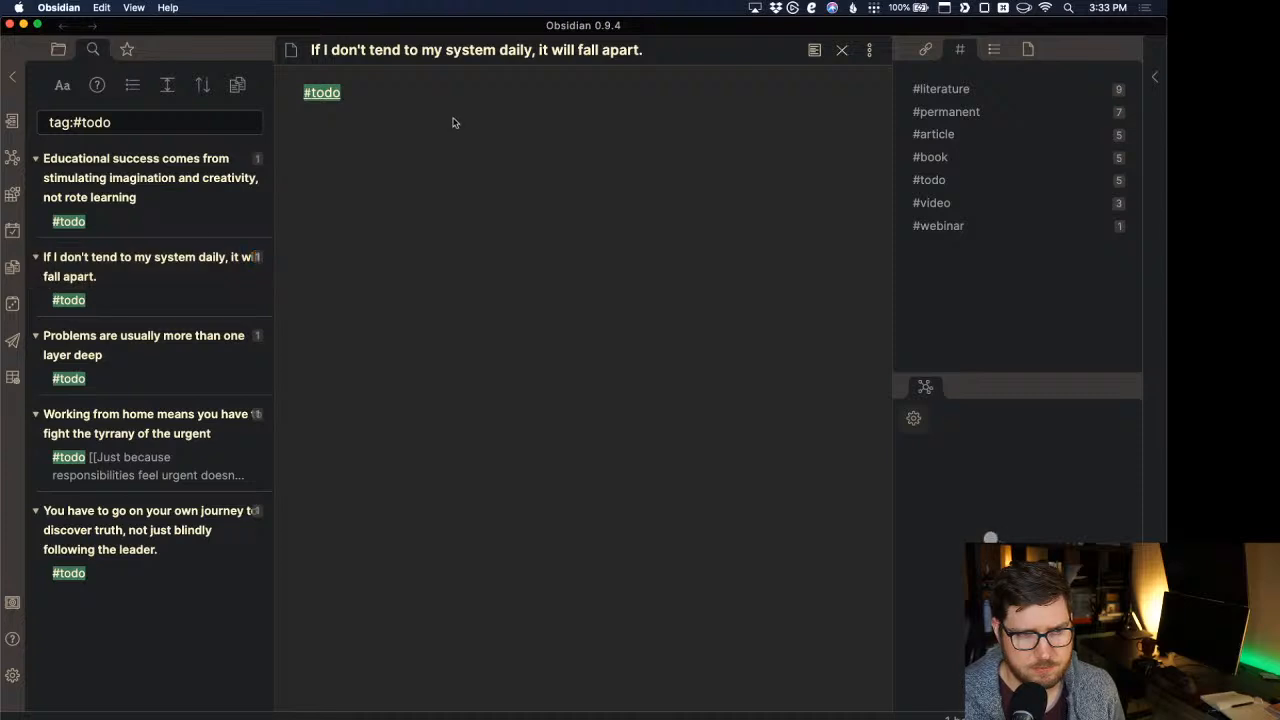
Below the #todo tag in the open note, start a paragraph with "Productivity systems are like gardens.".
click(454, 115)
key(Return)
key(Return)
text(Pr)
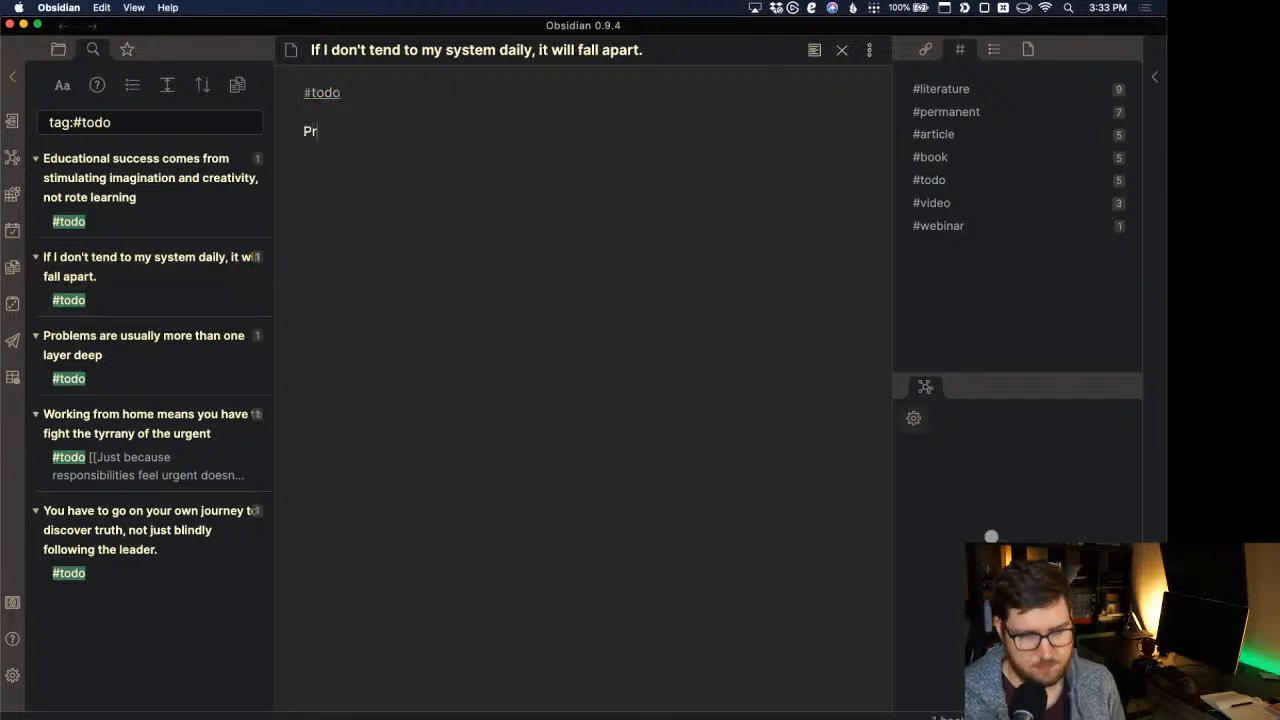
text(oductivity systems)
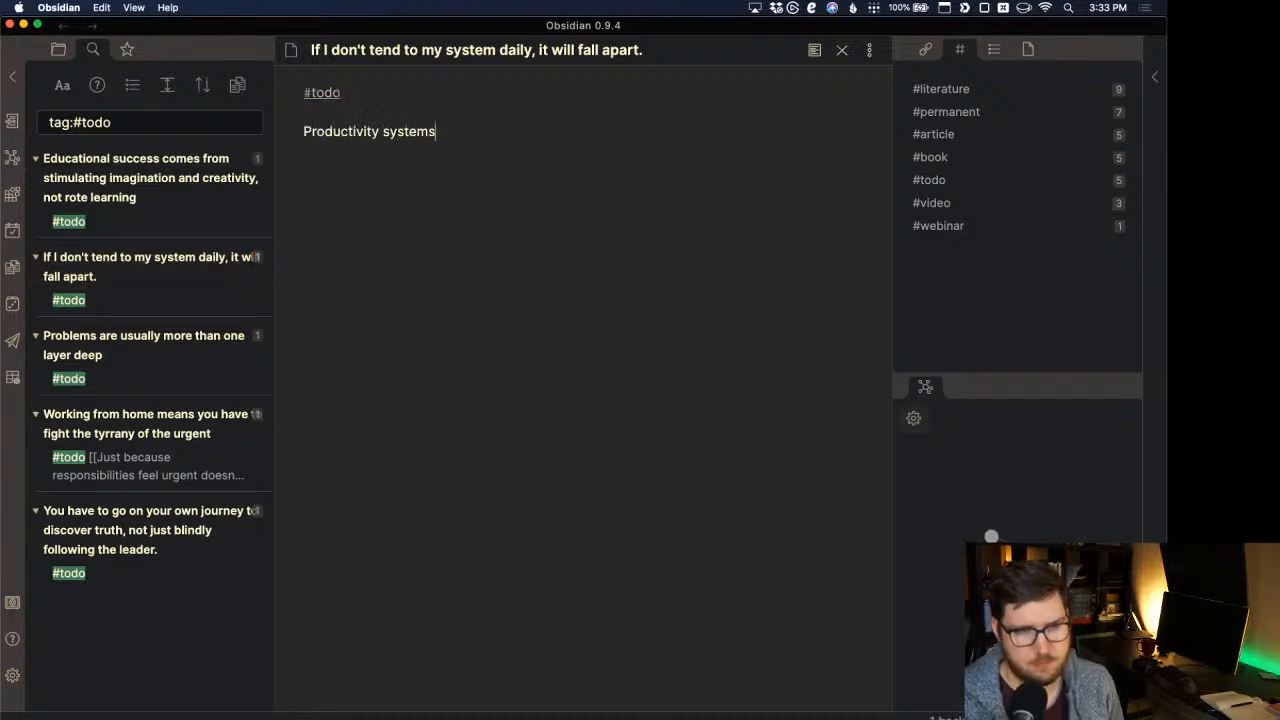
text( are like garden)
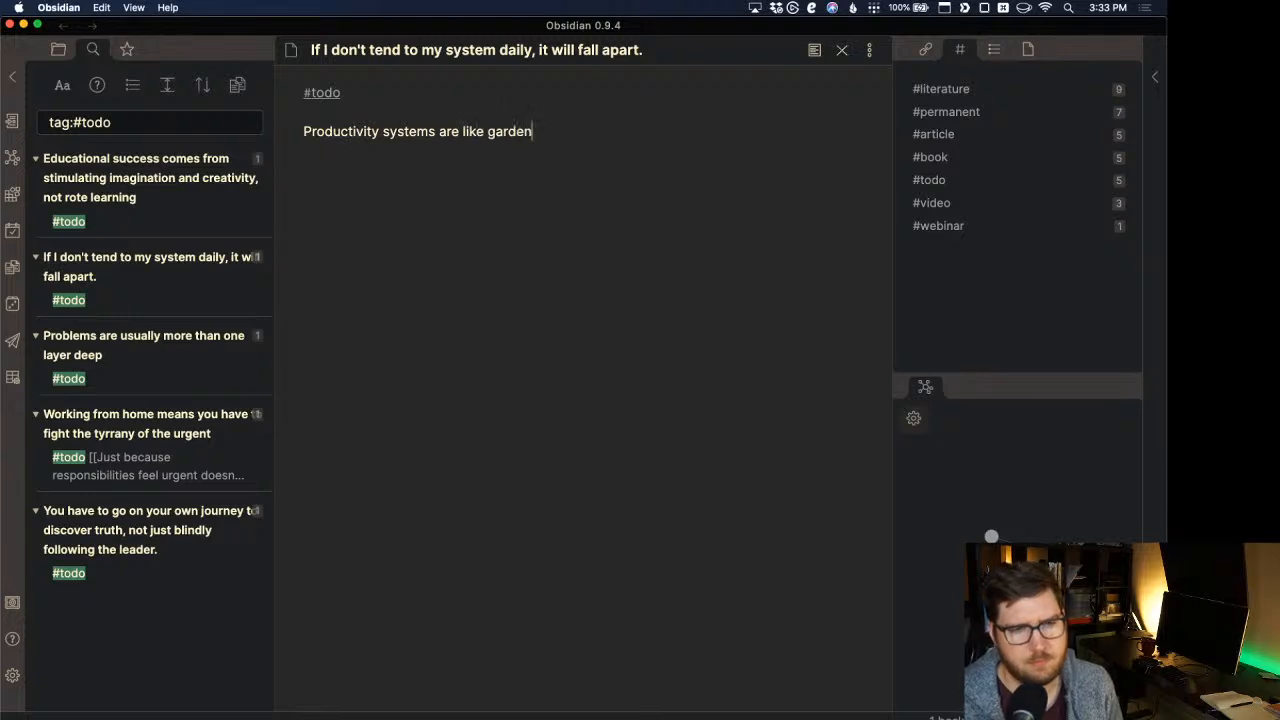
text(s.)
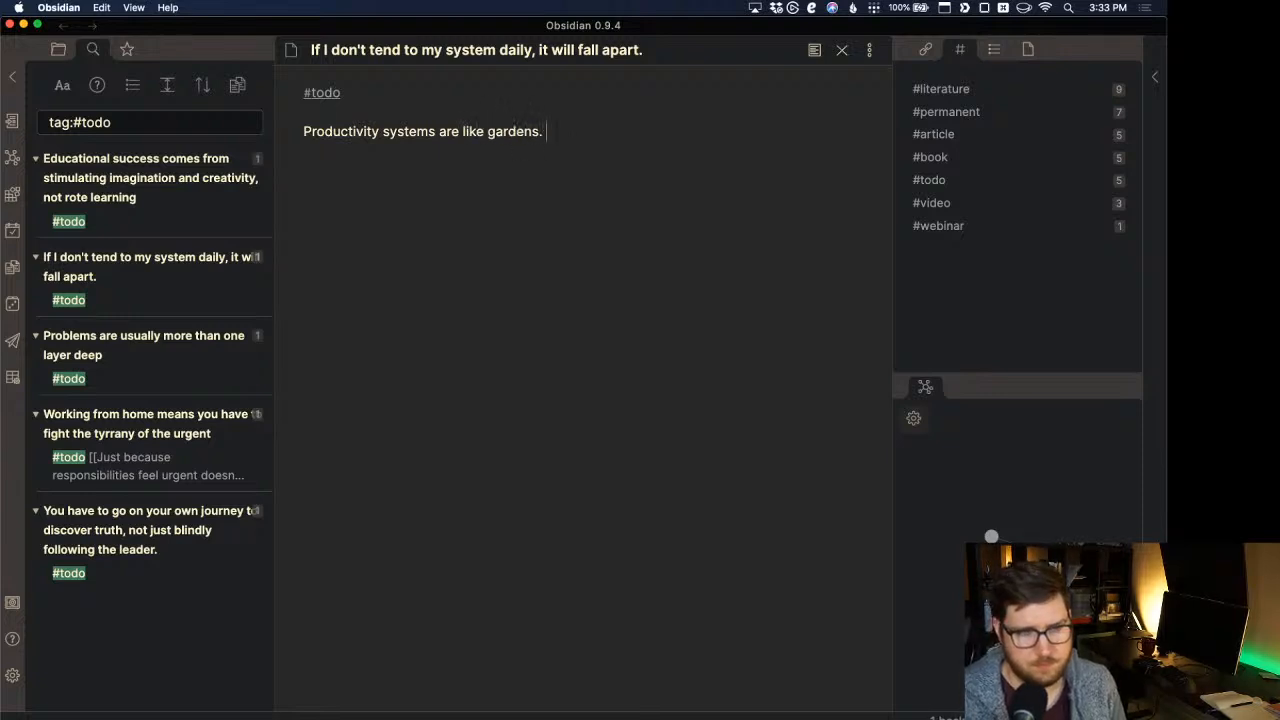
key(BackSpace)
key(BackSpace)
text( -- the)
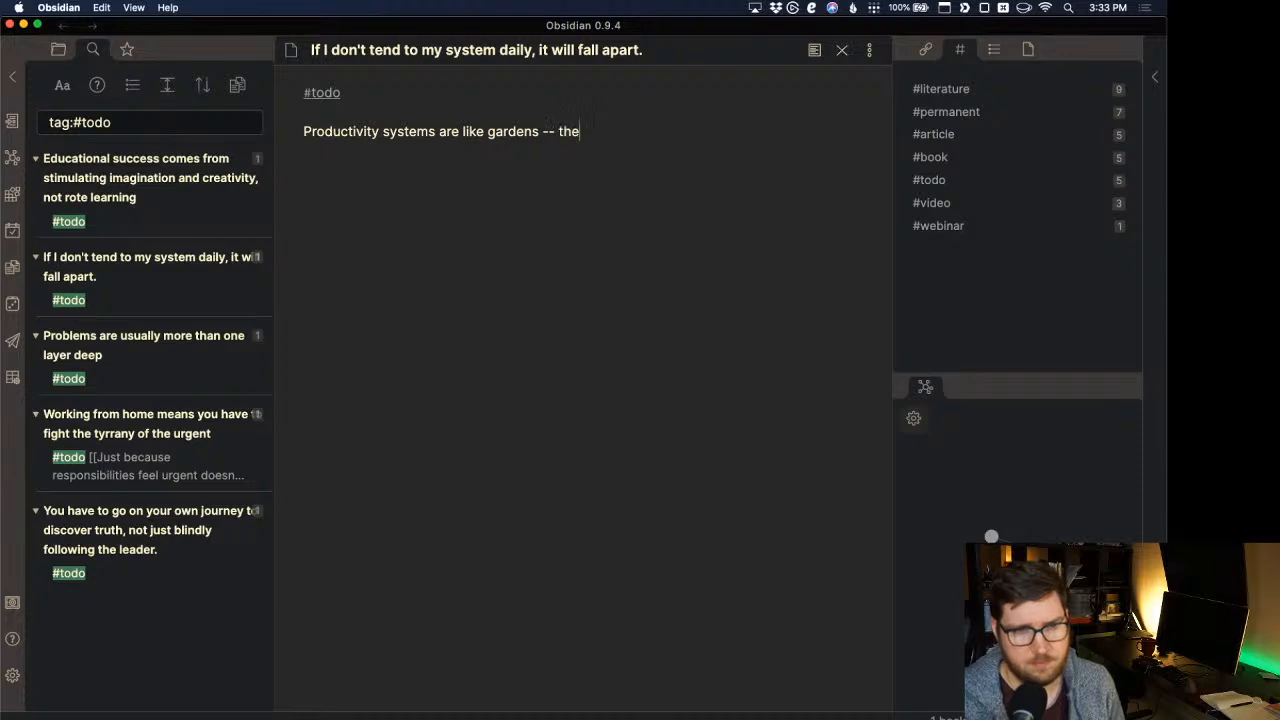
key(BackSpace)
key(BackSpace)
key(BackSpace)
key(BackSpace)
key(BackSpace)
key(BackSpace)
key(BackSpace)
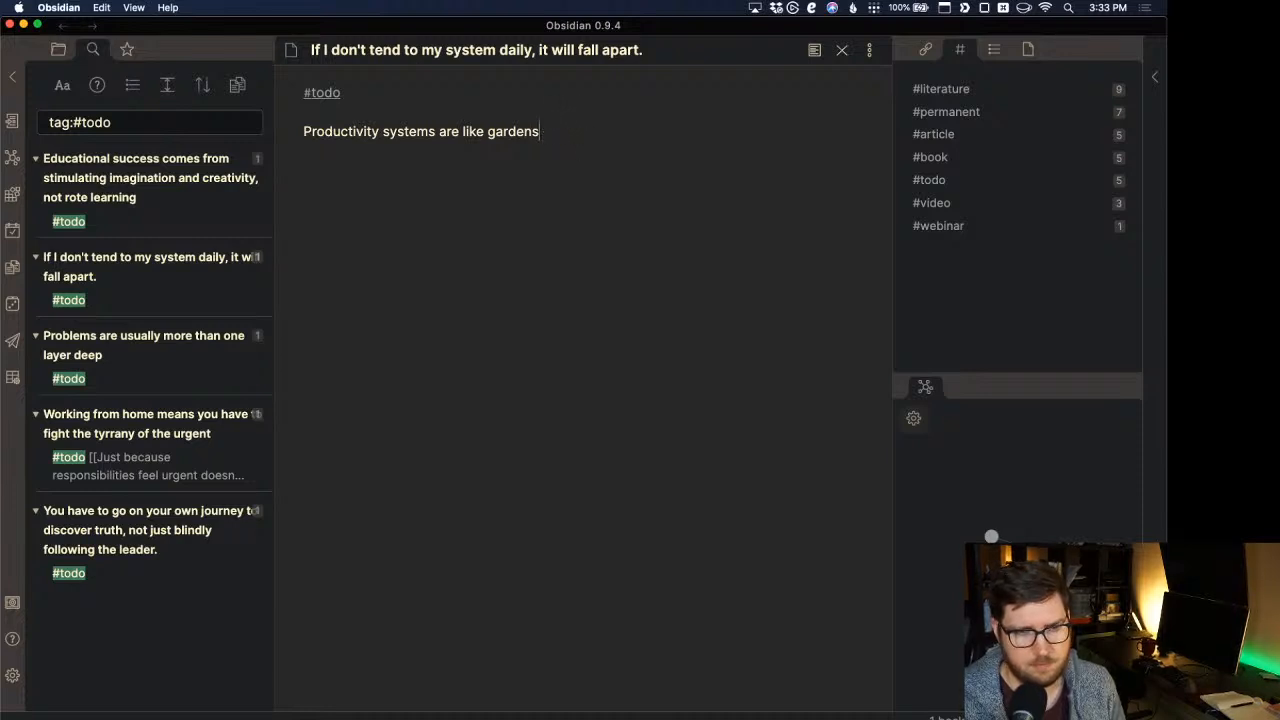
Continue the paragraph with the sentence "They require thoughtfulness up front and maintenance to produce a harvest.".
text(. They requi)
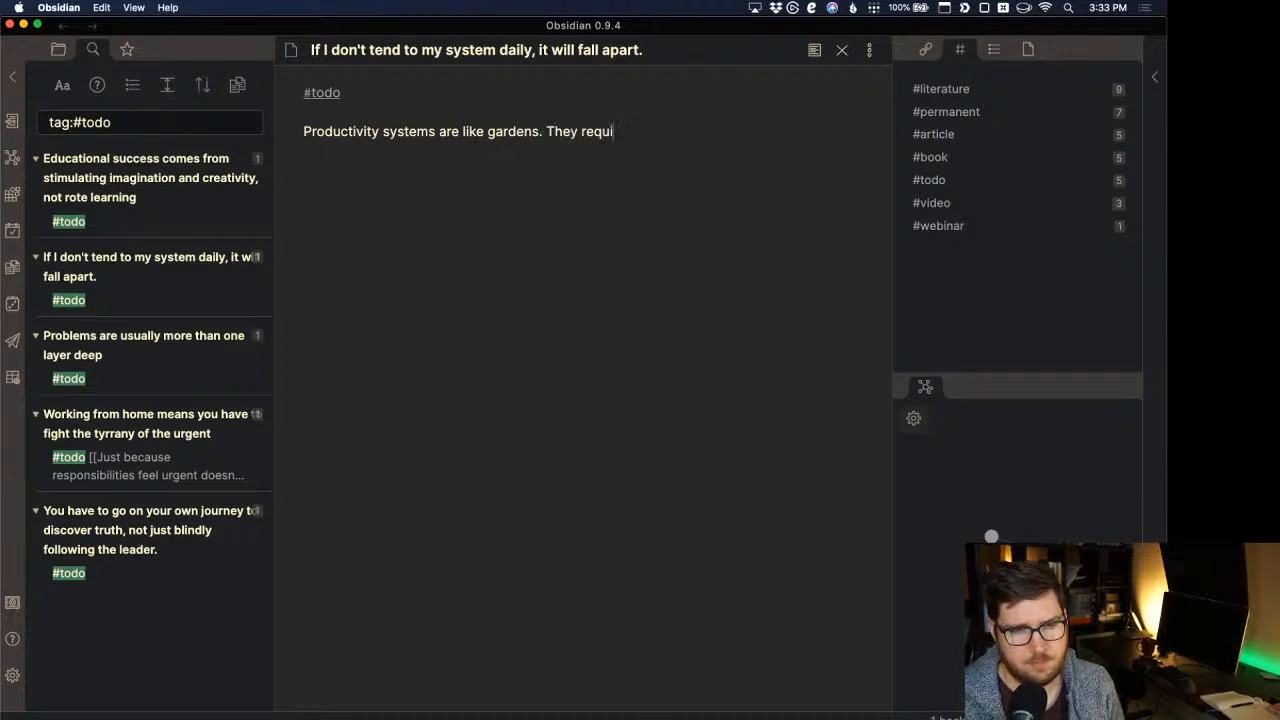
text(re thoughtfulne)
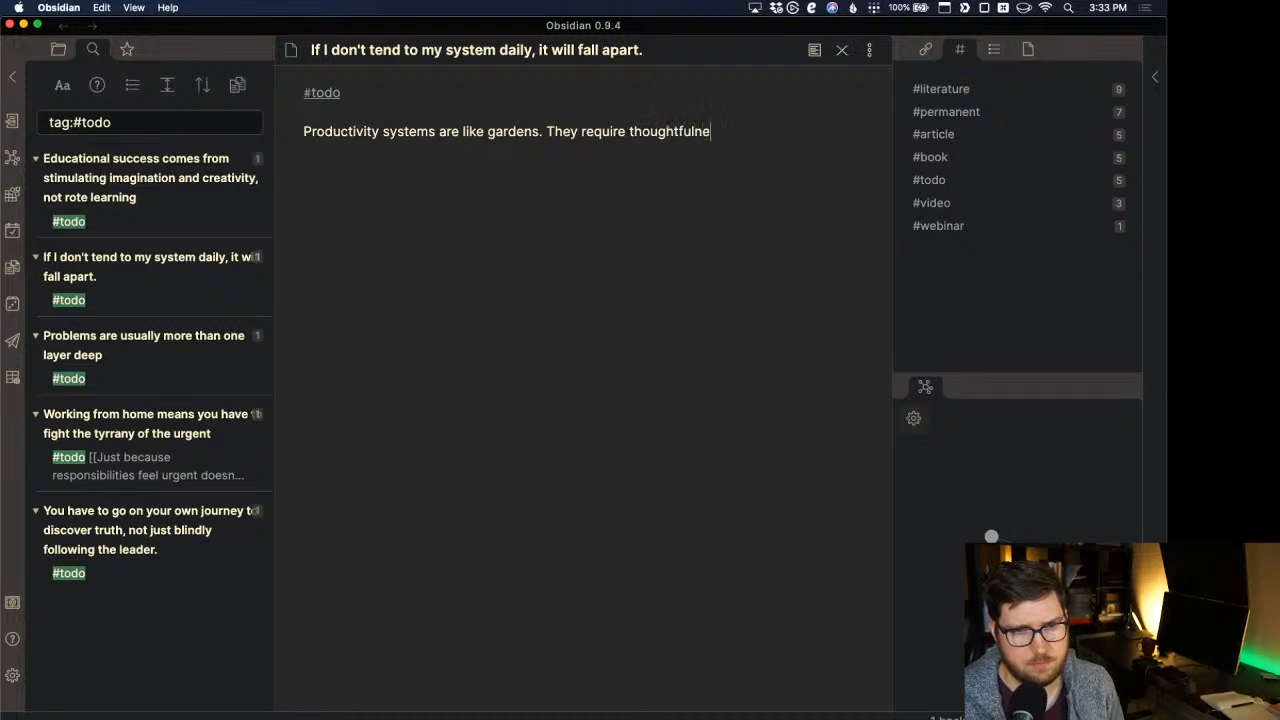
text(ss up front )
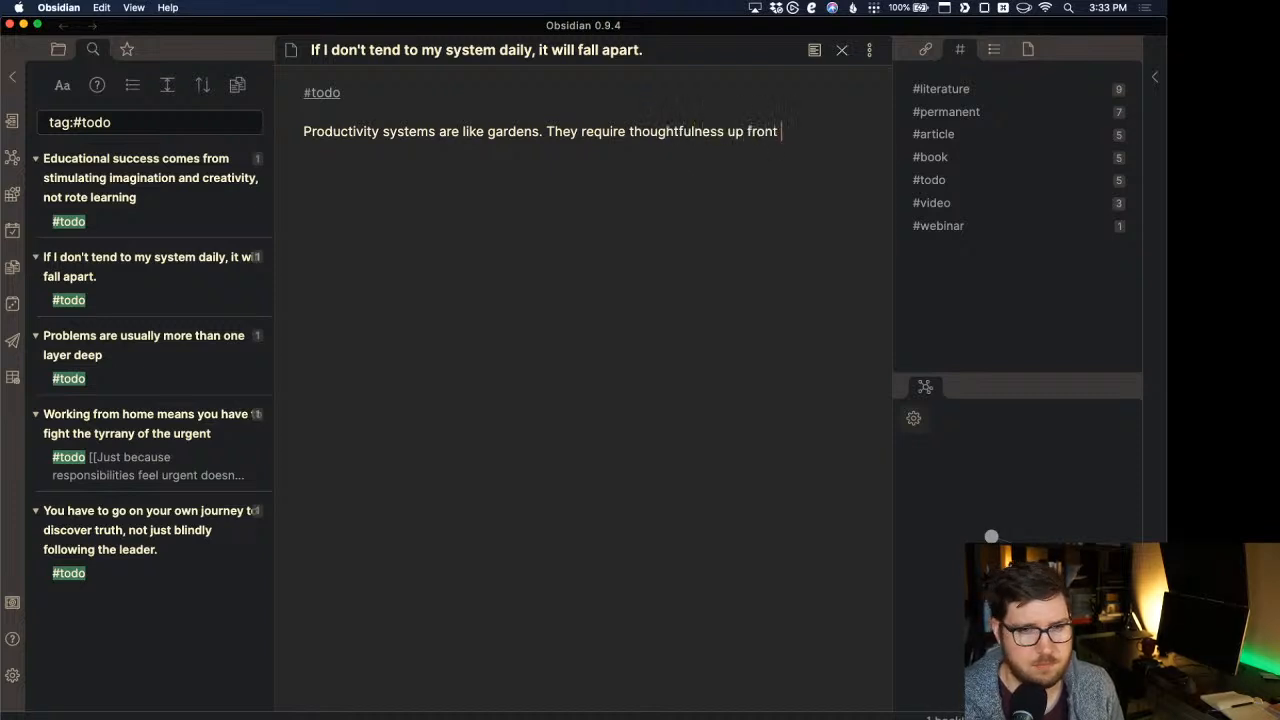
text(and maintenance)
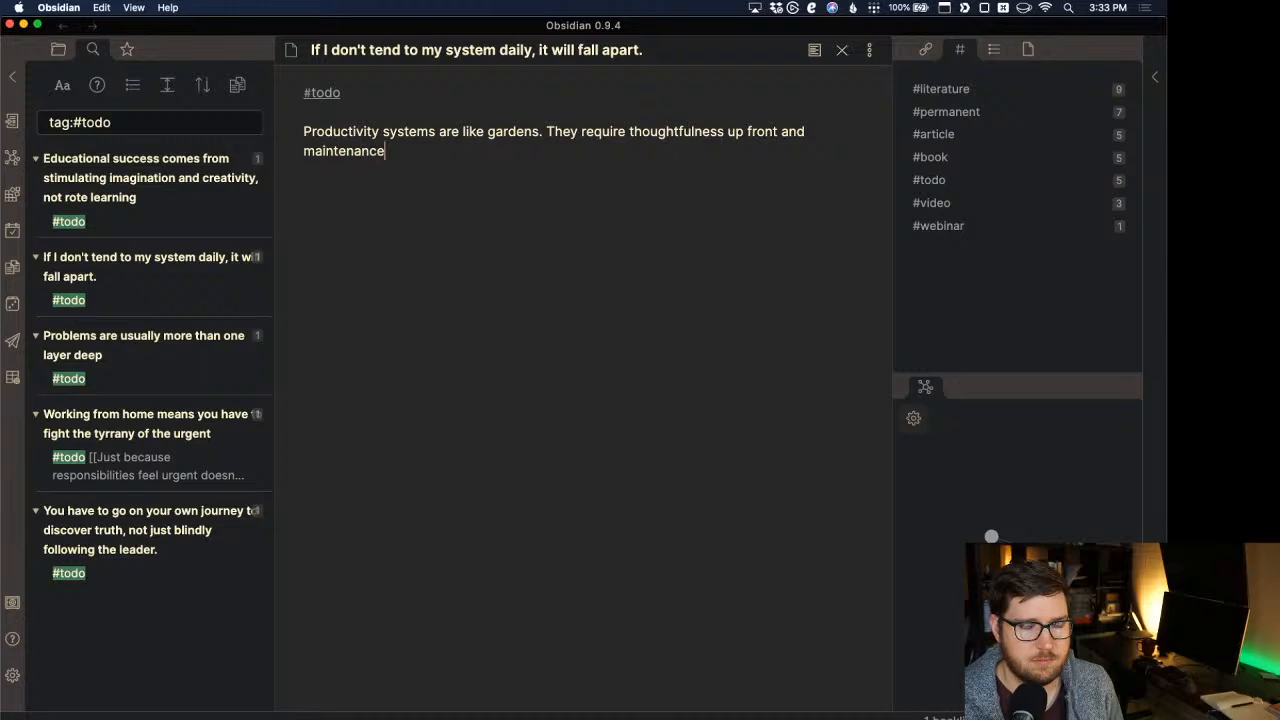
text( to produce a )
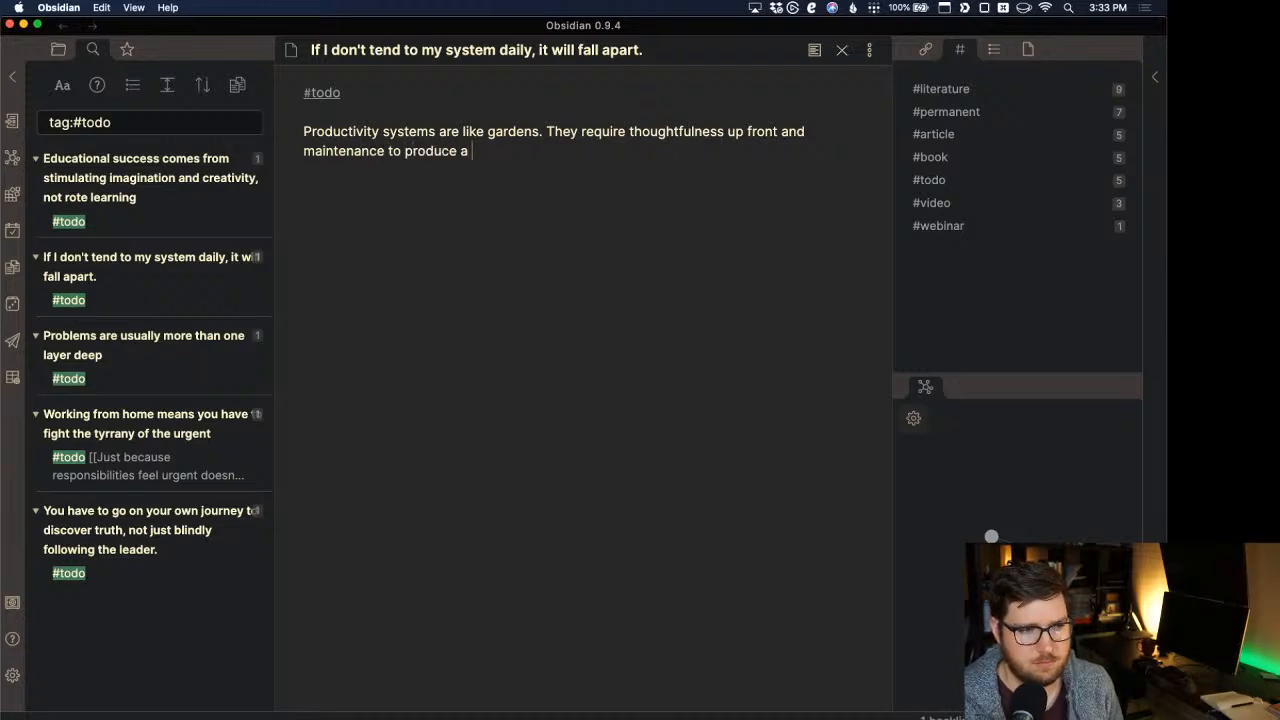
text(harvest.)
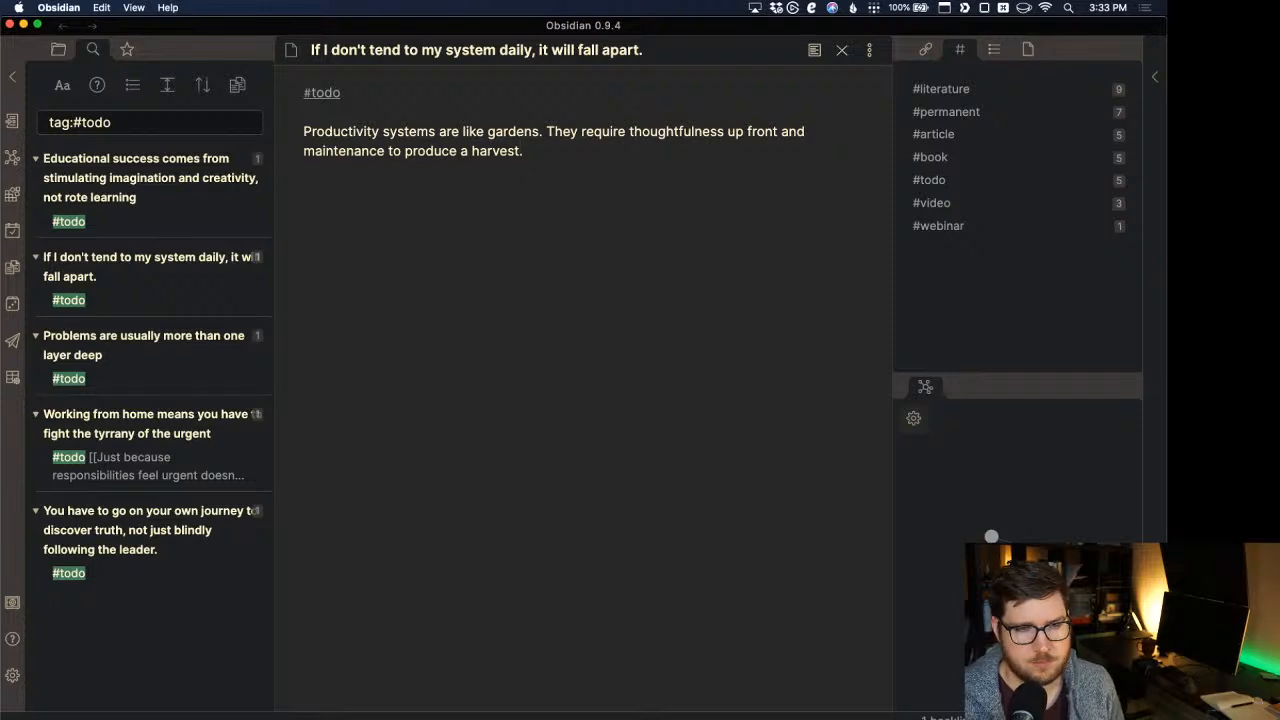
Add a second paragraph starting "One of the main areas where people fall off on their productivity system is regular tending to it.".
key(Return)
key(Return)
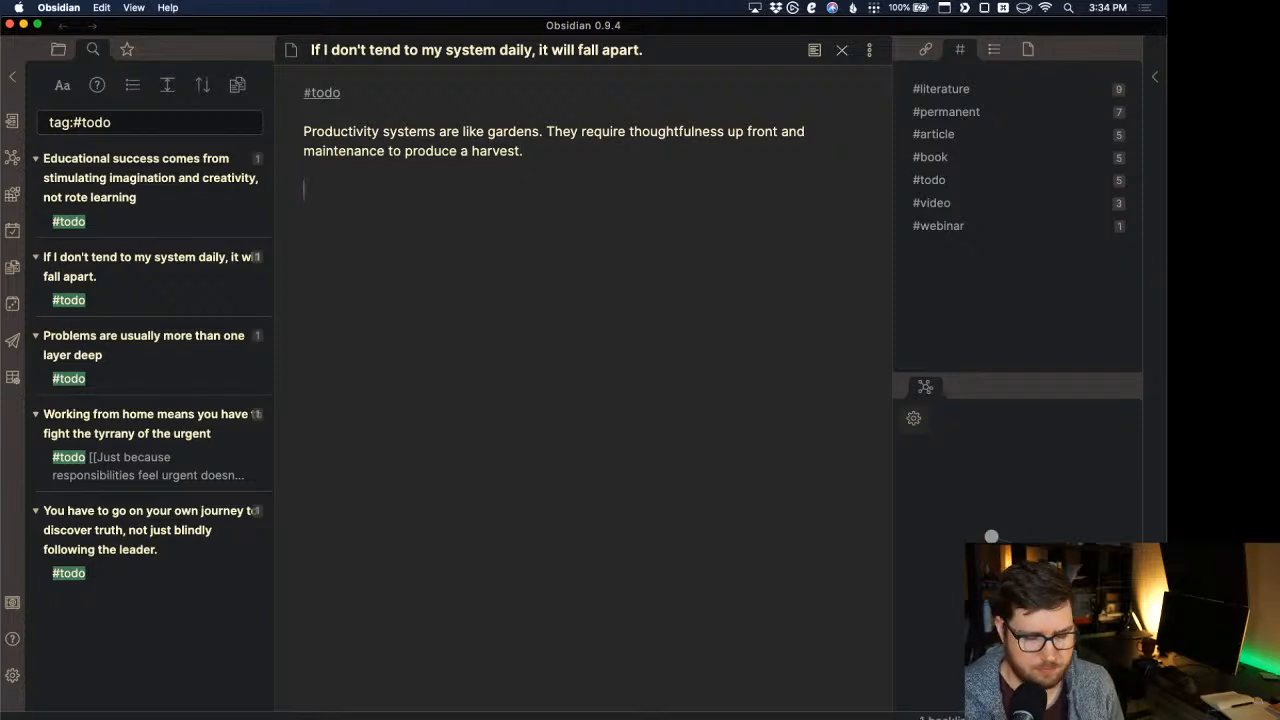
text(One of t)
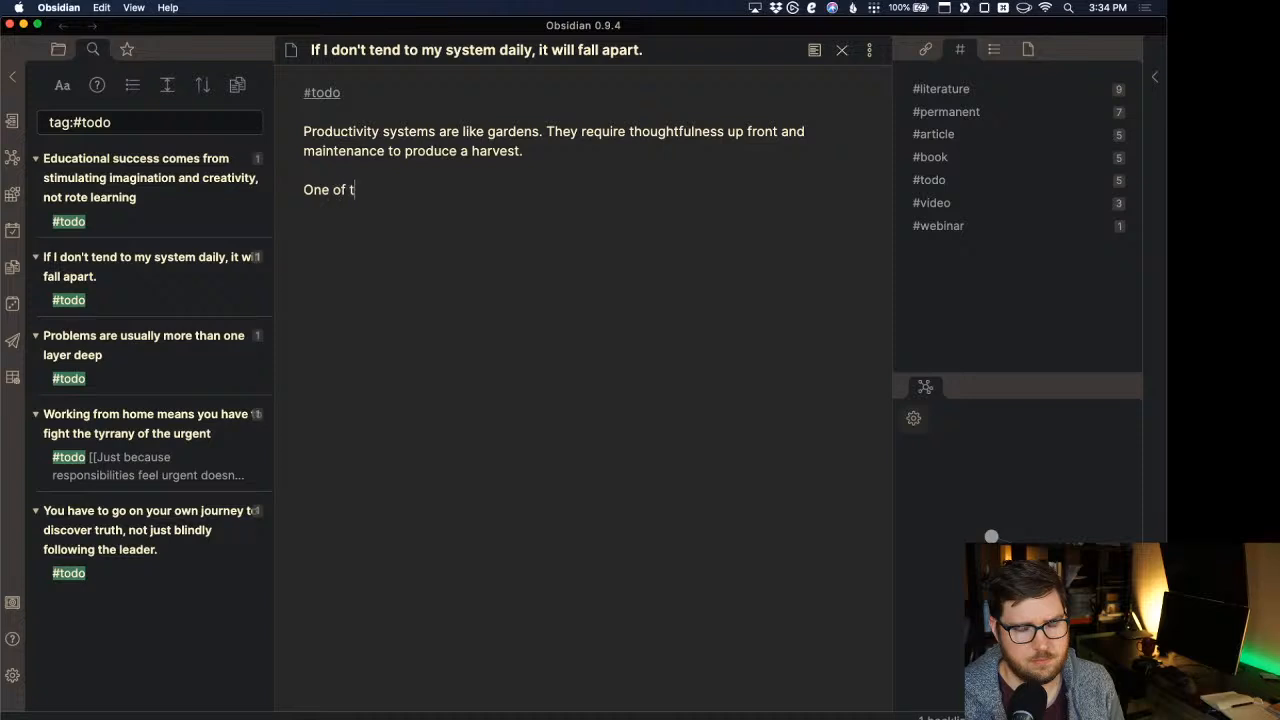
text(he main areas )
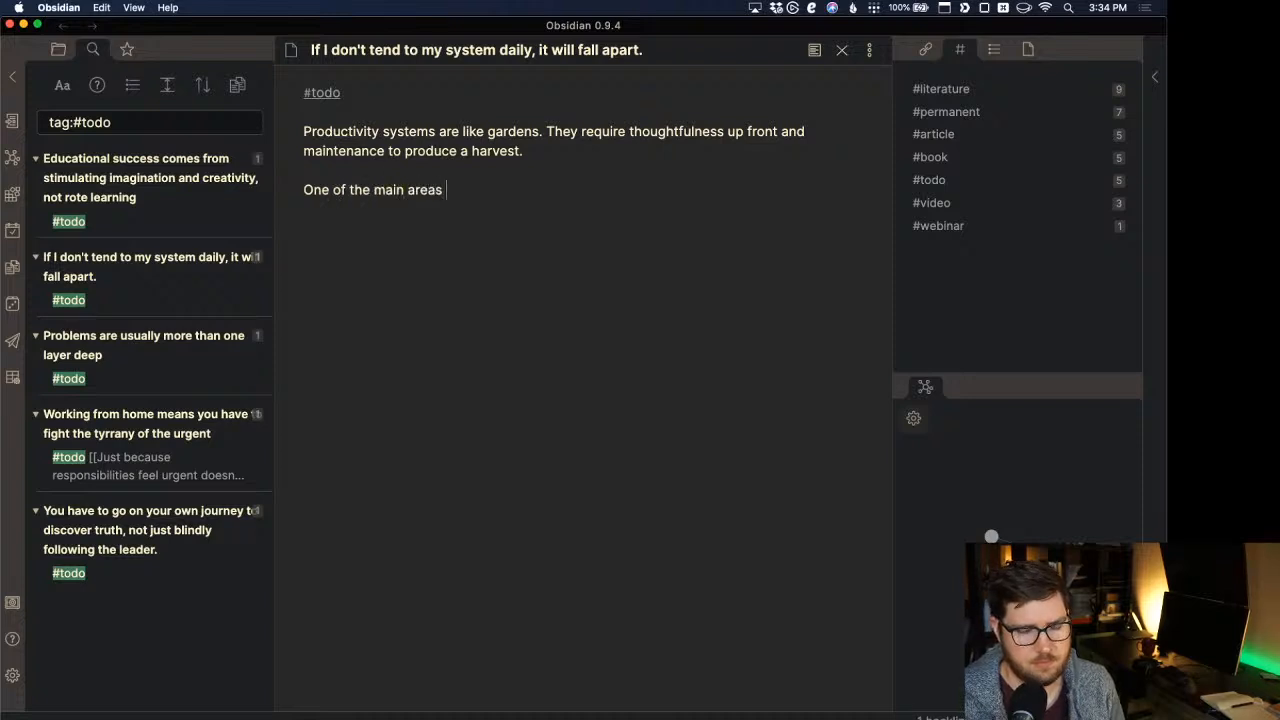
text(where pe)
key(BackSpace)
key(BackSpace)
text(e p)
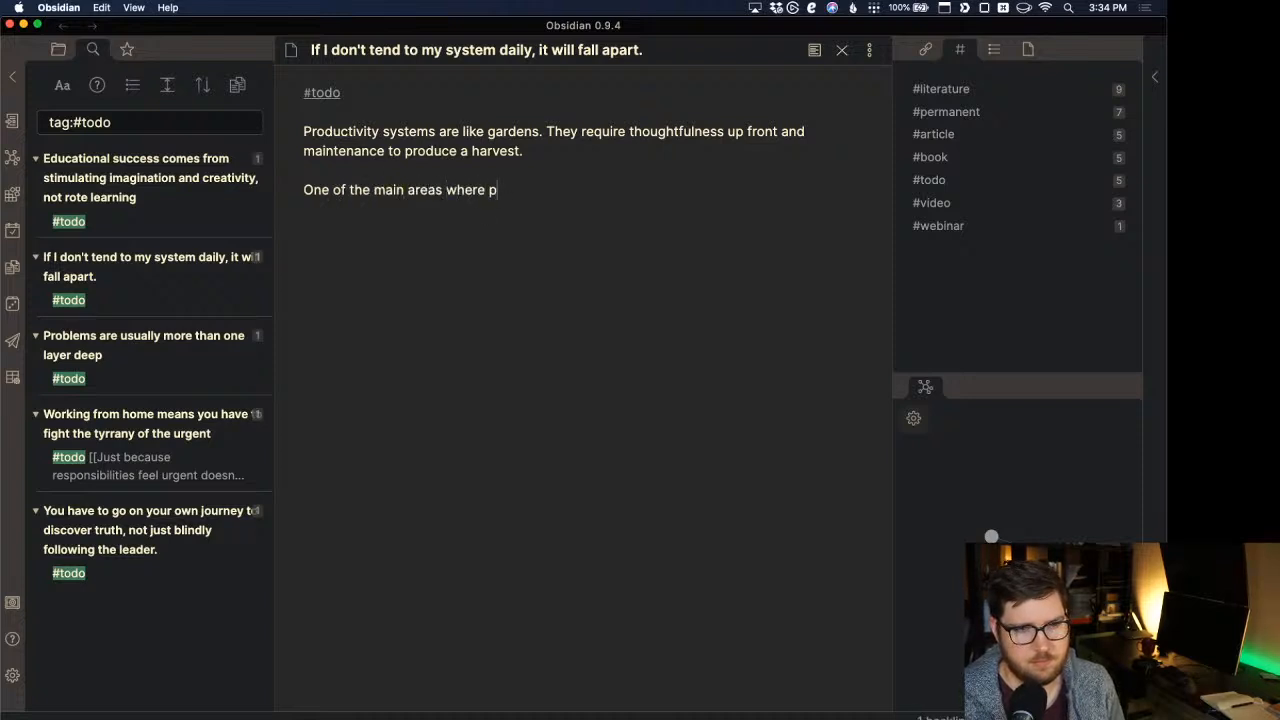
text(eople fall )
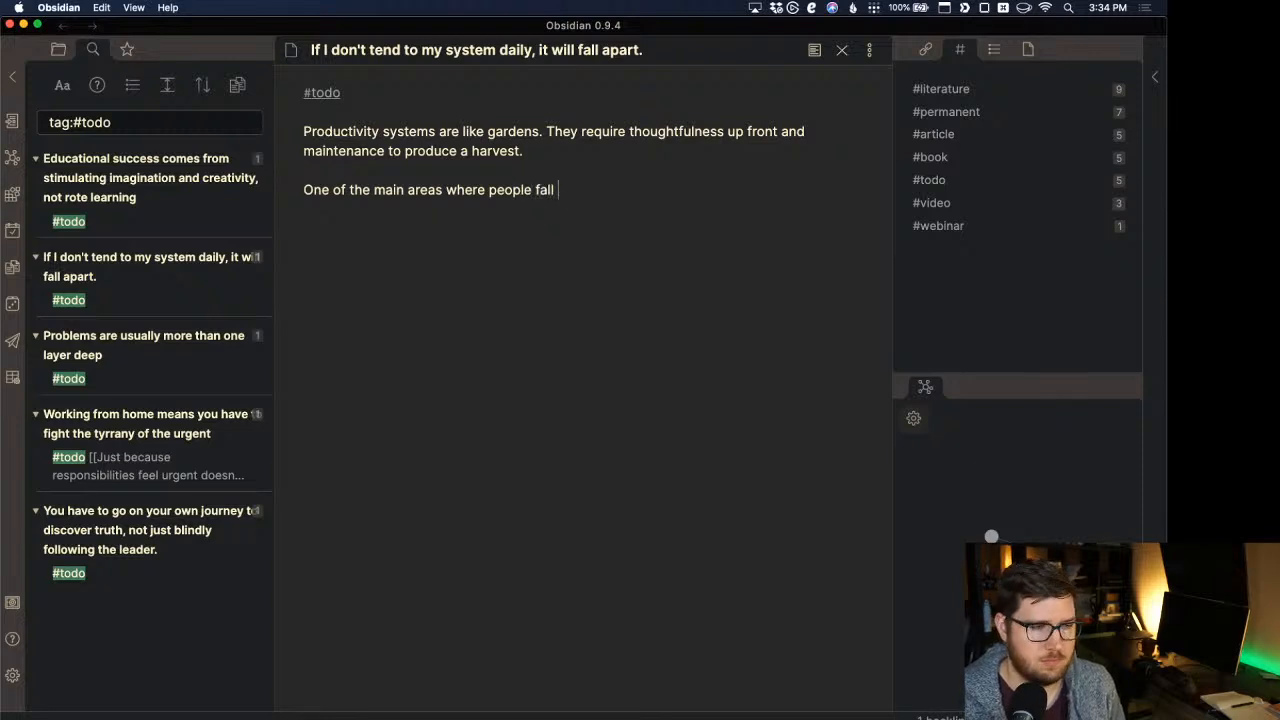
text(off on their p)
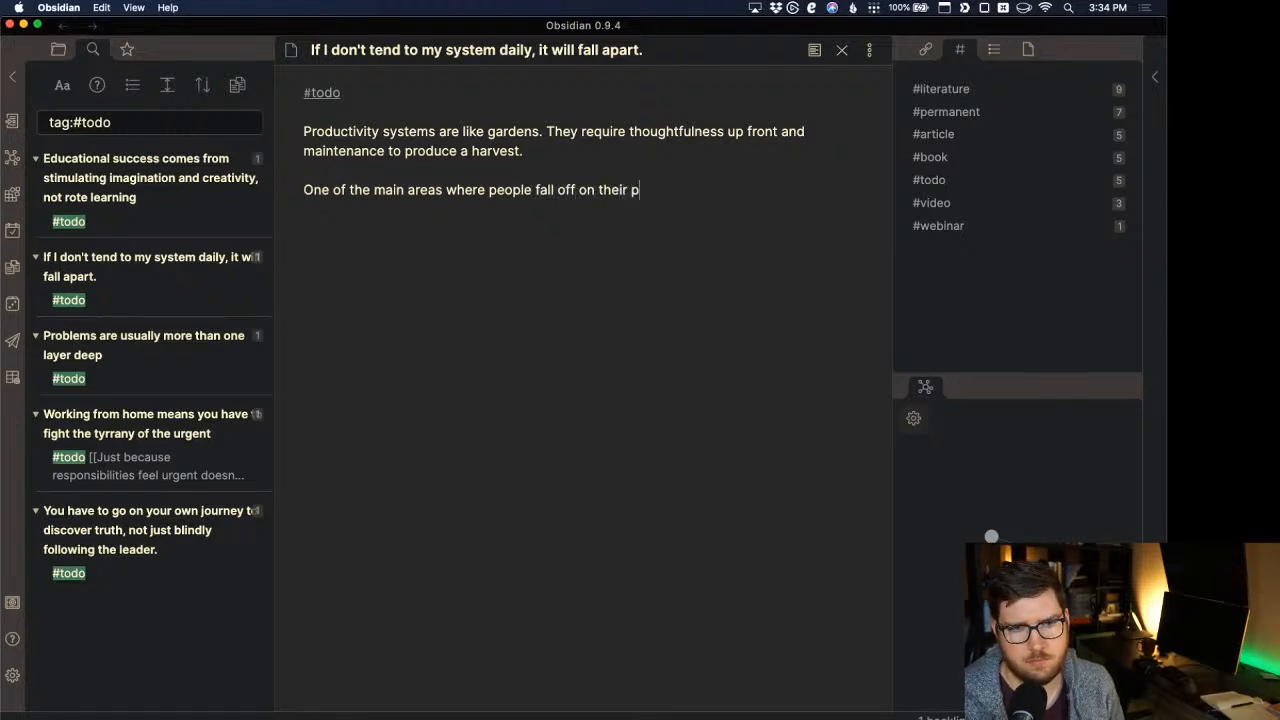
text(roductivity sys)
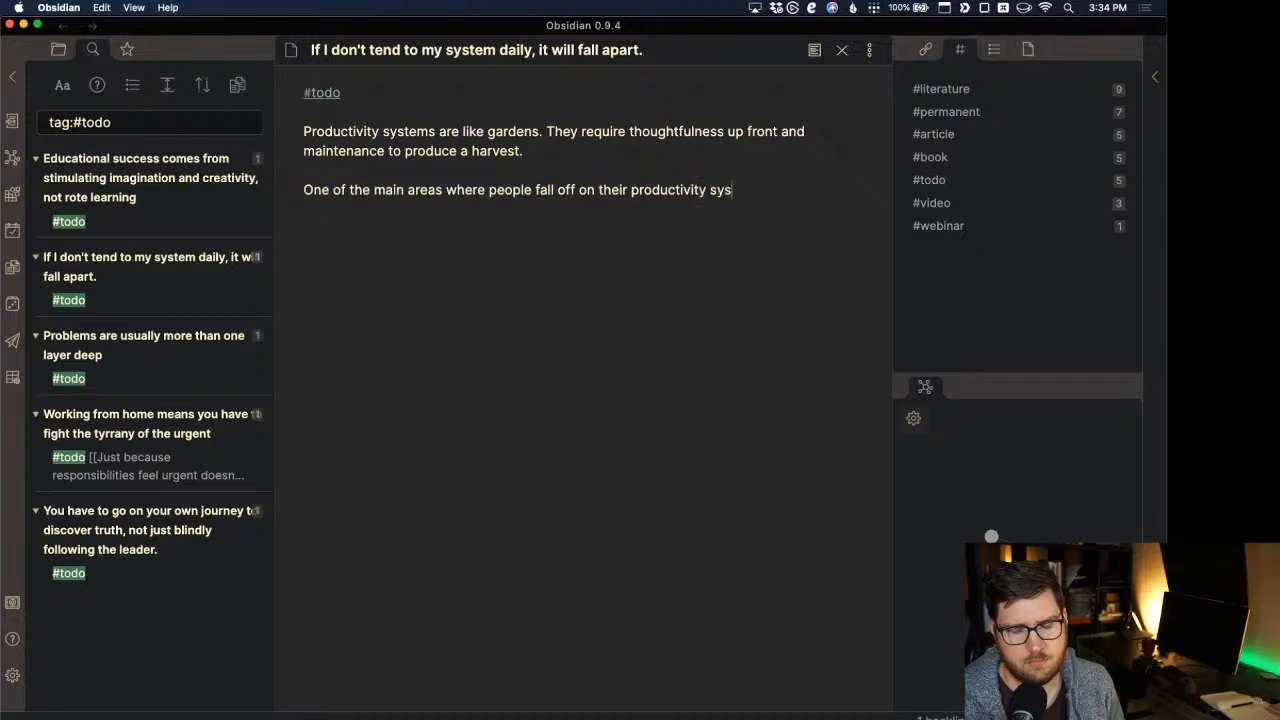
text(tem is )
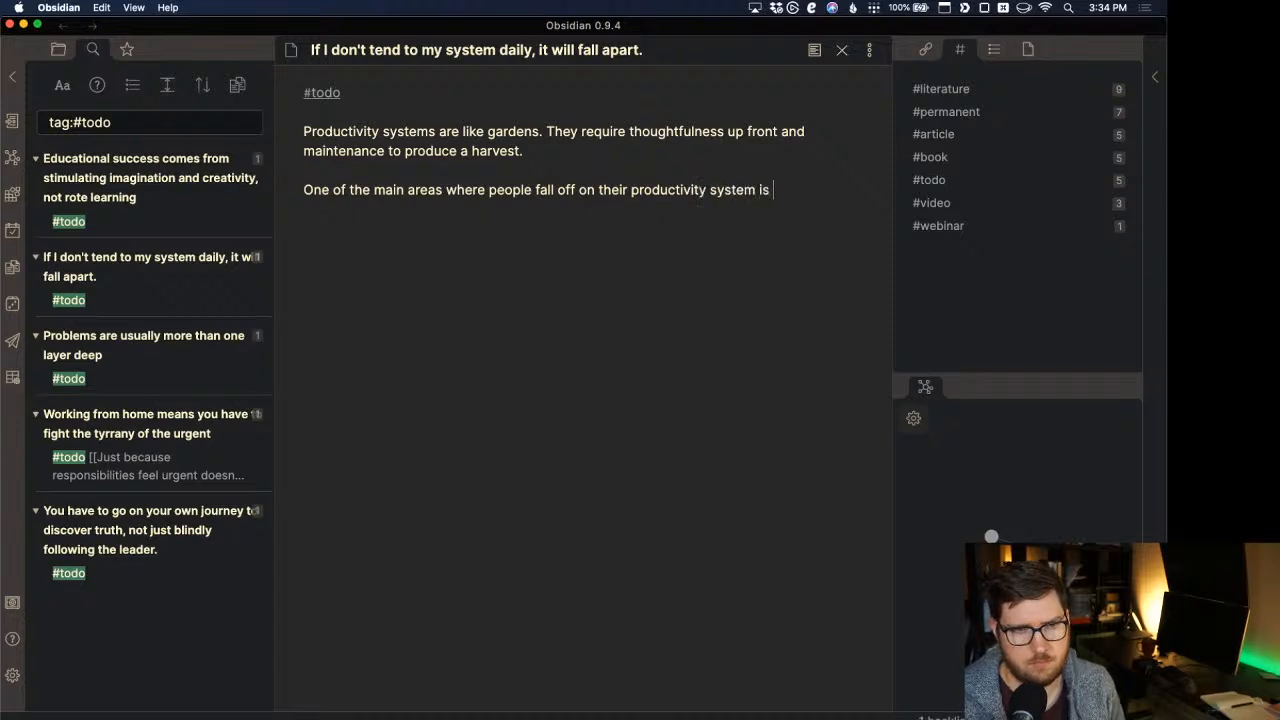
text(regular ma)
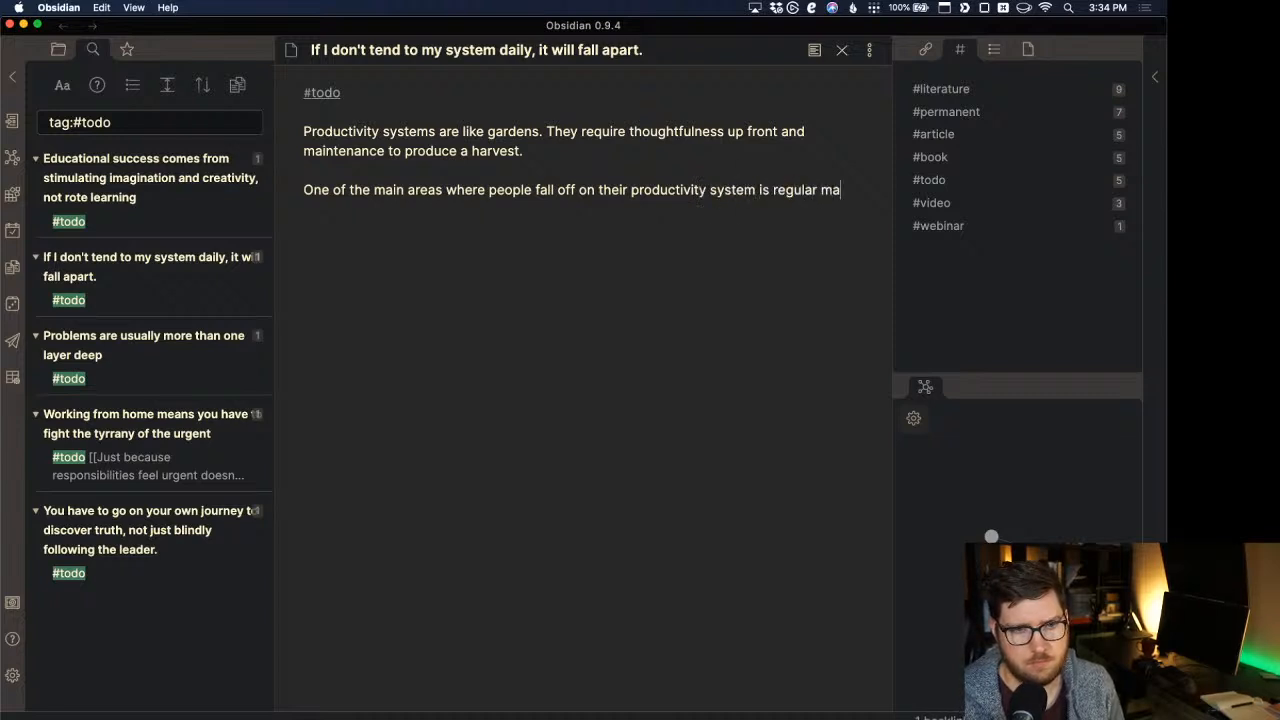
text(in)
key(BackSpace)
key(BackSpace)
key(BackSpace)
key(BackSpace)
text(te)
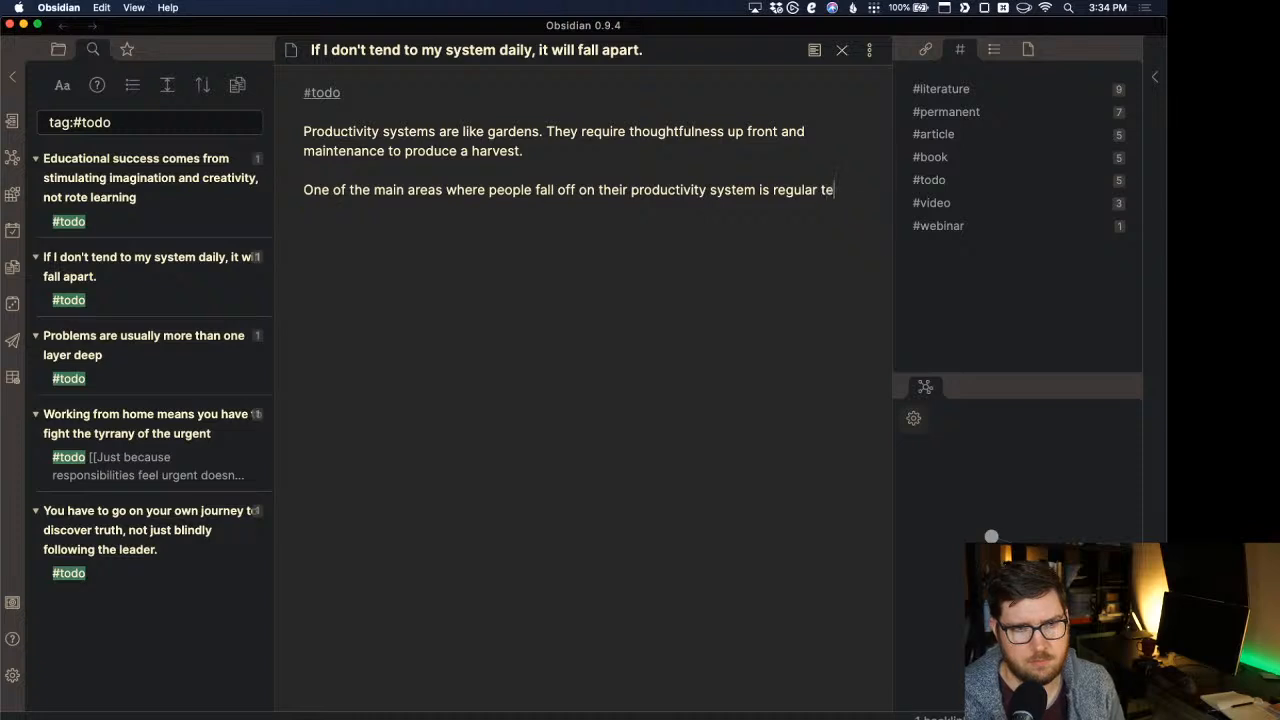
text(nding to it)
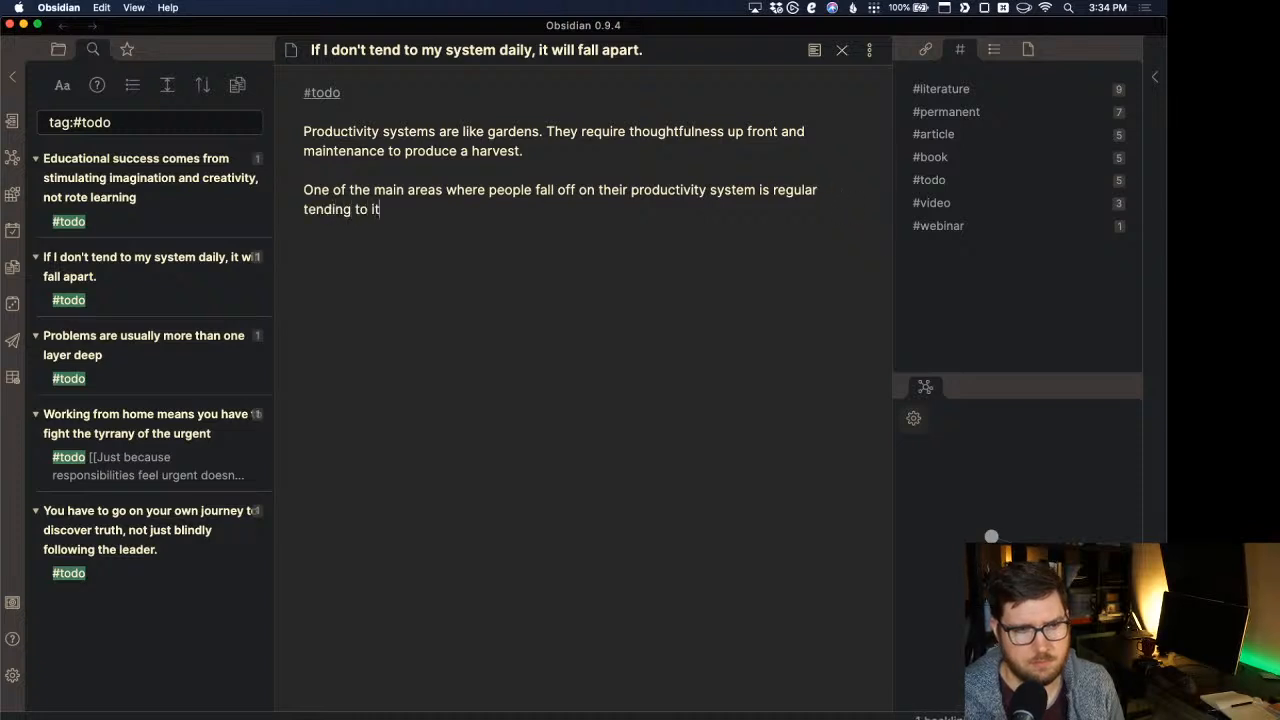
text(. )
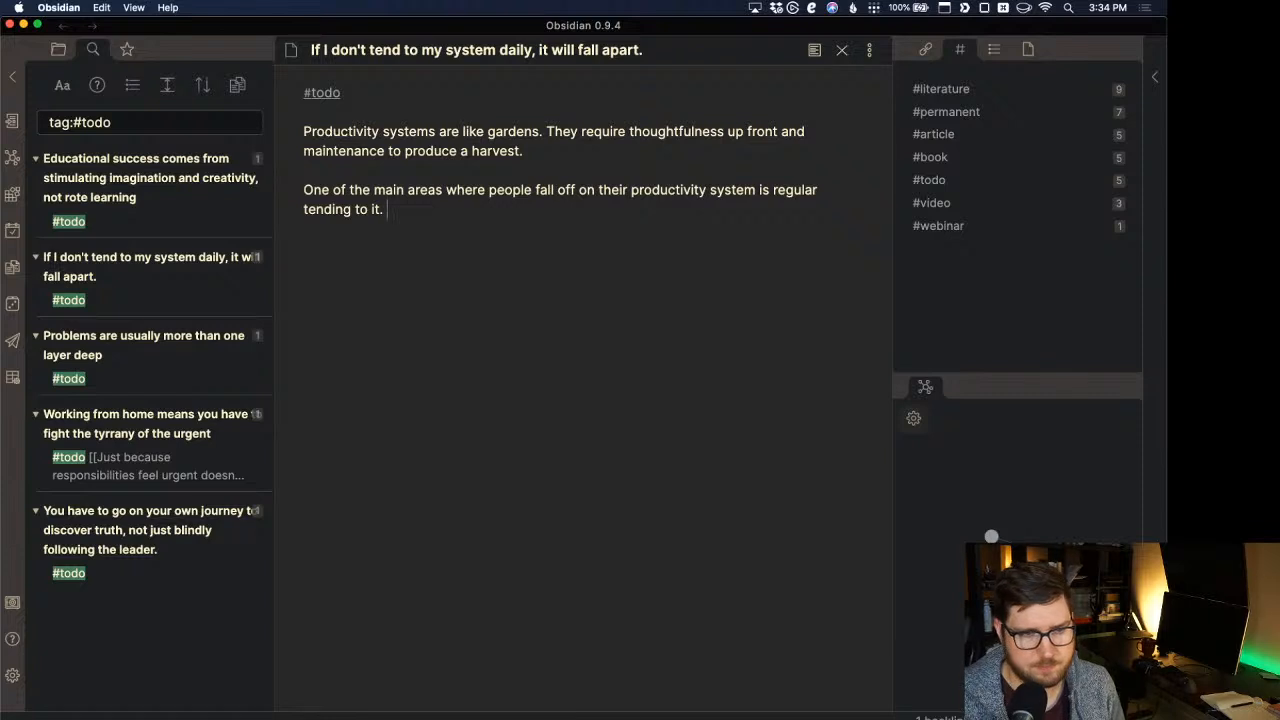
Add to the second paragraph the sentence "Using a weekly review is critical to maintaining a productivity sytem.".
text(W)
key(BackSpace)
text(U)
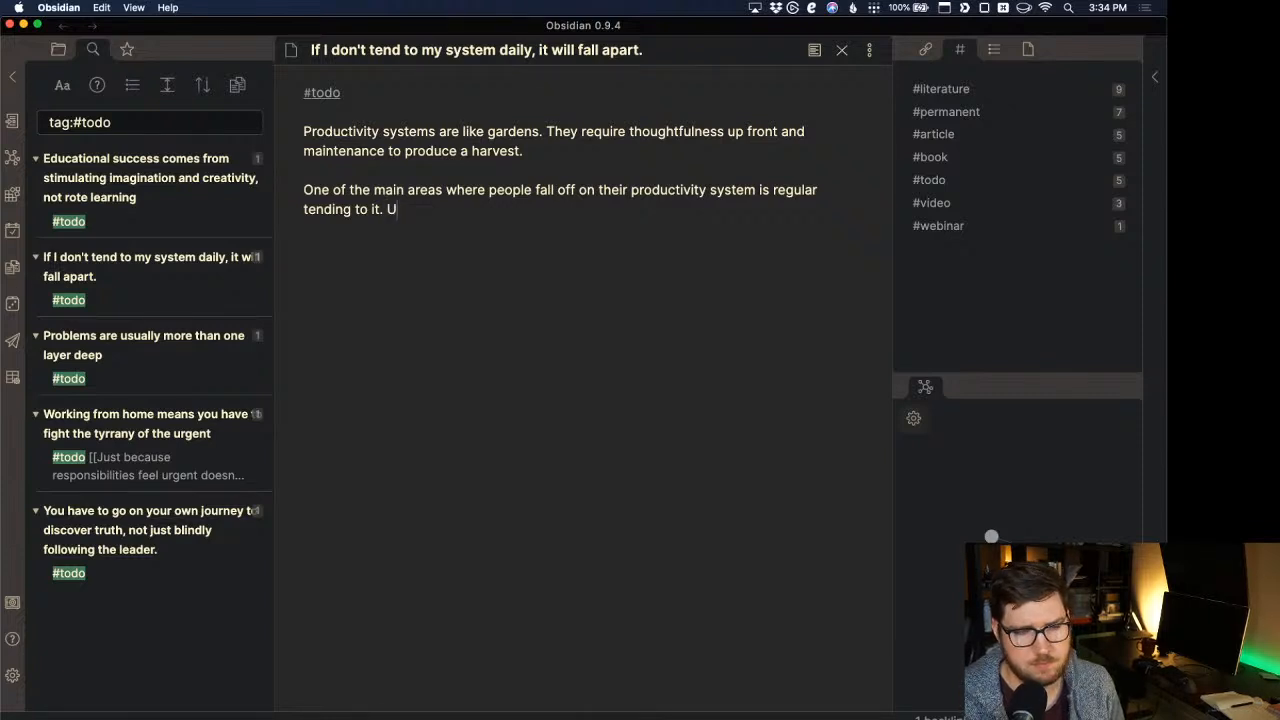
text(sing a week)
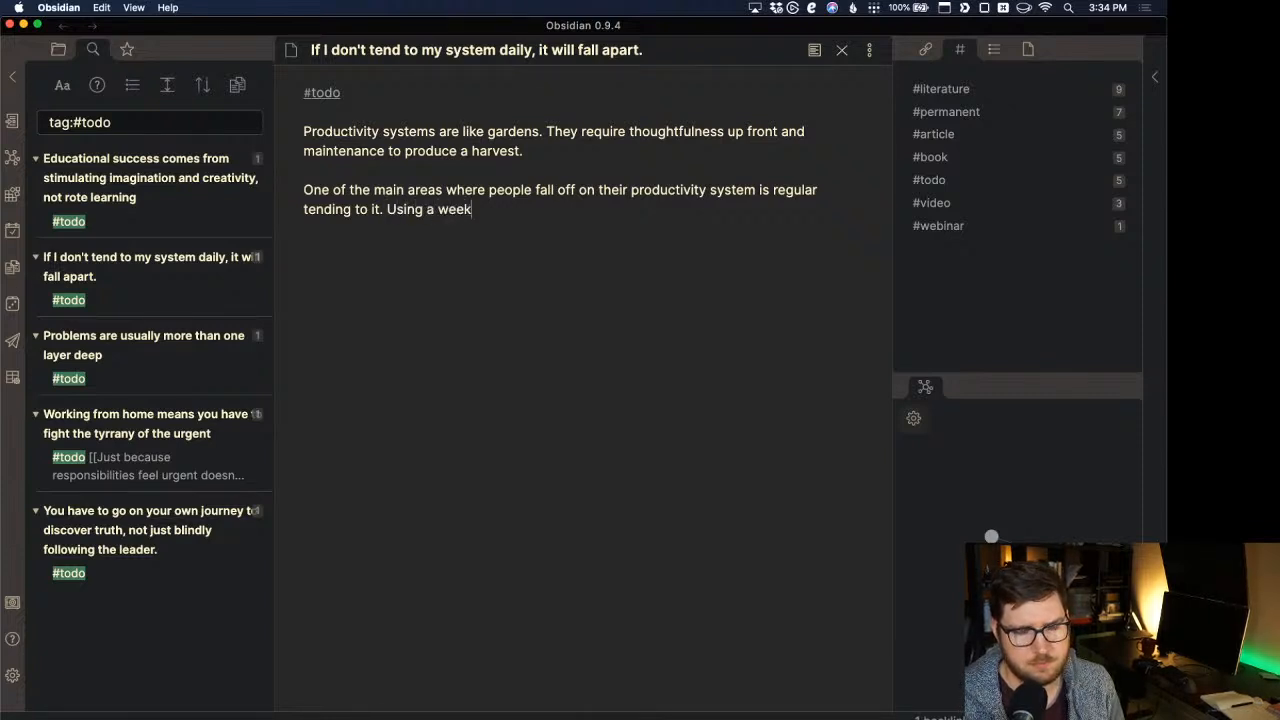
text(ly review is help)
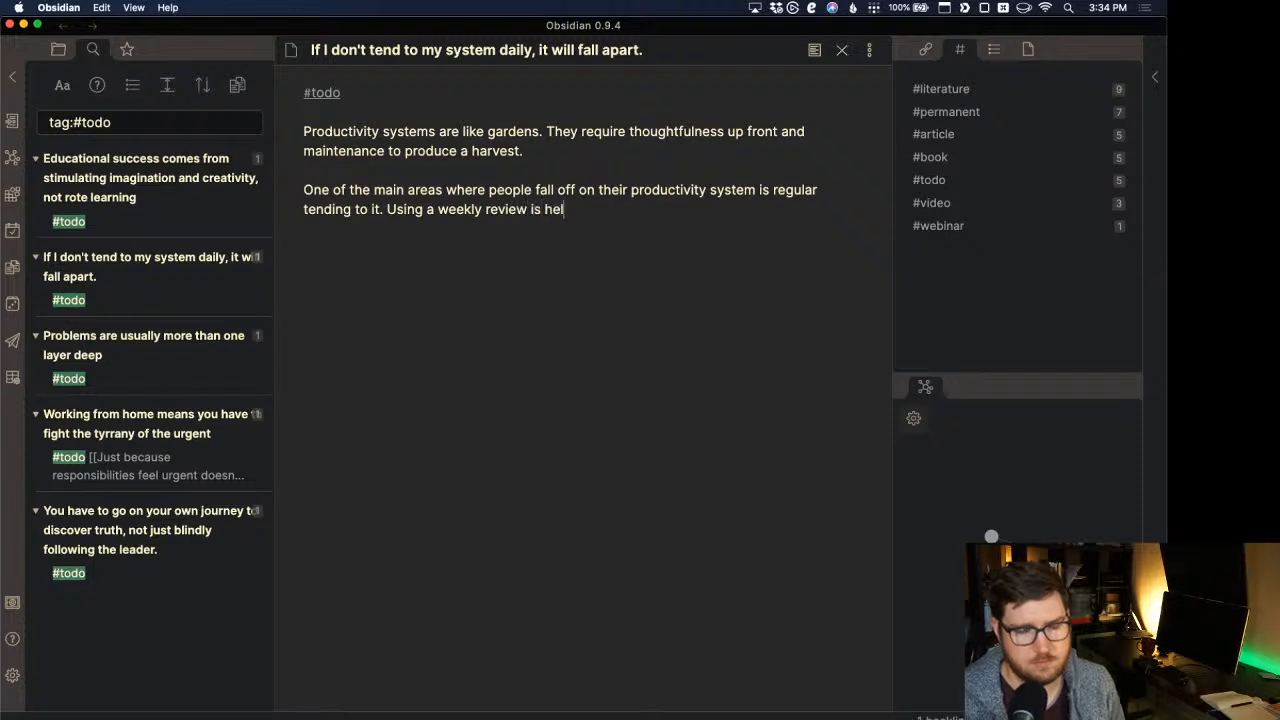
key(BackSpace)
key(BackSpace)
key(BackSpace)
key(BackSpace)
text(cri)
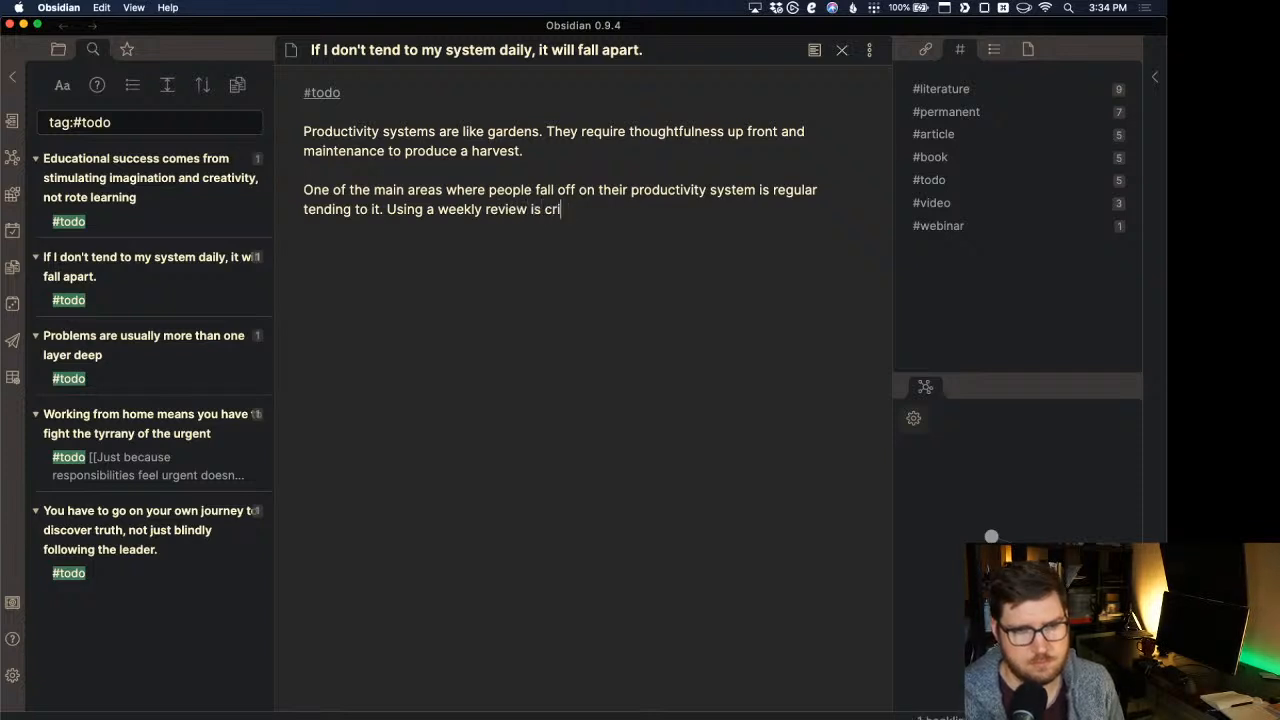
text(tical to maintain)
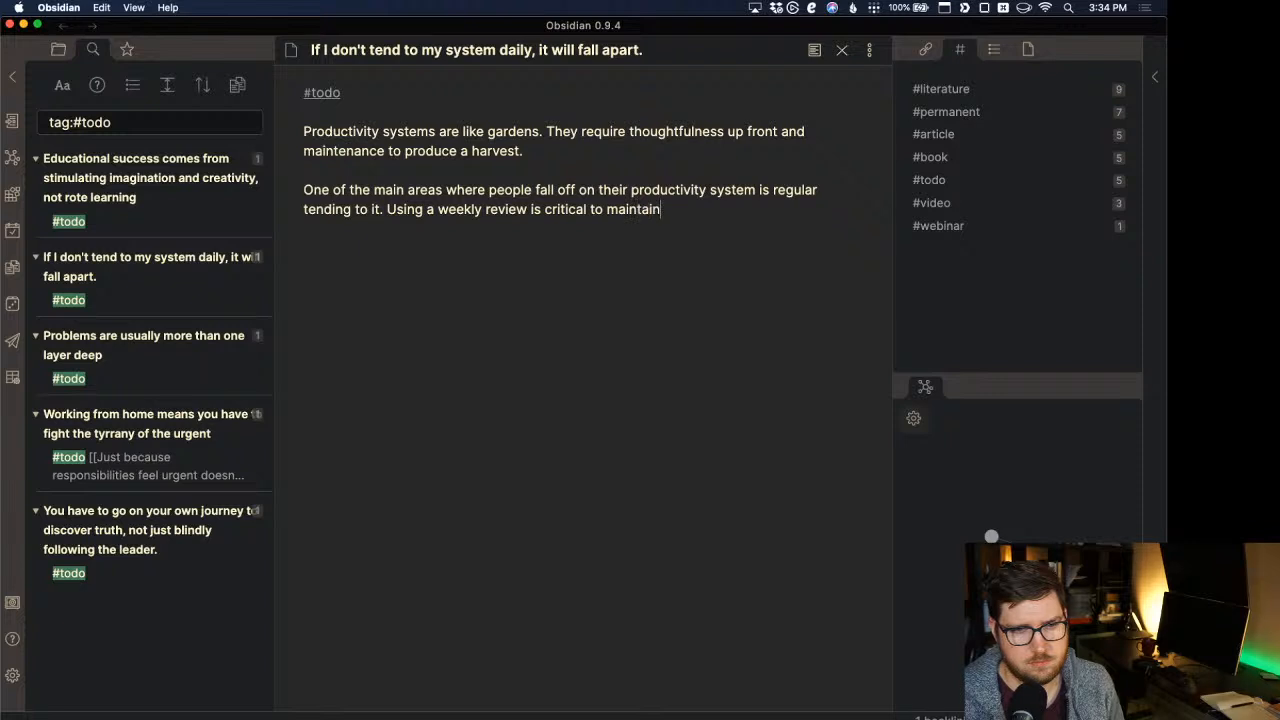
text(ing a productivi)
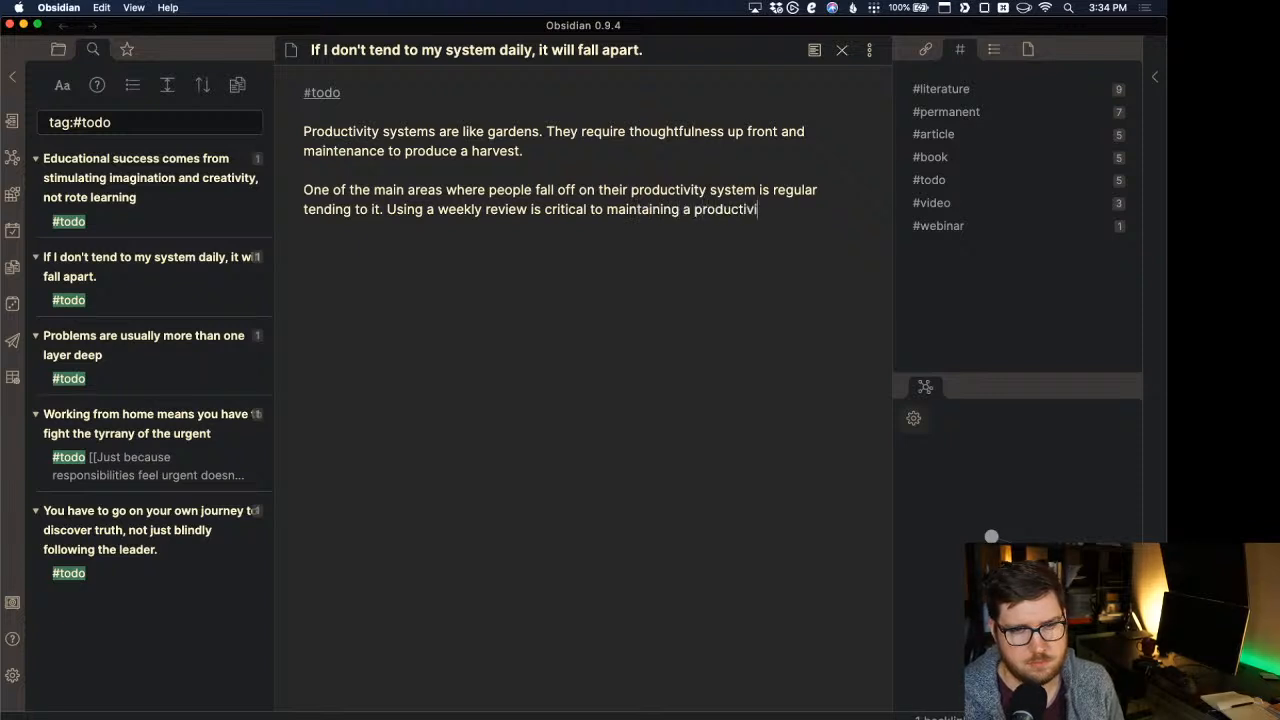
text(ty sytem.)
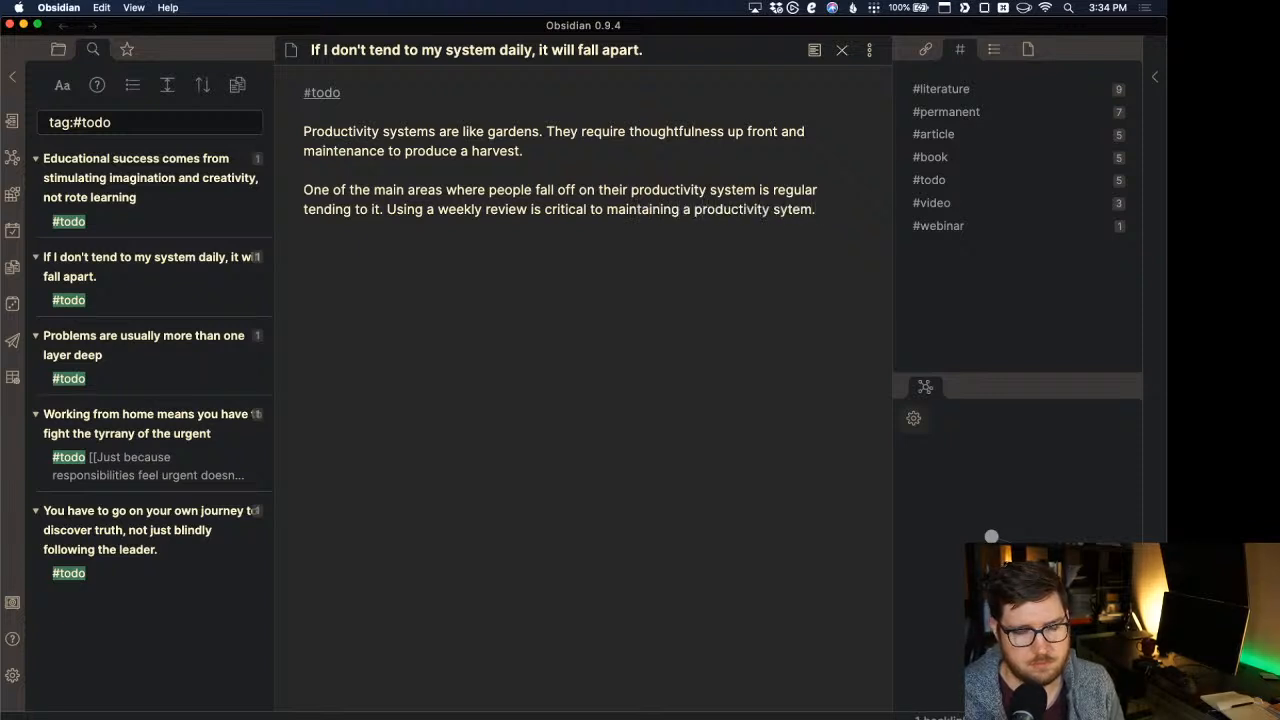
Start a third paragraph in the note with the sentence "However, systems need review and work daily.".
key(Return)
key(Return)
text(However)
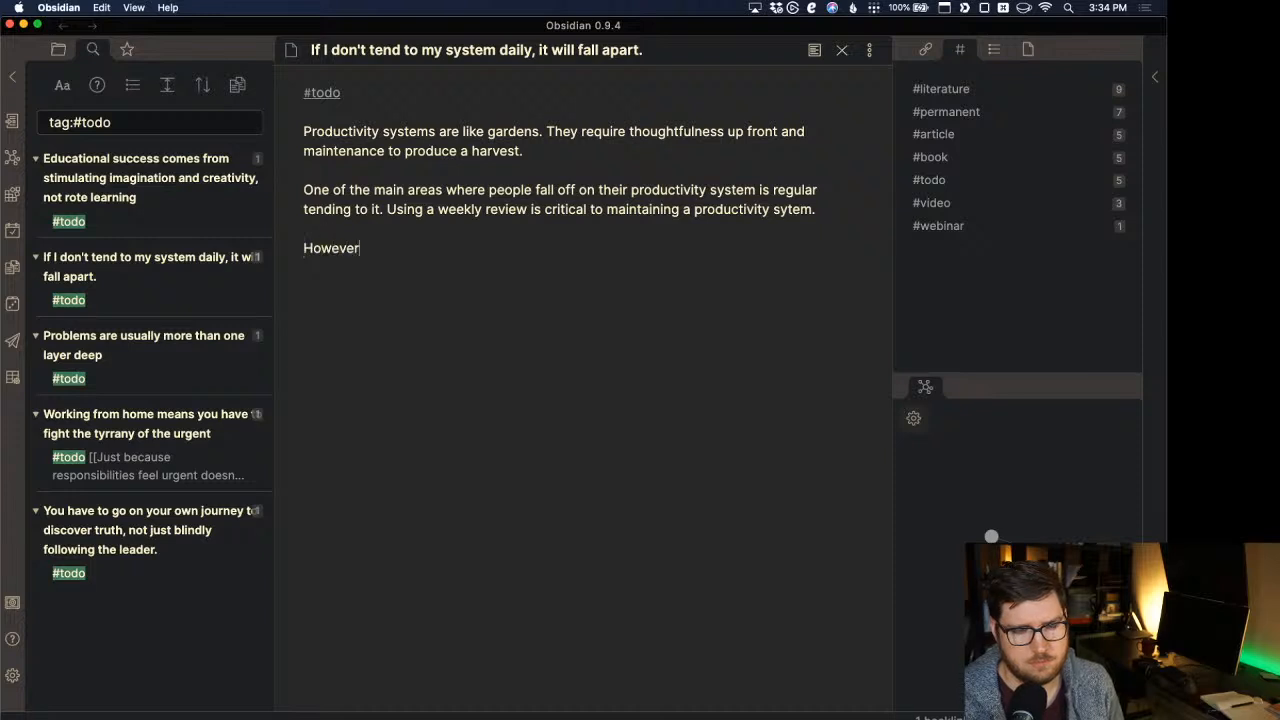
text(, sys)
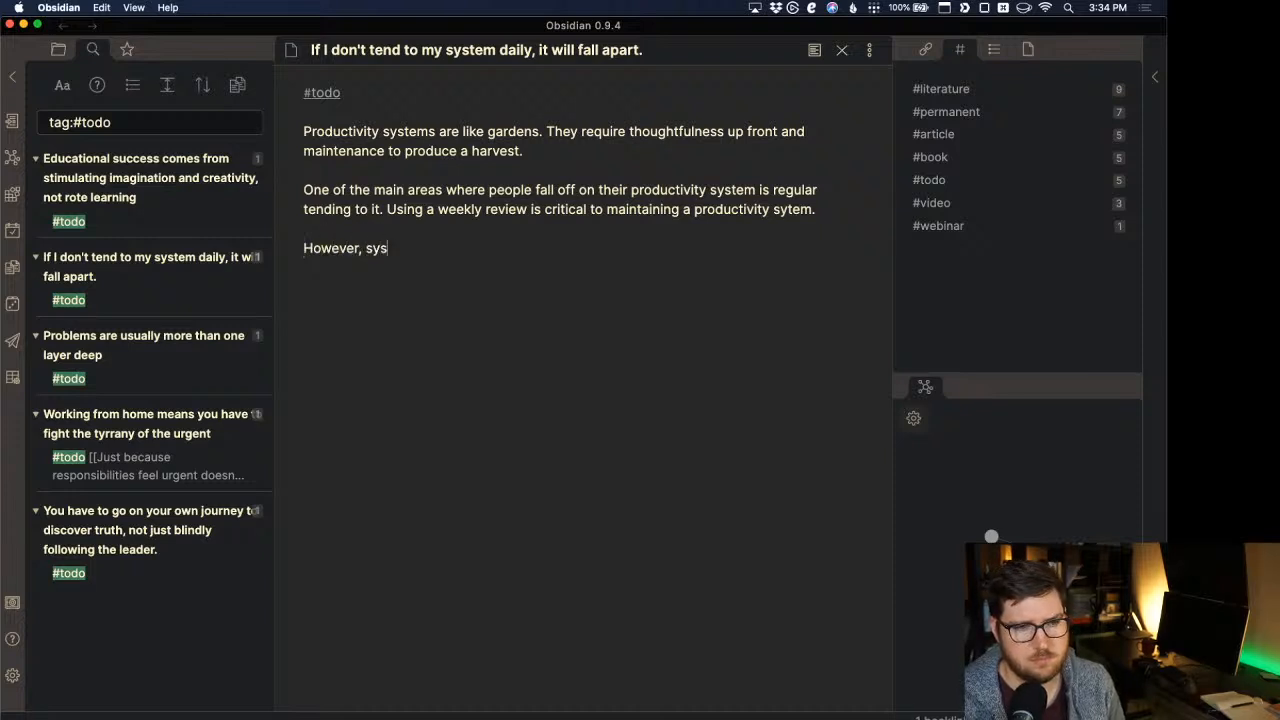
text(tems need tending)
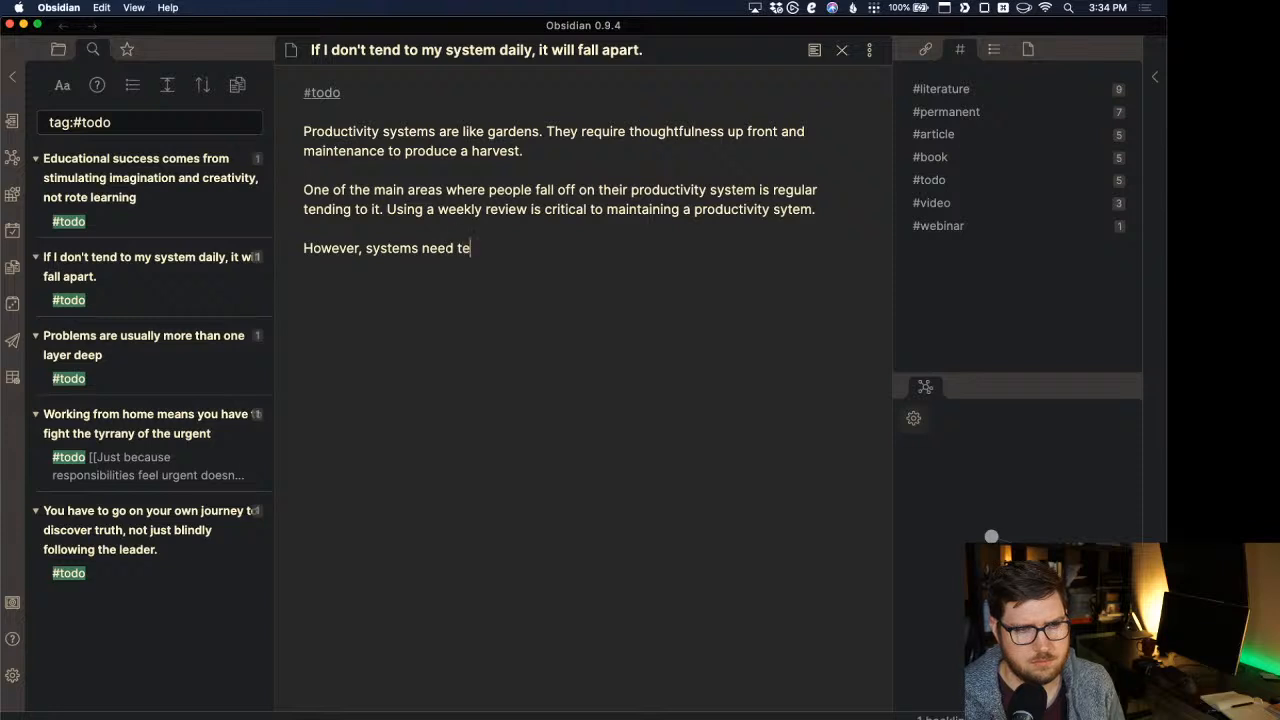
key(BackSpace)
key(BackSpace)
key(BackSpace)
key(BackSpace)
key(BackSpace)
key(BackSpace)
key(BackSpace)
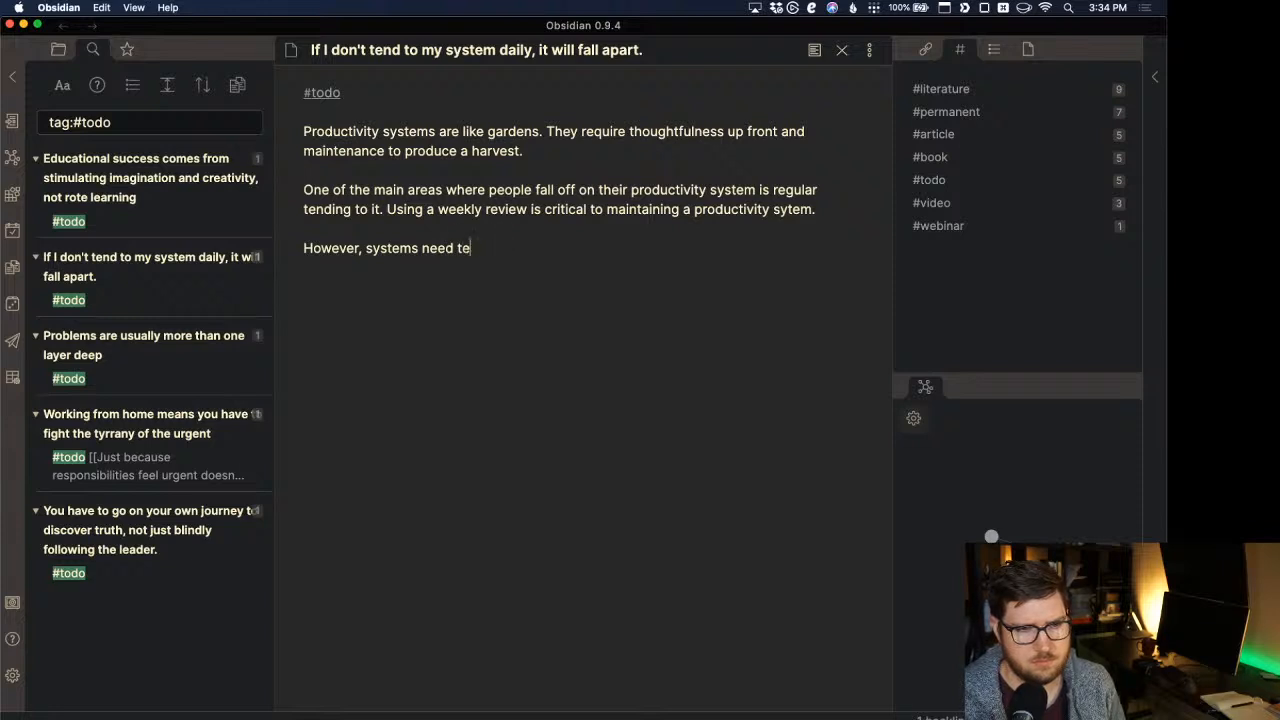
text(revi)
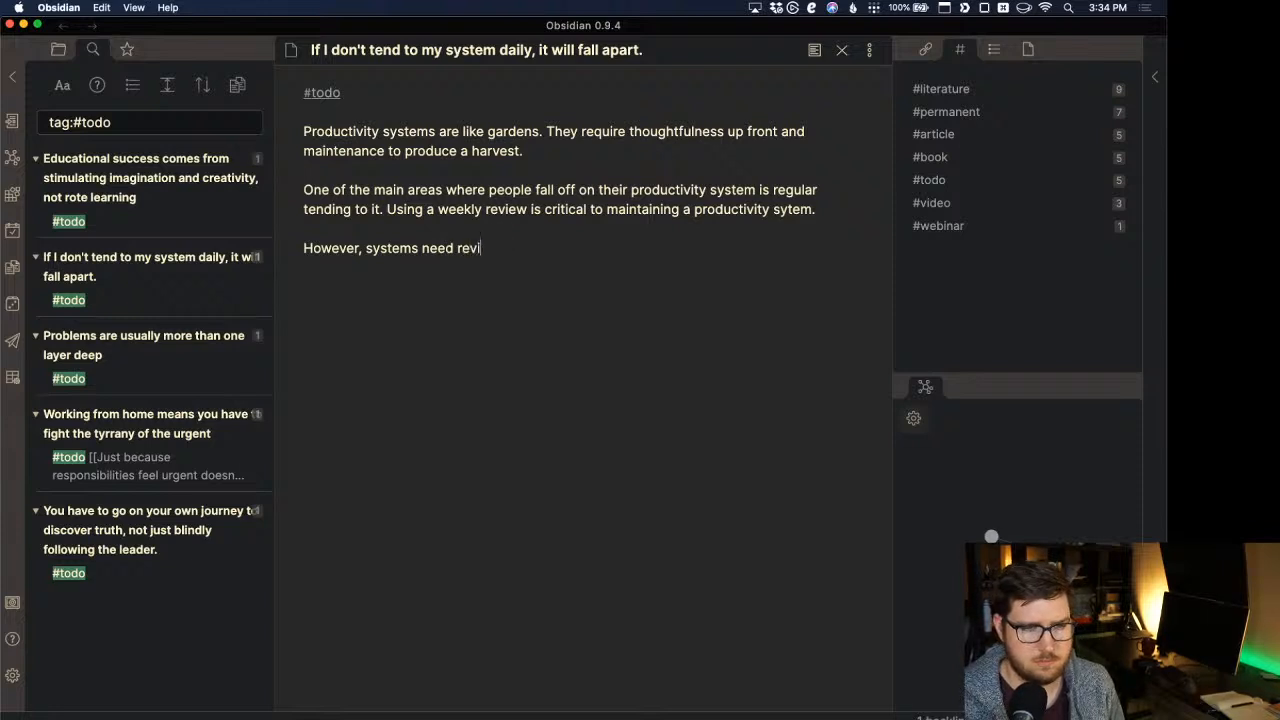
text(ew and work daily.)
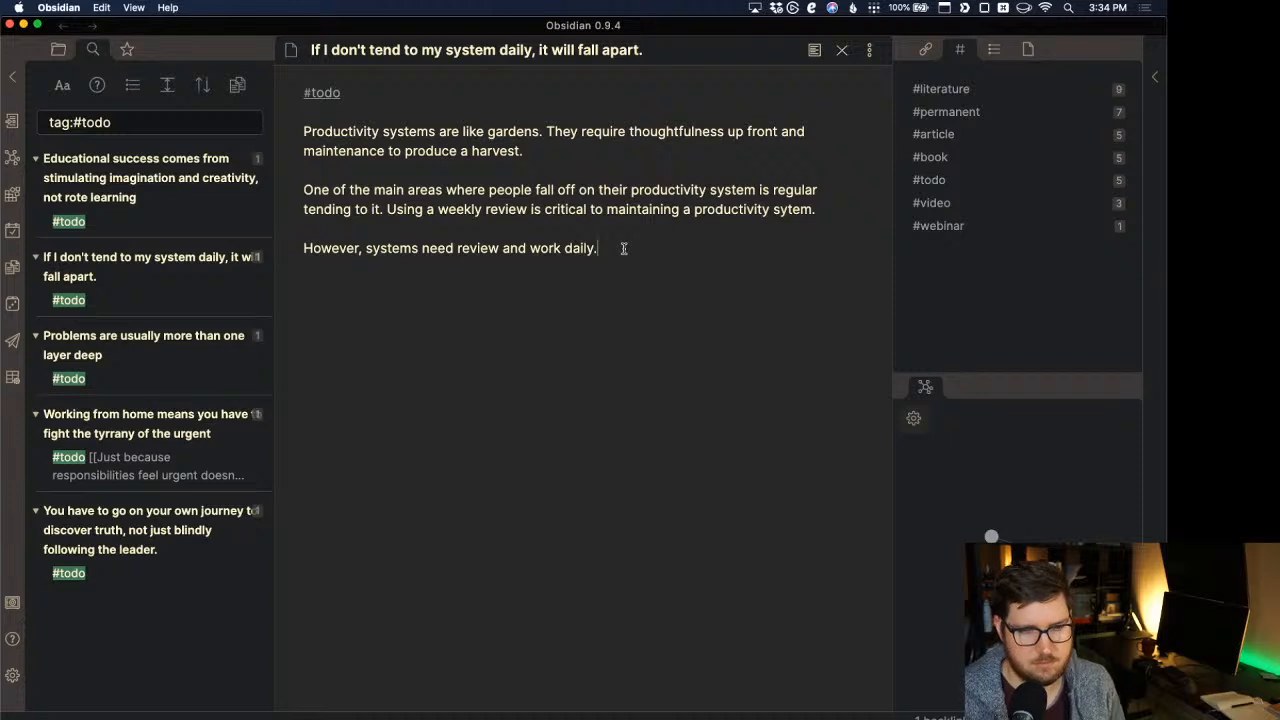
Continue the third paragraph with "Tasks need to be done, habits completed, projects managed.".
text( Tasks ne)
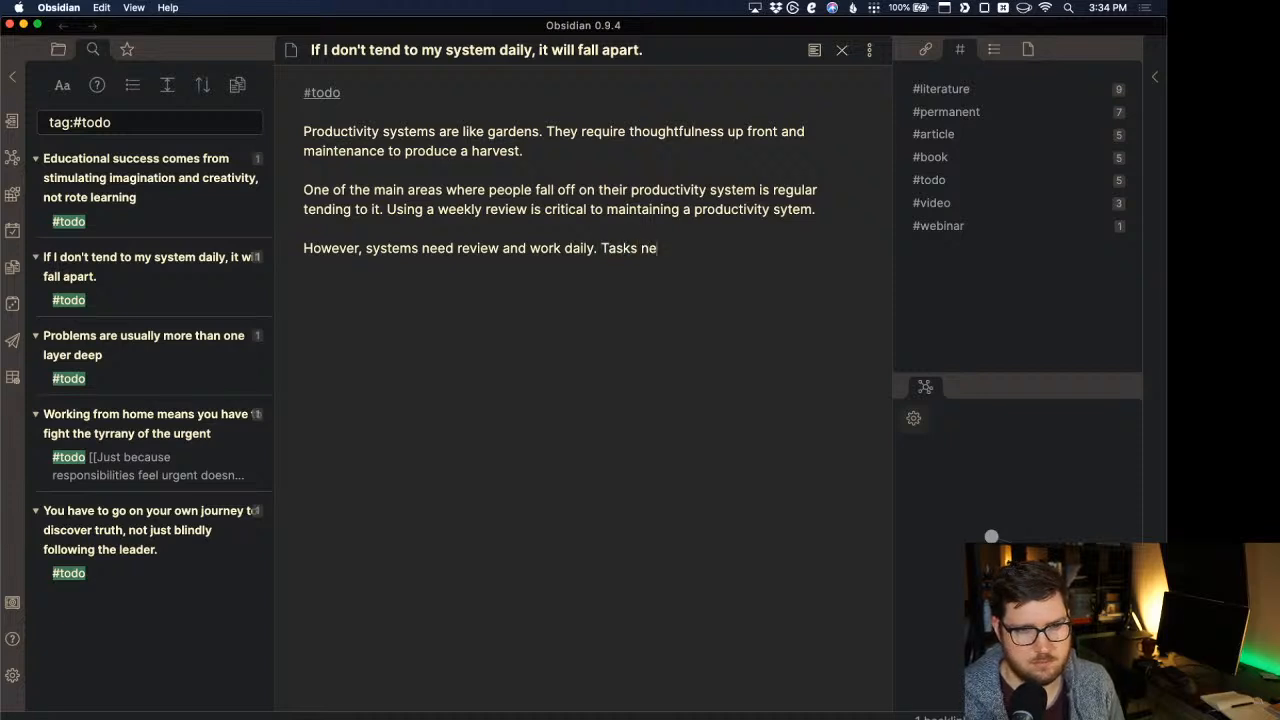
text(ed to be done.)
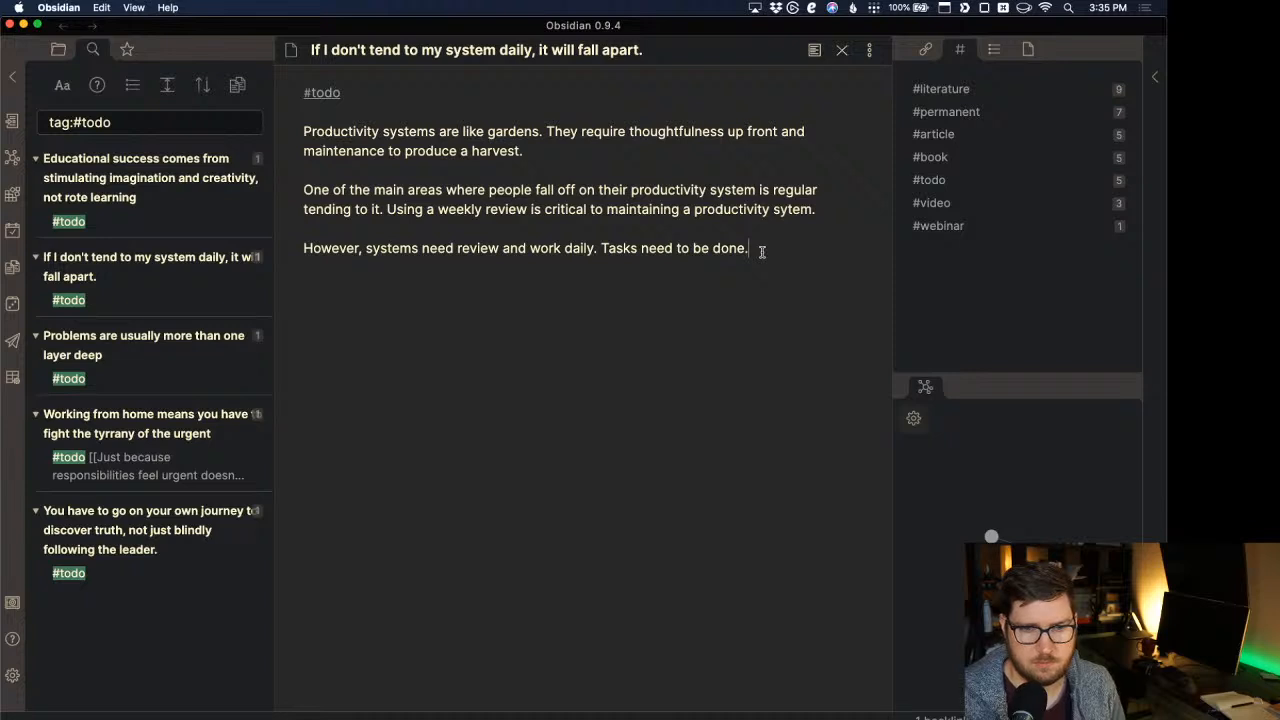
key(BackSpace)
text(, h)
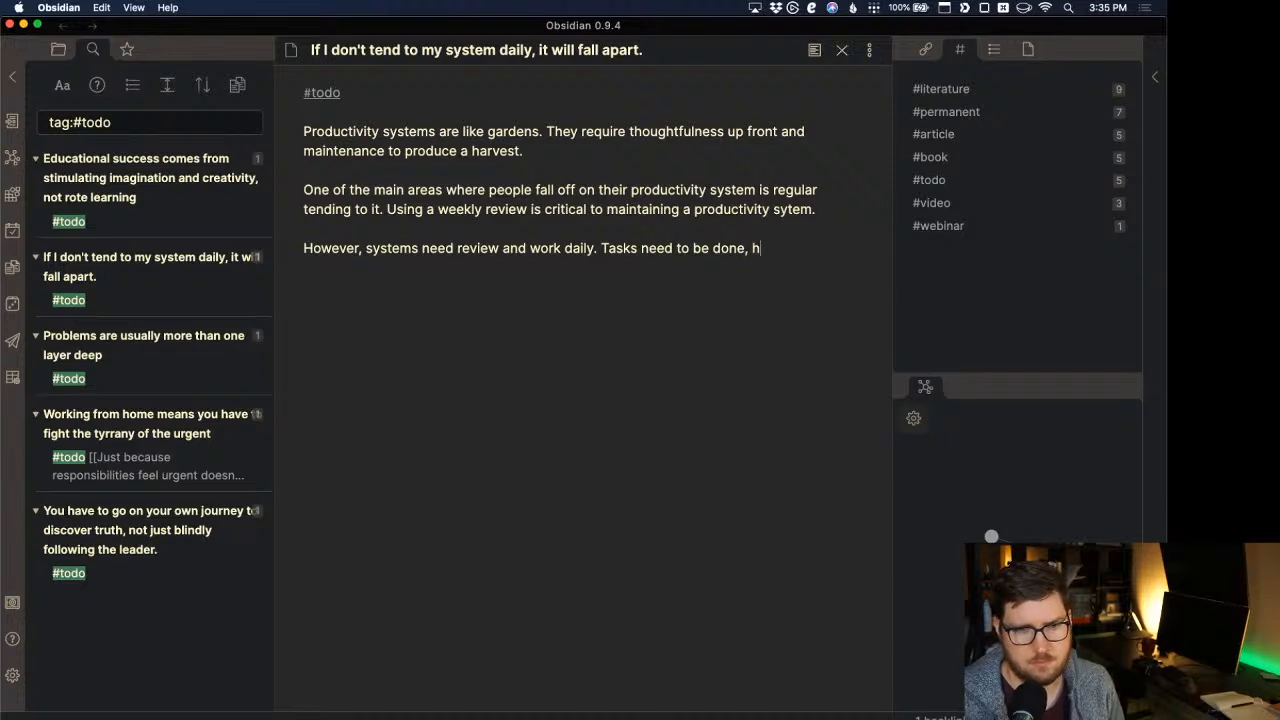
text(abits compl)
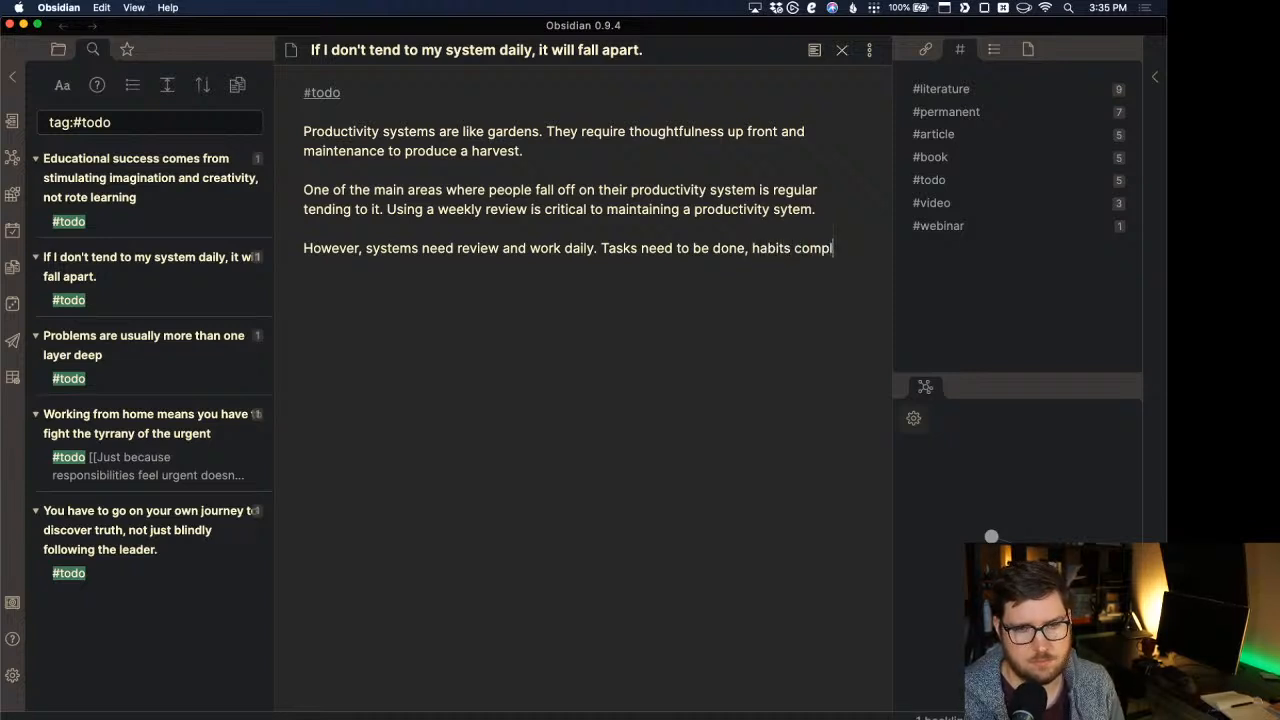
text(eted, projec)
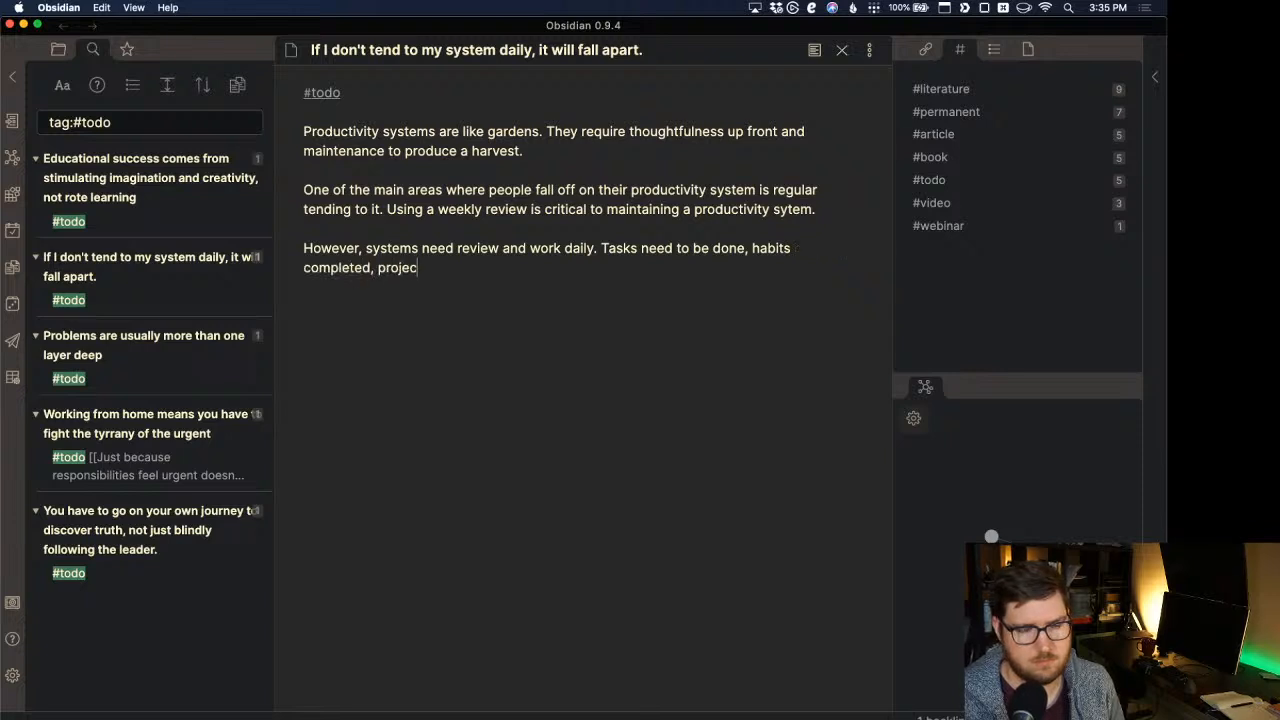
text(ts managed.)
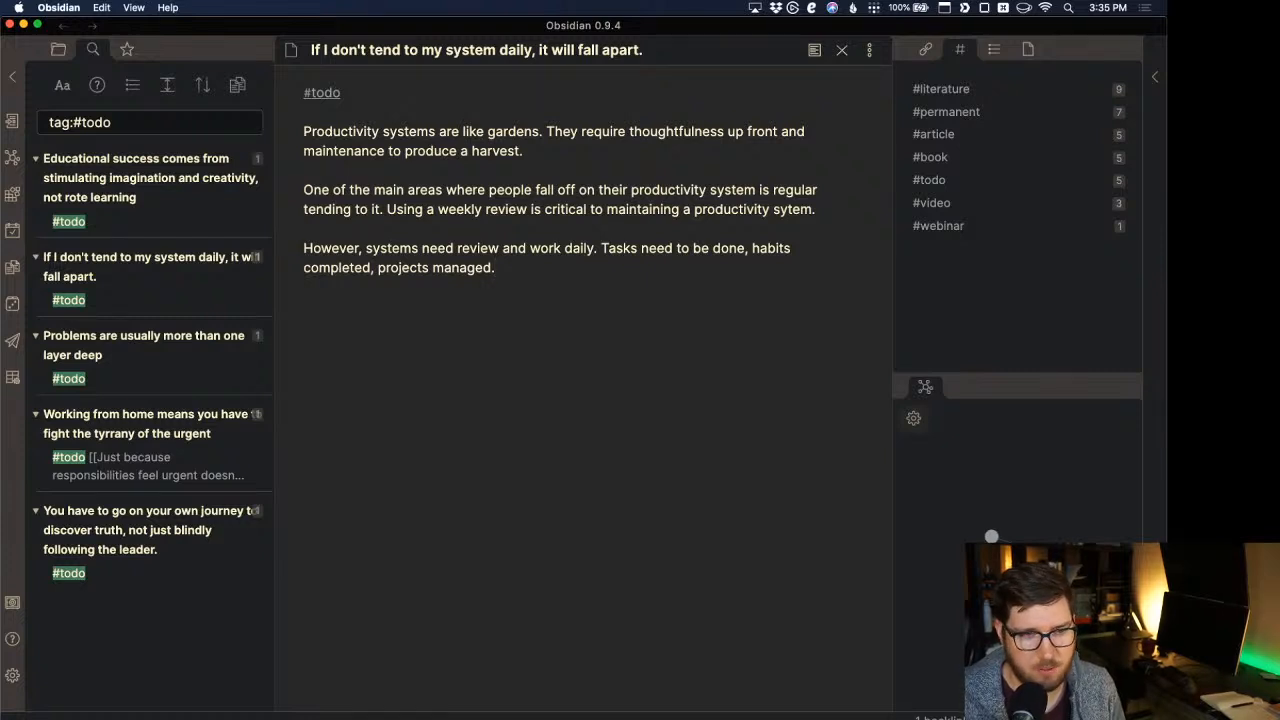
Start a fourth paragraph with the sentence "Systems are based upon trust.".
key(Return)
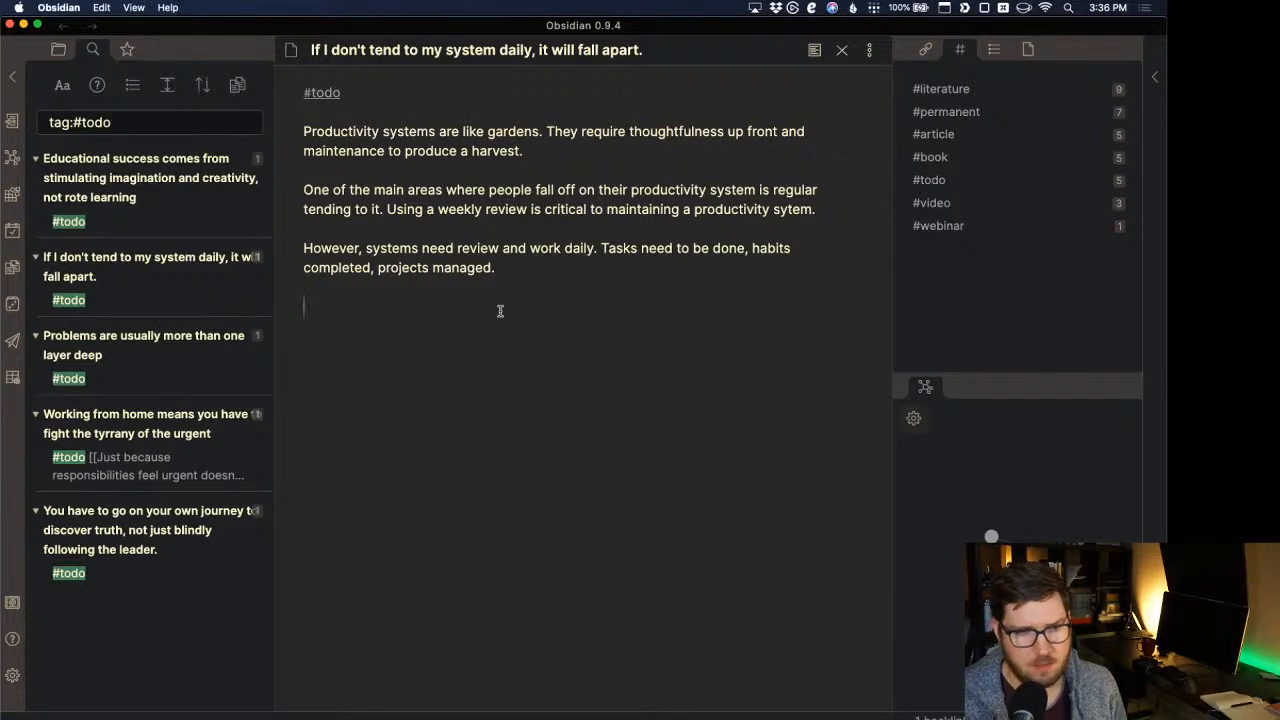
text(System)
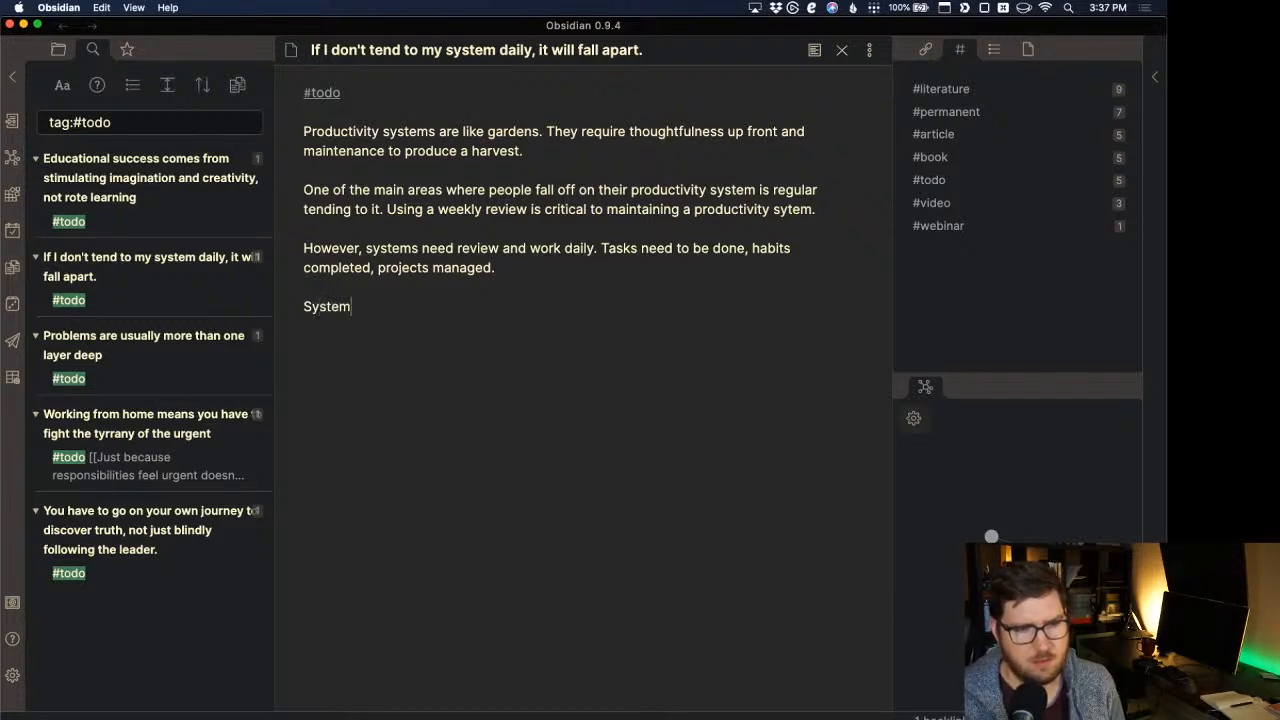
text(s are based upon)
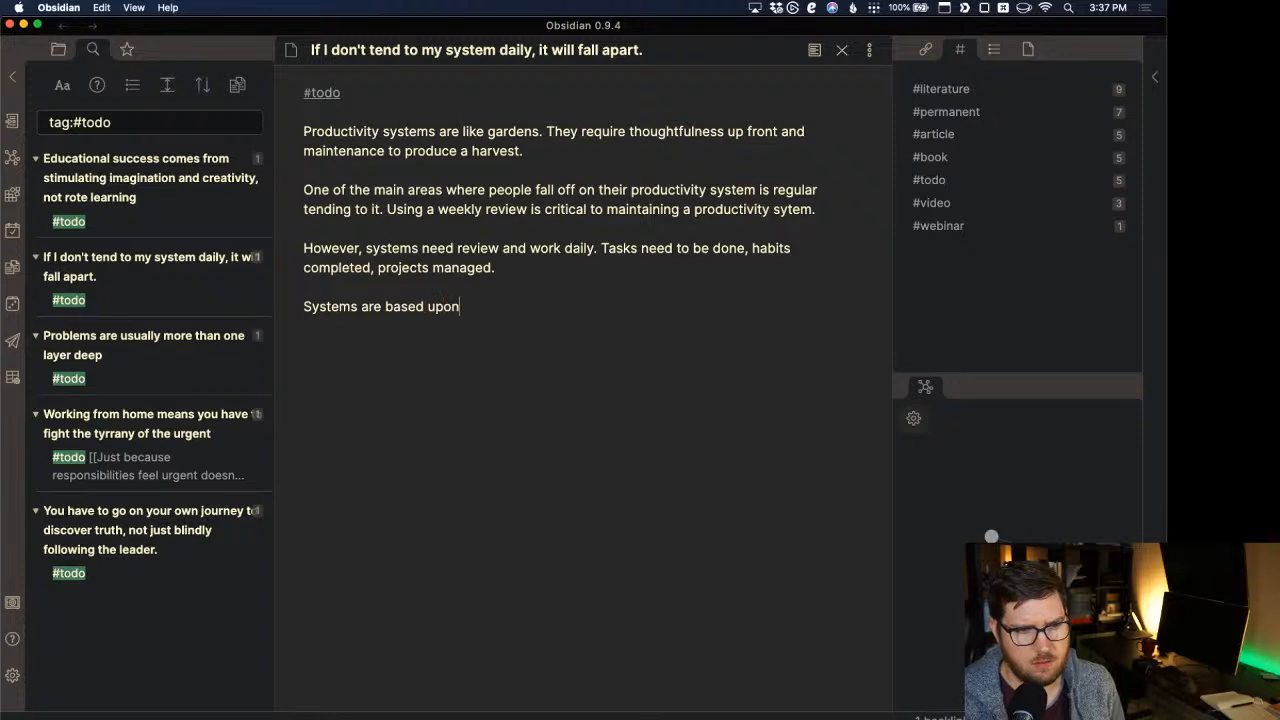
text( trust)
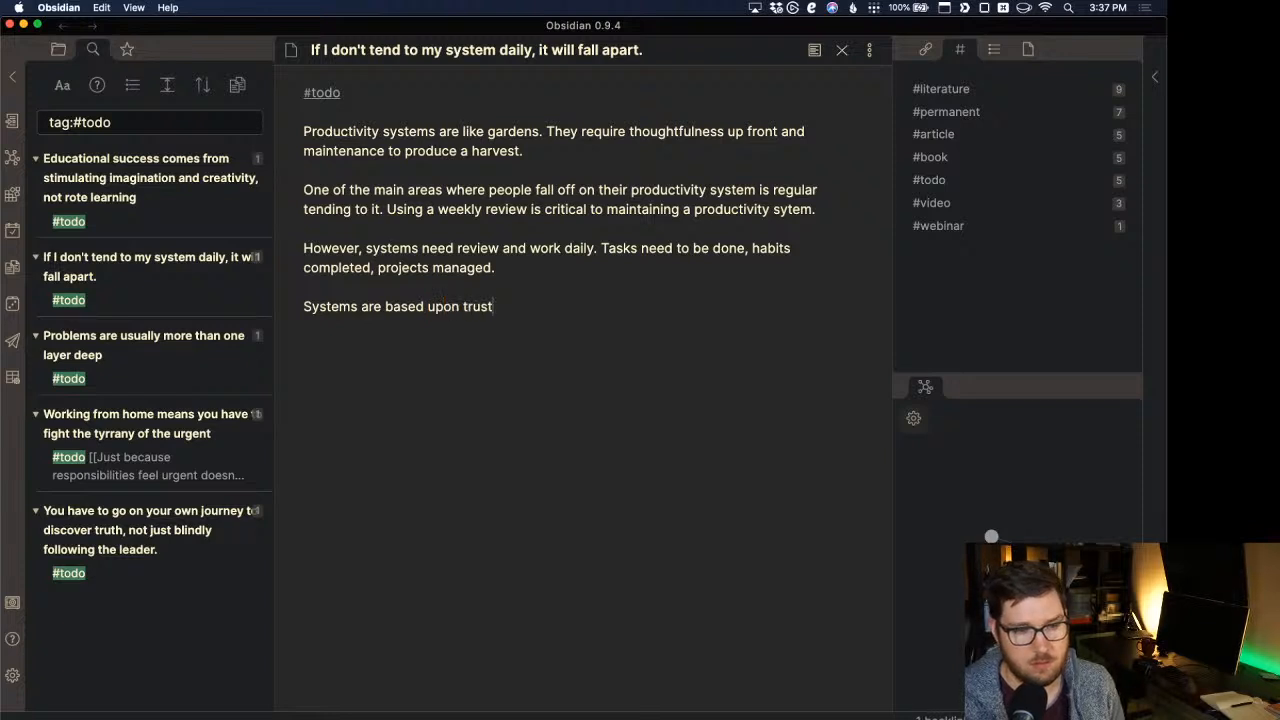
text(, and t)
key(BackSpace)
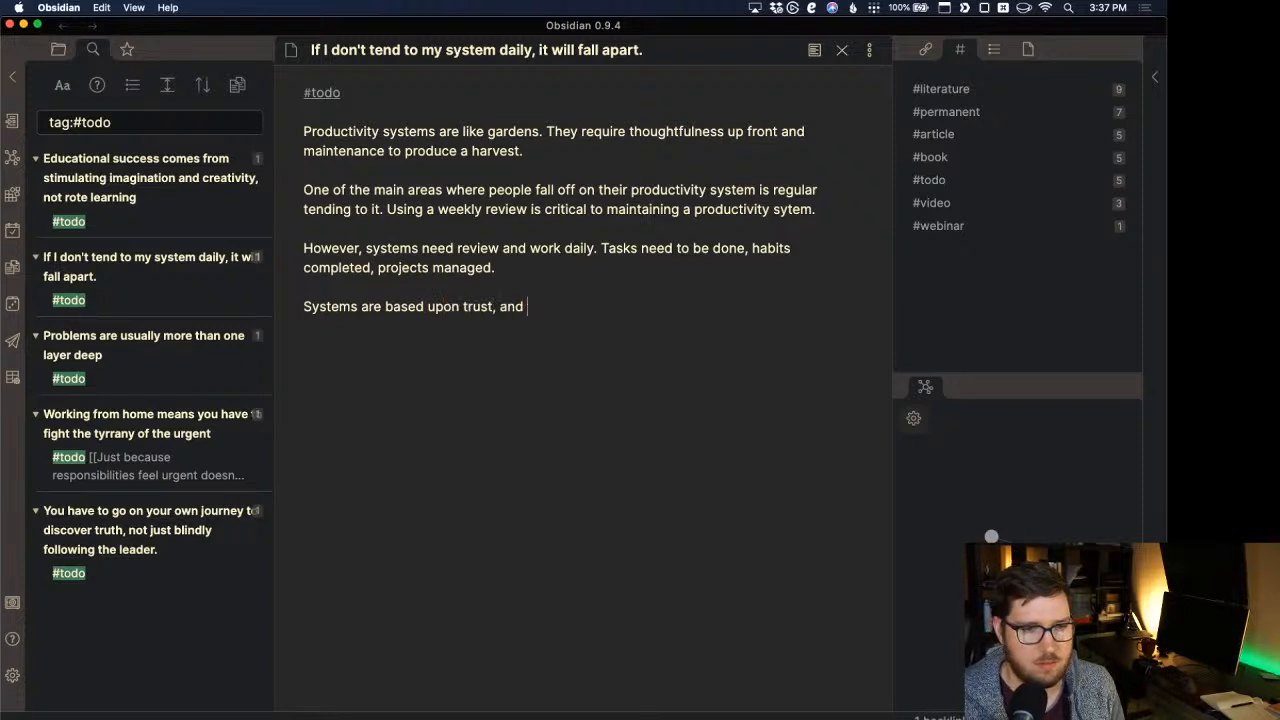
key(BackSpace)
key(BackSpace)
key(BackSpace)
key(BackSpace)
key(BackSpace)
key(BackSpace)
text(. Tr)
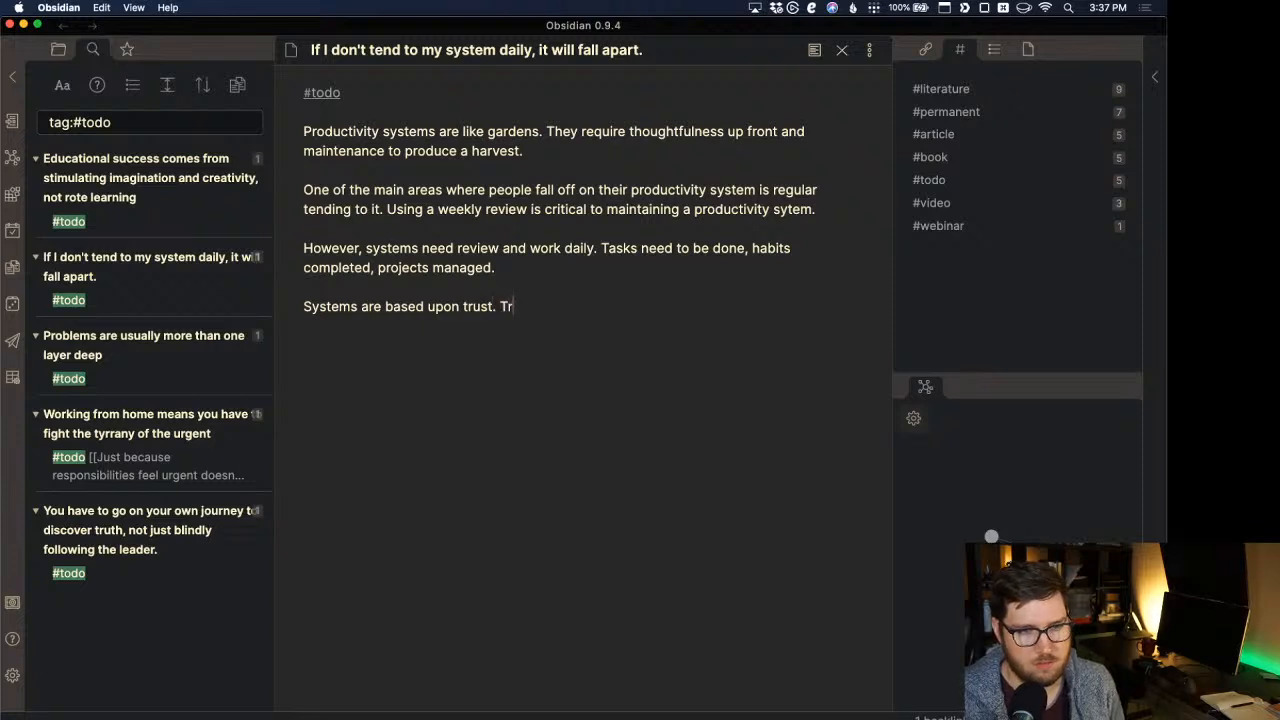
Add to the fourth paragraph the sentence "Trusting a system is built by tending to it on a very regular basis.".
text(usting a system i)
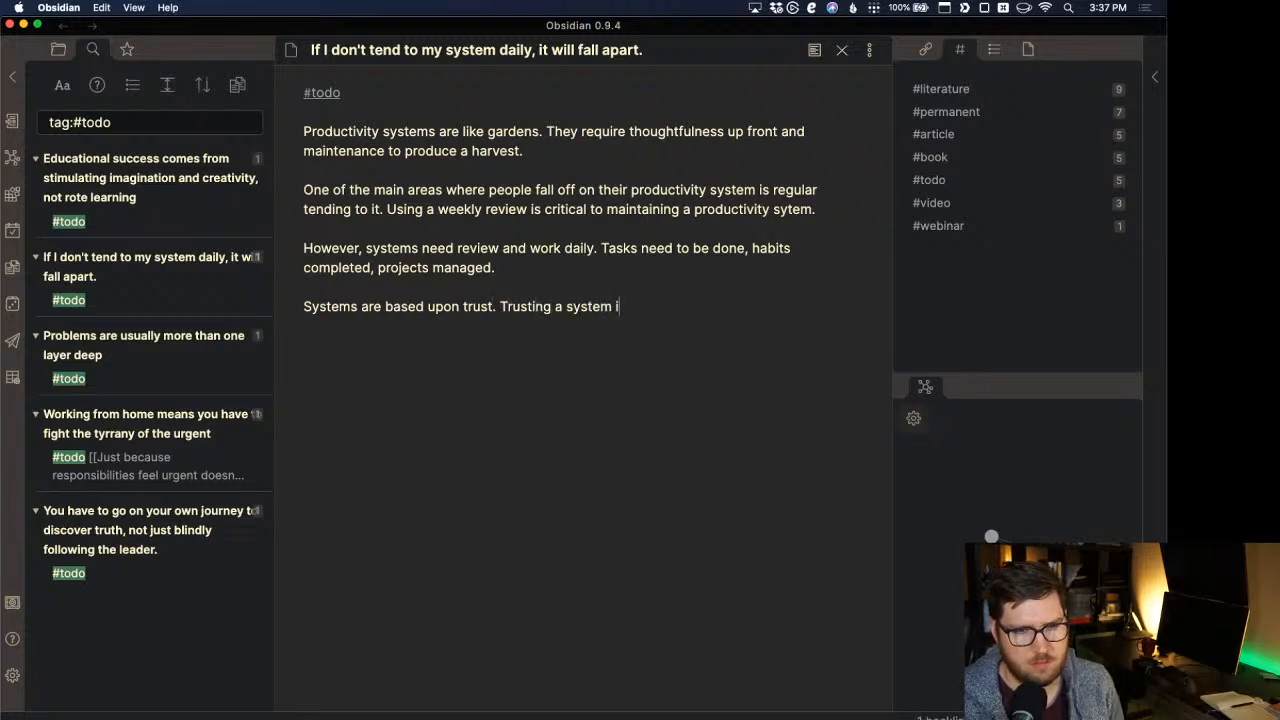
text(s made b)
key(BackSpace)
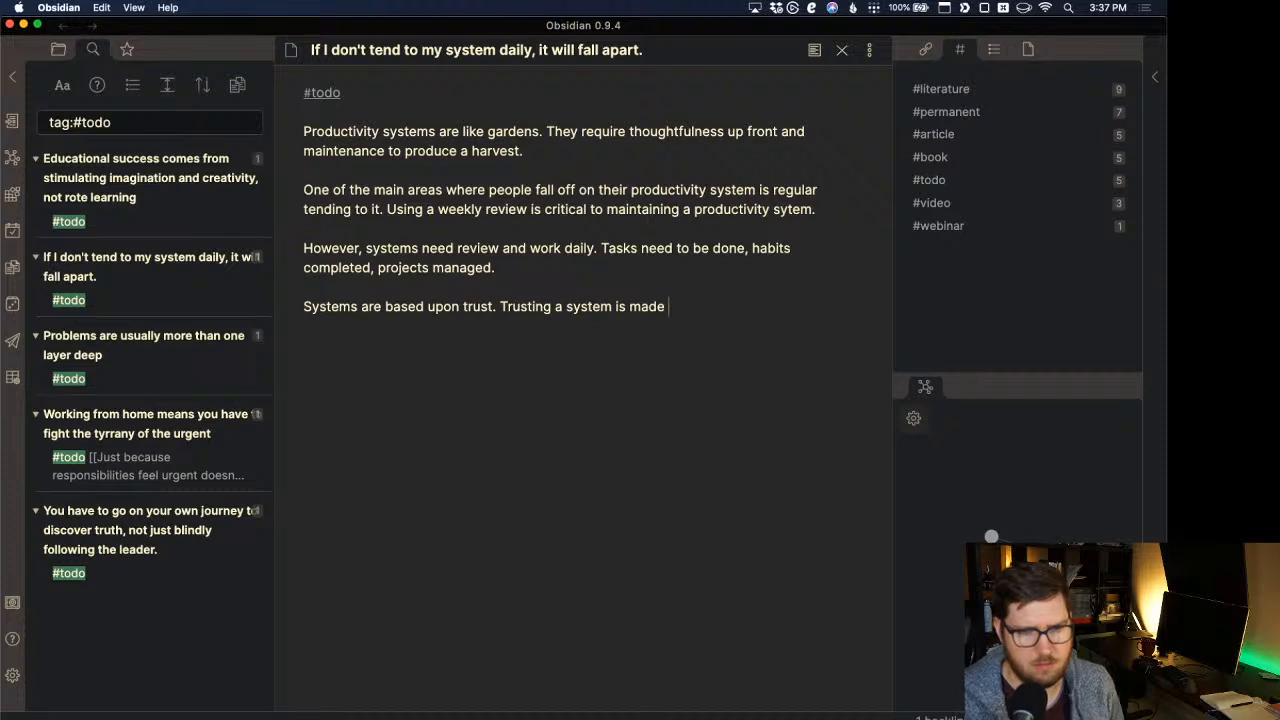
key(BackSpace)
key(BackSpace)
key(BackSpace)
key(BackSpace)
key(BackSpace)
text(bu)
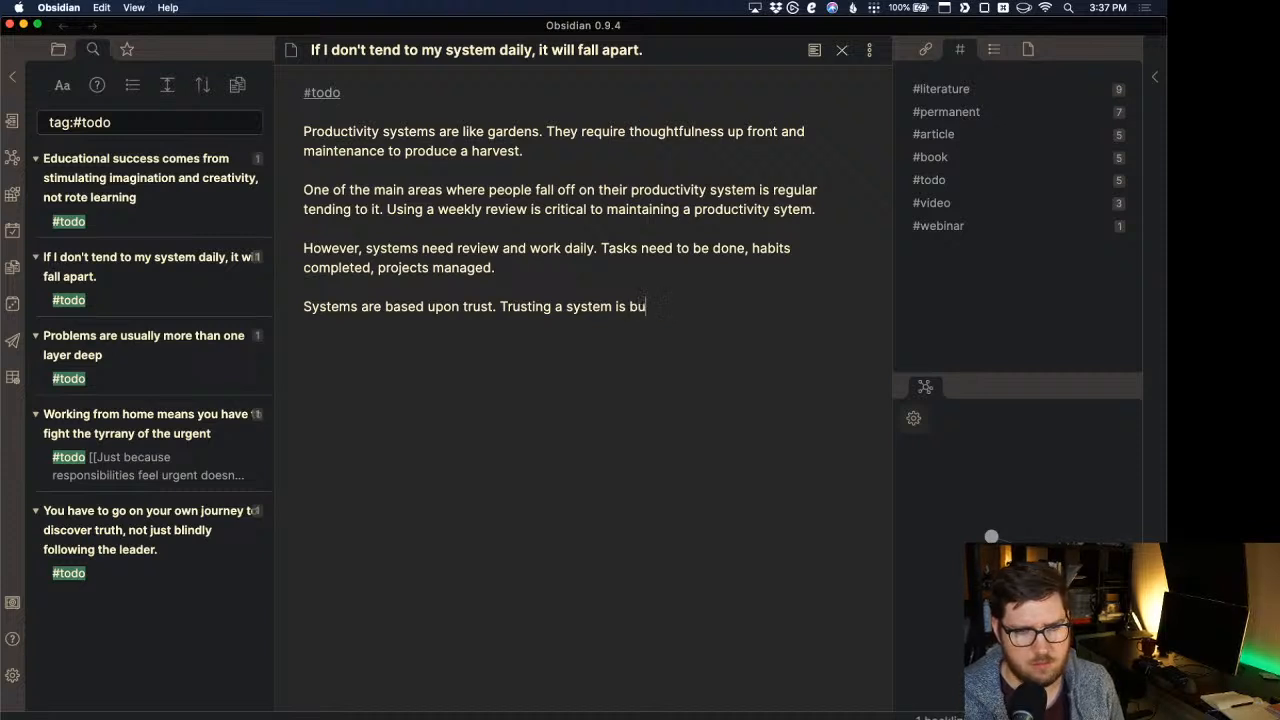
text(ild b)
key(BackSpace)
key(BackSpace)
key(BackSpace)
text(t b)
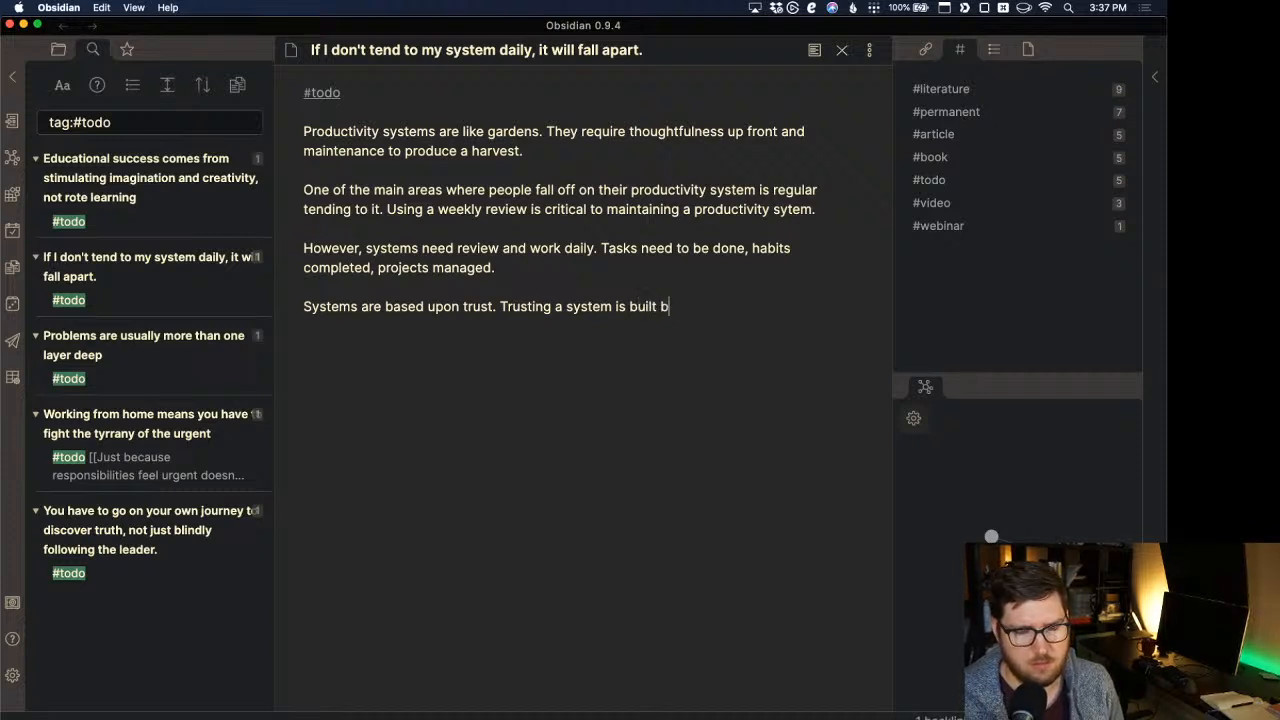
text(y tending to)
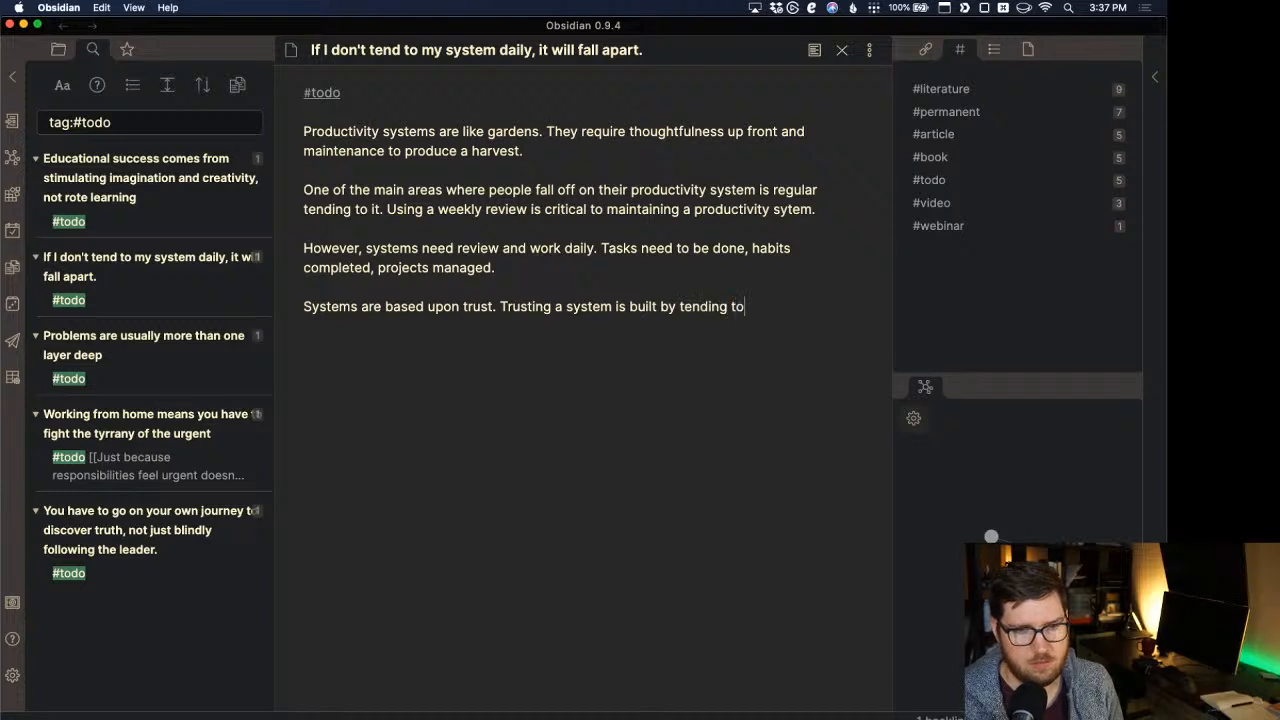
text( it on a re)
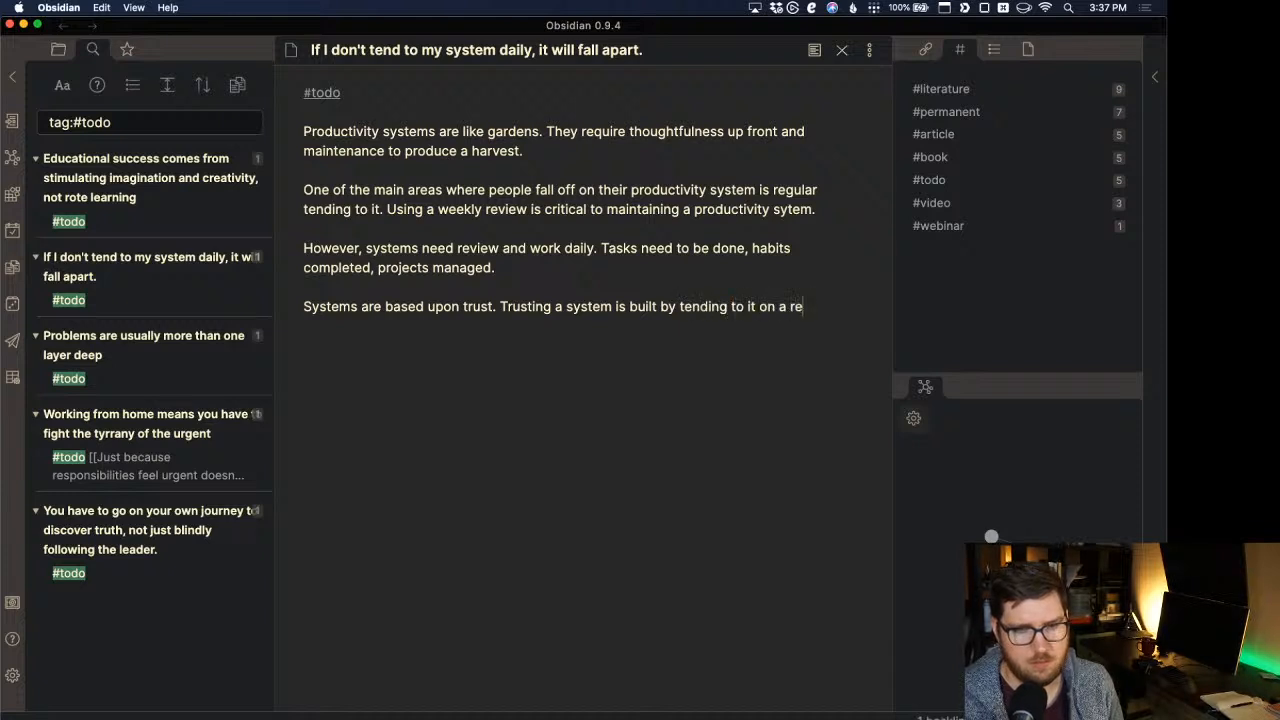
key(BackSpace)
key(BackSpace)
text(very re)
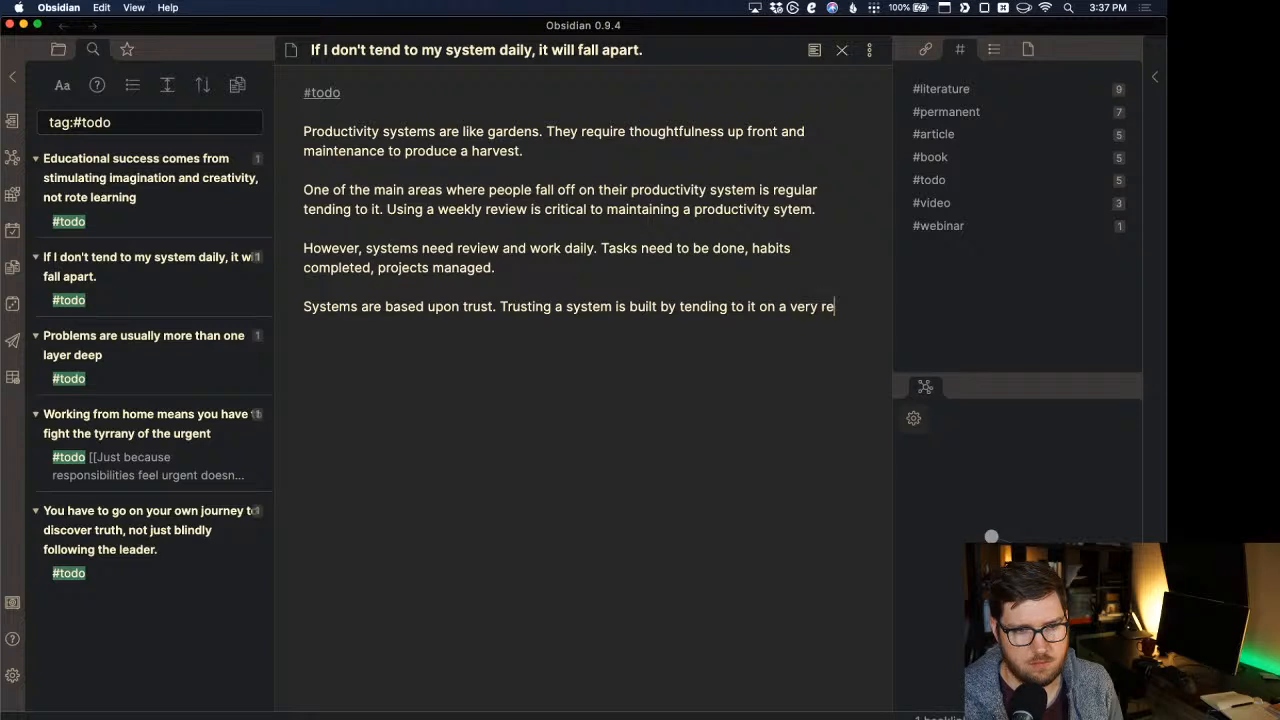
text(gular basis.)
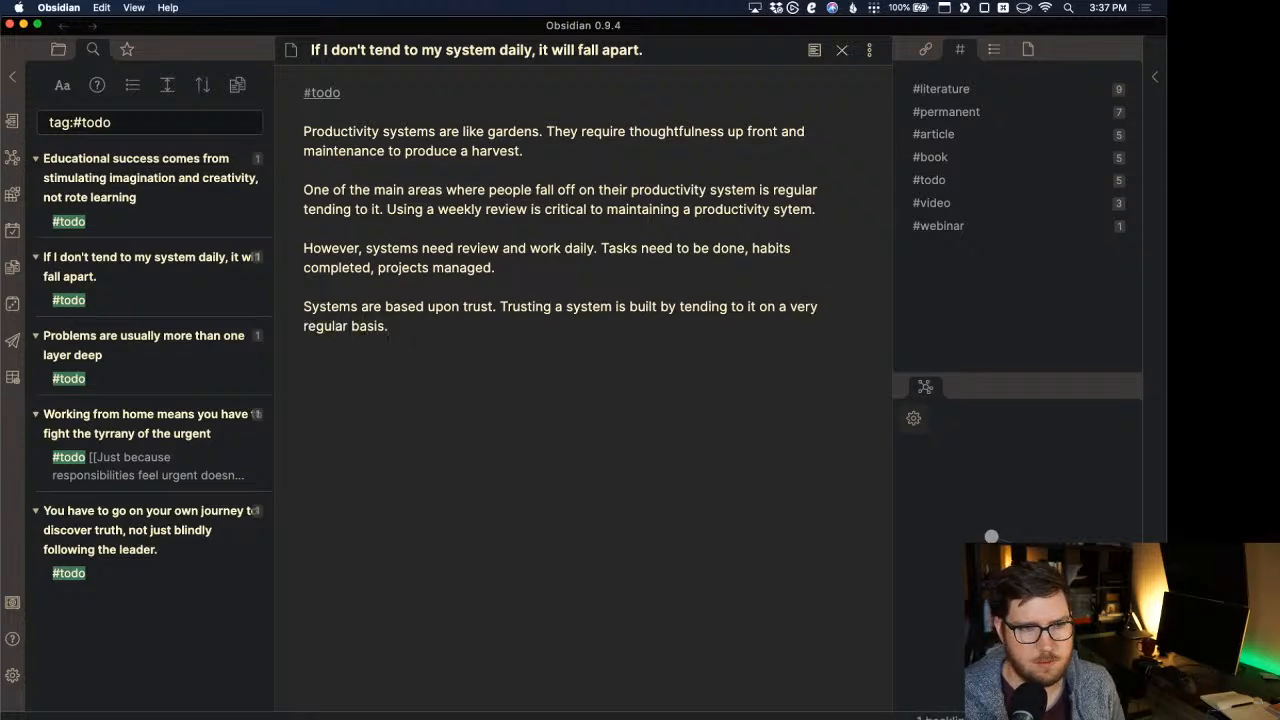
Turn the sentence "Systems are based upon trust." into a [[ ]] note link and add a blank paragraph at the end of the note.
drag(496, 306, 303, 306)
text([[)
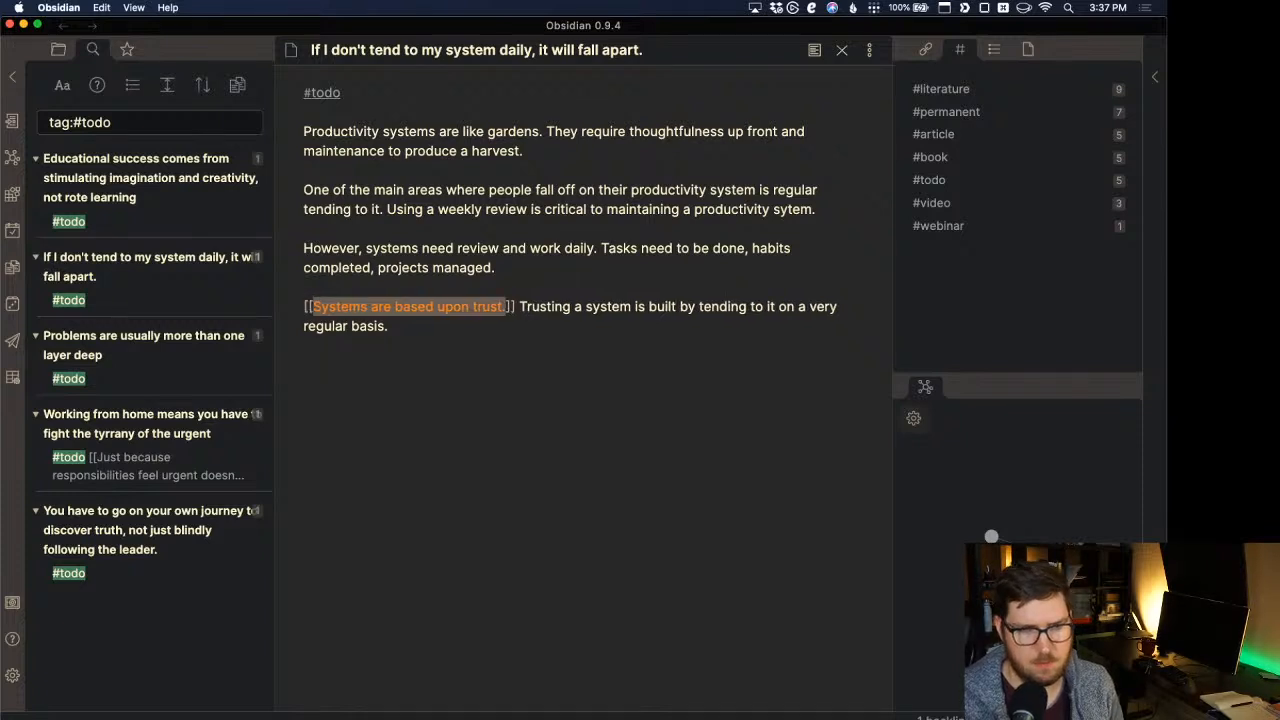
click(433, 325)
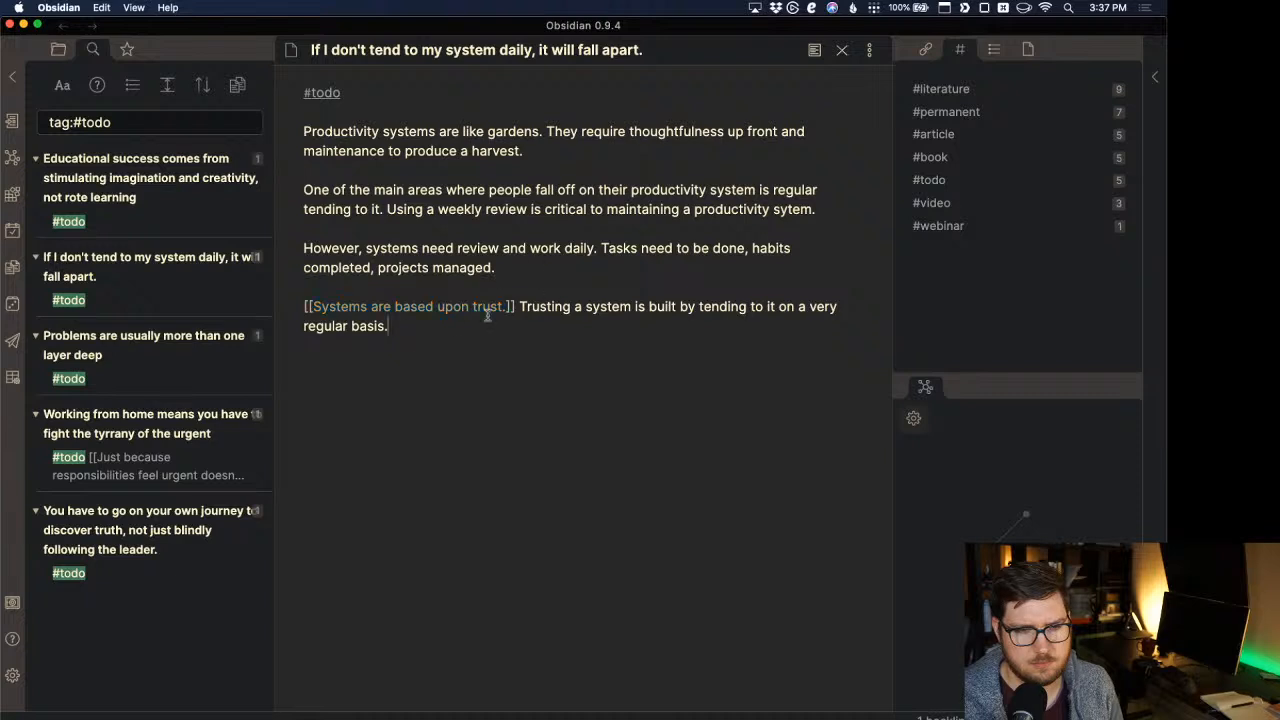
key(Return)
key(Return)
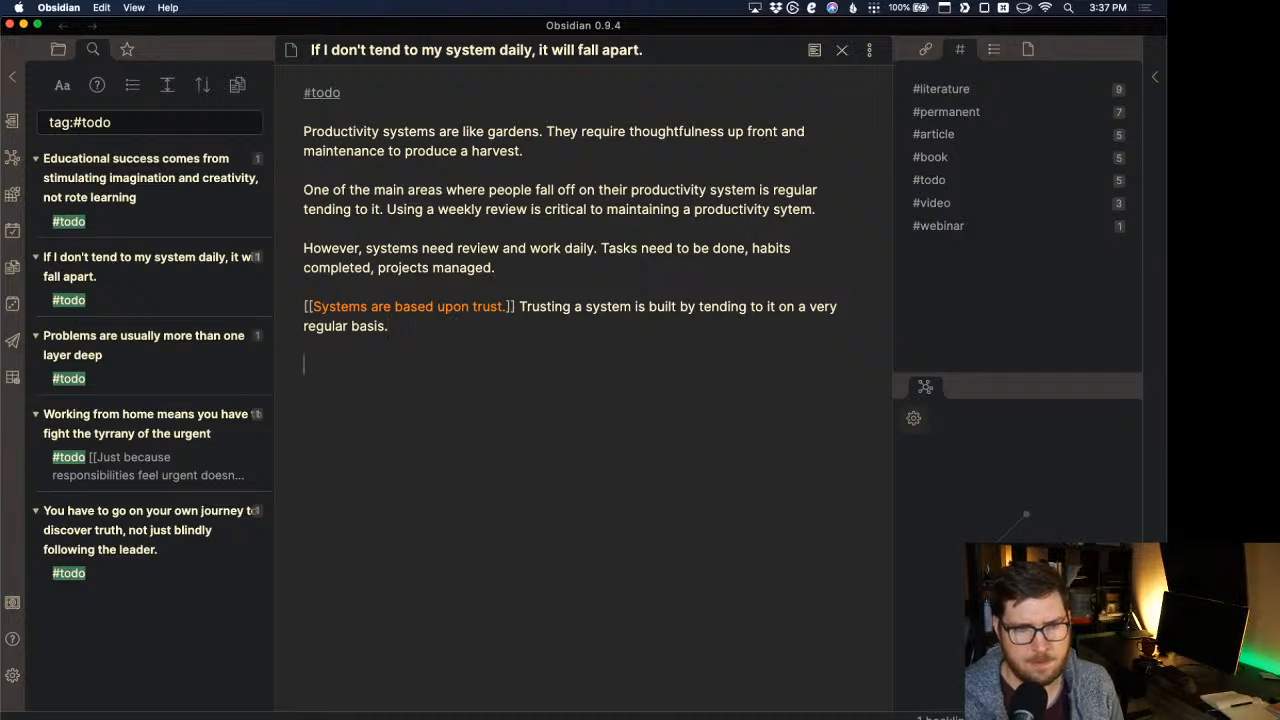
Turn "Using a weekly review is critical to maintaining a productivity sytem" in the second paragraph into a [[ ]] note link, leaving its period outside.
drag(387, 210, 812, 210)
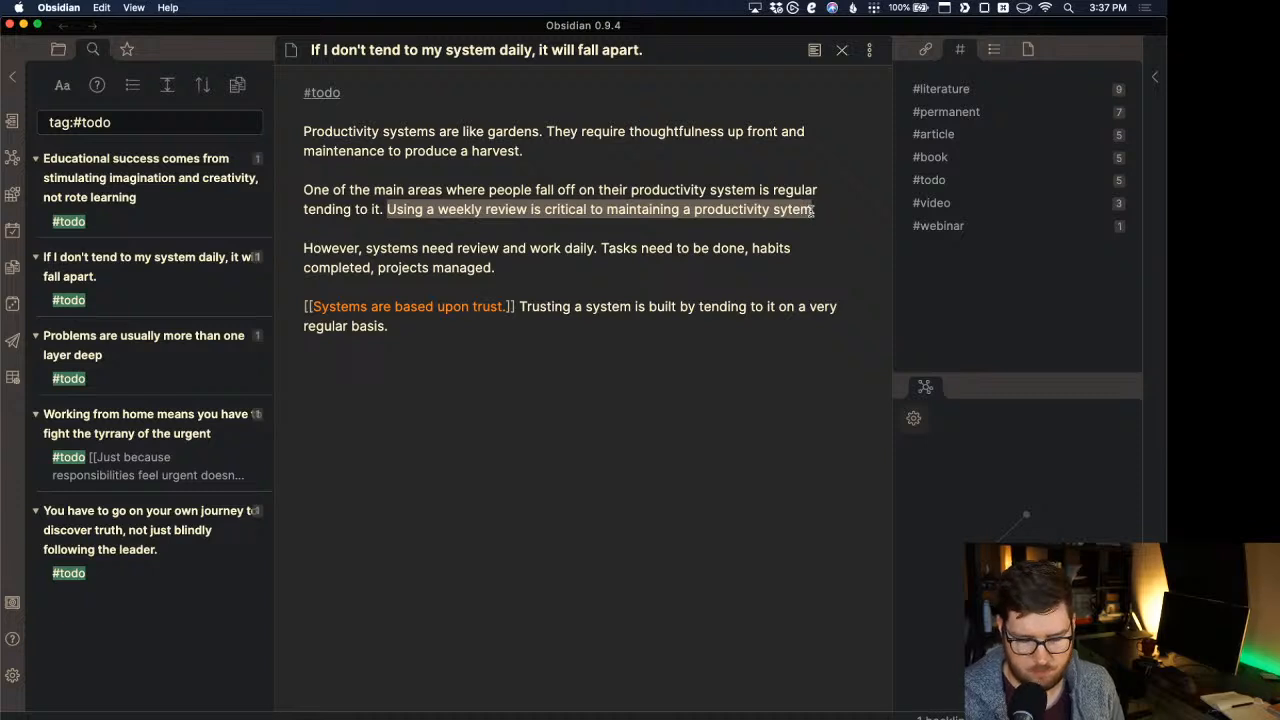
text([[)
click(700, 264)
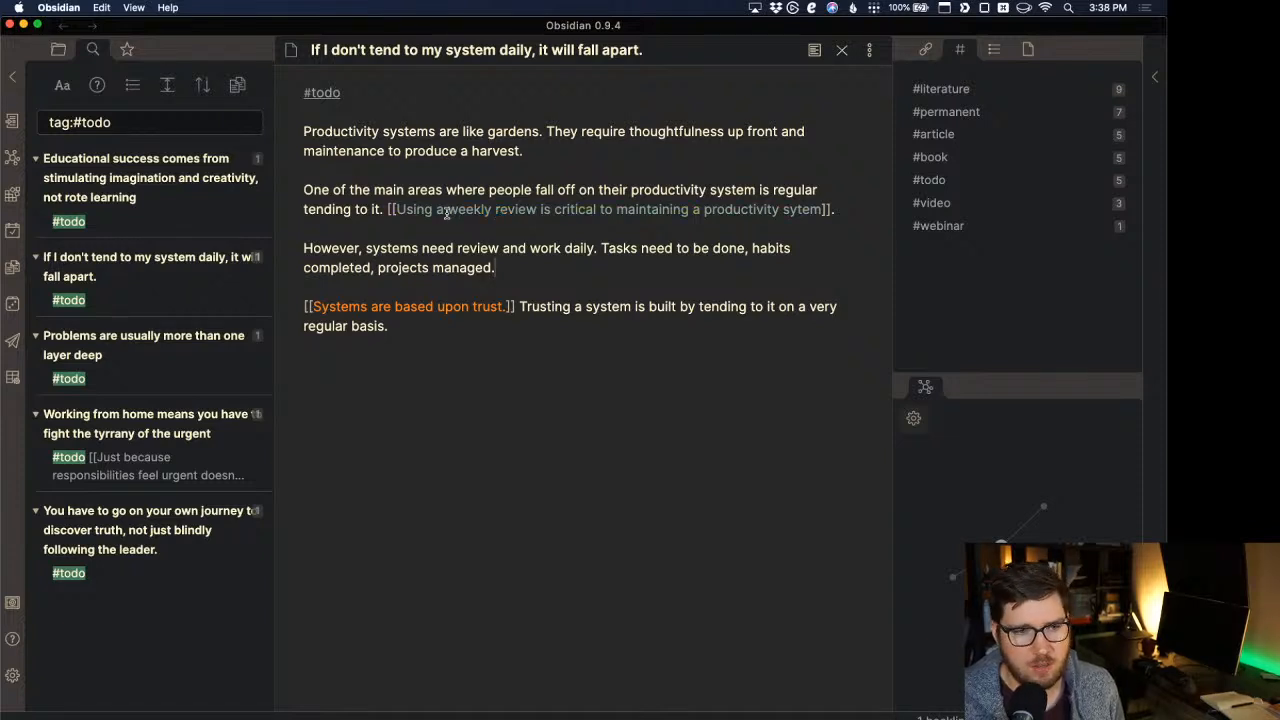
click(425, 336)
key(Return)
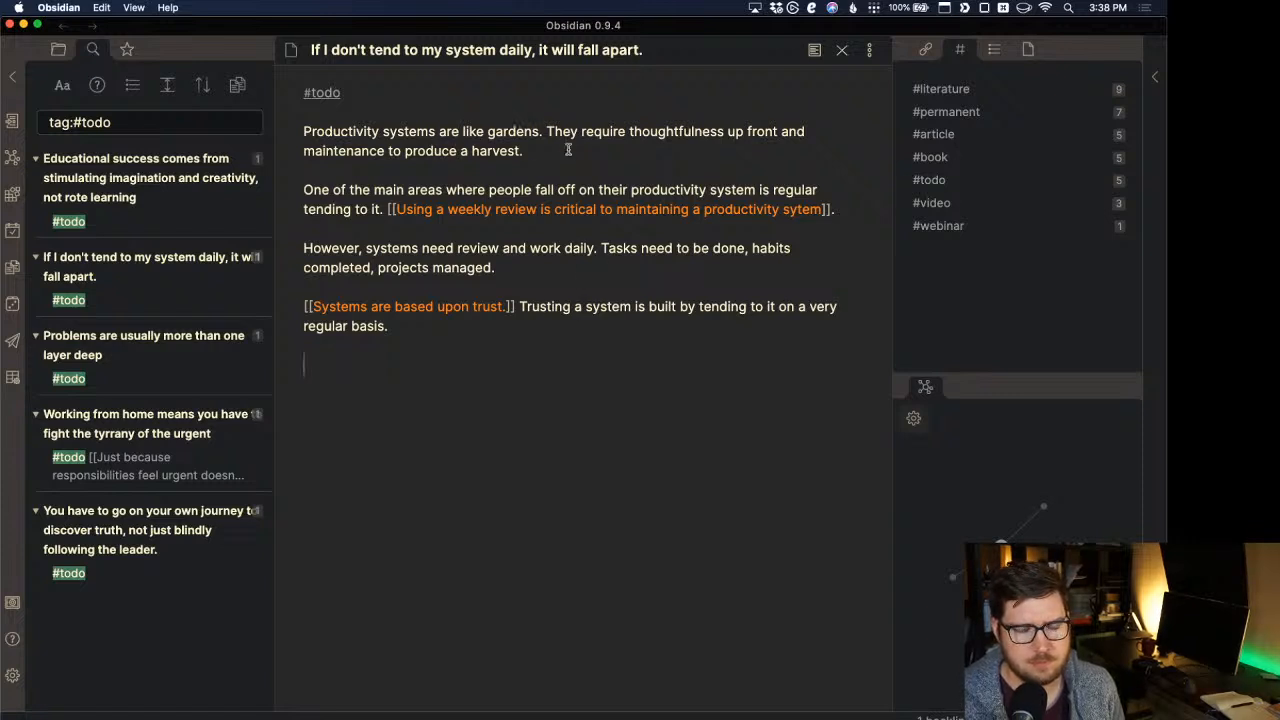
Turn "Productivity systems are like gardens" in the first paragraph into a [[ ]] note link, leaving its period outside.
drag(539, 131, 303, 131)
text([[)
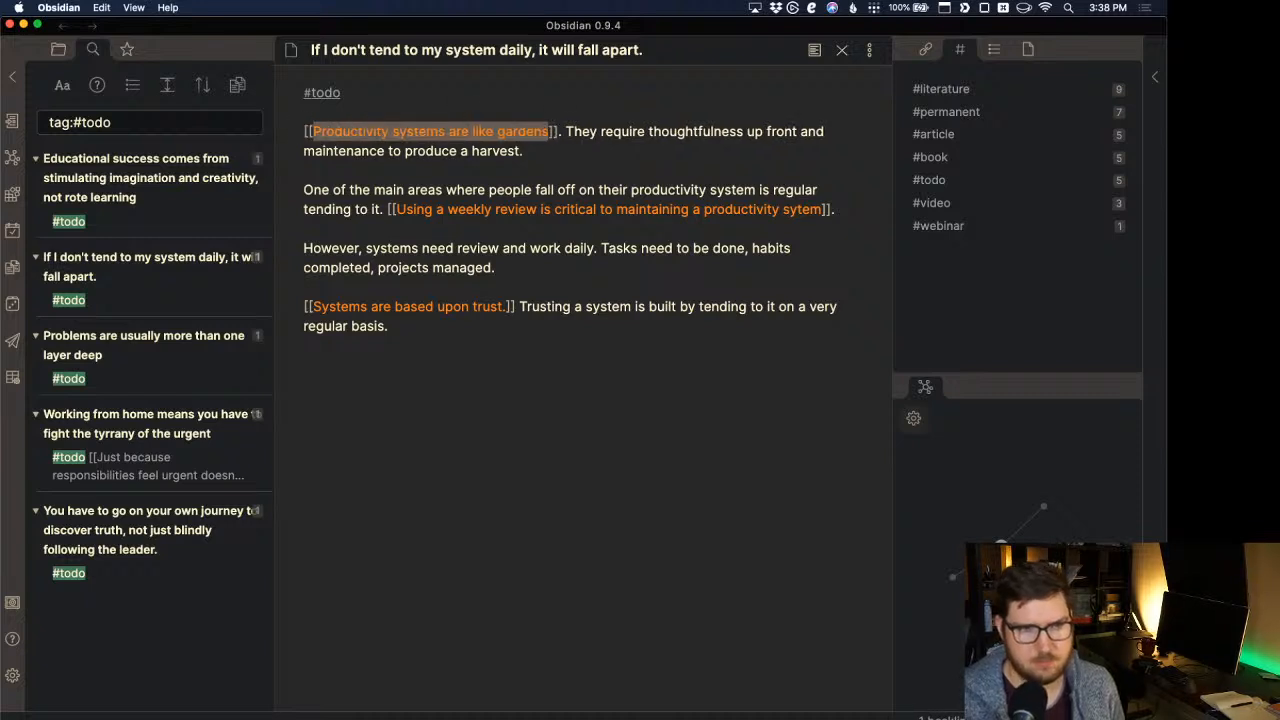
click(571, 160)
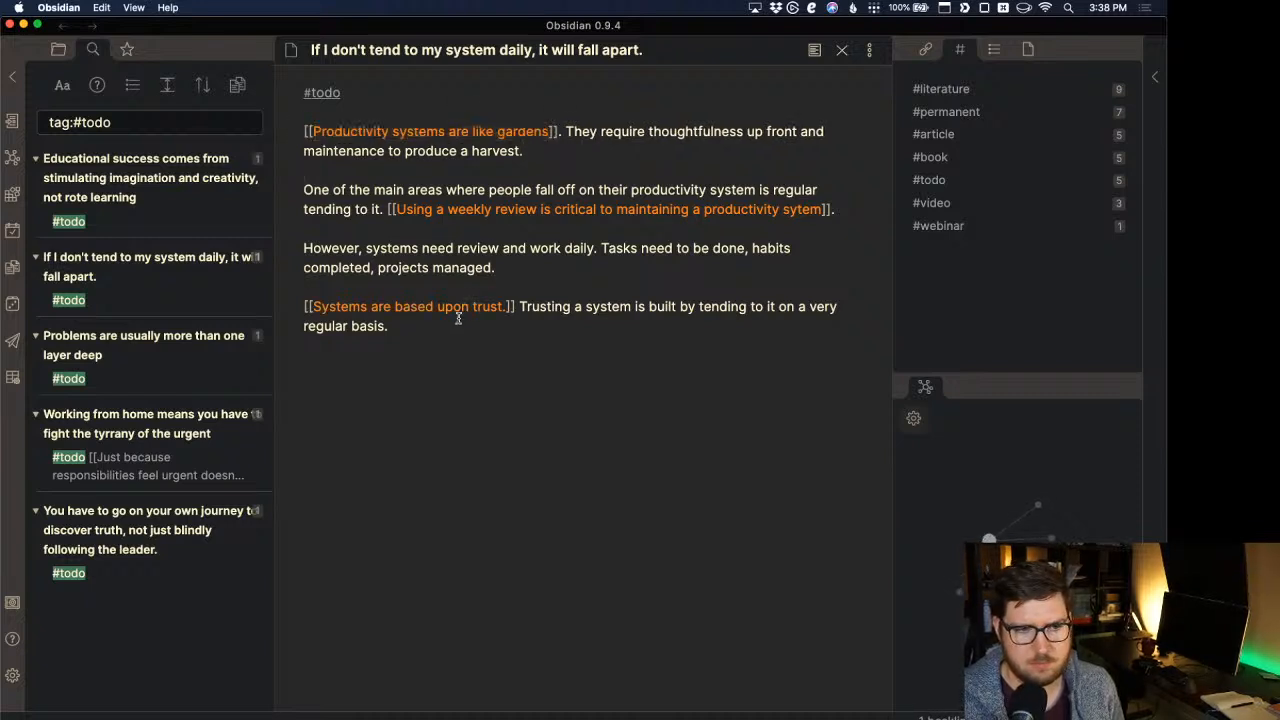
key(Return)
key(Return)
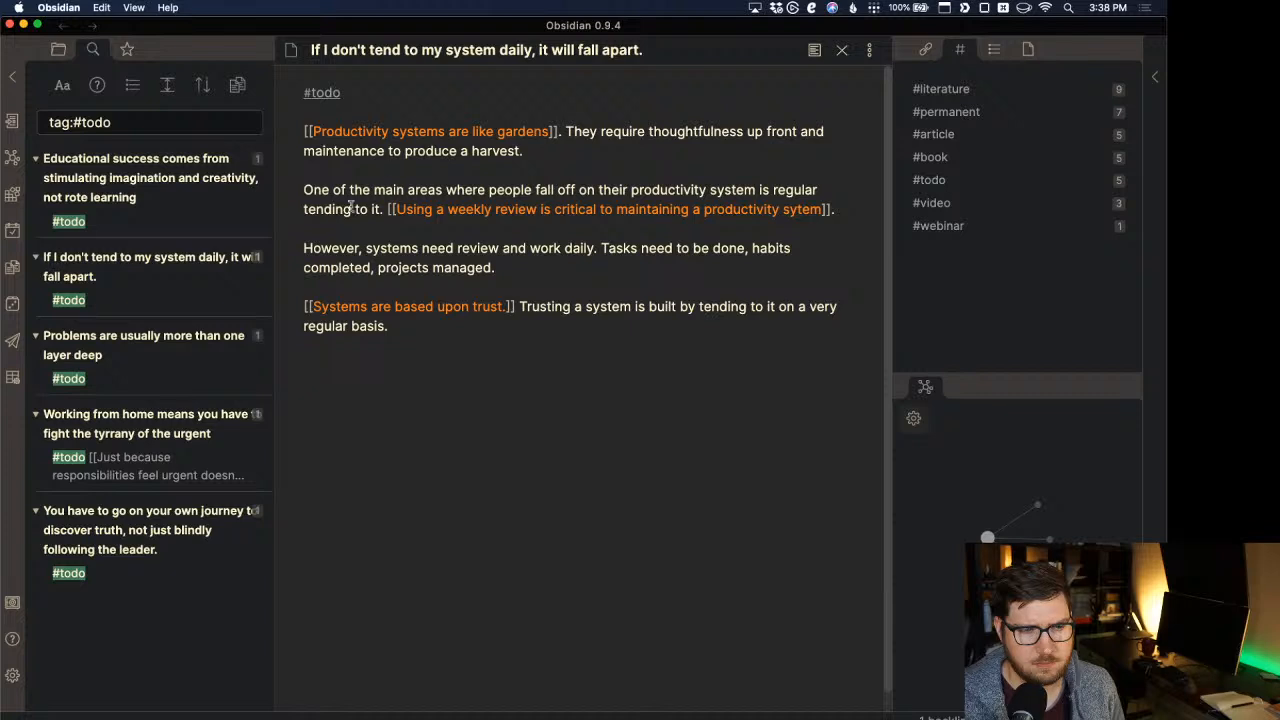
Add the sentence "If you cannot trust your system, you will not use it." to the end of the fourth paragraph.
click(552, 150)
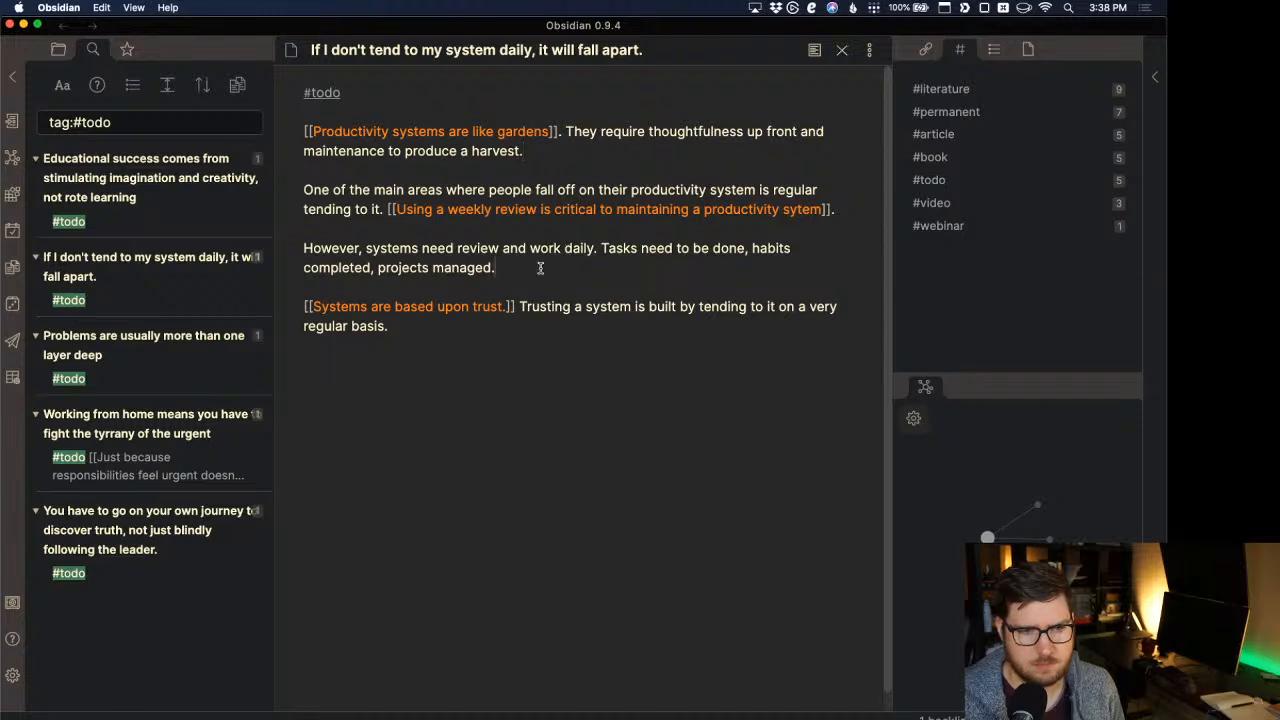
click(498, 267)
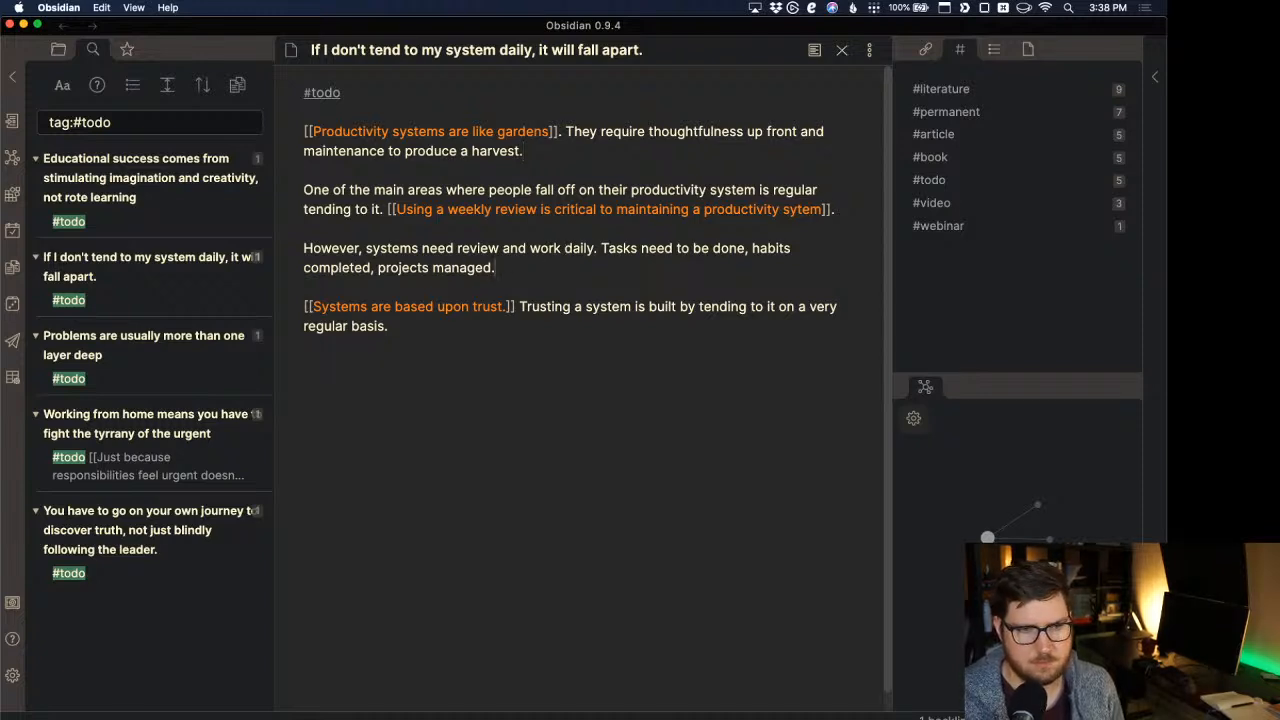
click(534, 323)
text(If y)
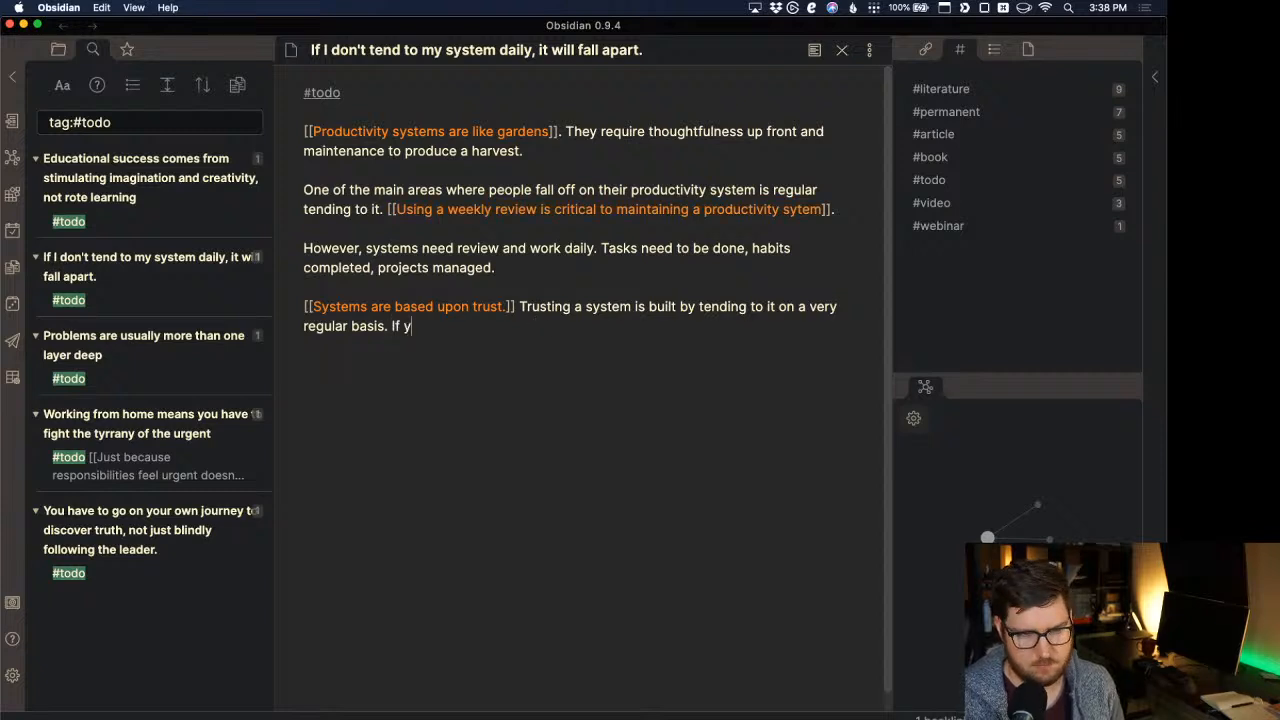
text(ou cannot trust your s)
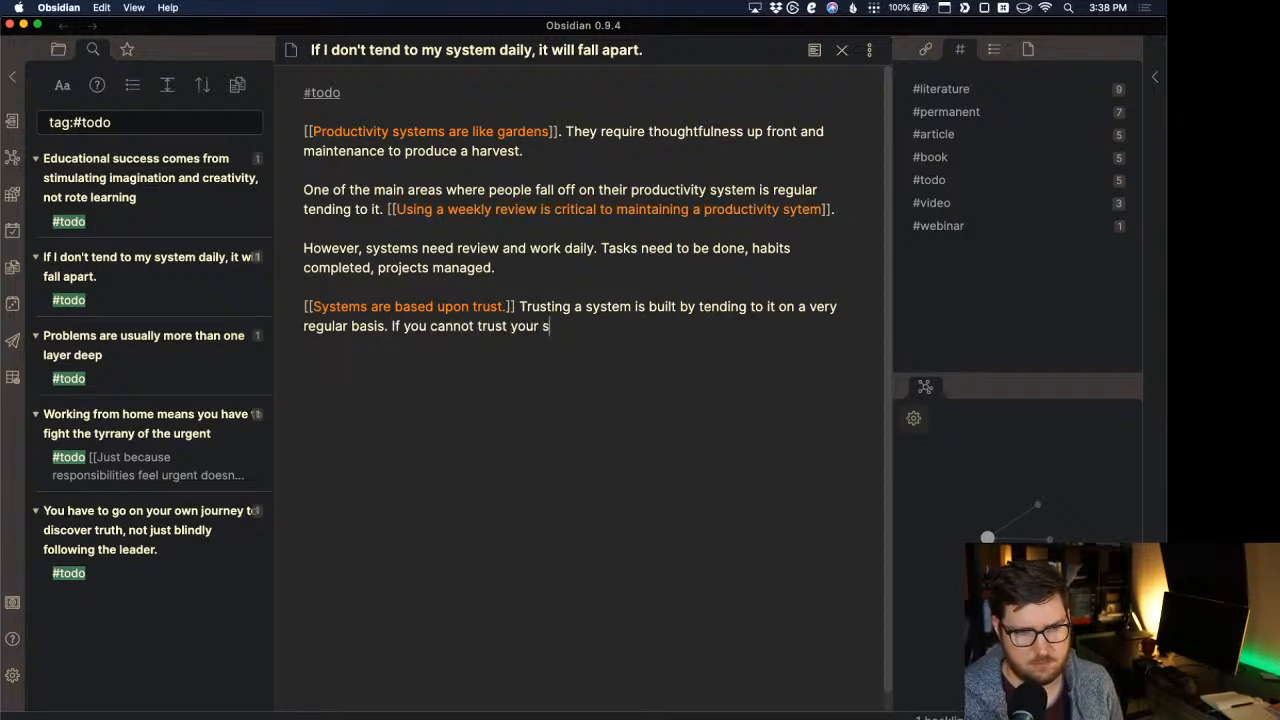
text(ystem,)
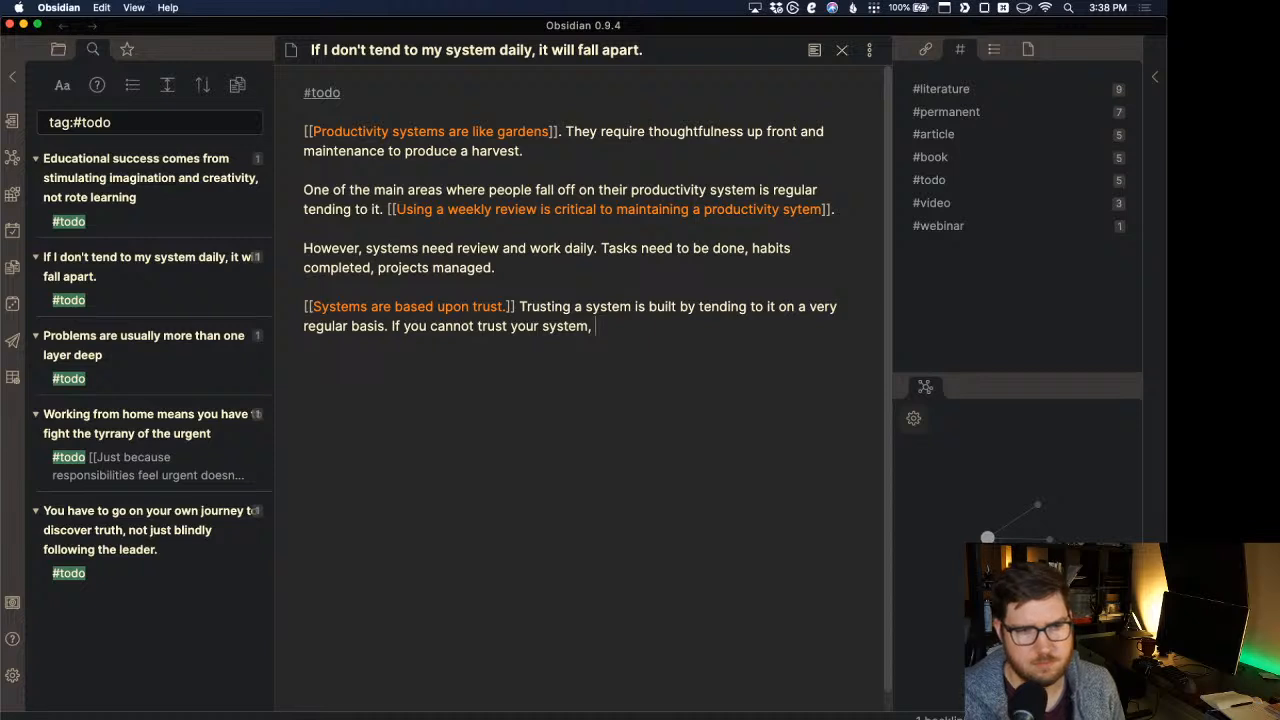
text( you cannot)
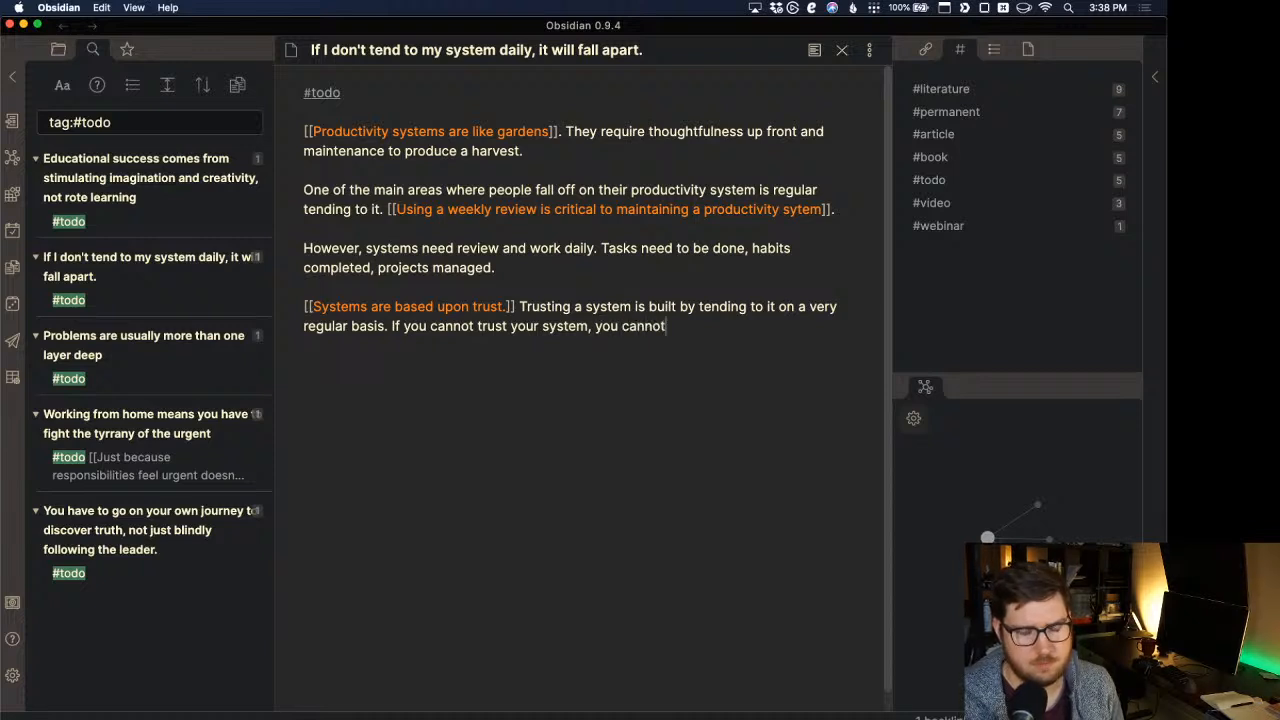
key(BackSpace)
key(BackSpace)
key(BackSpace)
key(BackSpace)
key(BackSpace)
key(BackSpace)
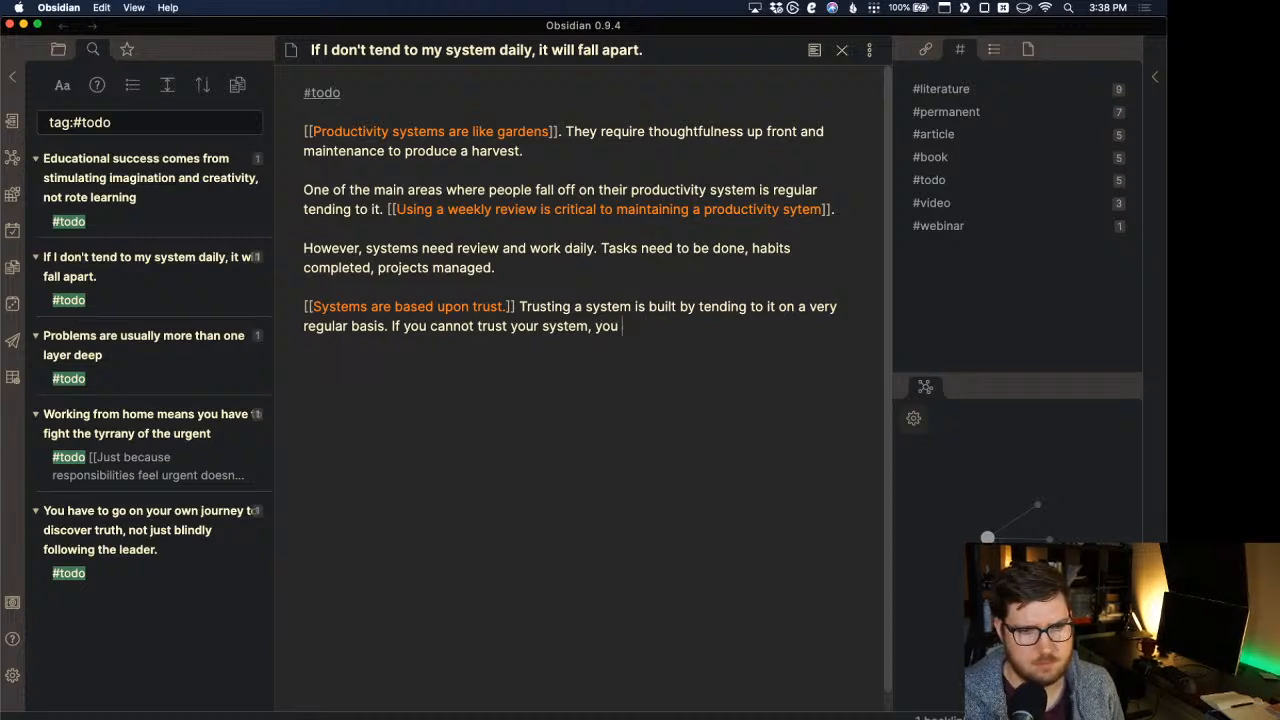
text(will not use )
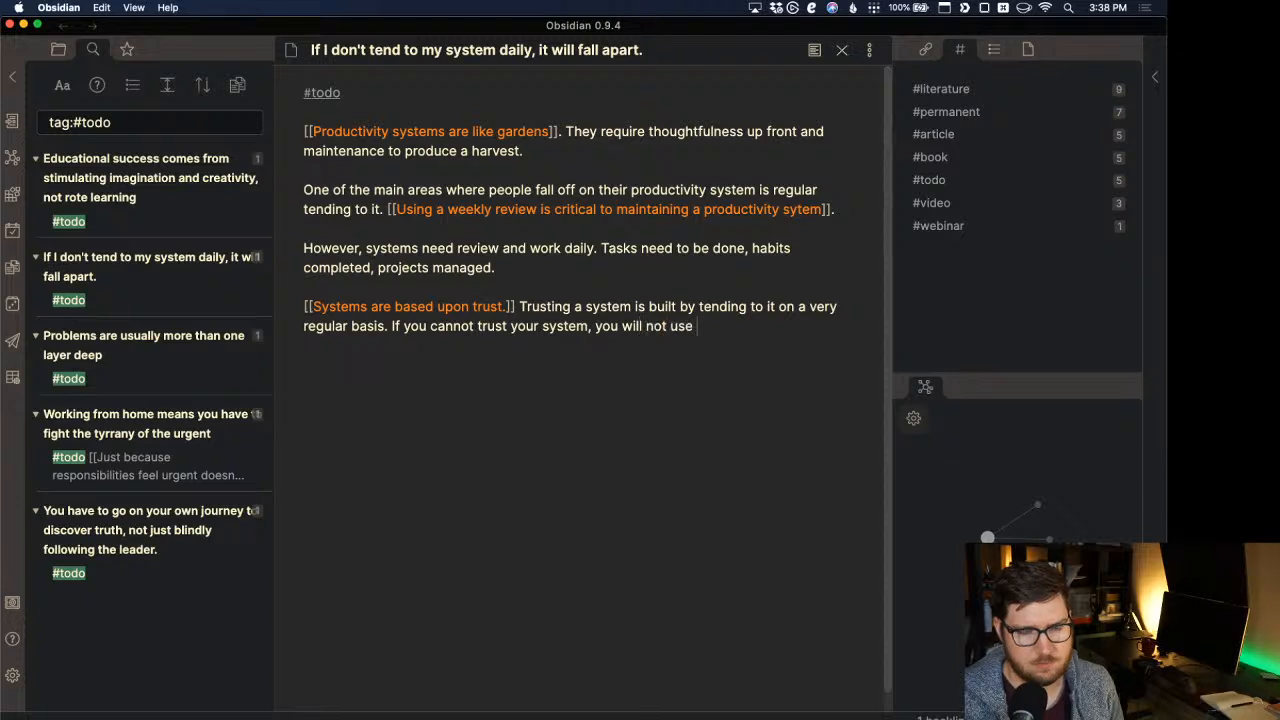
text(it.)
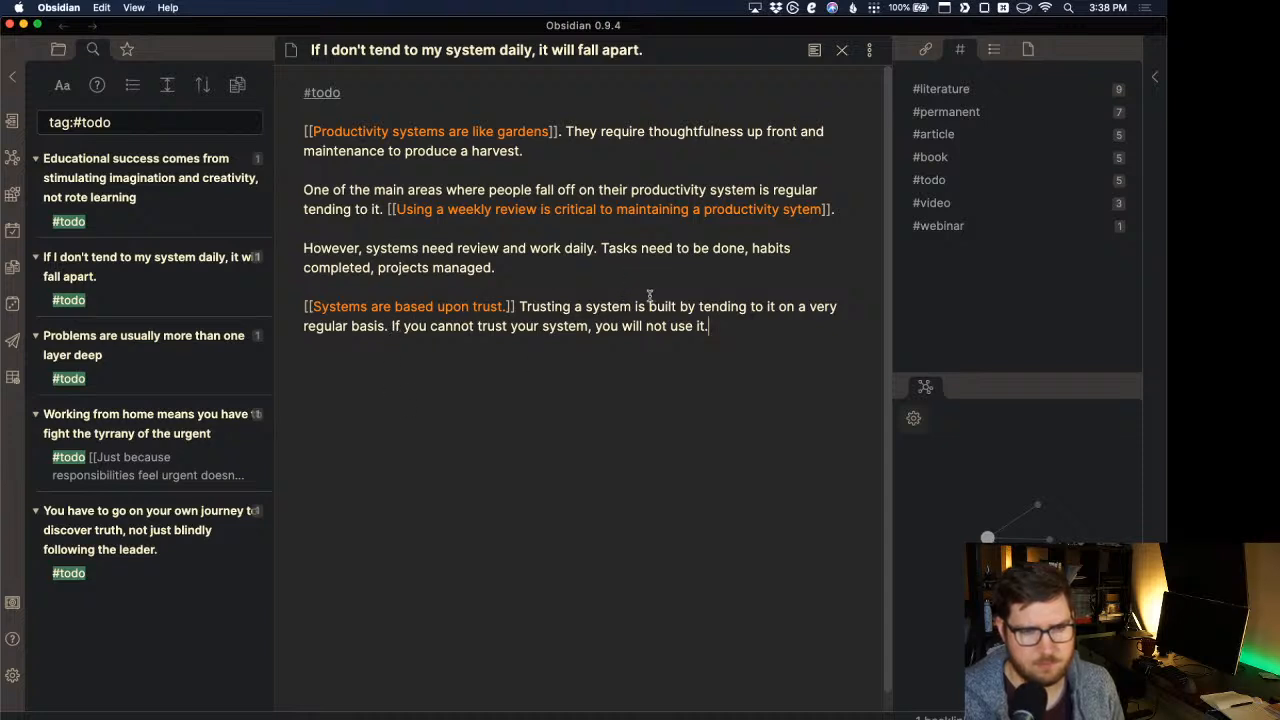
Delete the #todo tag and the blank line below it from the beginning of the note.
click(693, 263)
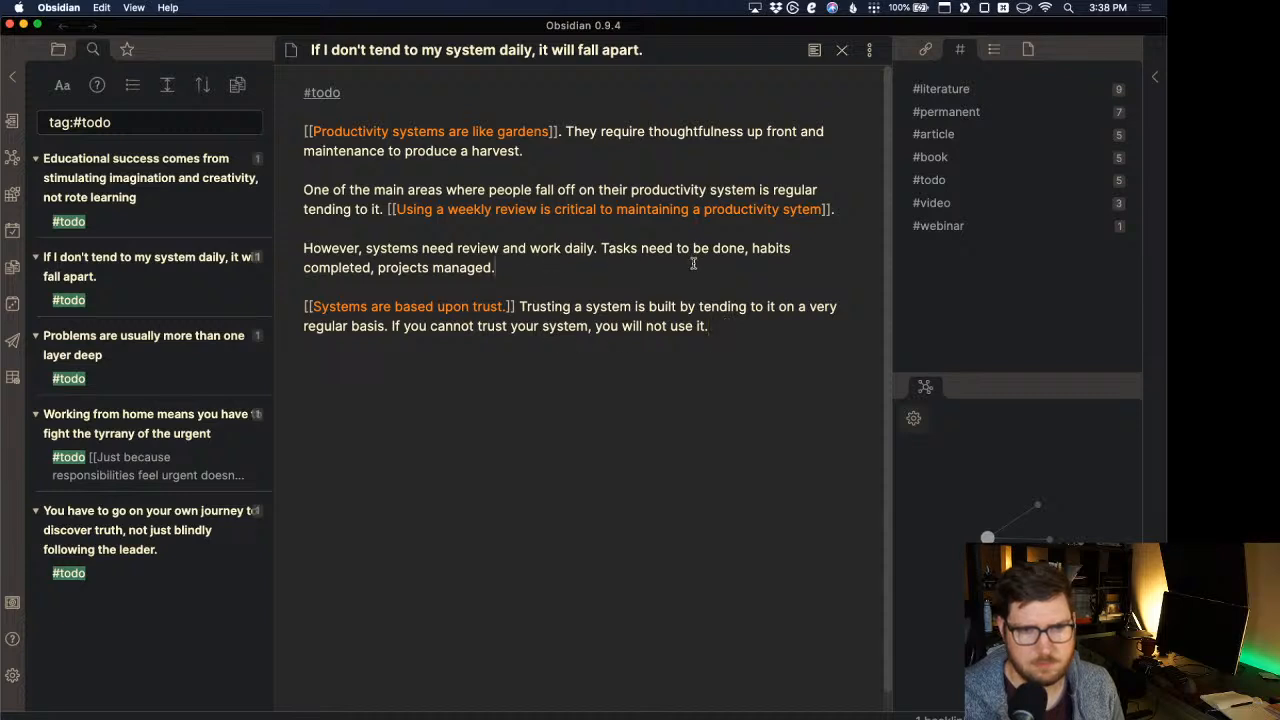
click(747, 332)
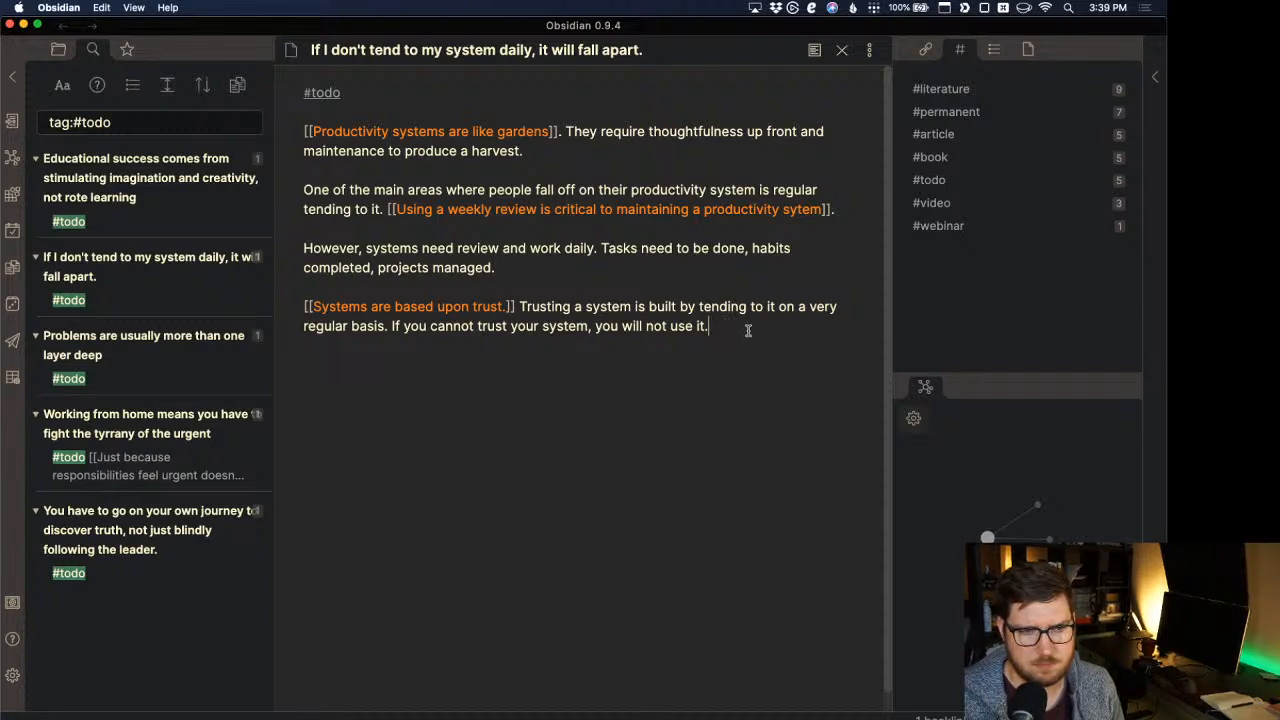
click(326, 118)
triple_click(308, 105)
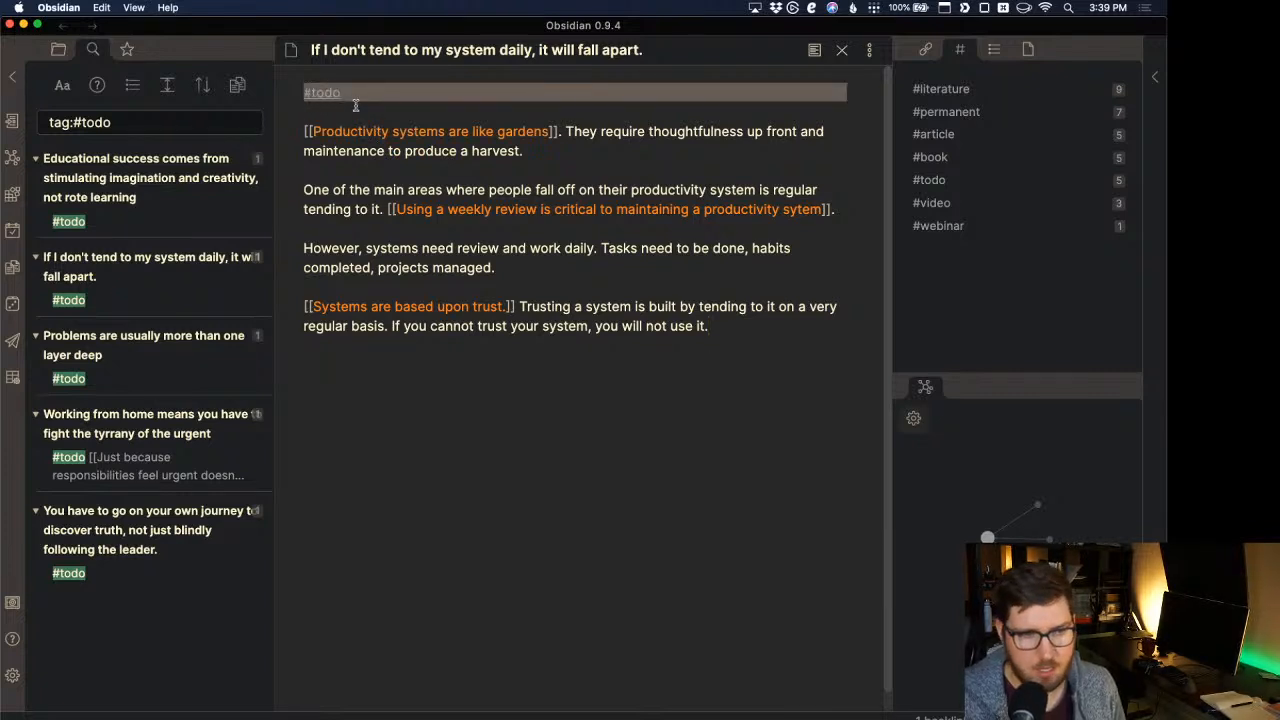
key(BackSpace)
key(Delete)
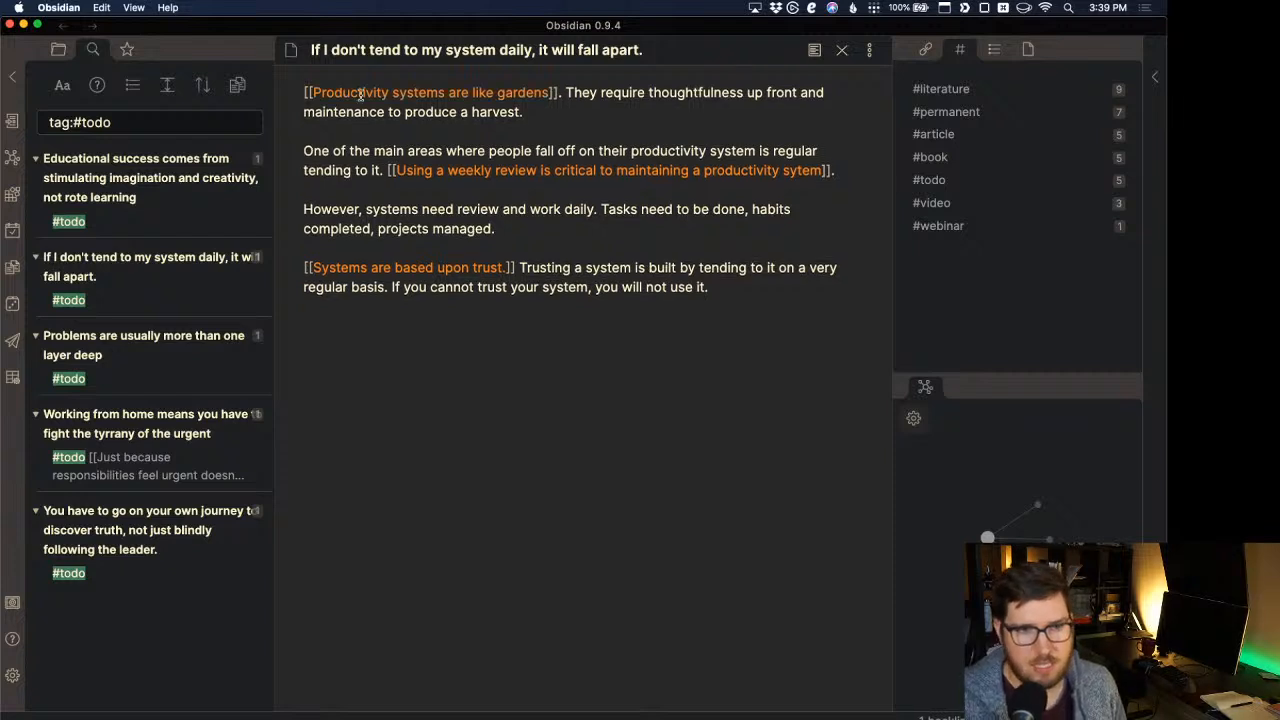
Add a --- divider in its own paragraph after the last paragraph of the note.
click(769, 289)
key(Return)
key(Return)
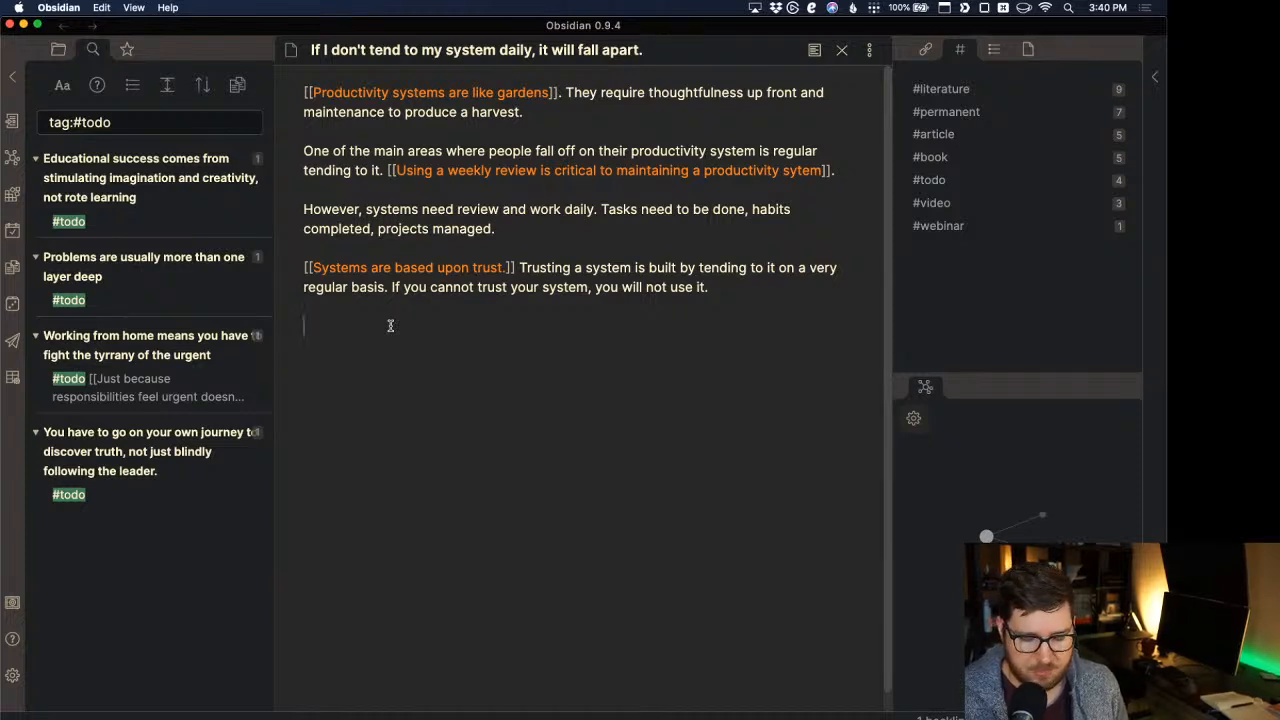
text(---)
key(Return)
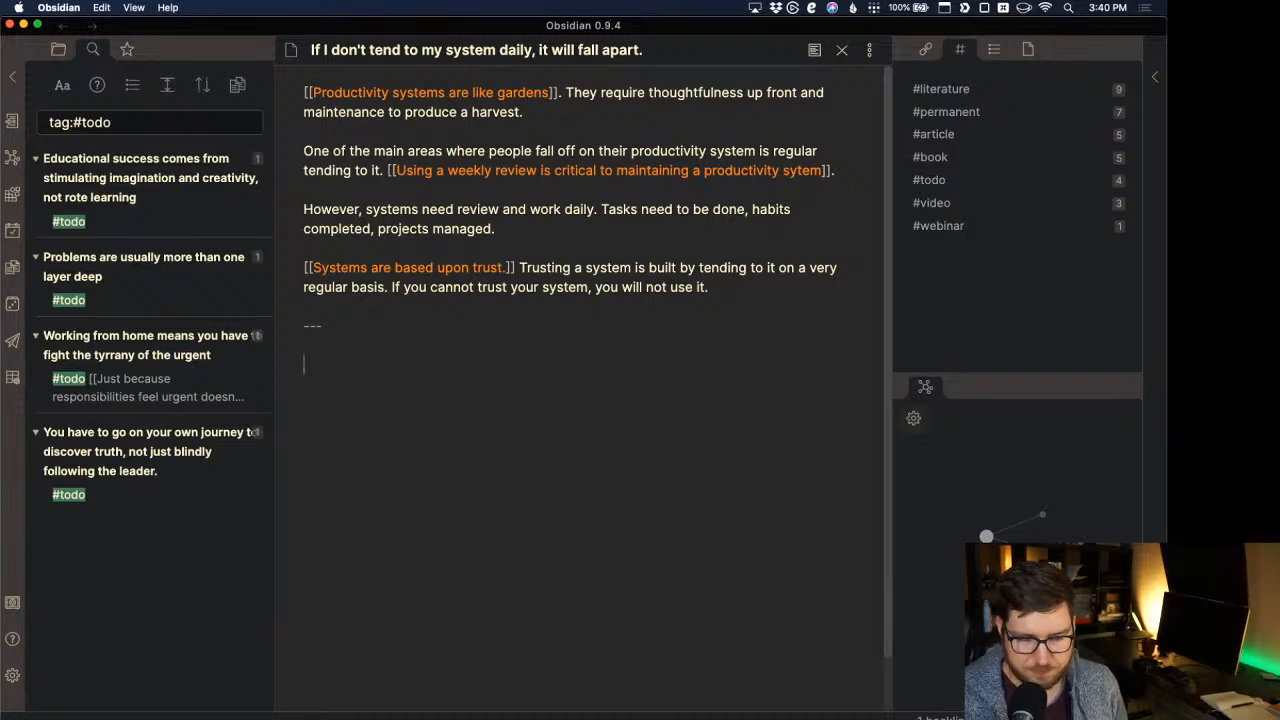
Below the divider, add the line "Reference: [[Getting Things Done by David Allen]]".
text(Refer)
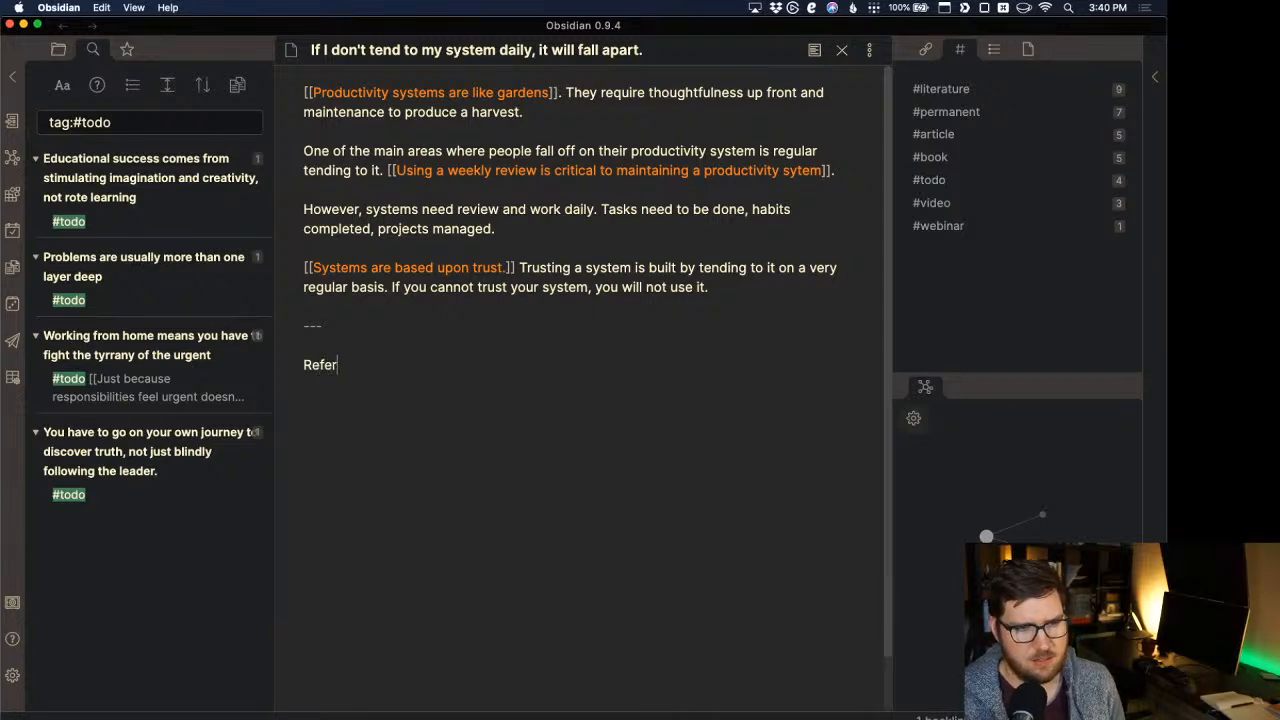
text(ence: [[)
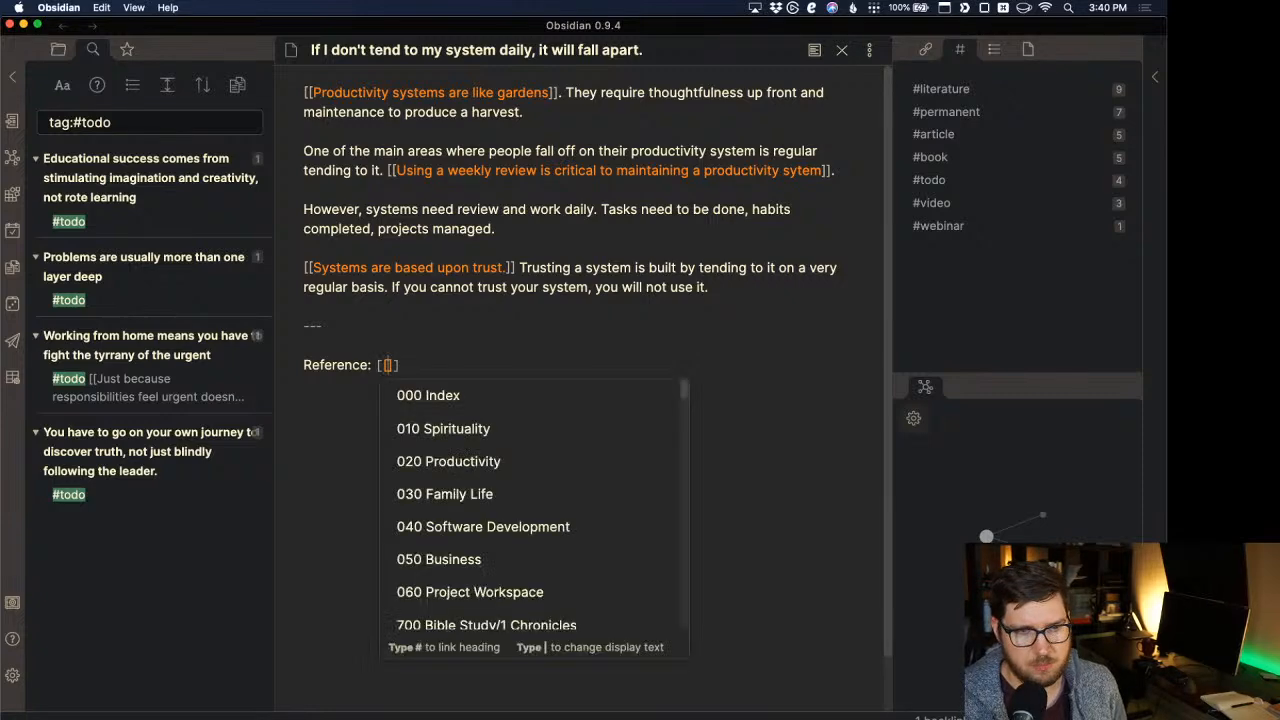
text(Getting Things Do)
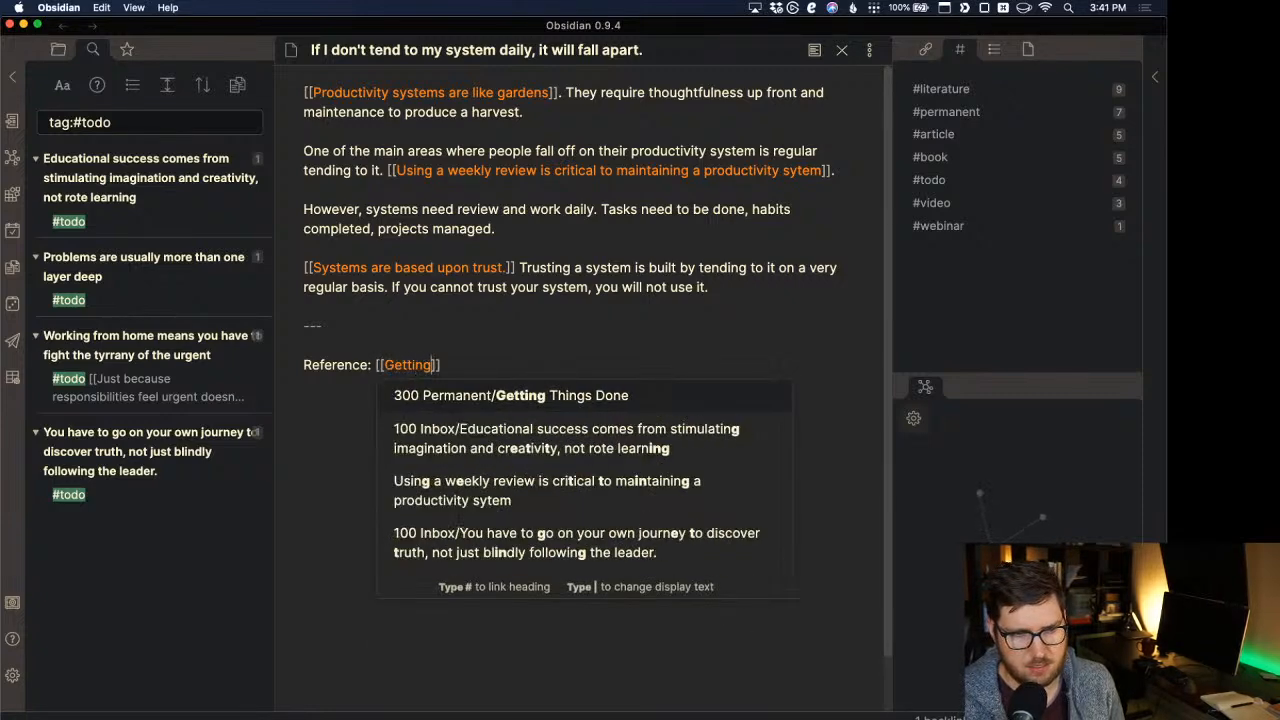
text(ne by David All)
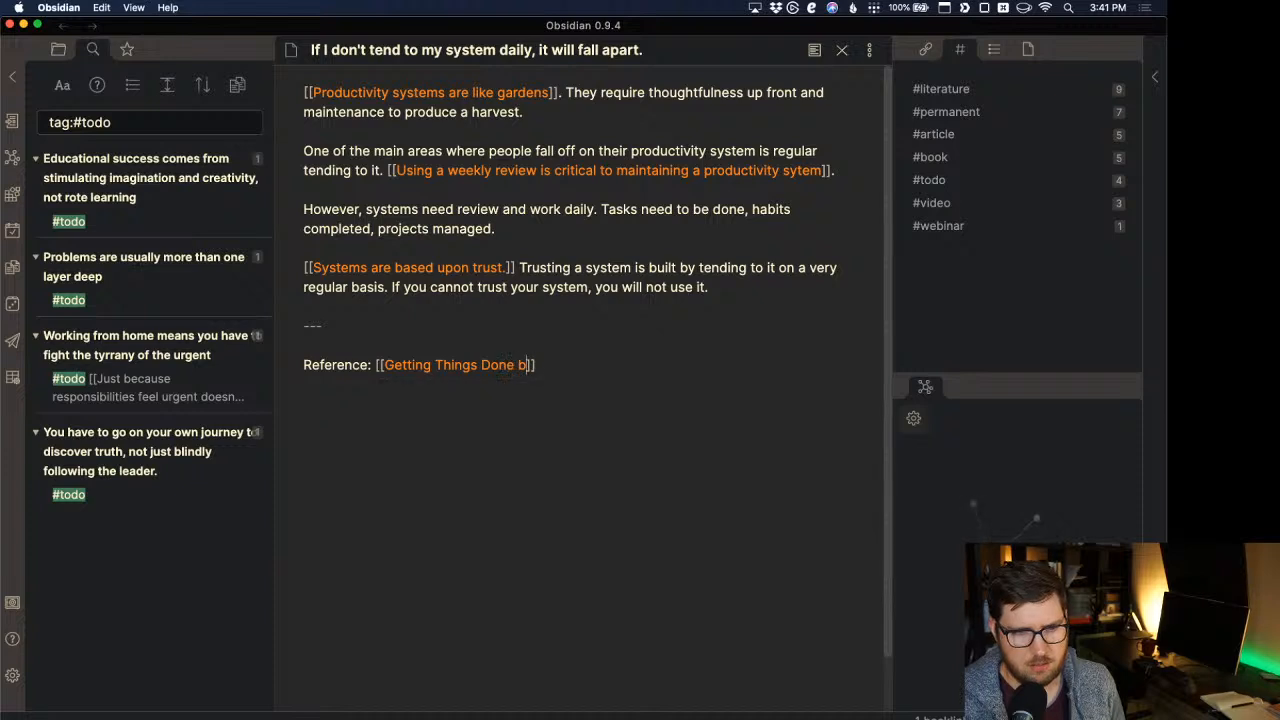
text(en)
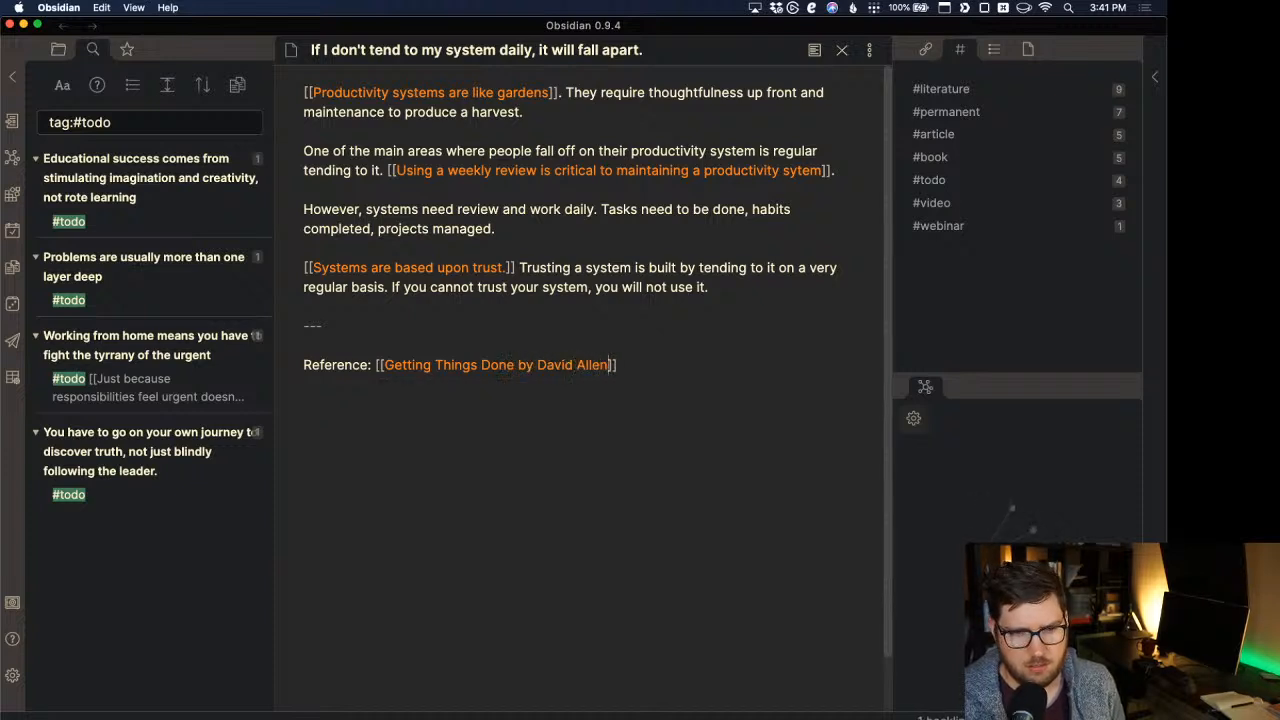
click(681, 368)
Add a "Type:" line with the #permanent tag directly under the Reference line.
key(Return)
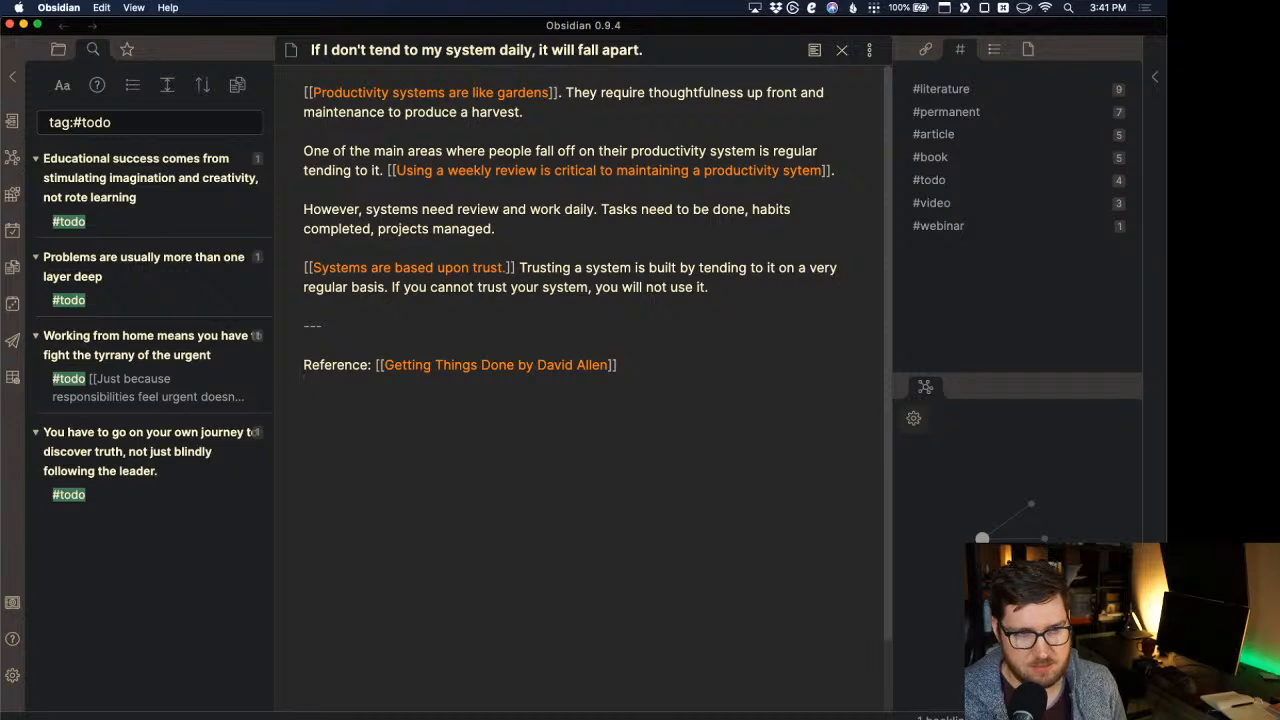
text(T)
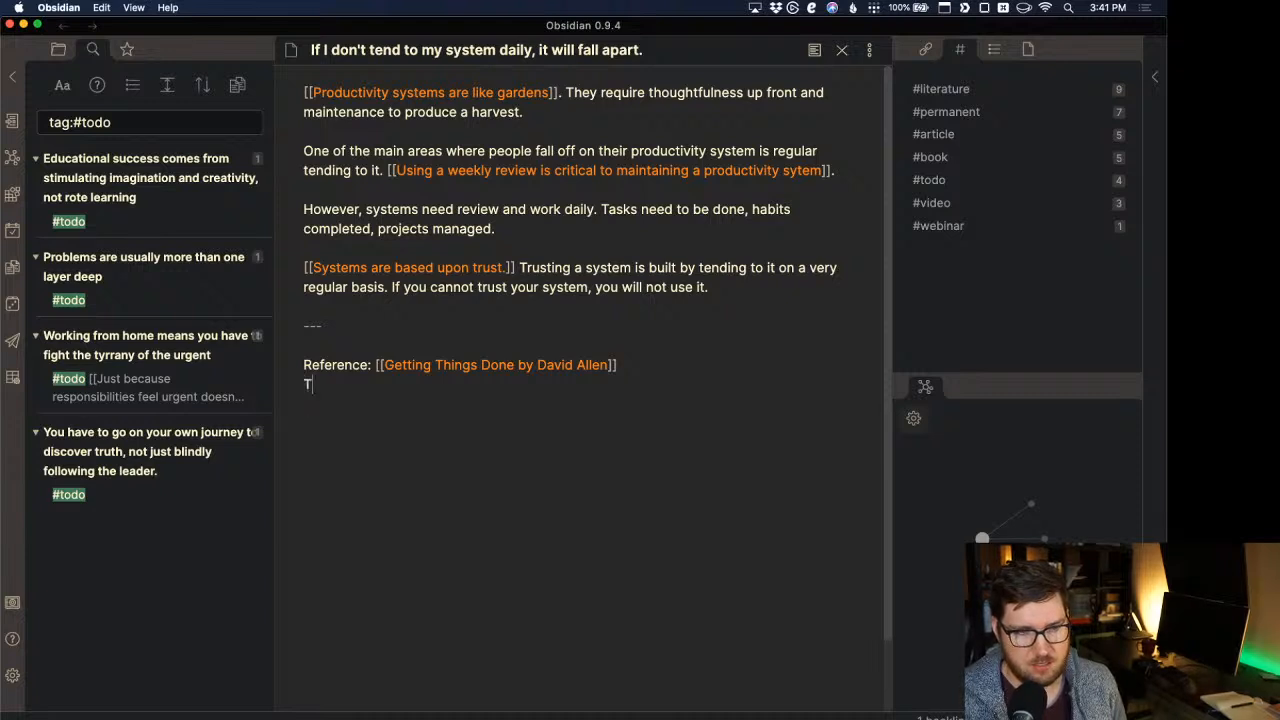
text(ype:)
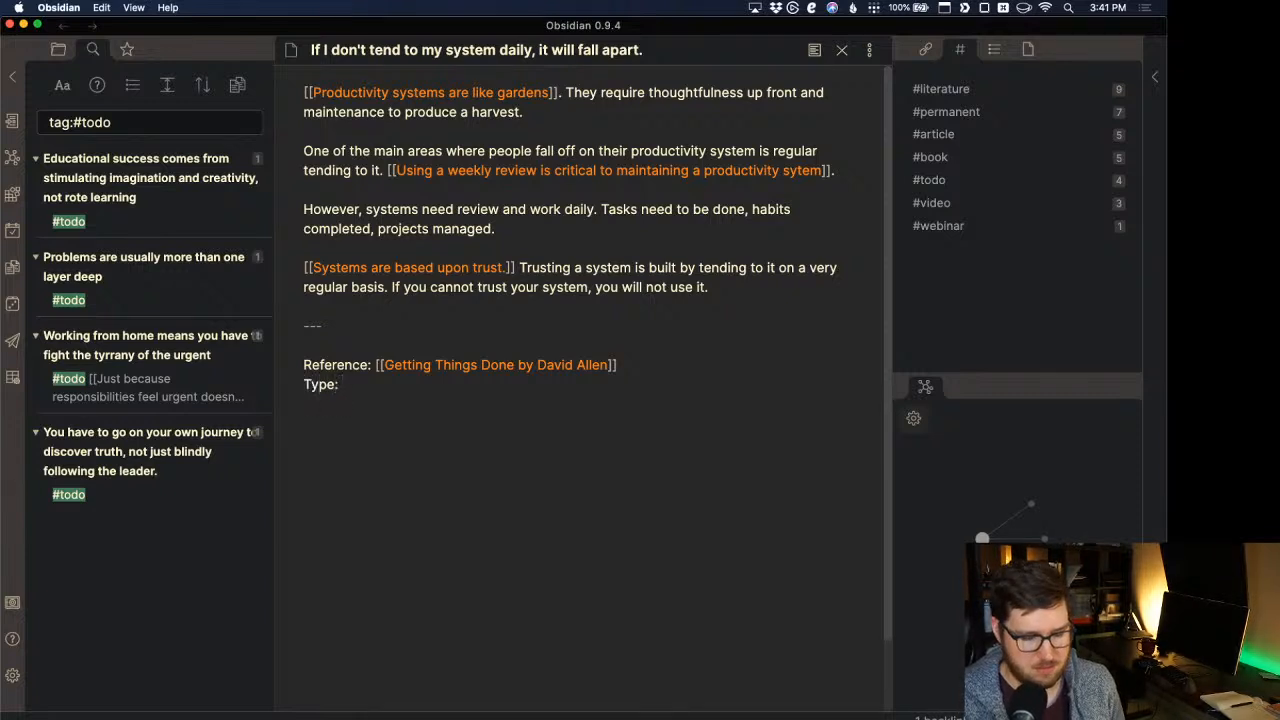
text( #per)
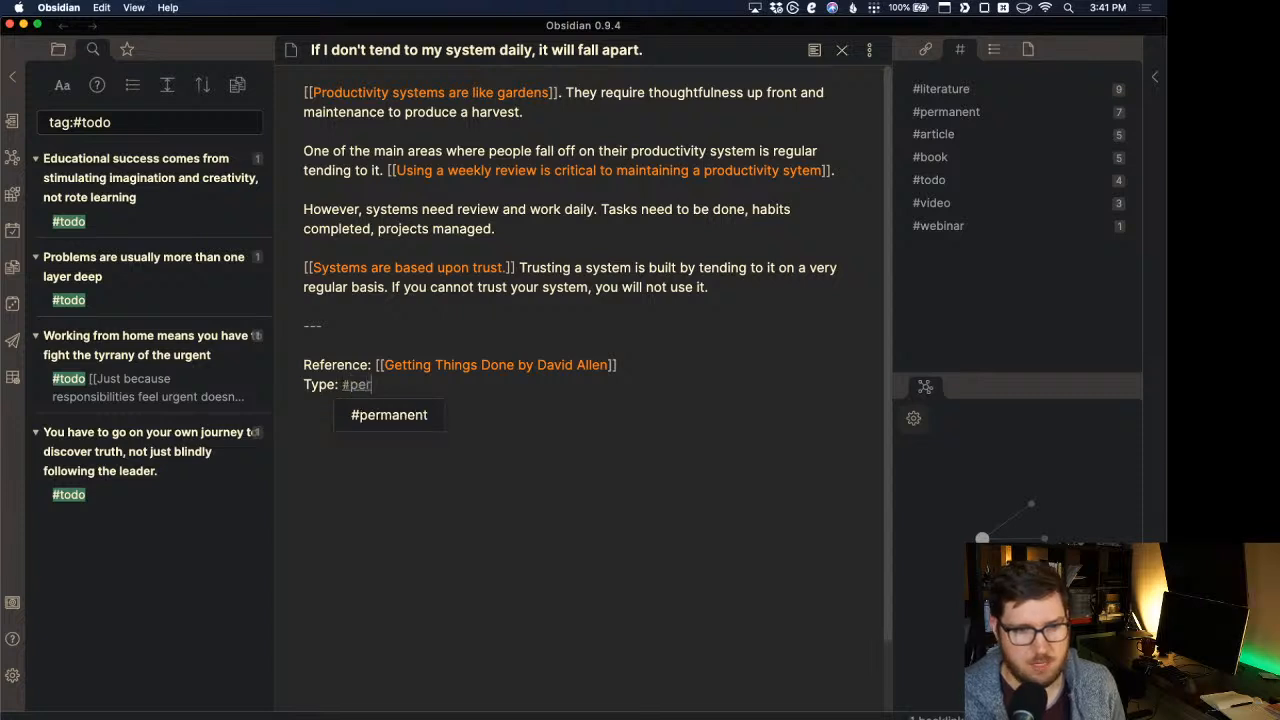
key(Return)
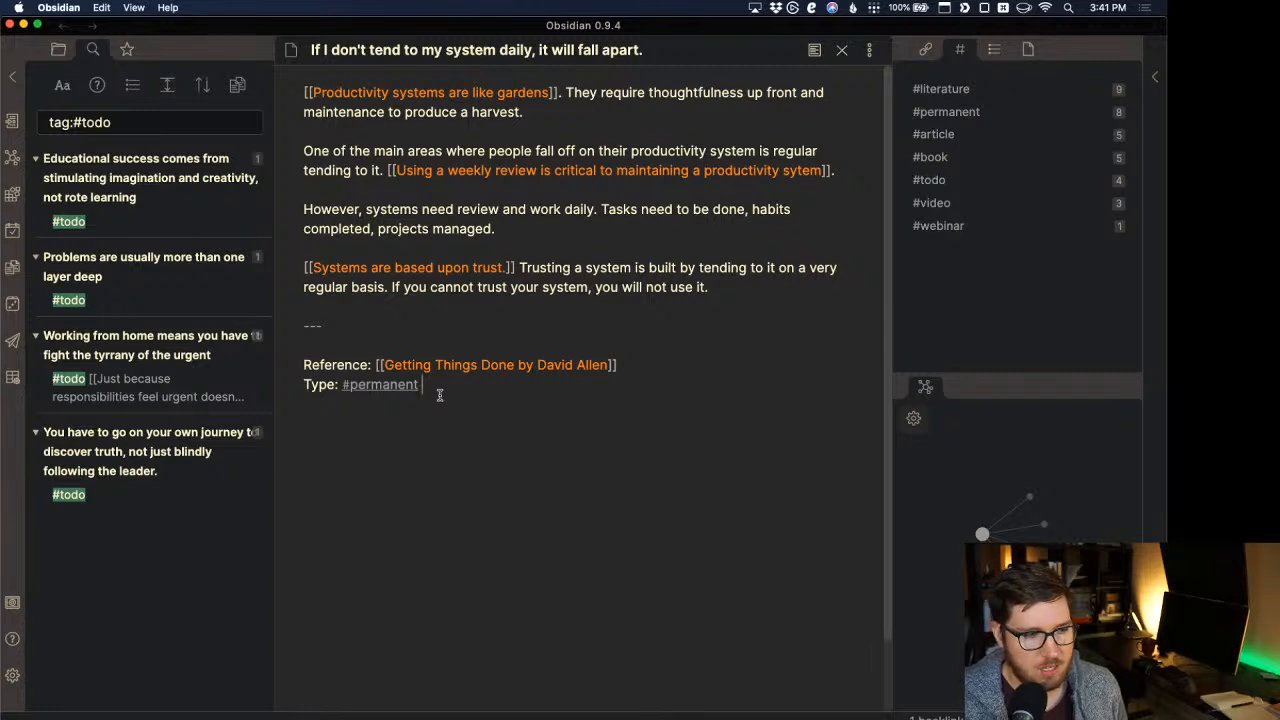
click(471, 388)
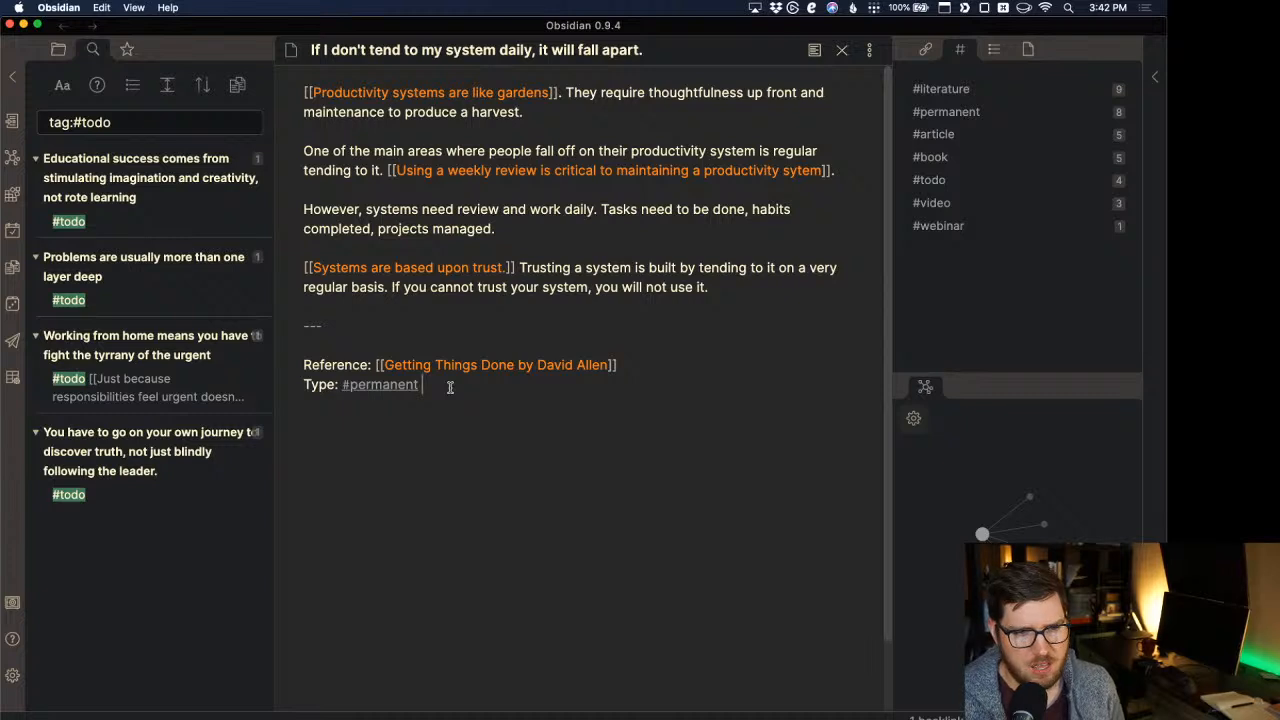
Copy the footer from the --- divider through the Type line into the "permanent note template" note in the 999 Templates folder.
drag(450, 387, 403, 314)
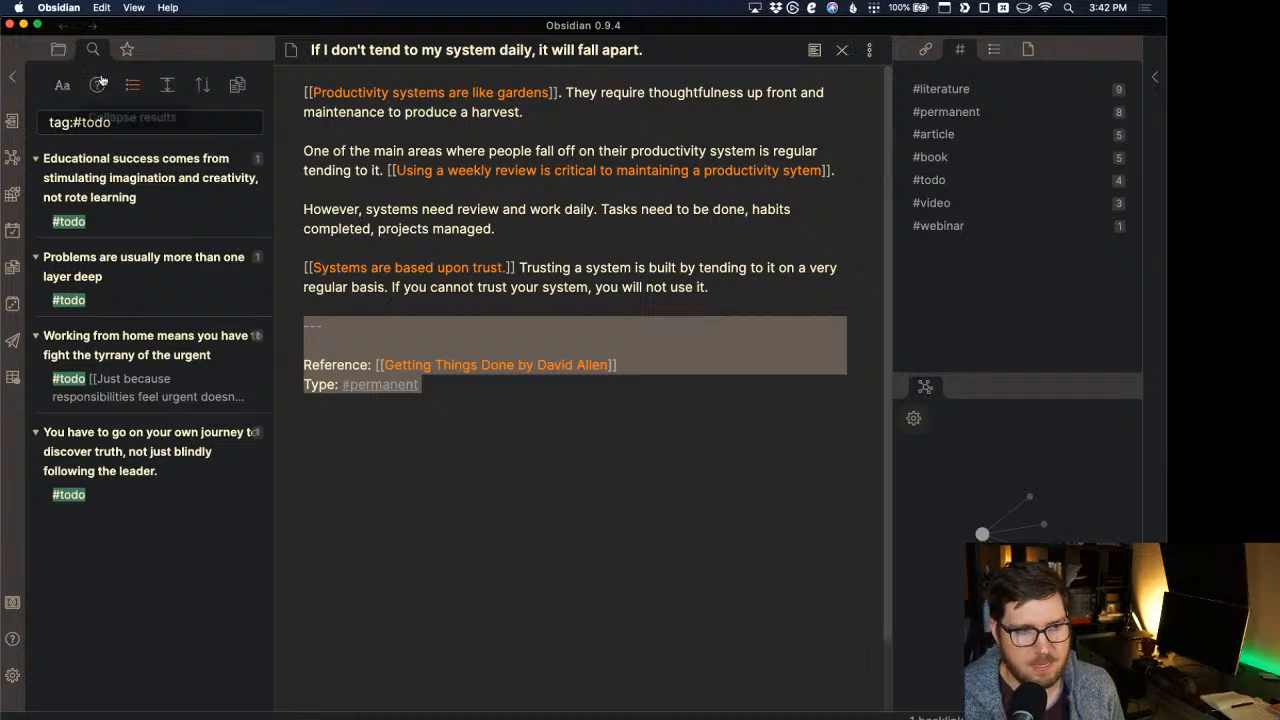
click(58, 49)
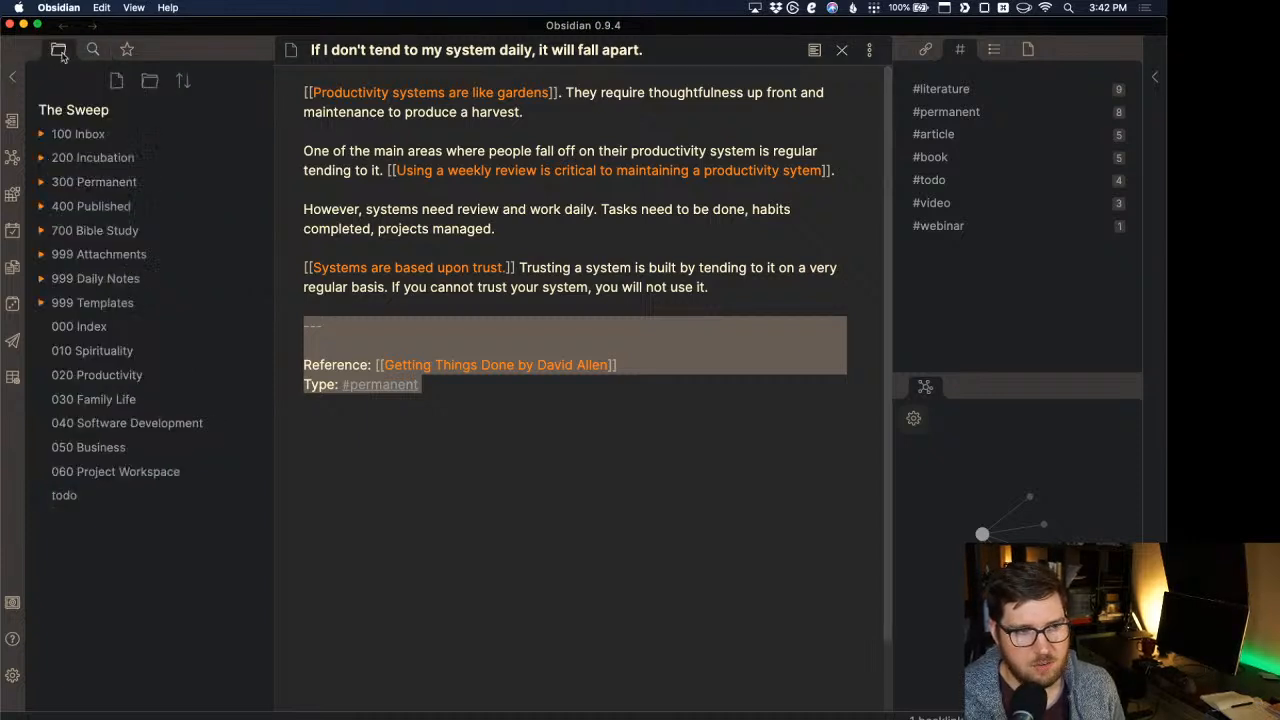
click(80, 302)
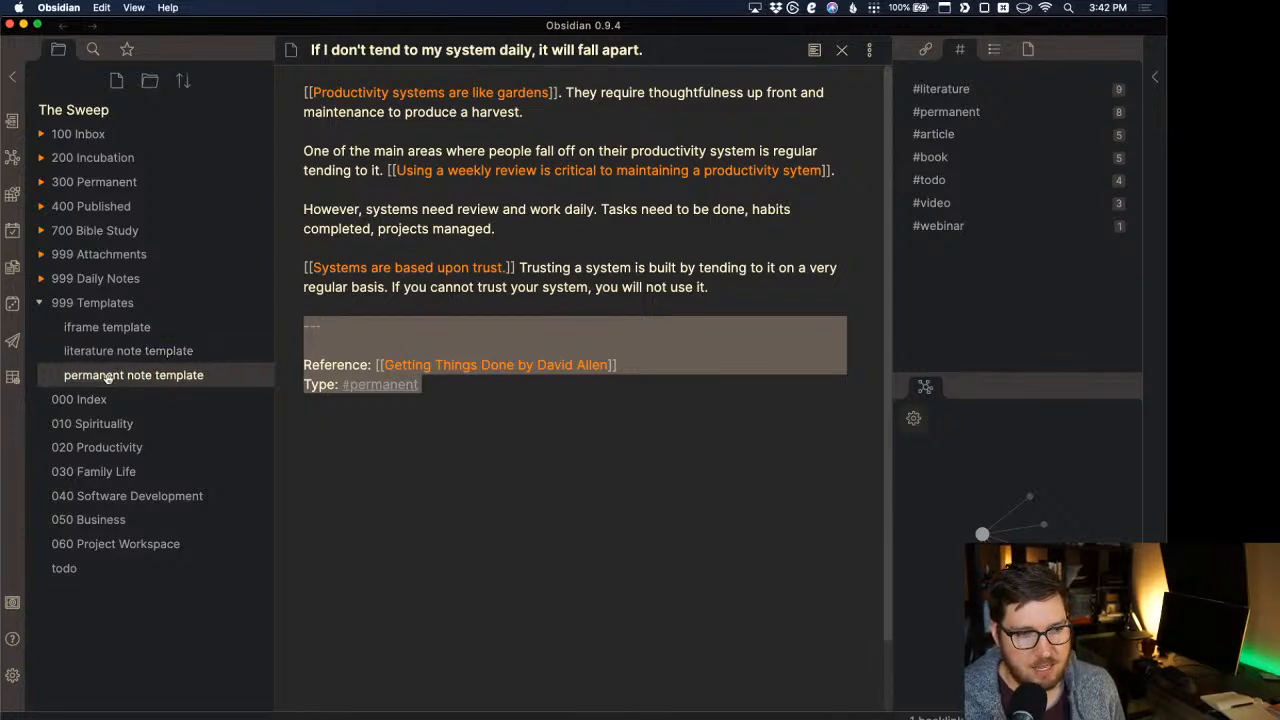
click(107, 377)
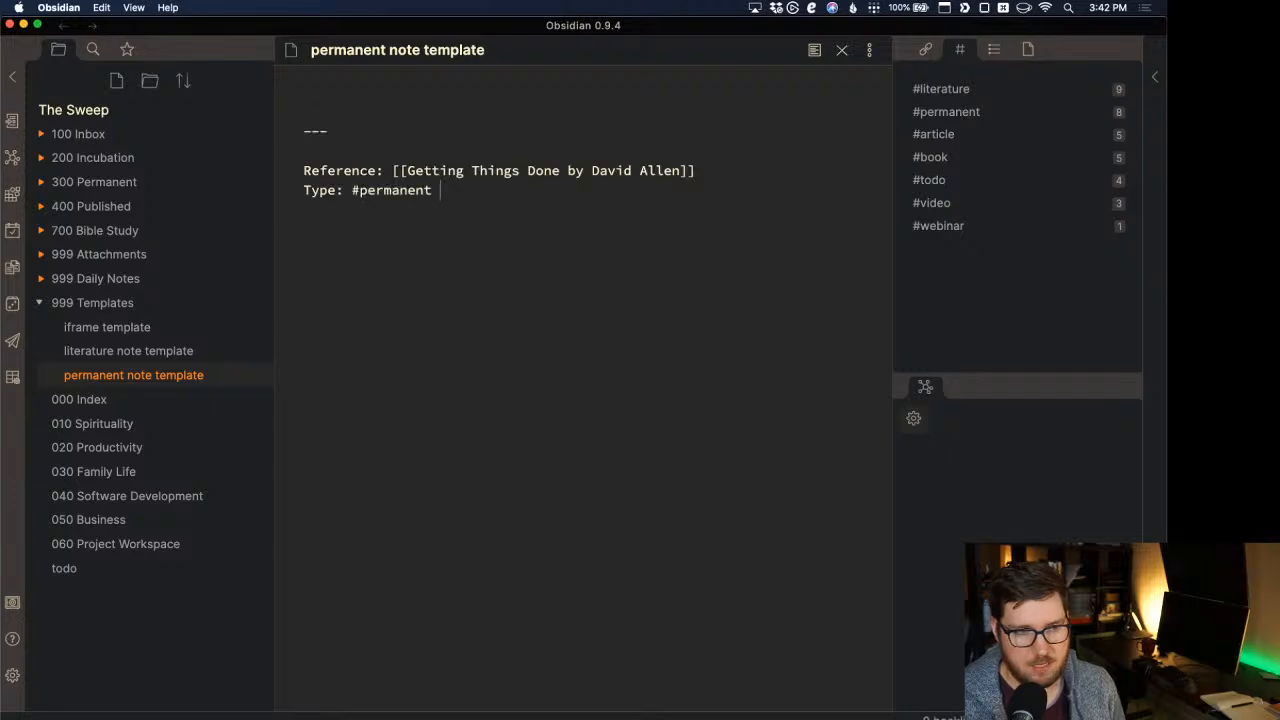
click(483, 197)
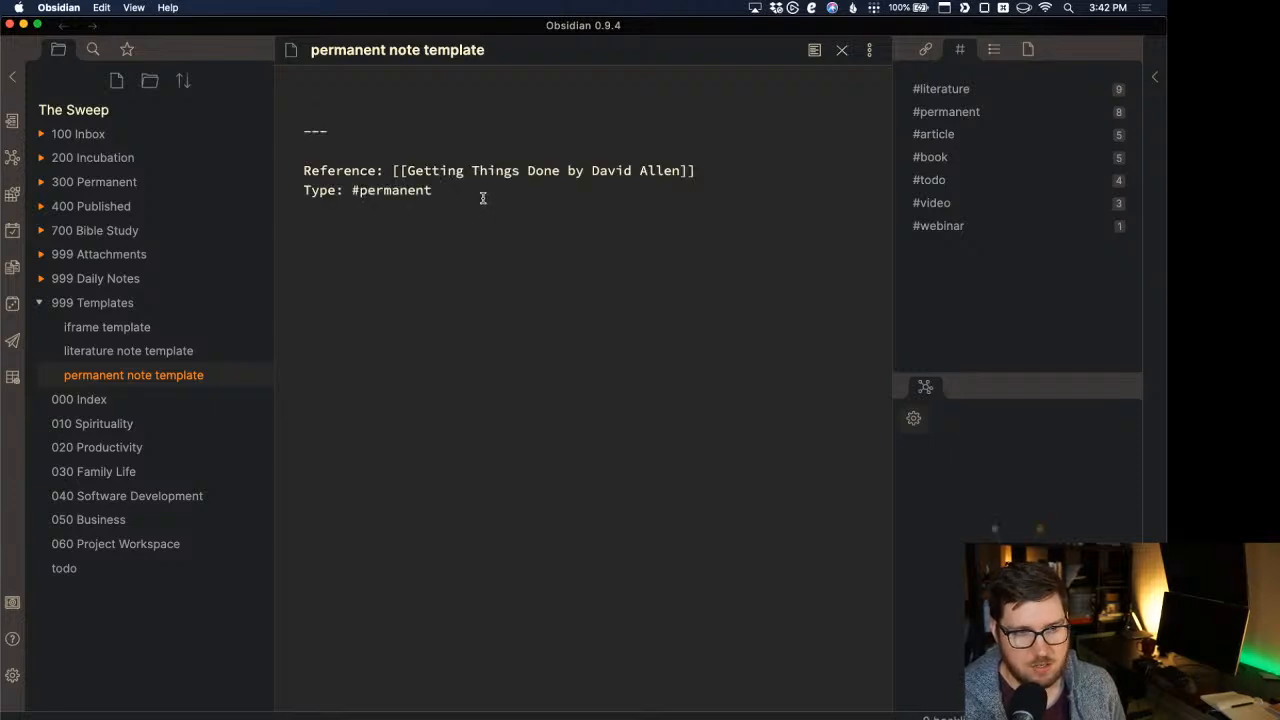
Remove the [[Getting Things Done by David Allen]] link from the template, leaving the Reference field empty.
drag(393, 170, 697, 170)
key(BackSpace)
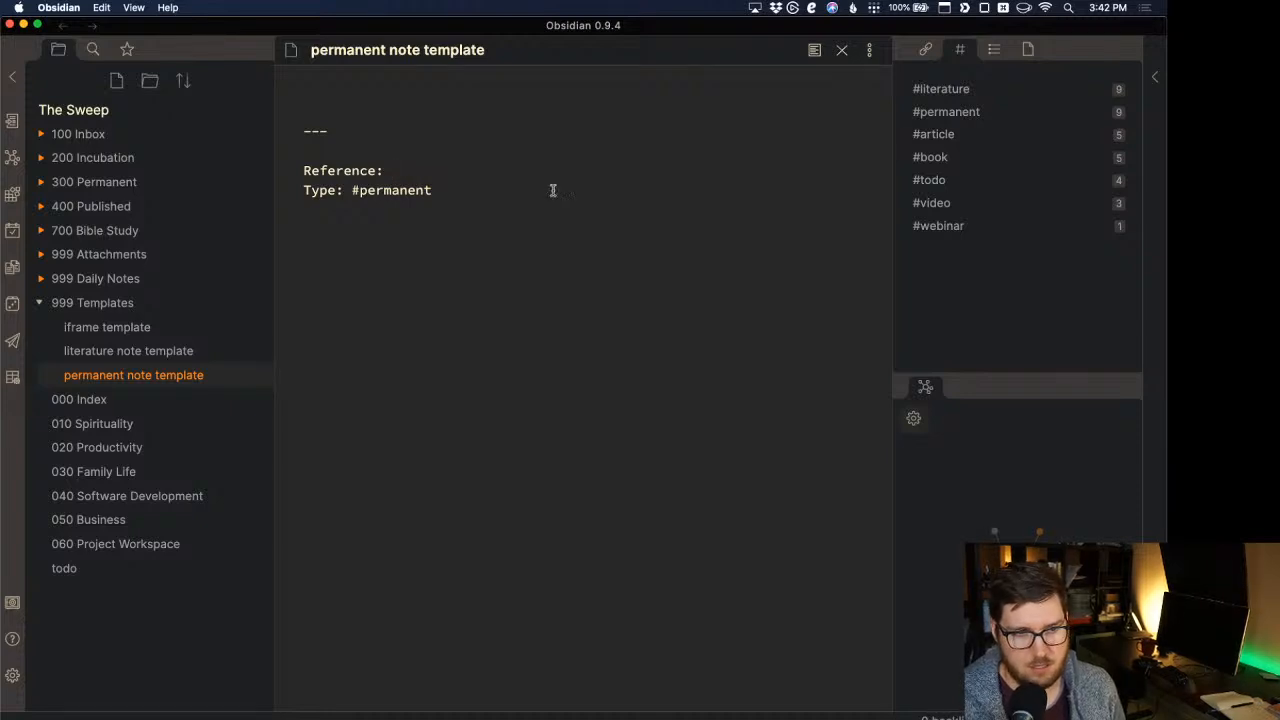
click(538, 190)
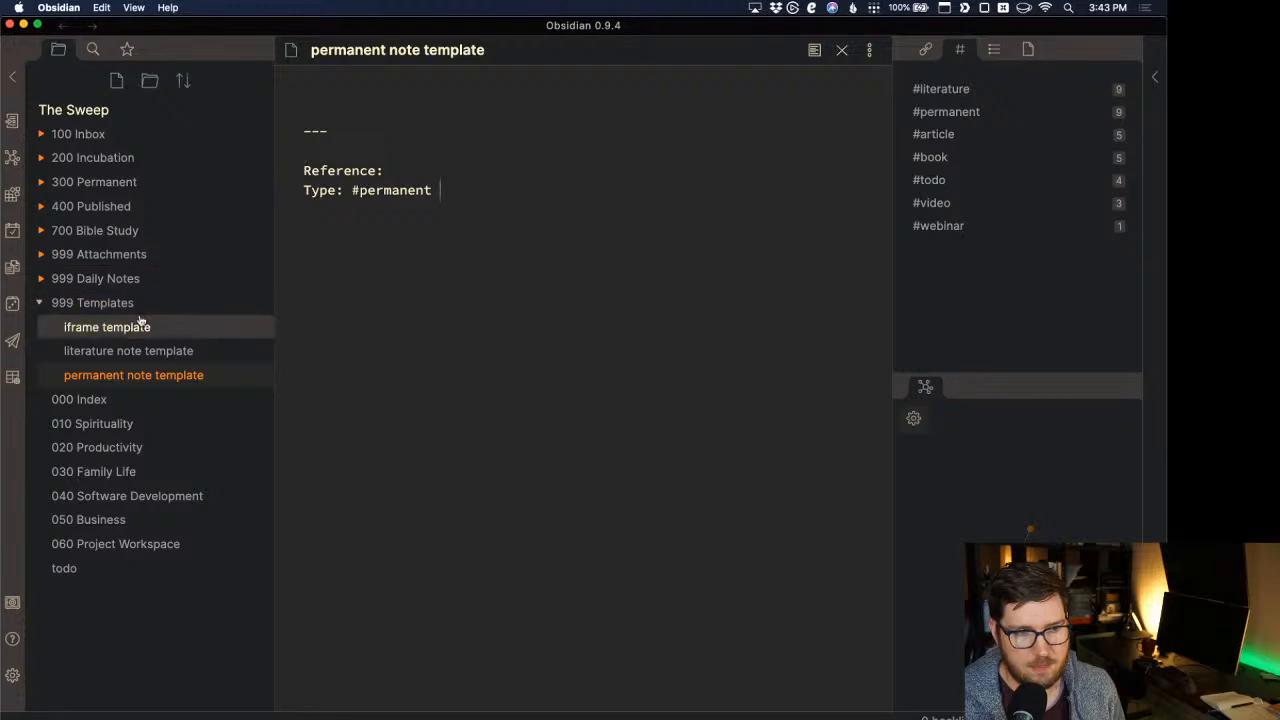
Search the notes for the #todo tag and look through the core plugins list in the settings.
click(958, 180)
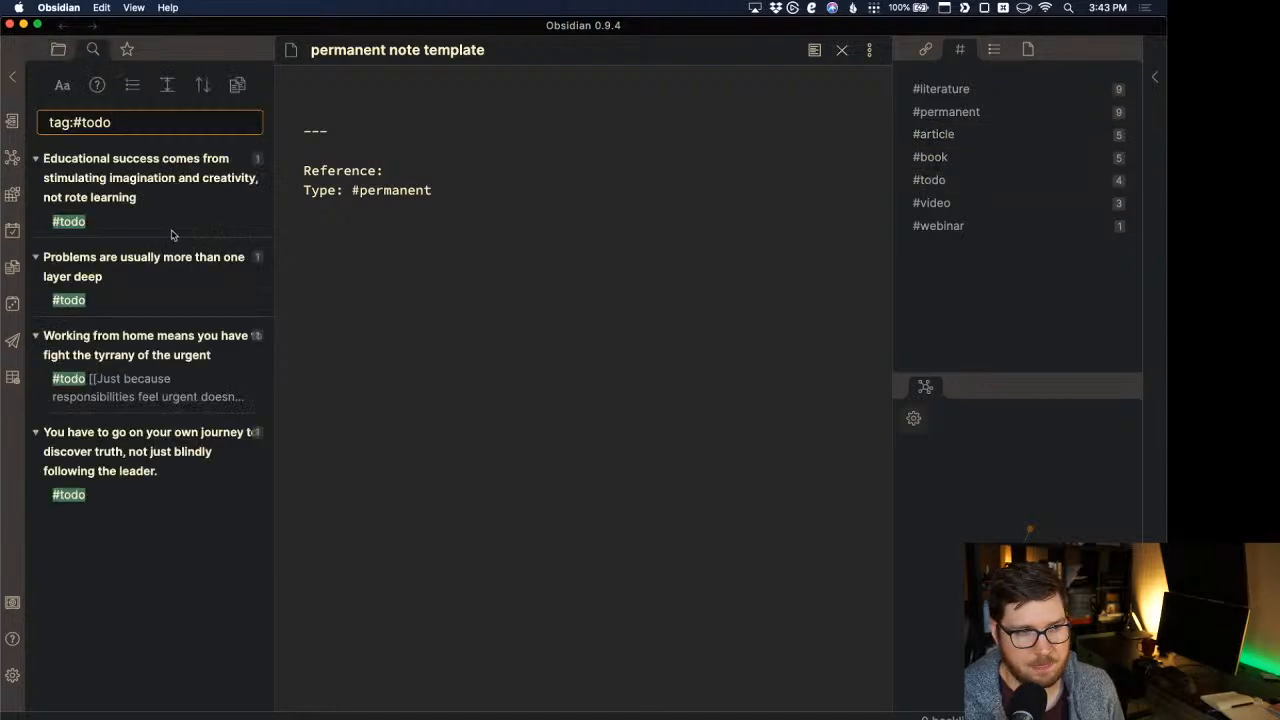
click(14, 674)
click(240, 242)
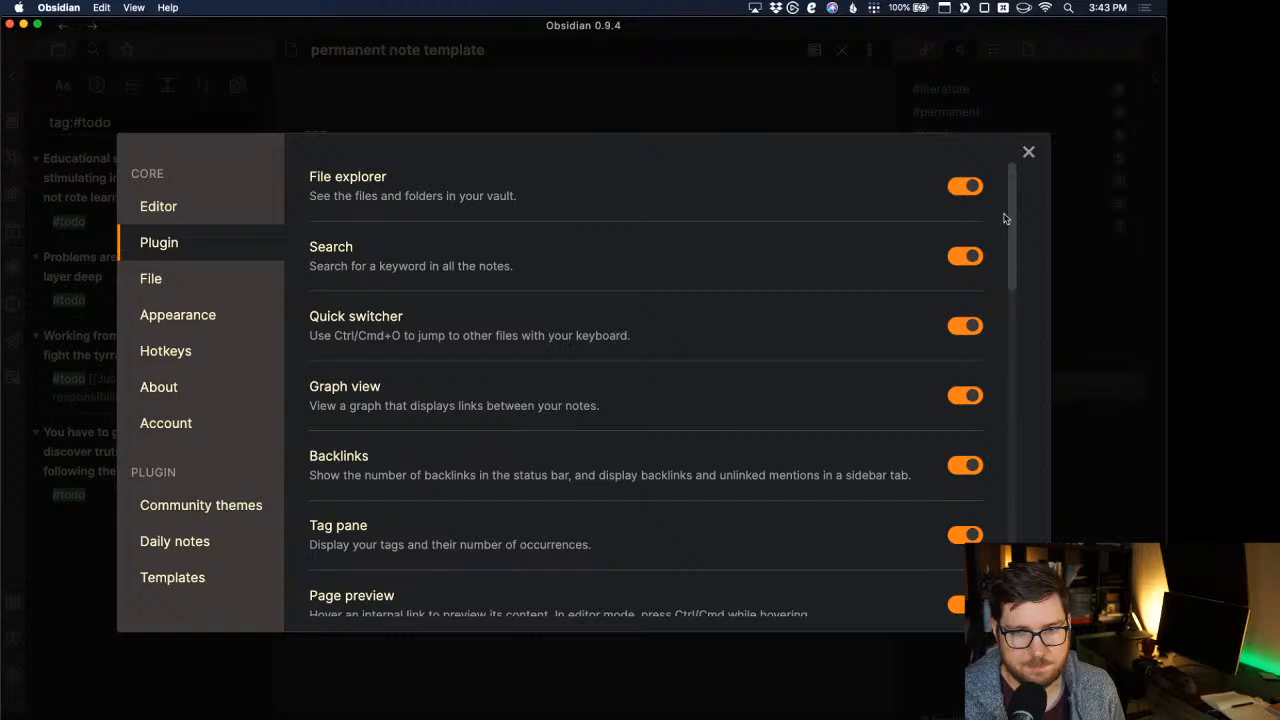
scroll(518, 393, down, 10)
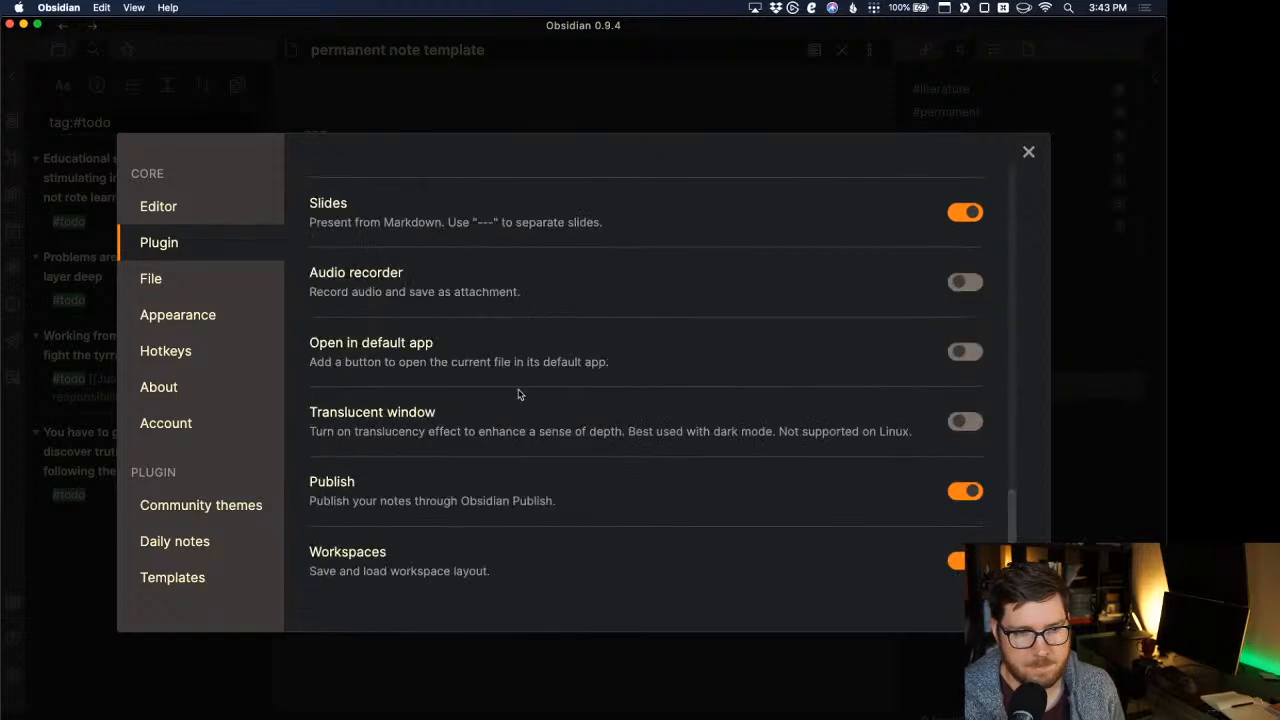
scroll(518, 393, up, 7)
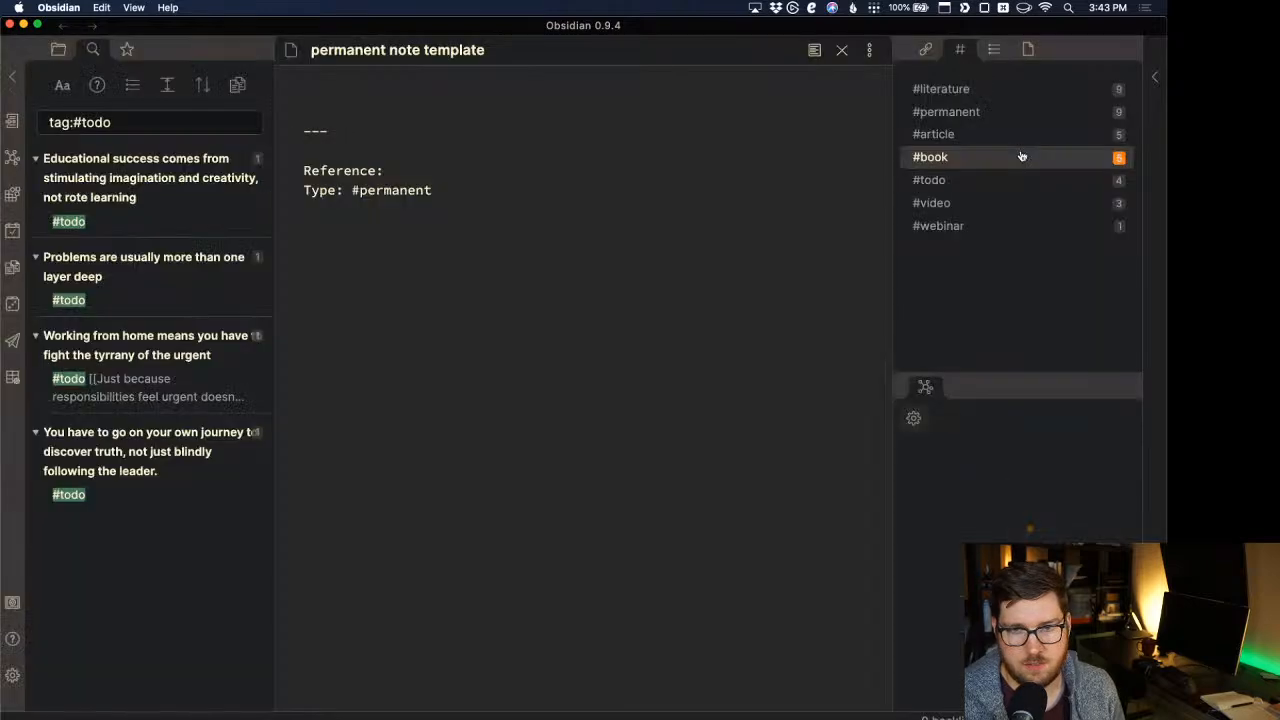
click(1027, 152)
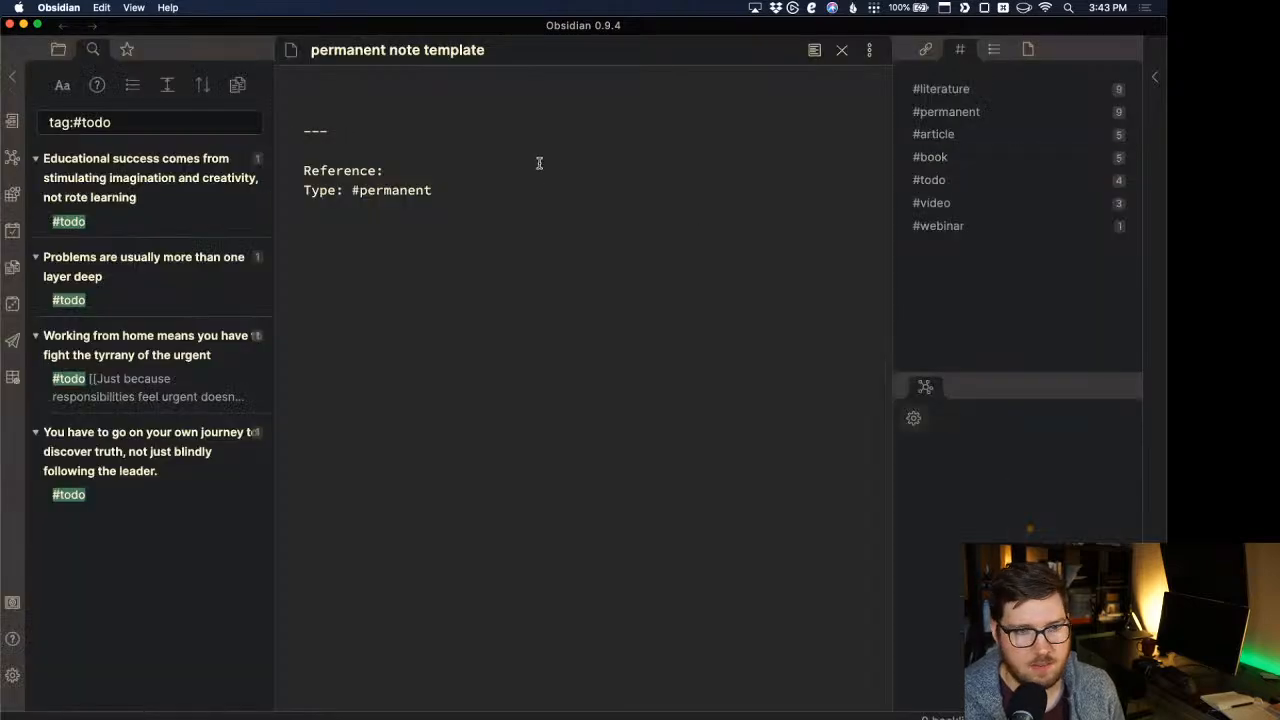
Open the note "Problems are usually more than one layer deep" and try to insert a template below its #todo tag.
click(161, 280)
key(Return)
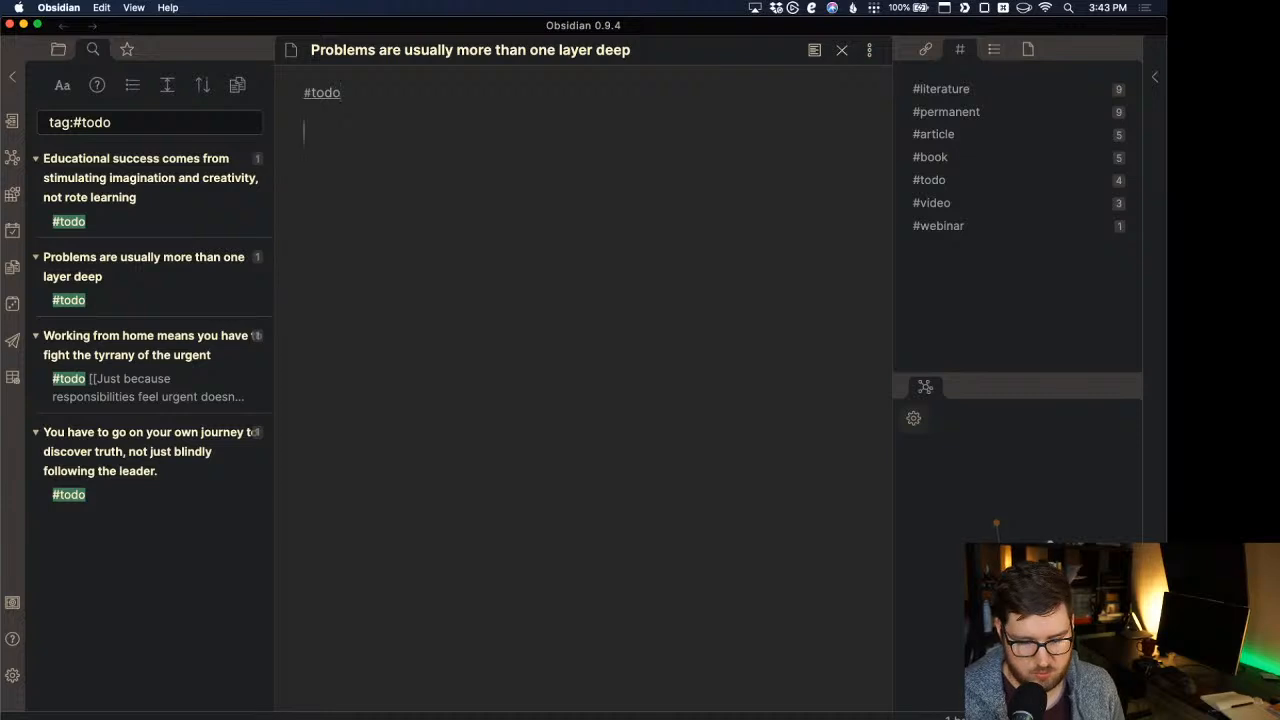
key(super+p)
text(templat)
key(Return)
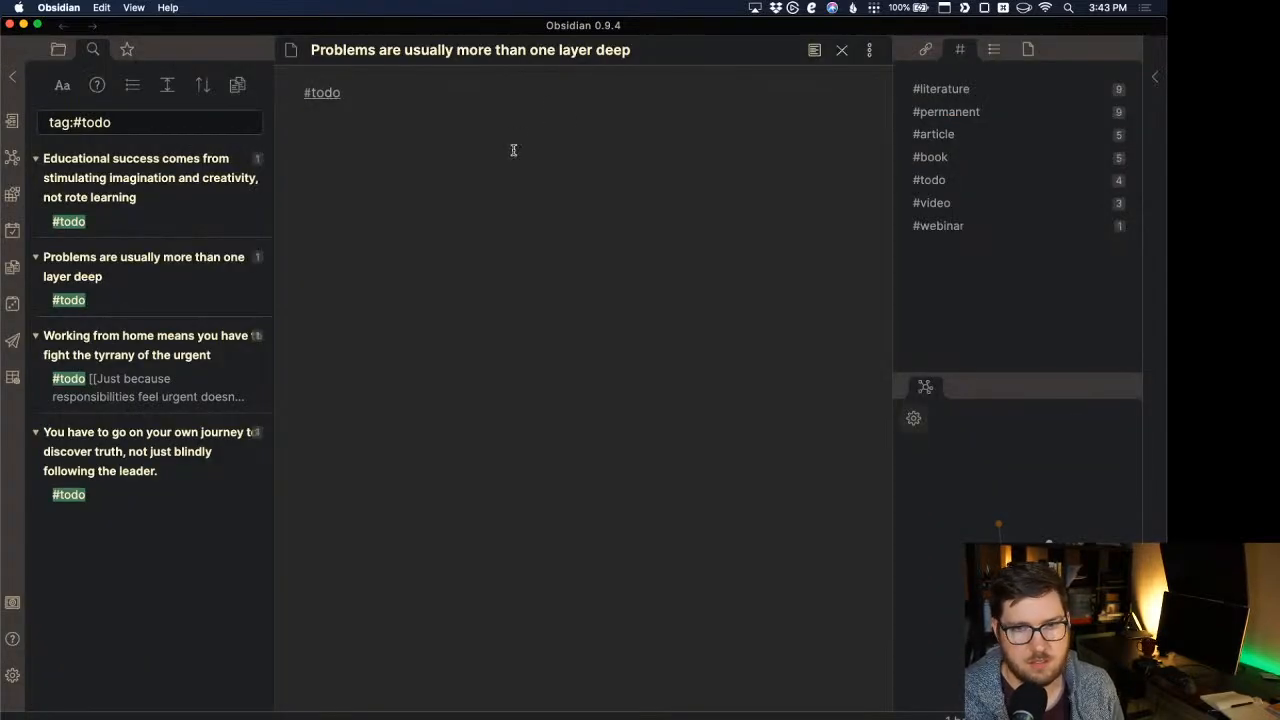
key(super+p)
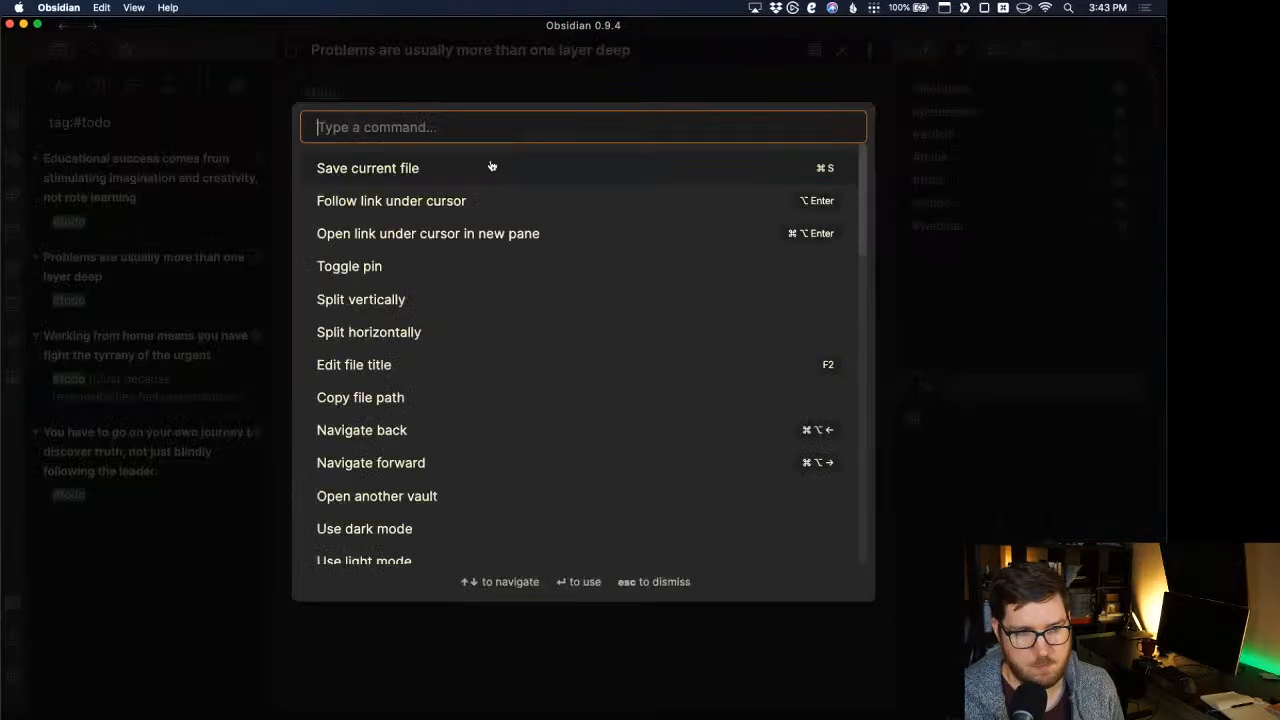
text(templ)
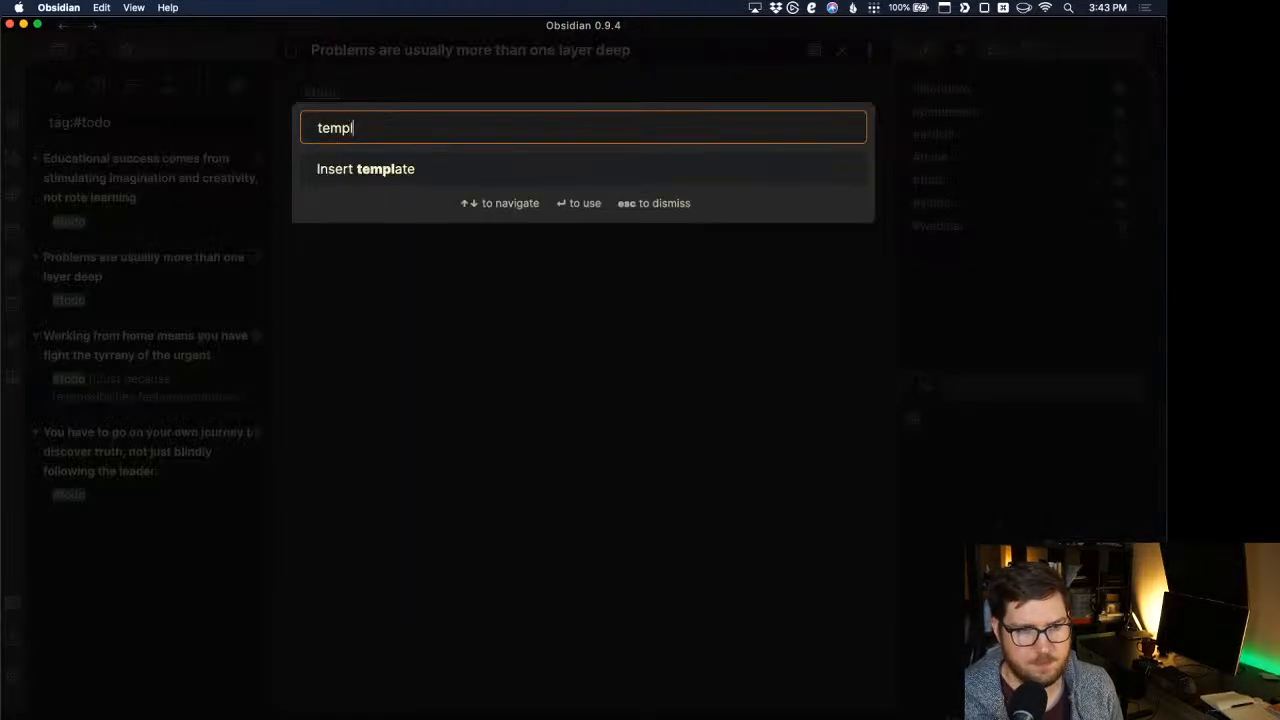
click(476, 170)
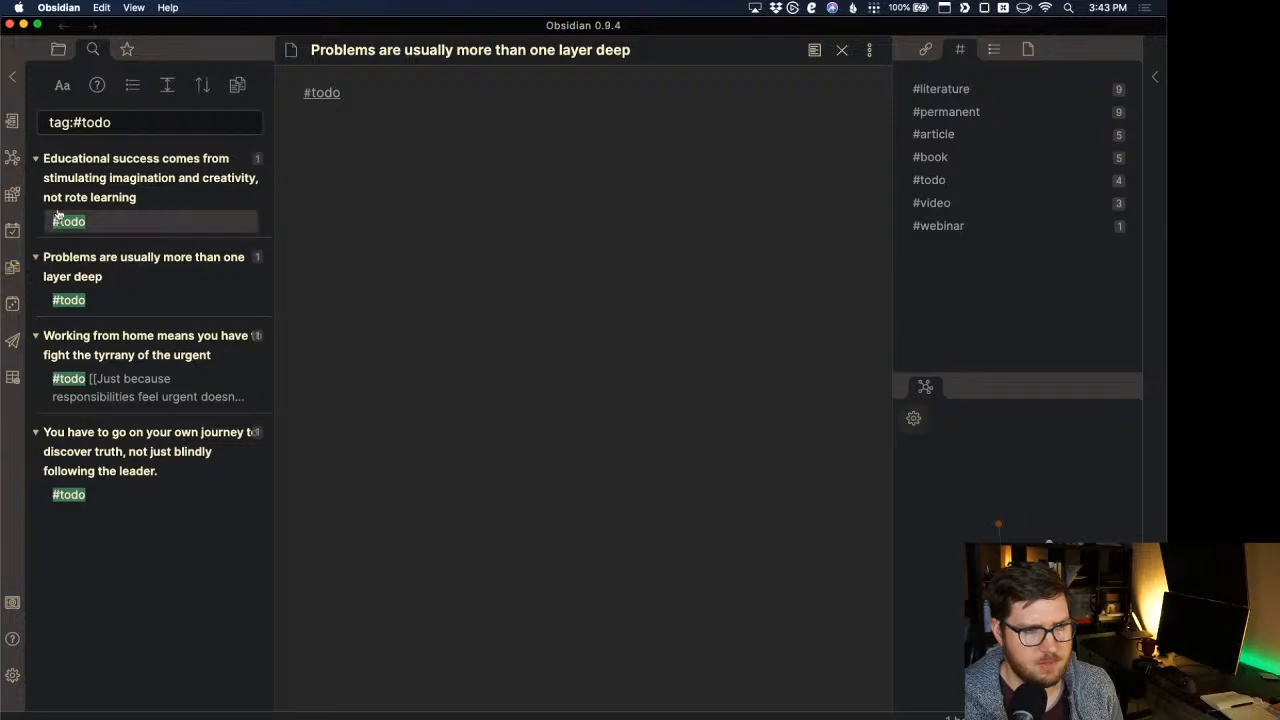
Set the template folder location to 999 Templates in the Templates plugin settings.
click(12, 675)
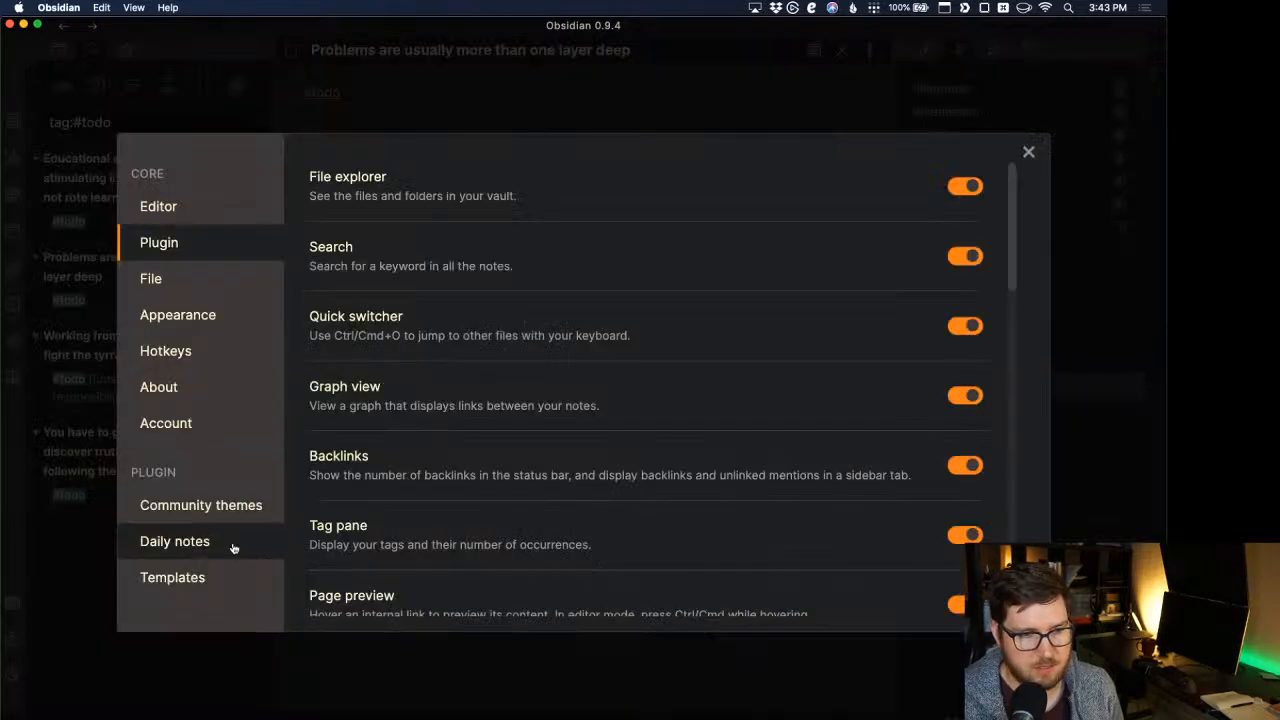
click(225, 578)
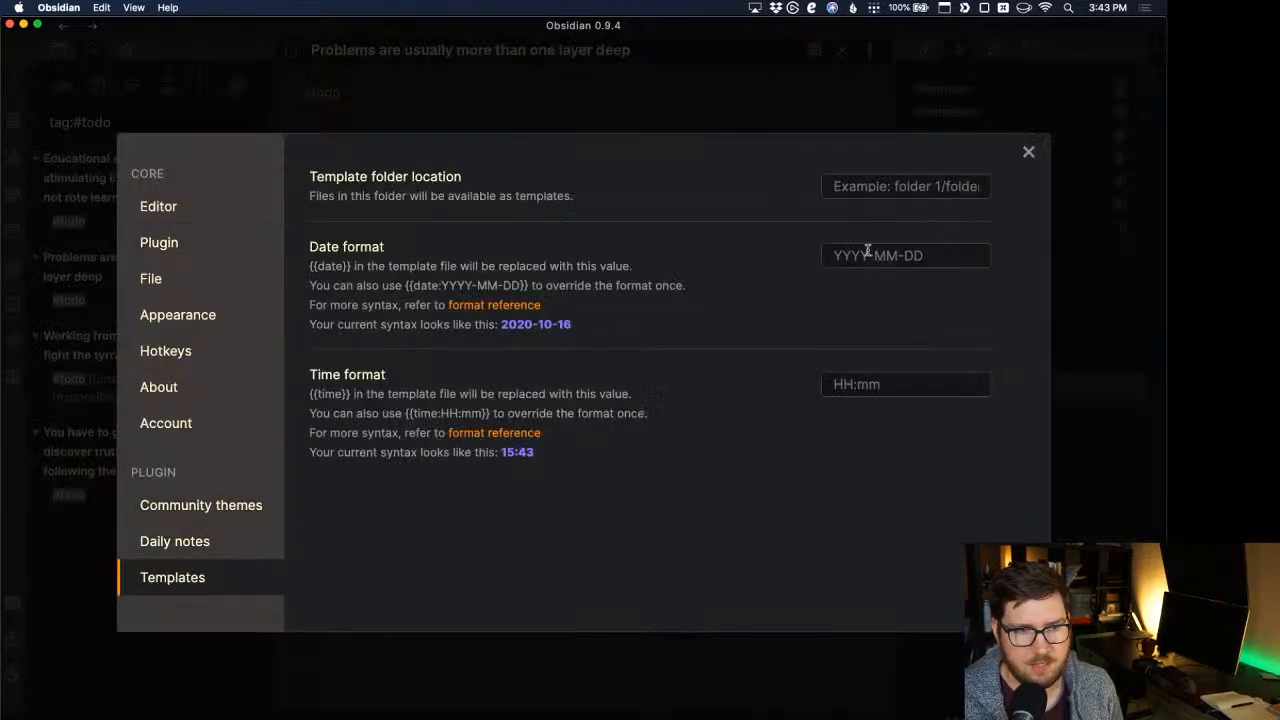
click(879, 187)
scroll(910, 390, down, 1)
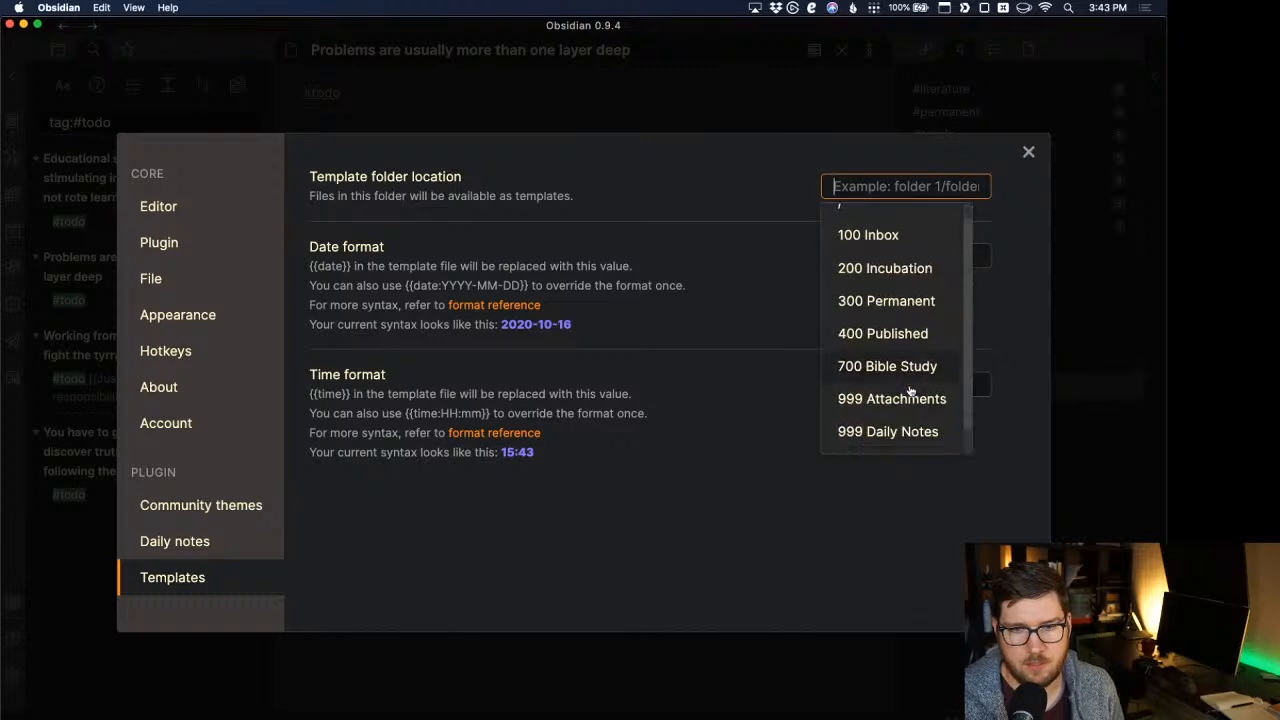
click(882, 436)
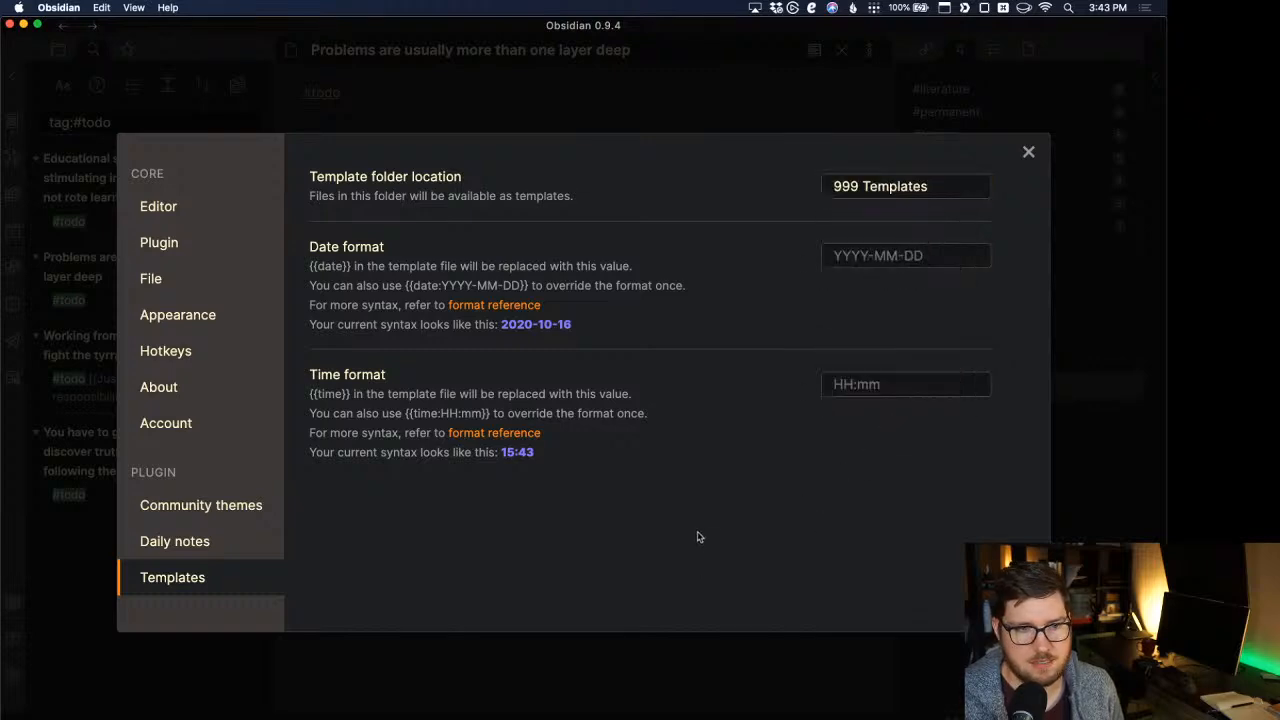
click(1029, 151)
Insert the permanent note template below the #todo tag in the "Problems are usually more than one layer deep" note.
click(472, 188)
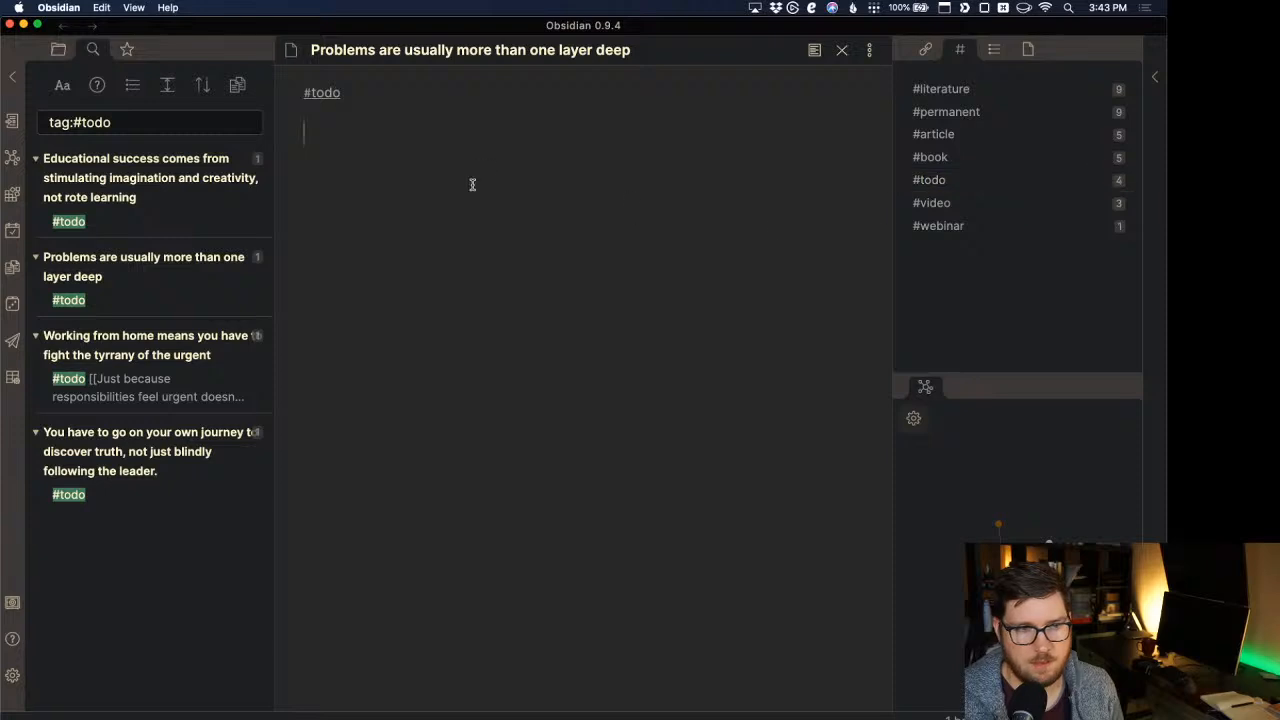
key(super+p)
text(insert)
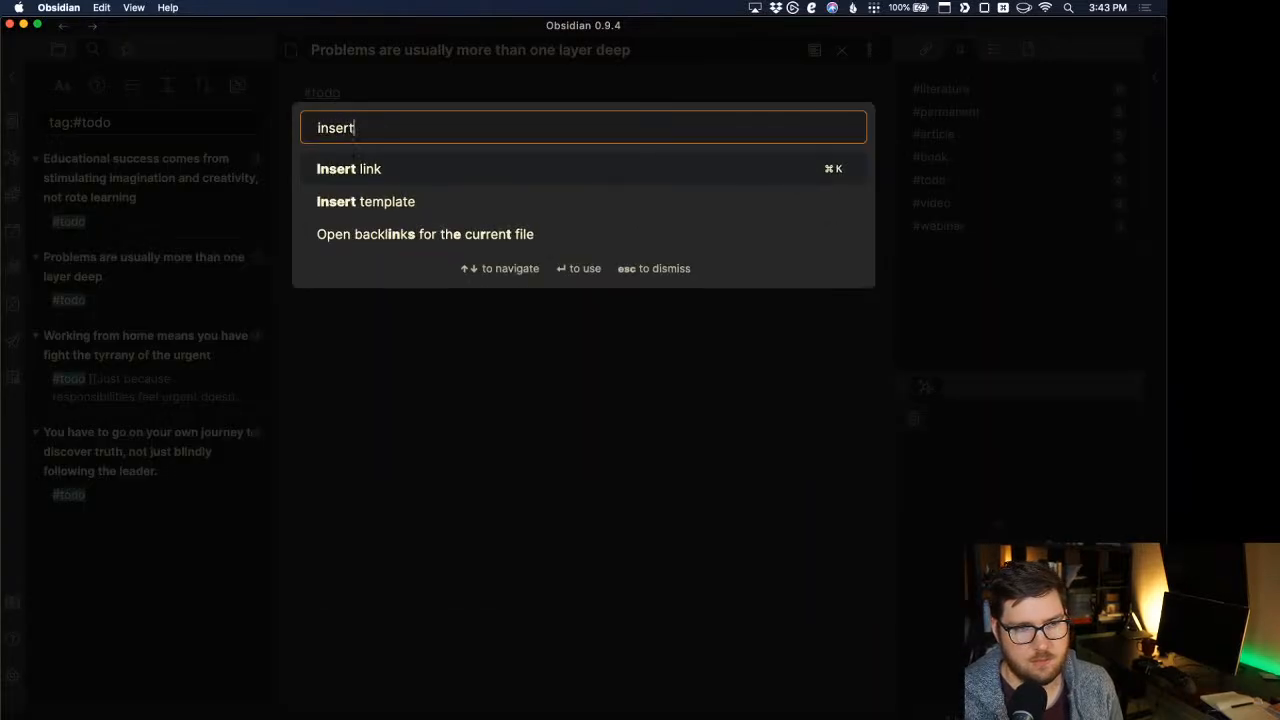
key(Down)
key(Return)
key(Down)
key(Down)
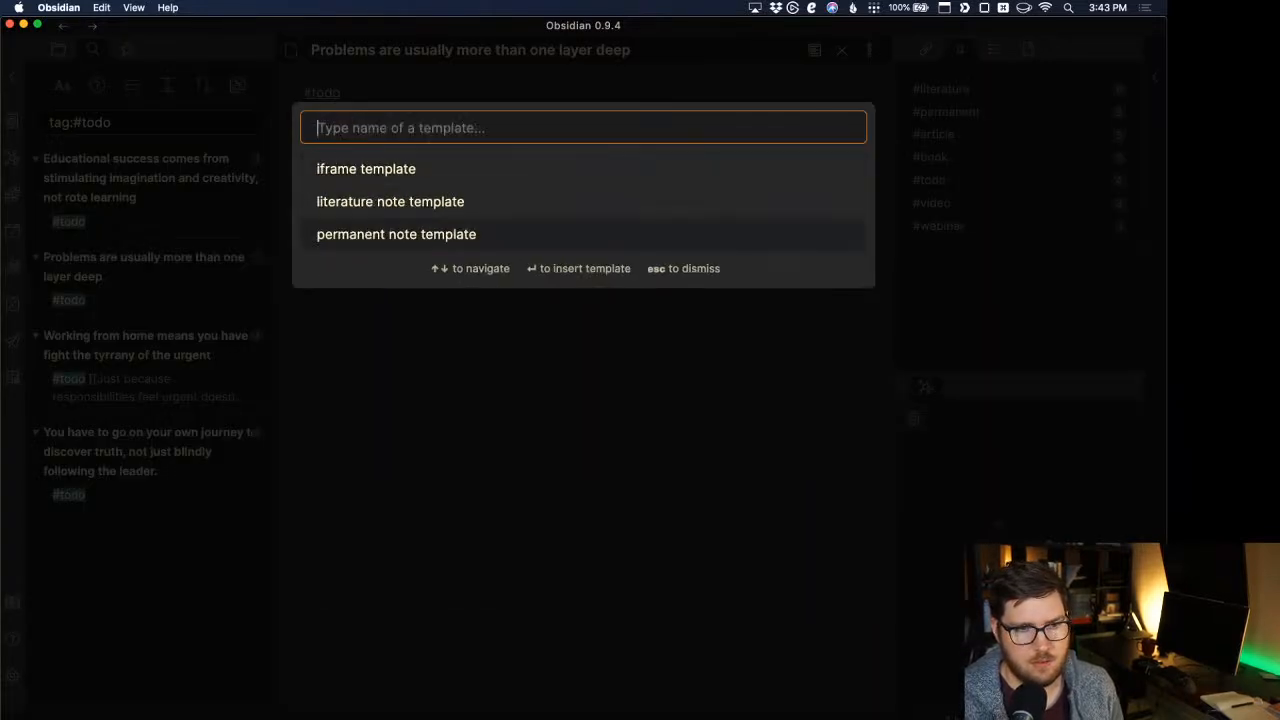
key(Return)
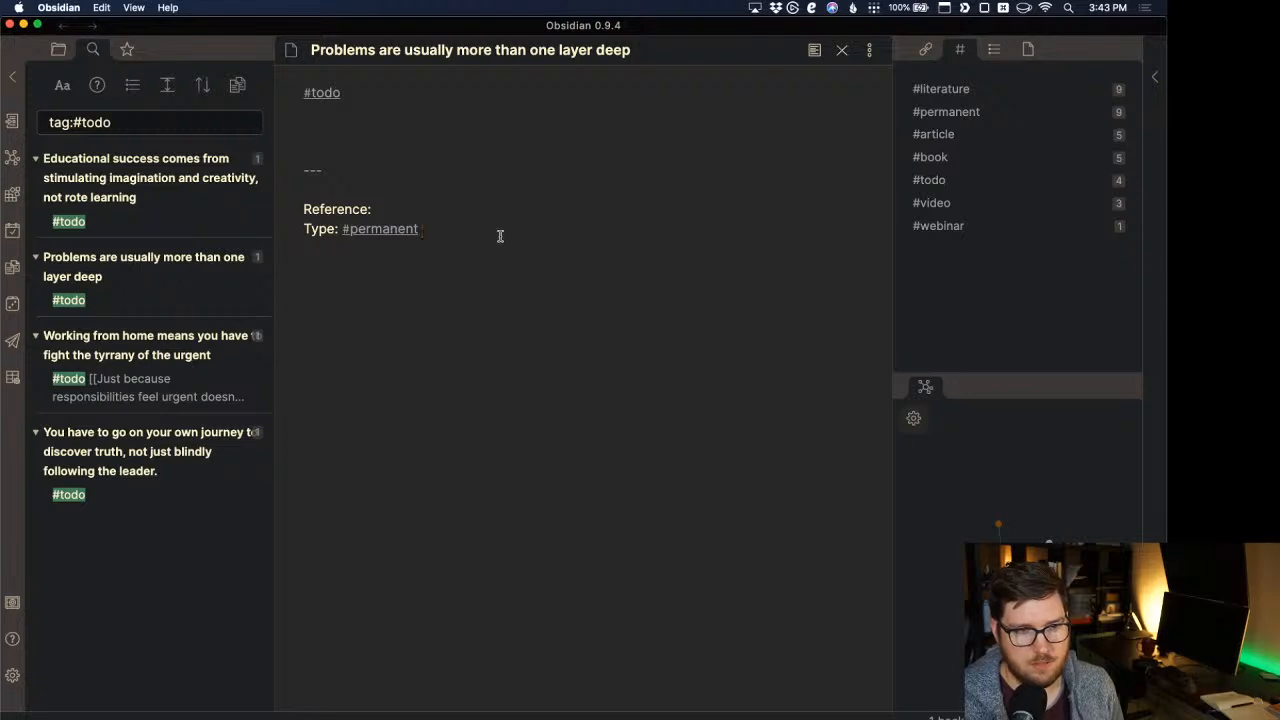
Delete the inserted template footer from the note, keeping the #todo tag with a blank line below it.
drag(500, 234, 334, 130)
key(BackSpace)
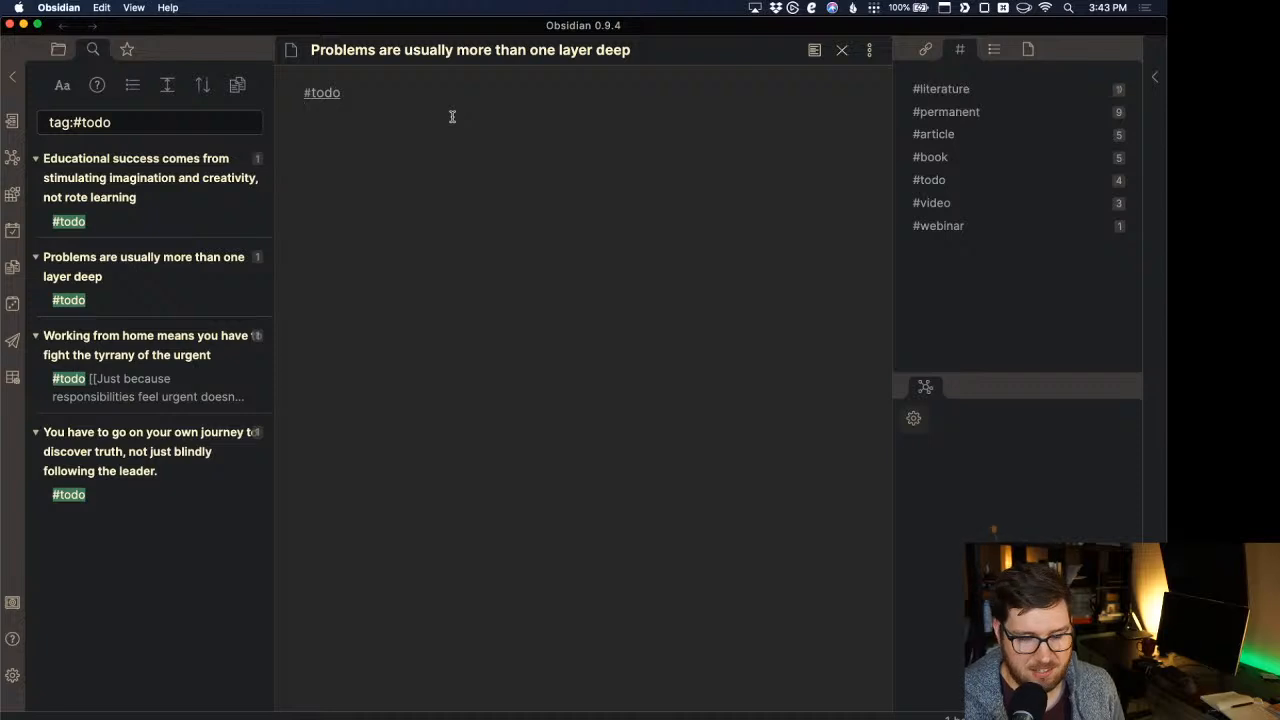
key(Return)
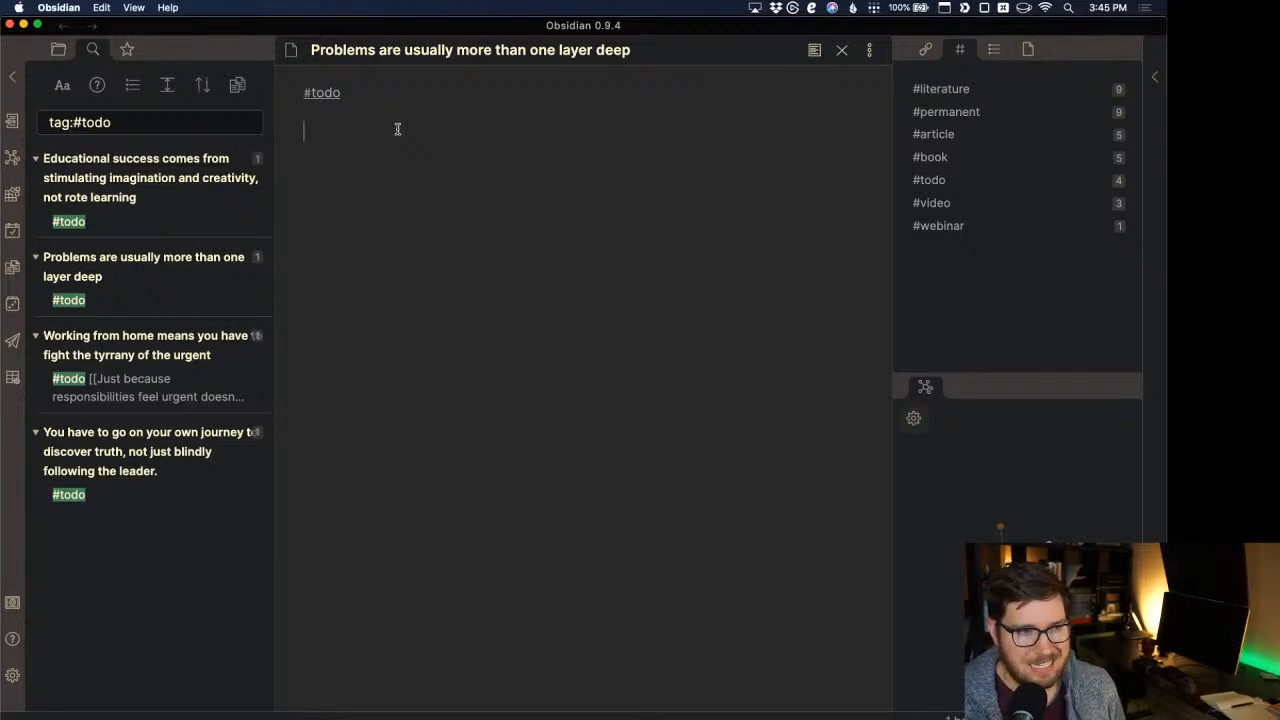
Open the iframe template note, search the vault for "dynalist" and copy the entire iframe code from the Dynalist note.
click(58, 50)
click(149, 327)
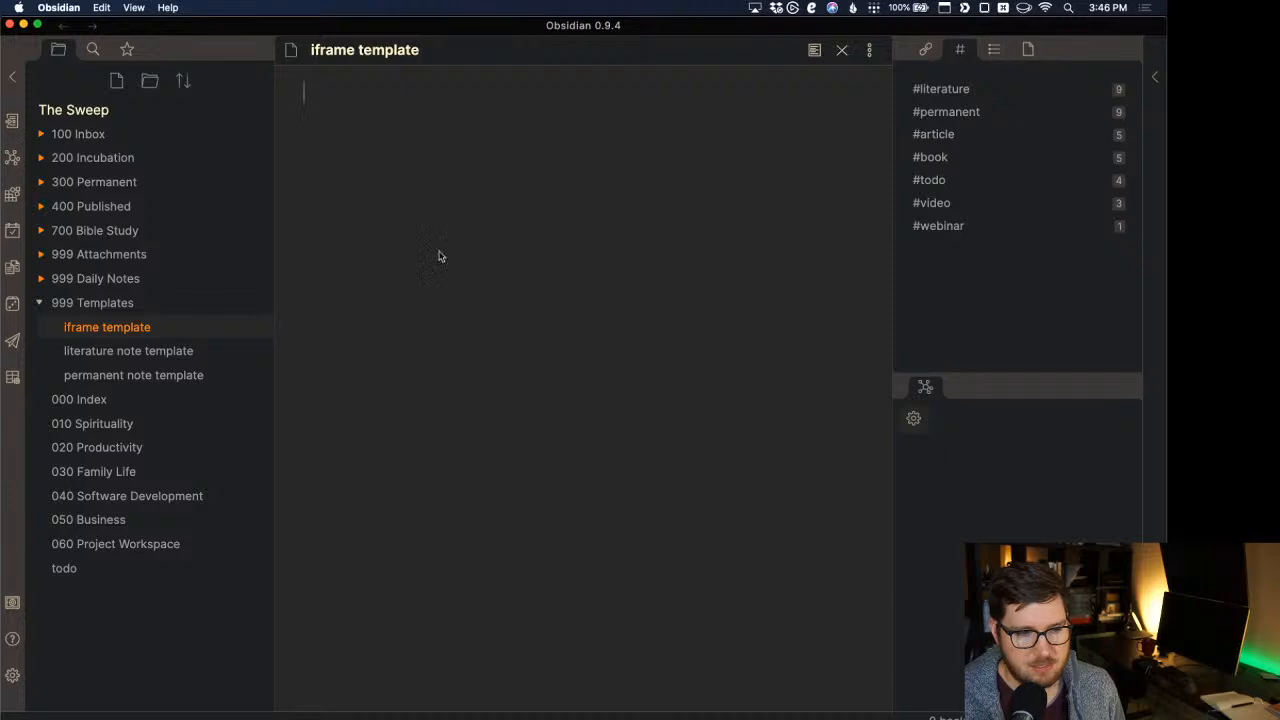
click(92, 50)
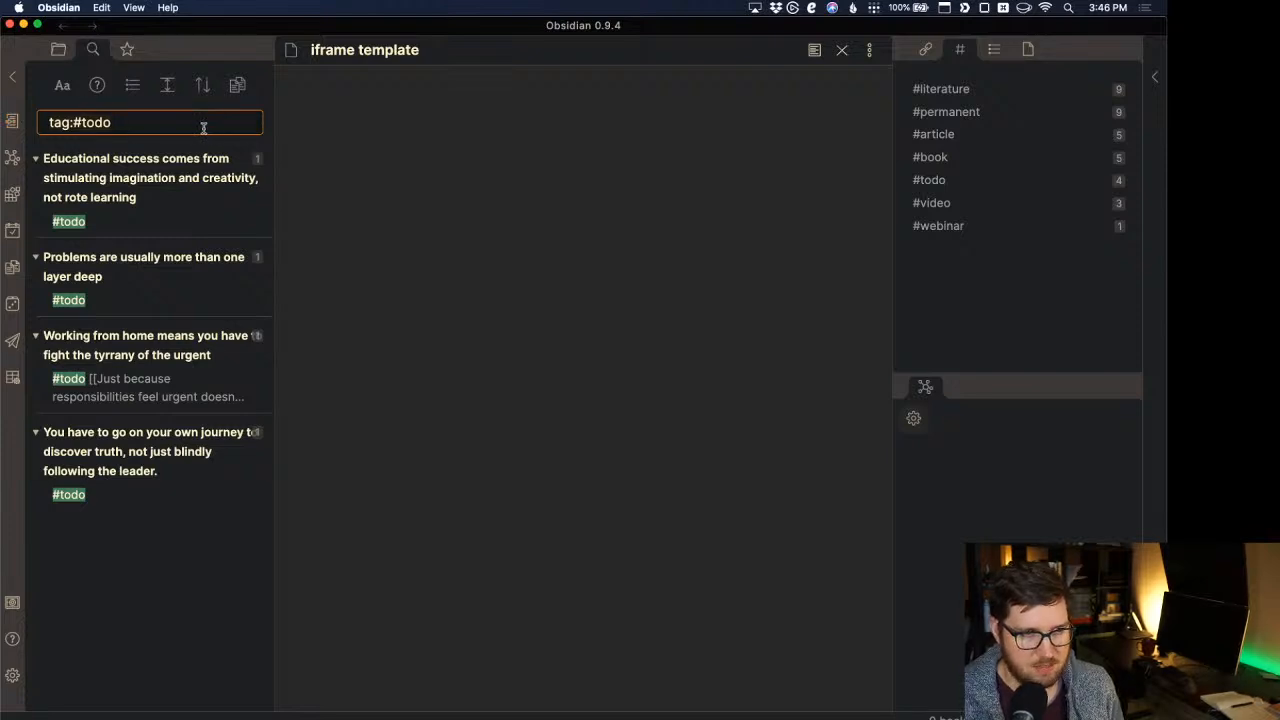
key(super+a)
text(dynalist)
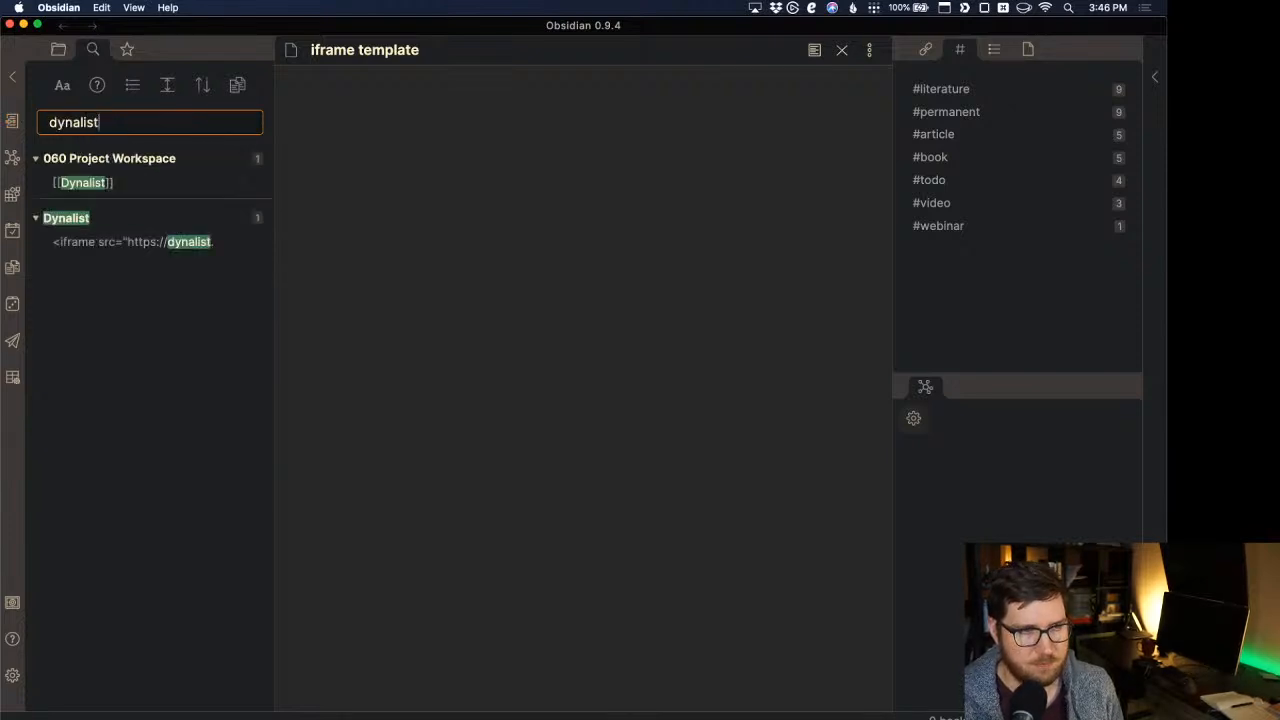
click(146, 216)
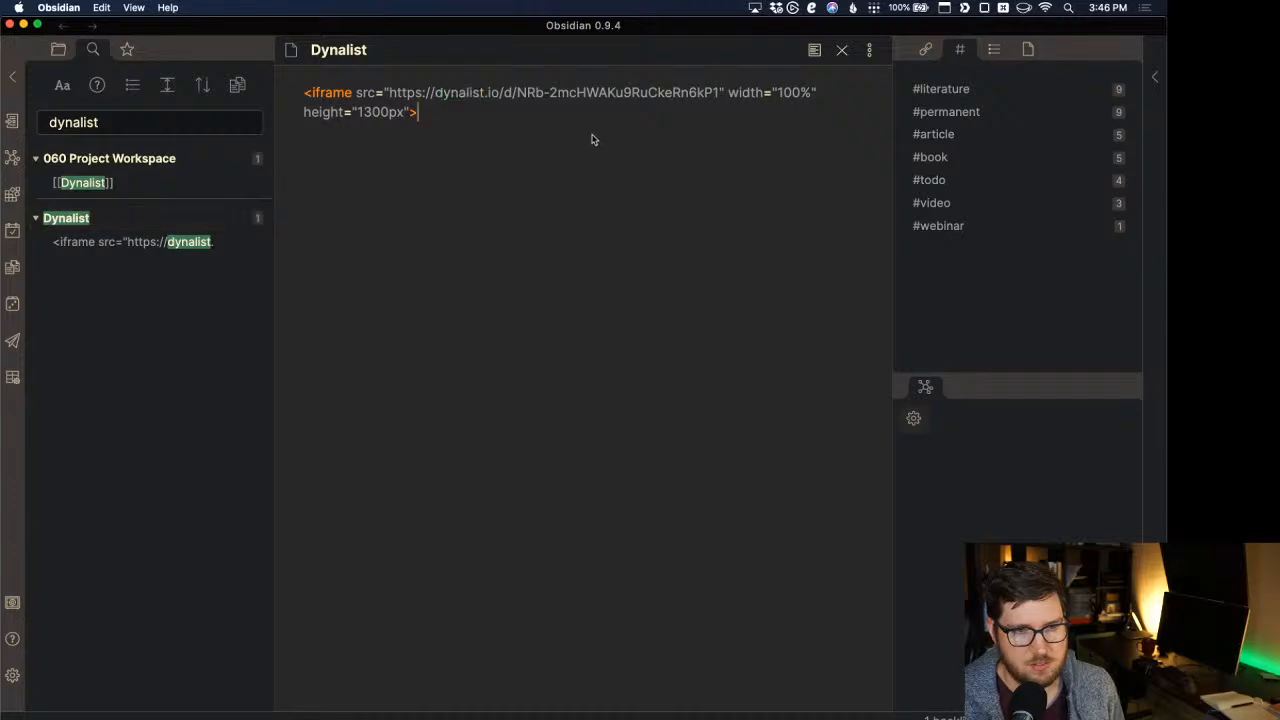
key(super+a)
key(super+c)
click(460, 143)
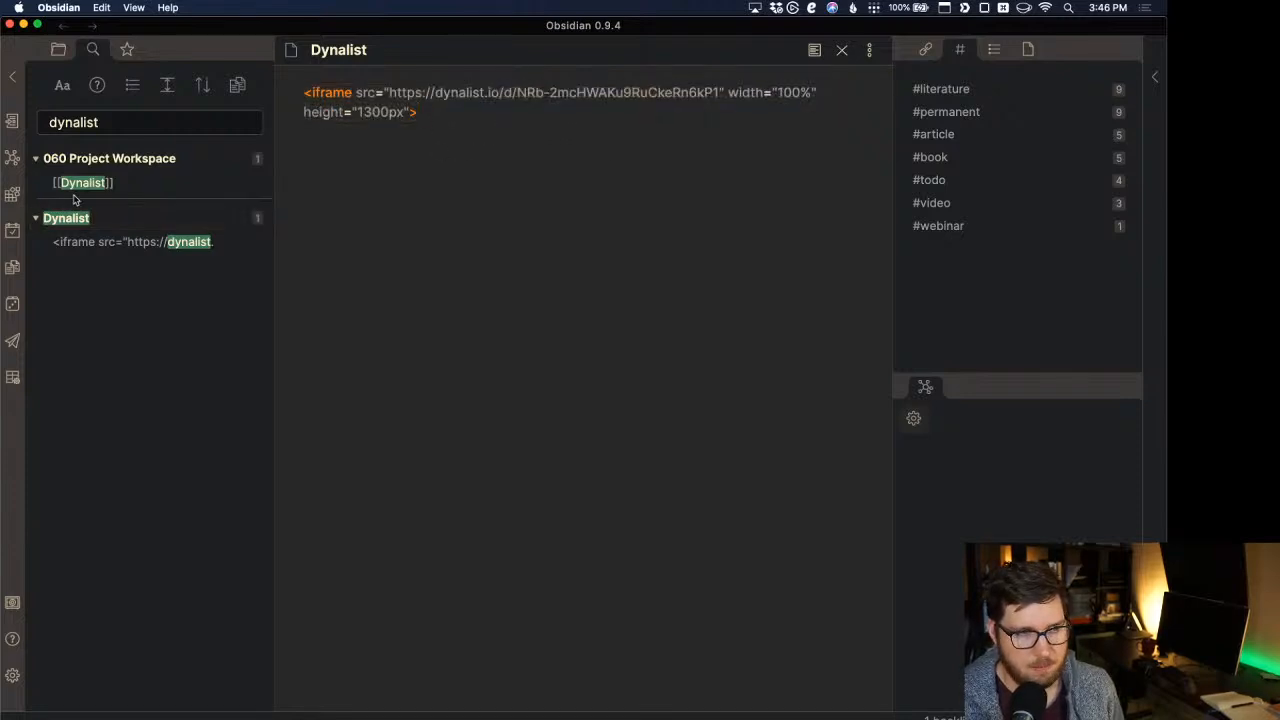
Try to find the iframe template note through the vault search.
click(129, 121)
key(super+a)
text(iframe)
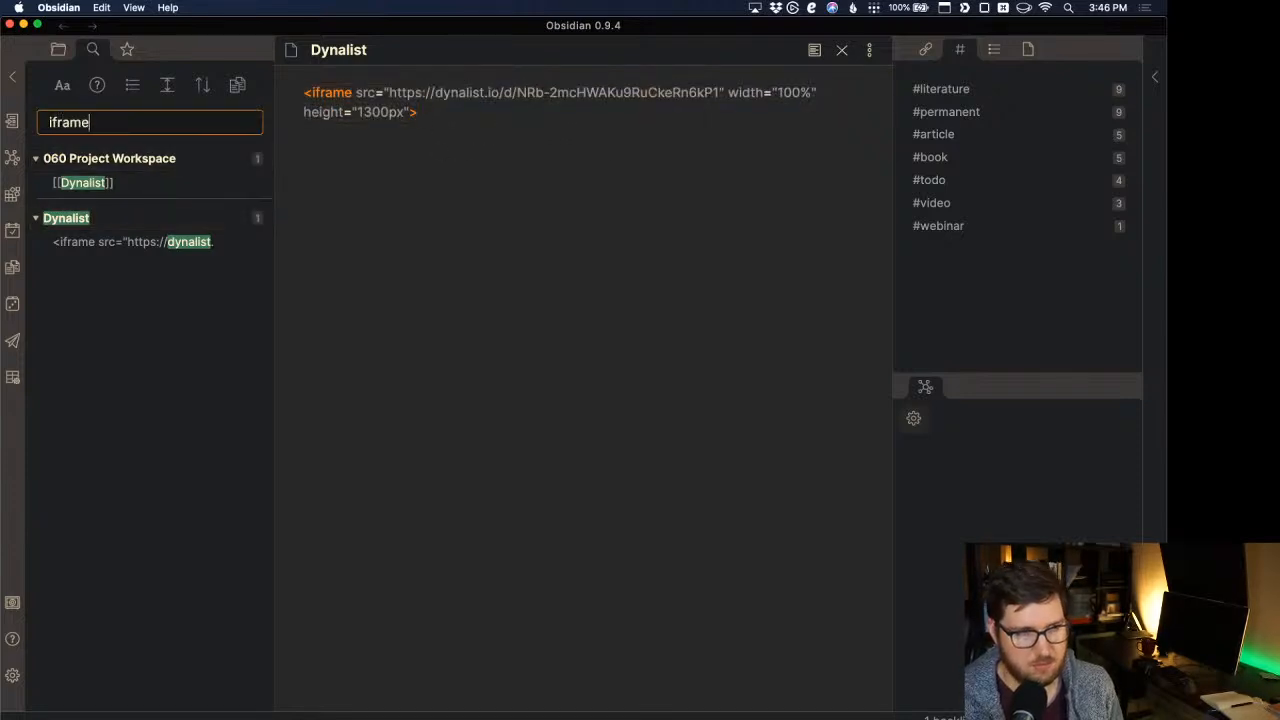
text( tempalte)
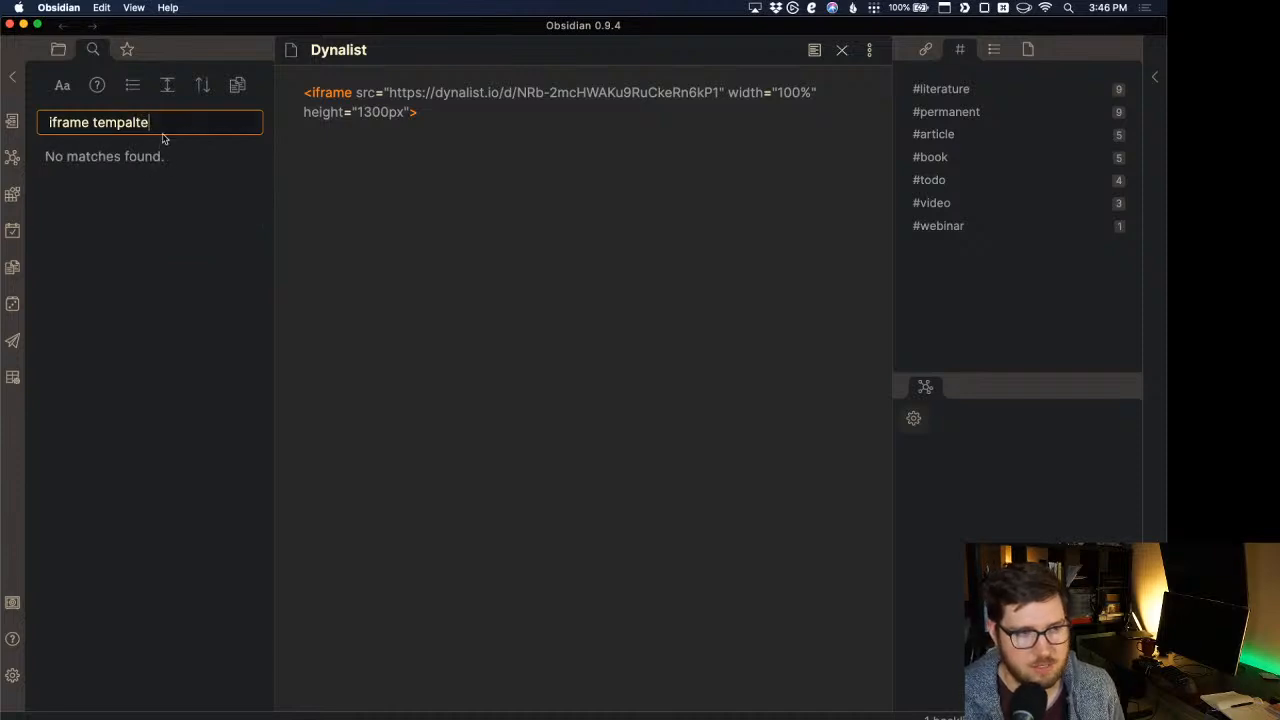
Switch to the iframe template note in 999 Templates and paste the copied iframe code into it.
key(super+o)
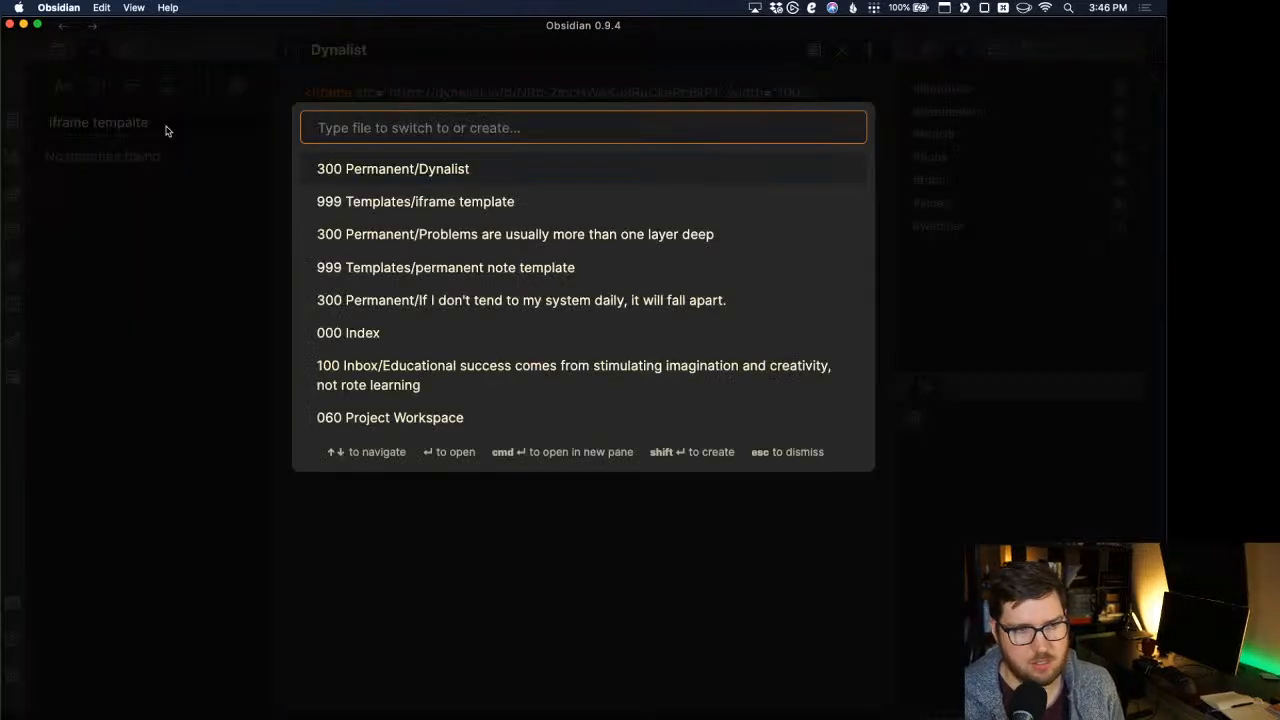
key(Down)
key(Return)
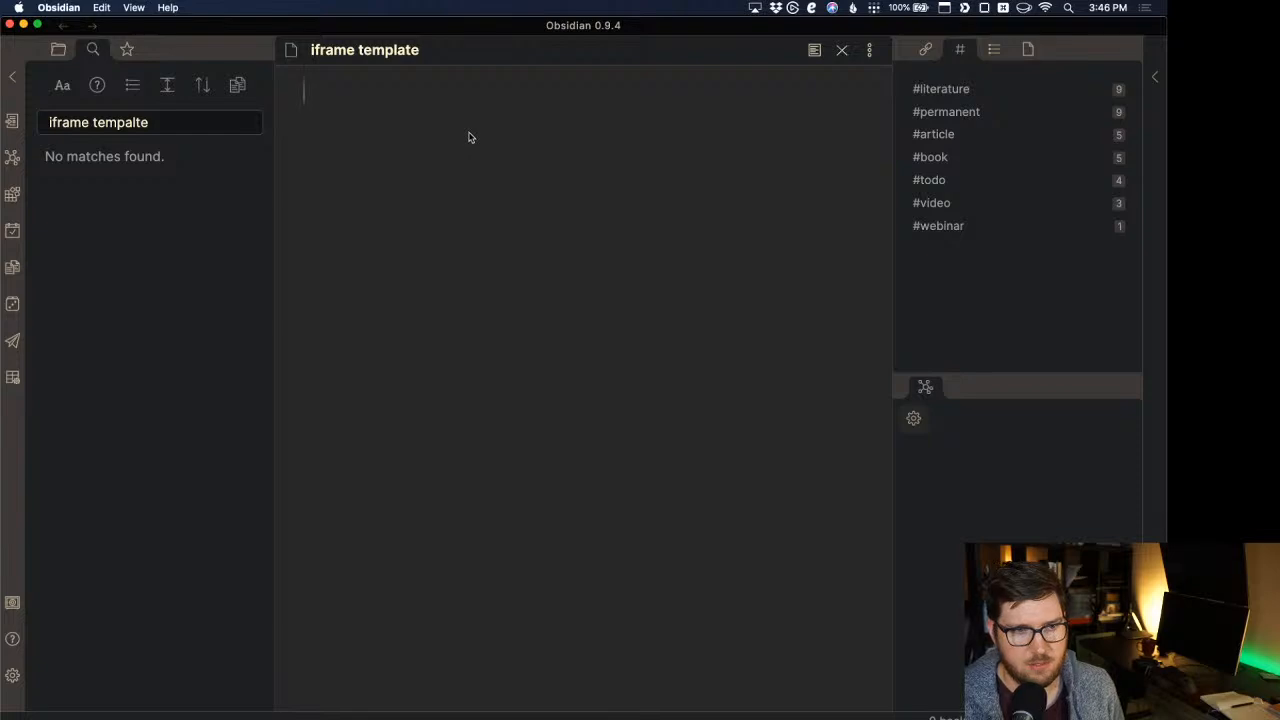
key(super+v)
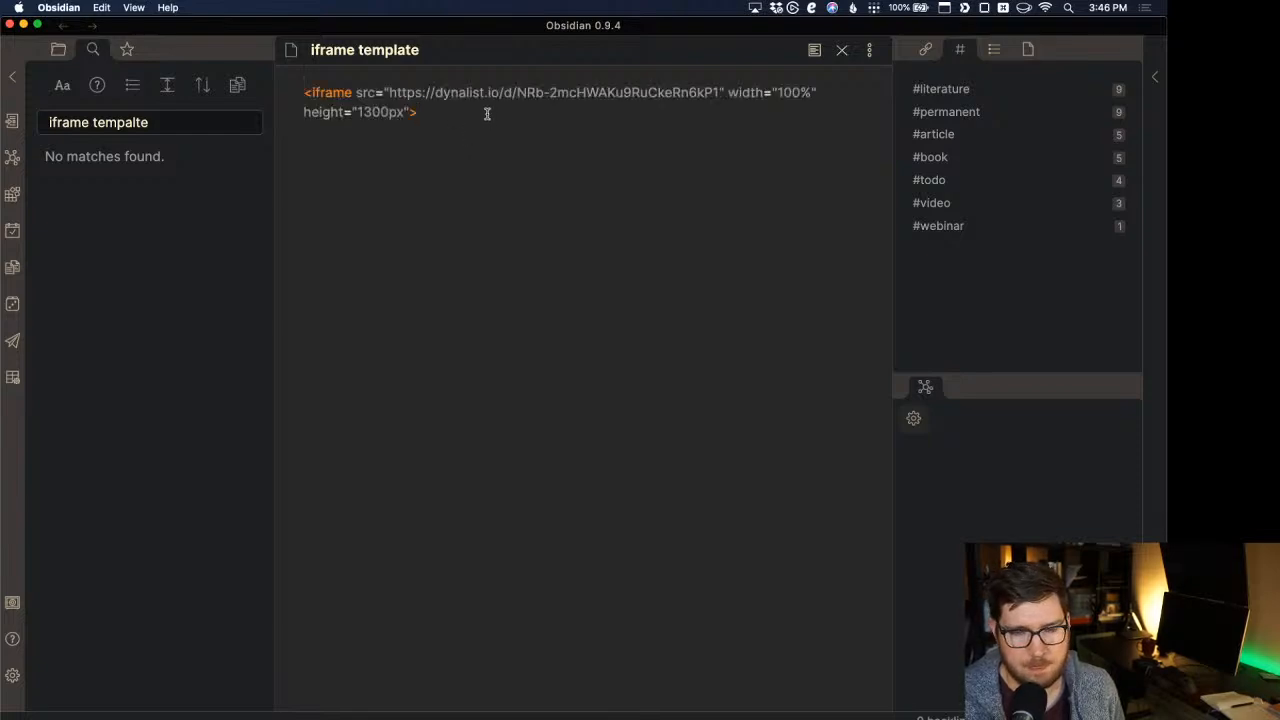
Delete the Dynalist URL from the pasted iframe code, leaving the src attribute empty.
drag(388, 92, 716, 92)
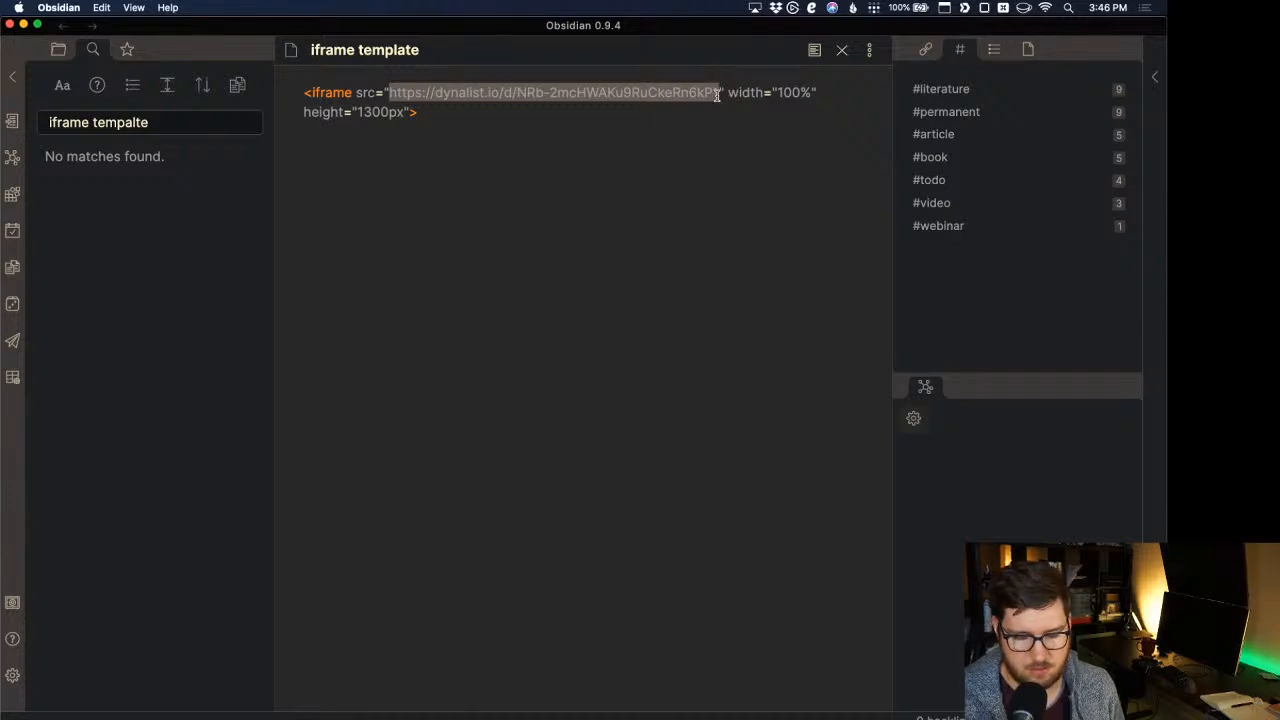
key(BackSpace)
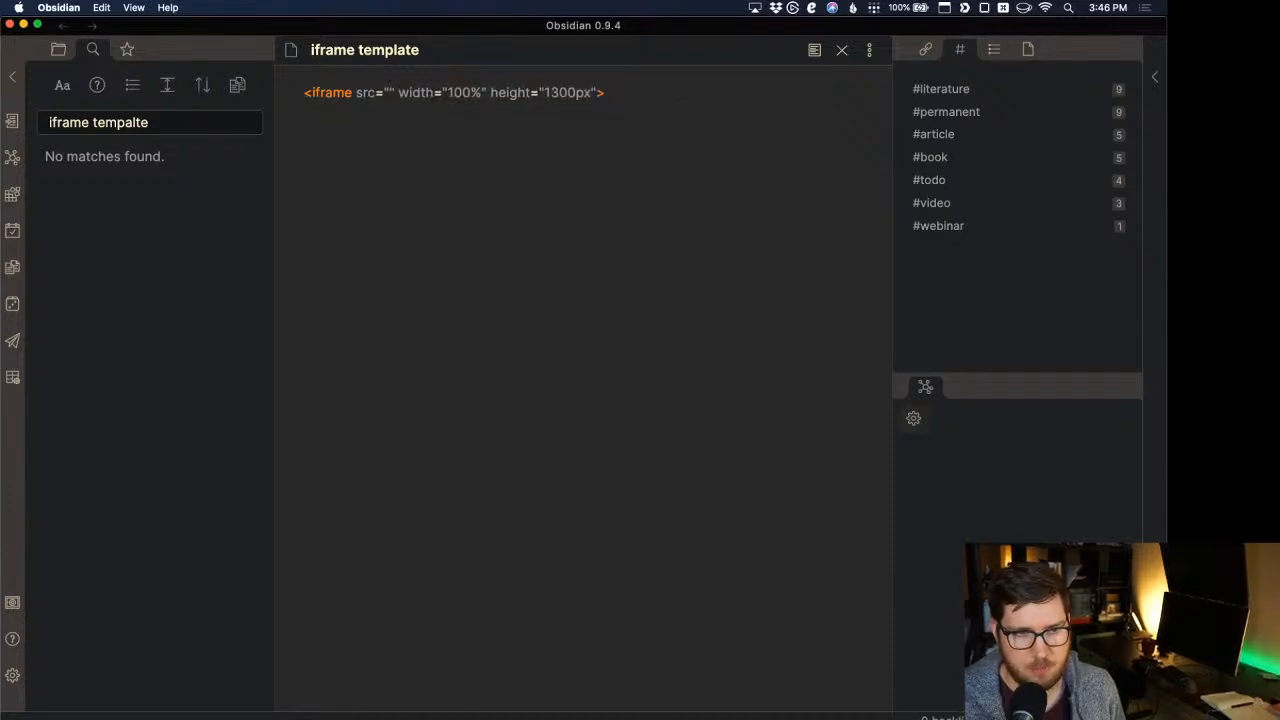
click(670, 93)
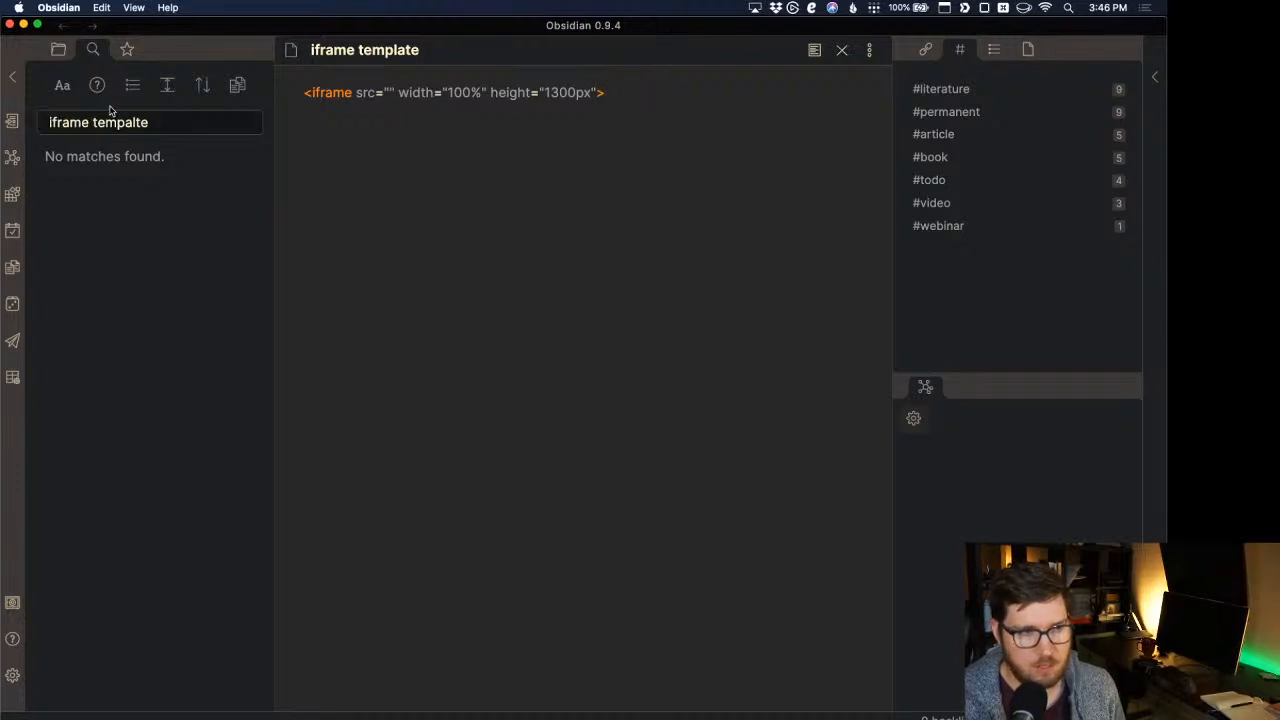
Open the literature note template in 999 Templates and add a --- divider beneath two blank lines.
click(62, 52)
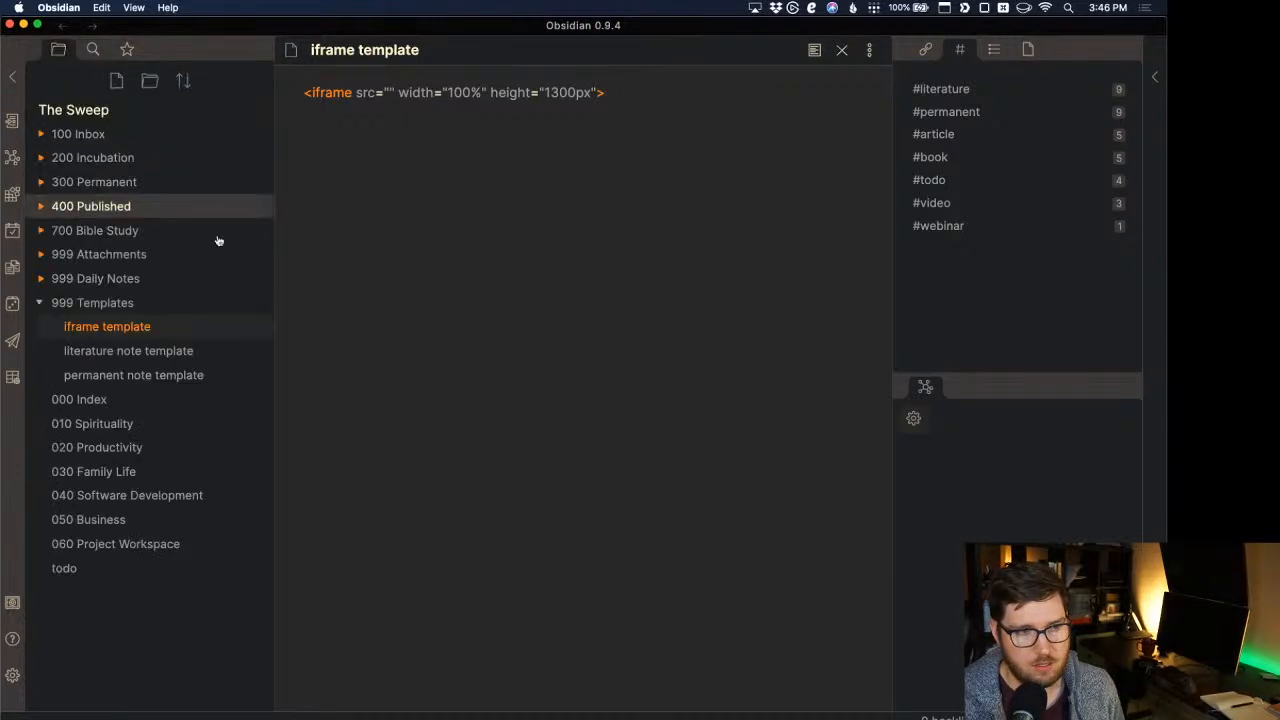
click(221, 354)
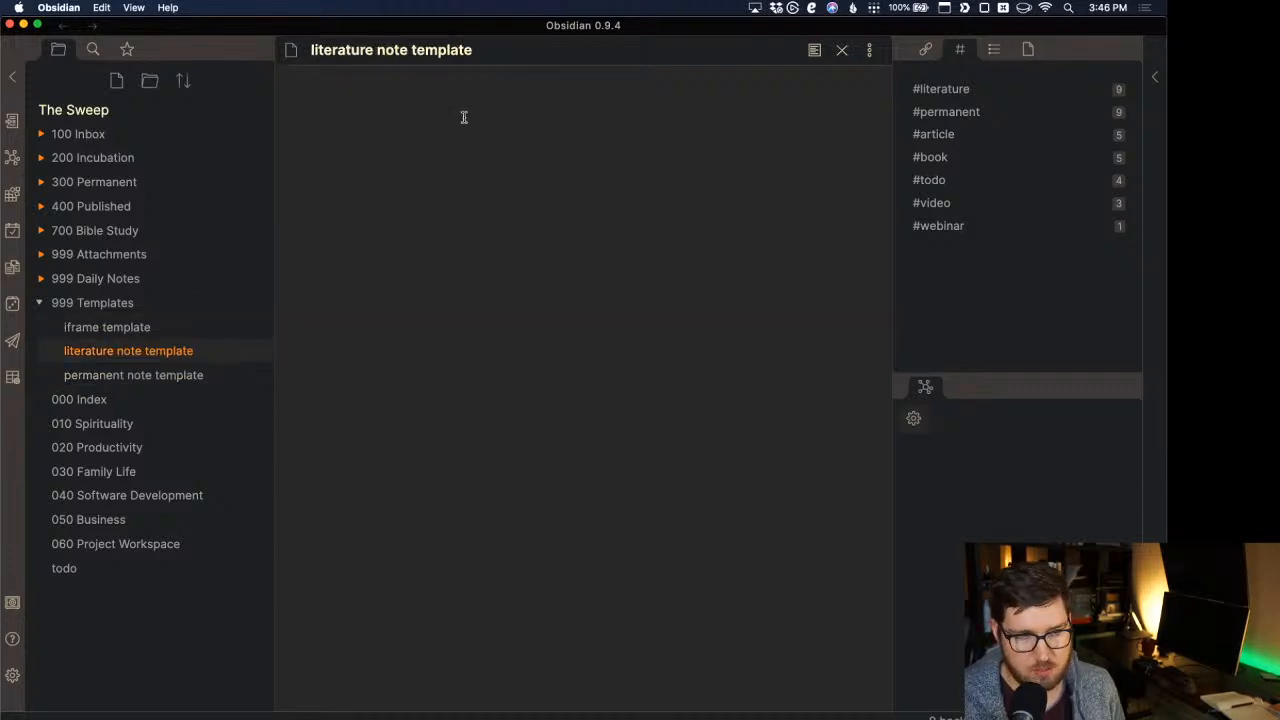
key(Return)
key(Return)
text(---)
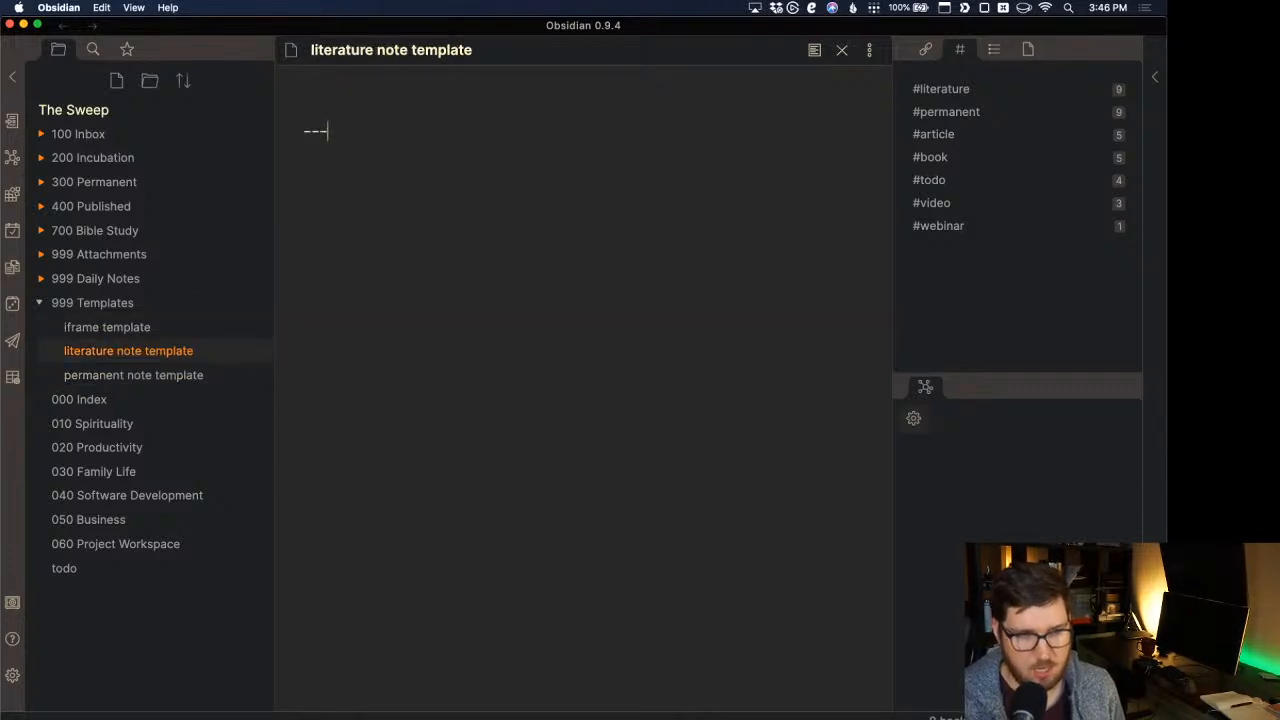
key(Up)
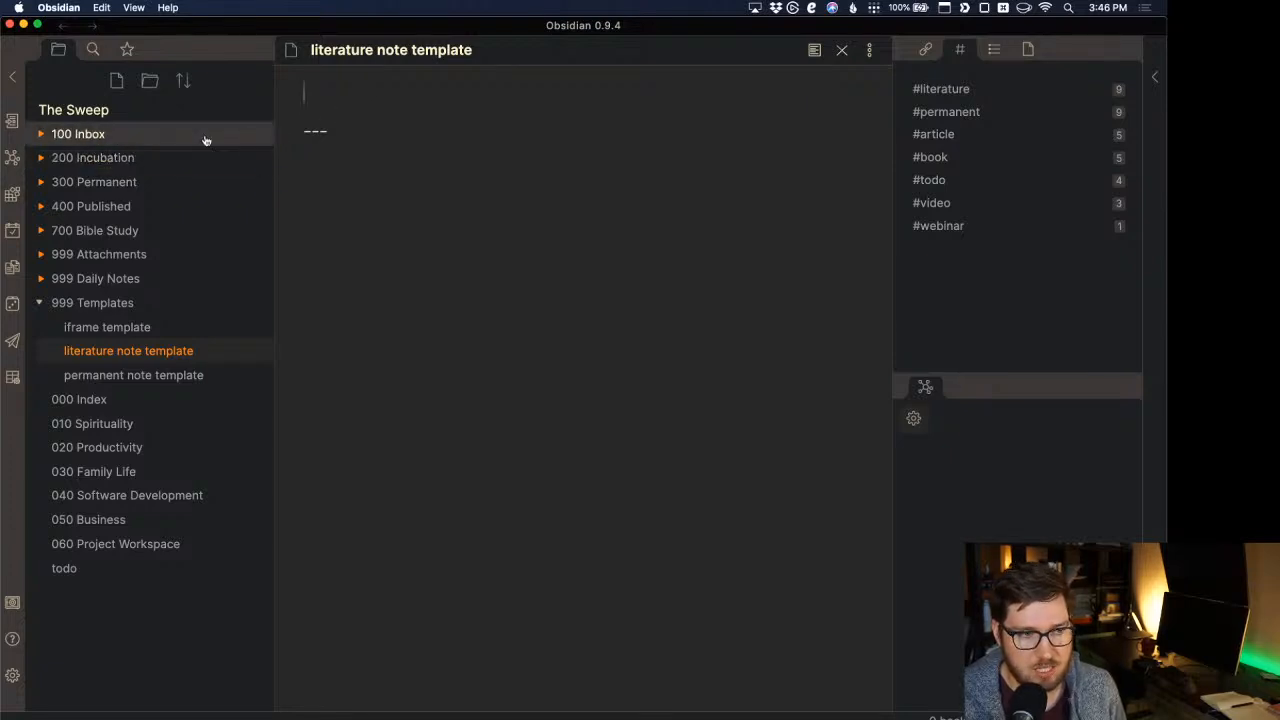
Copy the Author, Type and Topics lines from the Einstein note in 100 Inbox into the literature note template above the divider, closing the Einstein note.
click(43, 133)
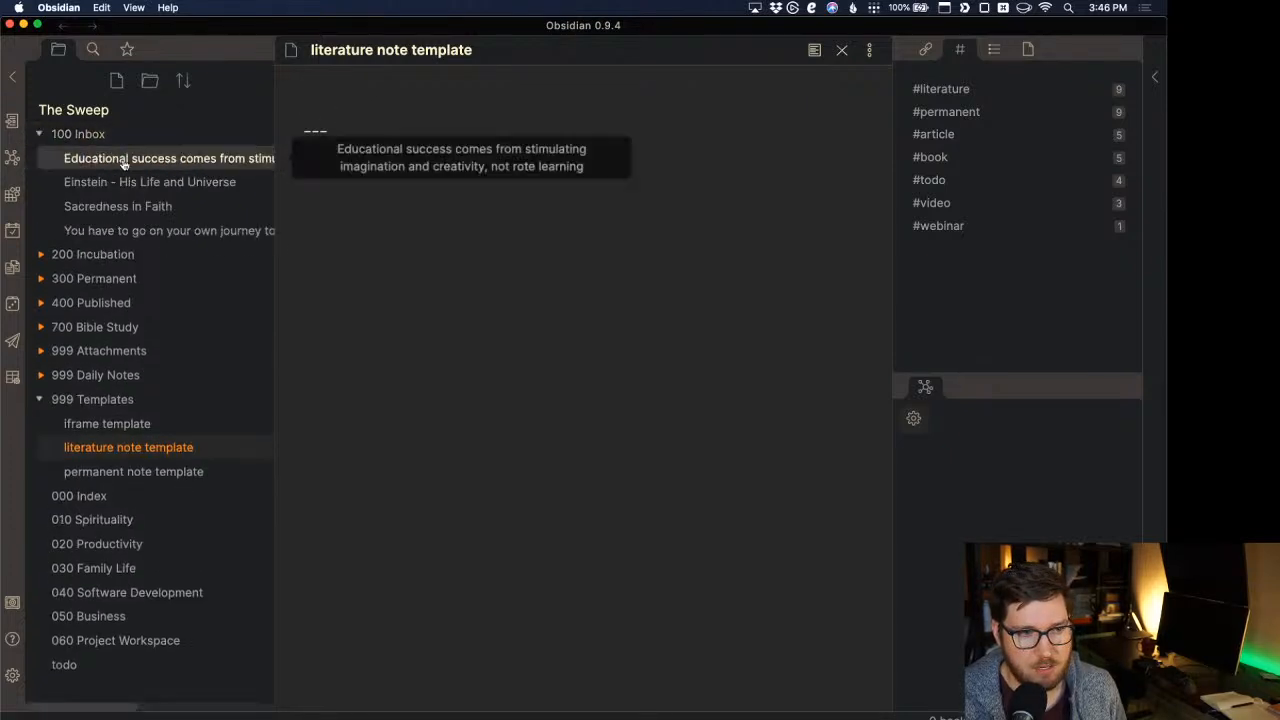
super+click(178, 184)
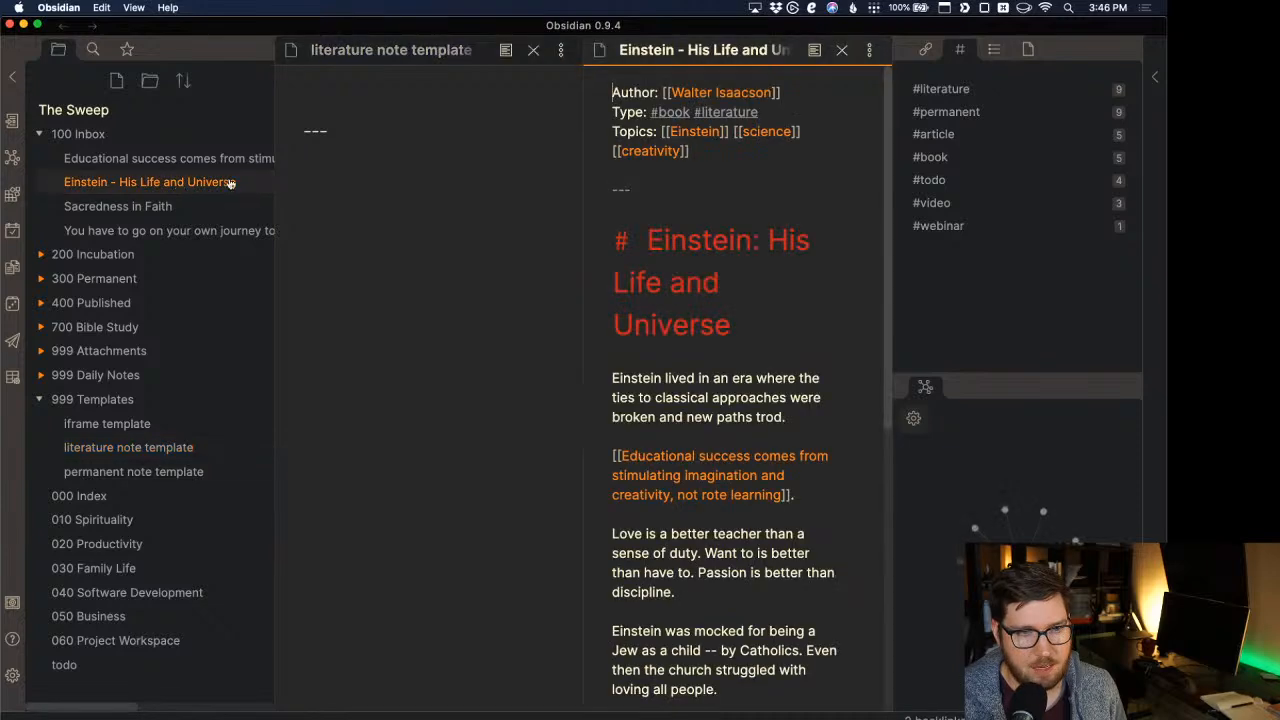
drag(707, 161, 611, 93)
key(super+c)
click(340, 92)
key(super+v)
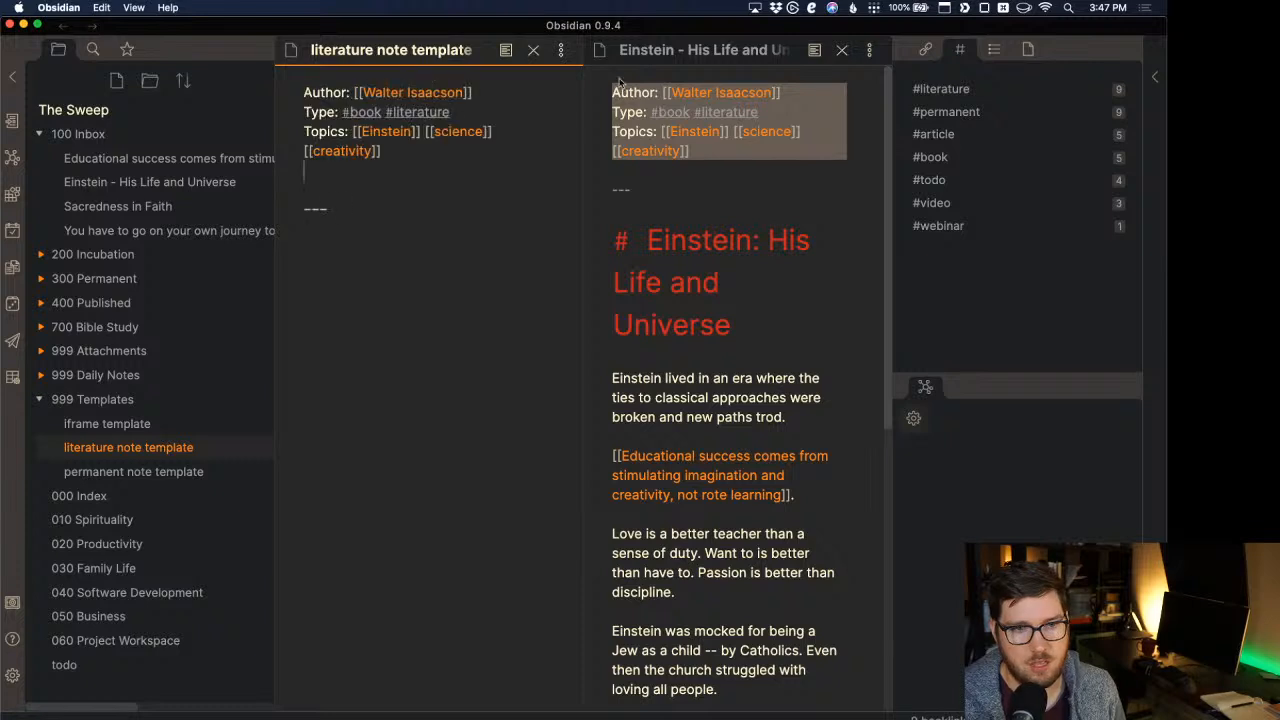
click(842, 54)
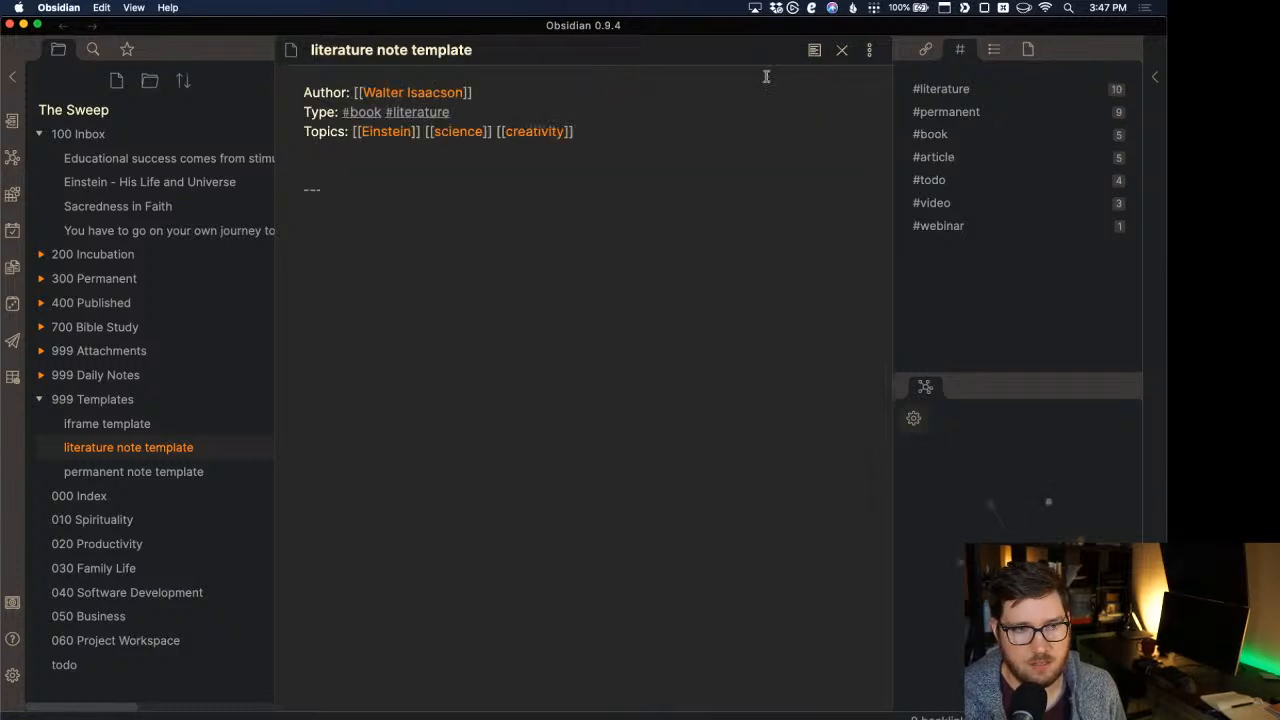
Strip the template's metadata of the author link, the #book tag, all topic links and the extra blank line, keeping #literature.
drag(484, 92, 349, 91)
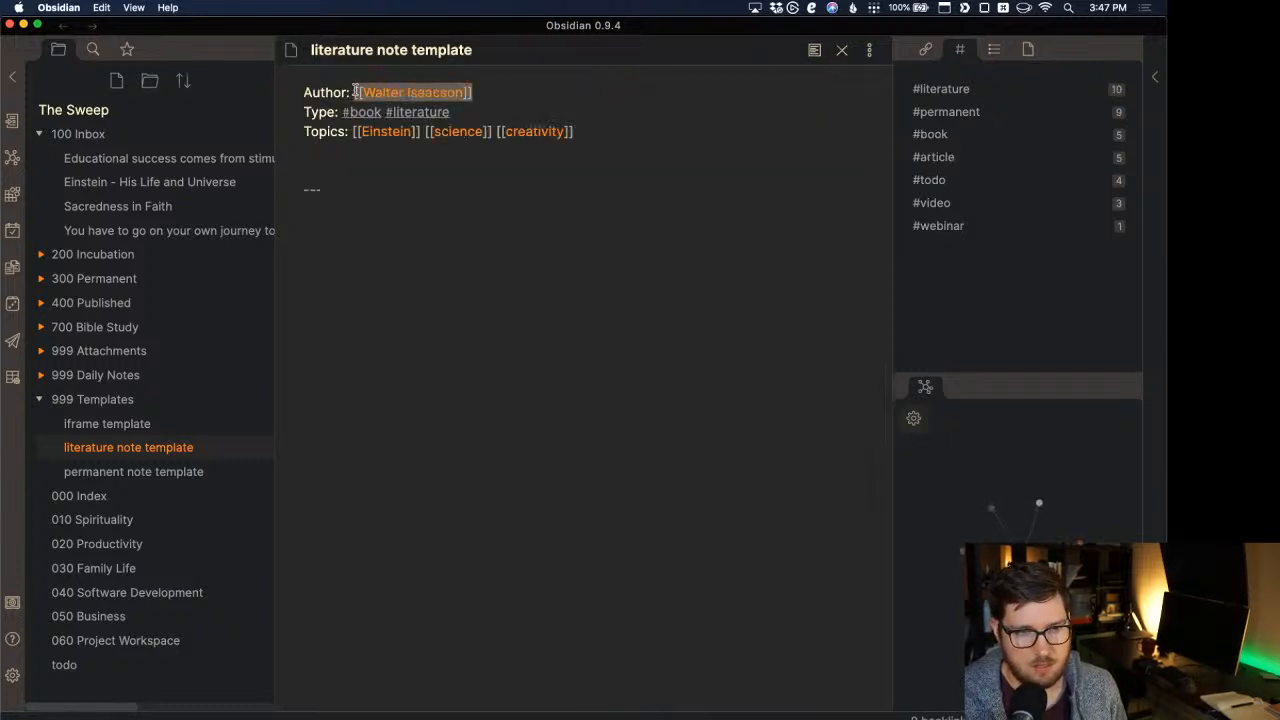
key(BackSpace)
click(457, 112)
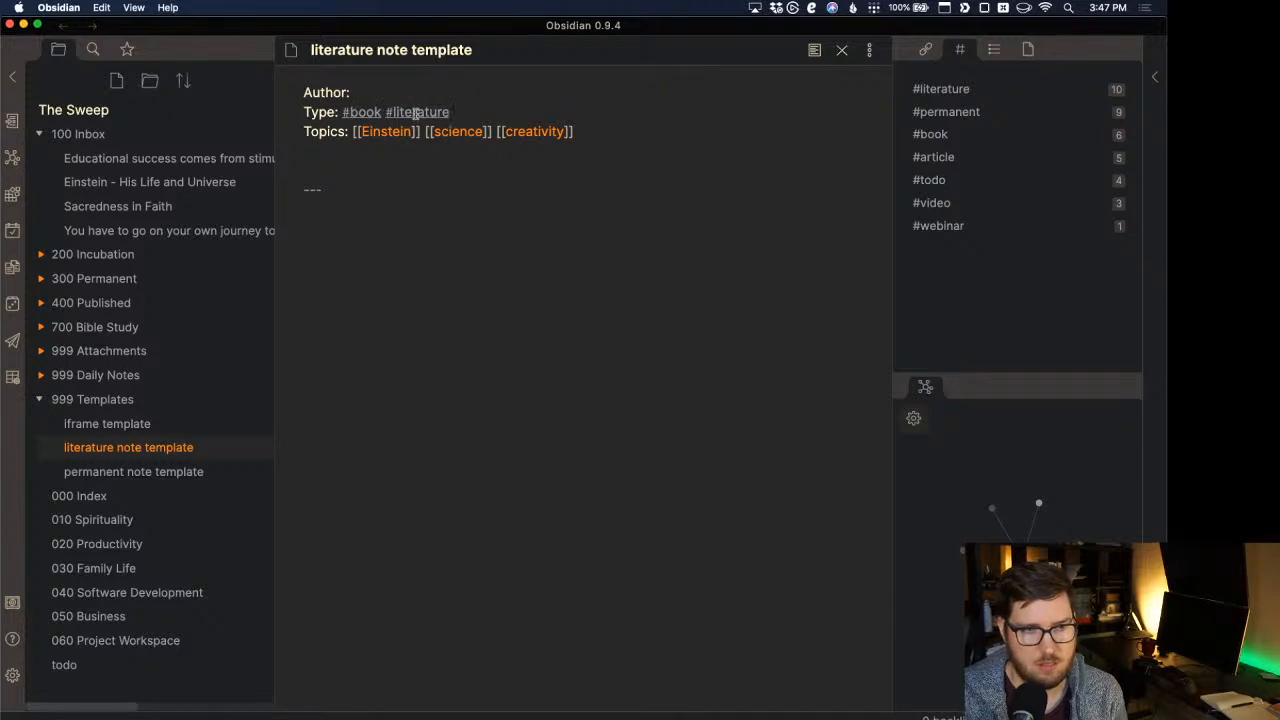
drag(386, 112, 343, 112)
key(BackSpace)
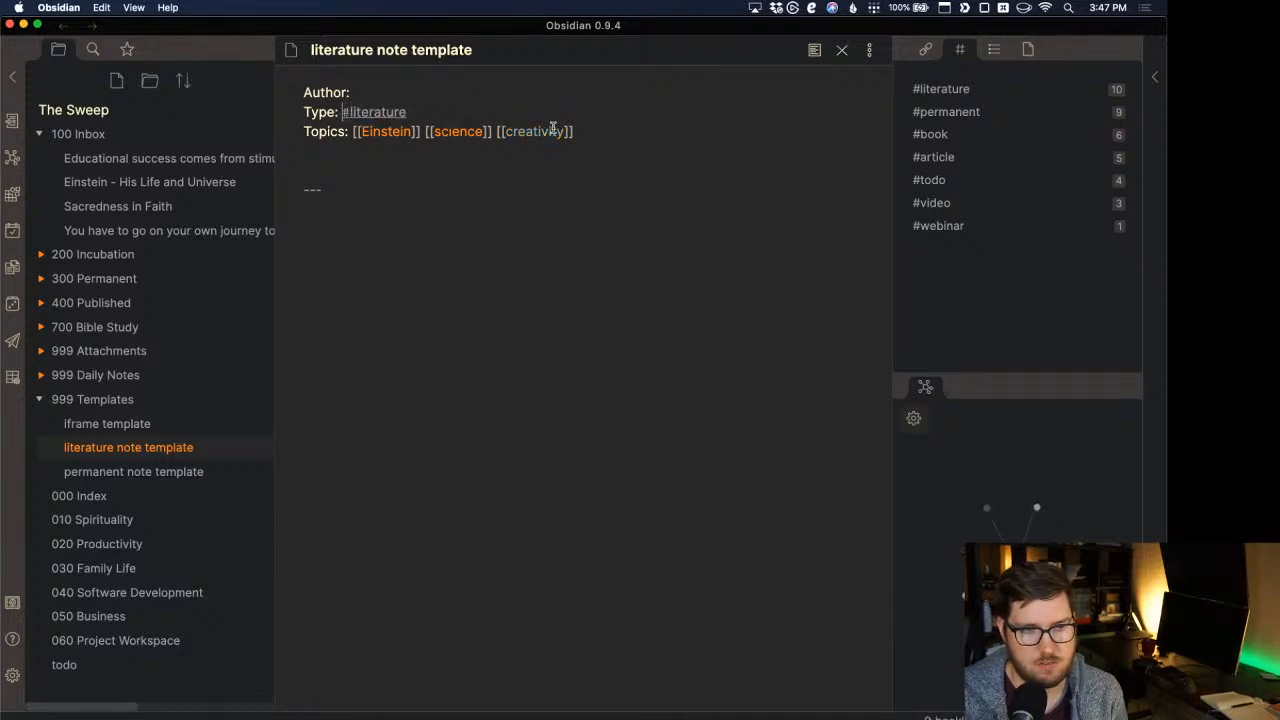
drag(574, 131, 353, 134)
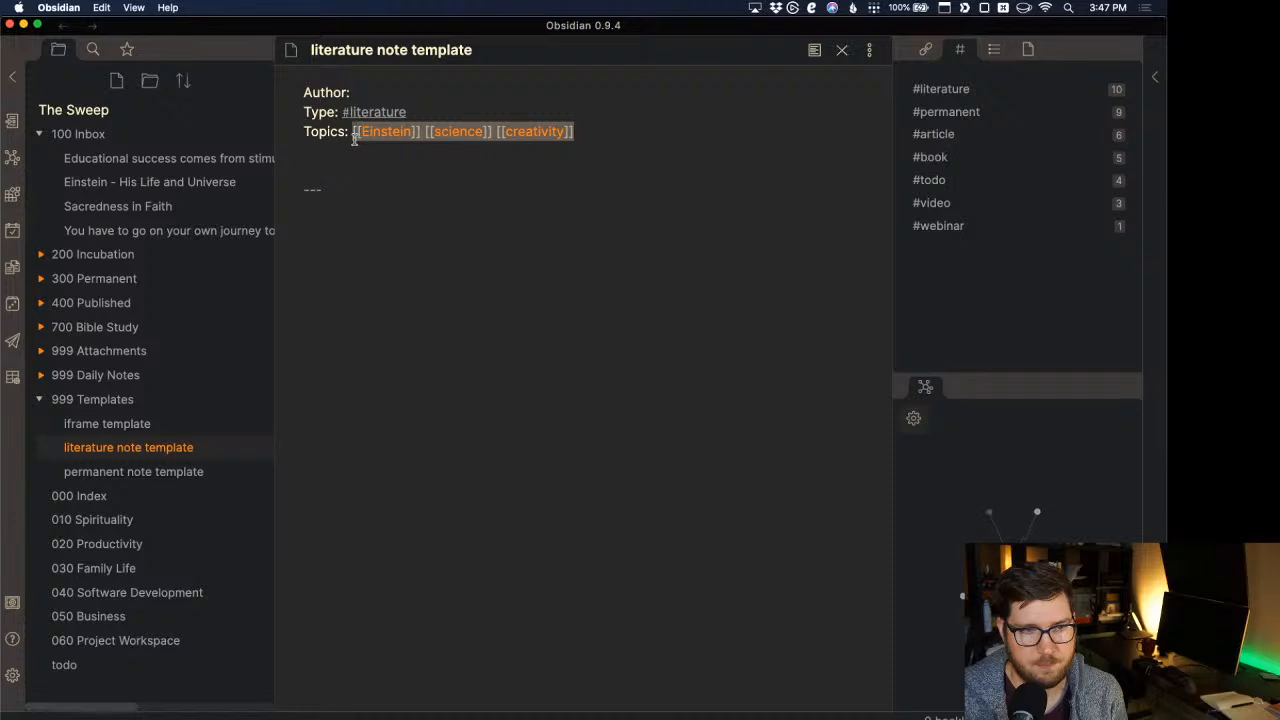
key(BackSpace)
click(337, 164)
key(BackSpace)
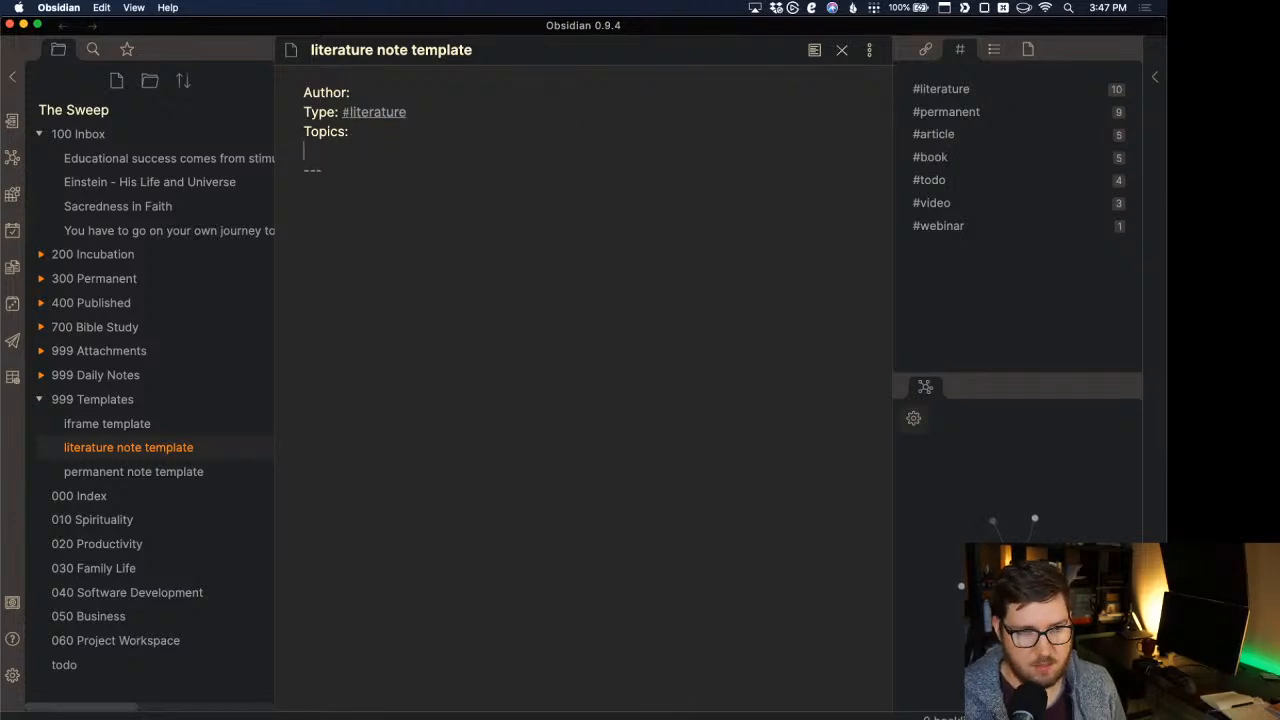
Add an empty # heading marker two lines below the divider in the literature note template.
click(355, 178)
key(Return)
key(Return)
text(#)
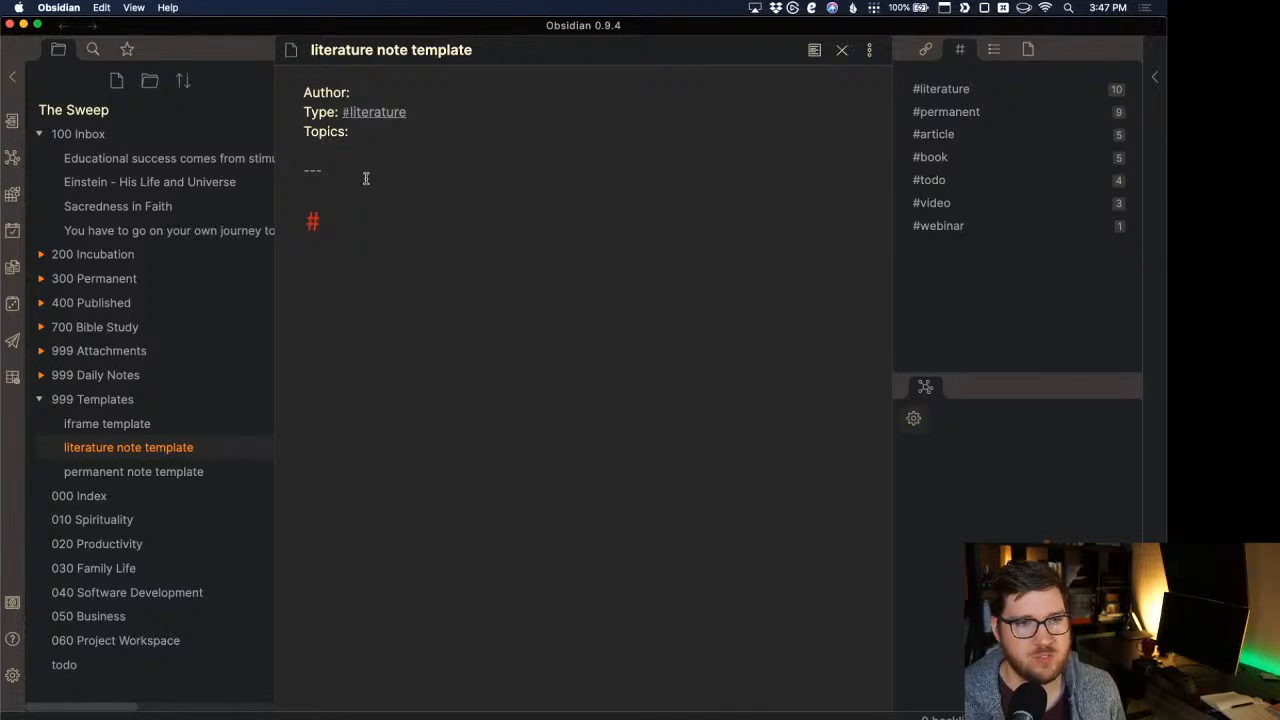
click(370, 89)
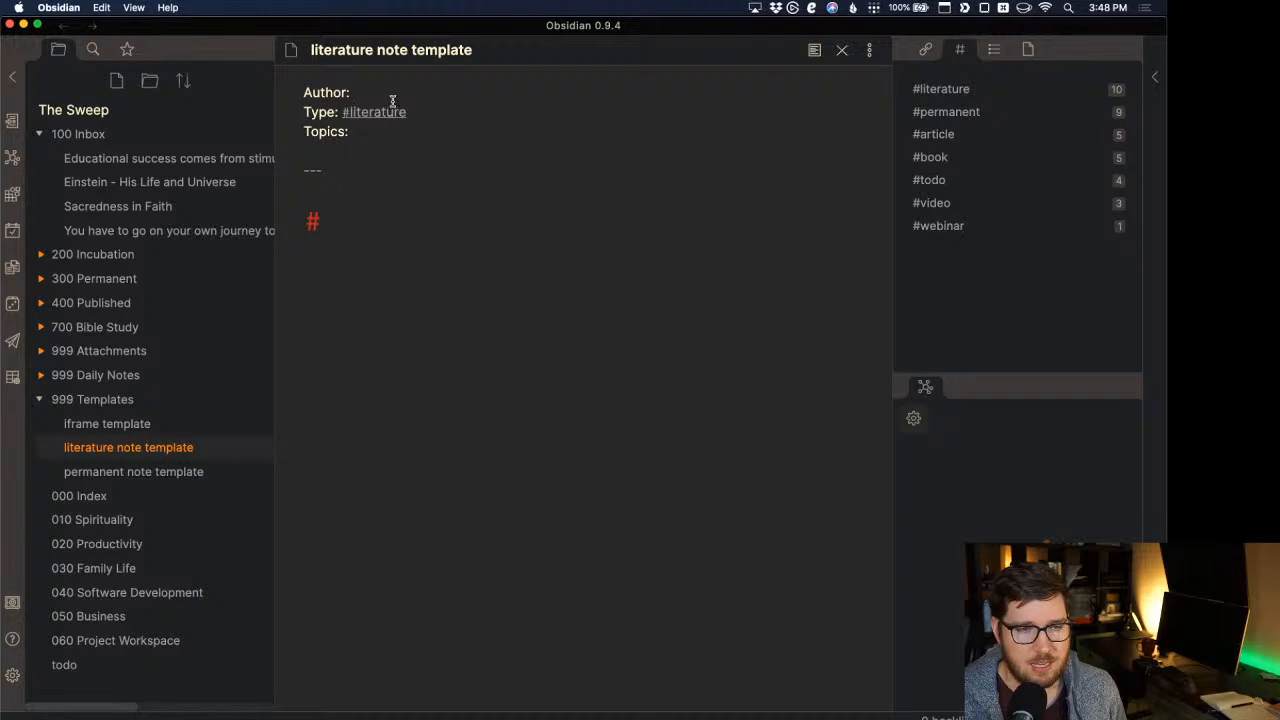
Open the Einstein note and examine its metadata block, heading, body notes and linked ideas as a literature note example.
click(230, 183)
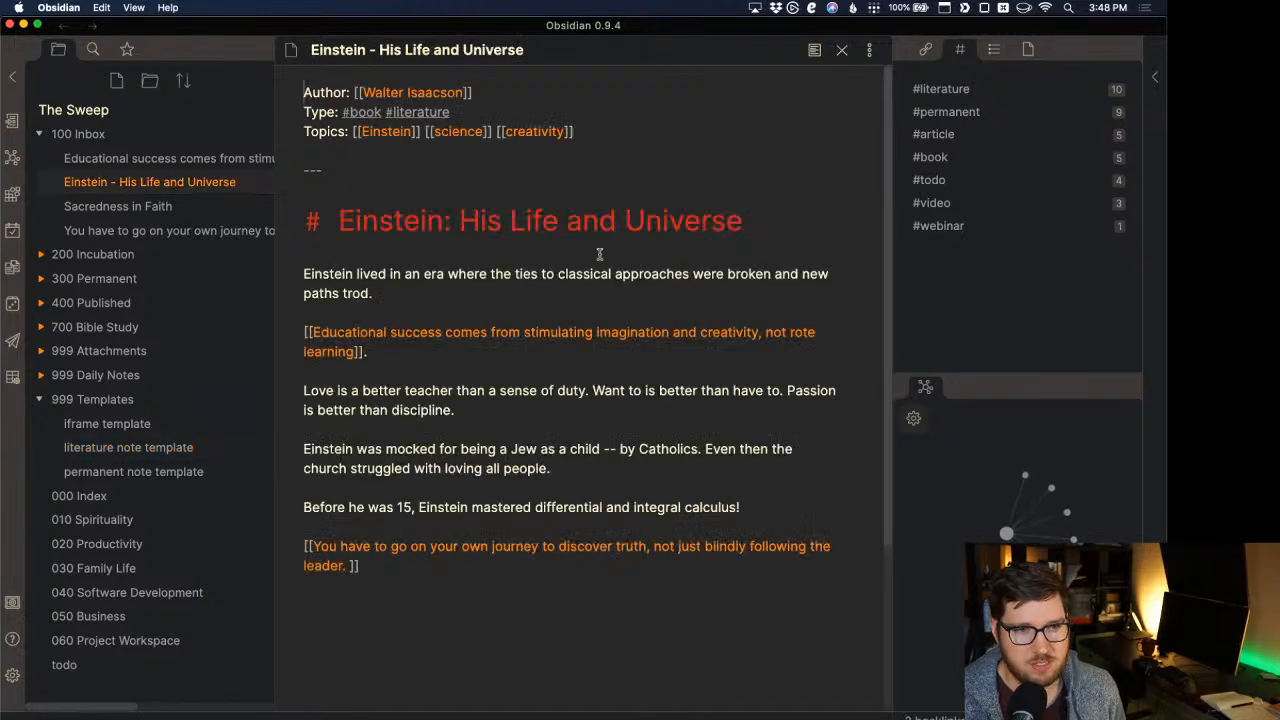
drag(305, 92, 760, 231)
drag(304, 273, 506, 573)
drag(338, 215, 563, 566)
click(544, 576)
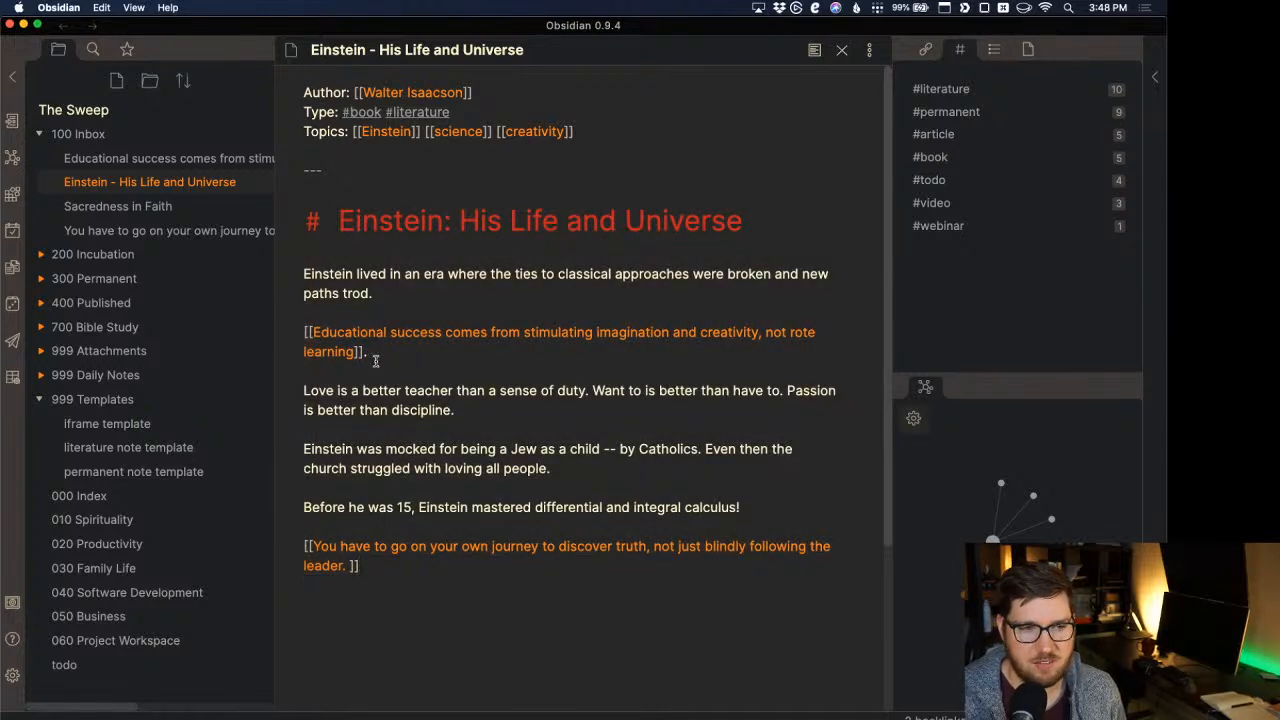
drag(372, 353, 308, 333)
click(404, 296)
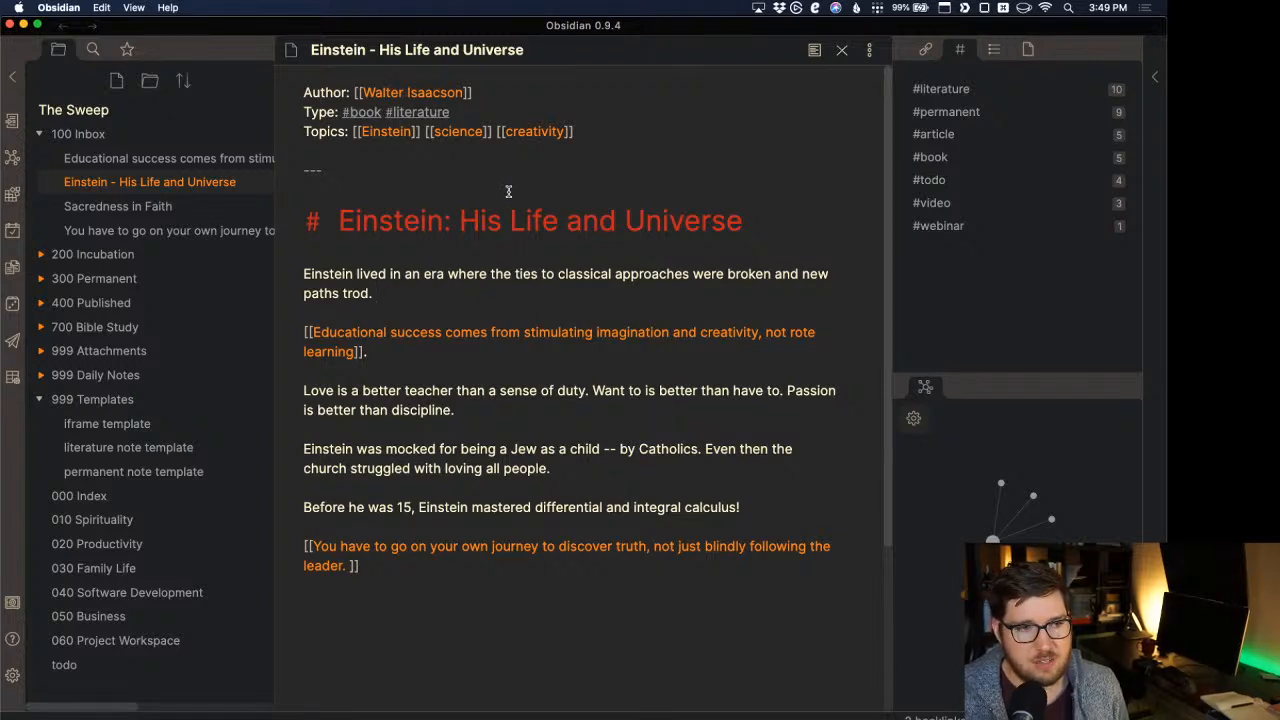
Collapse the 100 Inbox folder while keeping the Einstein note open.
click(42, 135)
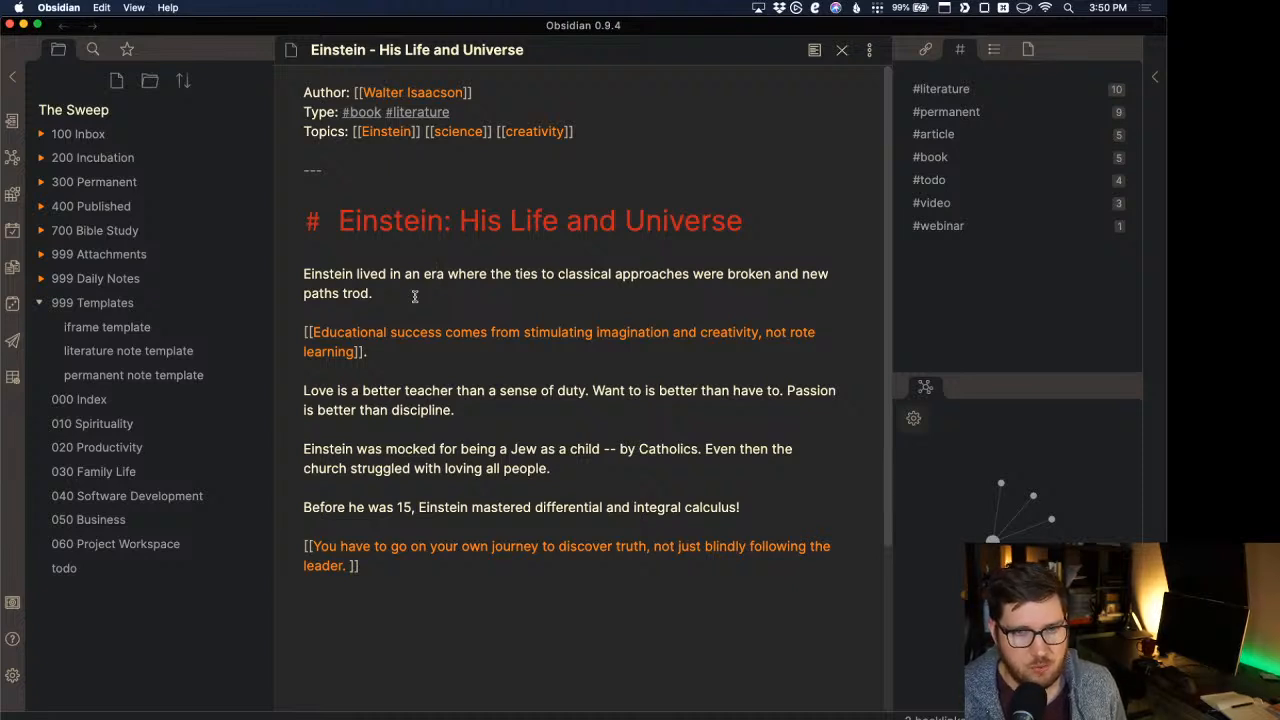
click(526, 221)
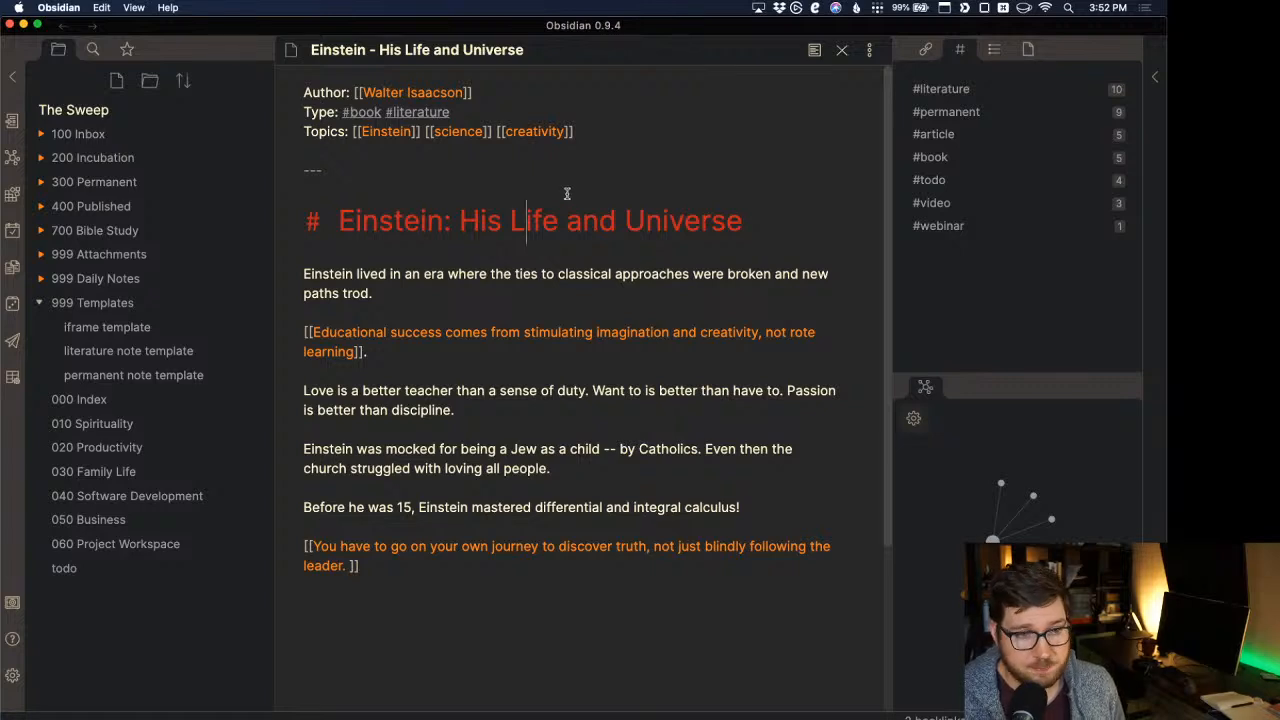
click(566, 190)
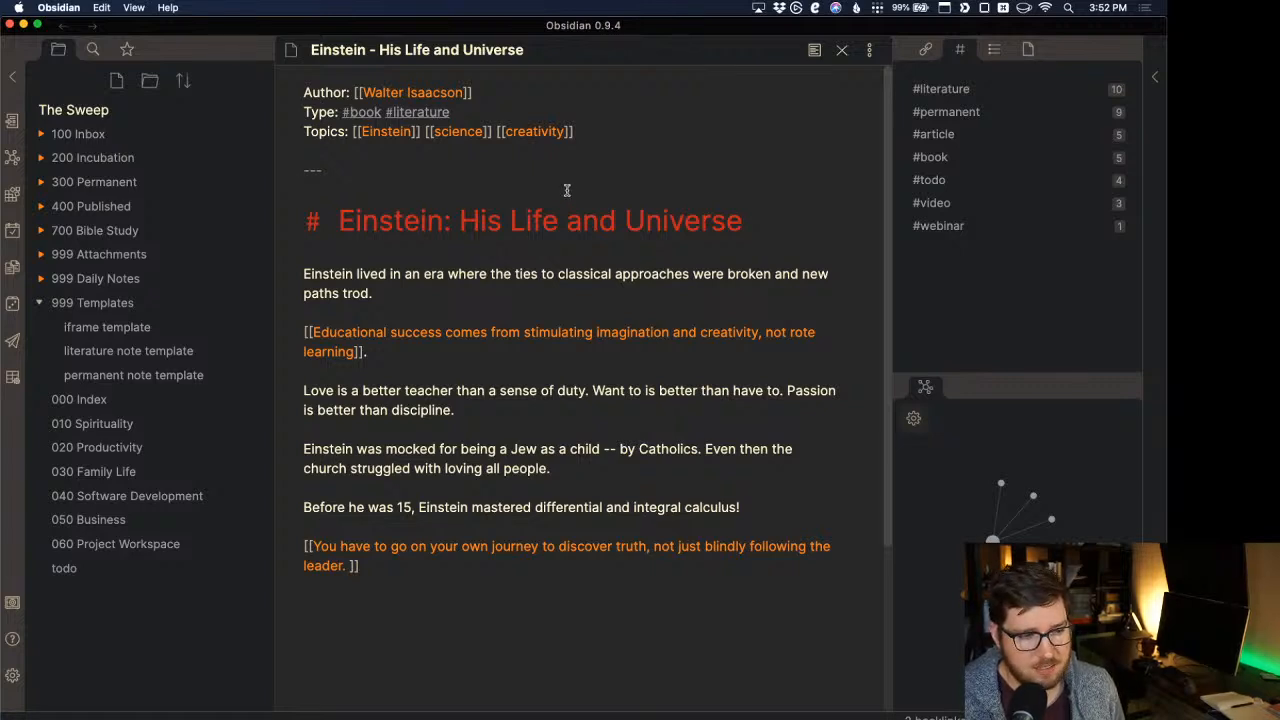
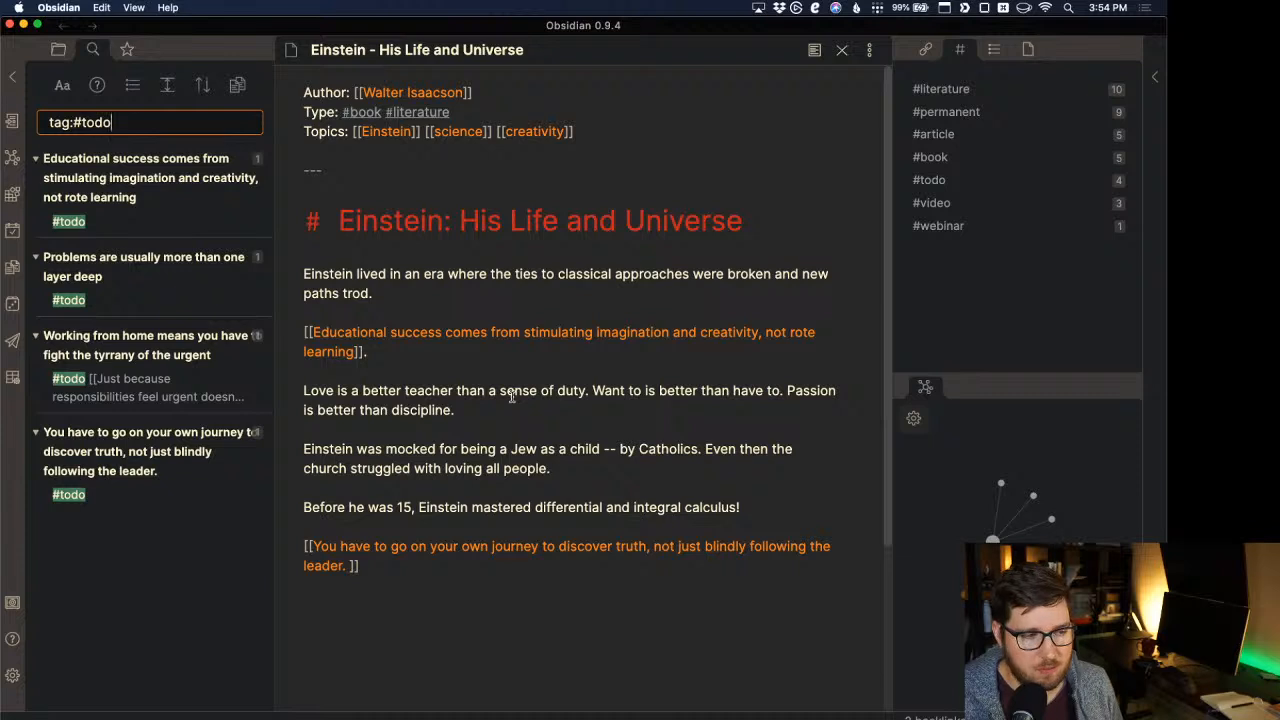
Open the #todo result about working from home and create the note linked as "Just because responsibilities feel urgent doesn't mean they are".
click(465, 192)
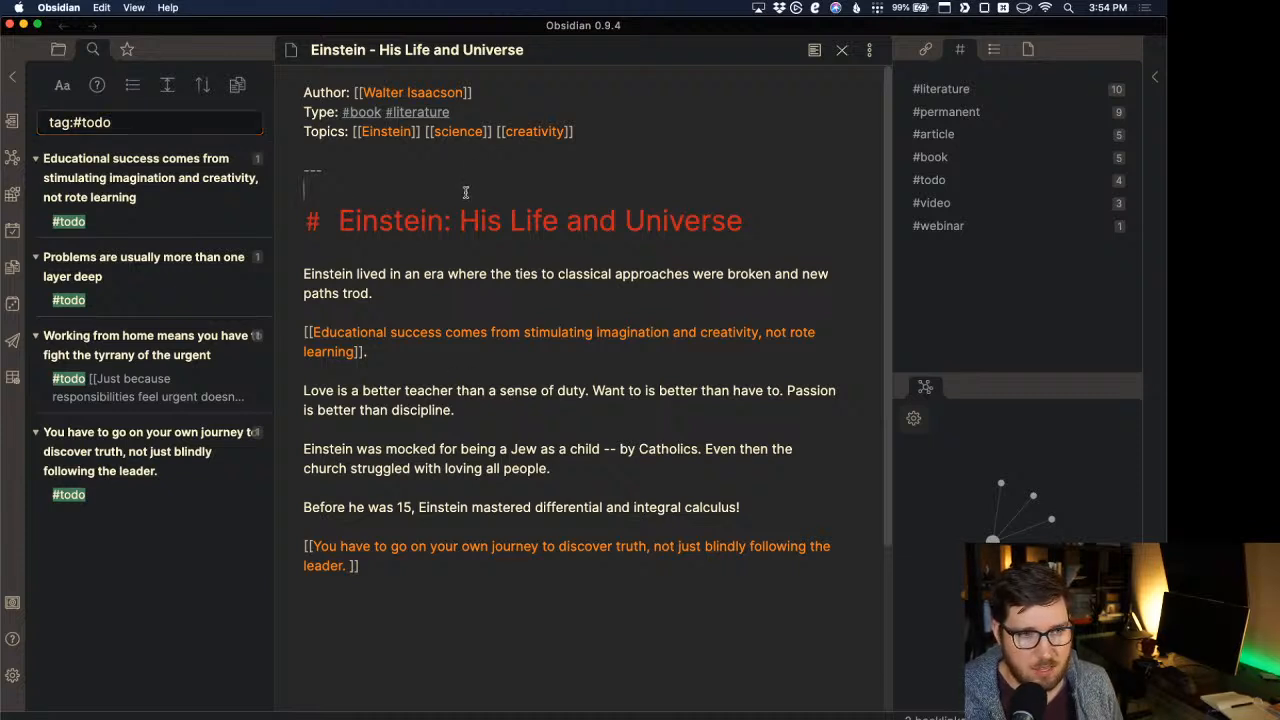
click(133, 357)
click(498, 148)
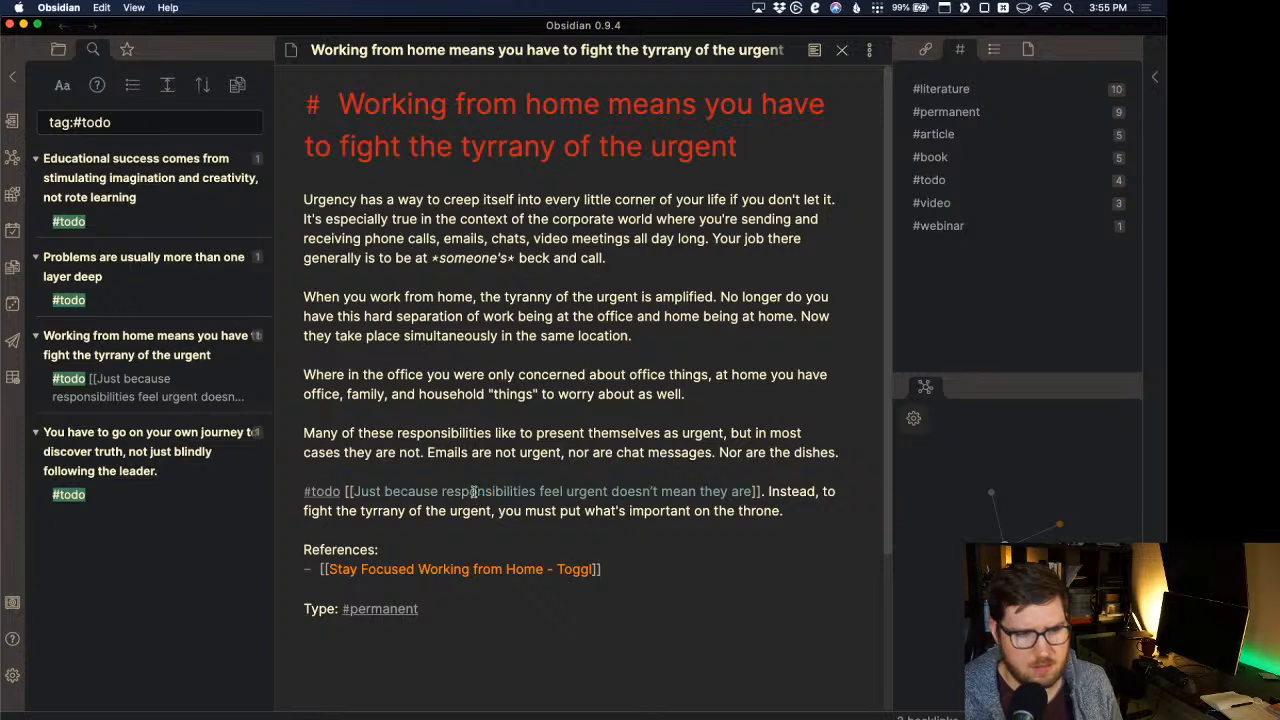
click(404, 494)
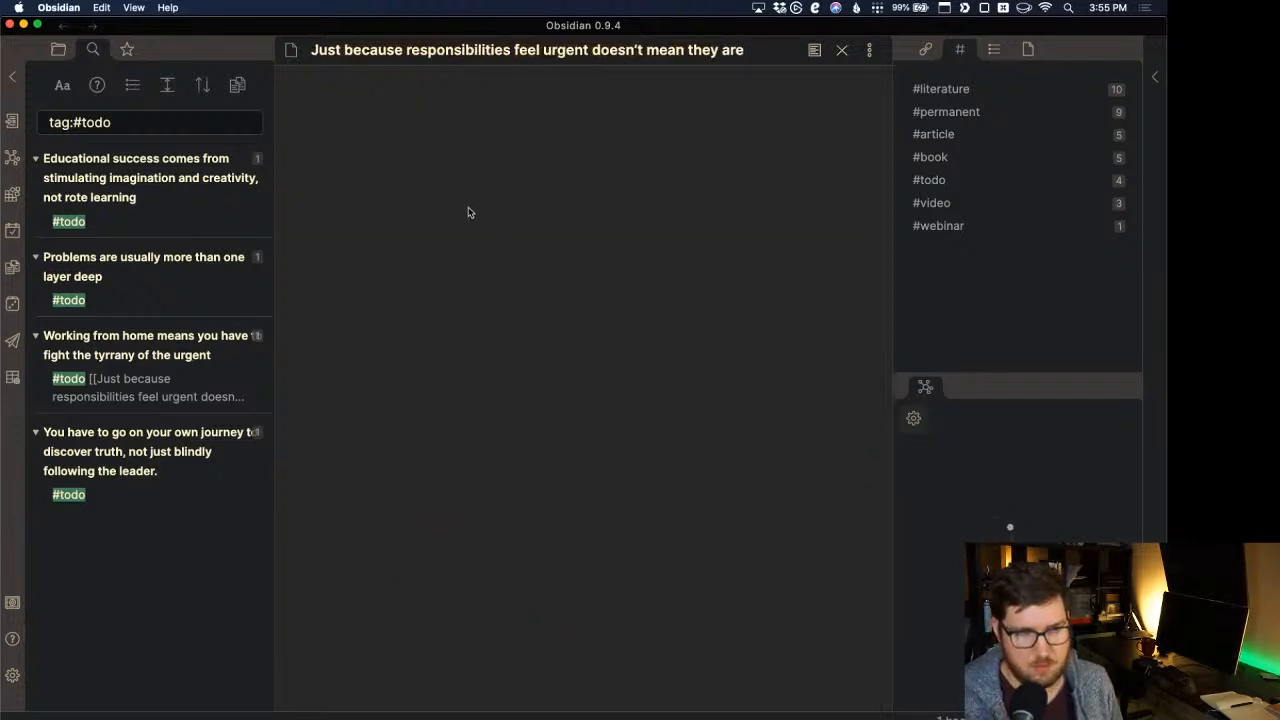
Insert the permanent note template into the empty "Just because responsibilities feel urgent" note and place the cursor above the divider.
key(super+p)
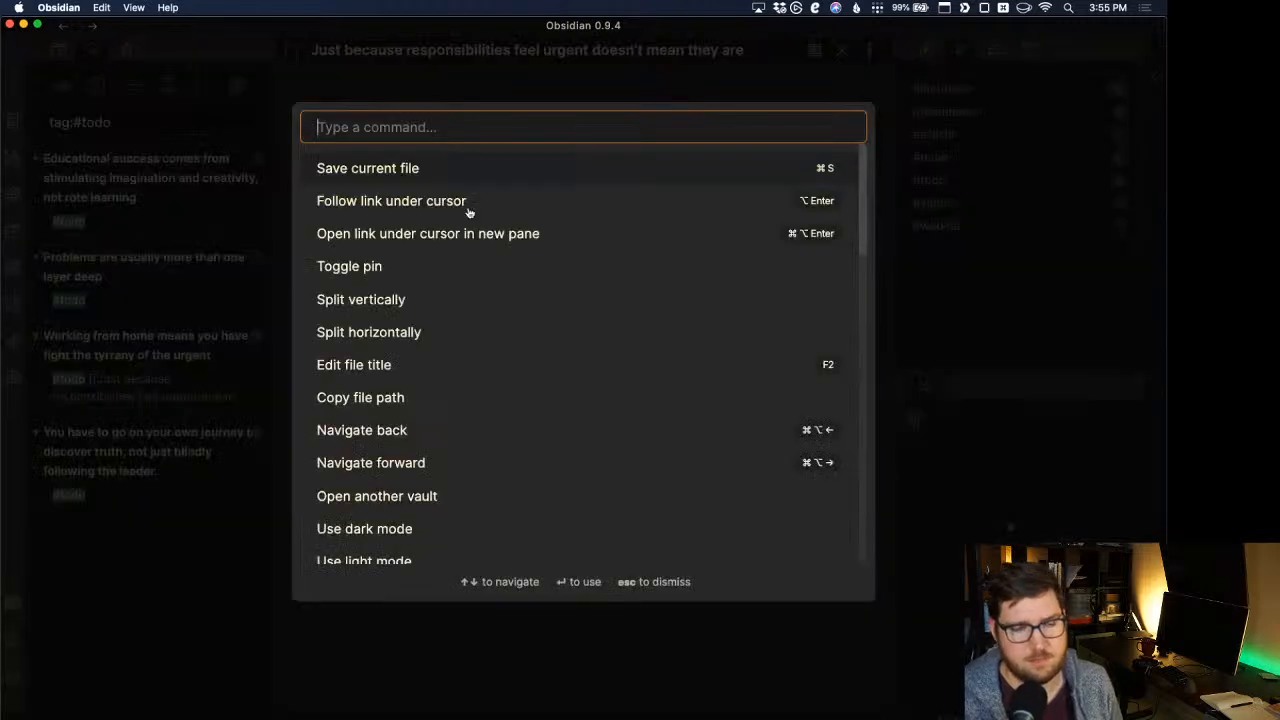
text(load)
key(BackSpace)
key(BackSpace)
key(BackSpace)
key(BackSpace)
text(templ)
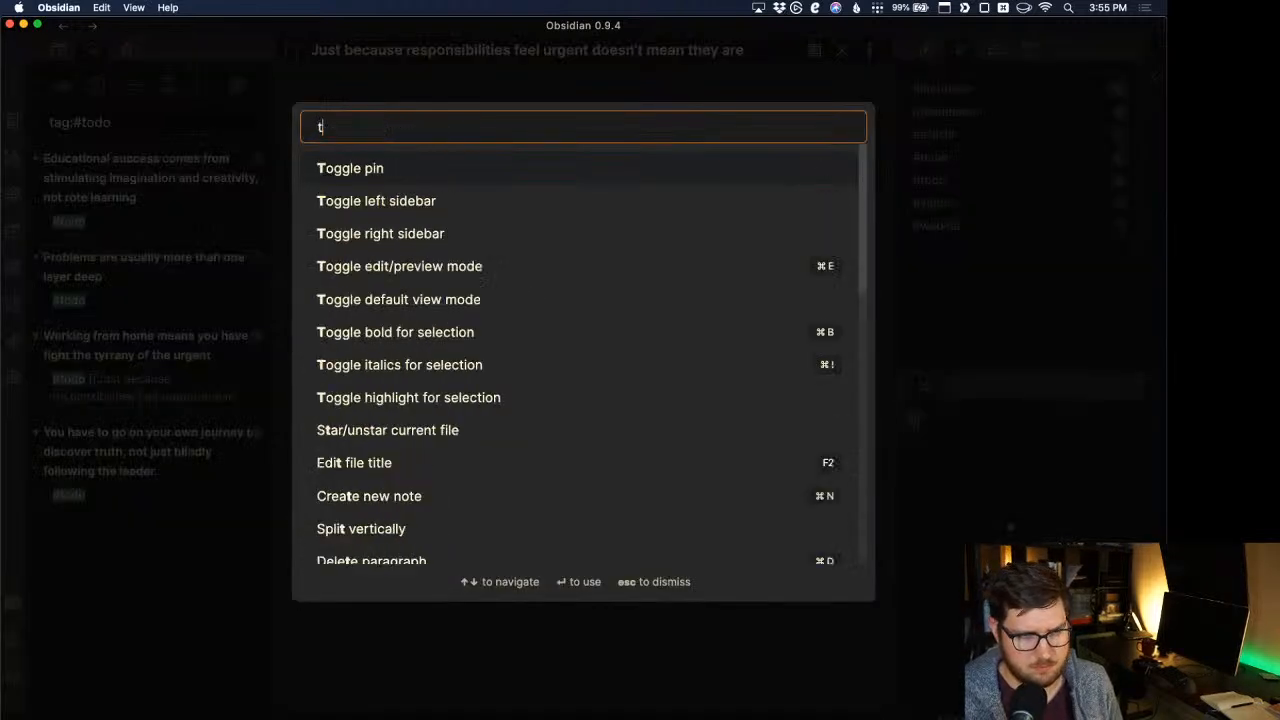
key(Return)
key(Down)
key(Down)
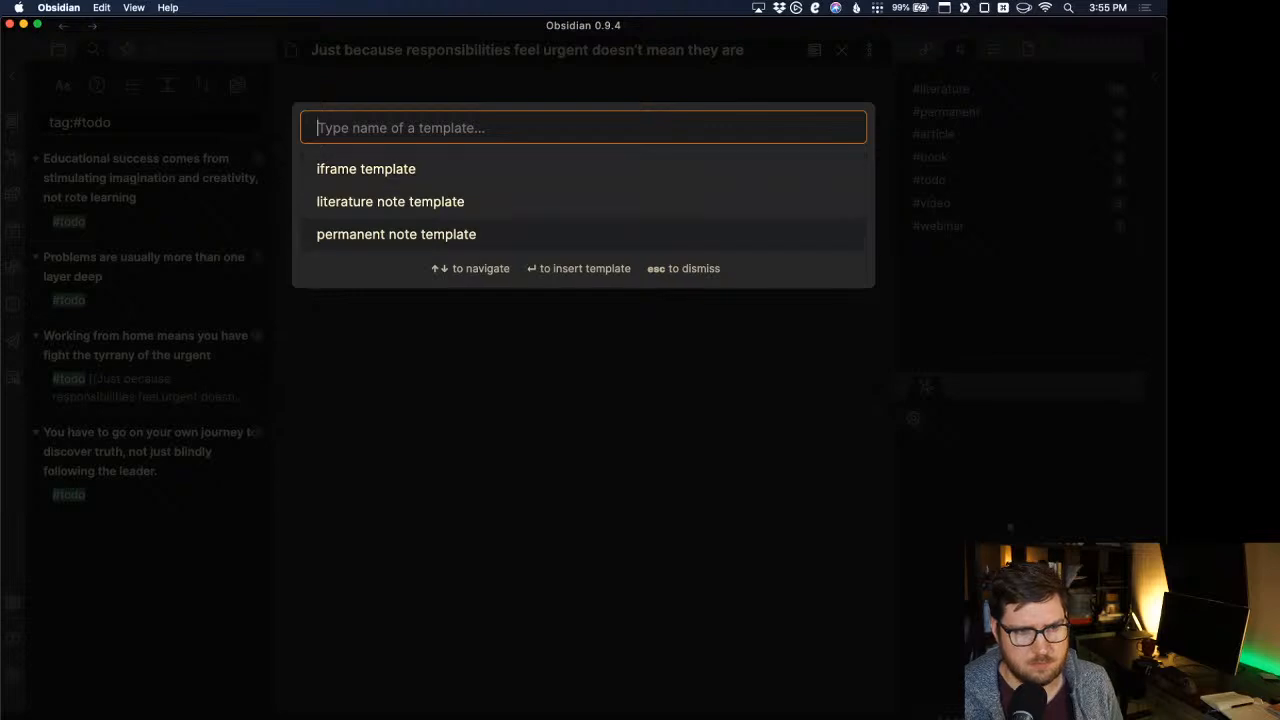
key(Return)
key(Up)
key(Up)
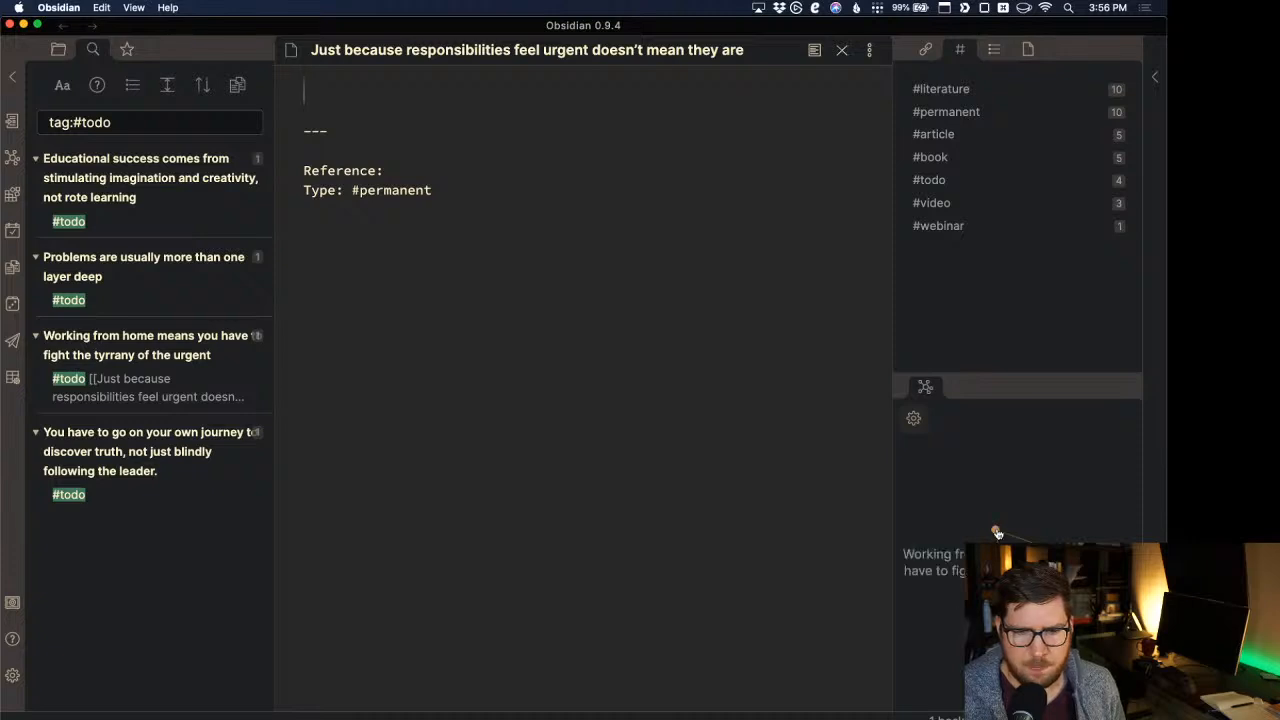
Review the linked working-from-home note and its Toggl literature source, and return to the "Just because responsibilities feel urgent" note.
click(996, 532)
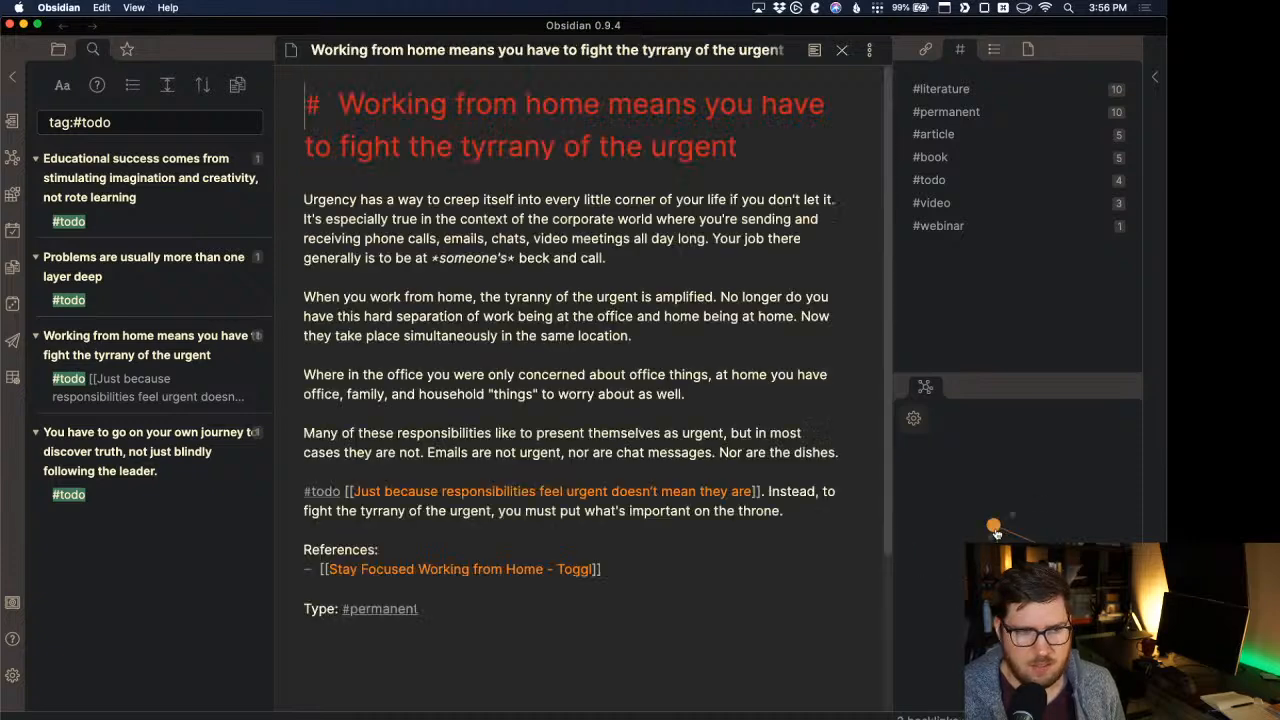
click(505, 492)
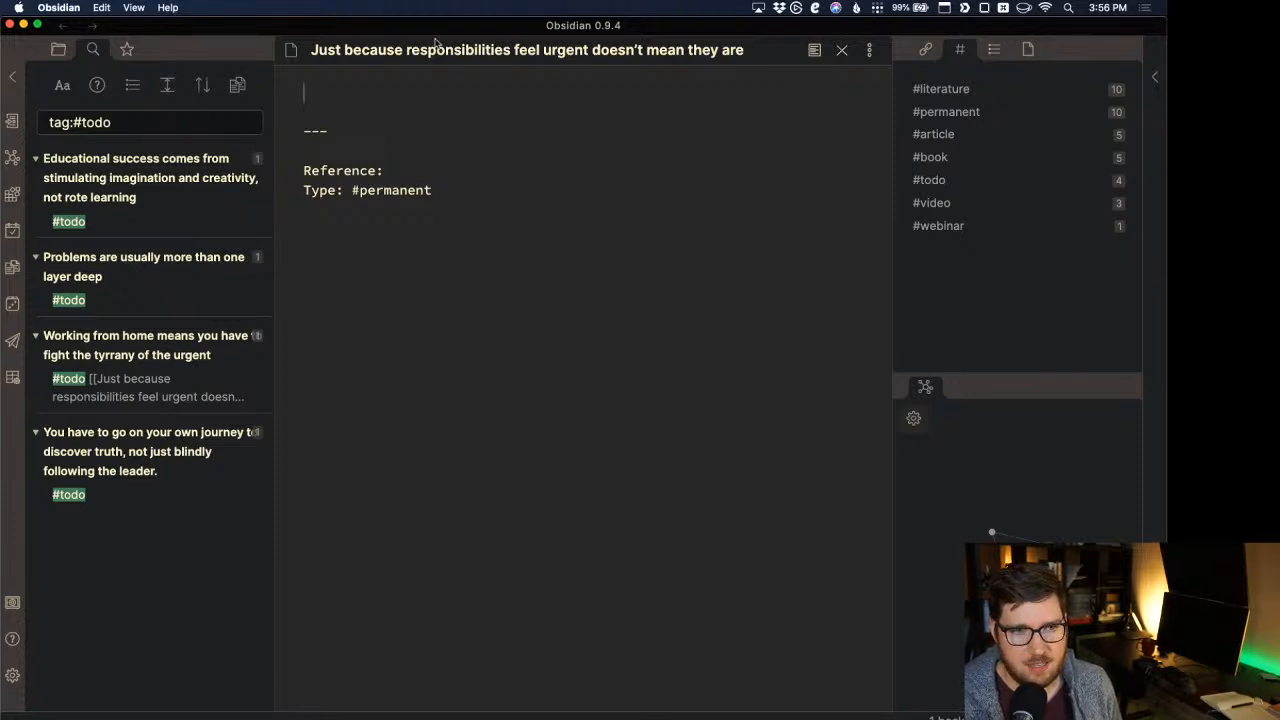
key(alt+super+Left)
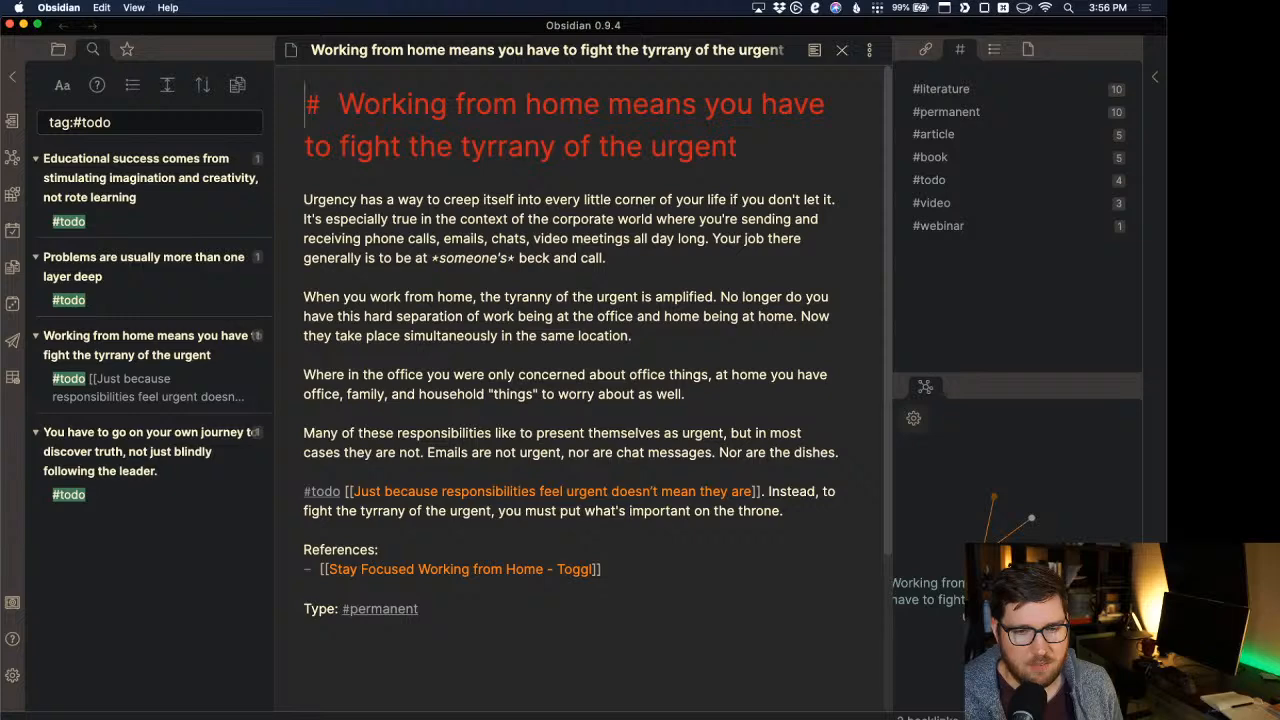
click(1033, 521)
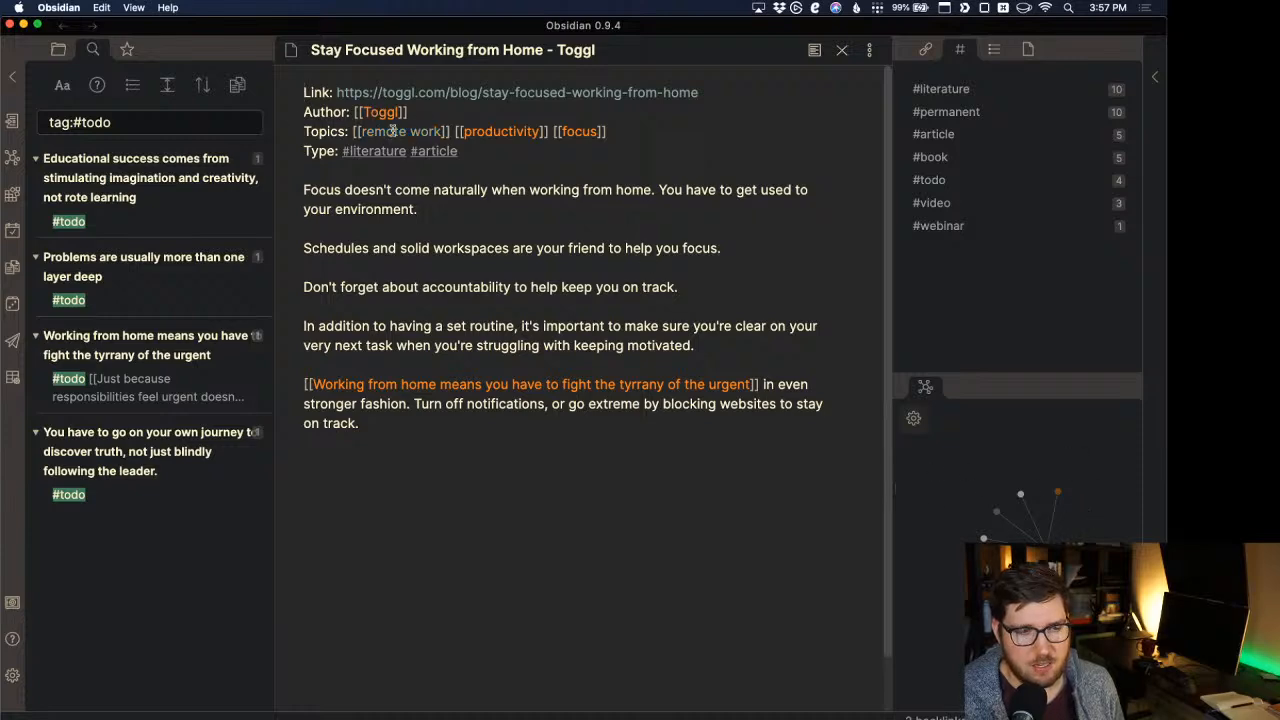
key(super+alt+Left)
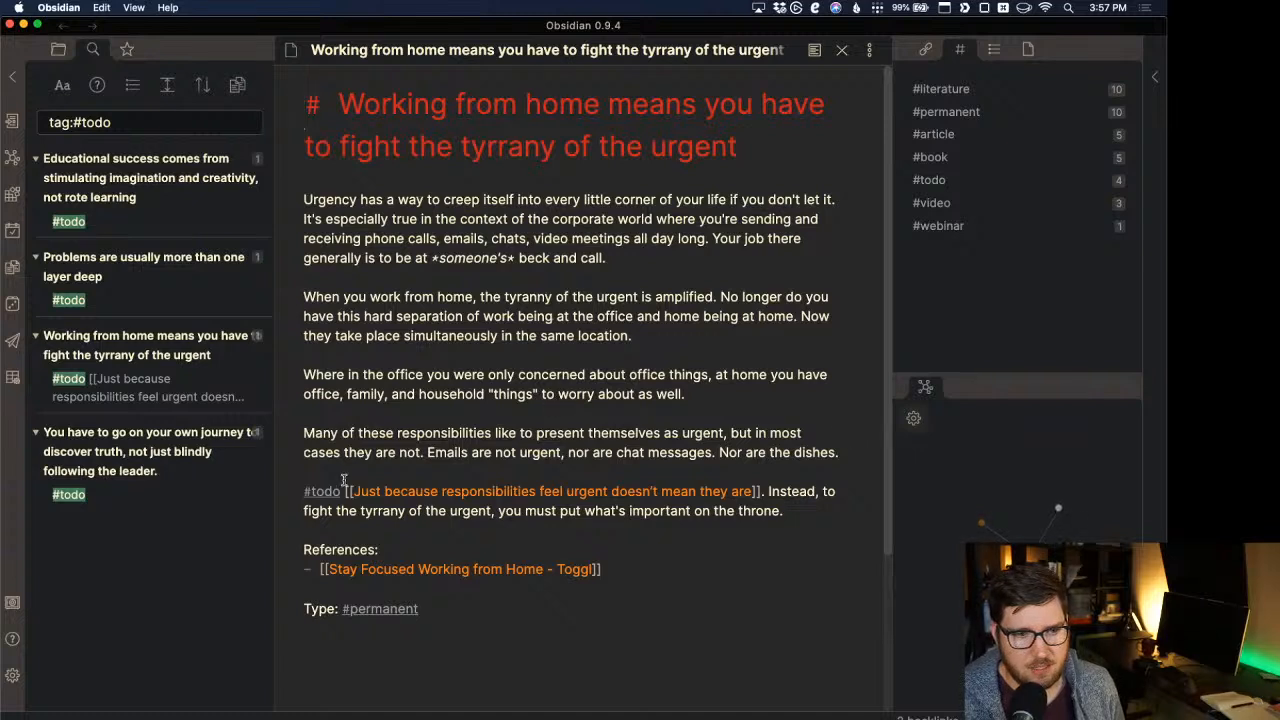
super+click(428, 496)
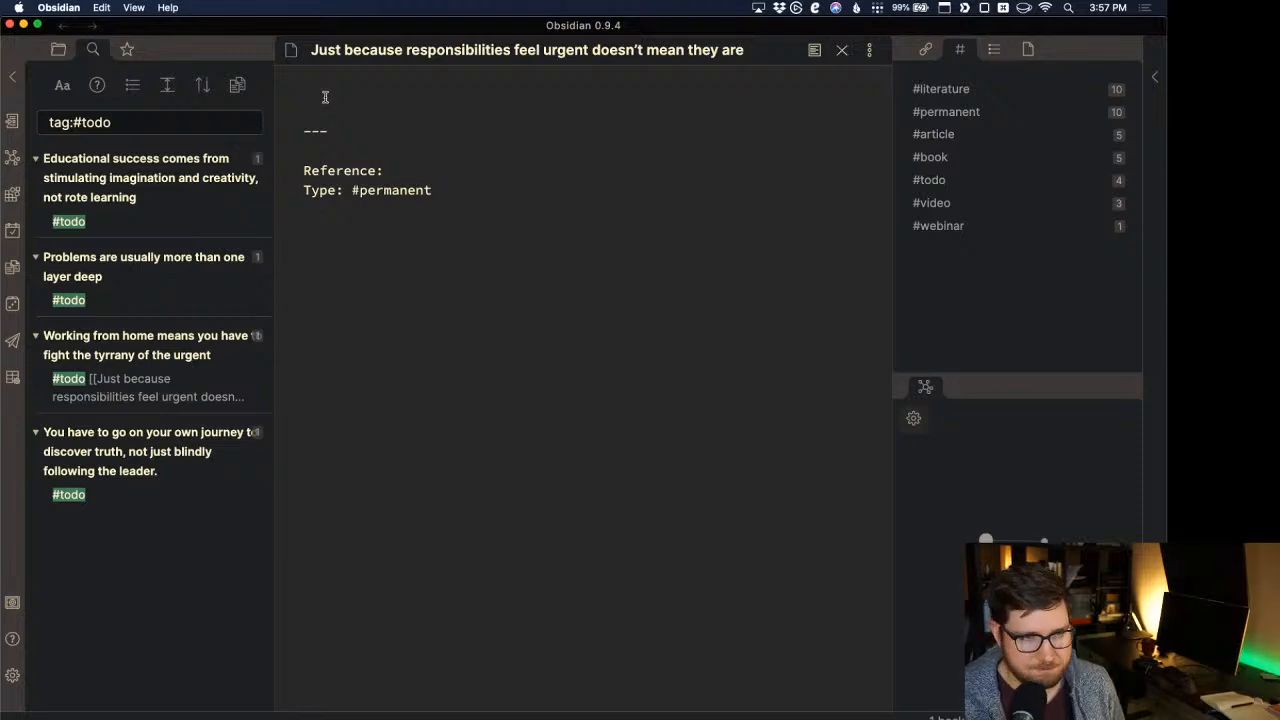
Fill in the note's Reference field with a link to "Stay Focused Working from Home - Toggl".
click(411, 173)
text([[toggl)
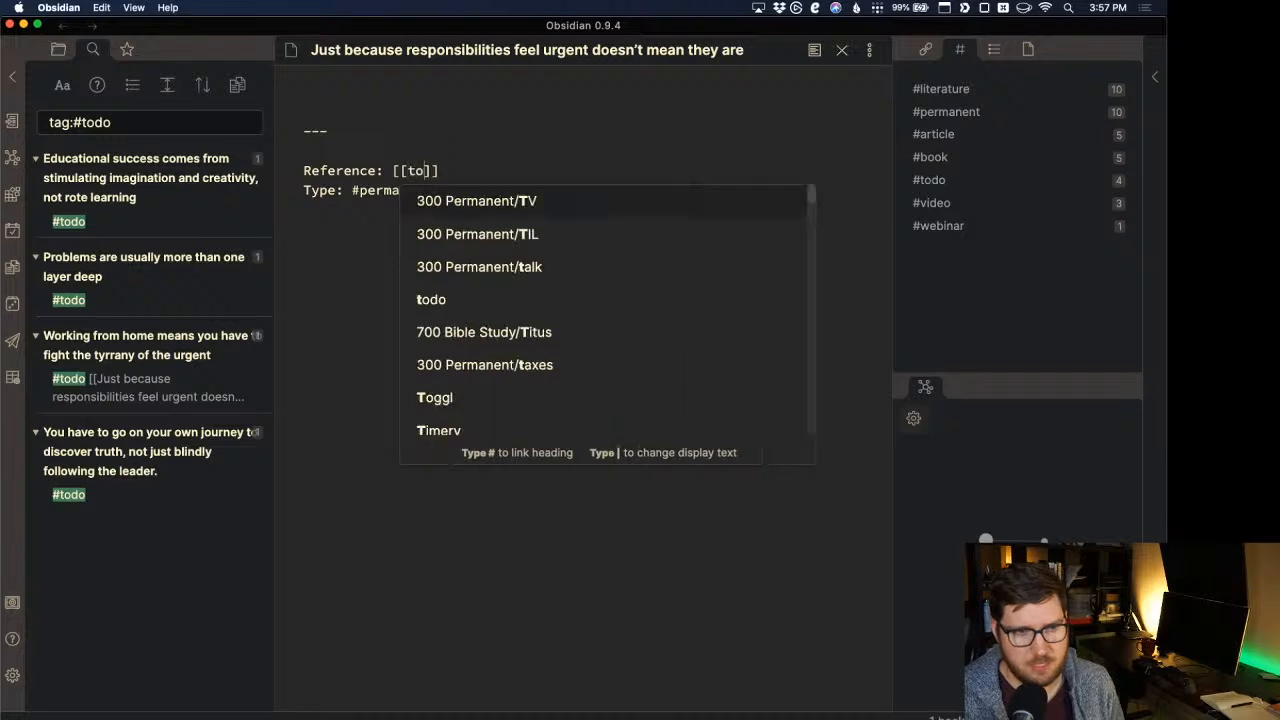
key(Down)
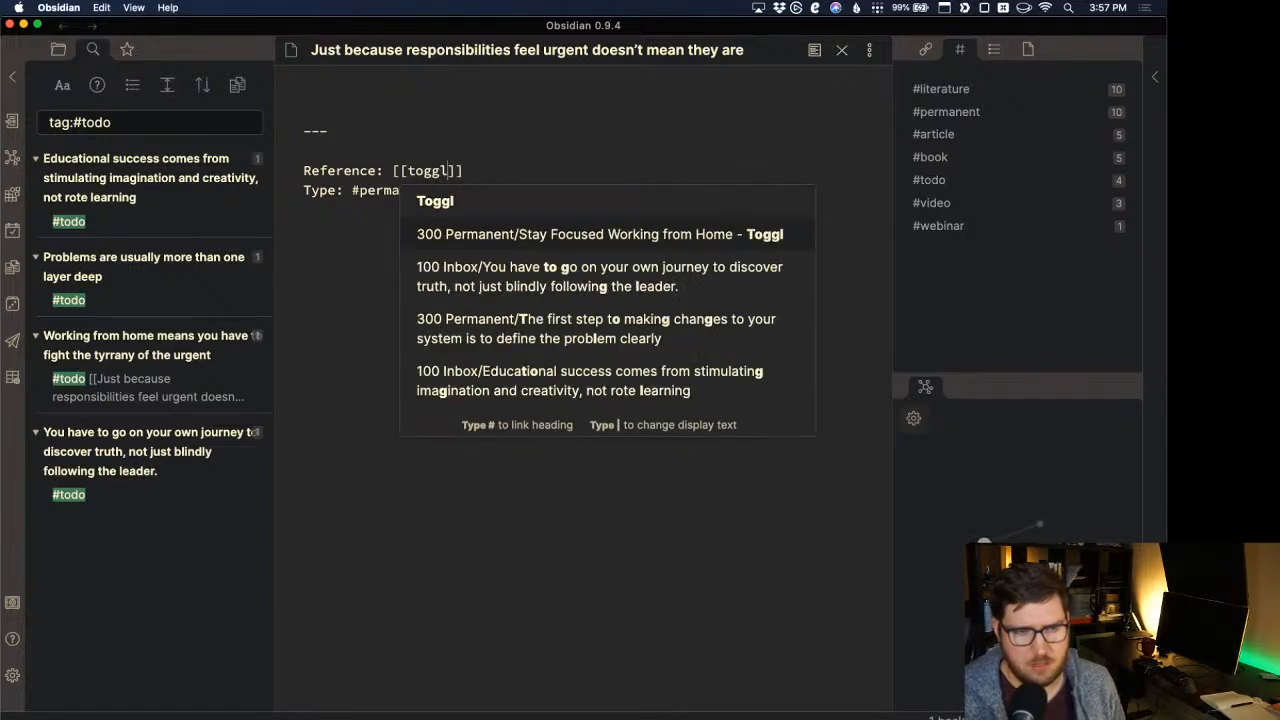
key(Return)
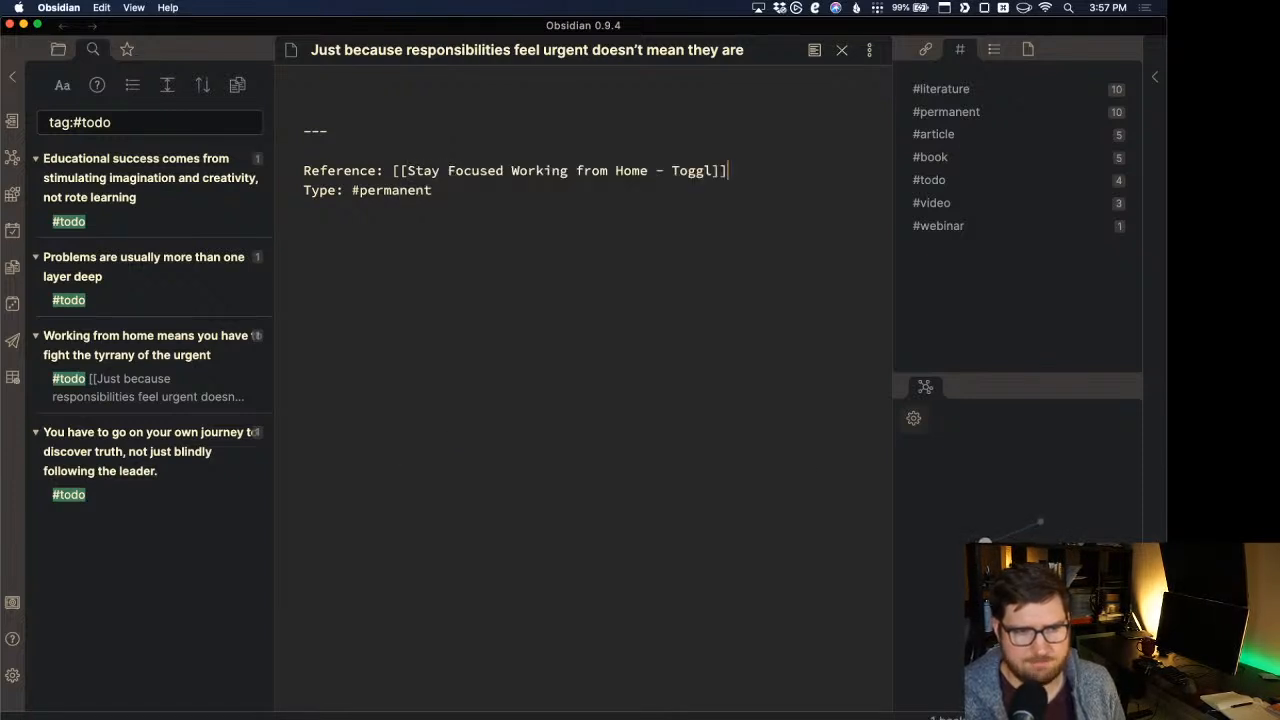
Above the divider, write "Sometimes we feel responsibilities are urgent because someone else puts pressure on us for them.".
click(341, 112)
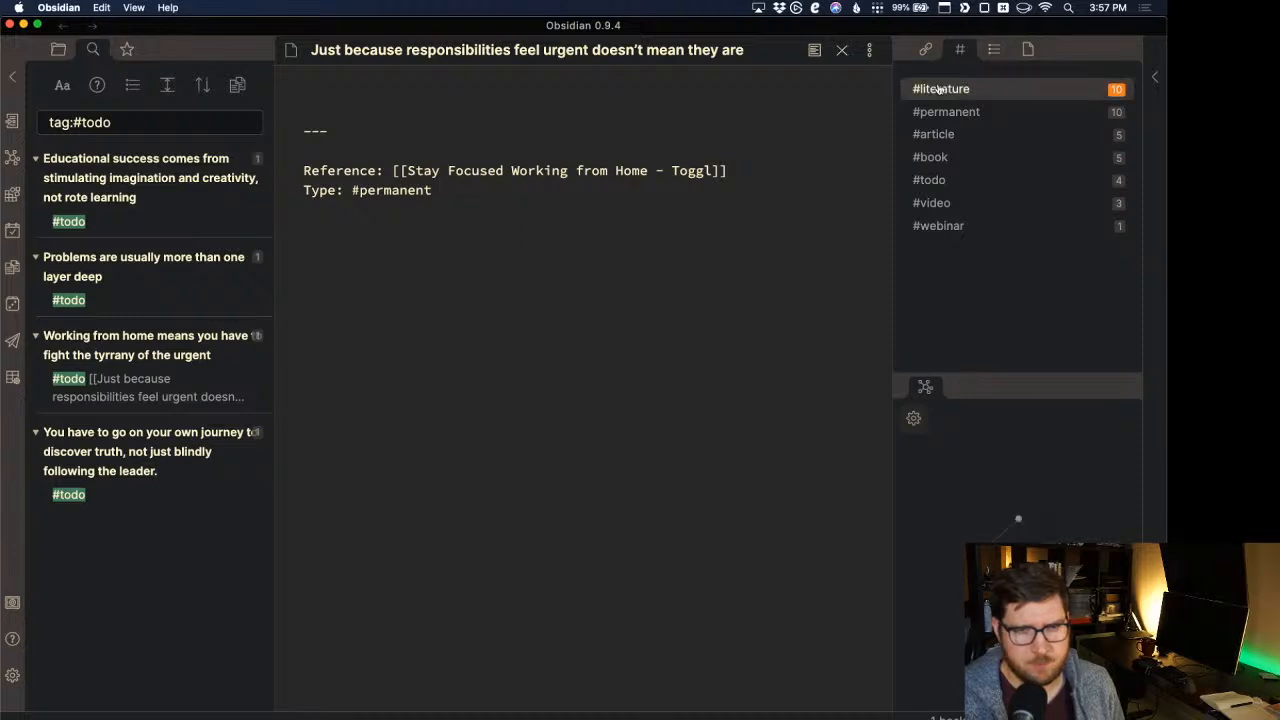
click(812, 50)
click(810, 52)
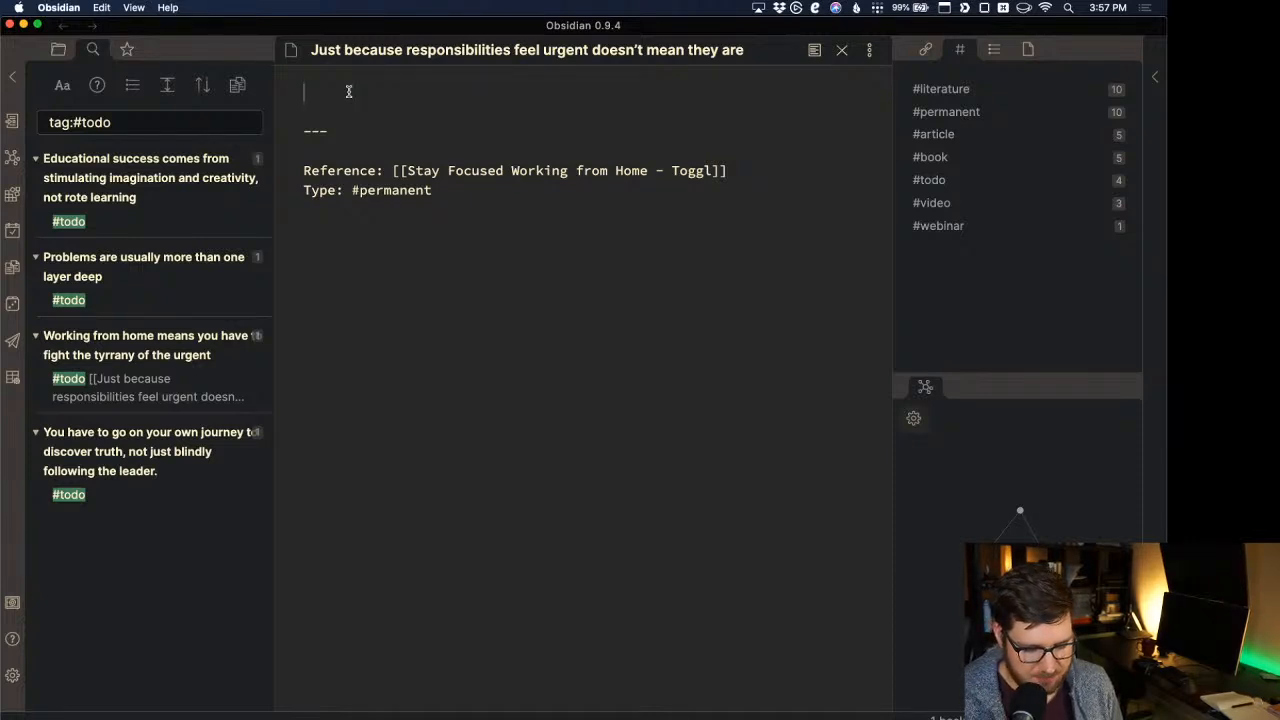
text(Some)
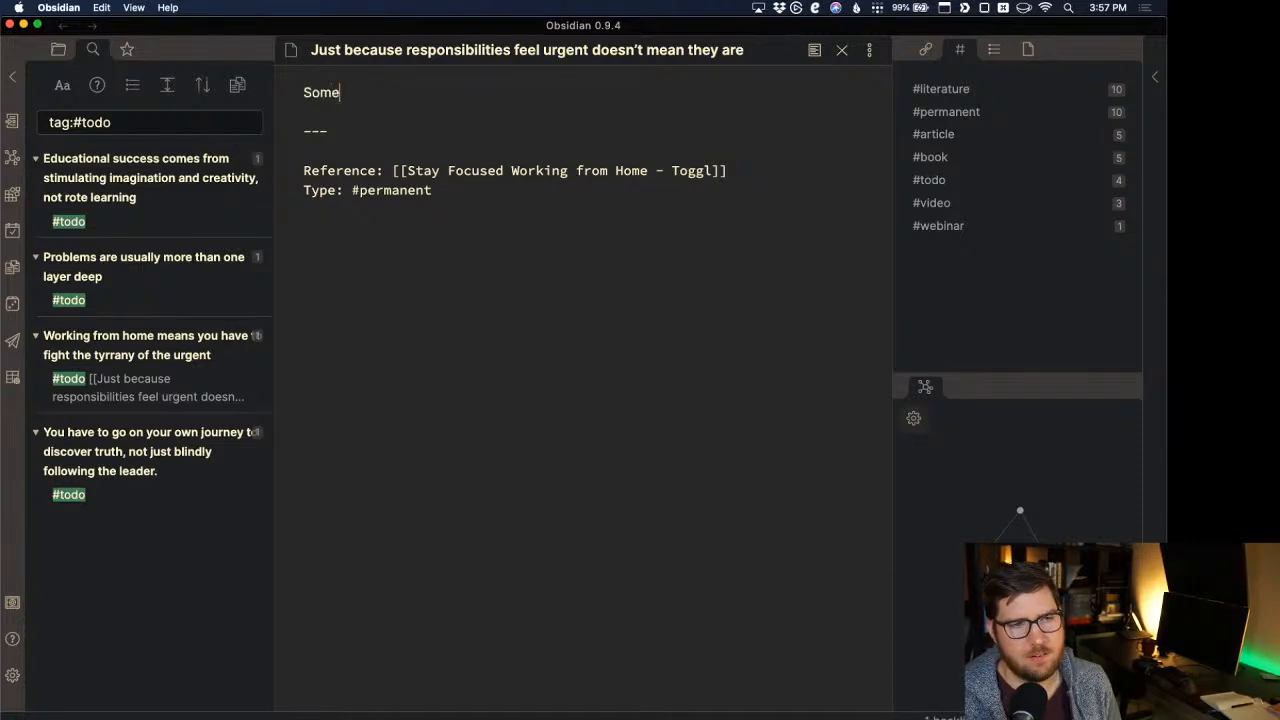
text(times we feel respo)
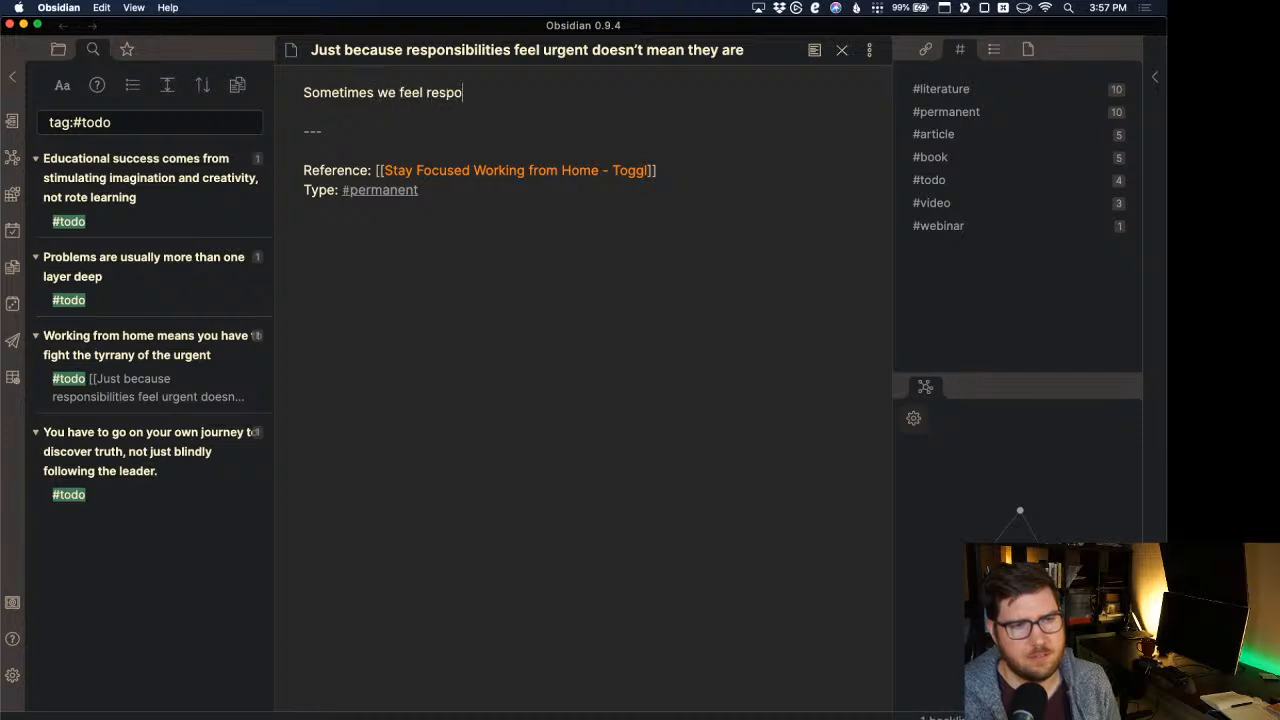
text(nsibilities are urgent)
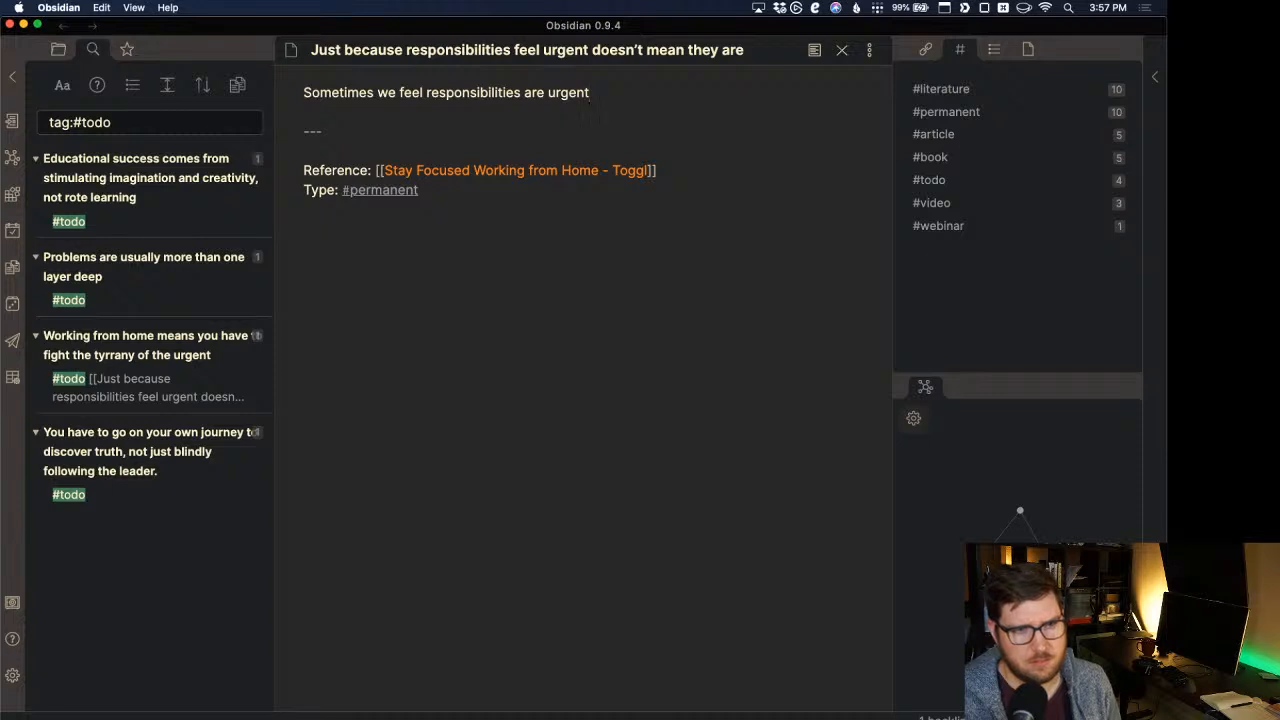
text(because so)
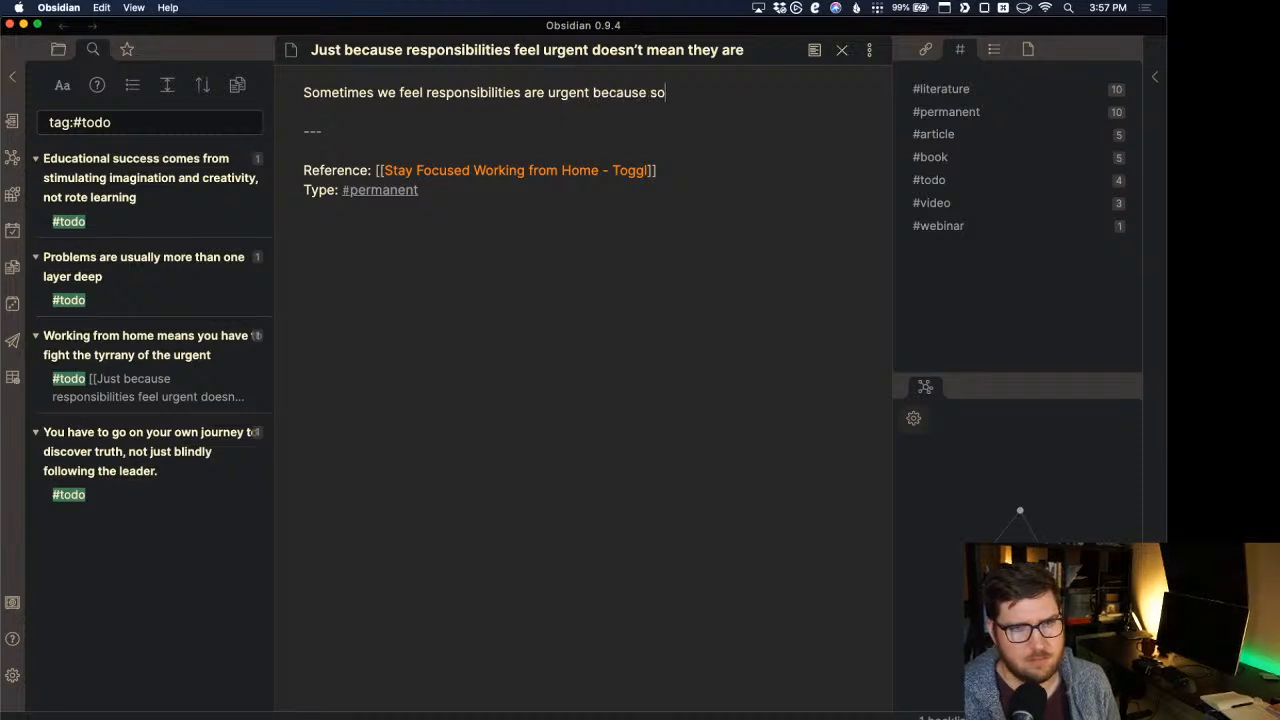
text(meone else puts the)
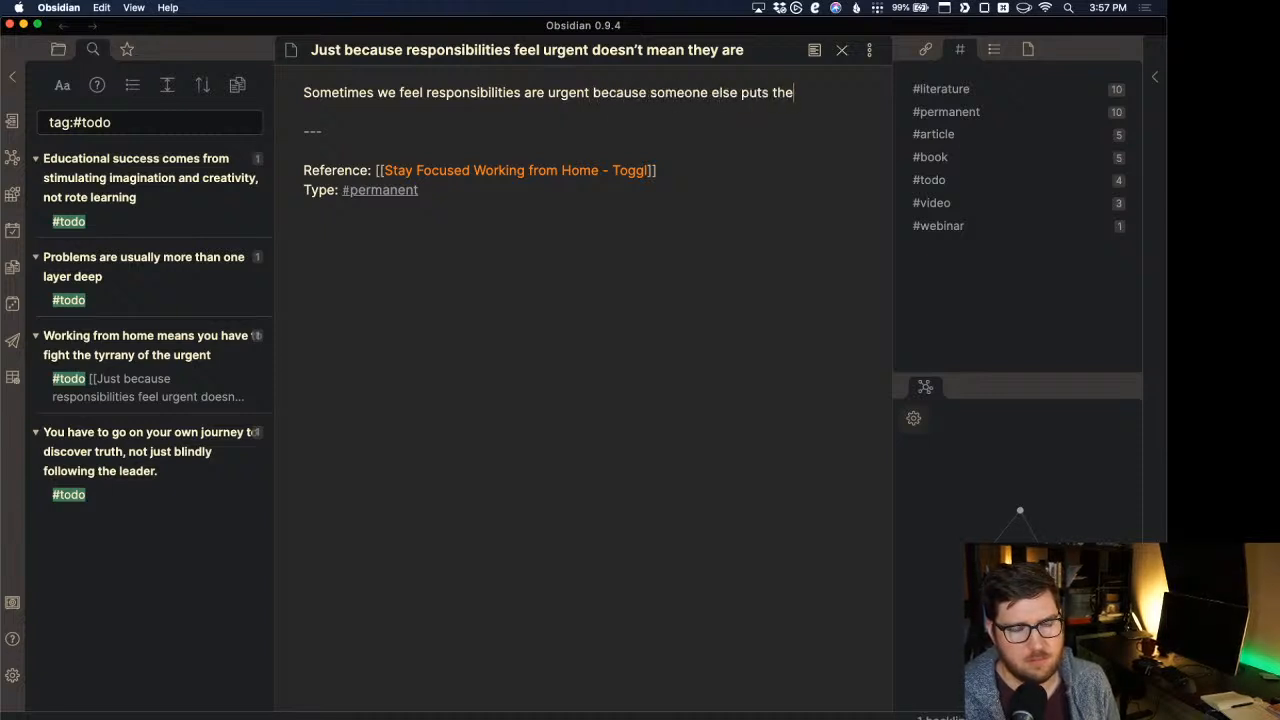
key(BackSpace)
key(BackSpace)
key(BackSpace)
text(pres)
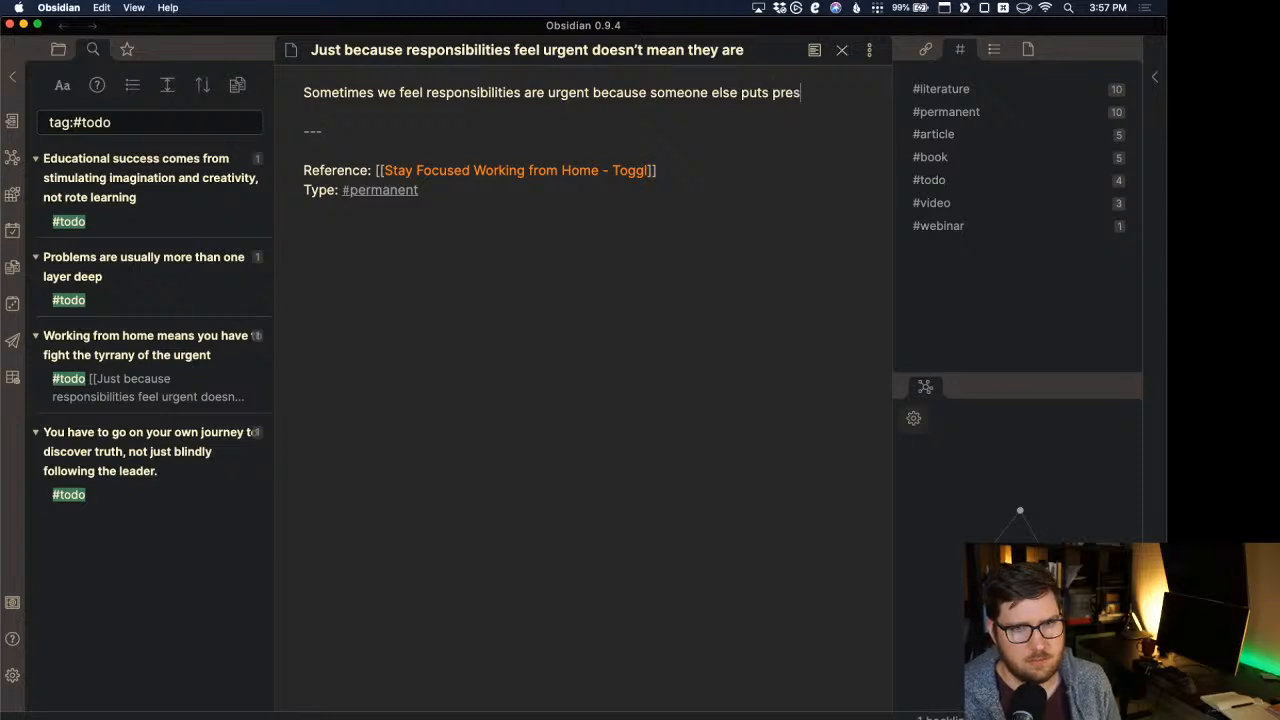
text(sure on us for th)
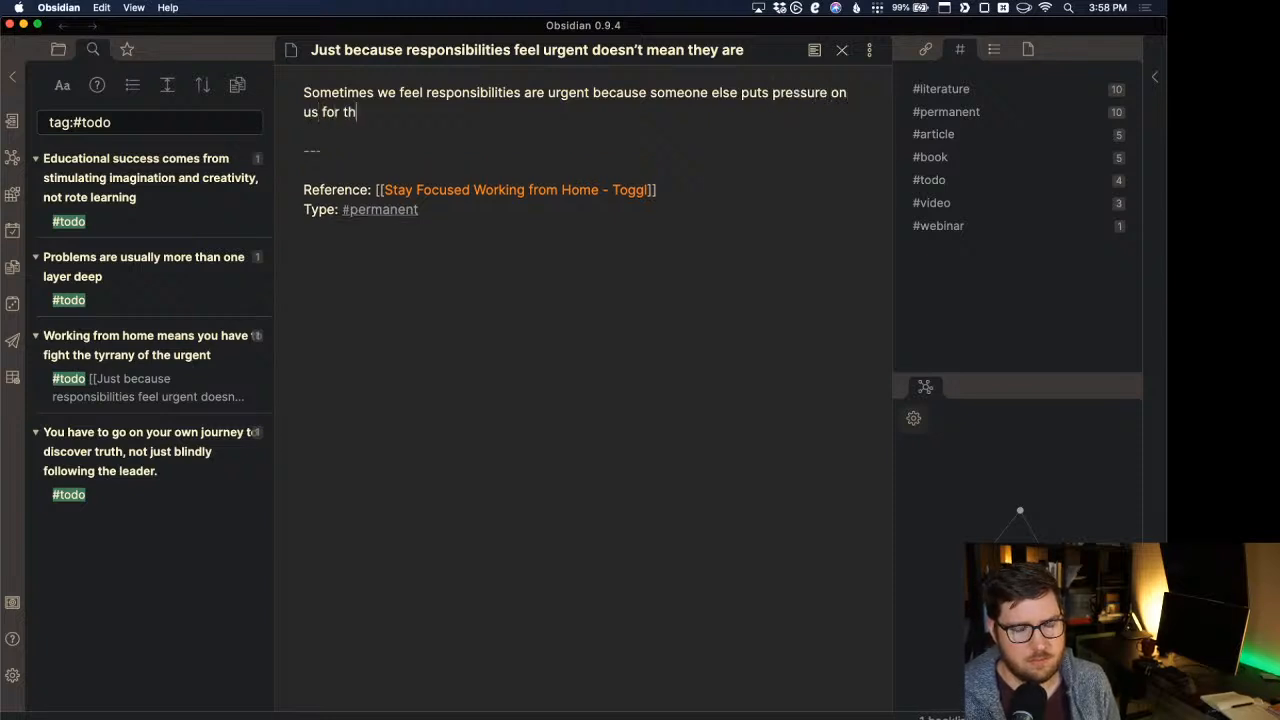
Continue the paragraph with "Or sometimes we put pressure on ourselves to accomplish something, giving a false sense of urgency.".
text(em. Or sometimes we p)
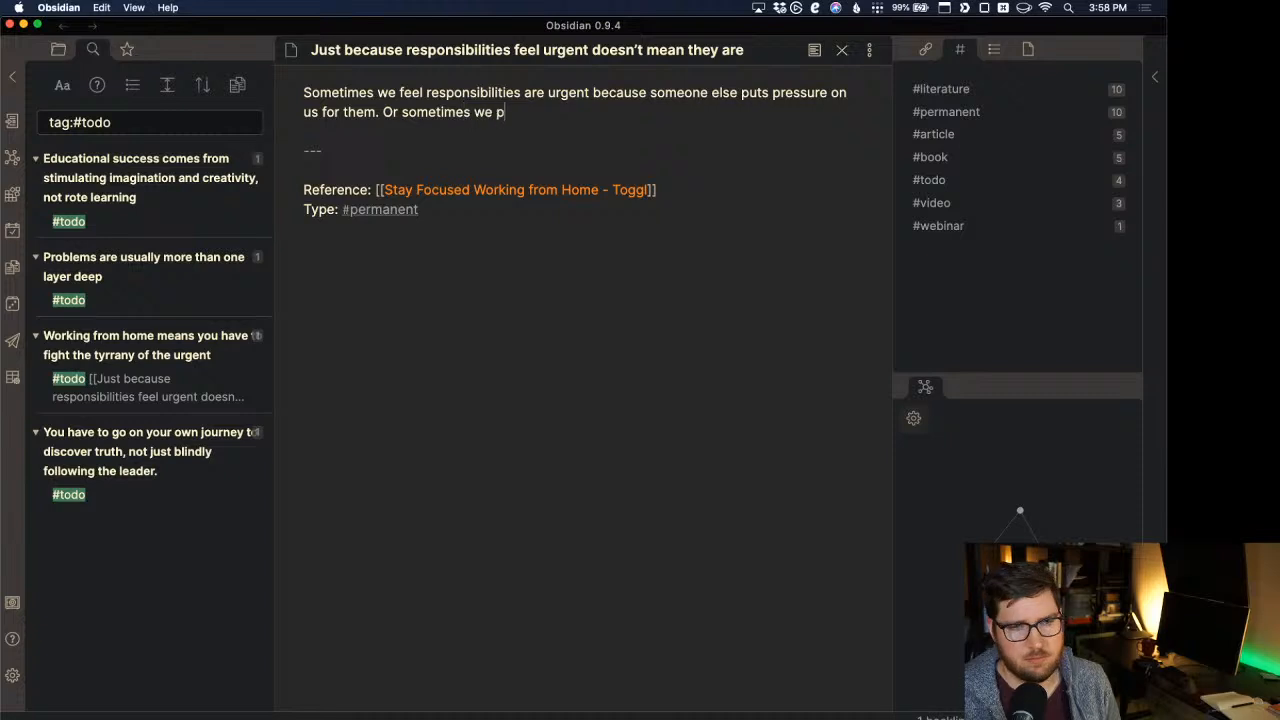
text(ut pressure on)
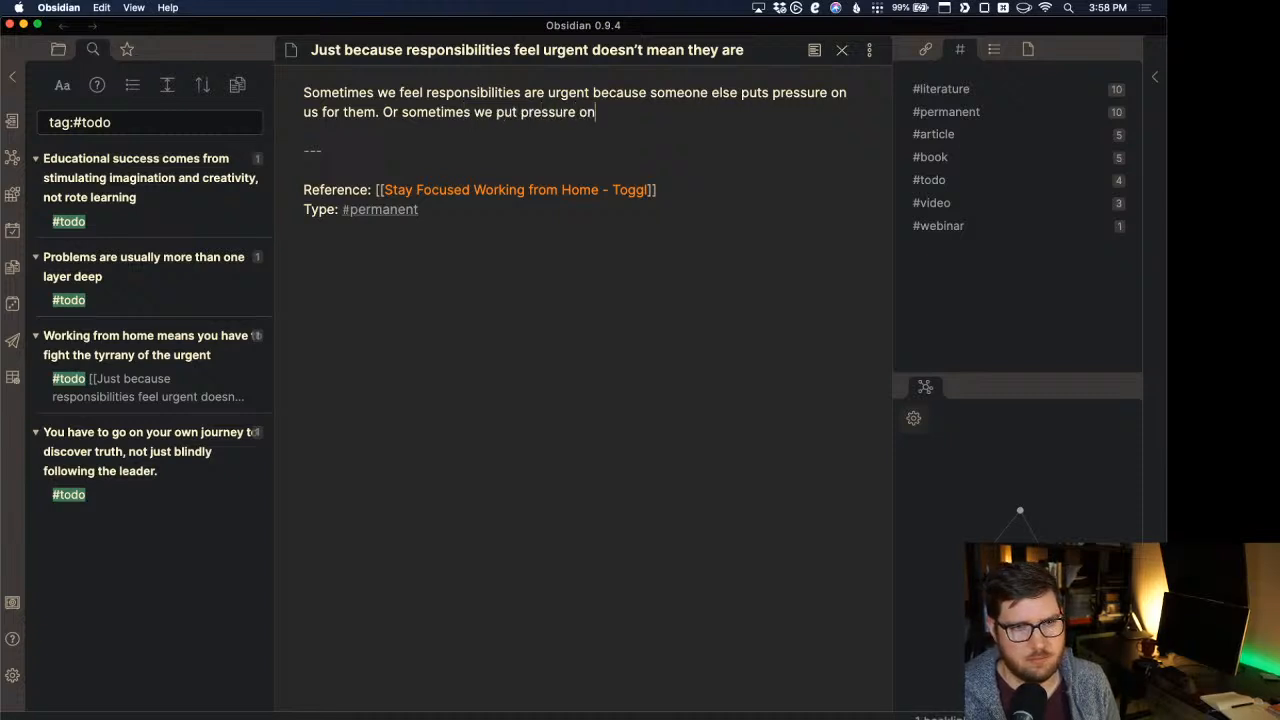
text( ourselves to )
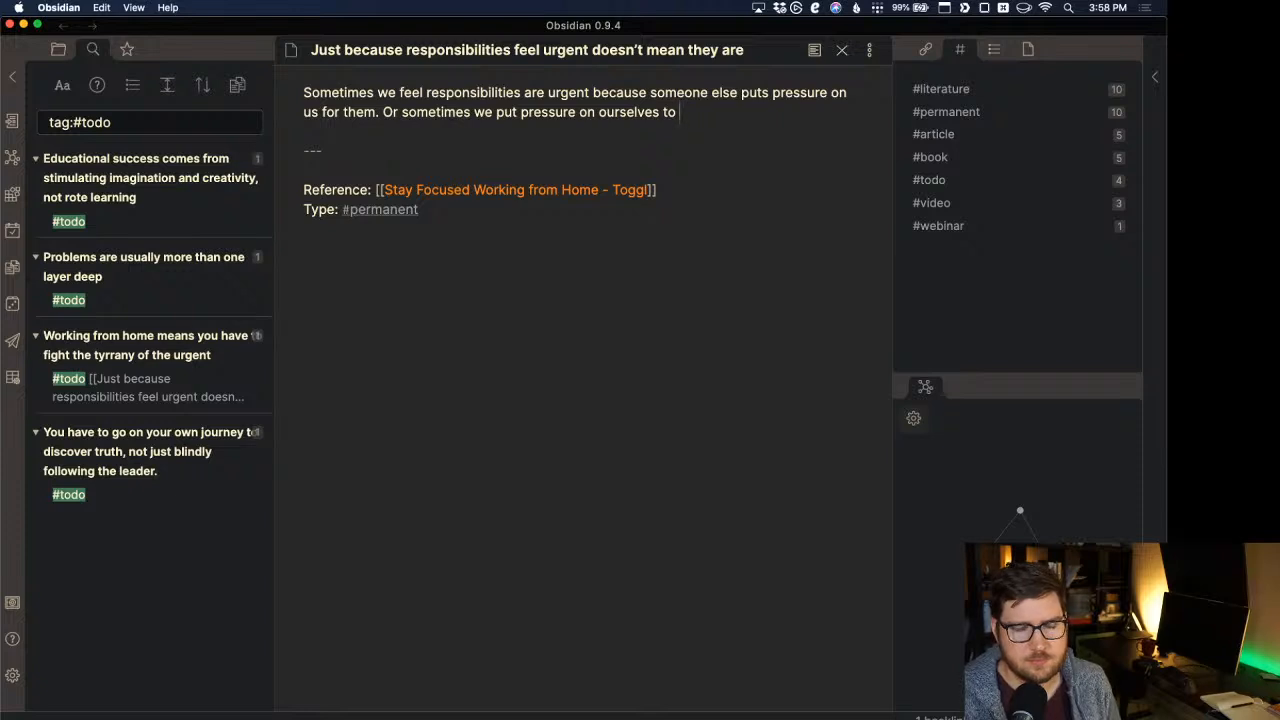
text(accomp)
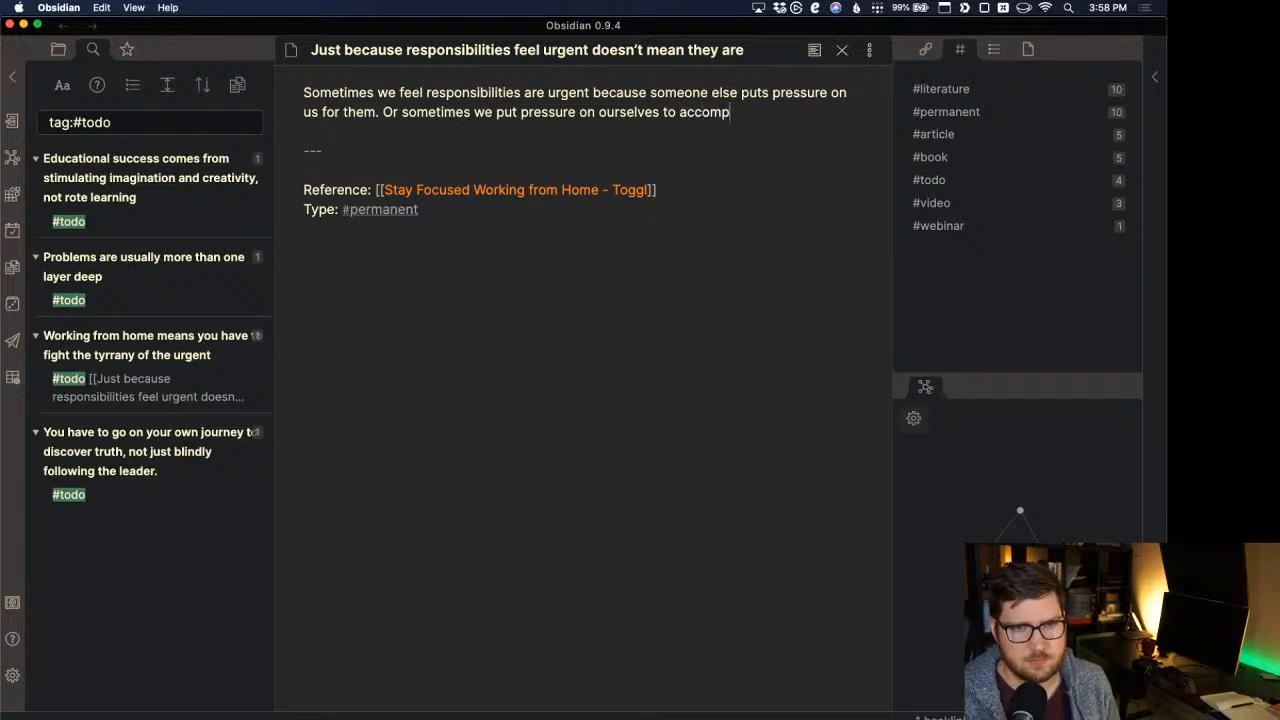
text(lish somethin)
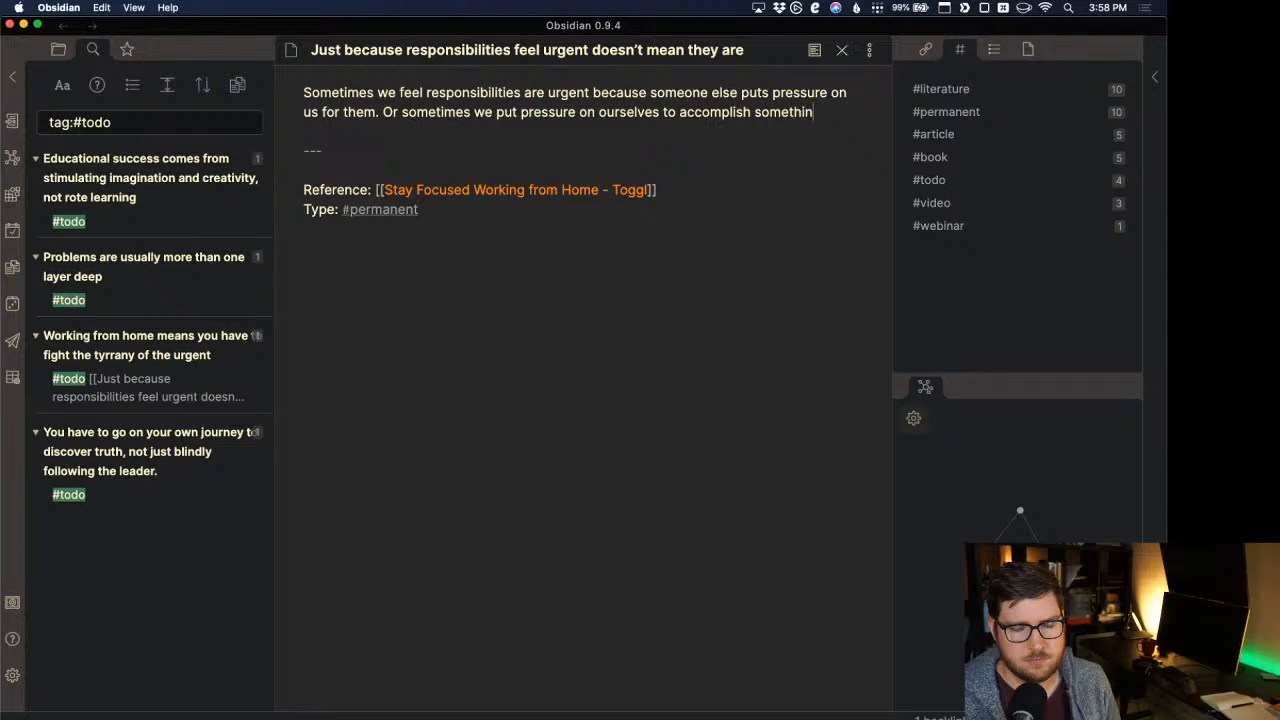
text(g, giving ou)
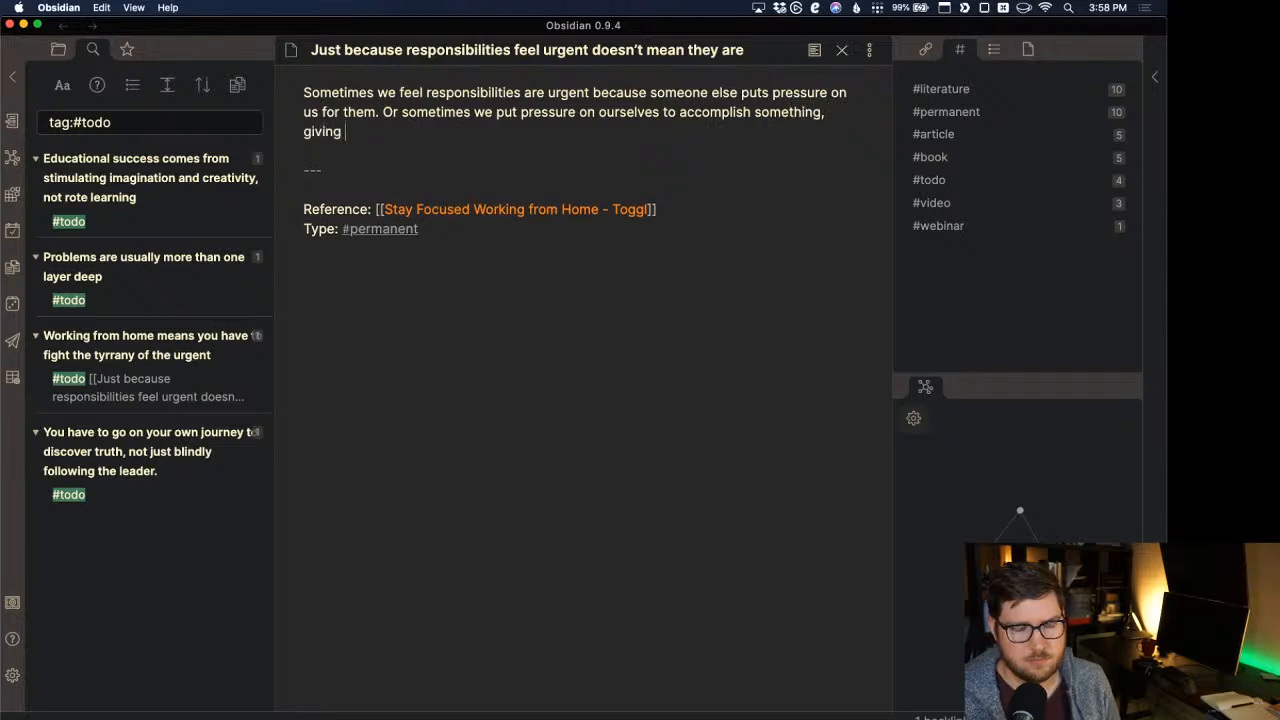
key(BackSpace)
key(BackSpace)
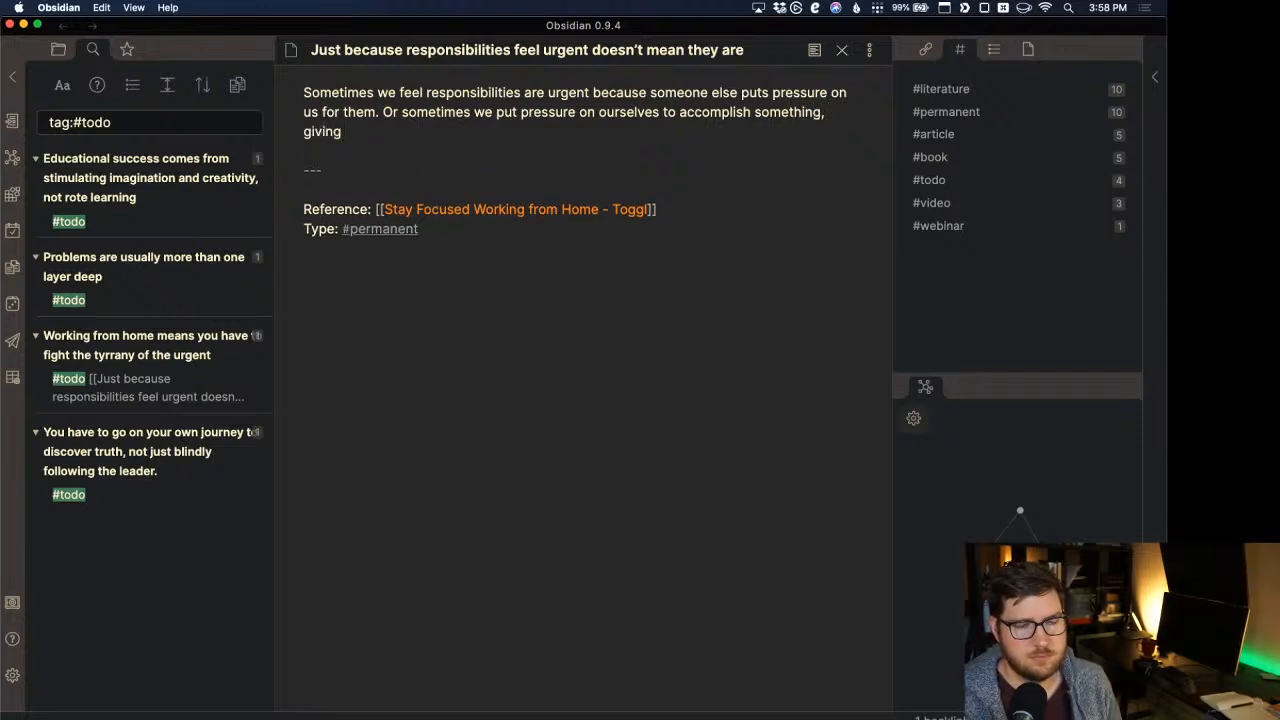
text(a false sense of)
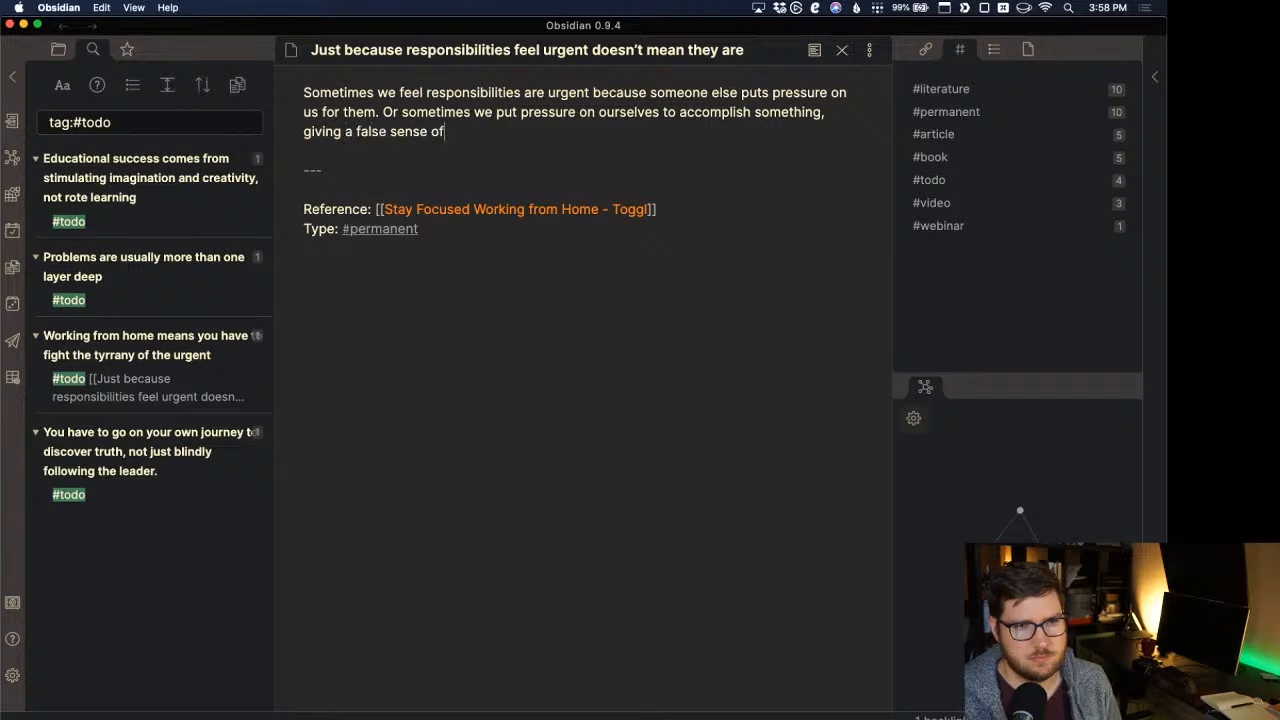
text( urgency.)
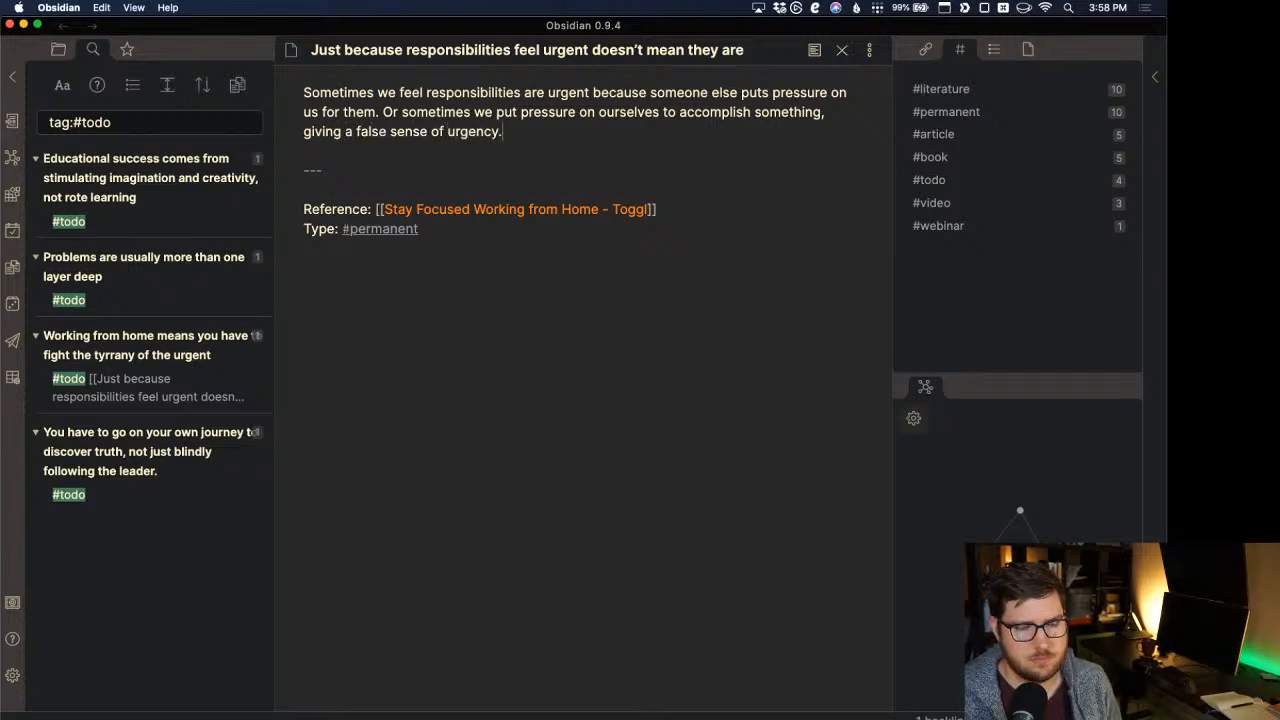
Add a second paragraph reading "But the feeling of urgency does not equal truly urgent.".
key(Return)
key(Return)
text(But th)
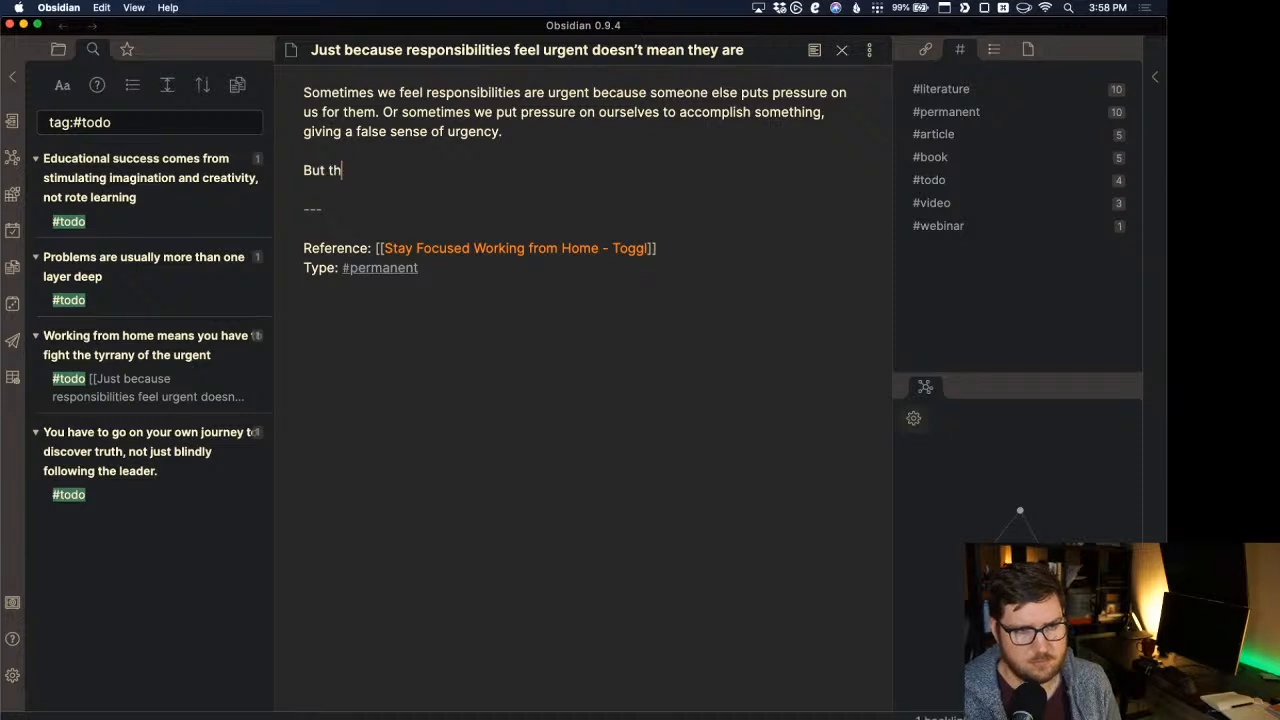
text(e feeling of urgen)
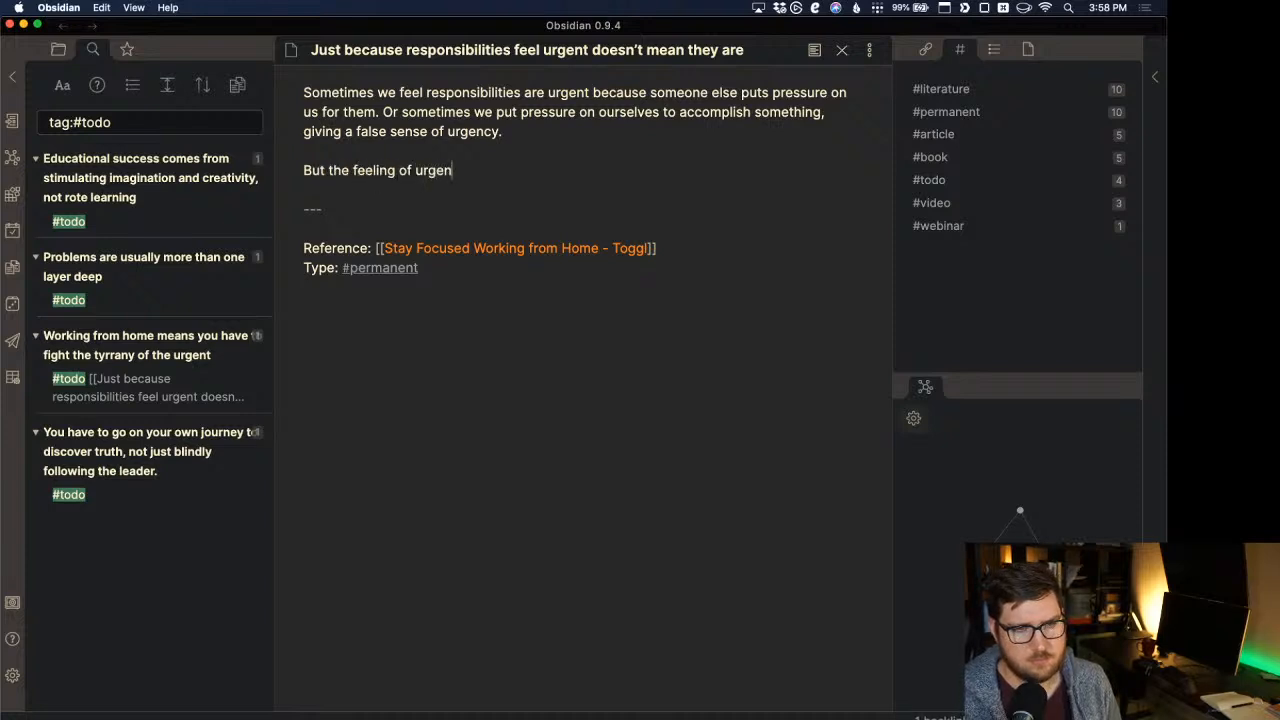
text(cy is no)
key(BackSpace)
key(BackSpace)
key(BackSpace)
key(BackSpace)
text(d)
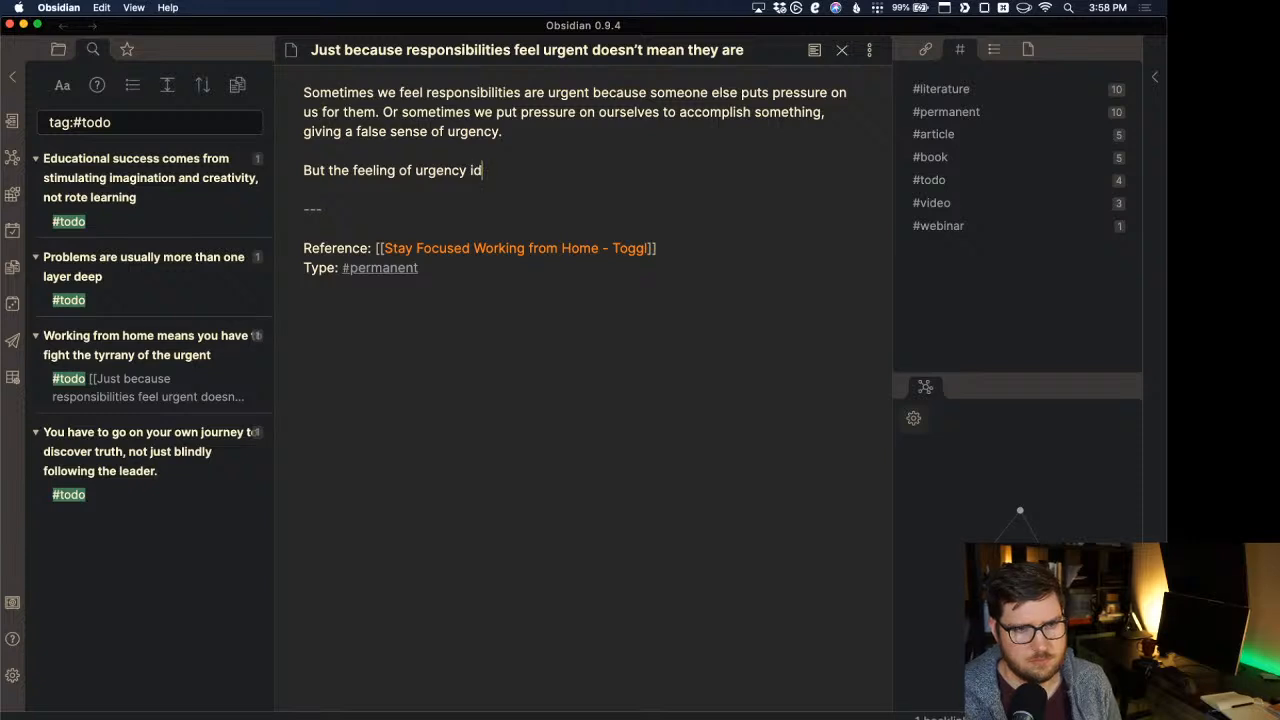
key(BackSpace)
key(BackSpace)
text(does not equ)
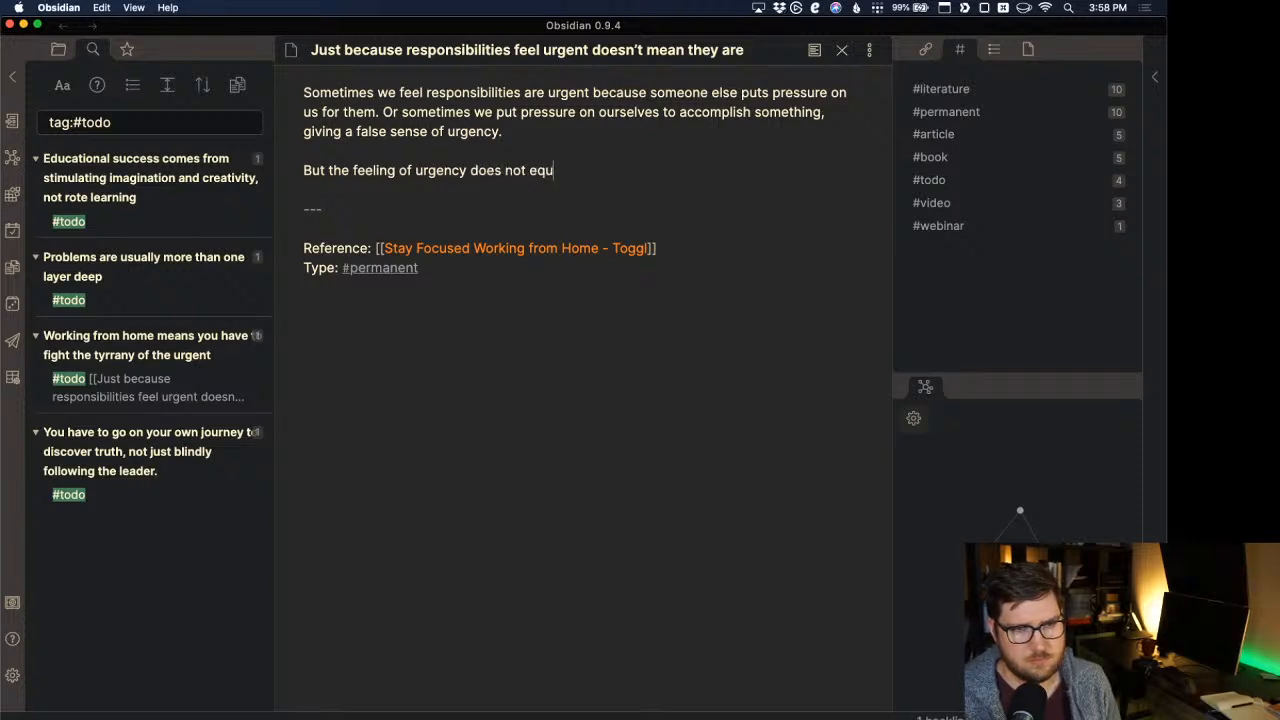
text(al wi)
key(BackSpace)
key(BackSpace)
text(tr)
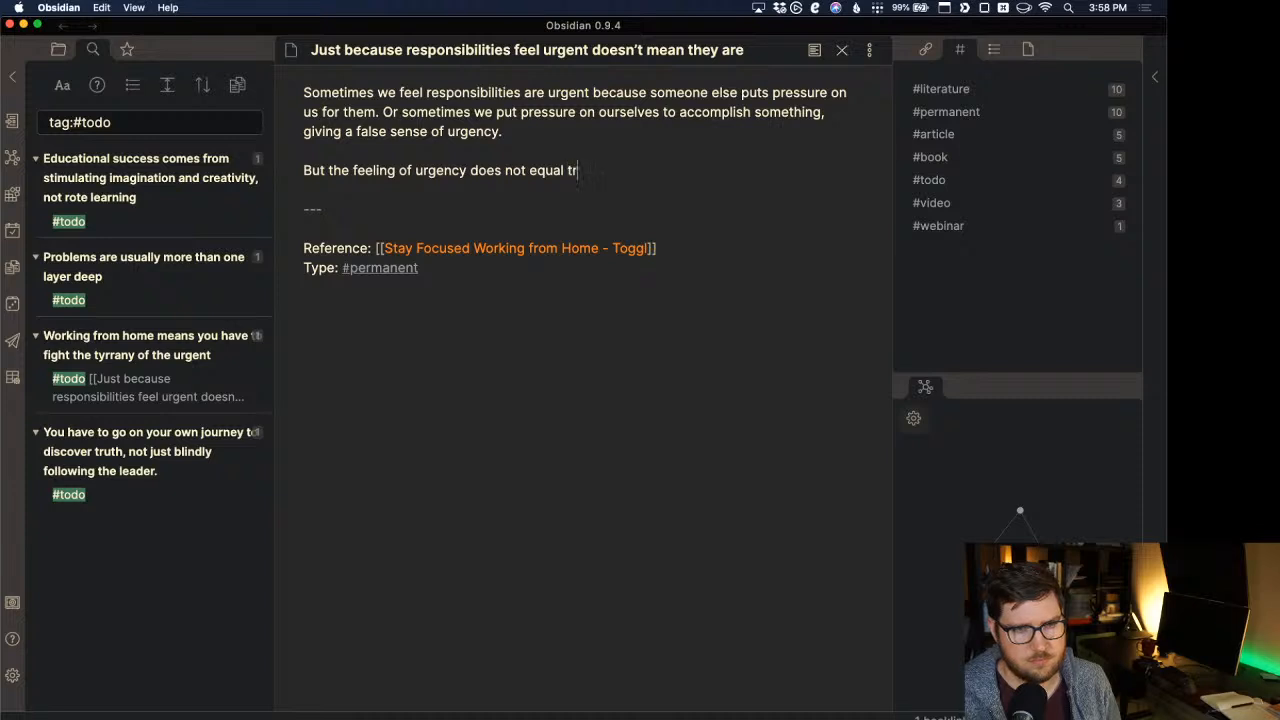
text(uly urgent.)
Add the paragraph "Take the Eisenhower Matrix for example." and make "Eisenhower Matrix" a wiki link in double square brackets.
key(Return)
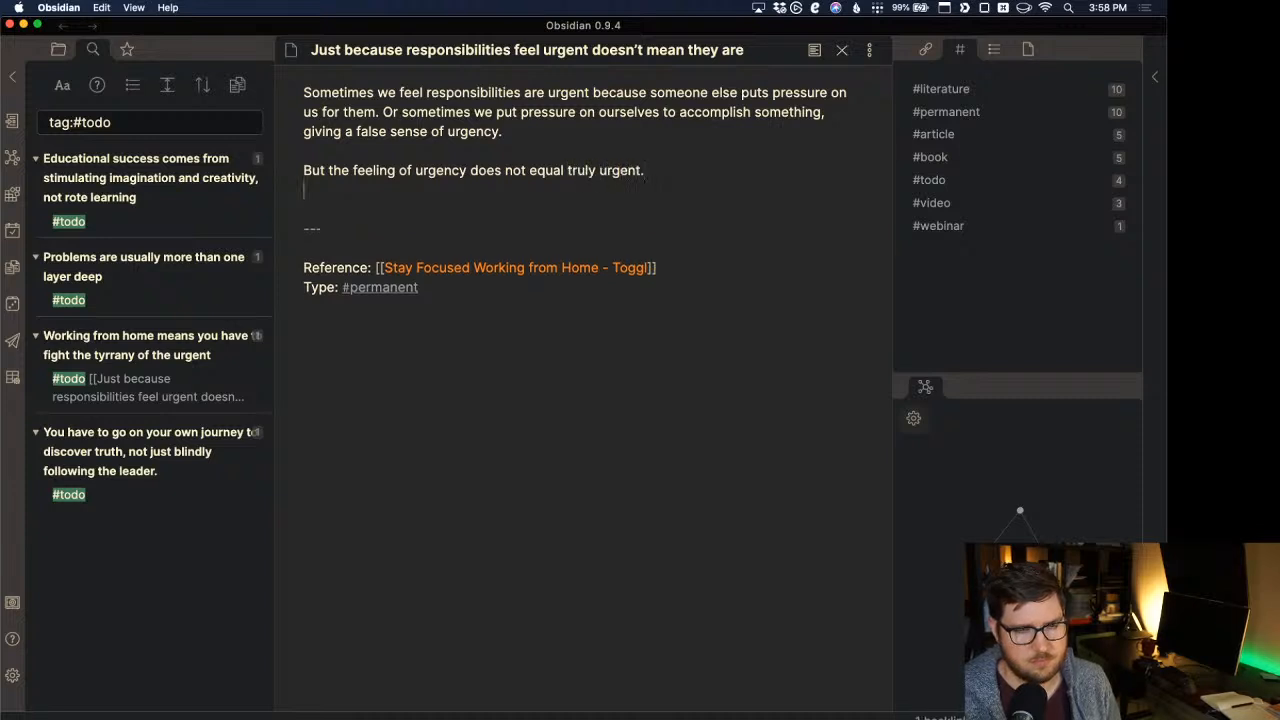
key(Return)
text(Take the E)
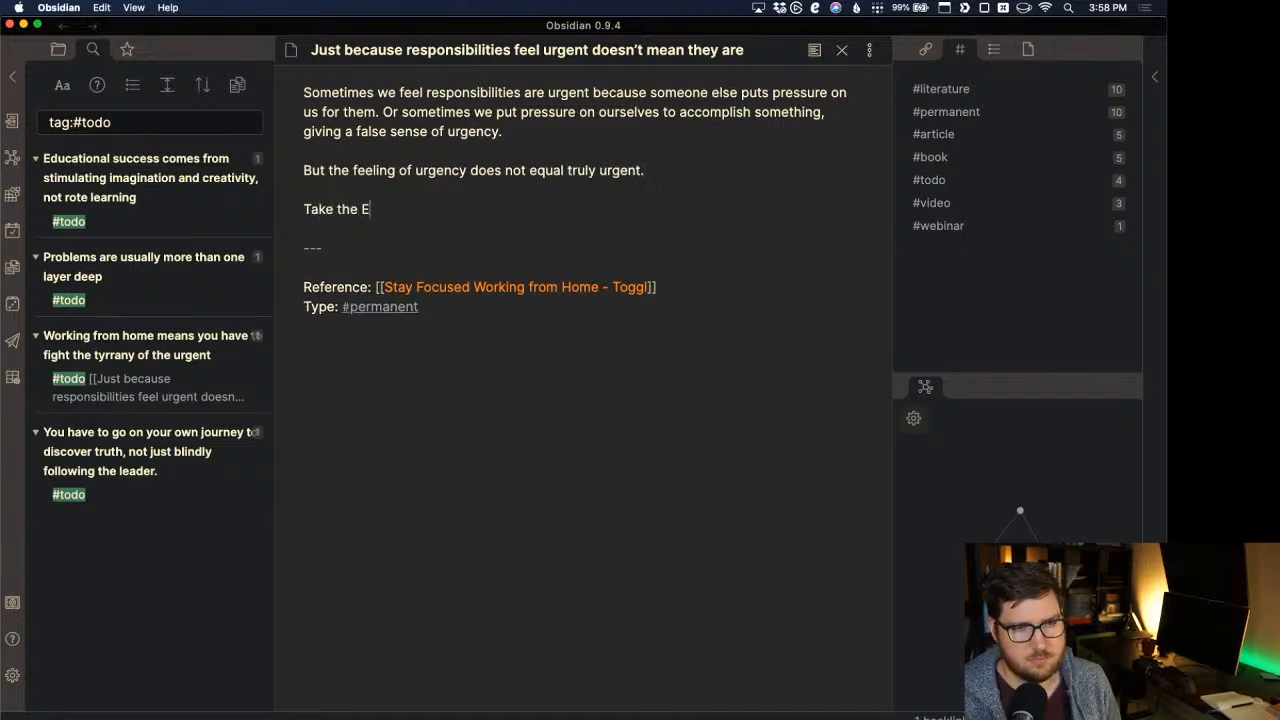
text(isenhower Matri)
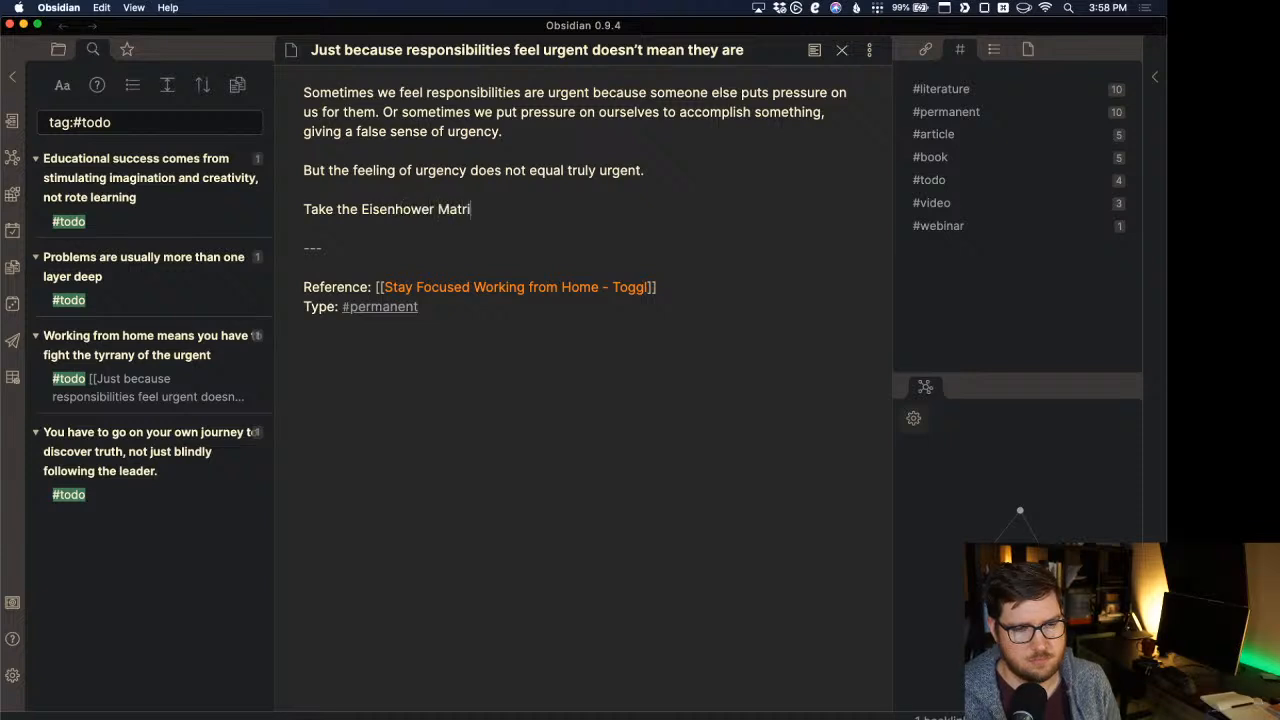
text(x for example)
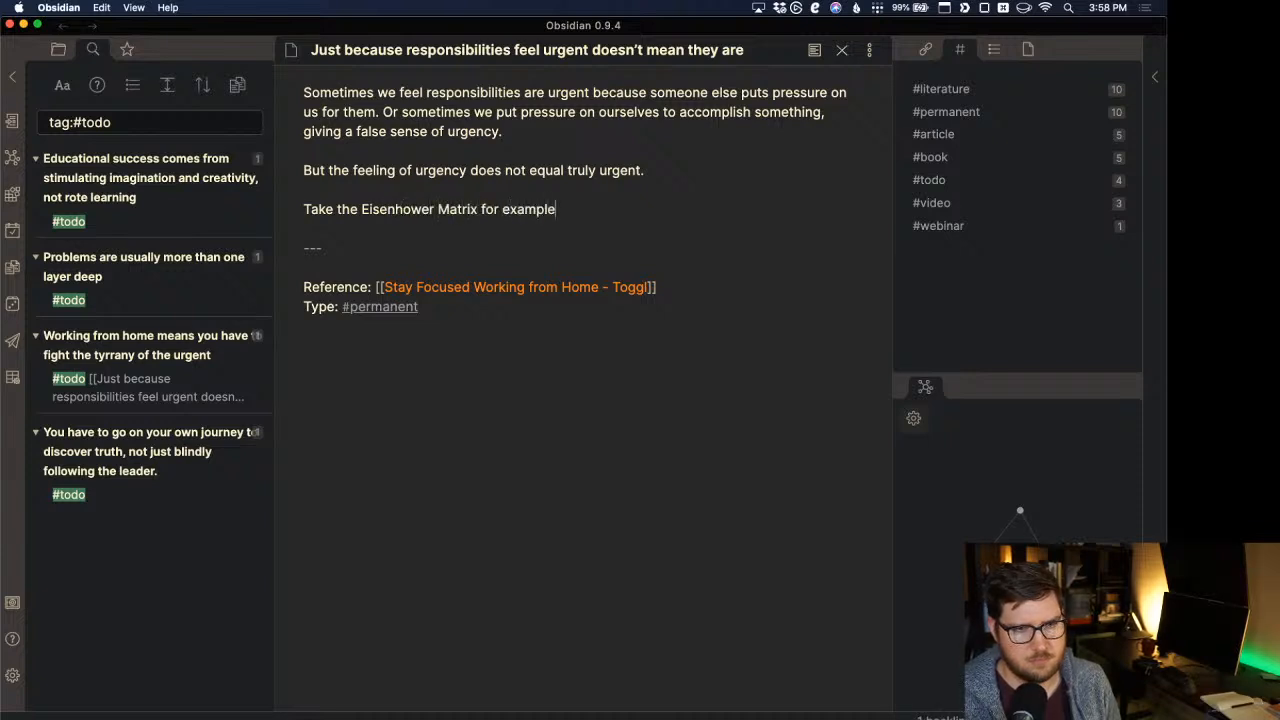
text(.)
drag(361, 209, 480, 210)
text([[)
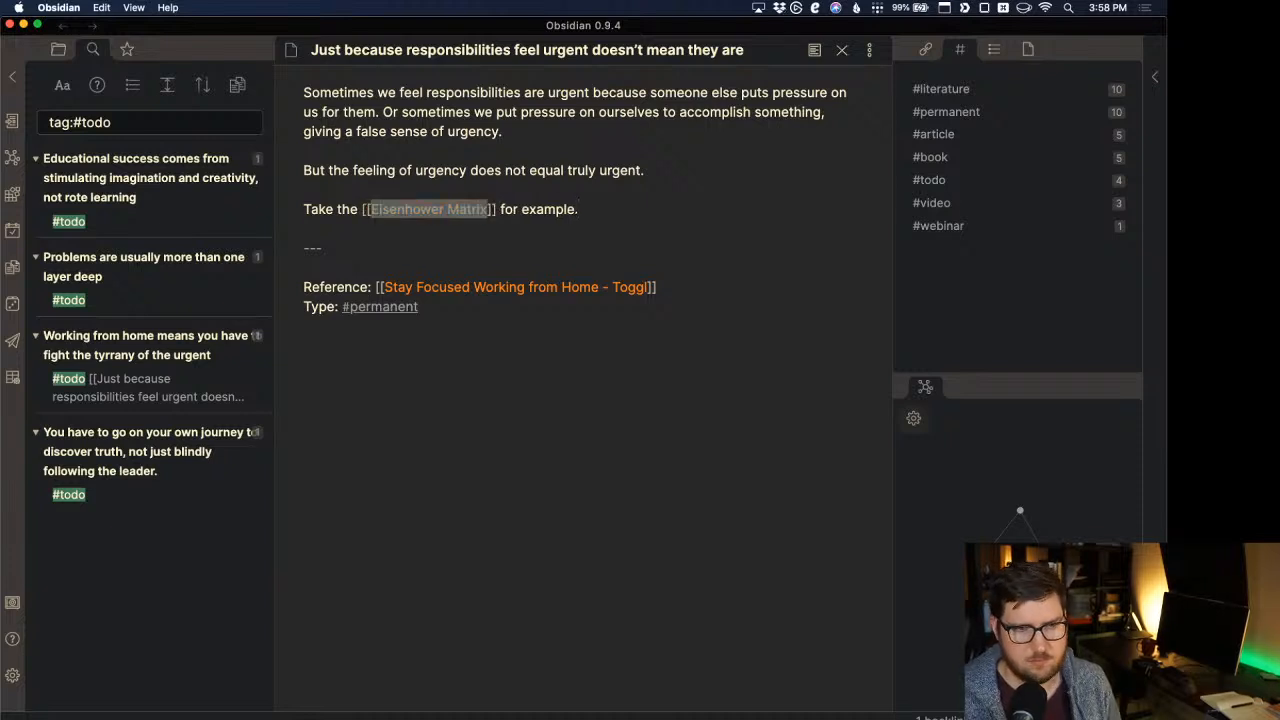
Below the Eisenhower Matrix line, add a paragraph starting "Quadrant 1 (urgent/important) items are truly urgent.".
click(700, 214)
key(Return)
key(Return)
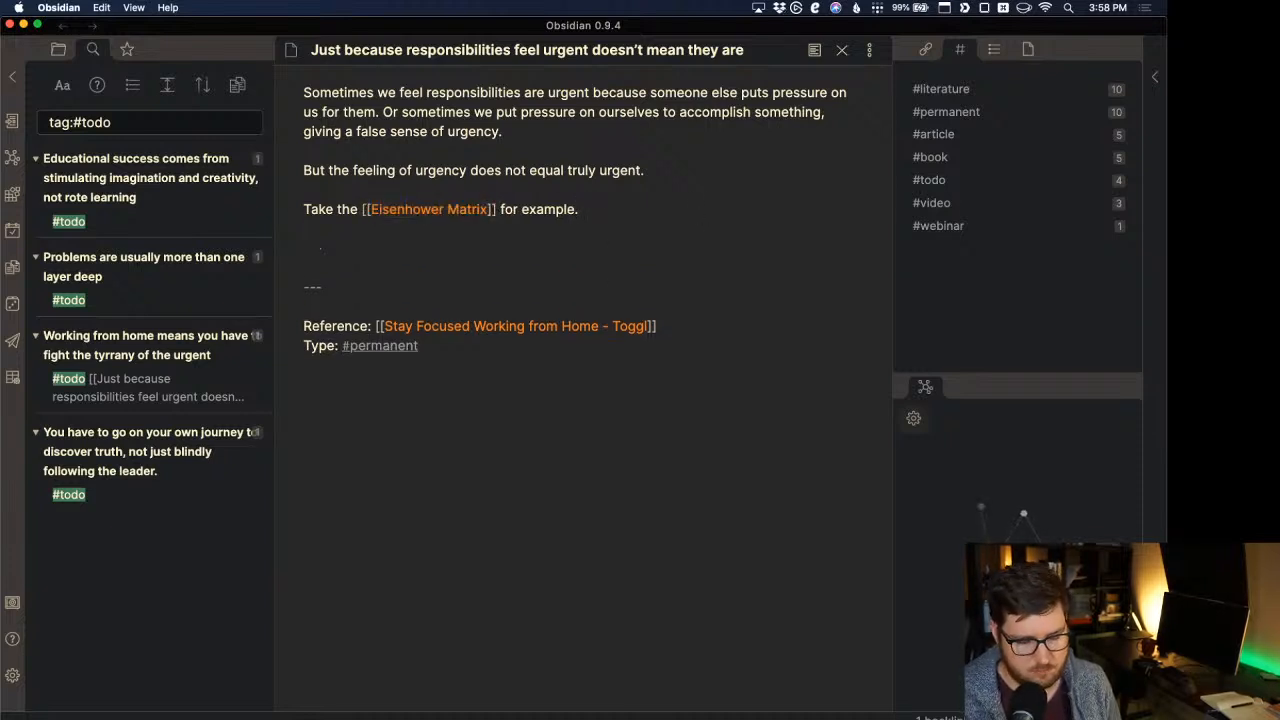
text(Quadrant )
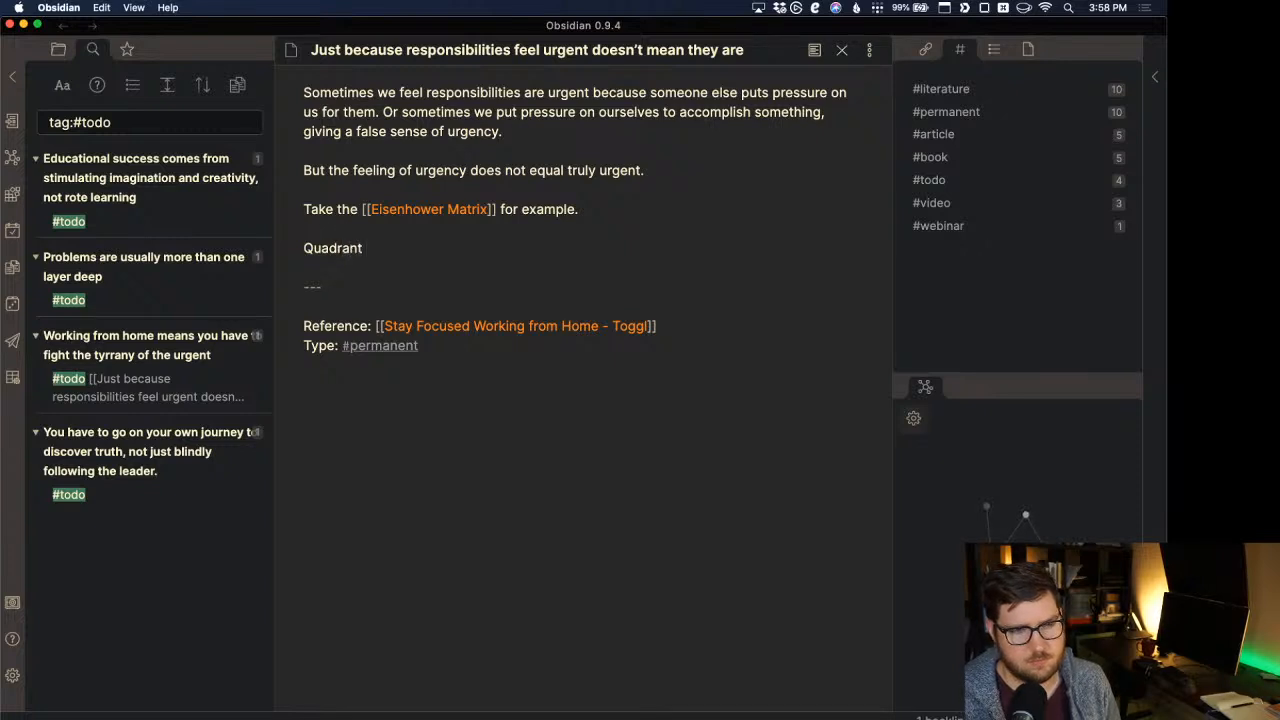
text(1 (urgent))
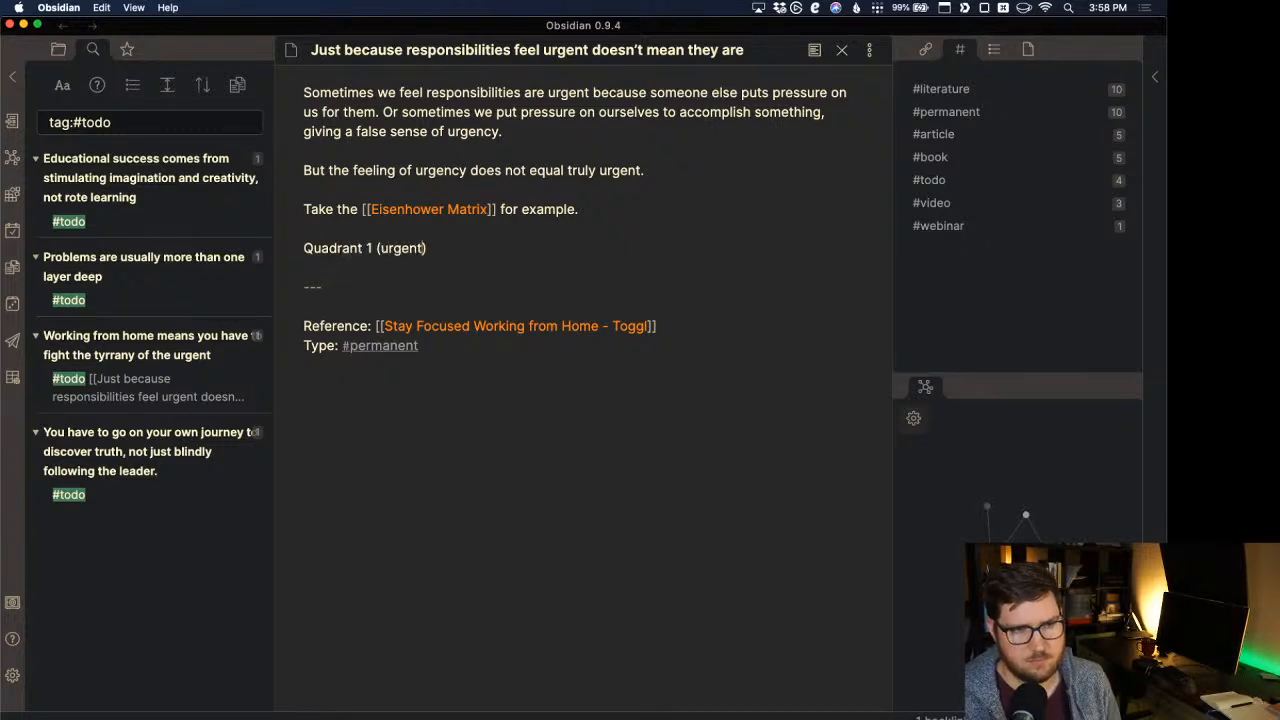
text(/important)
key(Down)
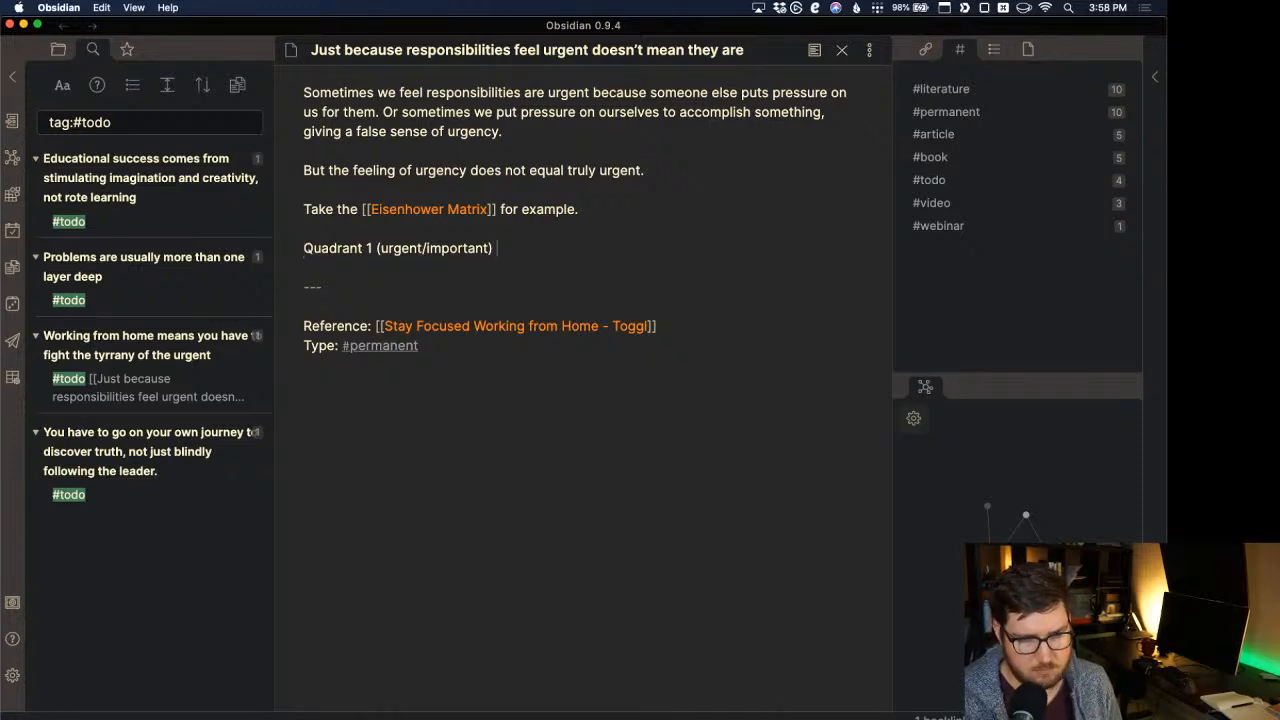
text(it)
key(BackSpace)
key(BackSpace)
text(items)
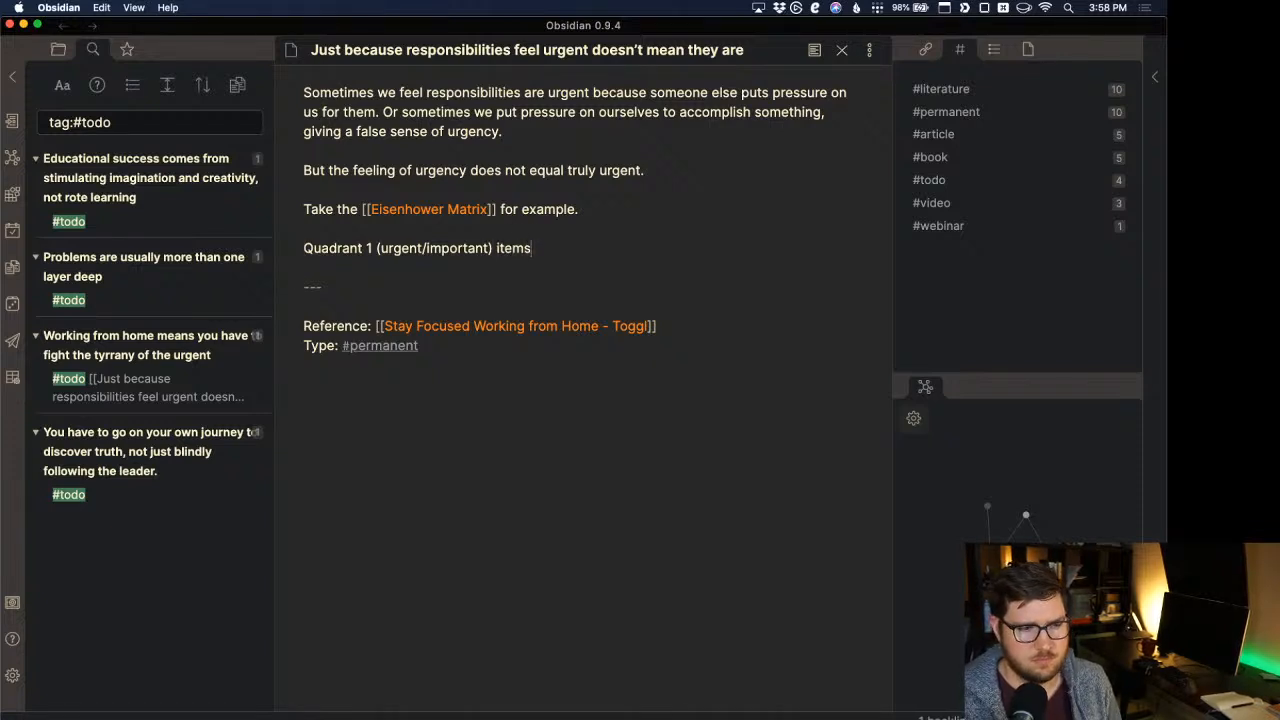
text( are truly urgen)
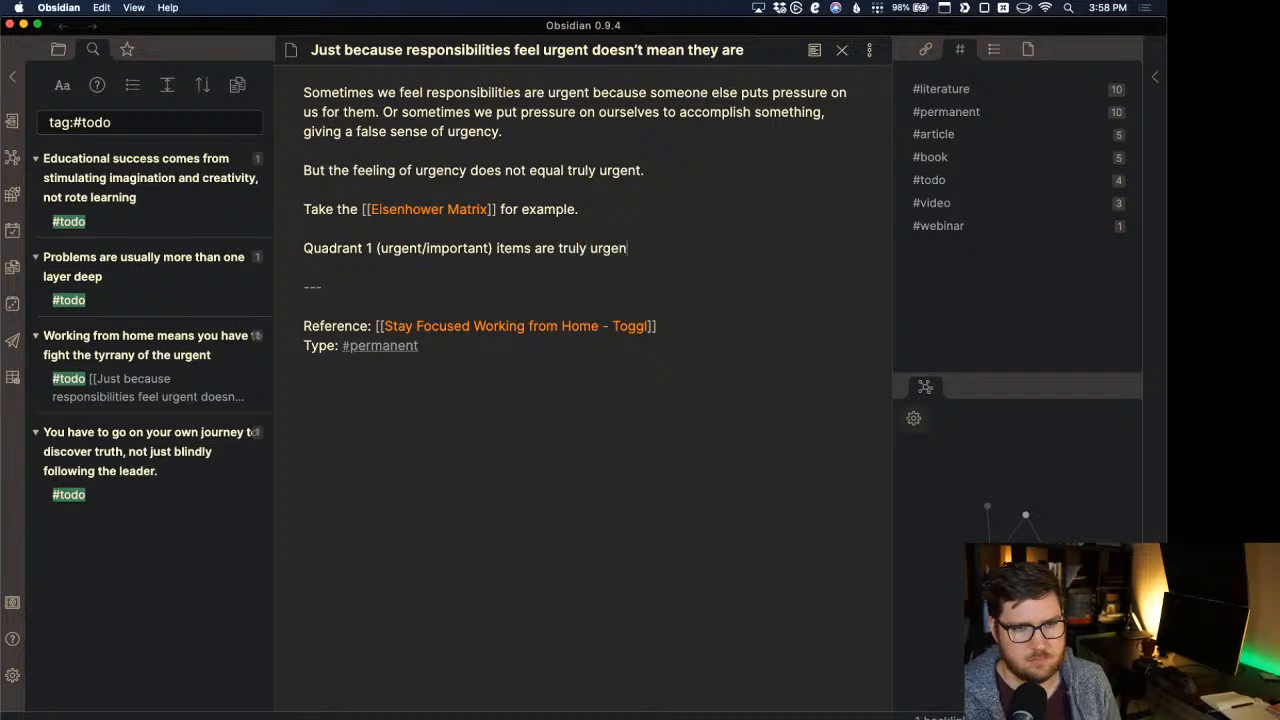
text(t. Th)
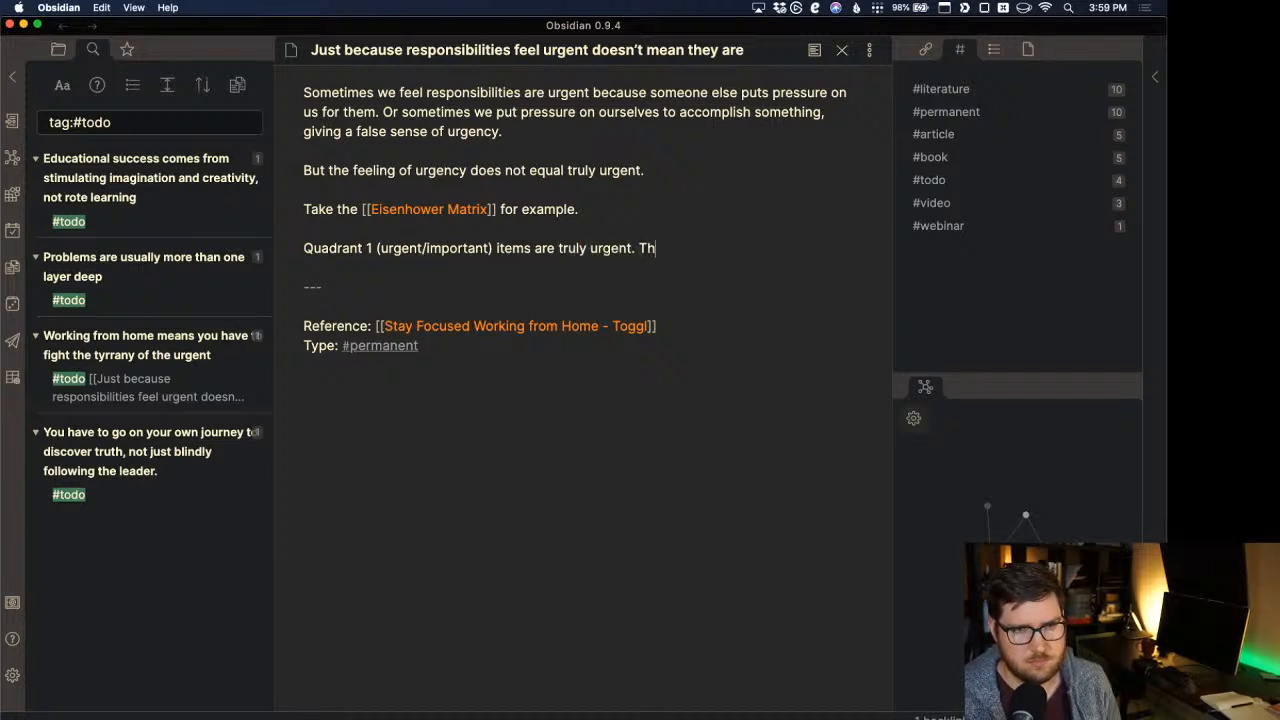
Continue the paragraph with "These are emergencies, like servers being down, house on fire, or a child with a broken leg.".
text(ese are emergencies, like)
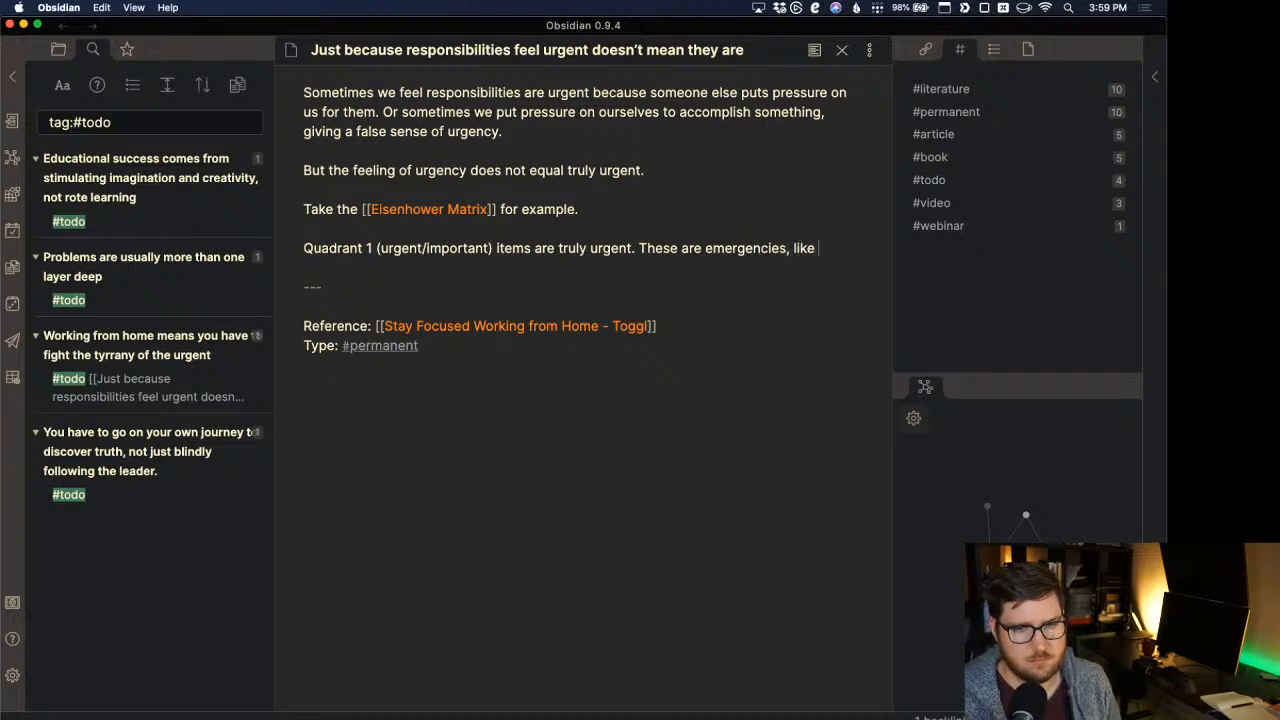
text( servers ben)
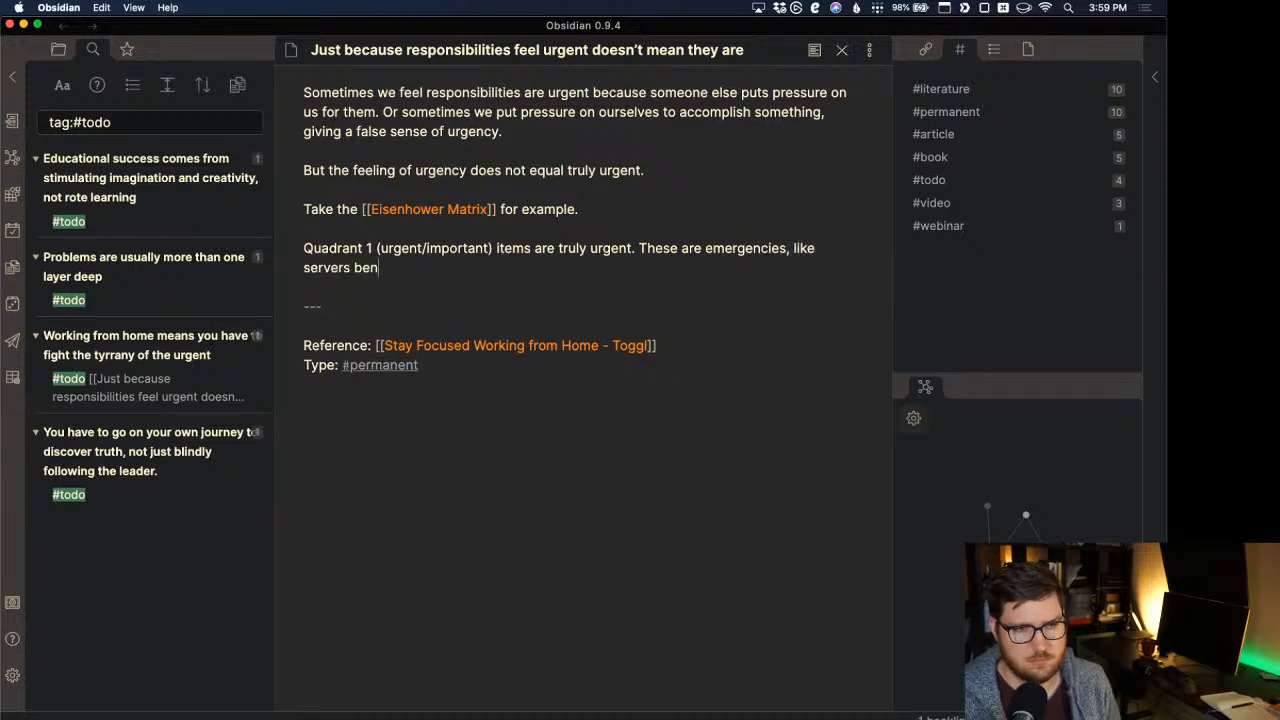
key(BackSpace)
text(ing down, hou)
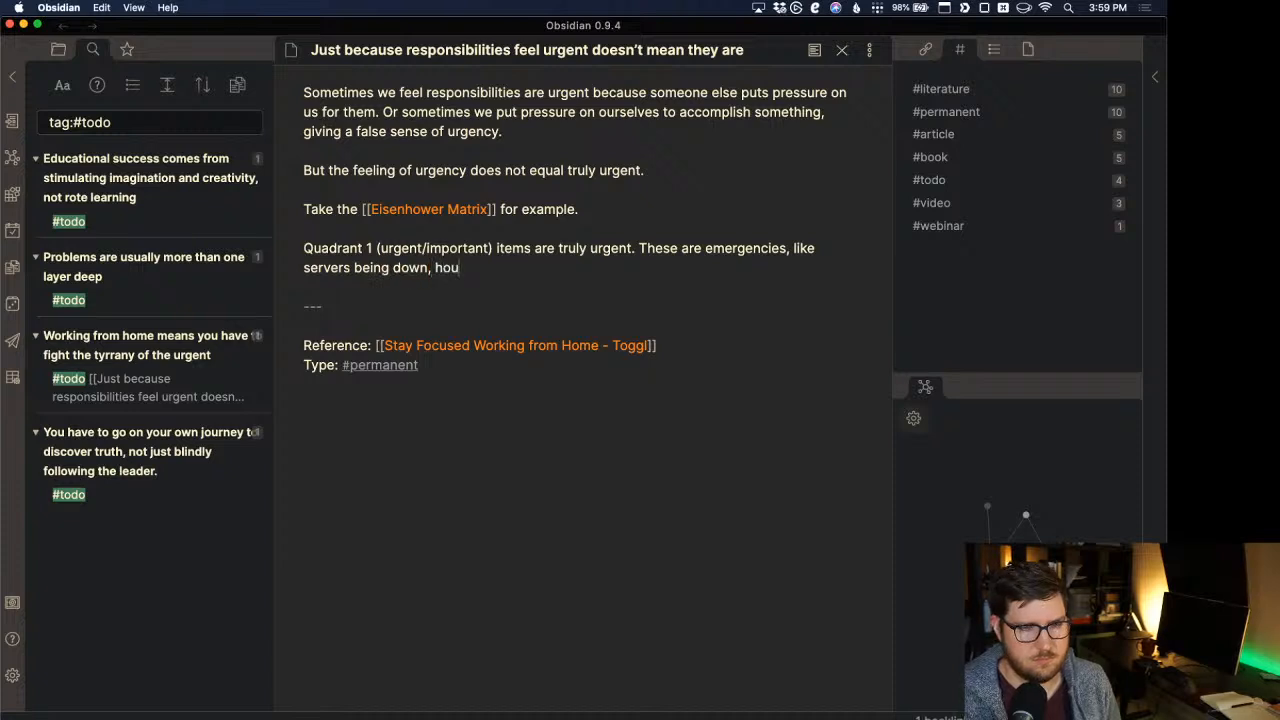
text(se on fire, or )
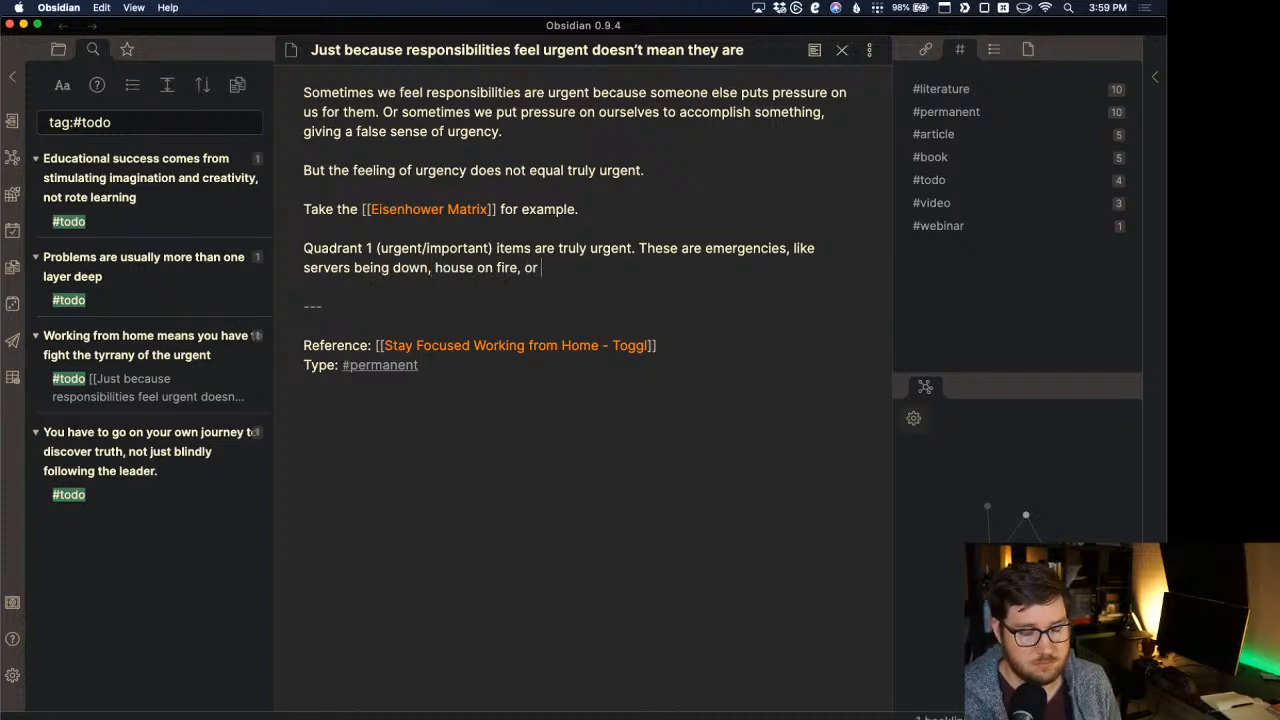
text(a child with a bro)
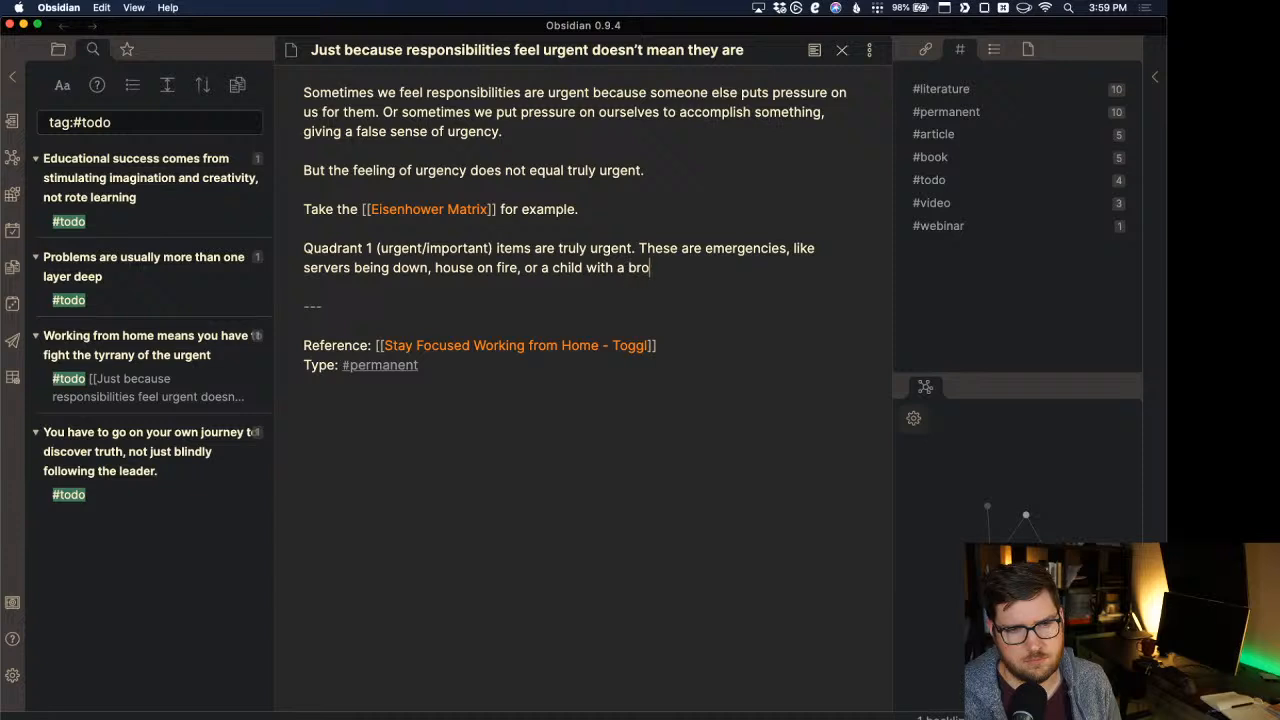
text(ken leg)
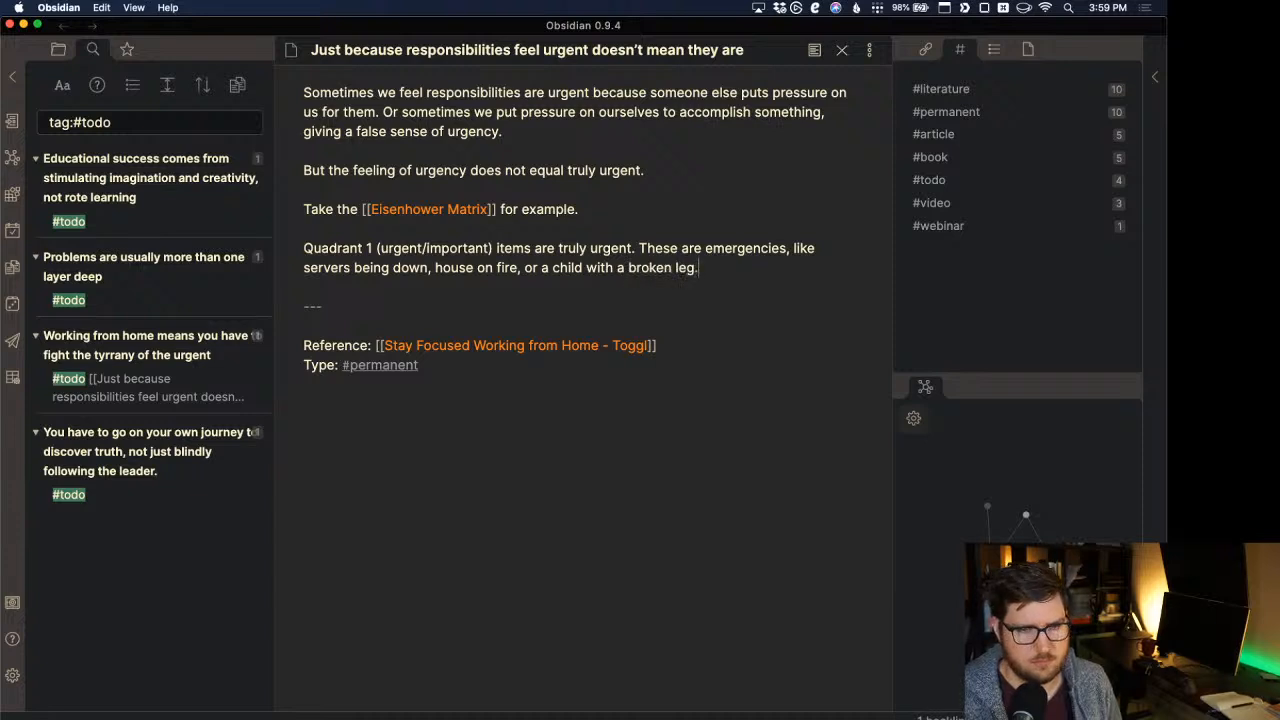
text(.)
Begin a new paragraph with "Yet others can skew our perception of urgency through".
key(Return)
key(Return)
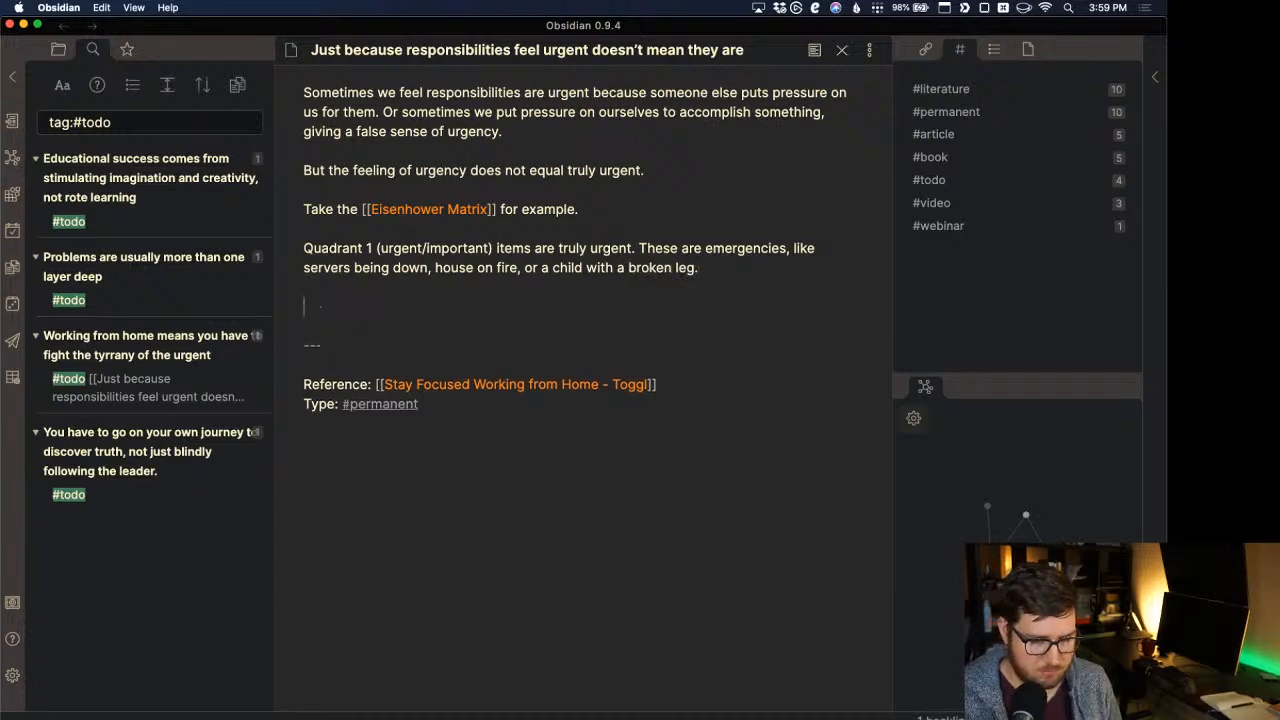
text(Yet other)
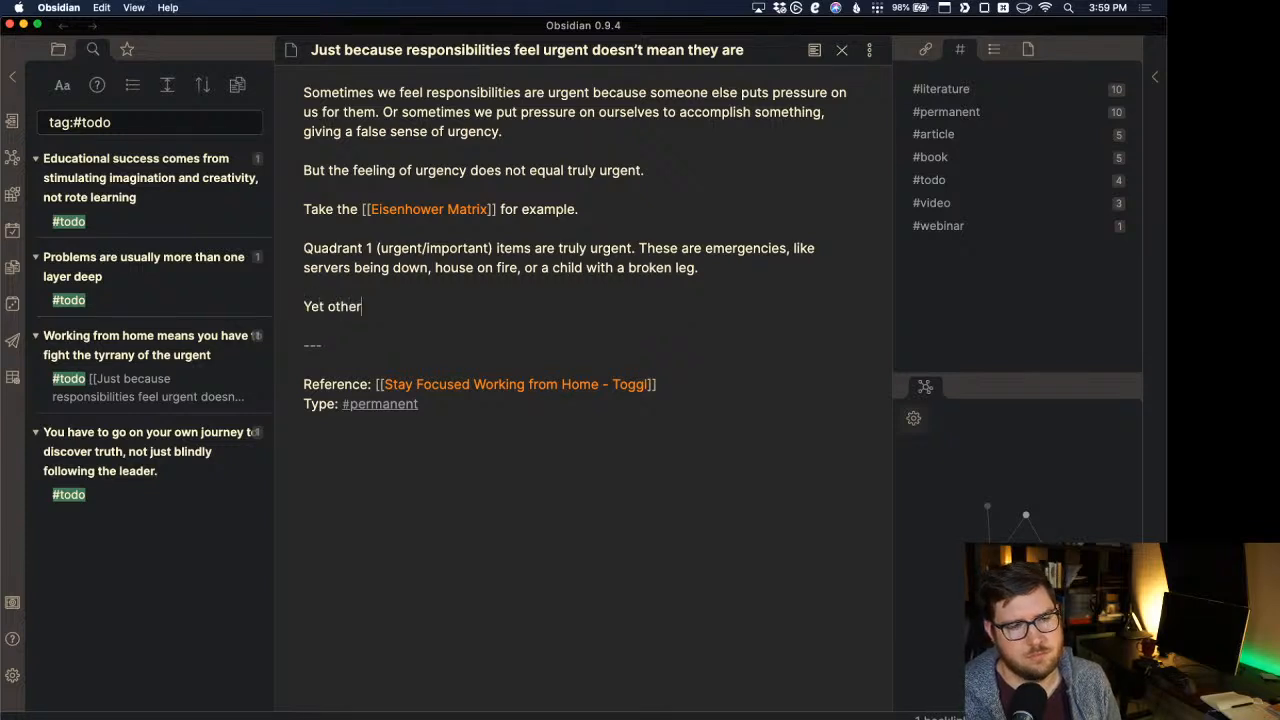
text(s can skeq)
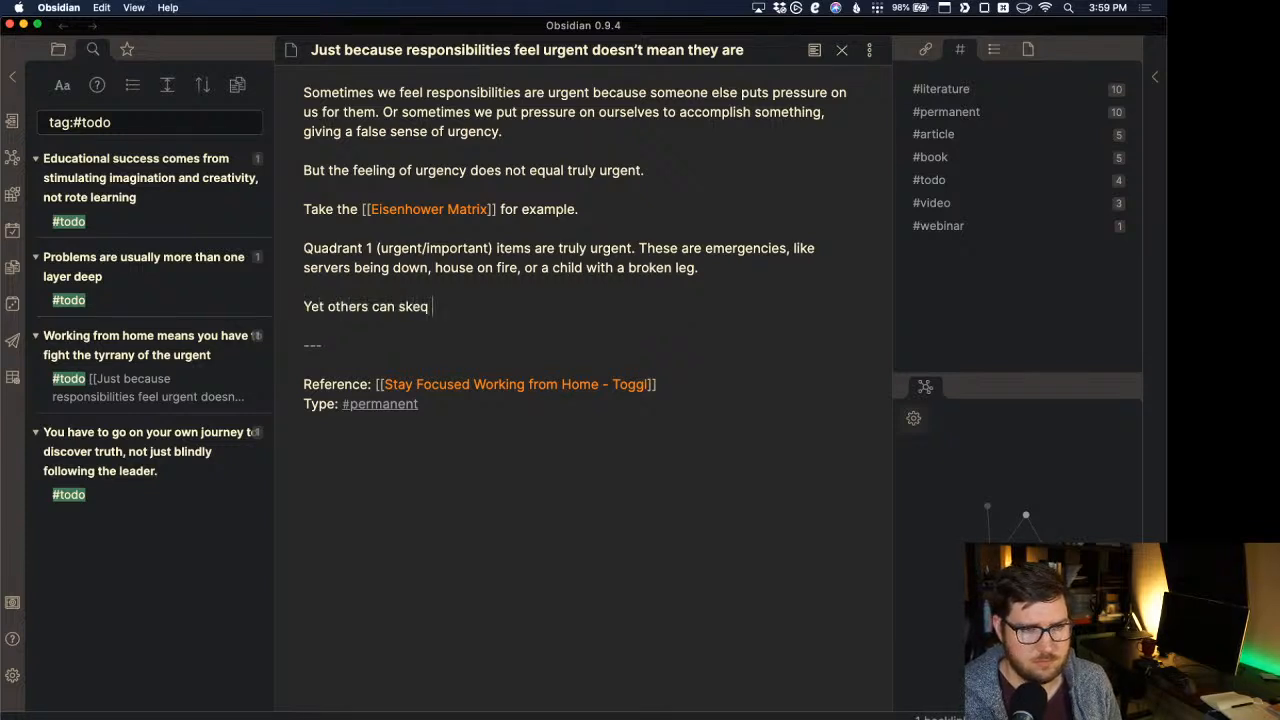
key(BackSpace)
text(w our perception of ur)
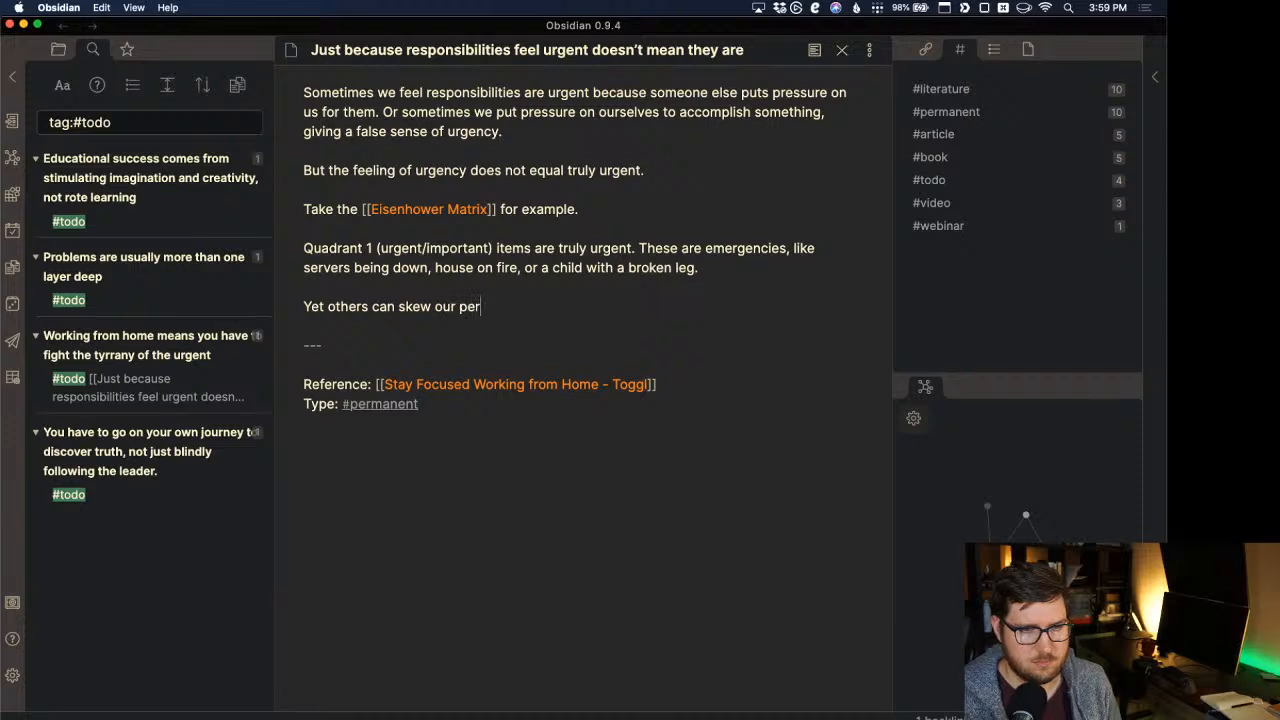
text(gency)
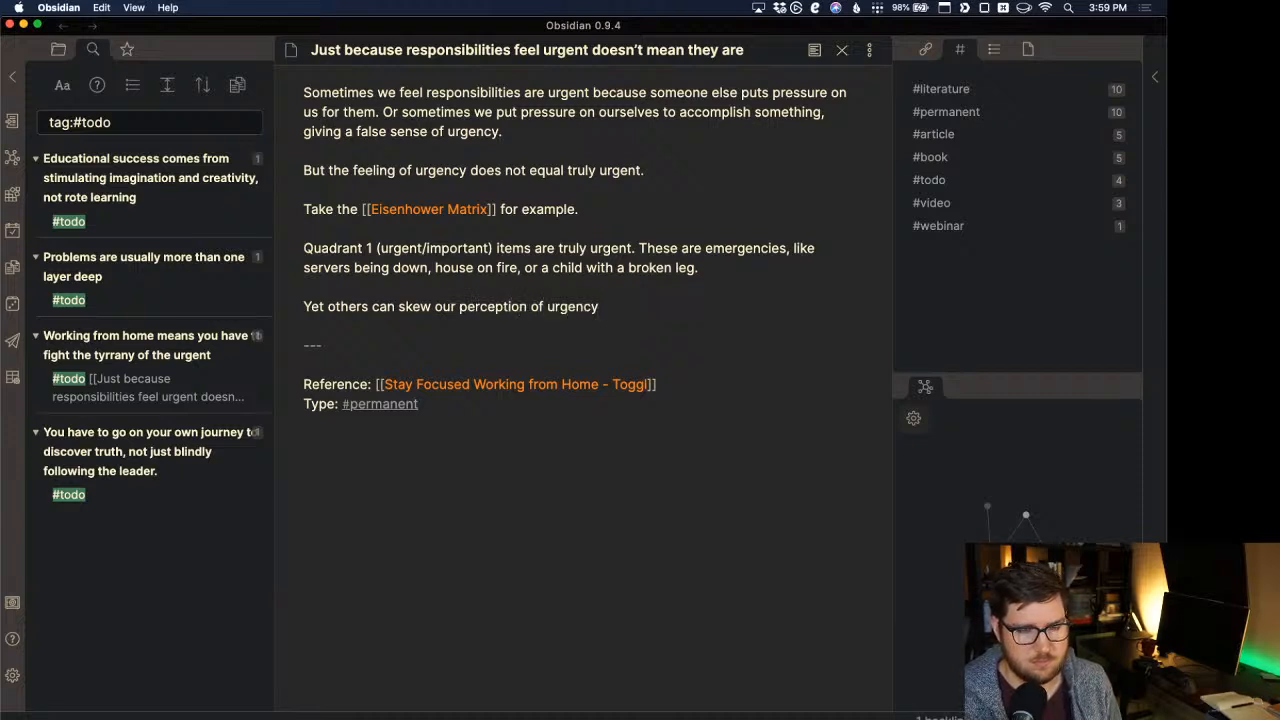
text( through)
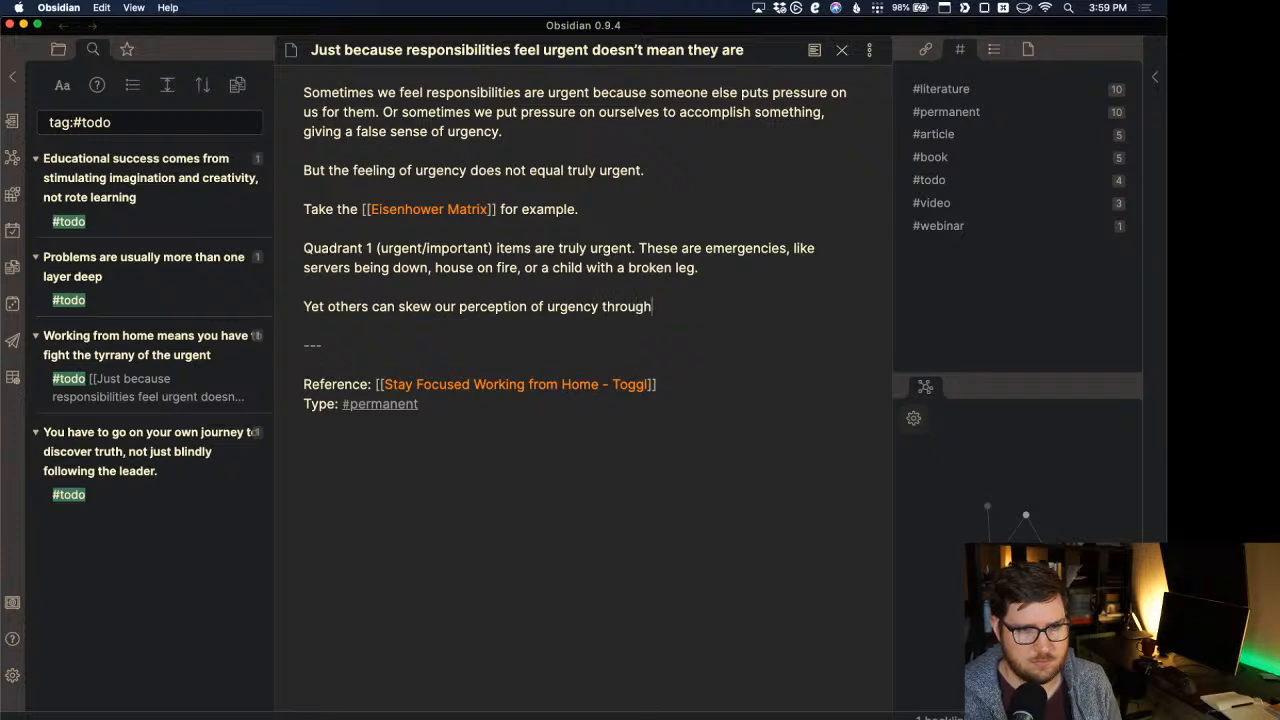
text( our lack of se)
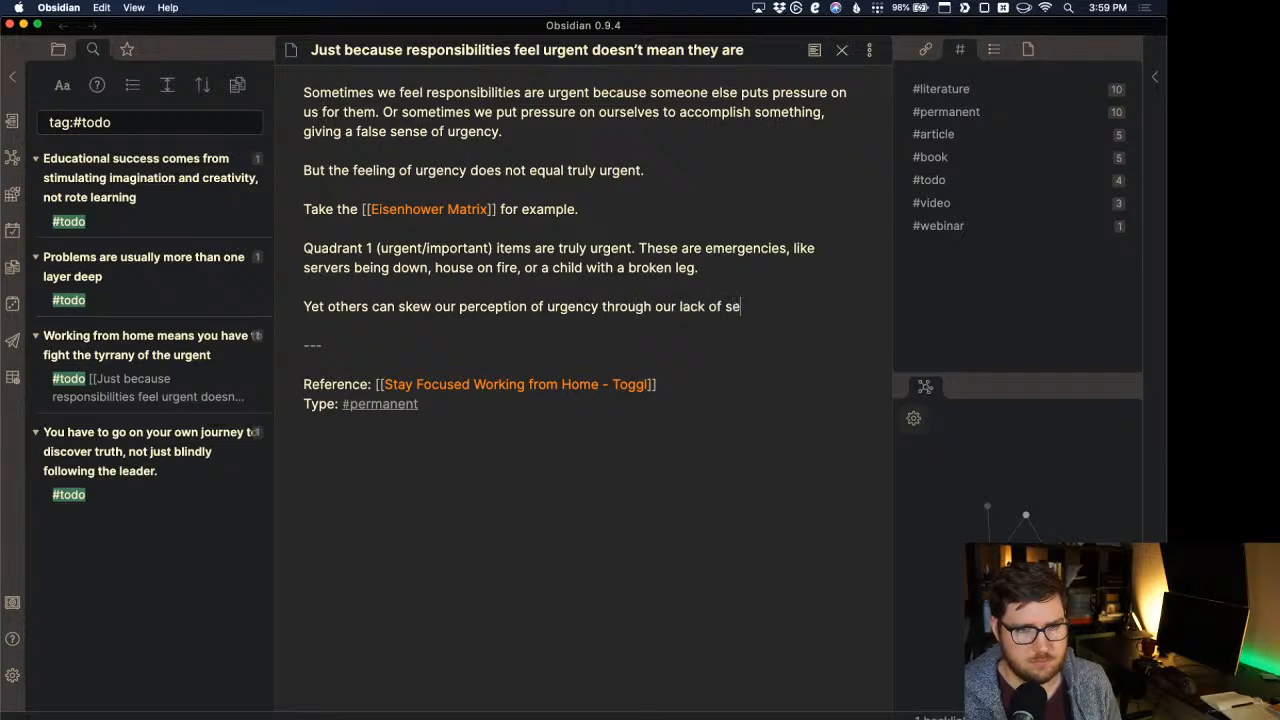
key(BackSpace)
key(BackSpace)
key(BackSpace)
key(BackSpace)
key(BackSpace)
key(BackSpace)
key(BackSpace)
key(BackSpace)
key(BackSpace)
key(BackSpace)
key(BackSpace)
key(BackSpace)
key(BackSpace)
key(BackSpace)
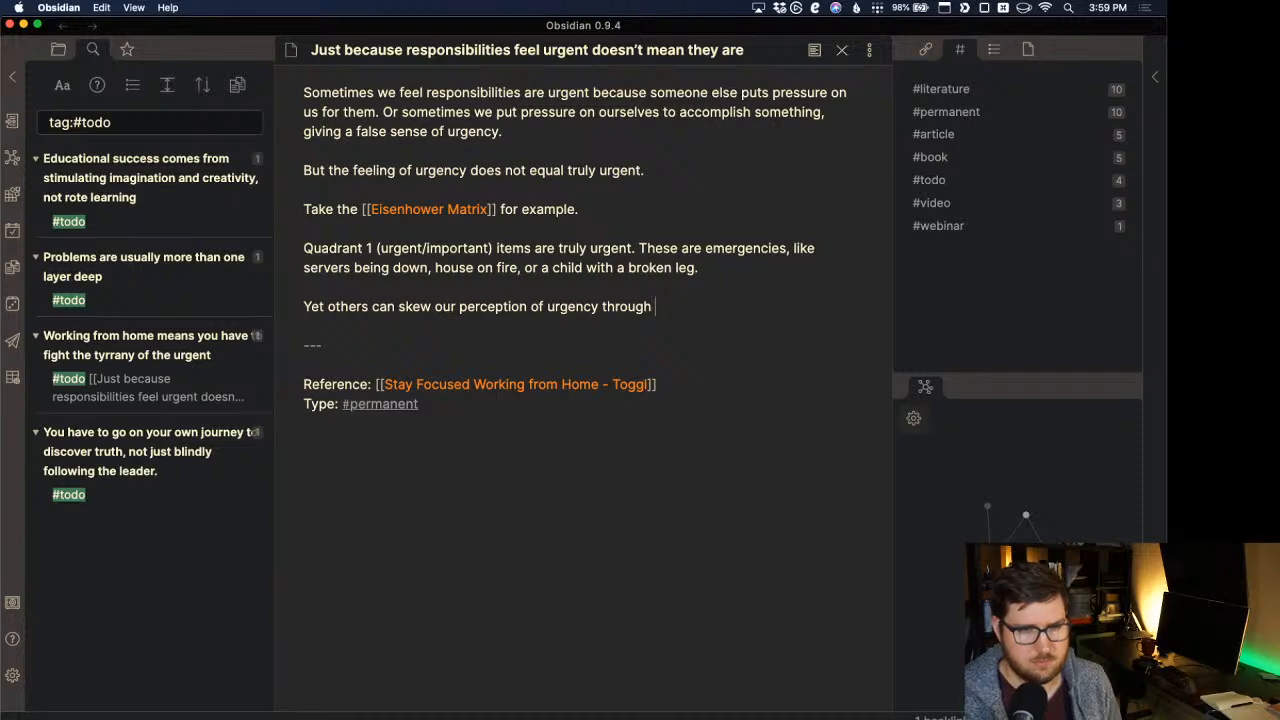
Continue the sentence with "causing us to feel like we've failed by not".
text(causing )
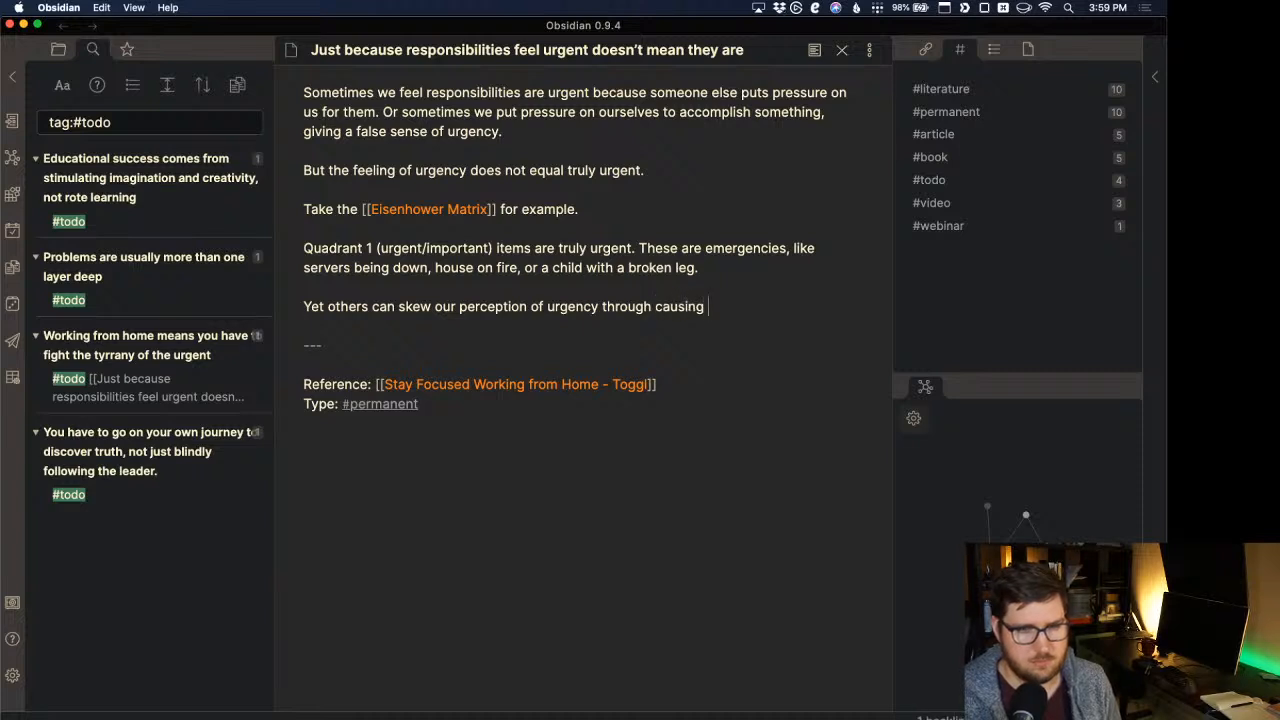
text(us to feel like we've fail)
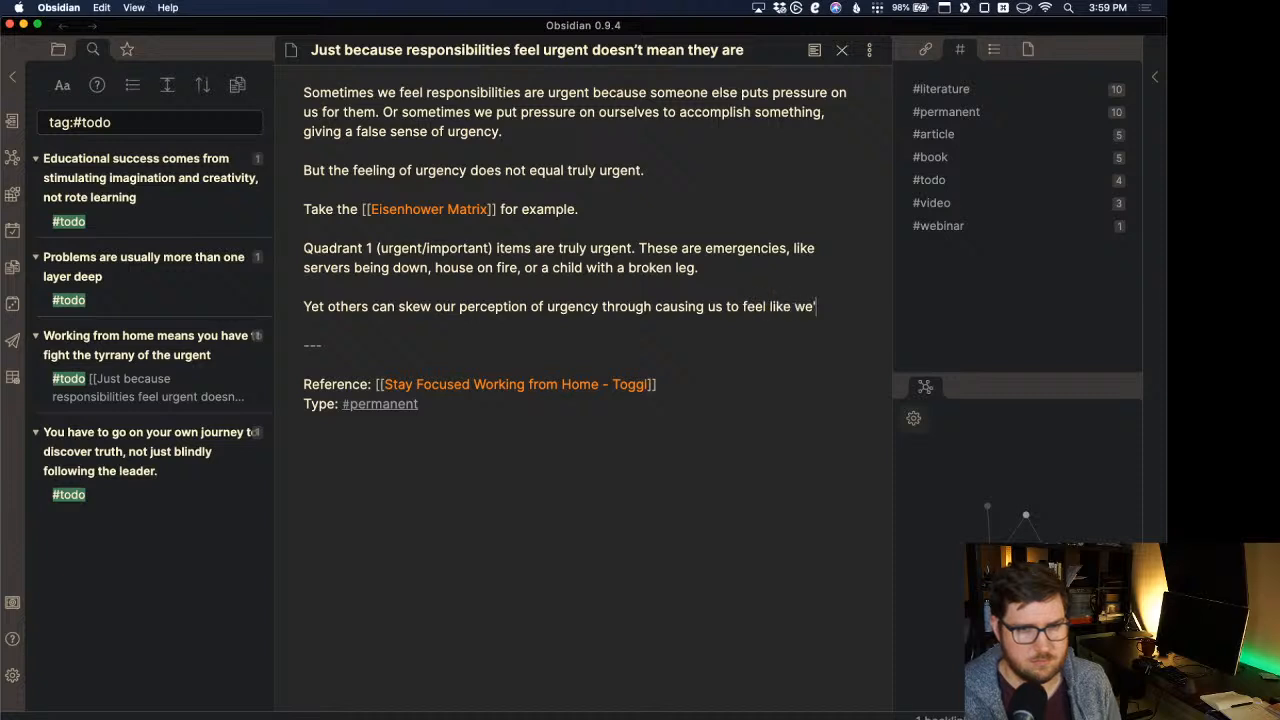
text(ed)
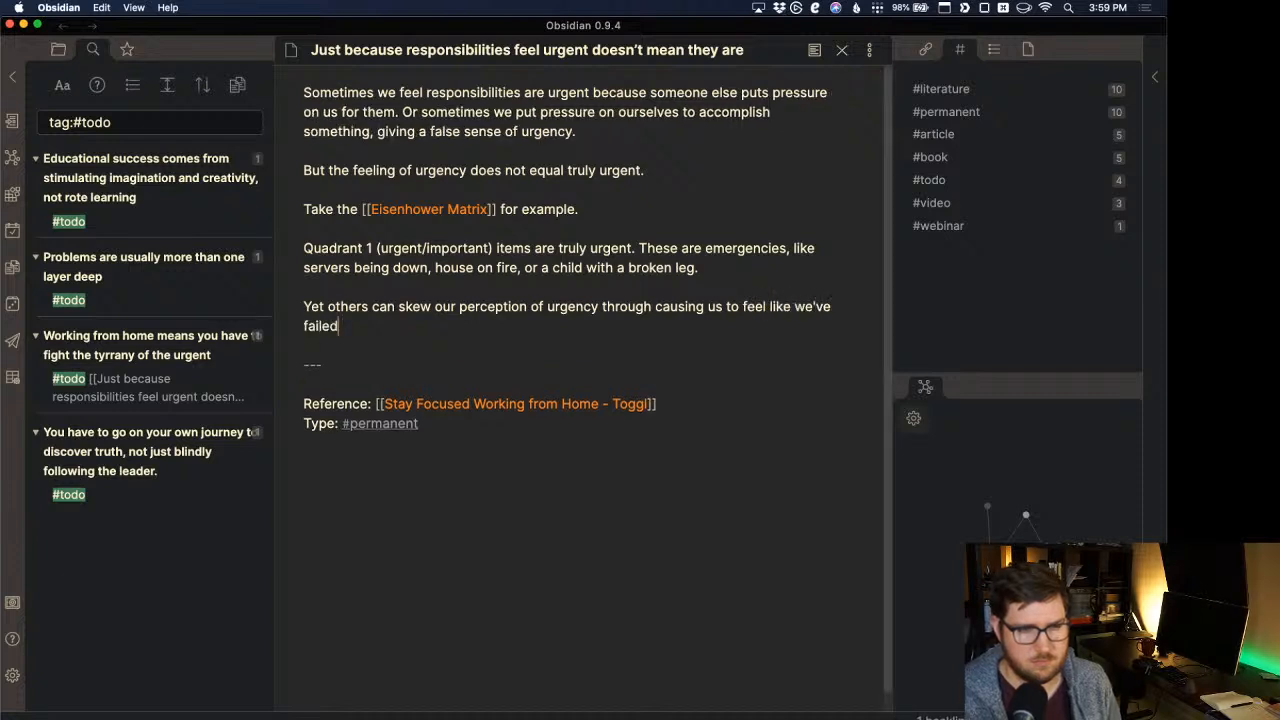
text( by not fo)
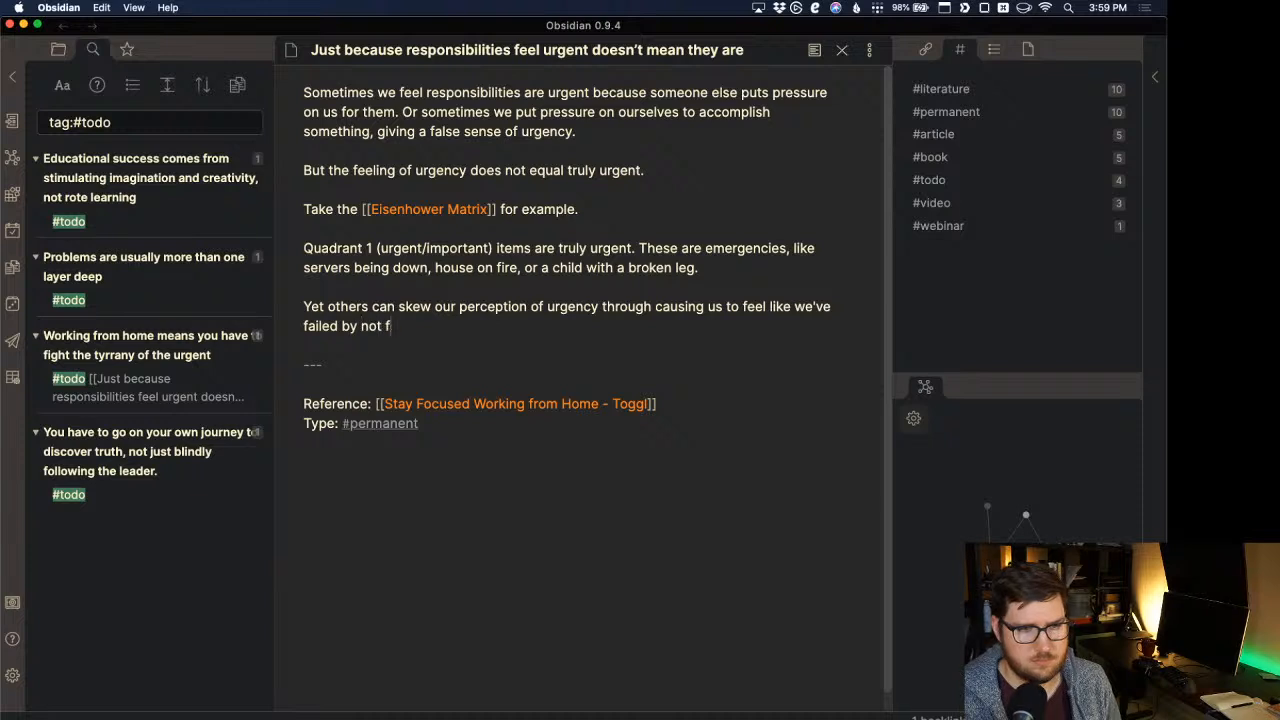
key(BackSpace)
key(BackSpace)
key(BackSpace)
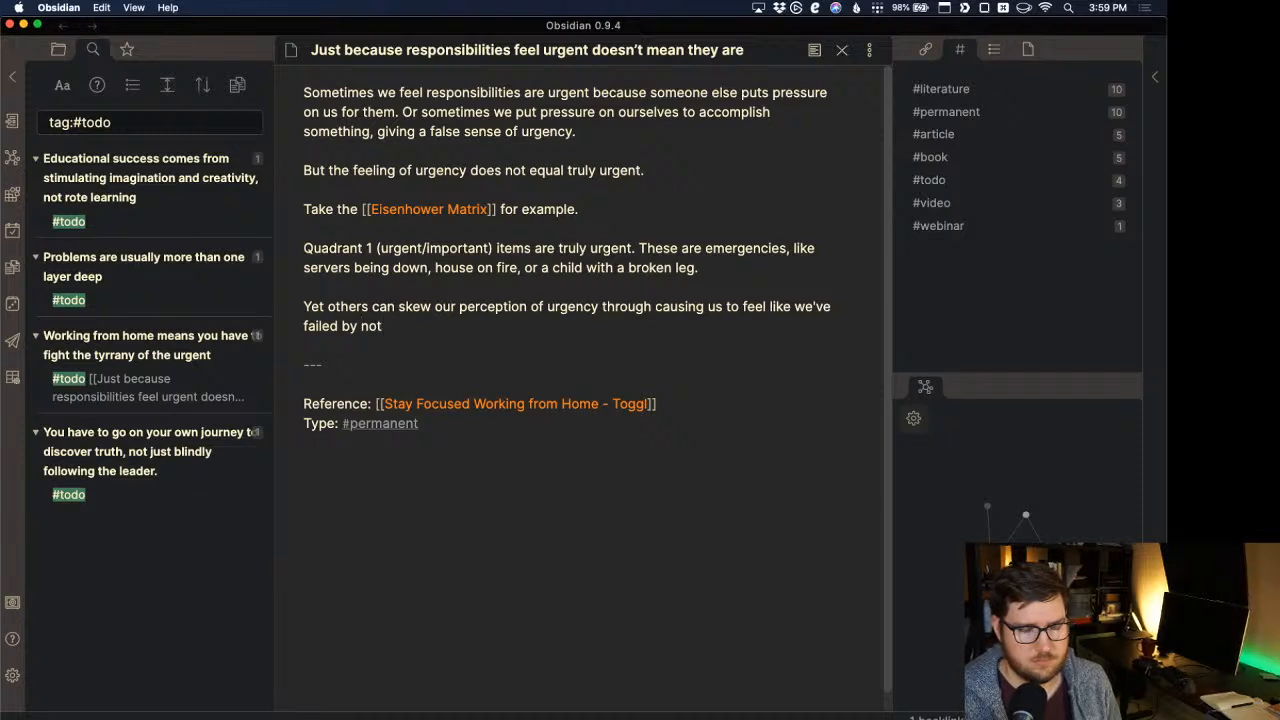
Finish the last sentence of the note with the words: abiding by their "guidelines".
text(abid)
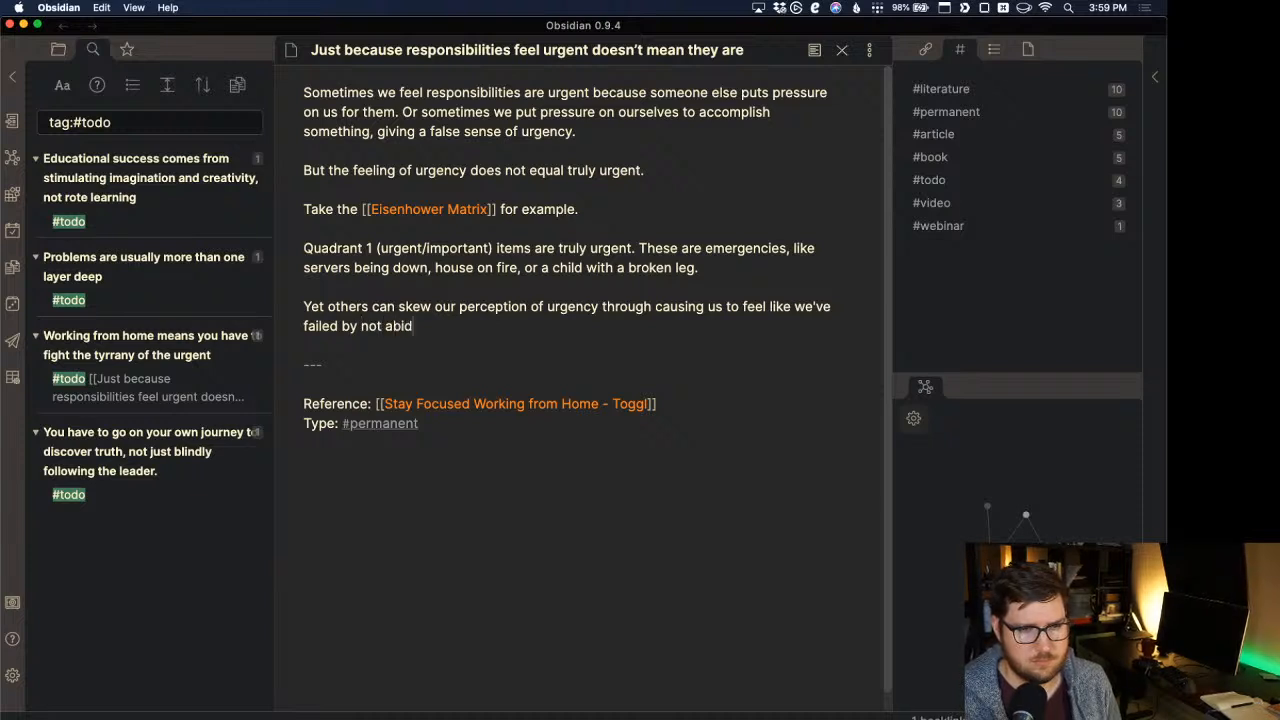
text(ing by their "g)
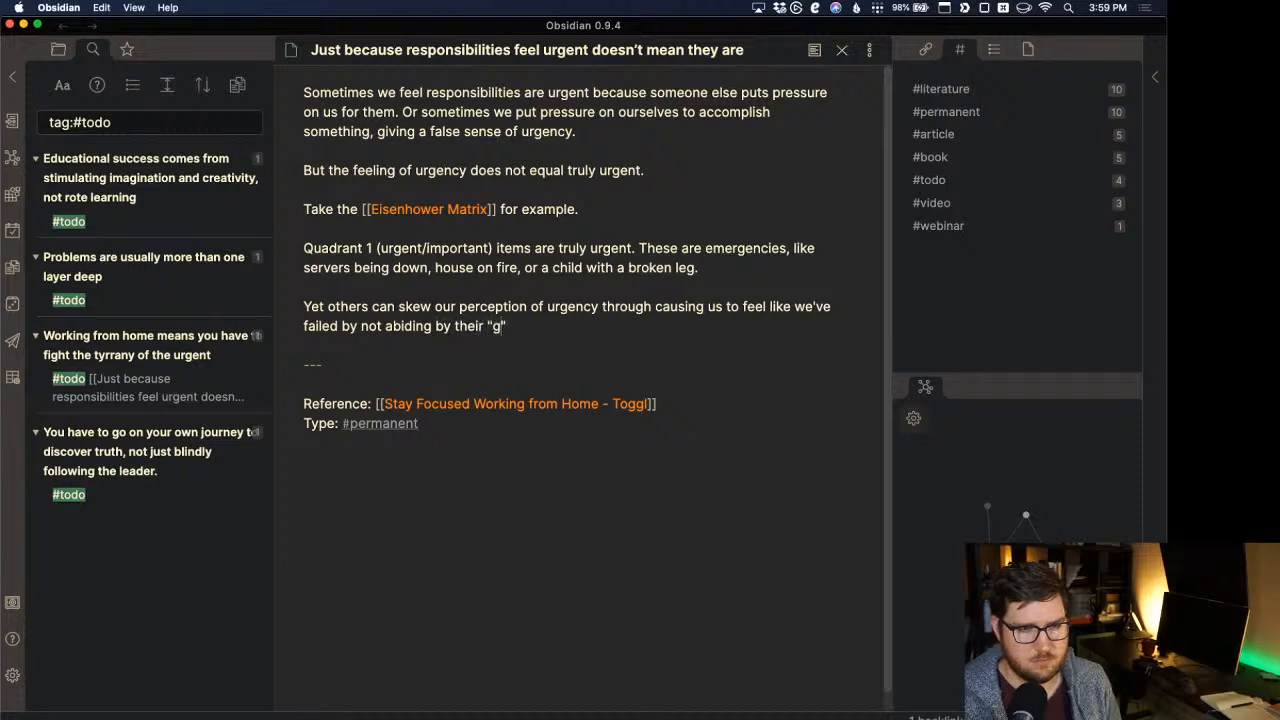
text(uidelines)
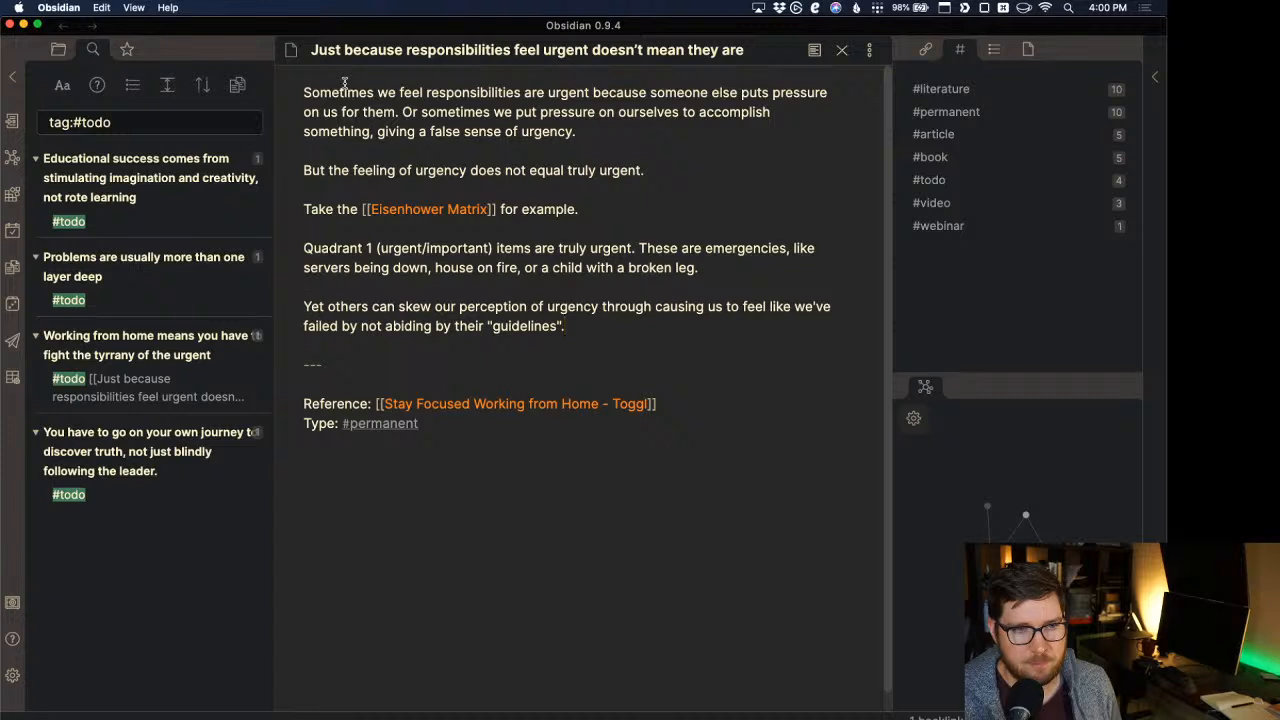
drag(302, 91, 670, 130)
click(670, 130)
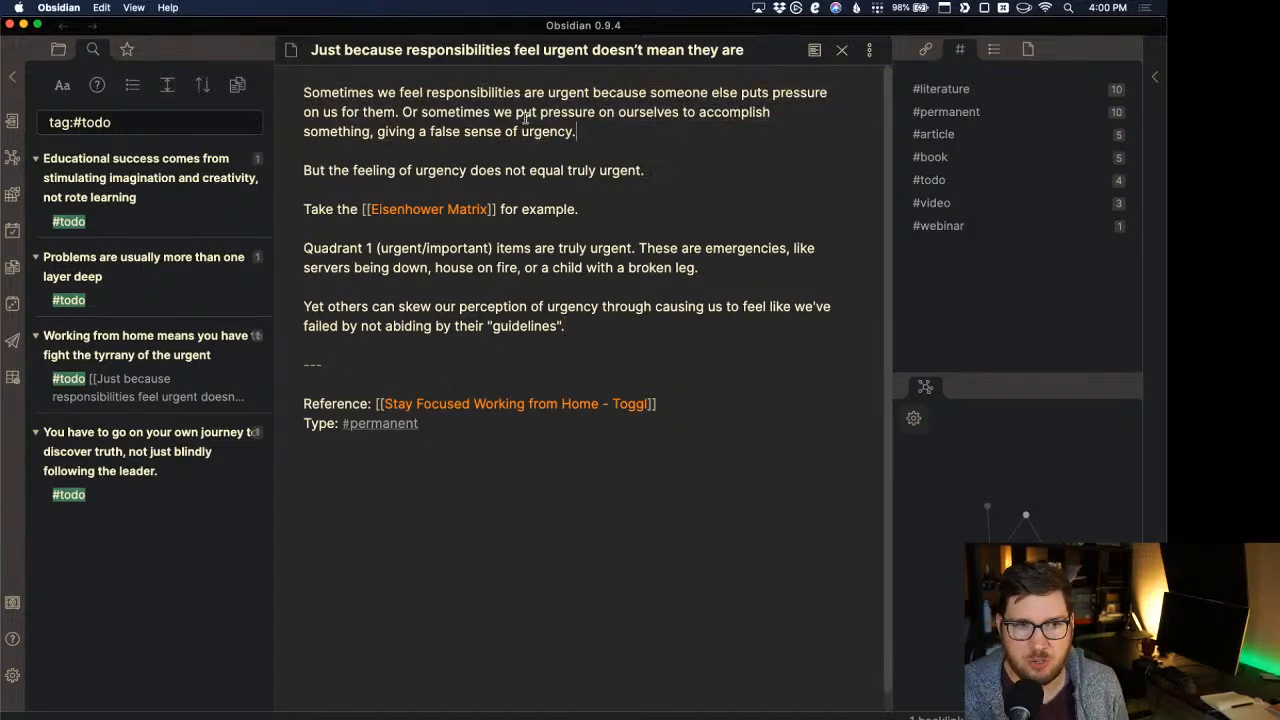
click(307, 92)
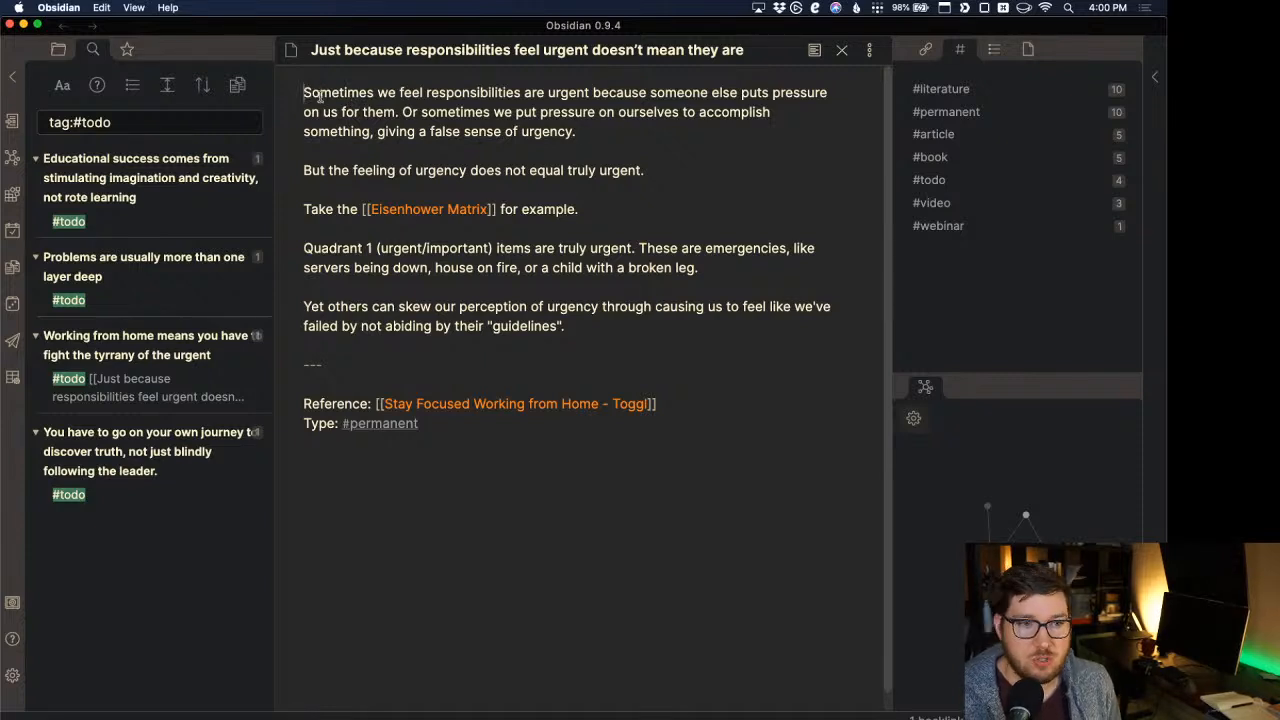
drag(319, 93, 399, 112)
click(663, 131)
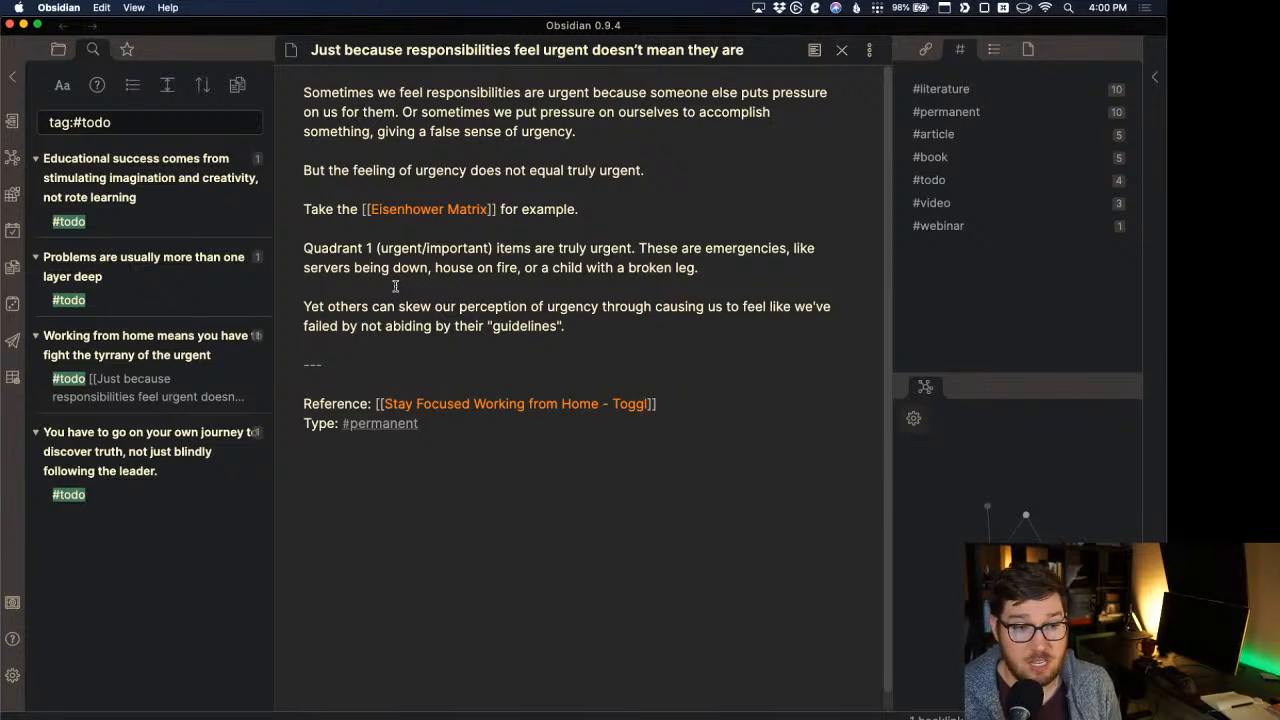
Insert "or ourselves" after "Yet others" in the note's last paragraph.
click(371, 308)
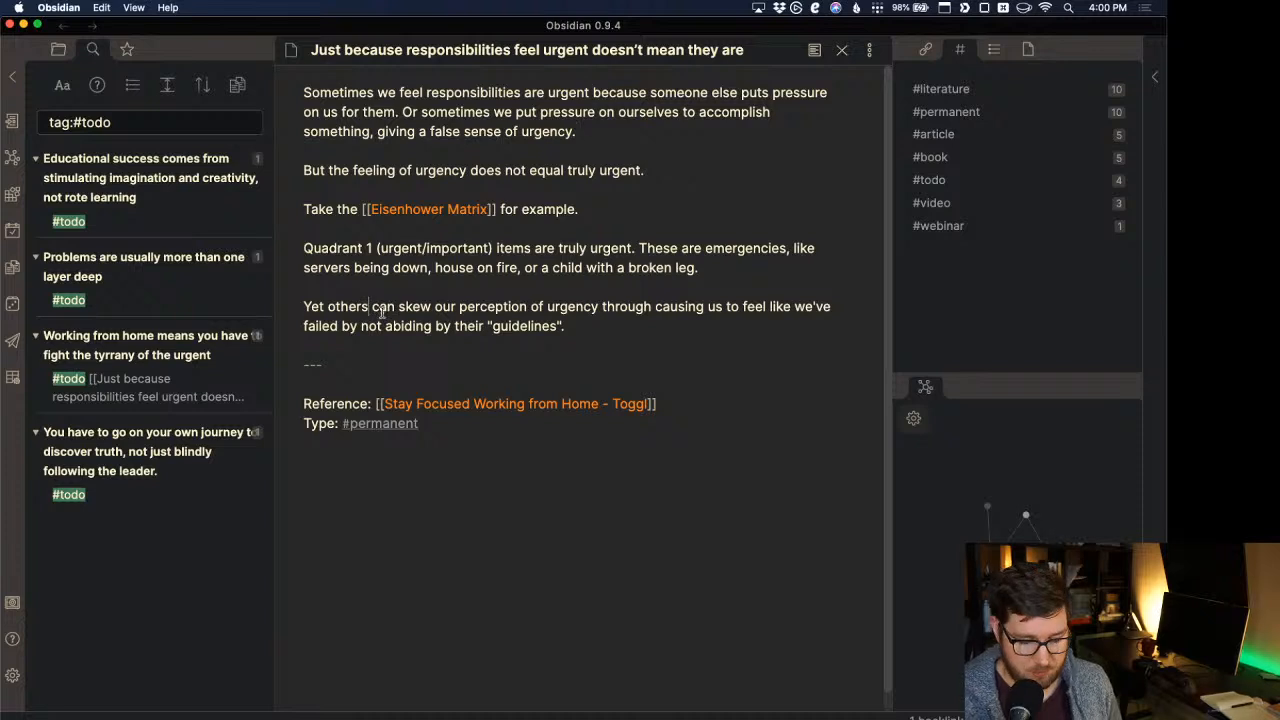
text(or)
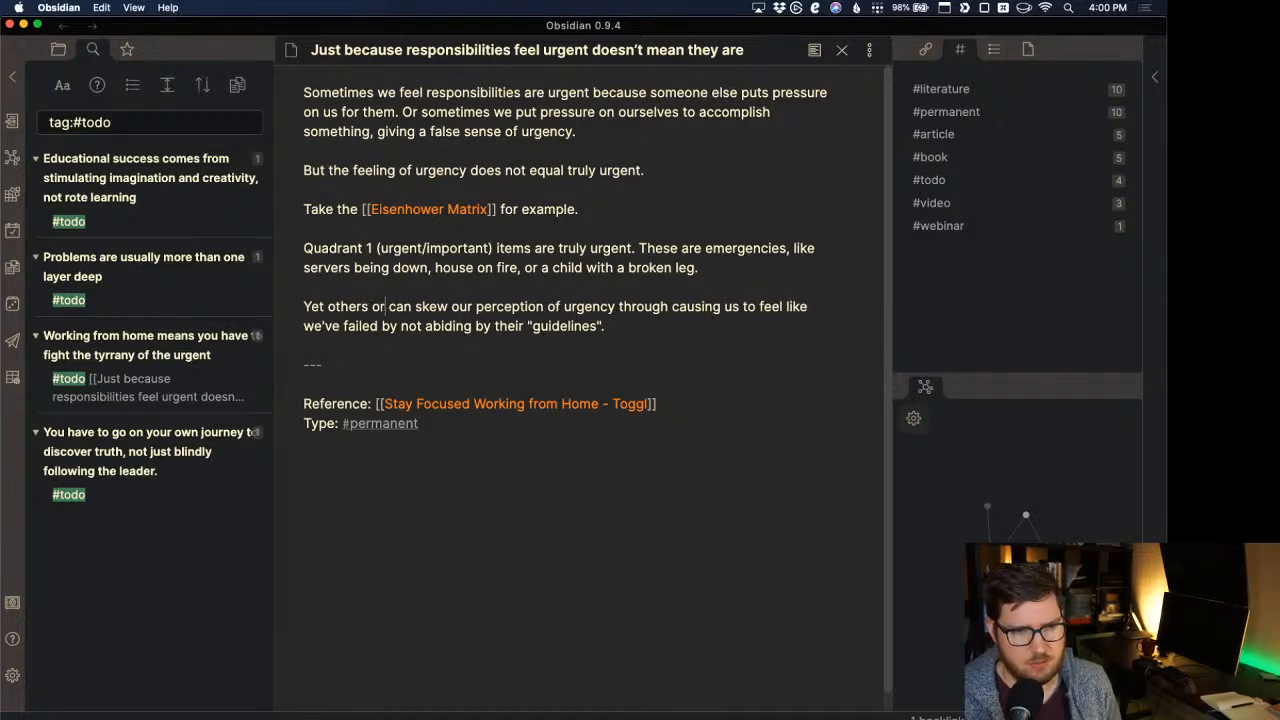
text( ourselves)
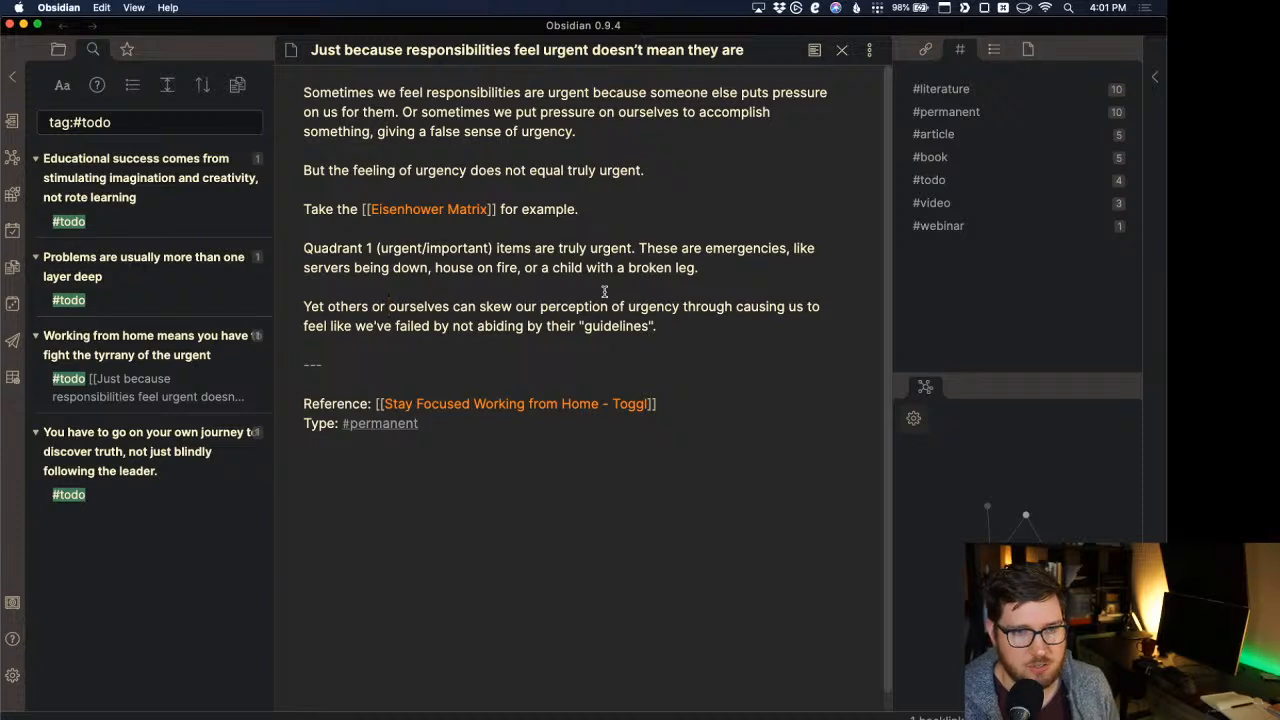
Add a new paragraph after the "guidelines" sentence reading "We must guard ourselves against false urgency.".
click(705, 321)
key(Return)
key(Return)
text(It;s)
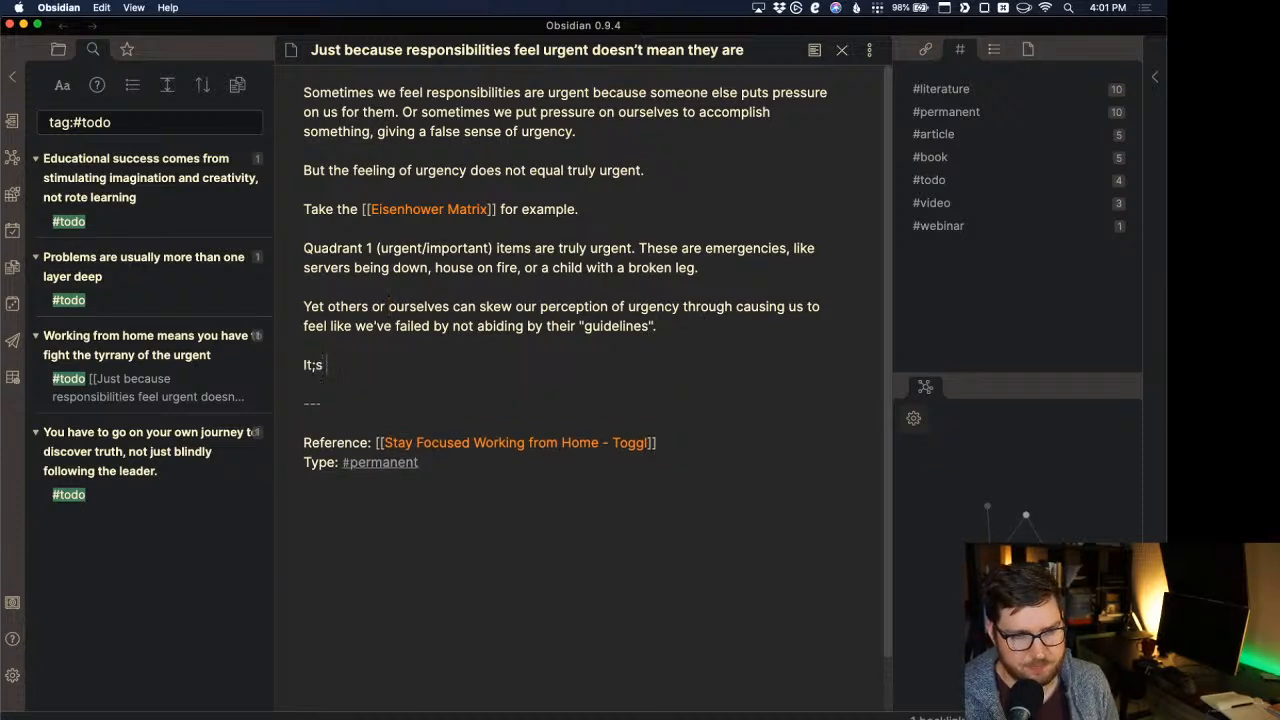
key(BackSpace)
key(BackSpace)
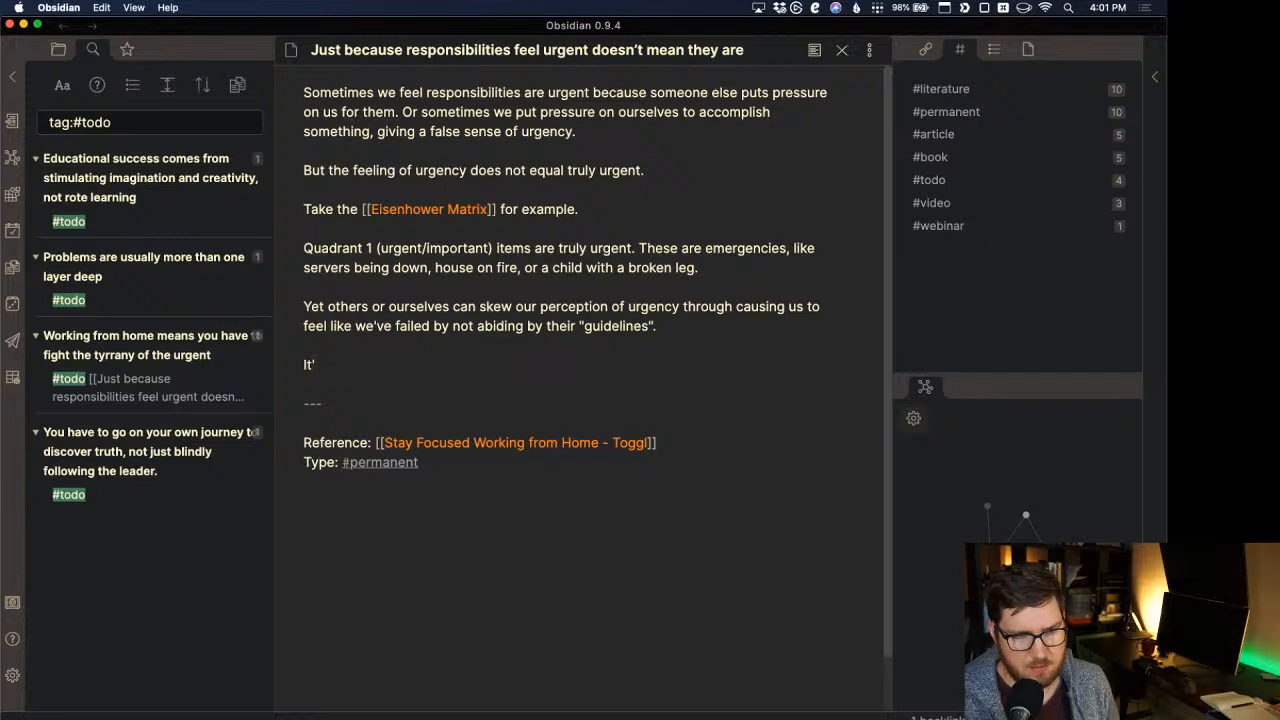
text(We must gua)
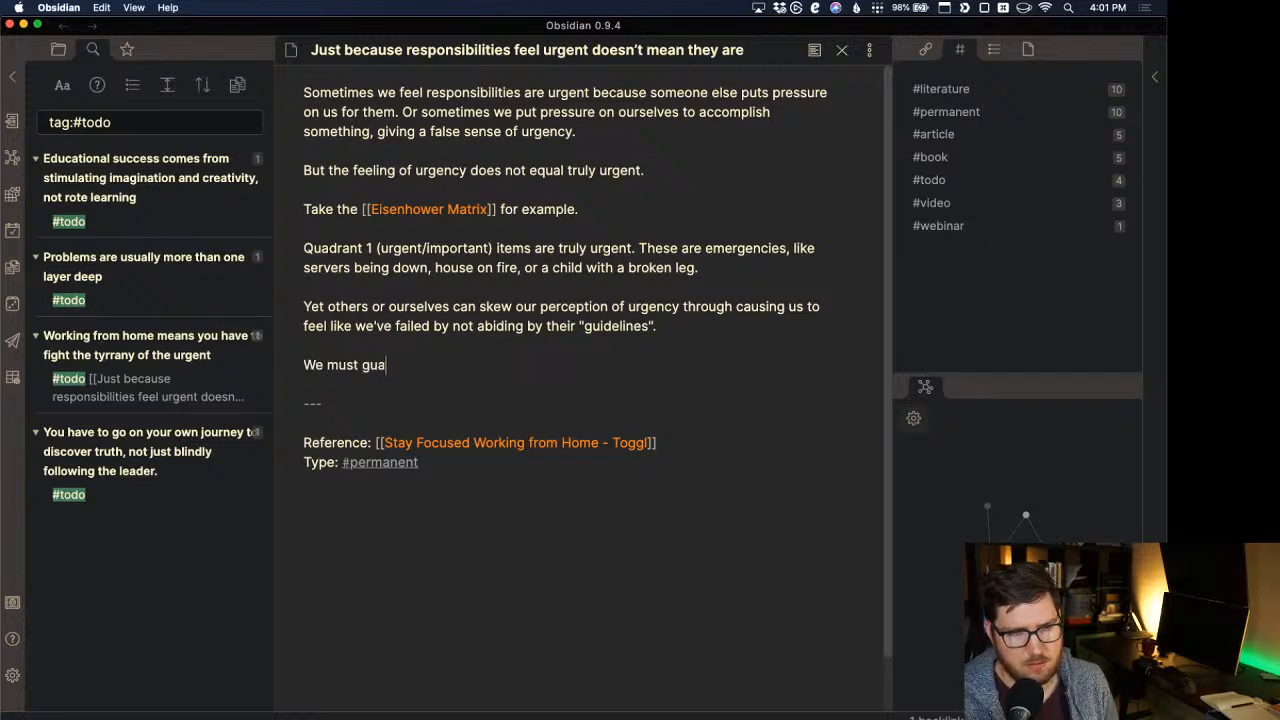
text(rd ourselves a)
text(gainst )
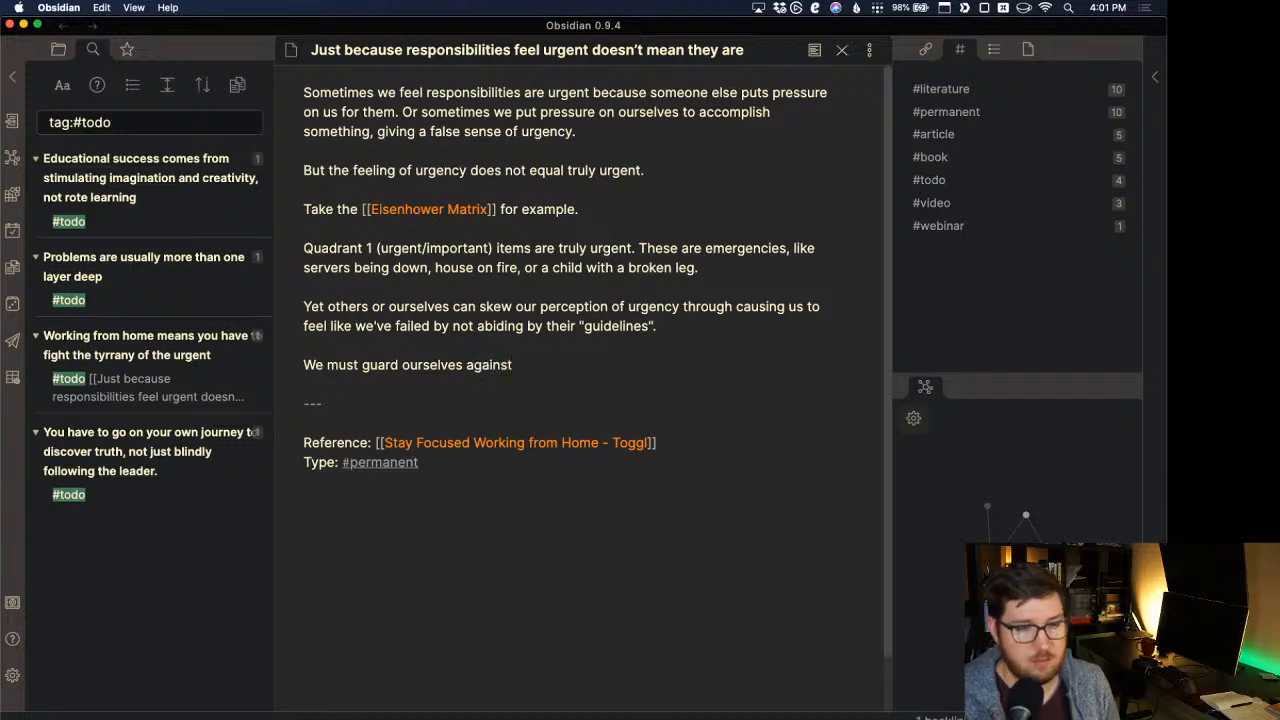
text(false urgency.)
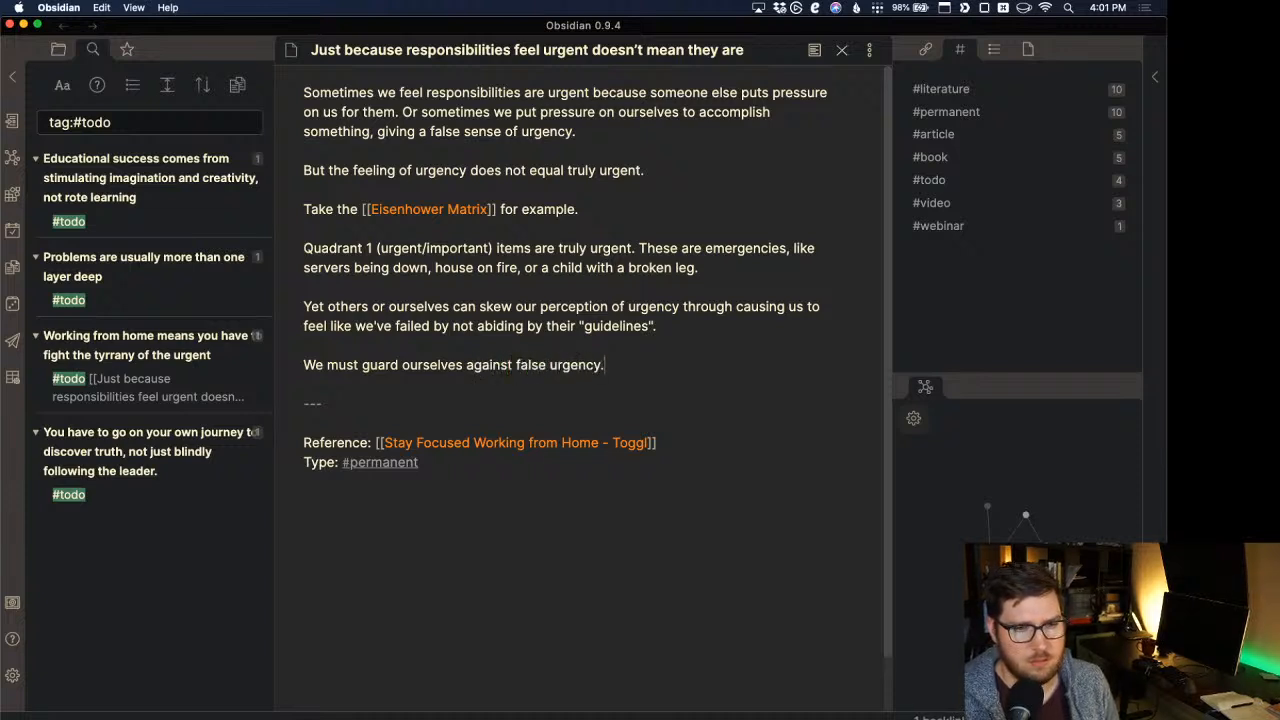
triple_click(520, 360)
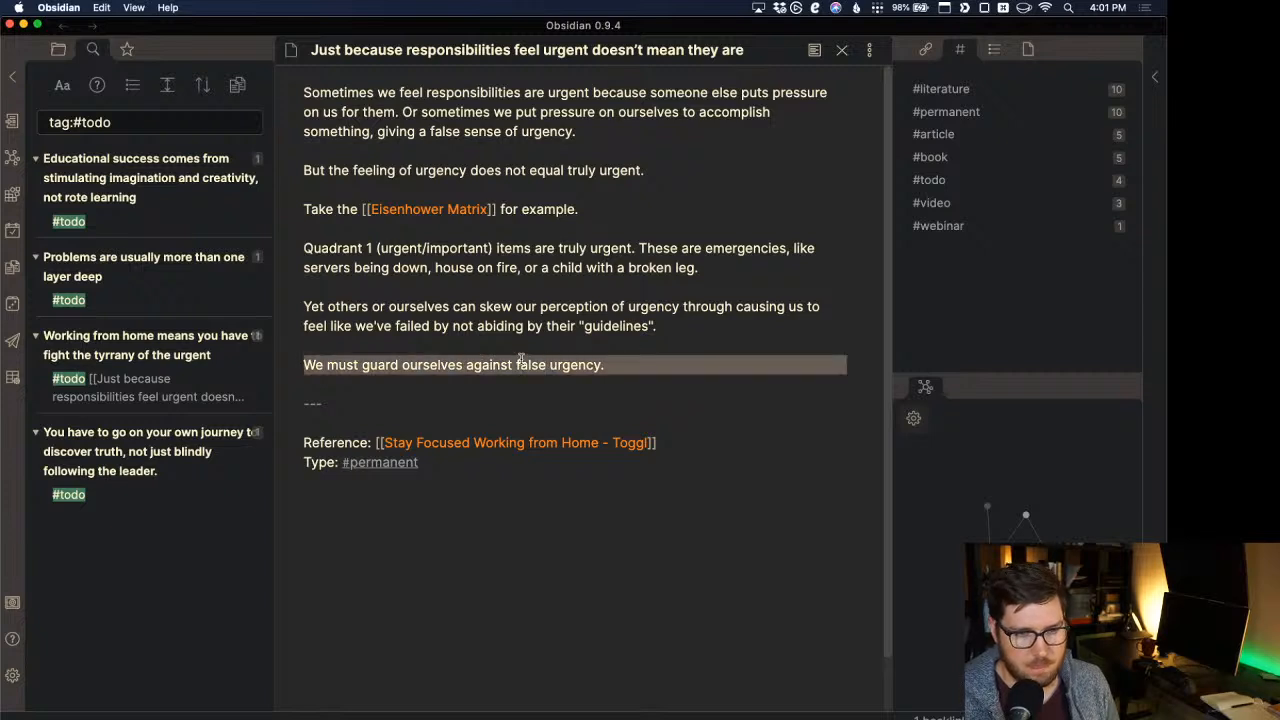
text([[)
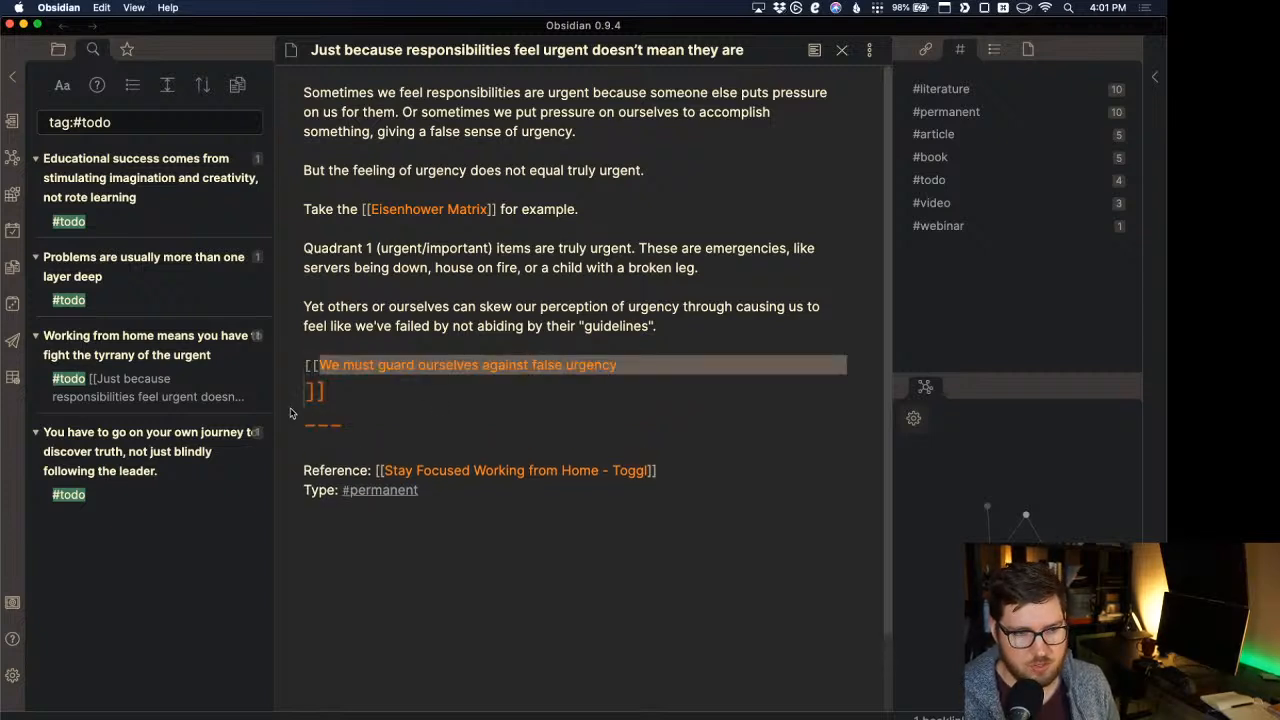
key(BackSpace)
key(super+z)
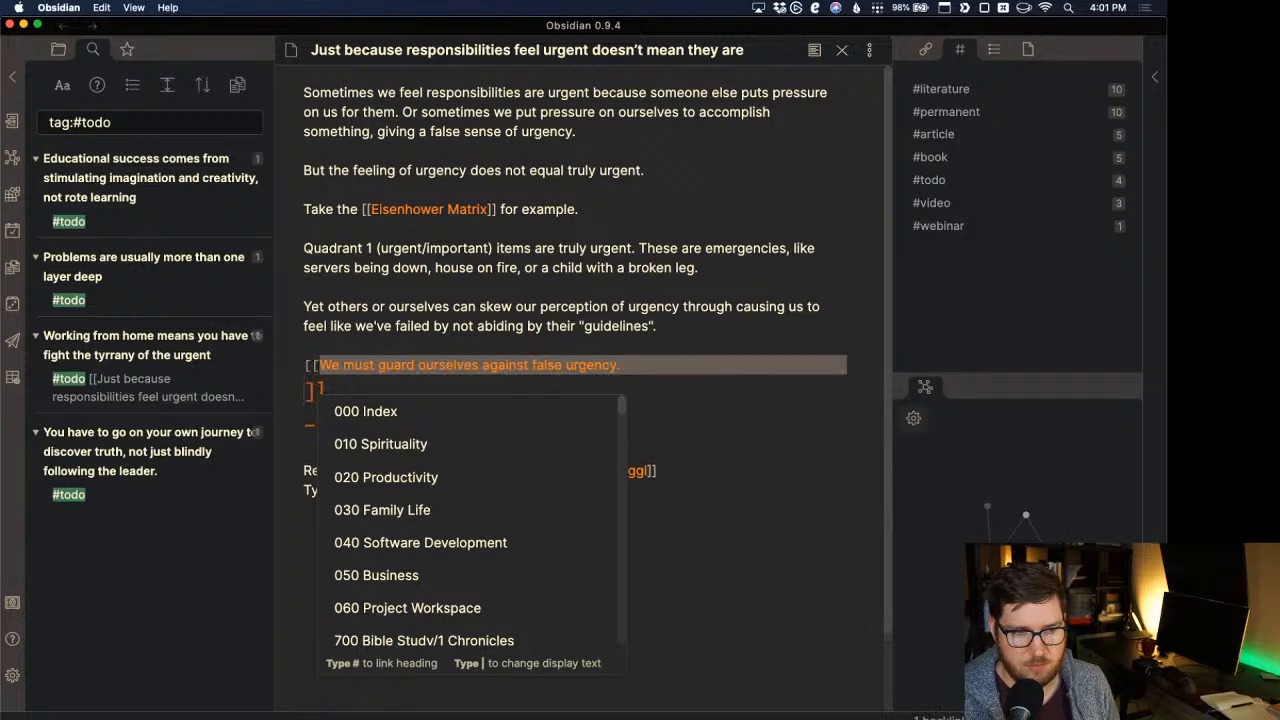
key(super+z)
Turn "We must guard ourselves against false urgency" into an internal note link, leaving the period outside the brackets.
click(601, 365)
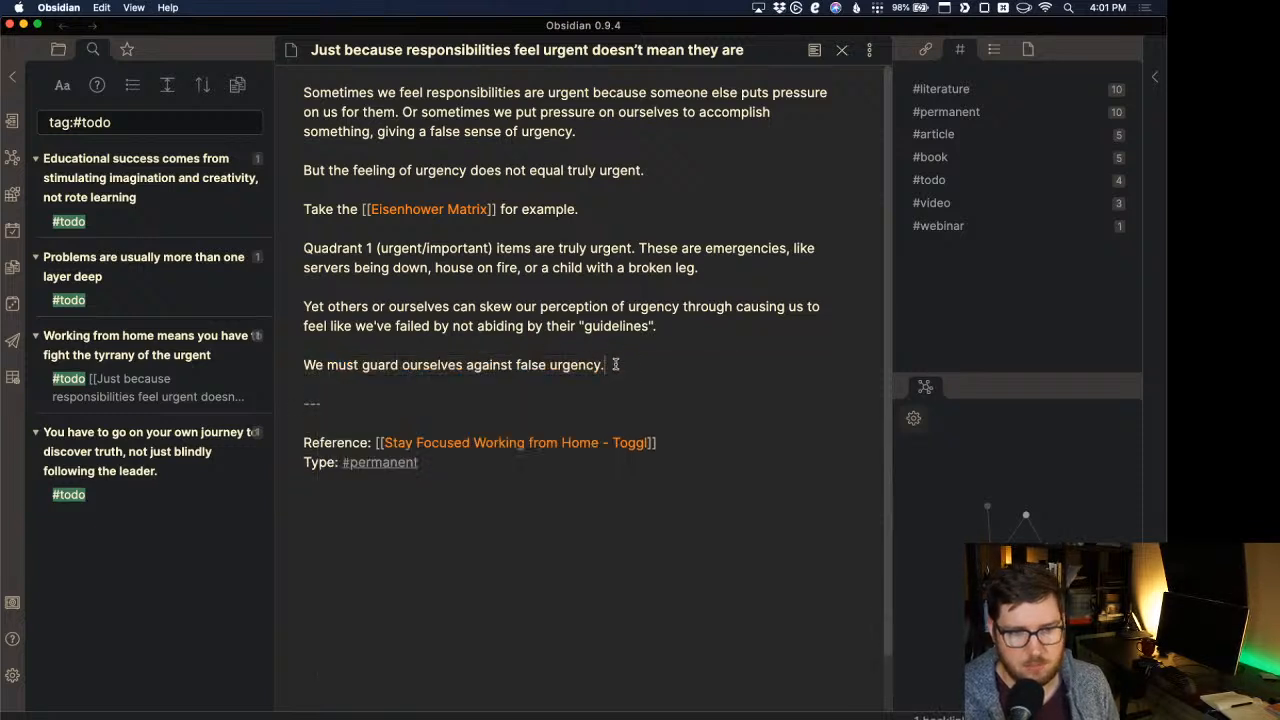
key(super+shift+Left)
text([[)
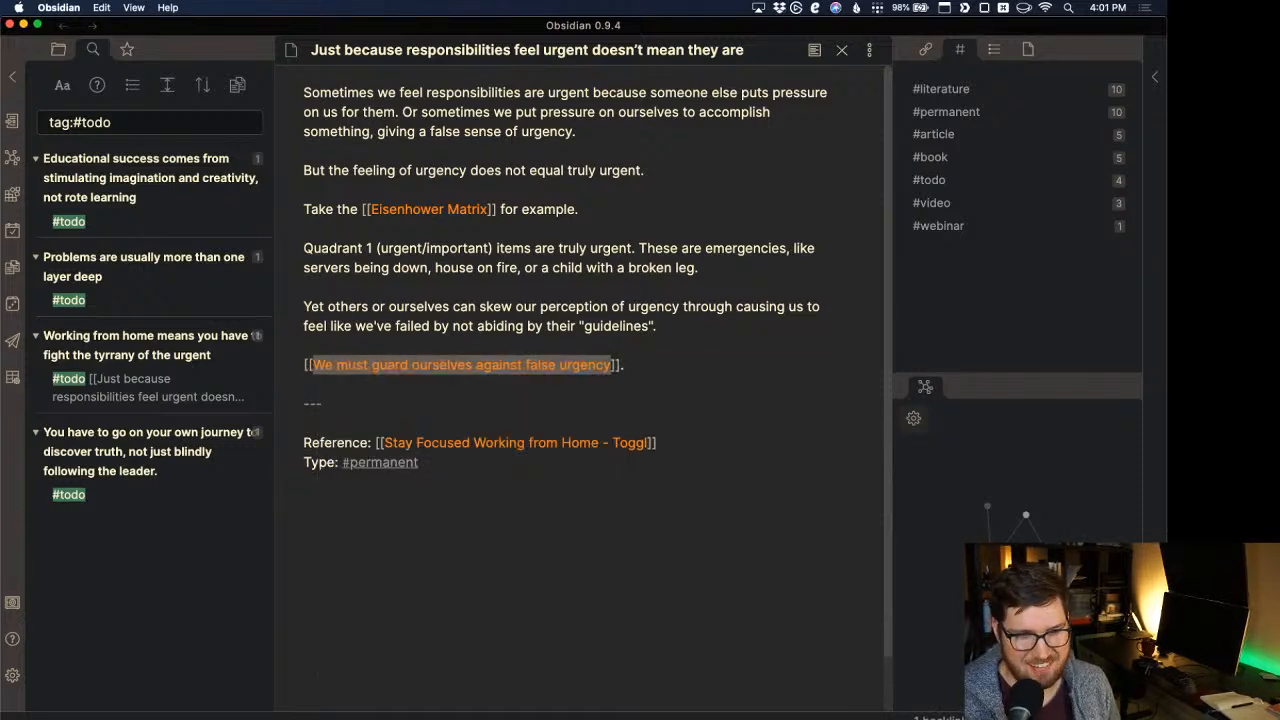
click(649, 318)
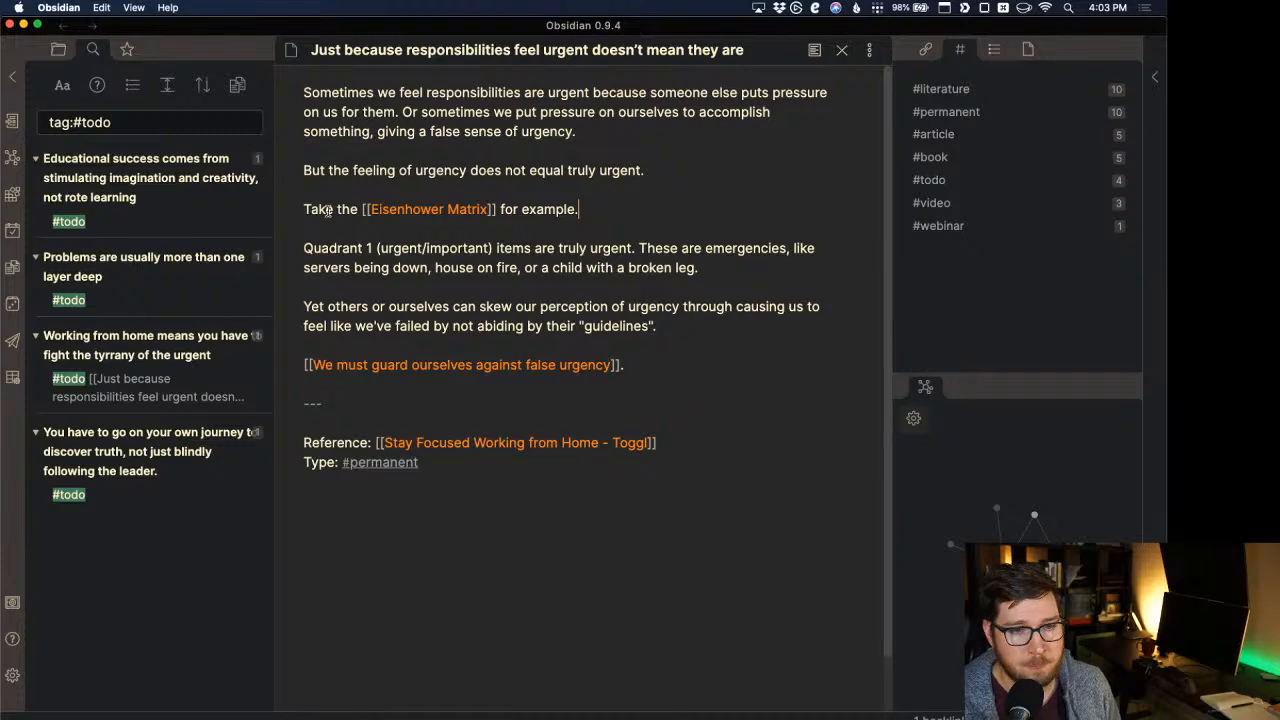
Open the linked Eisenhower Matrix note, and switch to Firefox to search the web for "eisenhower matrix" in a new tab.
super+click(414, 209)
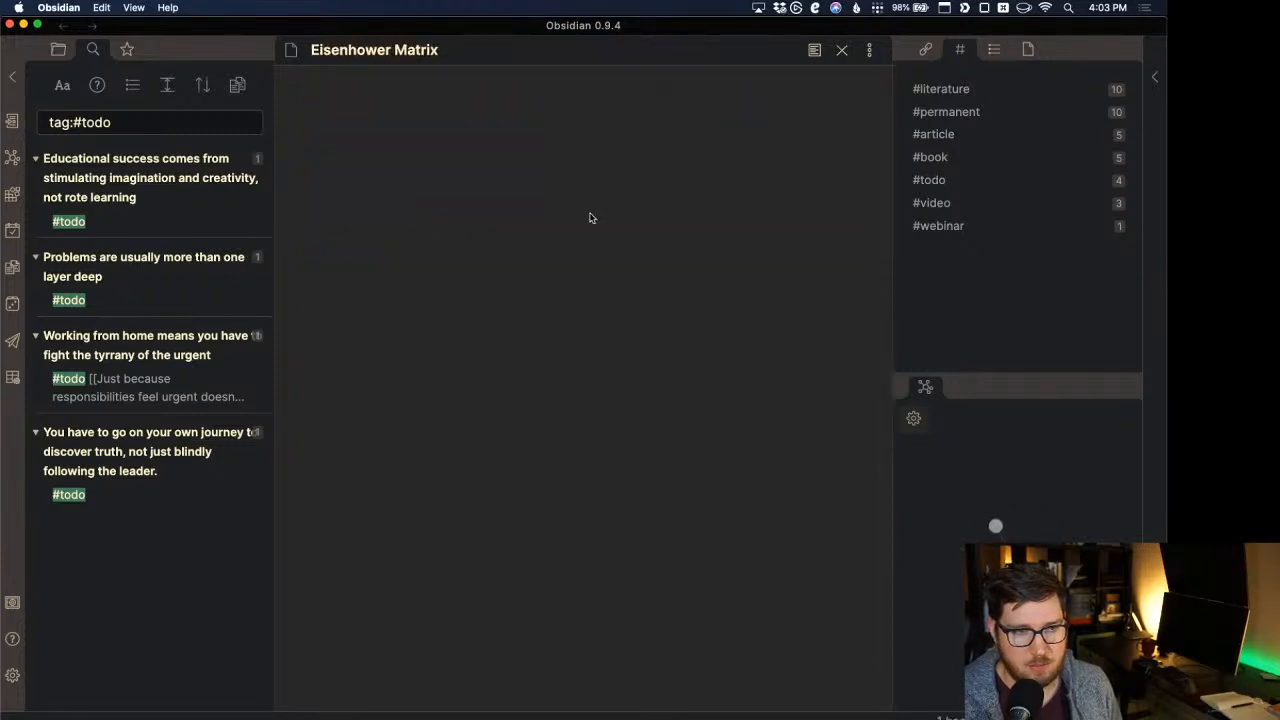
key(super+Tab)
key(super+Tab)
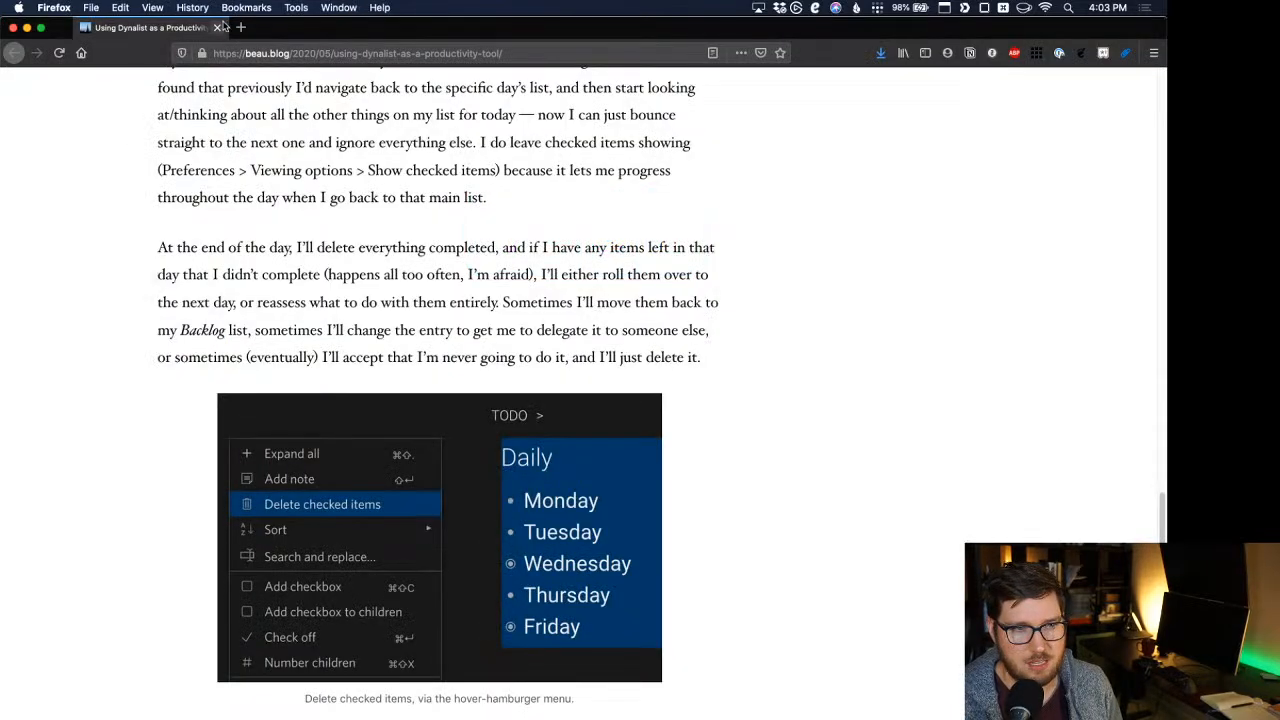
key(super+t)
text(eise)
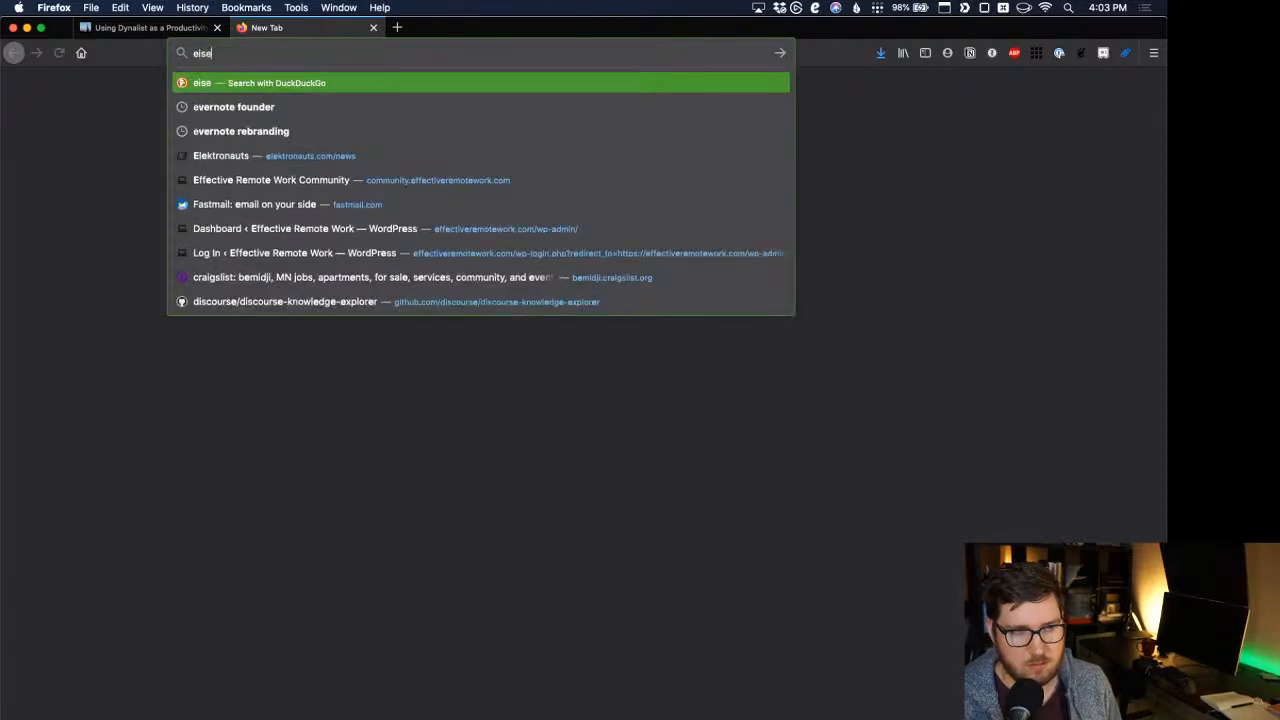
text(nhower matrix)
key(Return)
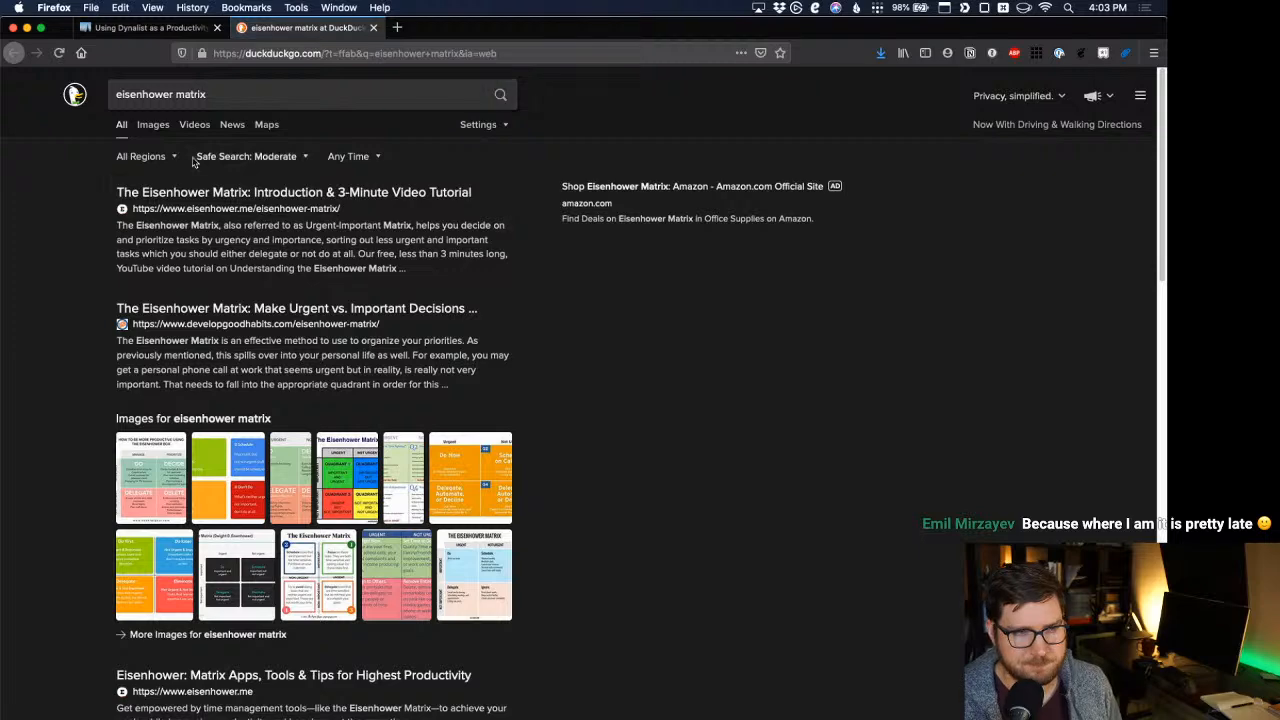
Copy the Eisenhower box picture from thehrdigest.com out of the image search results.
click(163, 127)
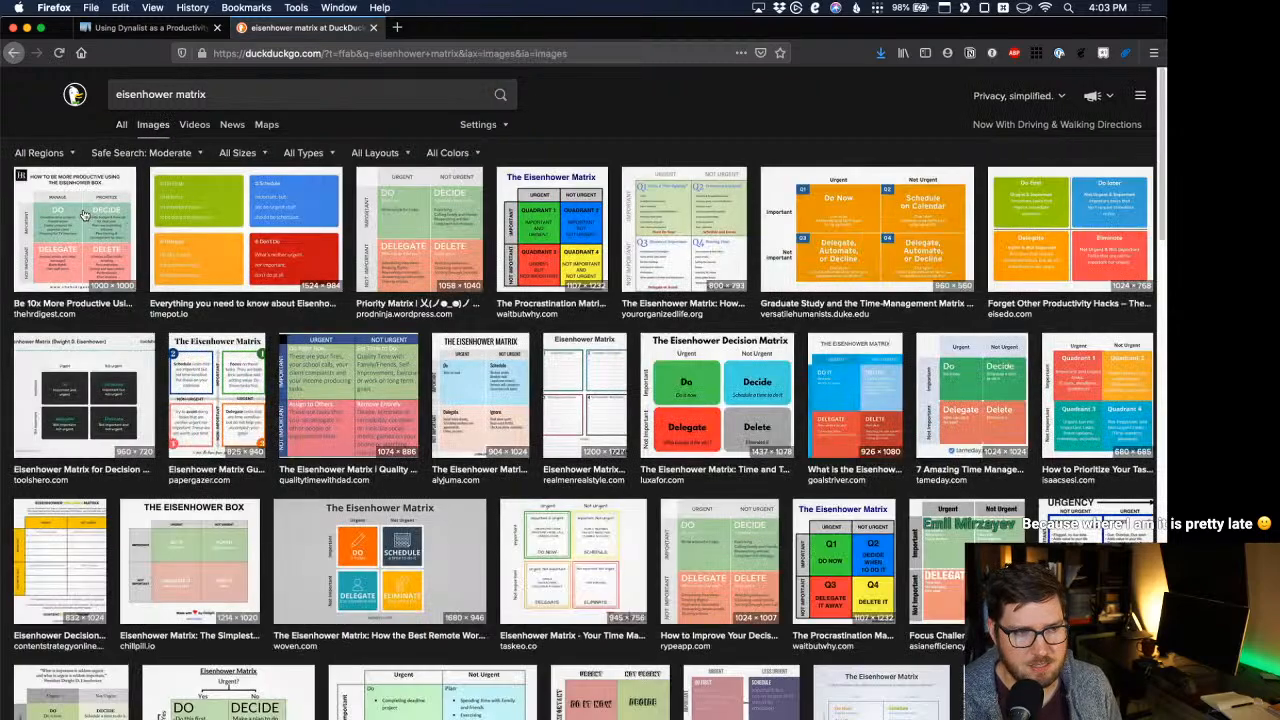
click(68, 230)
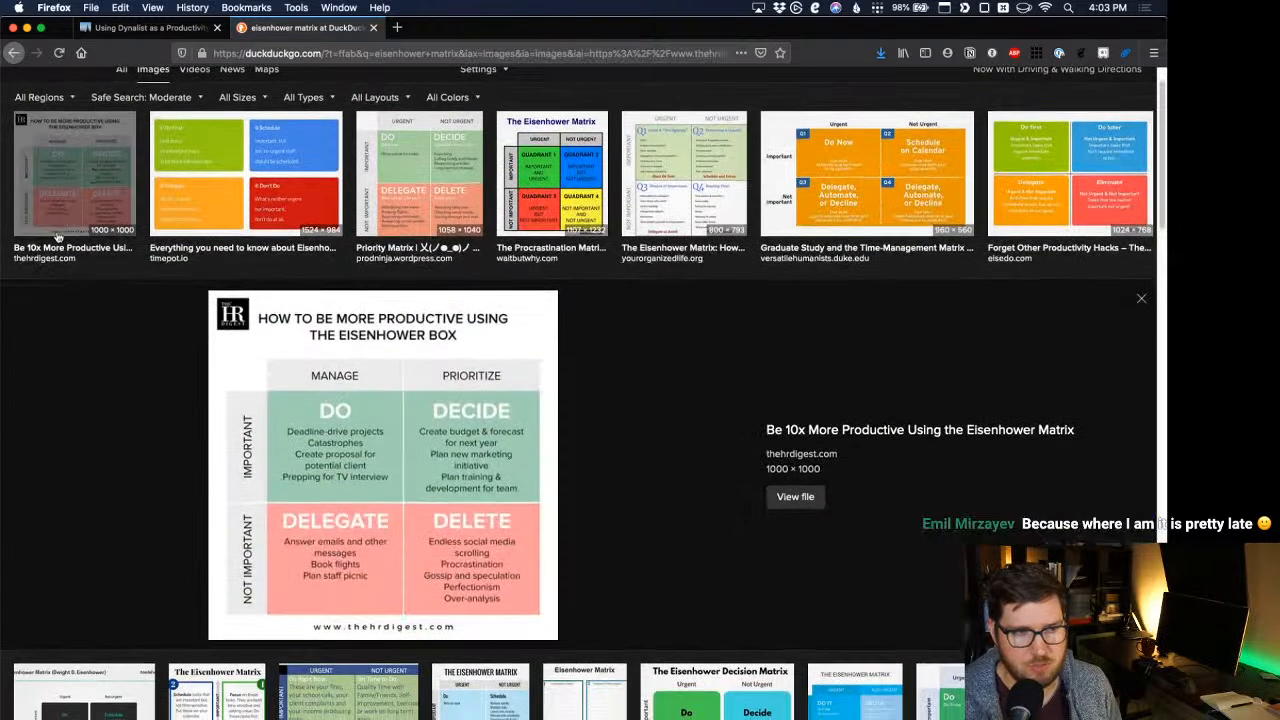
right_click(300, 390)
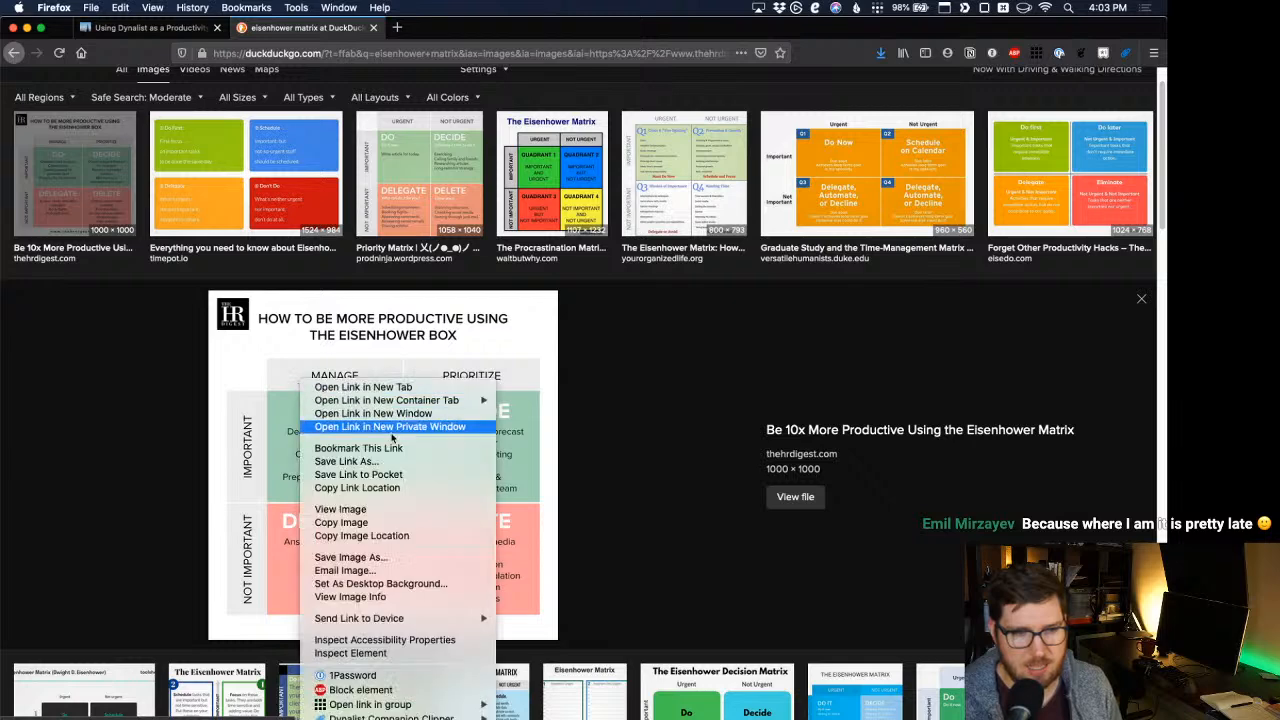
click(357, 523)
Switch back to Obsidian, paste the copied picture into the empty Eisenhower Matrix note and check it in preview.
key(super+Tab)
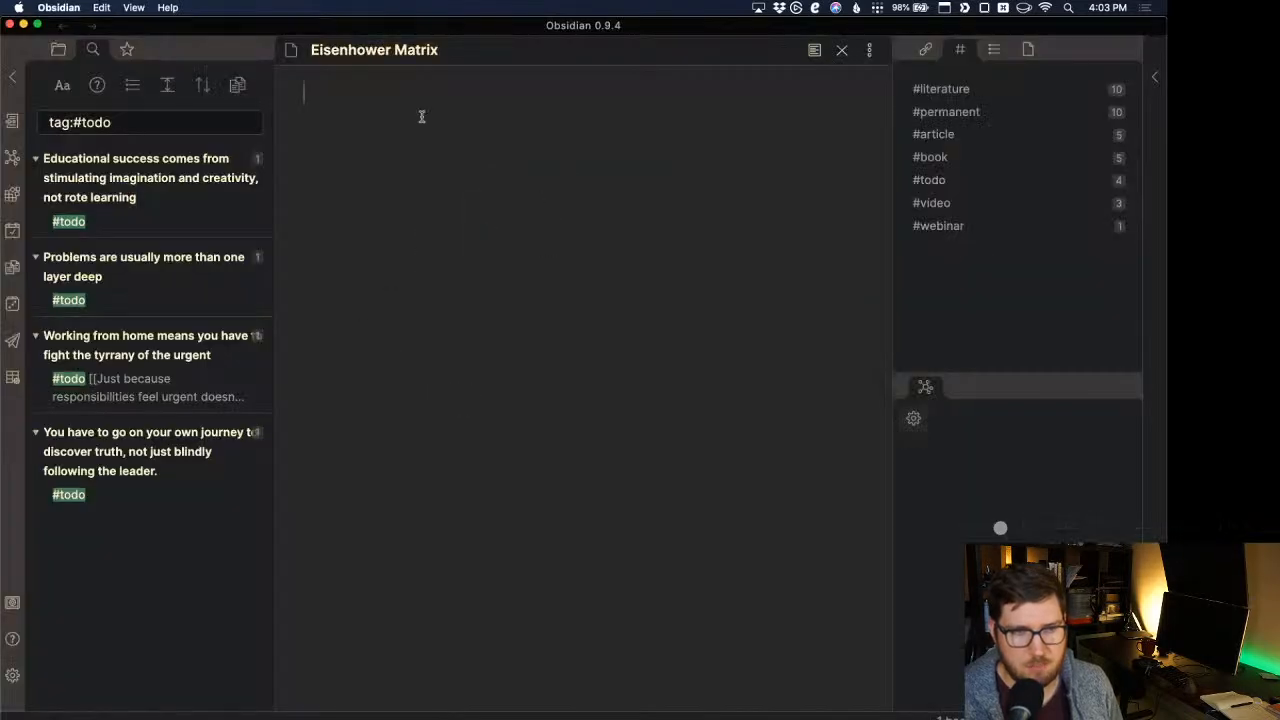
click(420, 116)
text(![[Pasted image 20201016160322.png]])
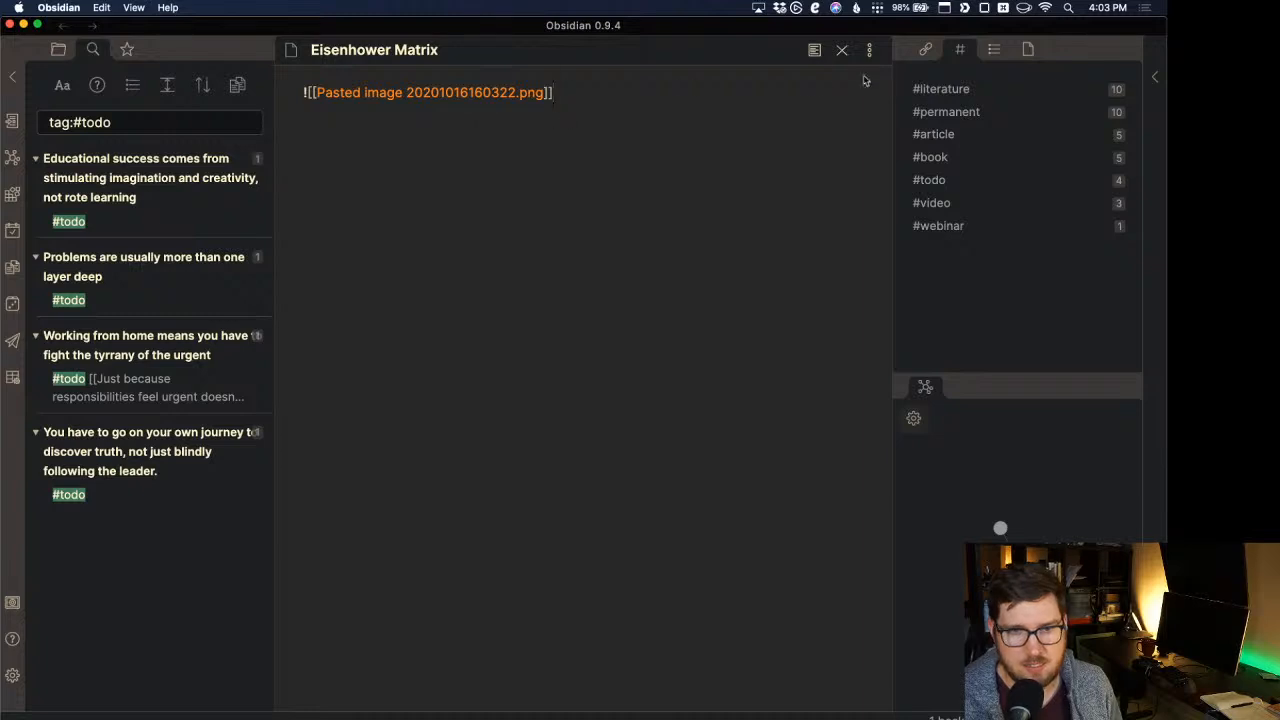
click(810, 51)
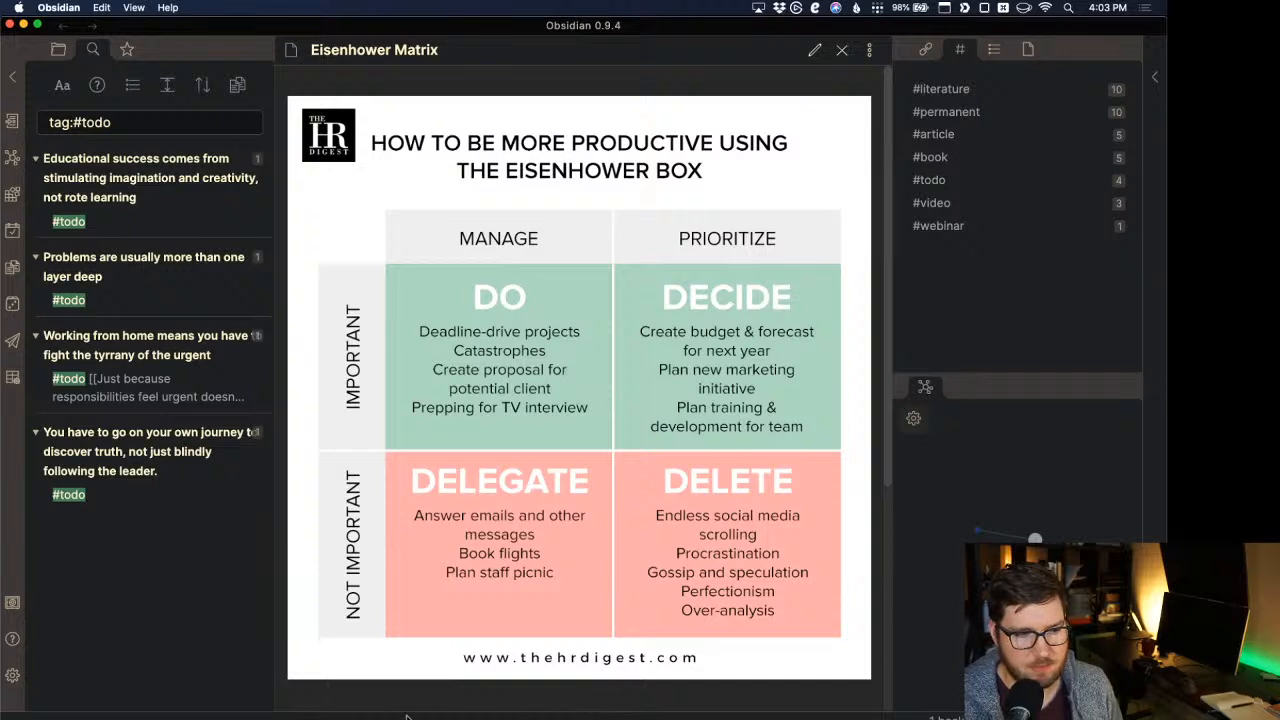
click(814, 50)
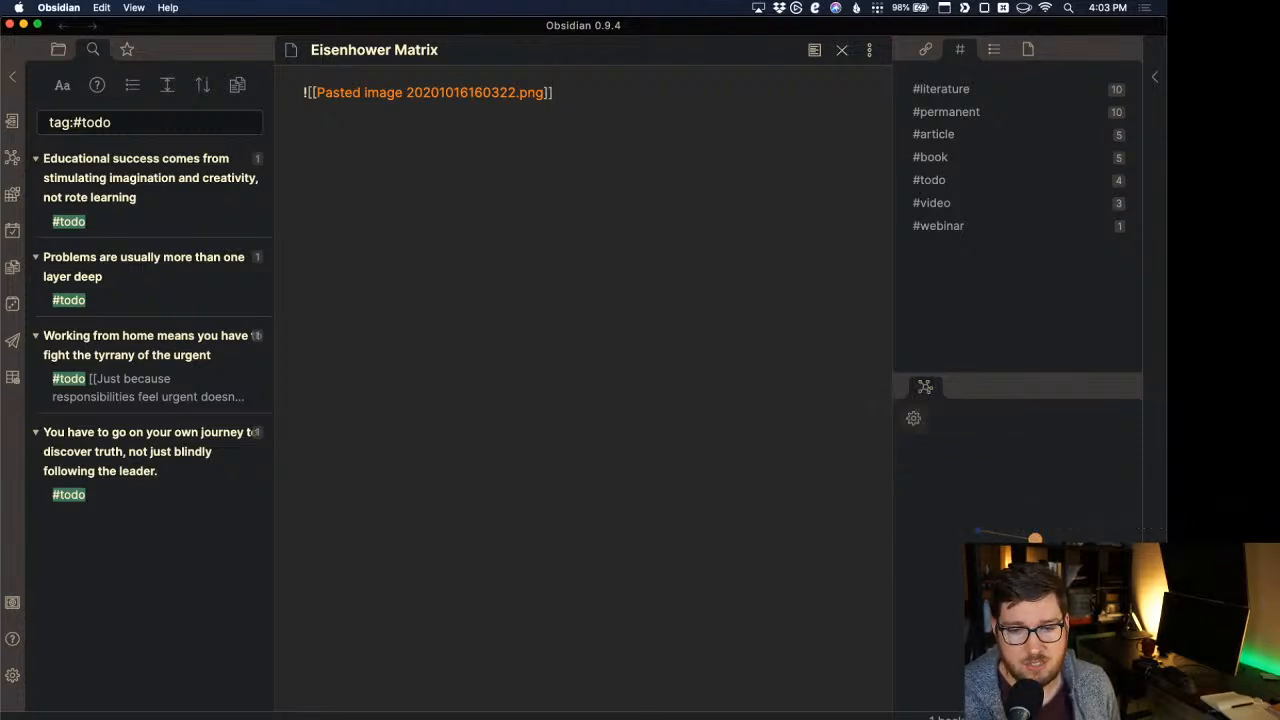
Increase the link depth of the Eisenhower Matrix note's local graph slightly.
click(913, 419)
drag(940, 516, 963, 514)
click(1079, 418)
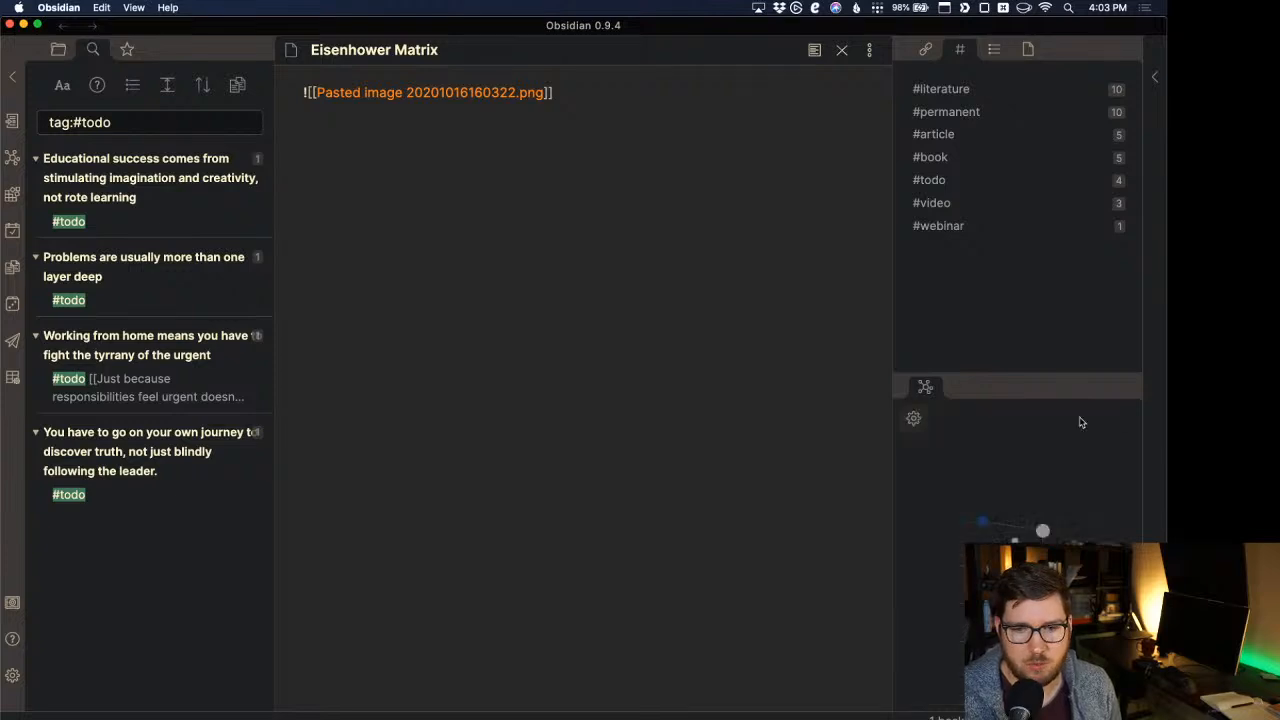
Move the local graph into its own pane above the Eisenhower Matrix note and check its filter settings.
drag(925, 386, 537, 237)
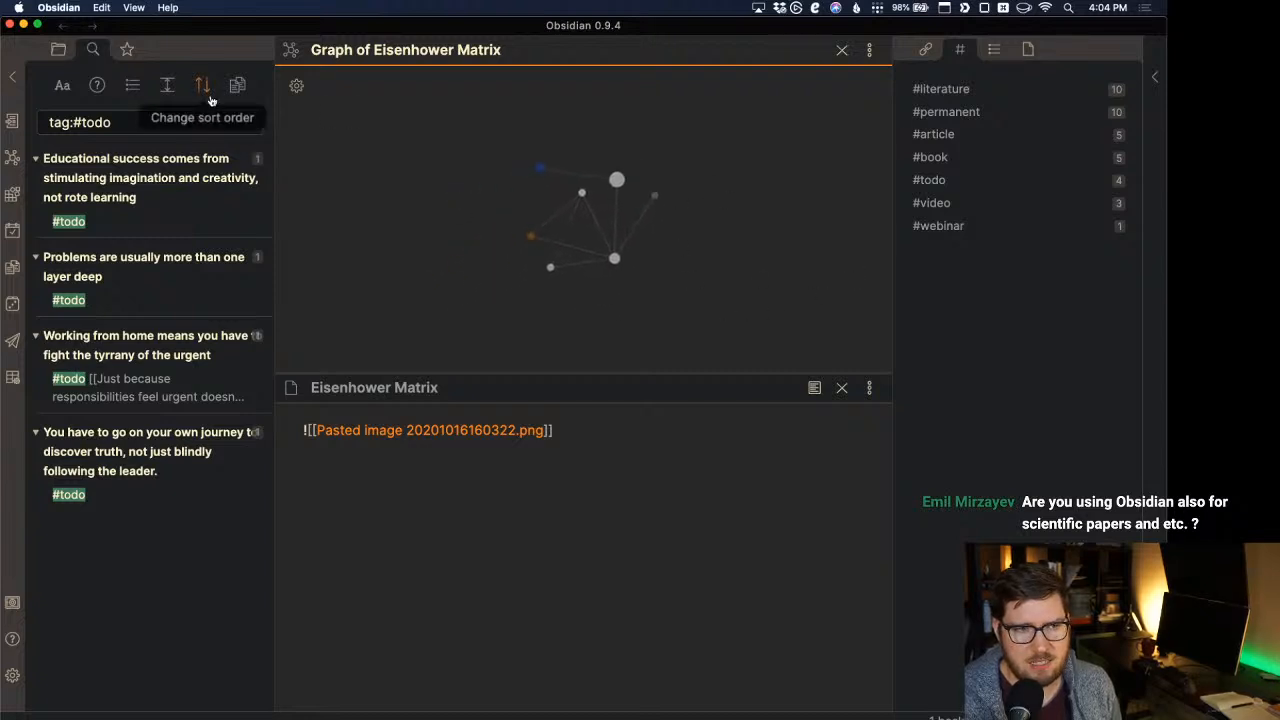
click(296, 85)
mouse_move(348, 184)
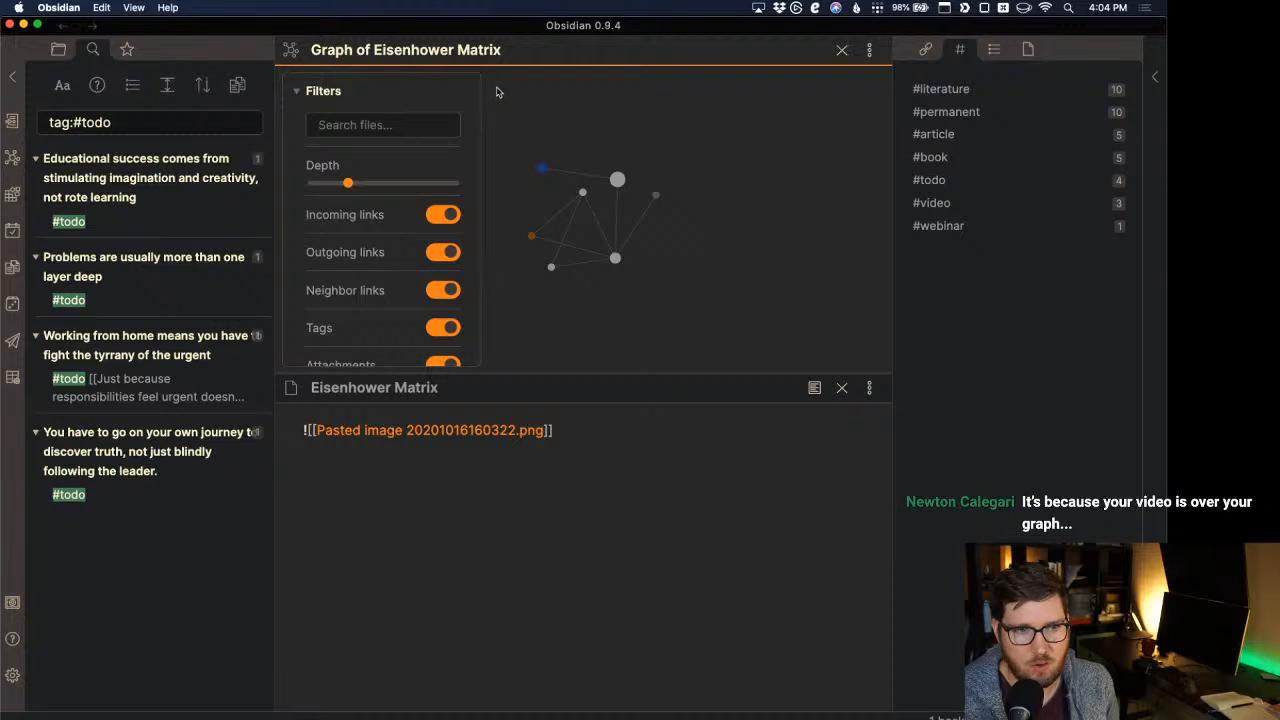
click(462, 85)
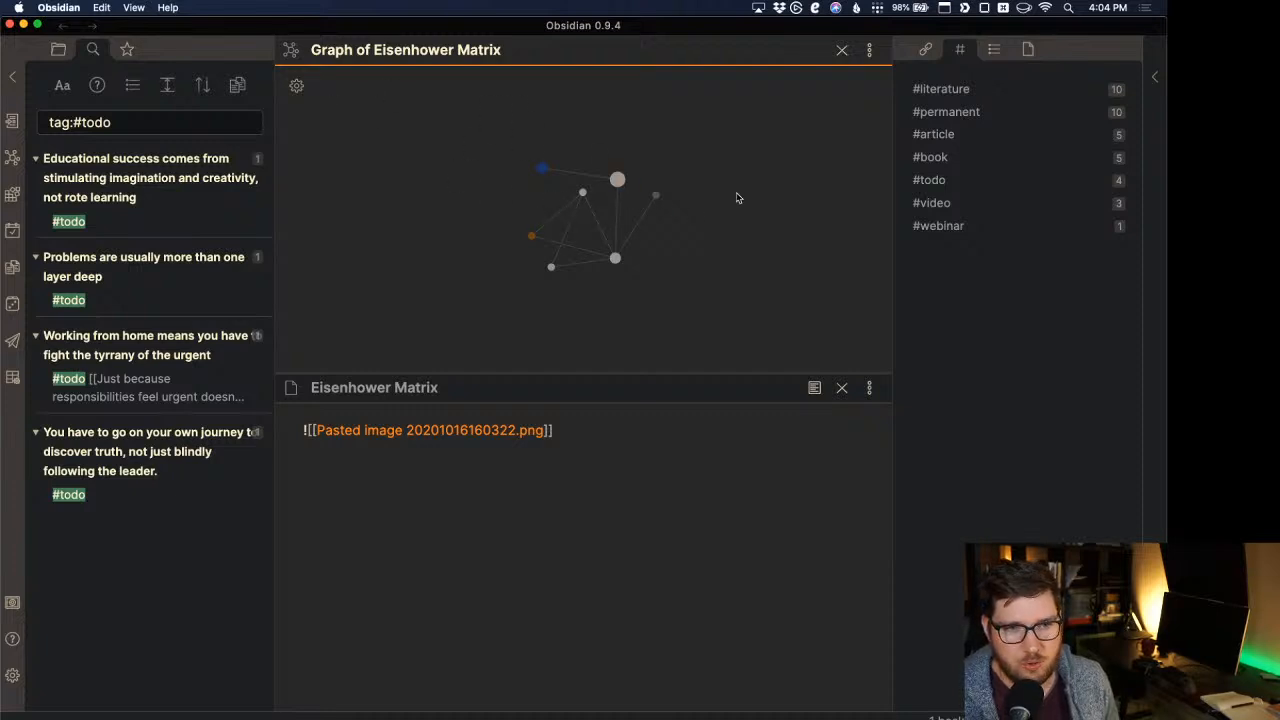
Open the graph of the whole vault, close the Eisenhower Matrix pane and examine the graph's filter settings.
click(13, 160)
scroll(670, 247, down, 8)
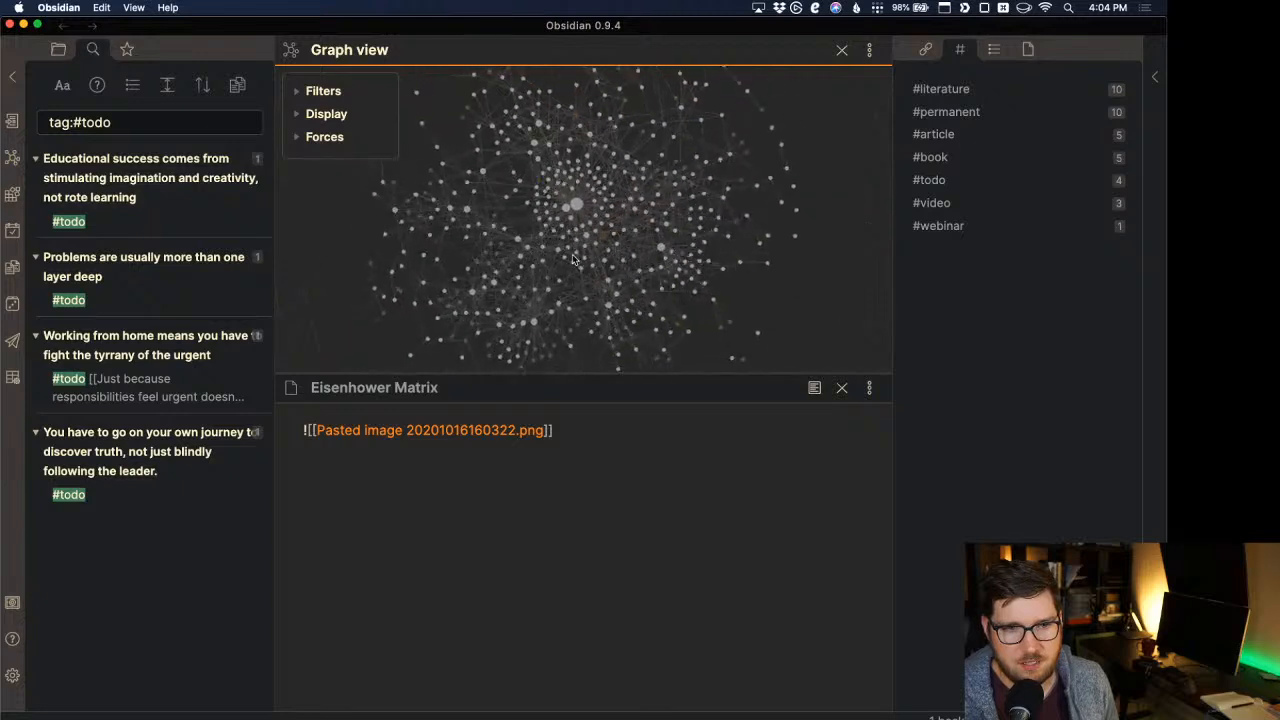
scroll(628, 266, up, 3)
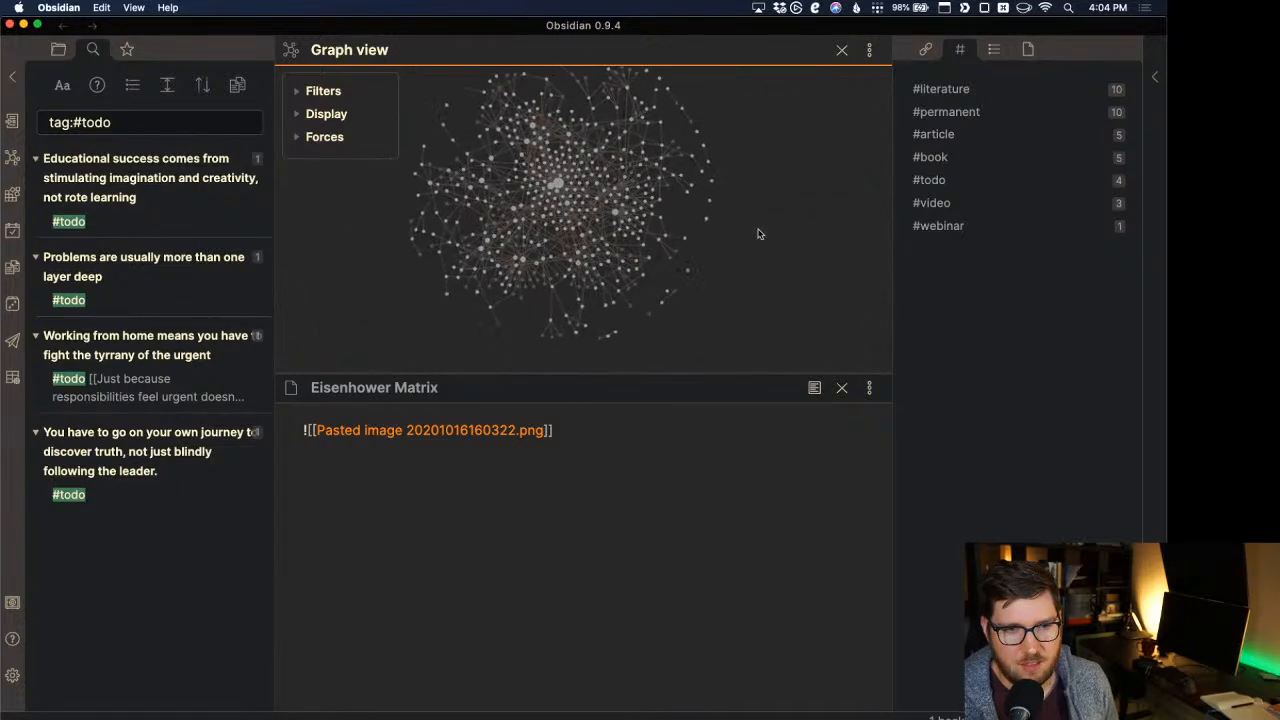
click(842, 387)
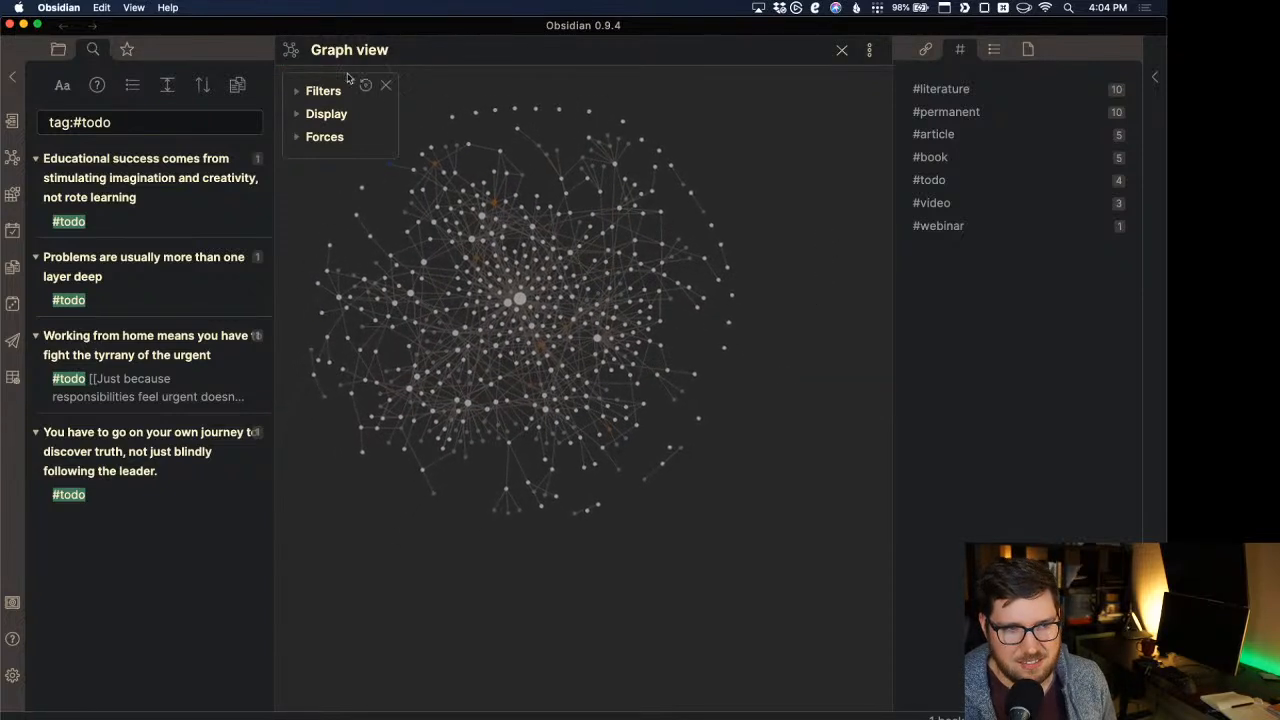
click(320, 90)
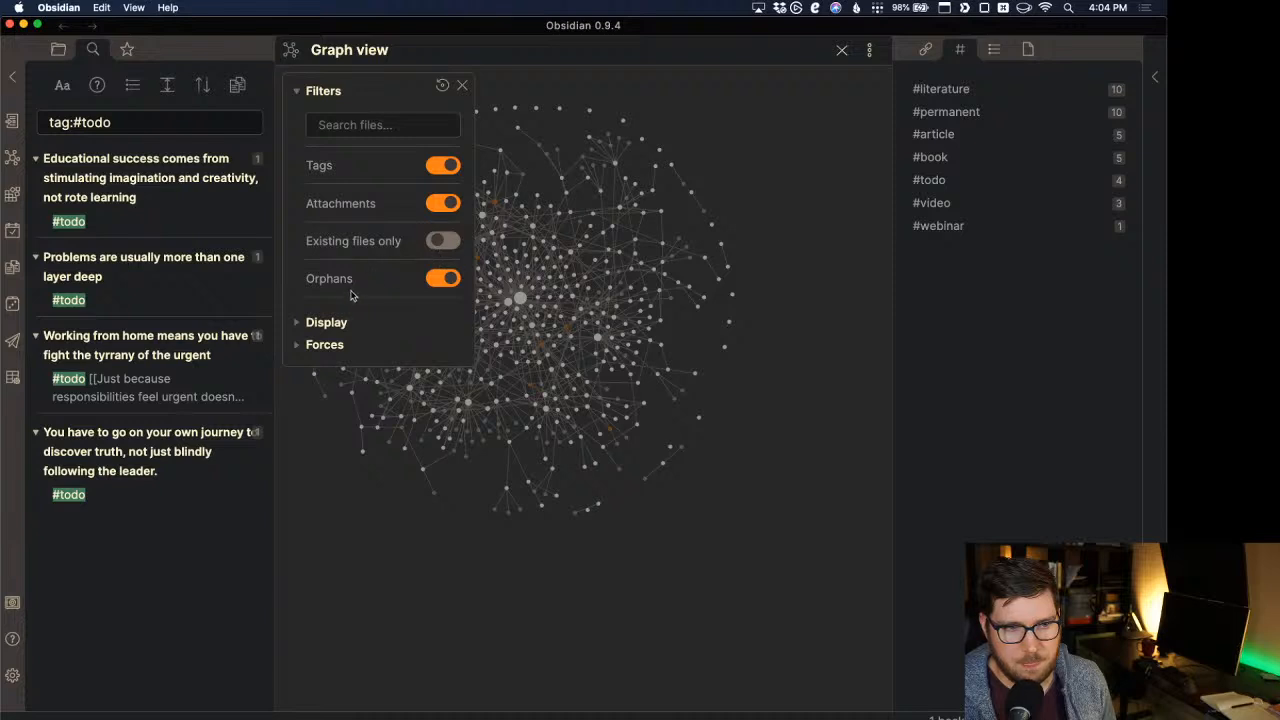
click(463, 87)
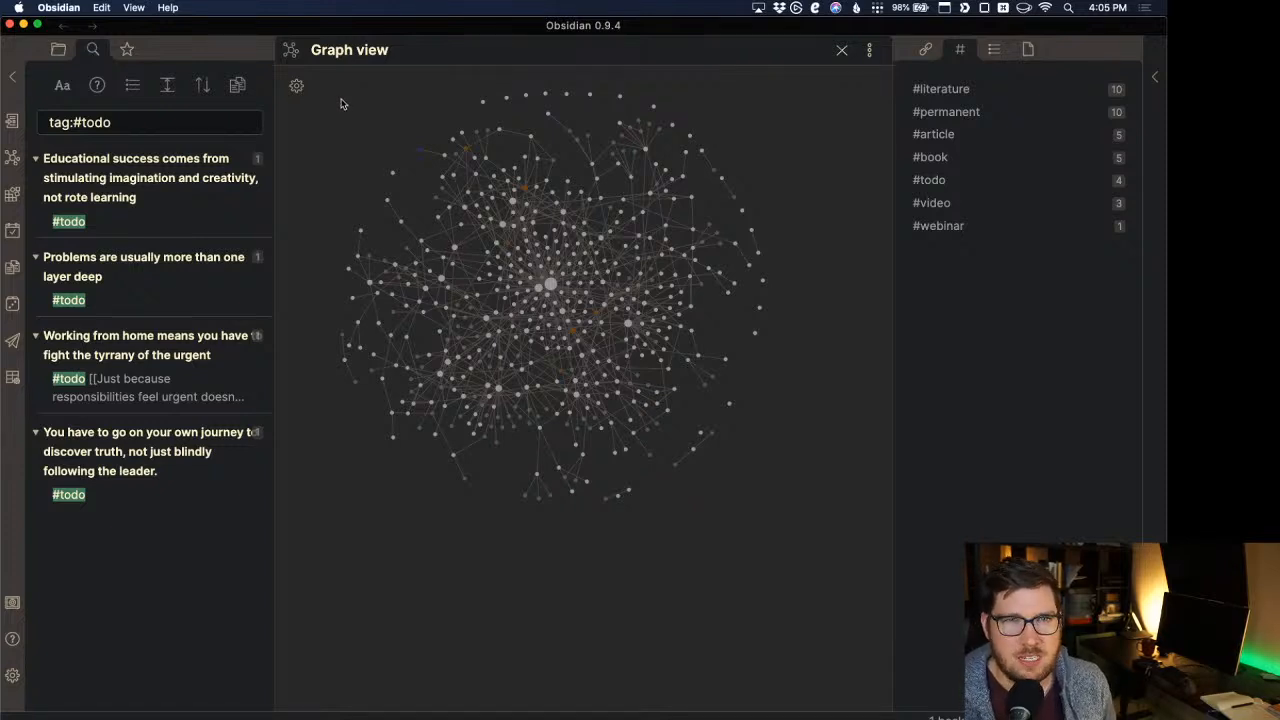
Follow the links from the working-from-home todo note to "We must guard ourselves against false urgency" and tag that empty note #todo.
click(160, 360)
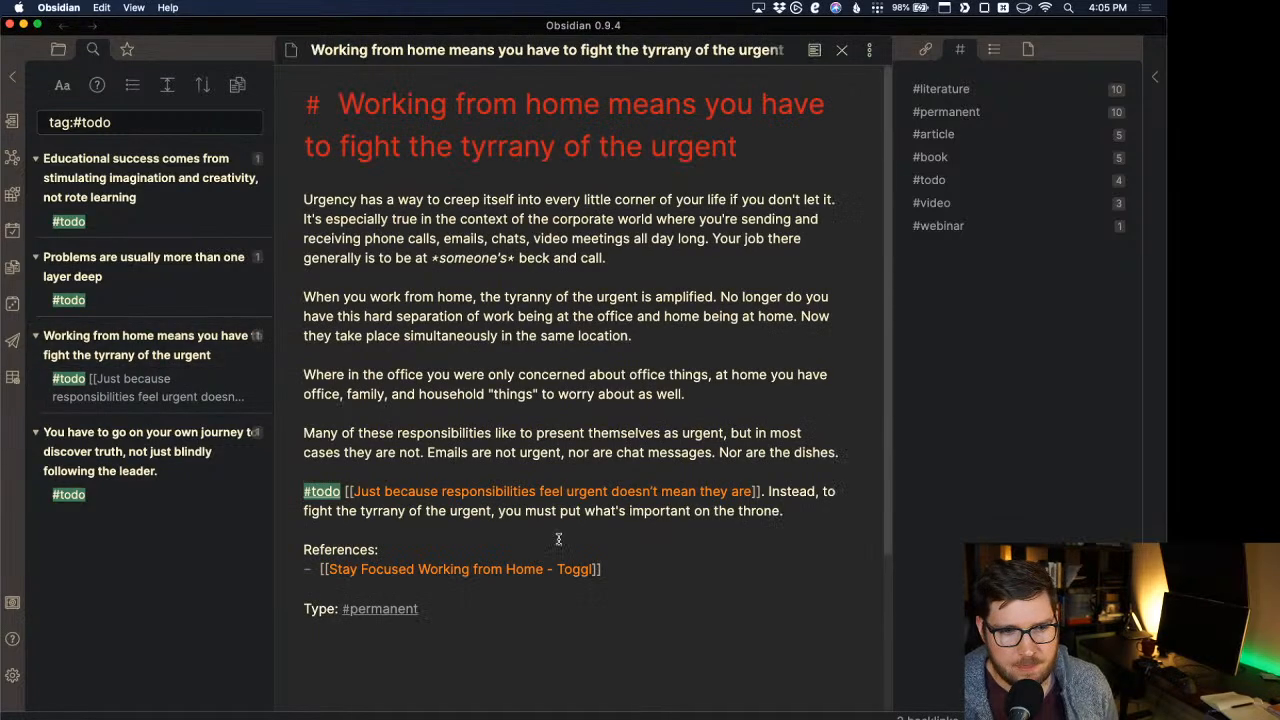
click(481, 491)
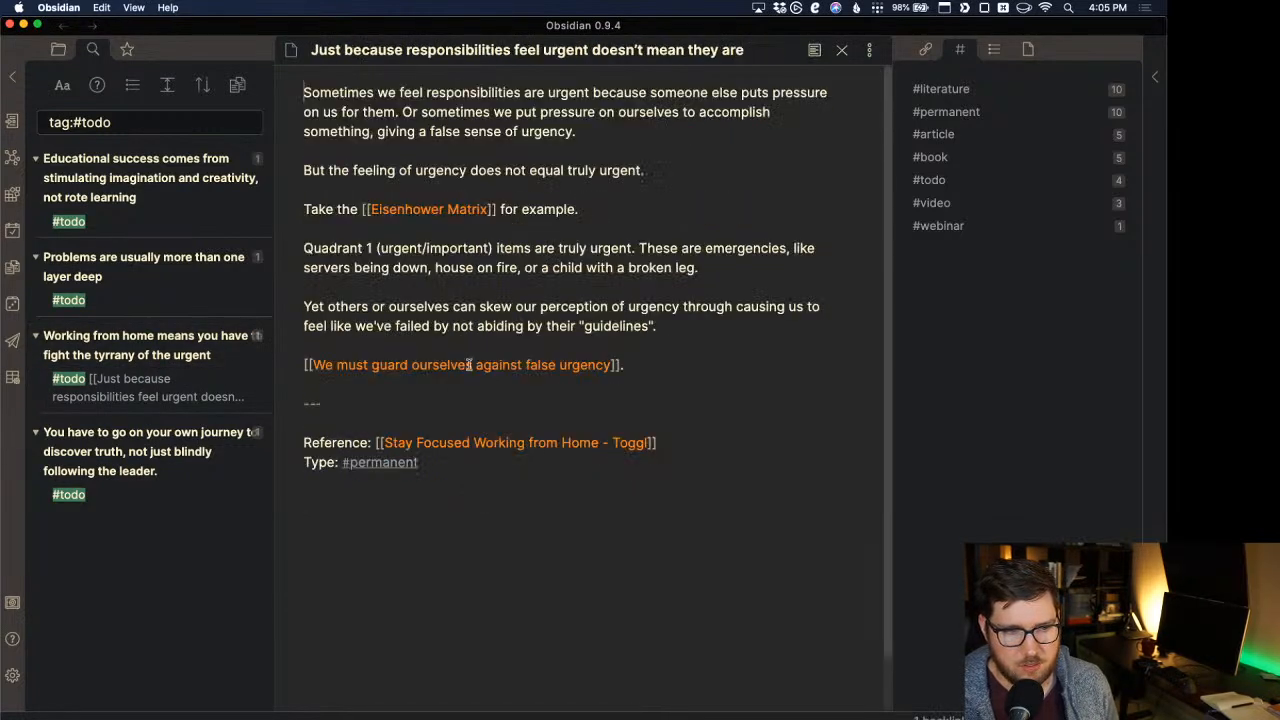
click(522, 284)
click(470, 366)
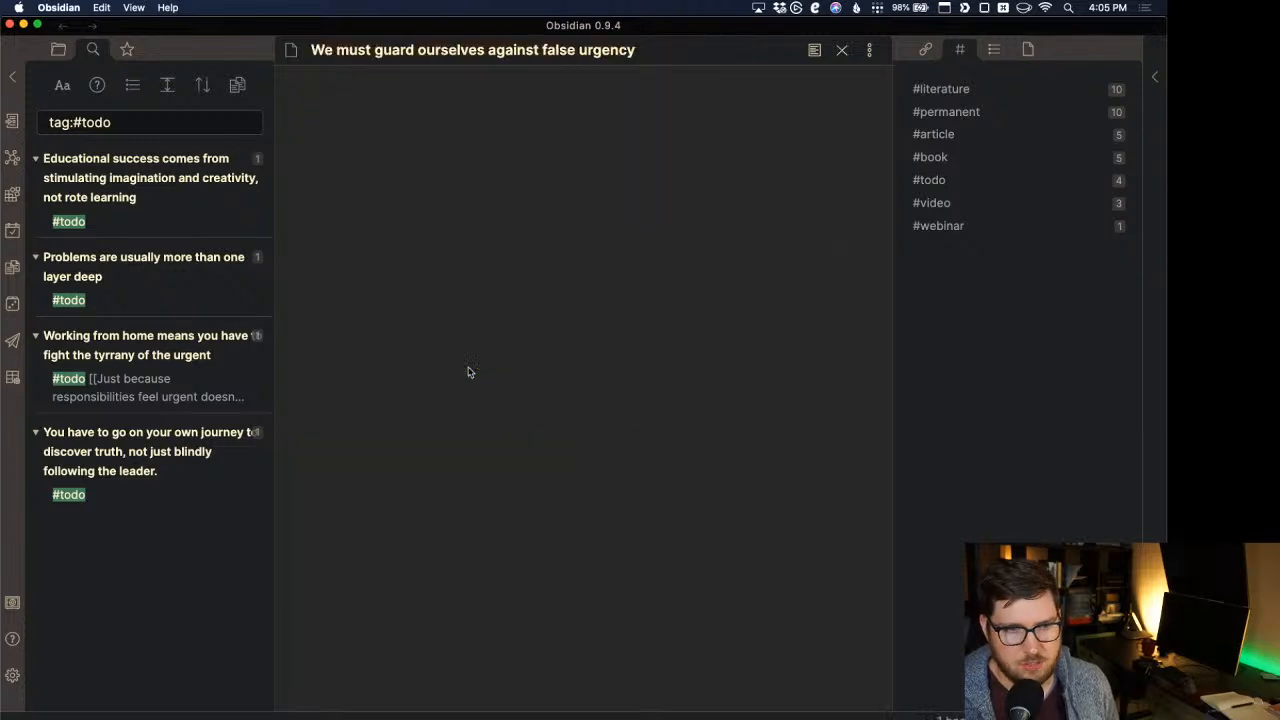
text(#todo)
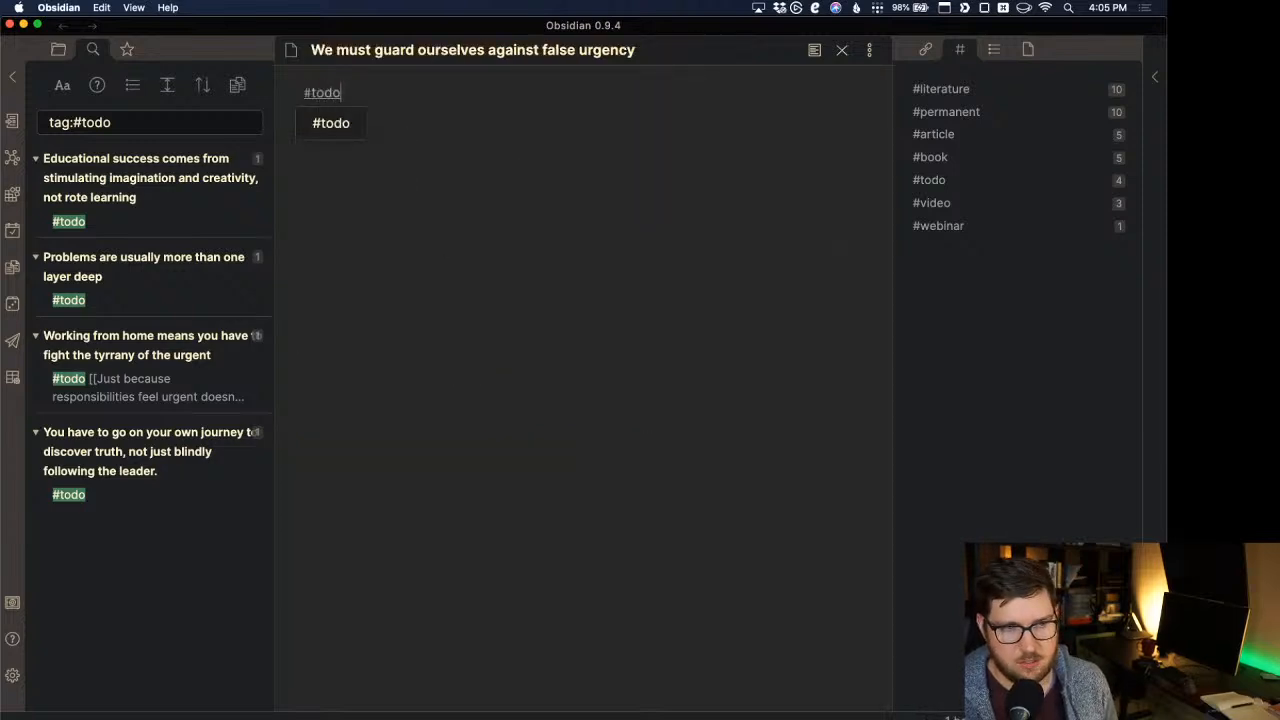
key(Return)
Return to the "Working from home means you have to fight the tyrrany of the urgent" note and remove its #todo tag.
key(super+alt+Left)
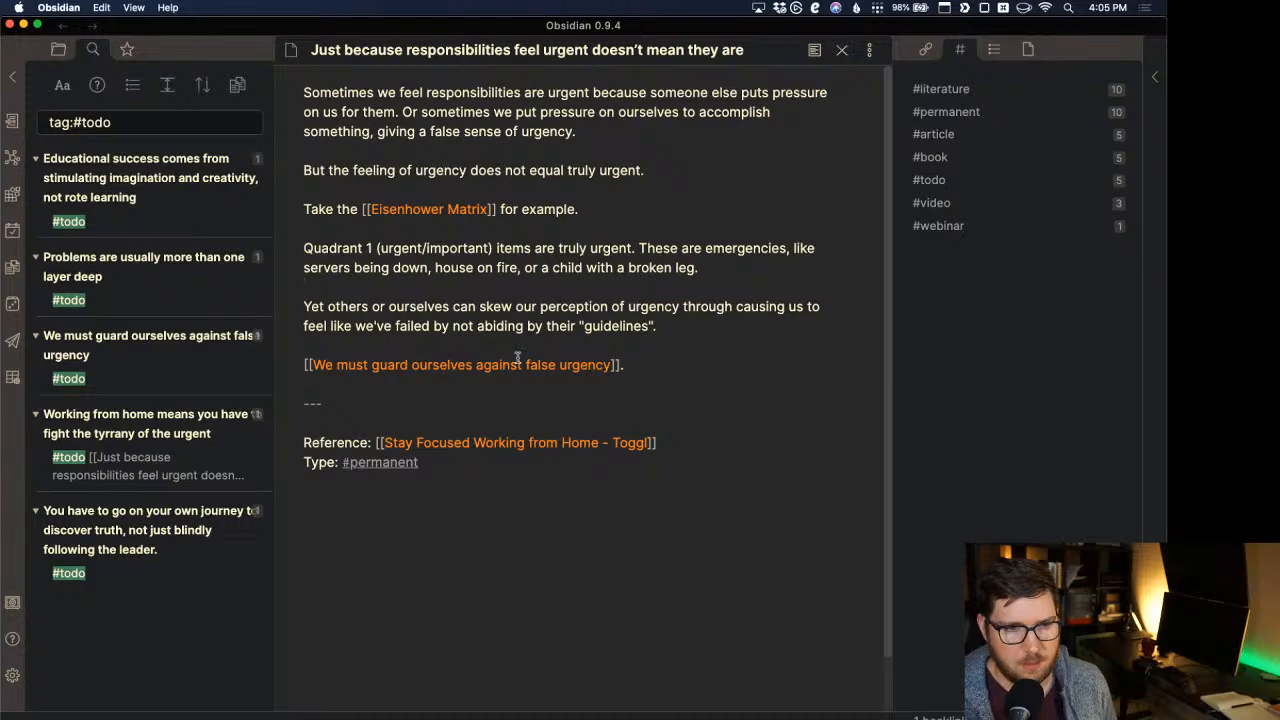
key(super+alt+Left)
drag(344, 491, 299, 496)
key(BackSpace)
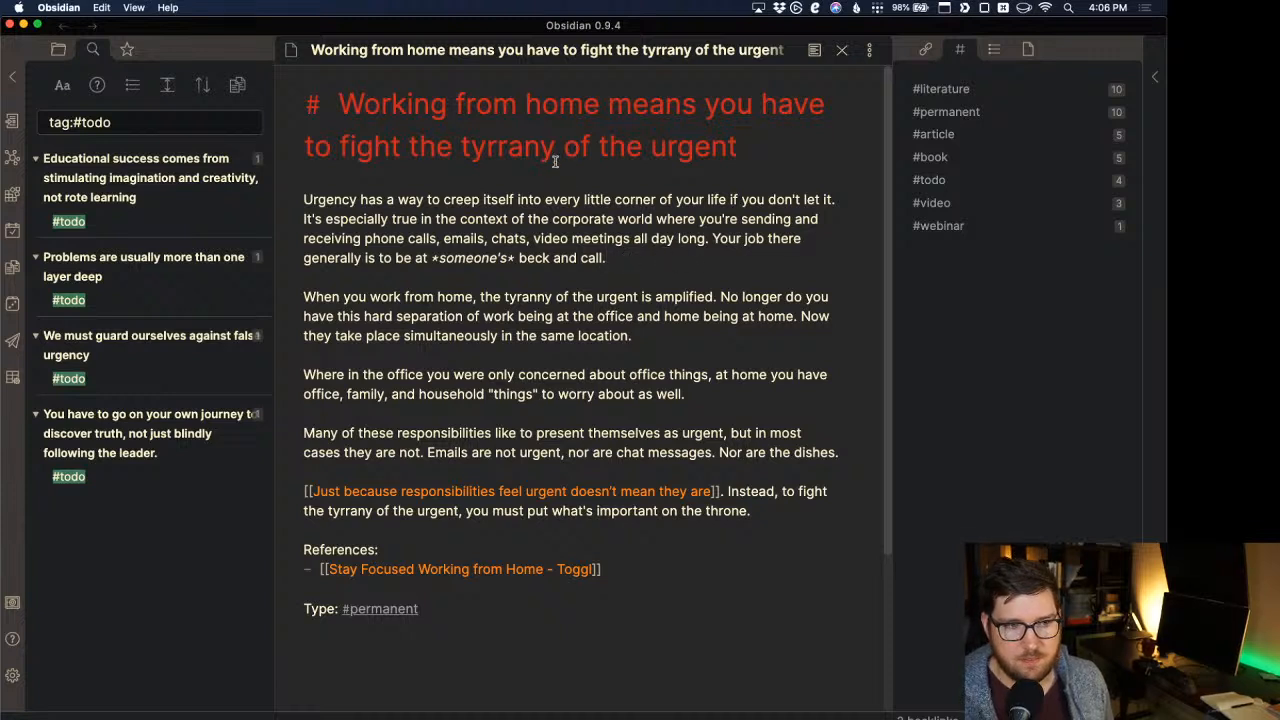
Open the local graph of the working-from-home note and dock it below the #todo search results.
click(870, 57)
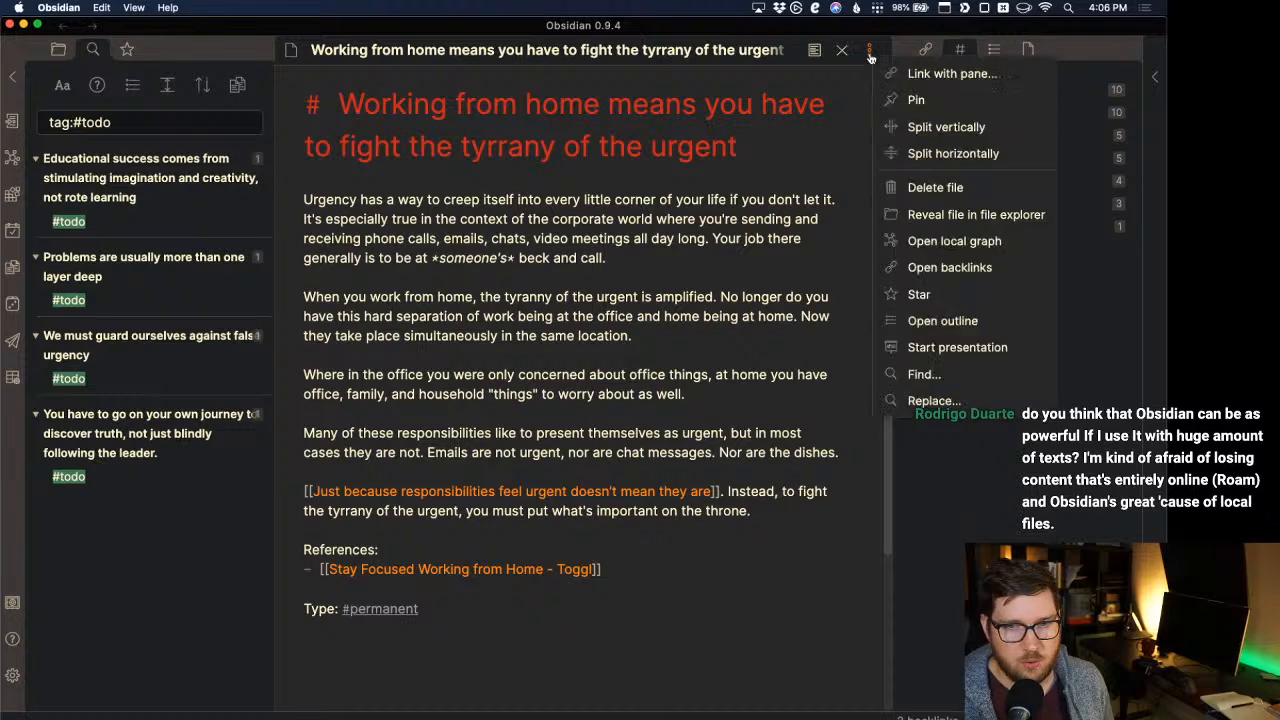
click(937, 244)
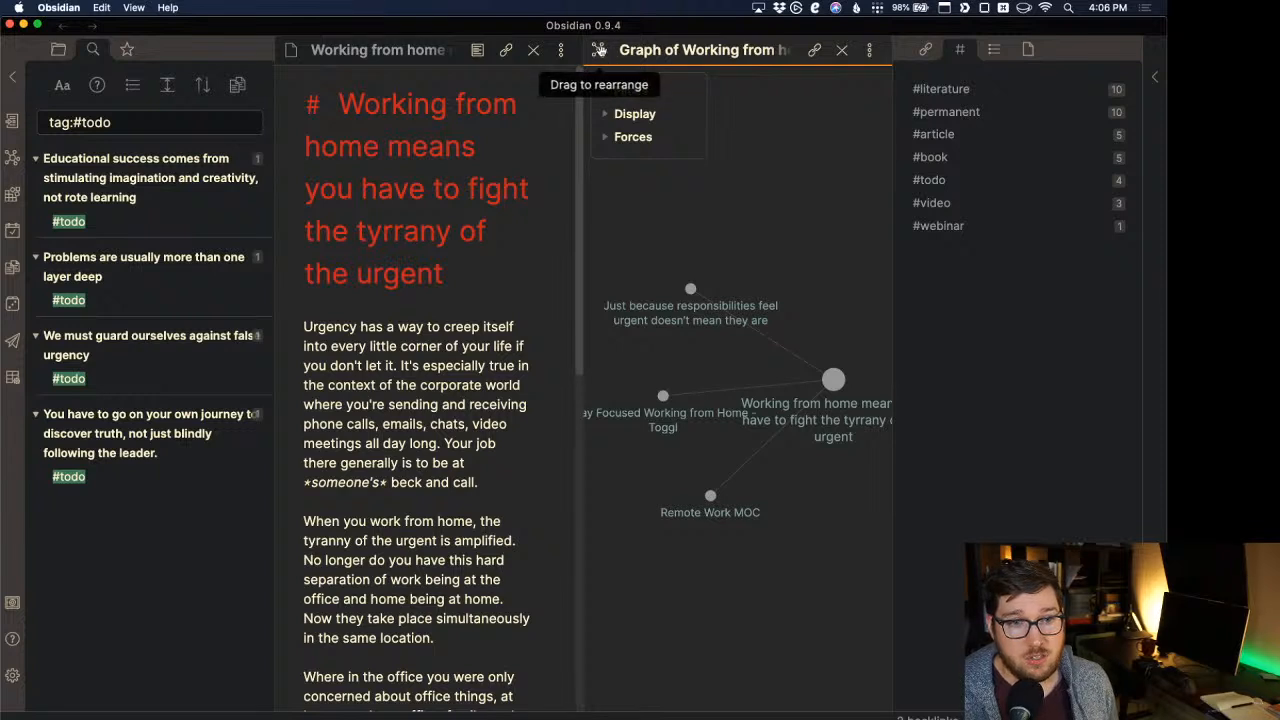
drag(598, 49, 97, 540)
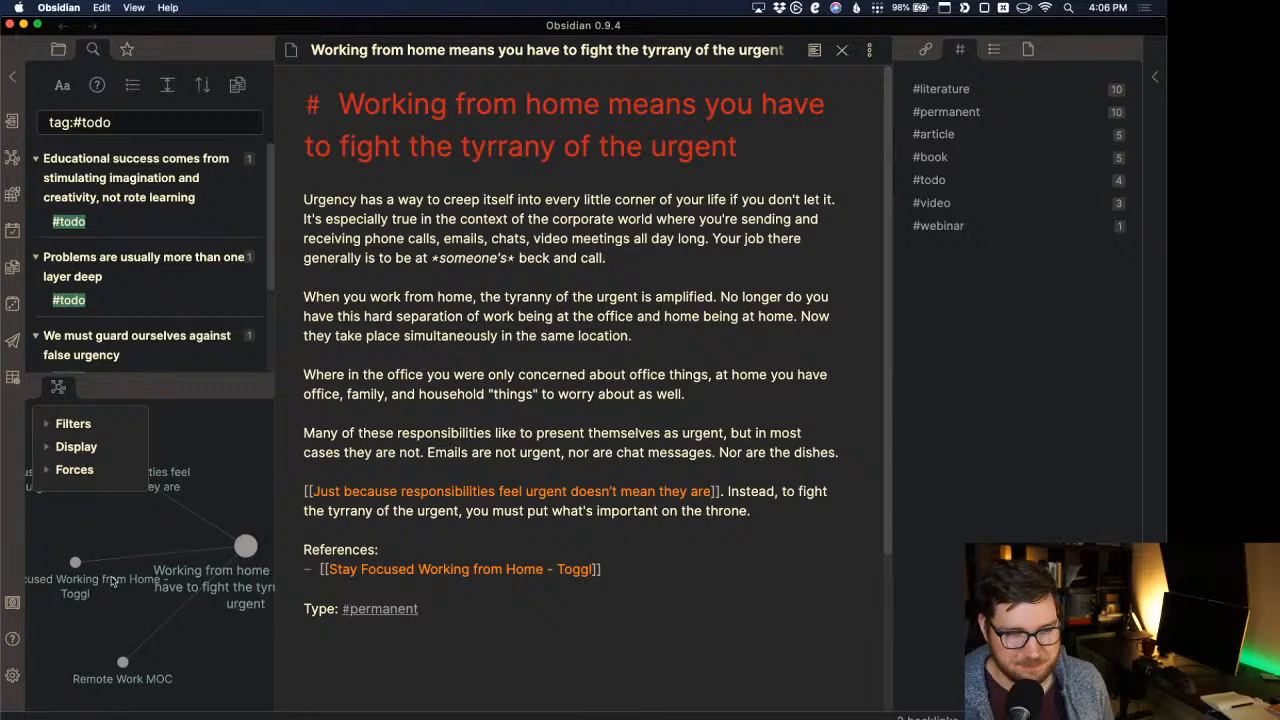
Follow the links through "Just because responsibilities feel urgent doesn't mean they are" to "Stay Focused Working from Home - Toggl", collapsing the docked graph's settings.
super+click(474, 491)
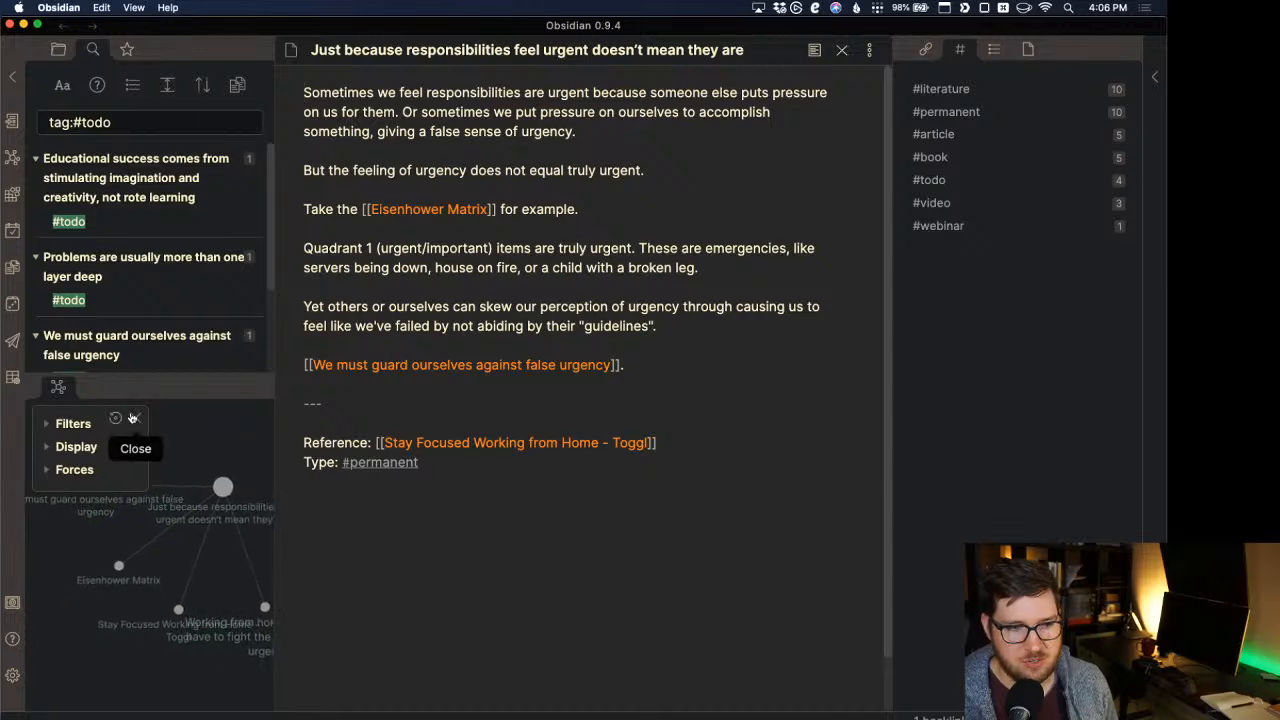
click(132, 416)
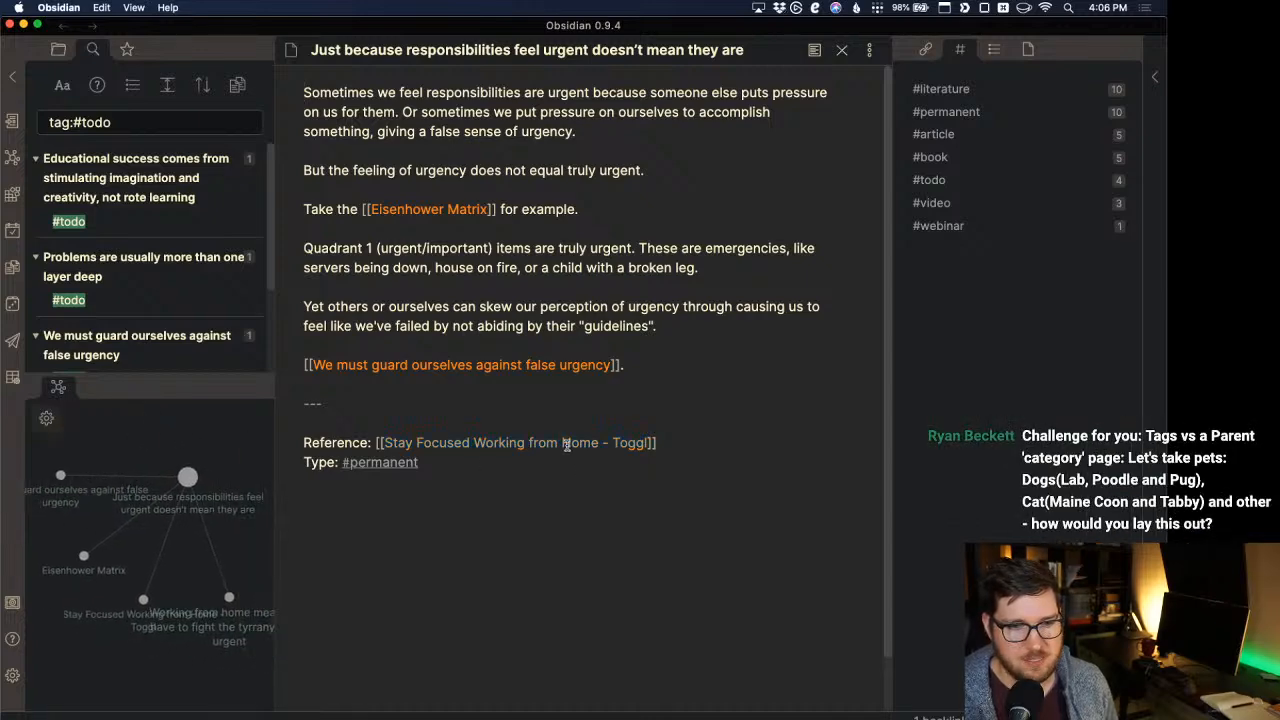
super+click(566, 443)
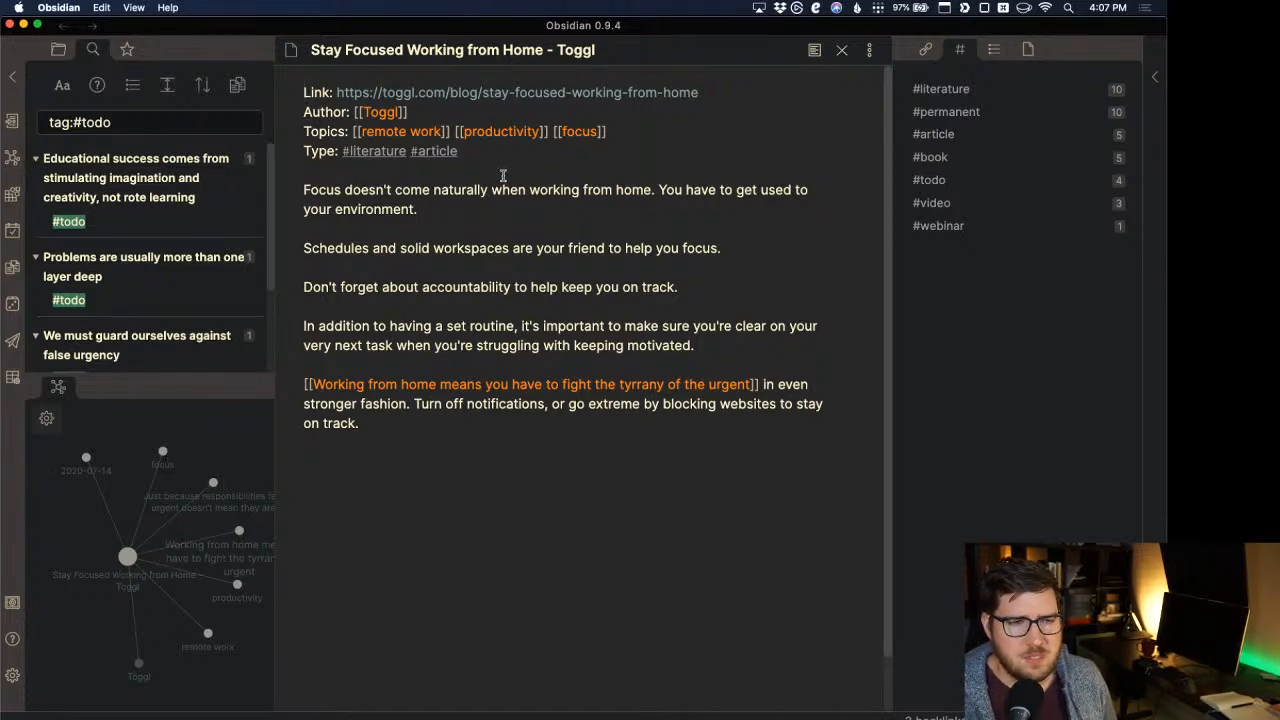
Insert a [[schedule]] link before the sentence "Schedules and solid workspaces are your friend to help you focus.".
click(303, 249)
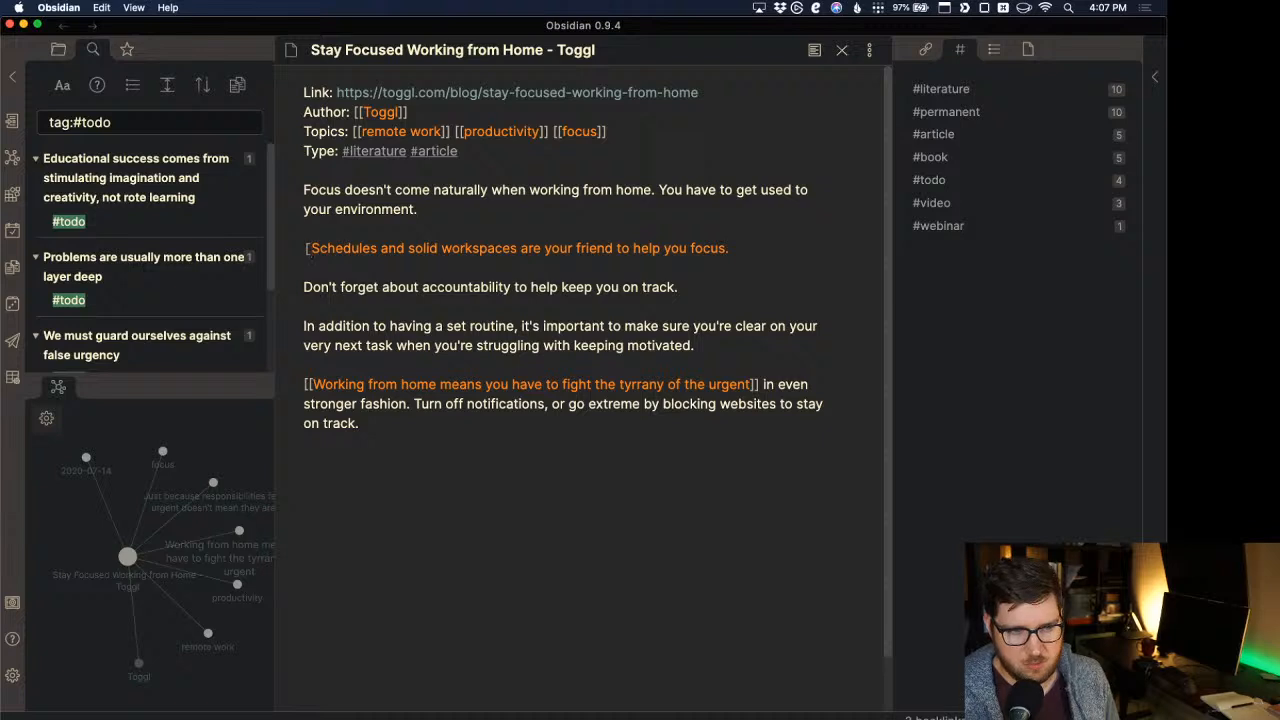
text([schedule]])
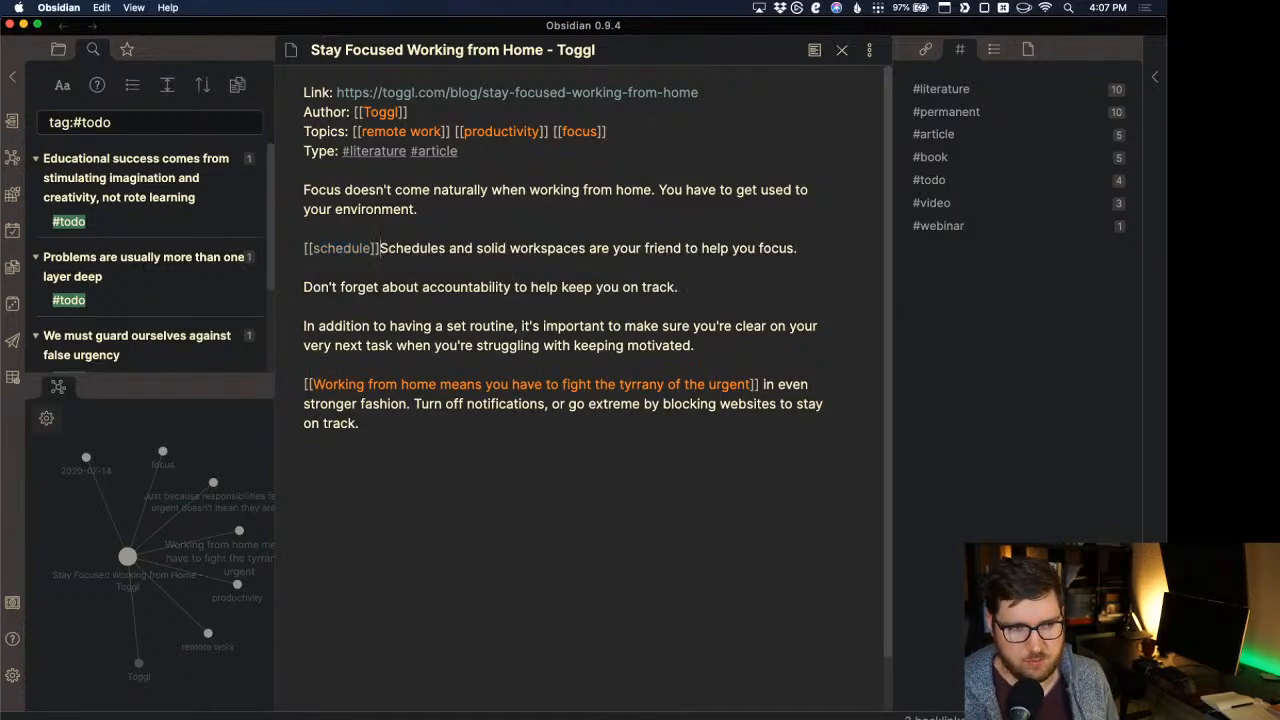
click(421, 229)
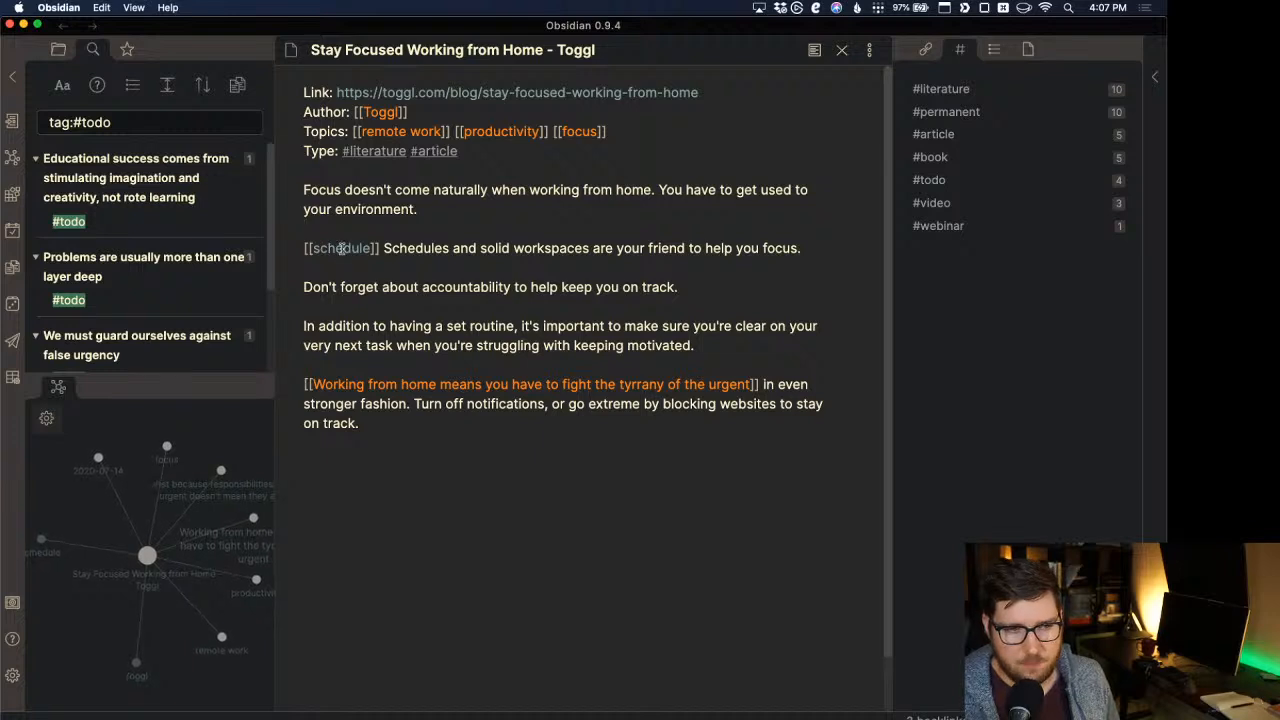
Open the schedule note, check its backlinks and return to the Toggl note through the linked mention.
click(341, 248)
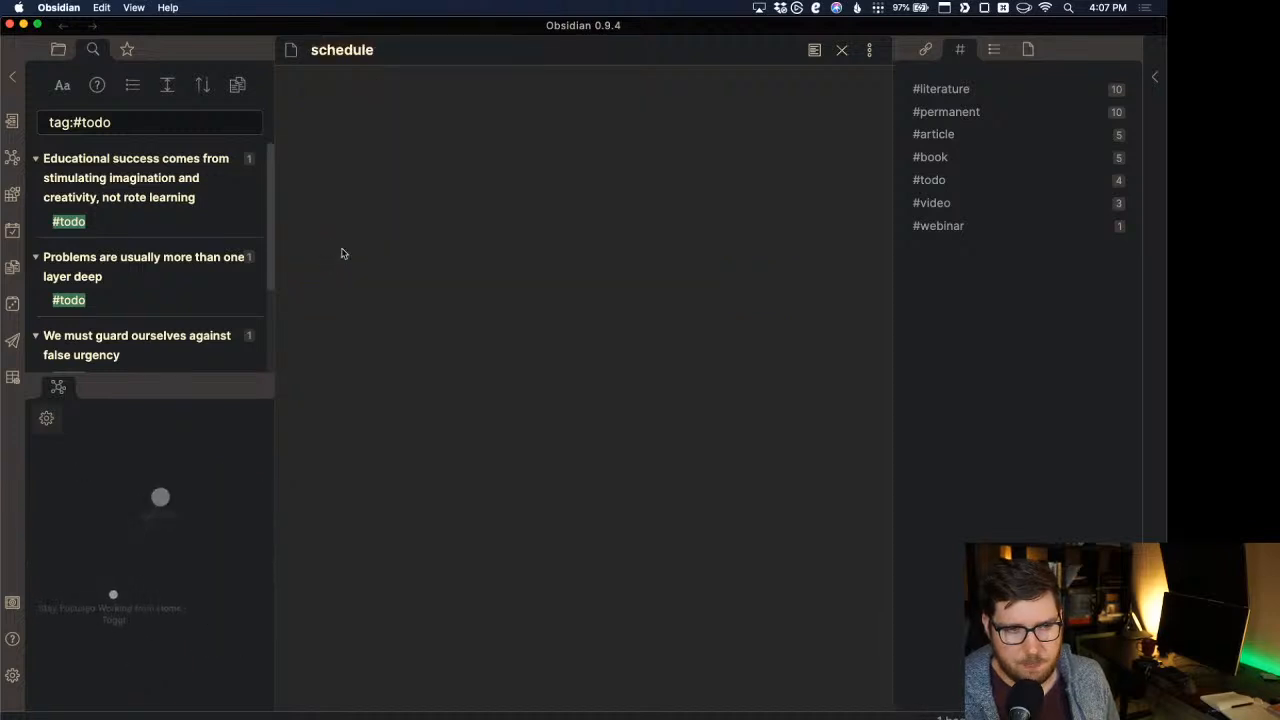
click(929, 52)
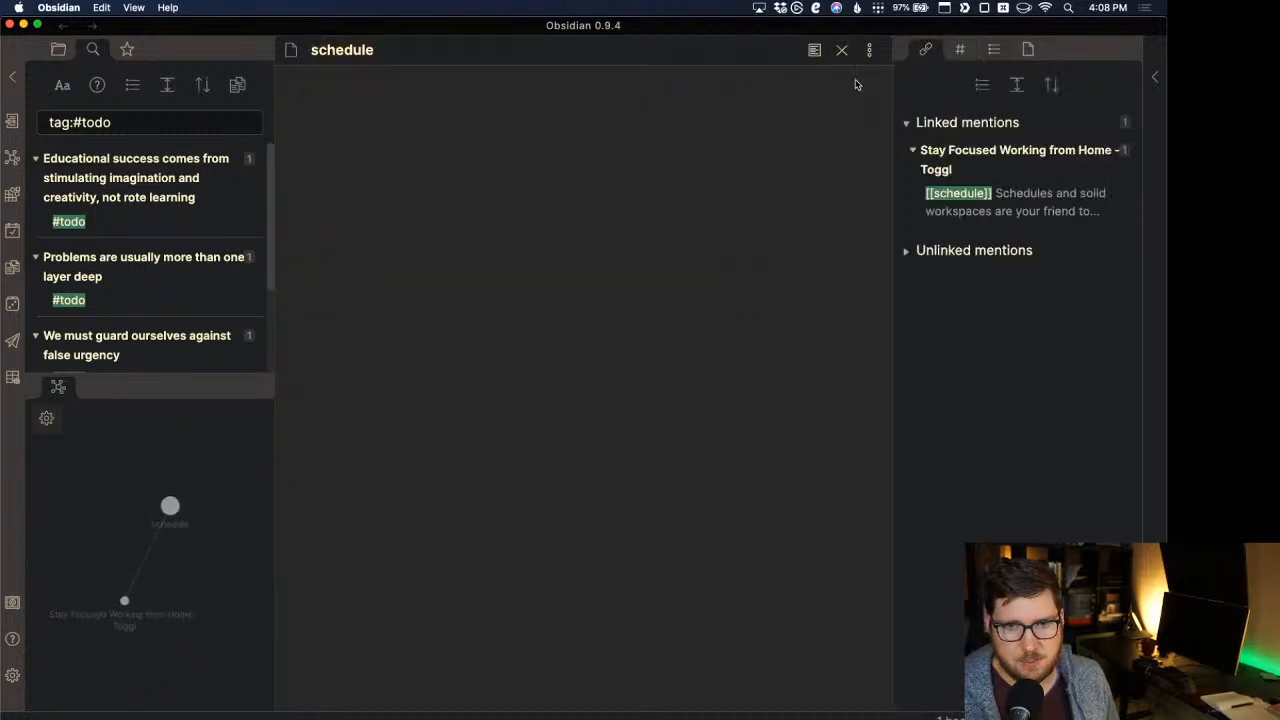
click(987, 204)
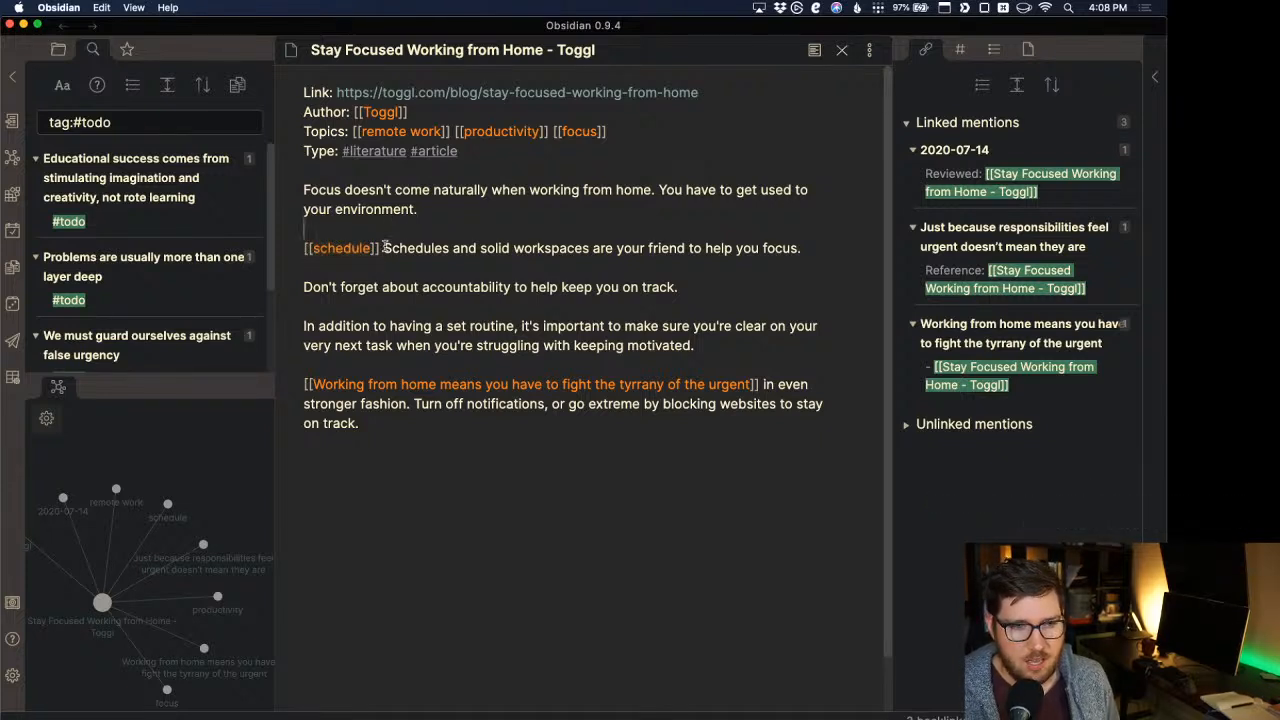
Delete the [[schedule]] link in front of the "Schedules and solid workspaces" sentence.
drag(384, 247, 302, 244)
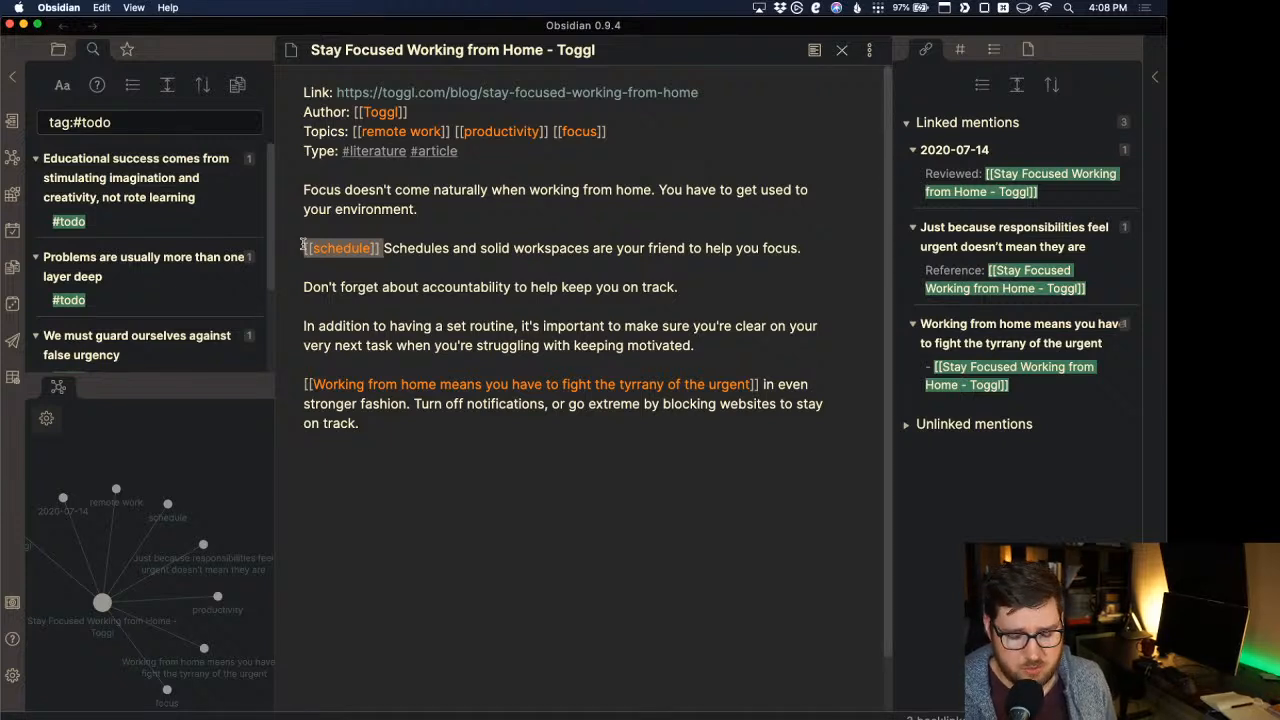
key(BackSpace)
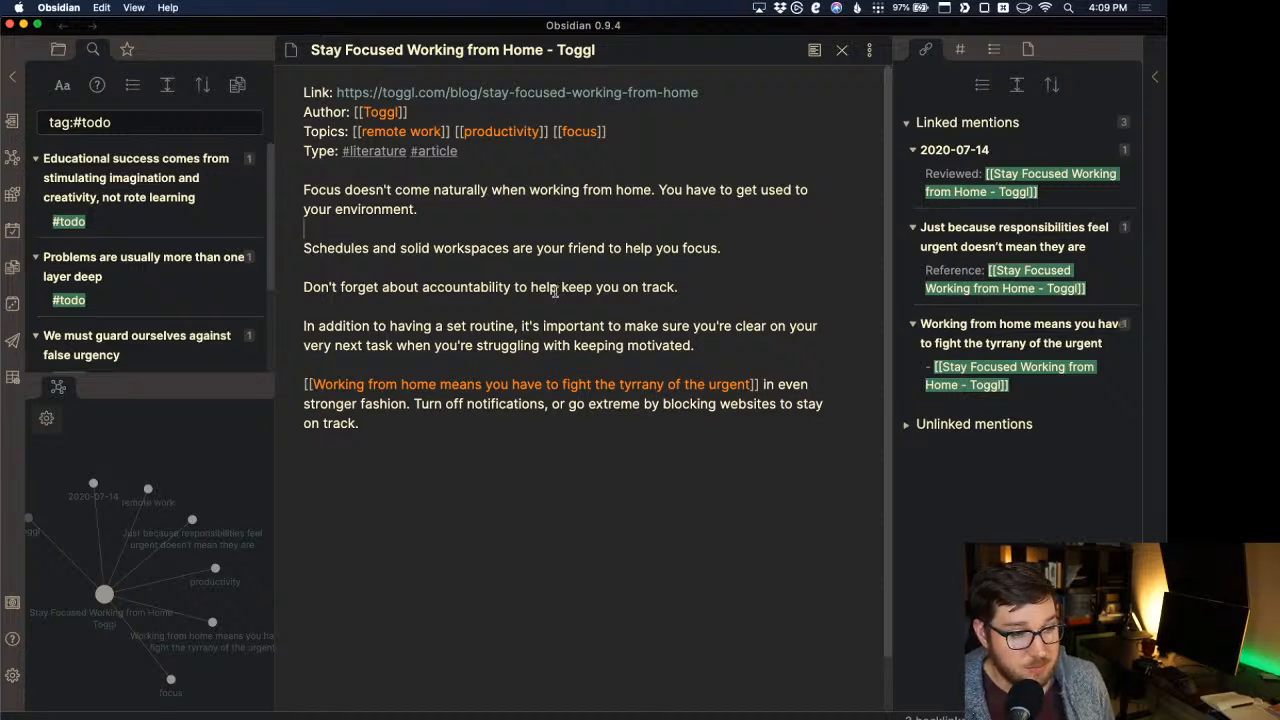
click(512, 289)
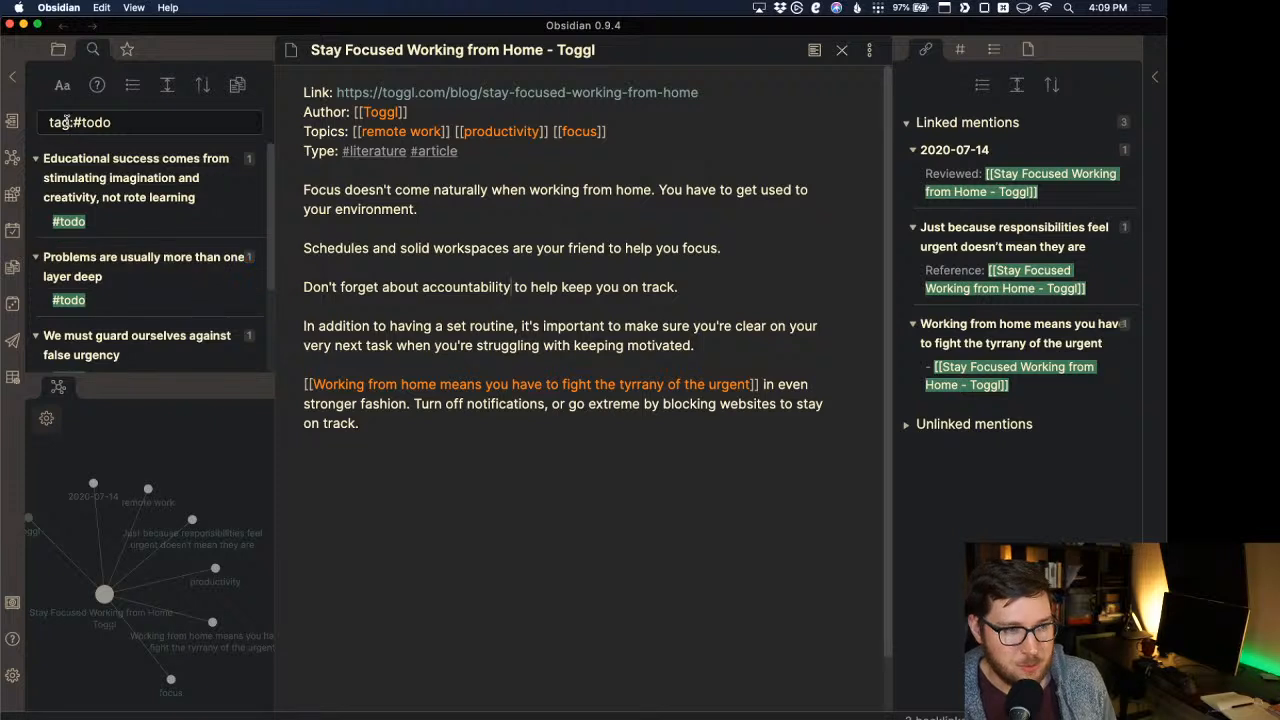
Open today's daily note, 2020-10-16, and add the links [[Dogs]] and [[Cats]] on separate lines.
click(12, 232)
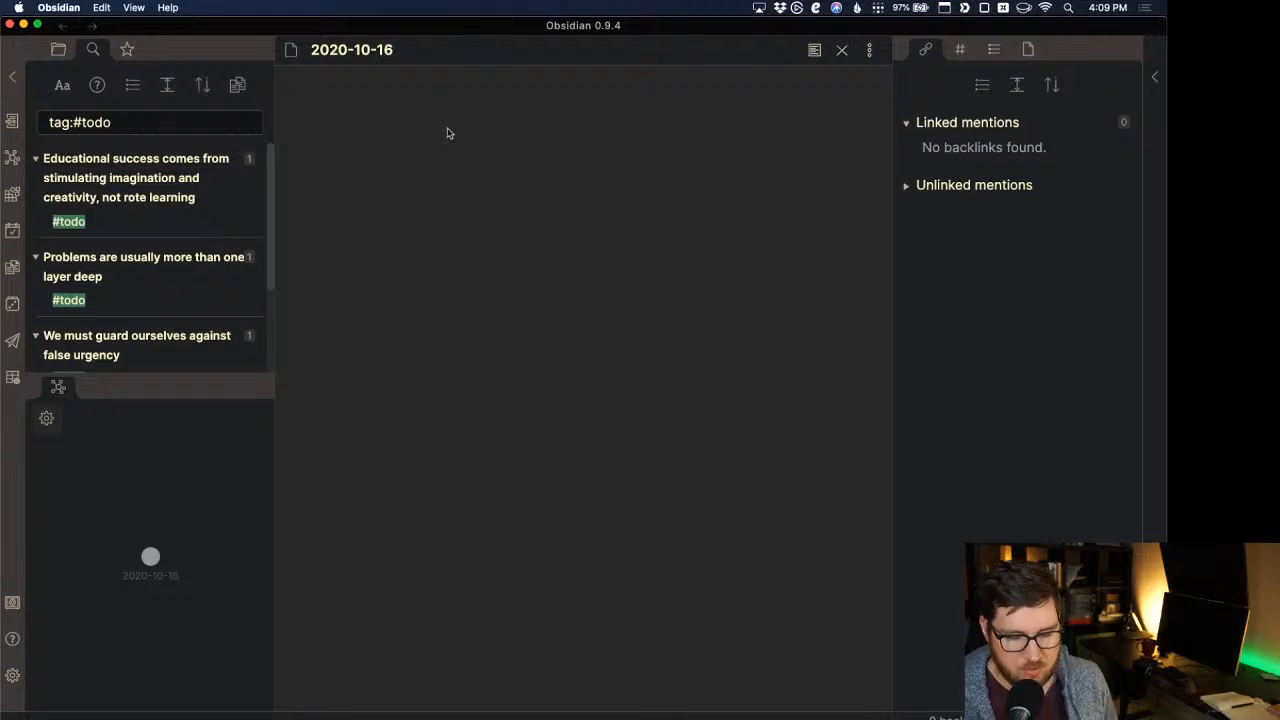
text([[Dogs)
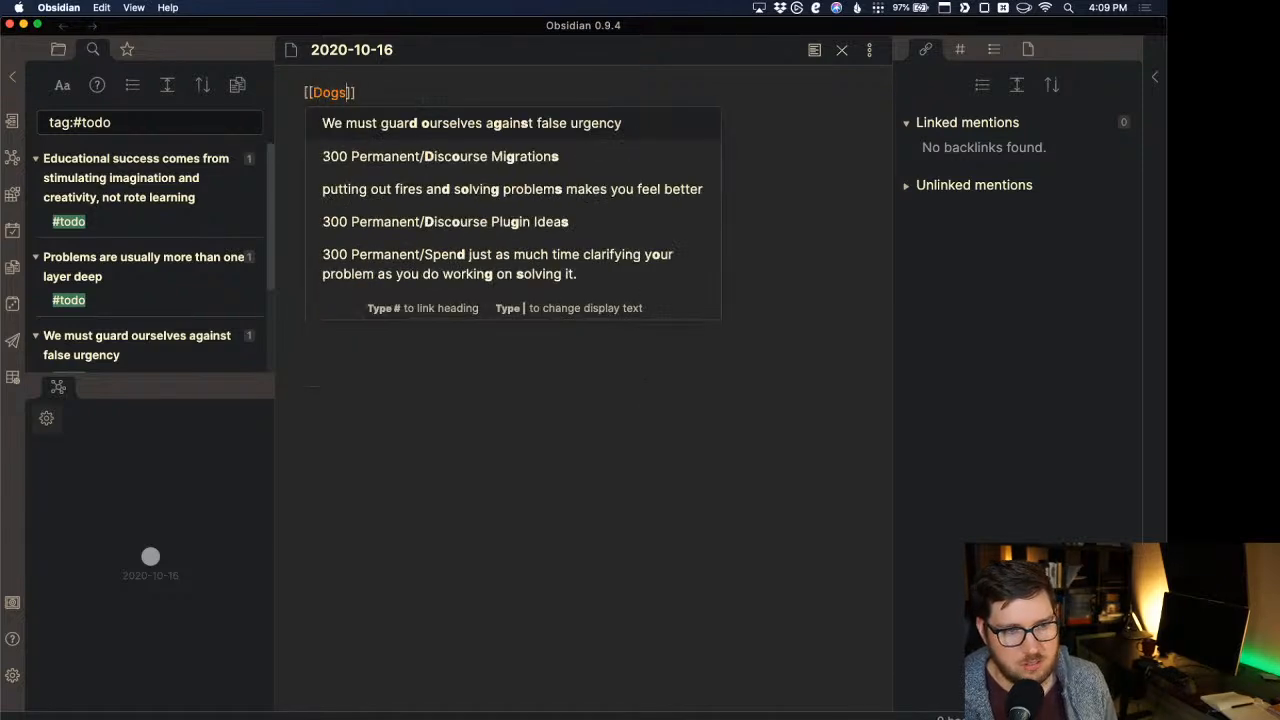
click(466, 91)
key(Return)
text([[Cats)
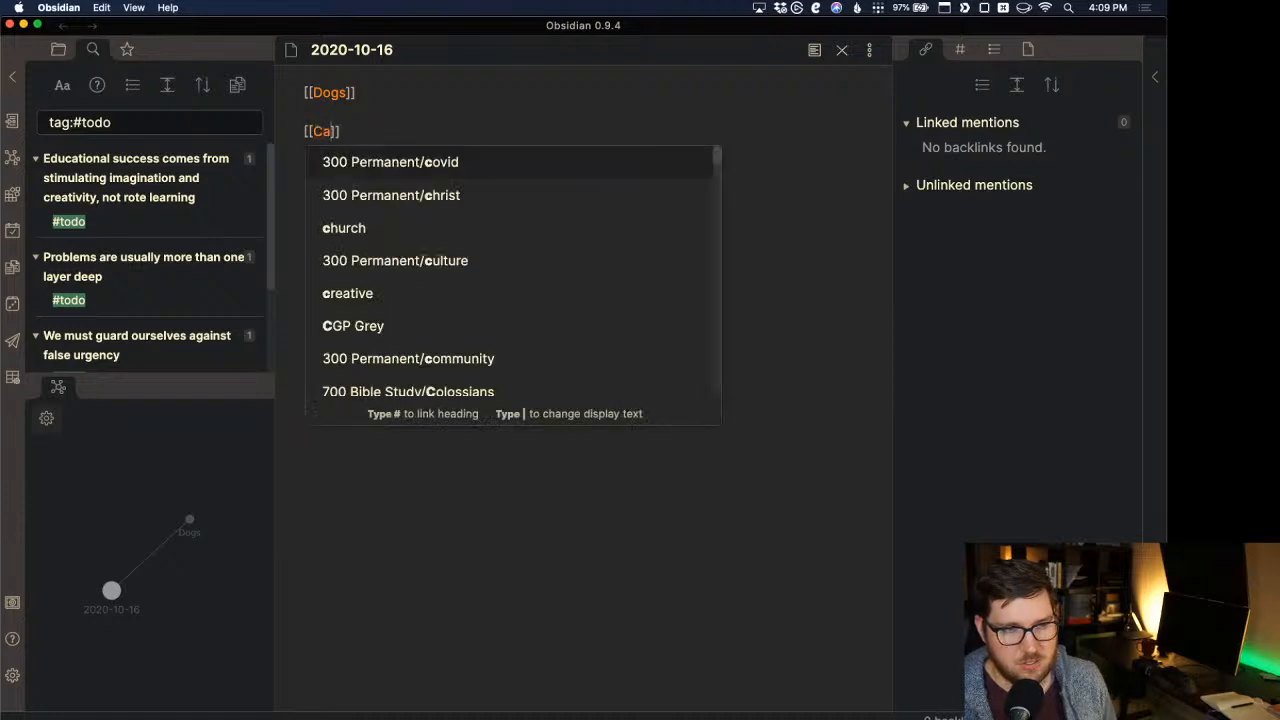
click(496, 79)
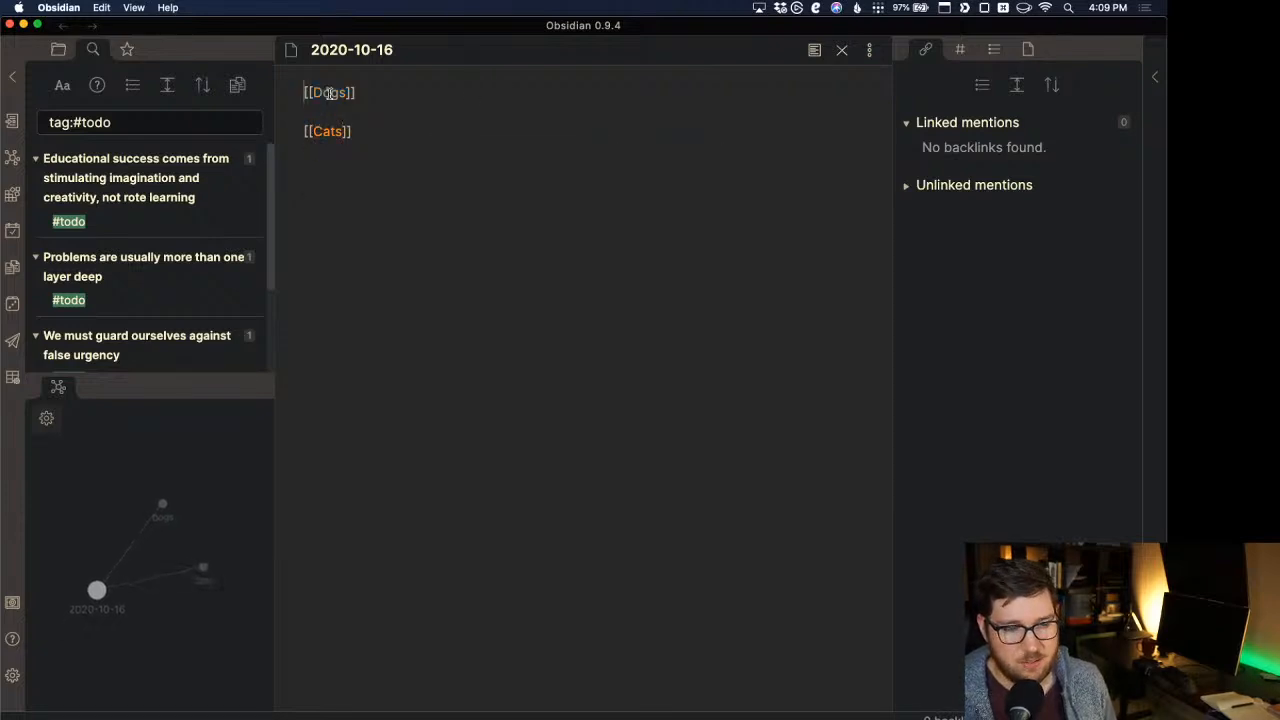
Open the Dogs note from its link in the daily note and add the links [[Lab]] and [[Poodle]] on separate lines.
super+click(328, 92)
text([[)
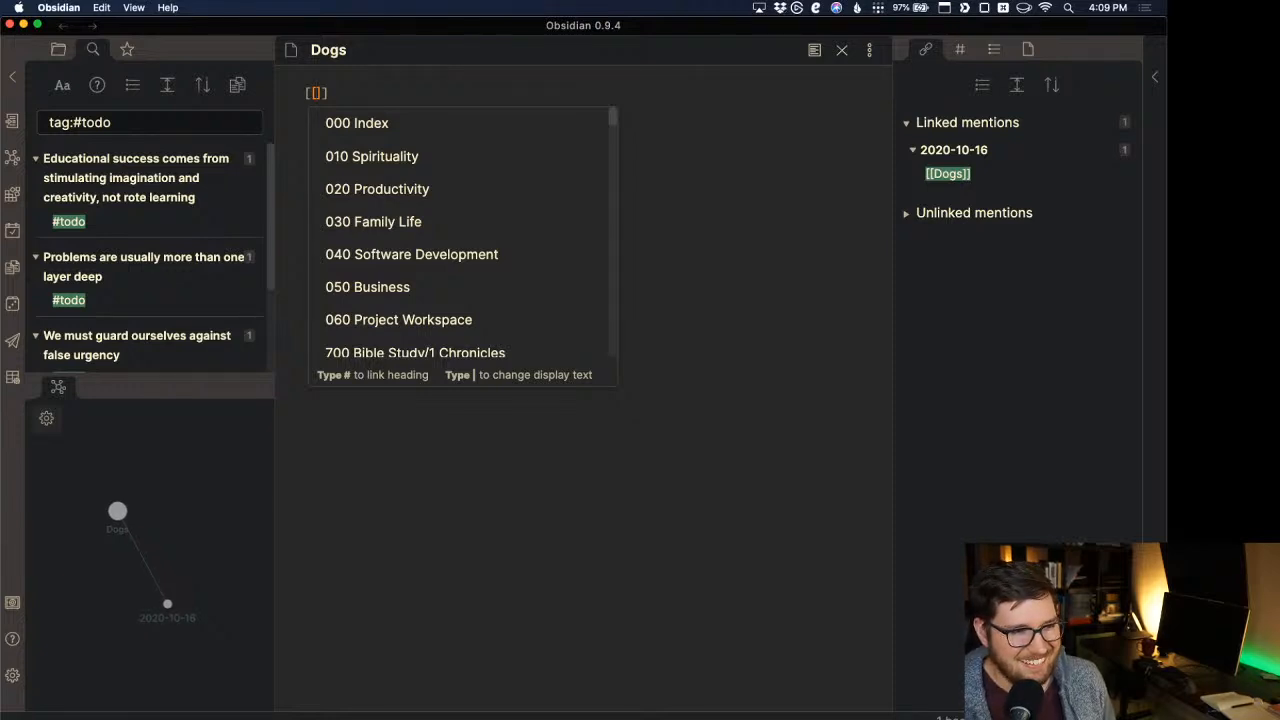
text(Lab)
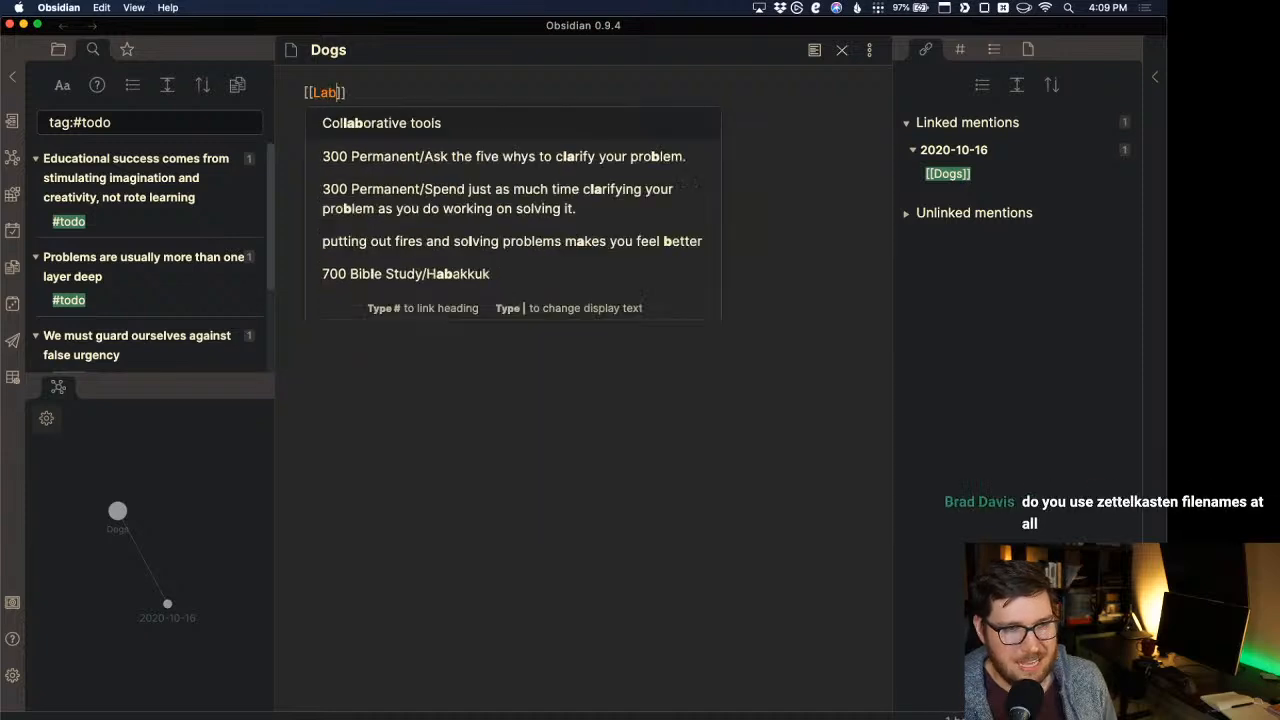
click(410, 86)
key(Return)
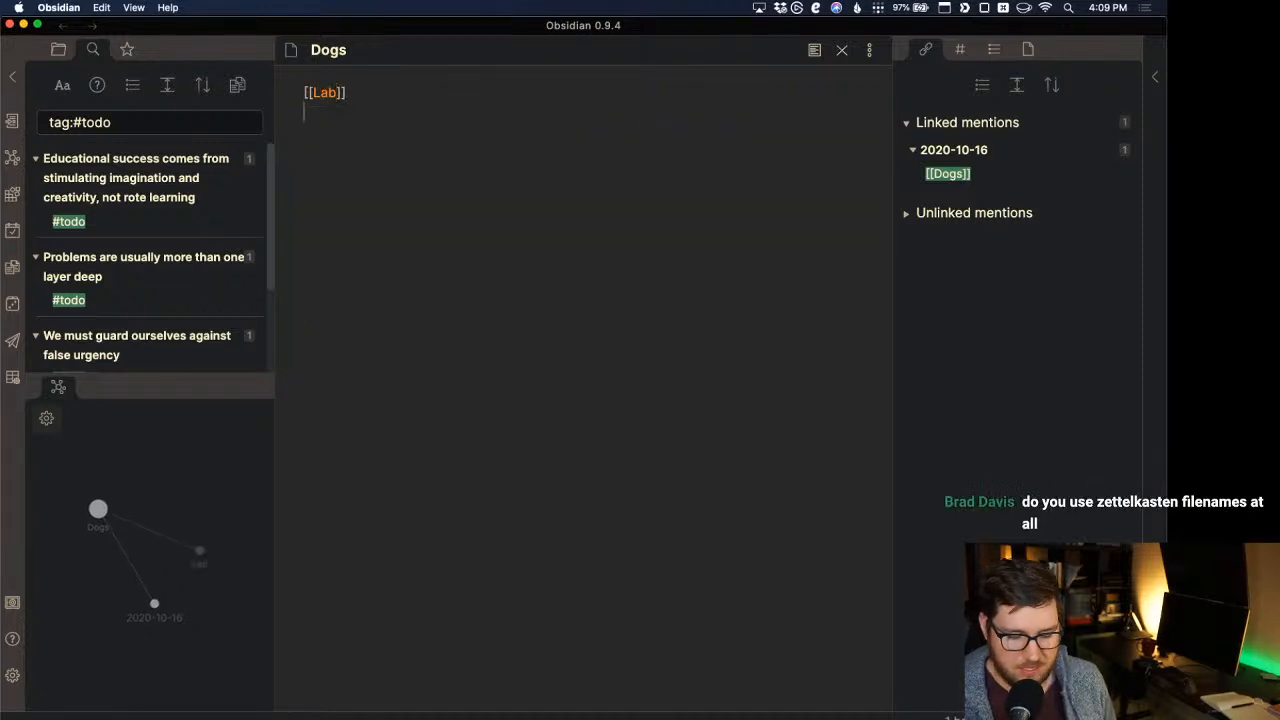
text([[)
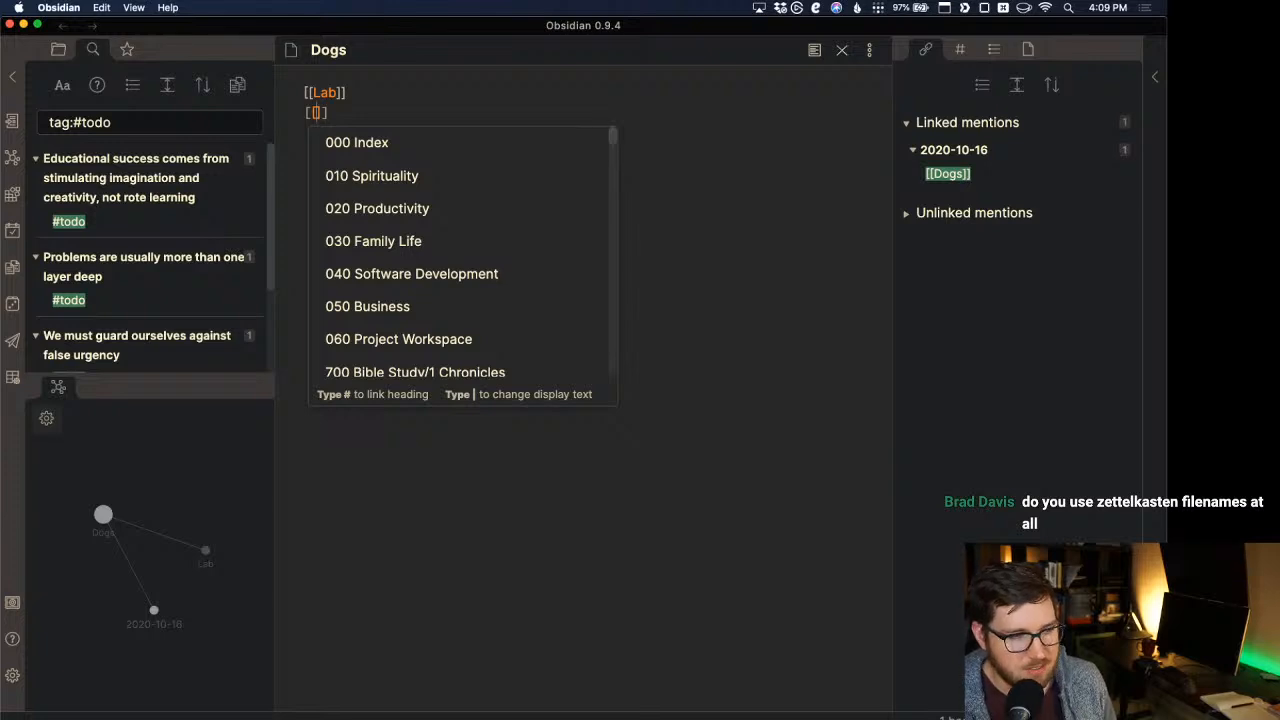
text(Poodle)
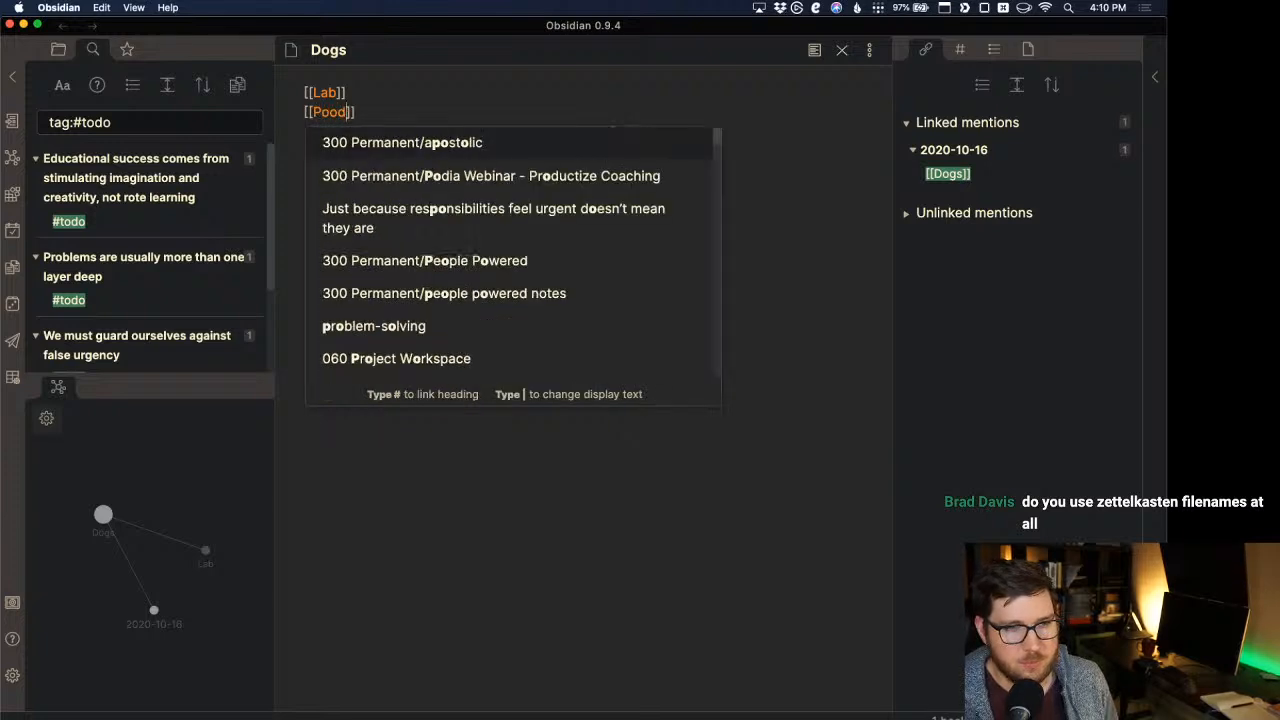
click(403, 114)
Add a [[Pug]] link on its own line below [[Poodle]] in the Dogs note.
key(Return)
text([Pu)
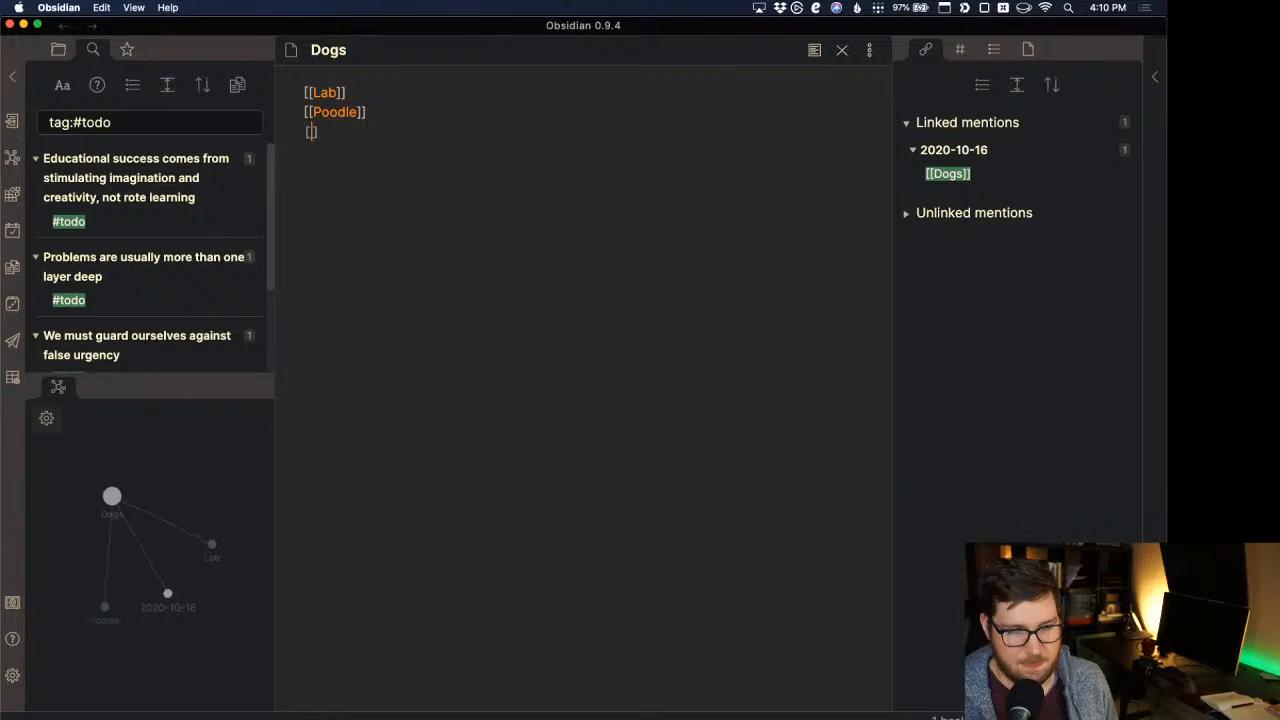
key(BackSpace)
key(BackSpace)
text([Pug)
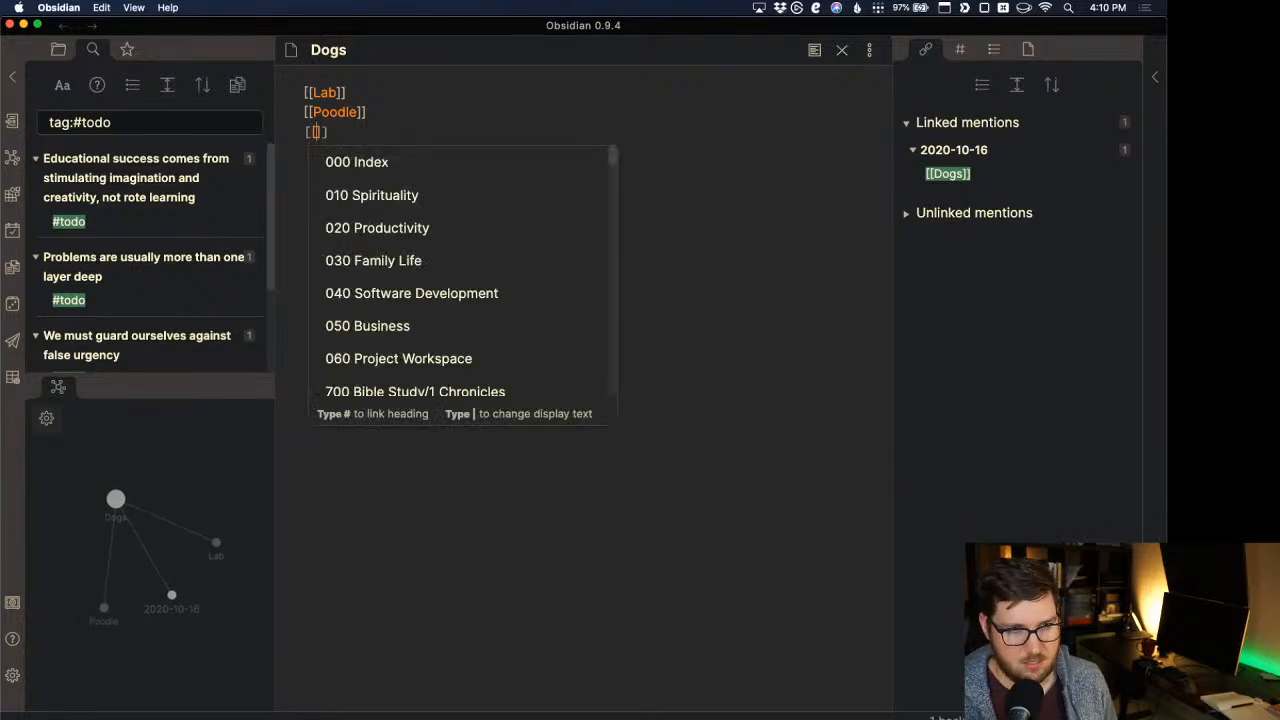
click(429, 87)
click(419, 126)
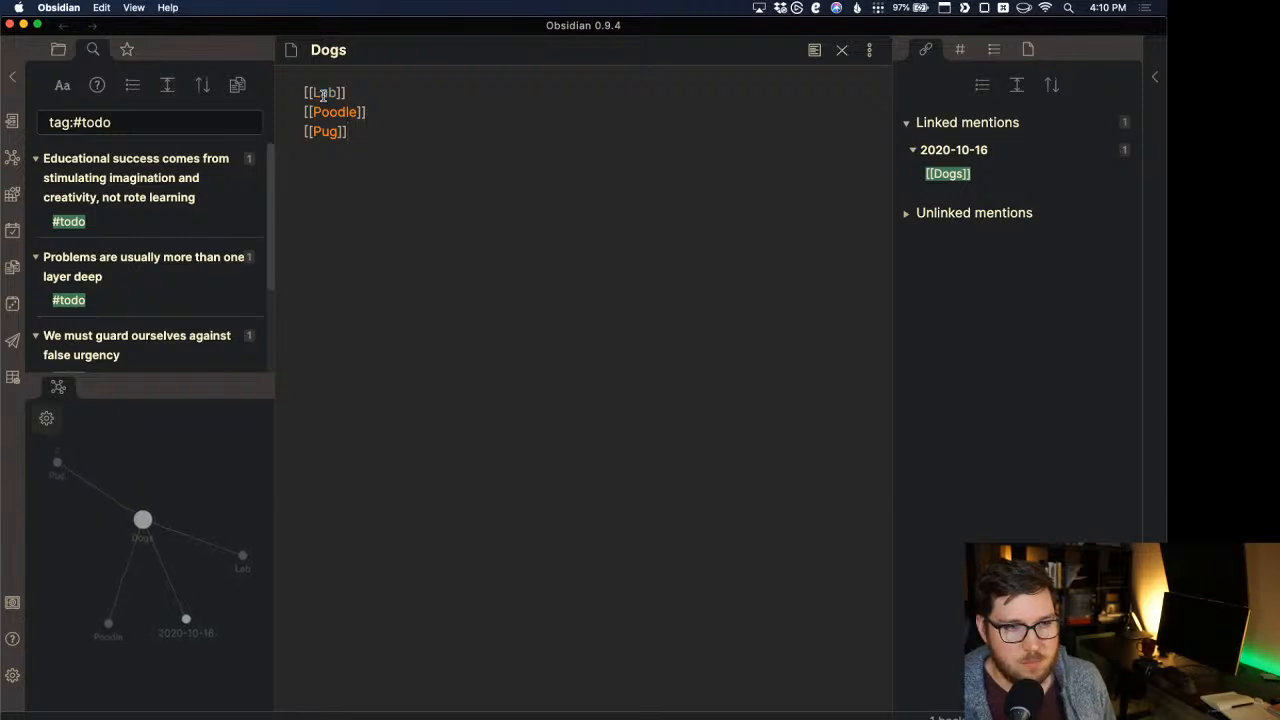
Show the vault's tags and compare them with the link structure by switching between the 2020-10-16 daily note and the Dogs note.
click(962, 52)
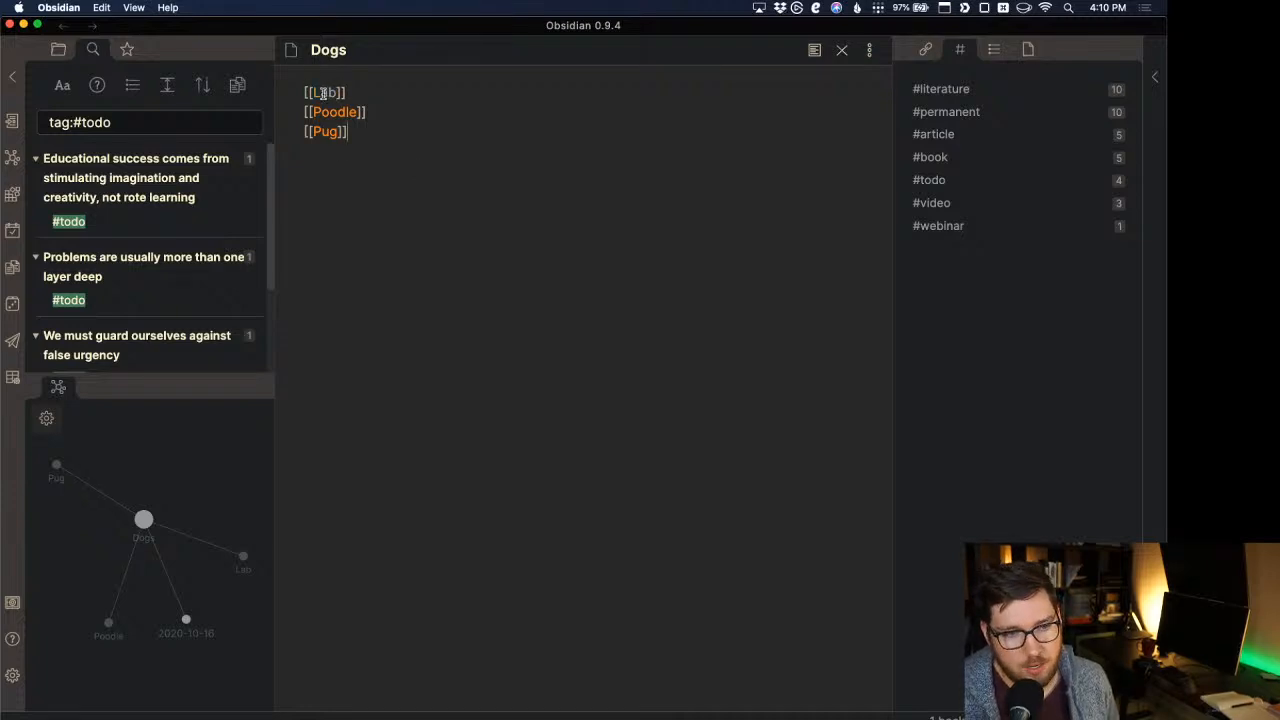
key(super+alt+Left)
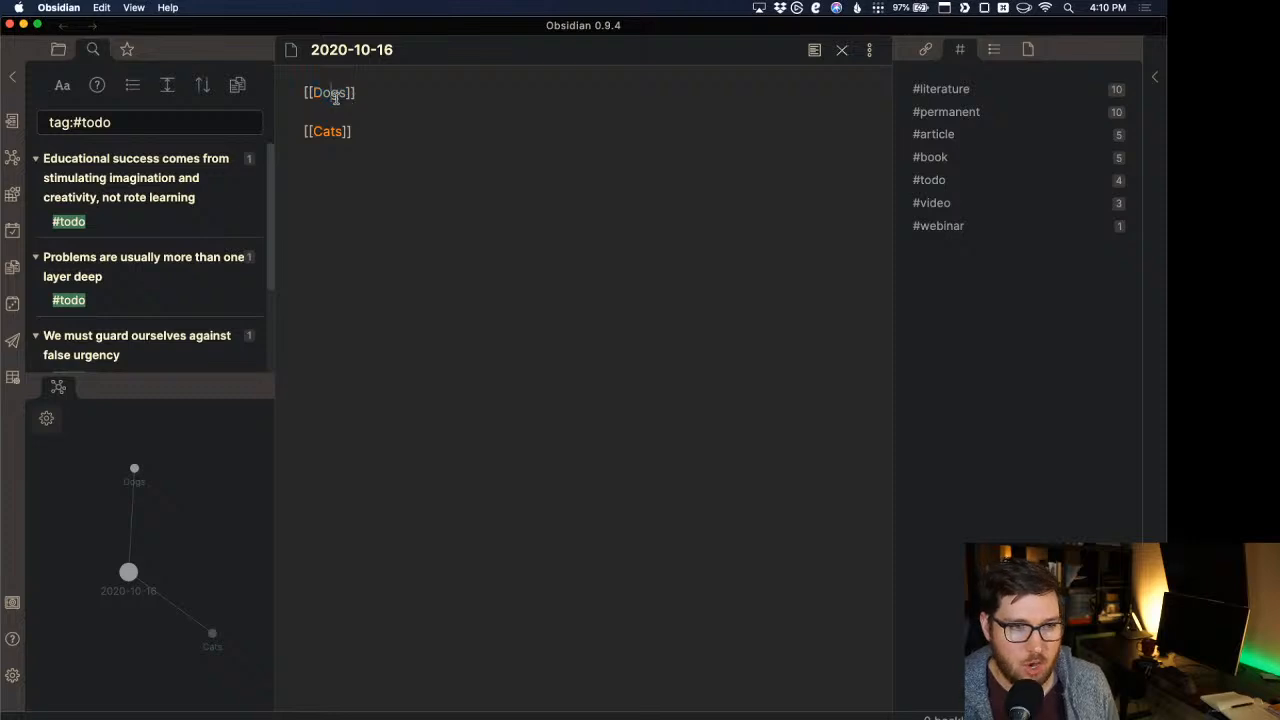
super+click(330, 93)
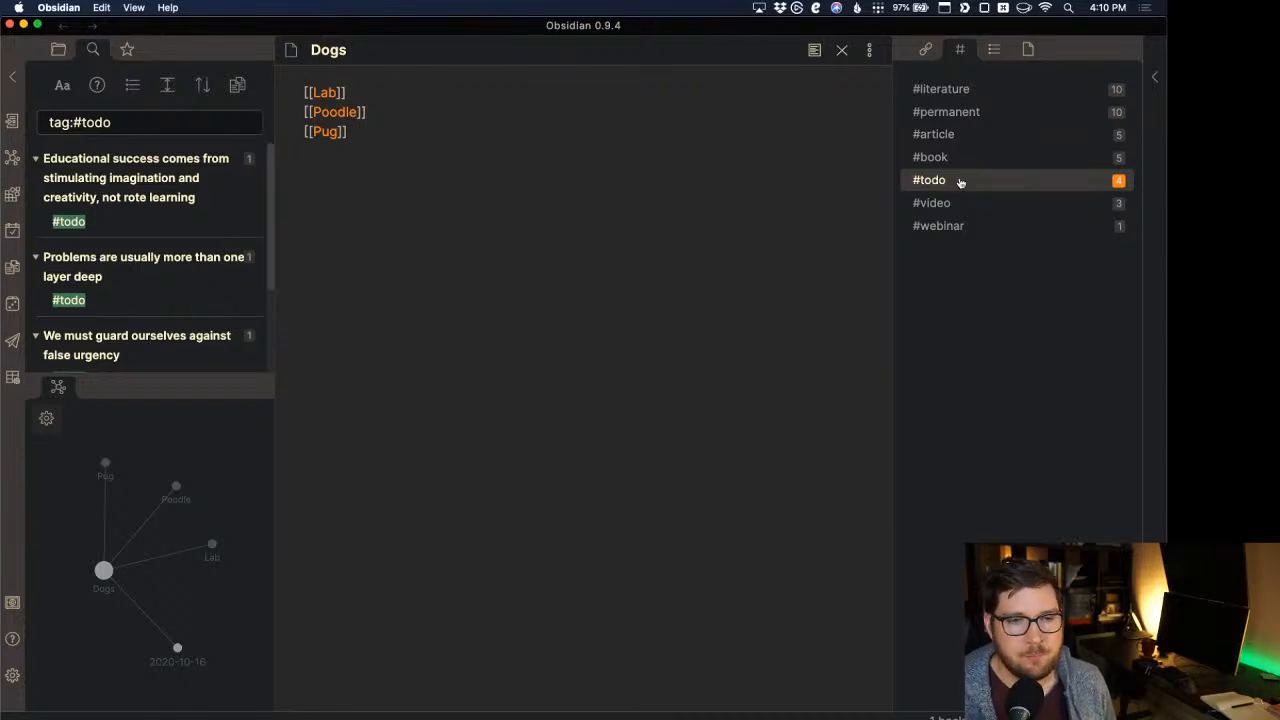
key(super+alt+Left)
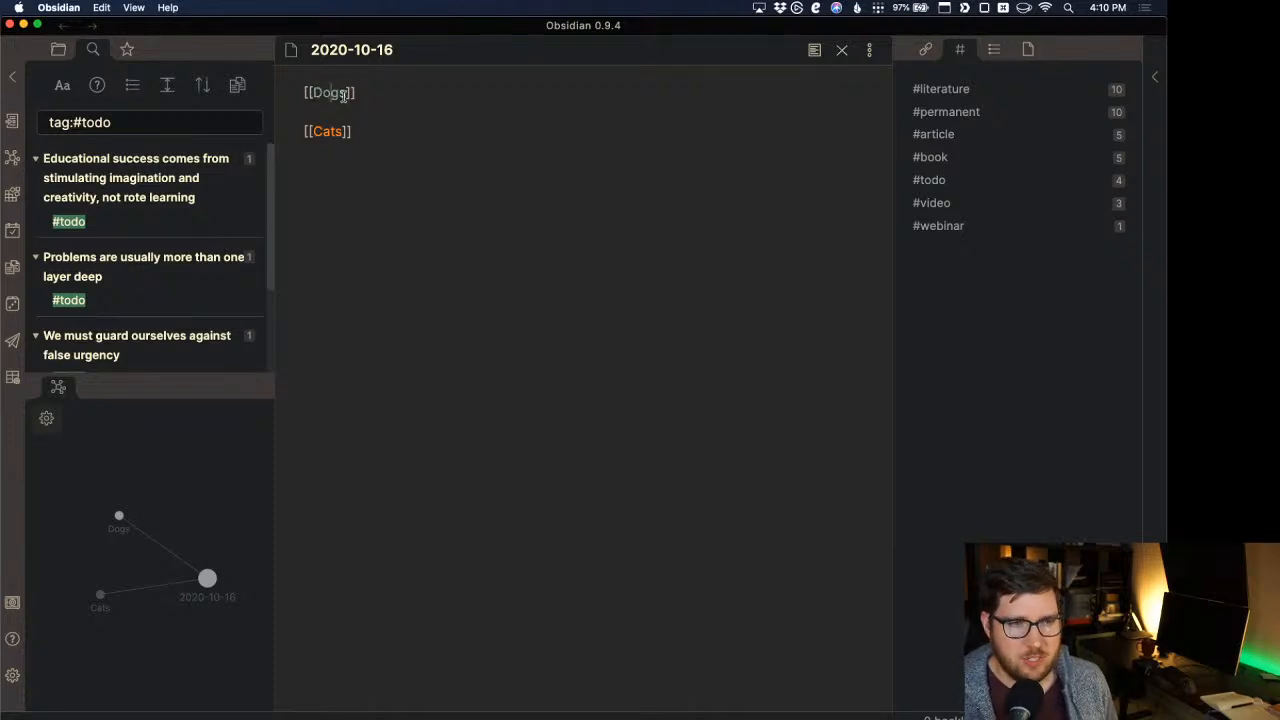
super+click(334, 92)
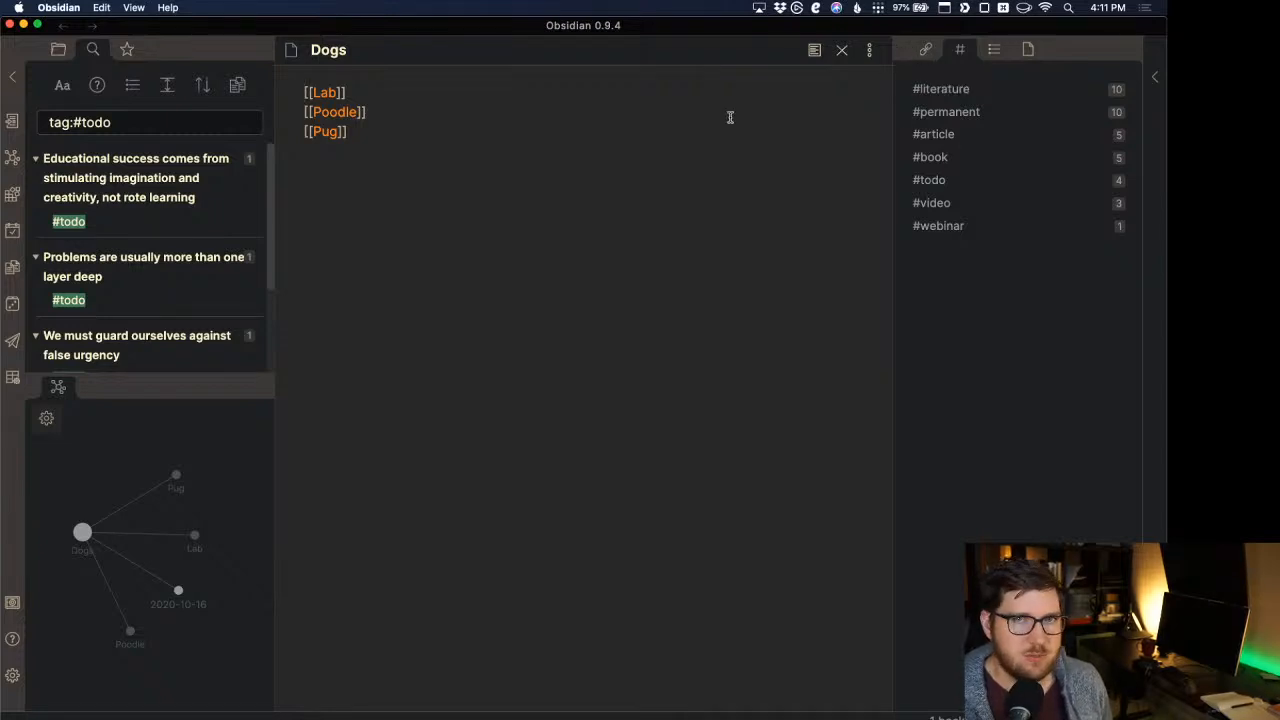
click(926, 50)
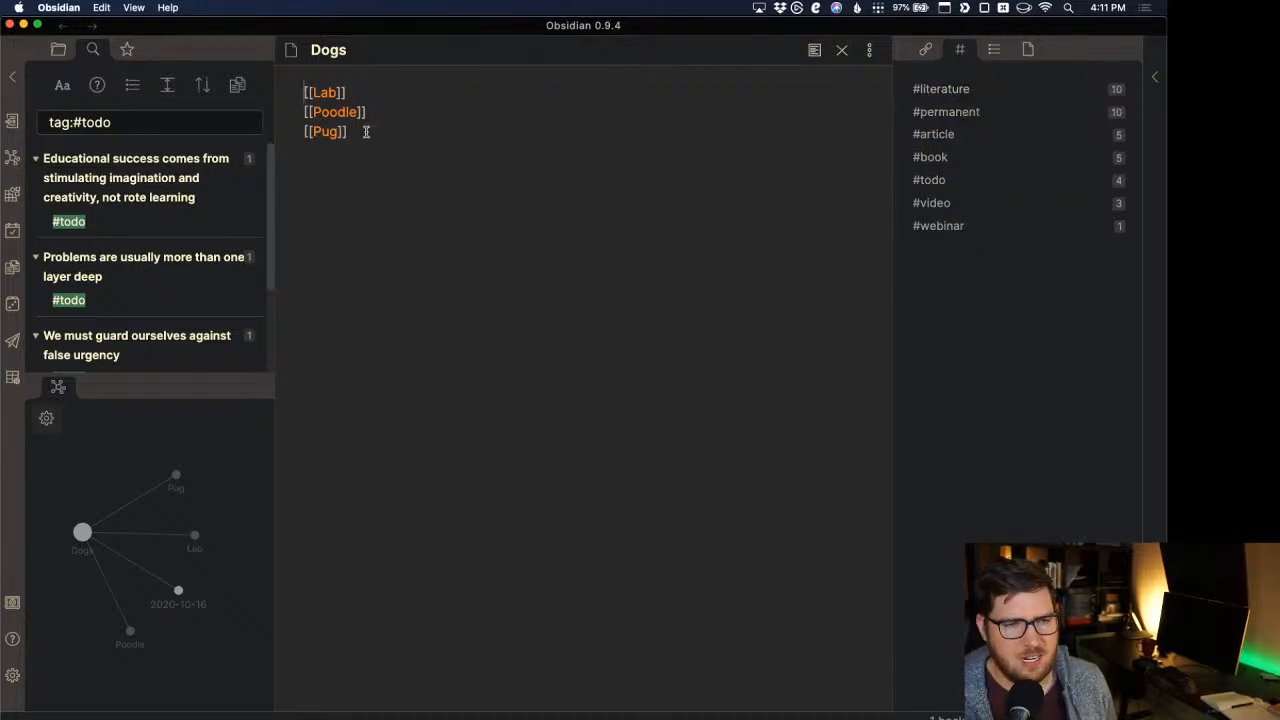
drag(365, 135, 300, 97)
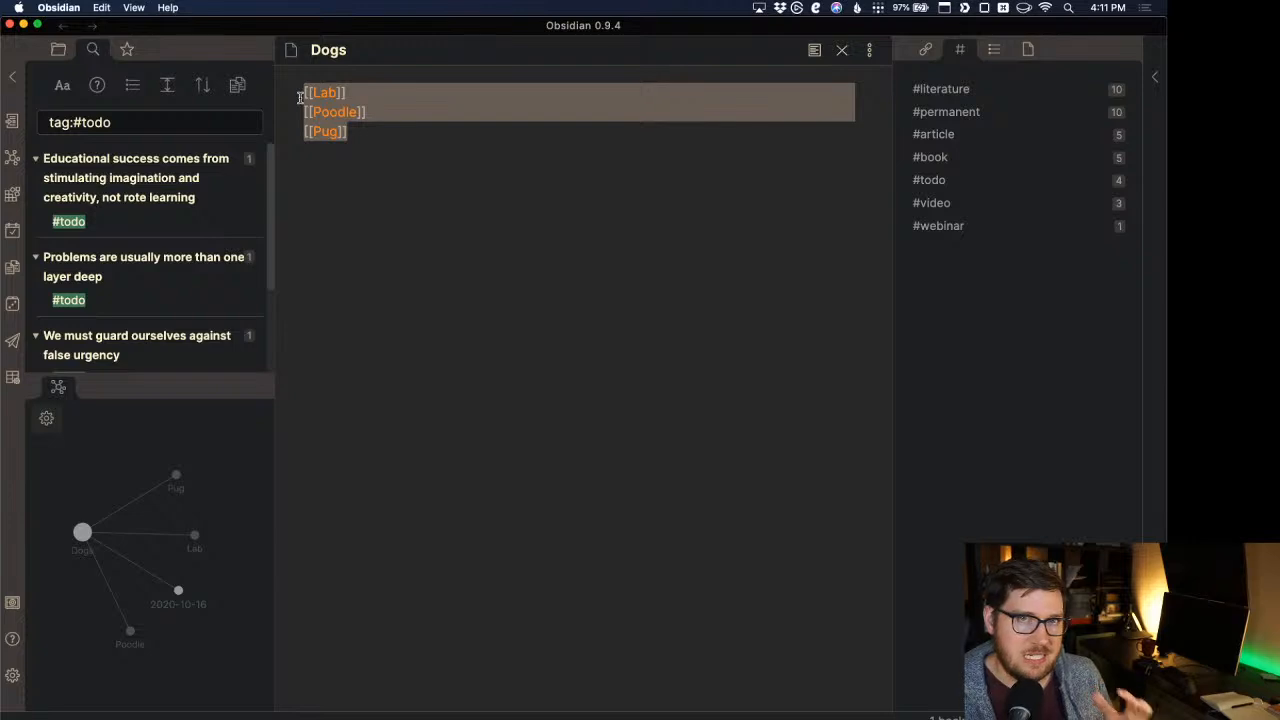
click(407, 133)
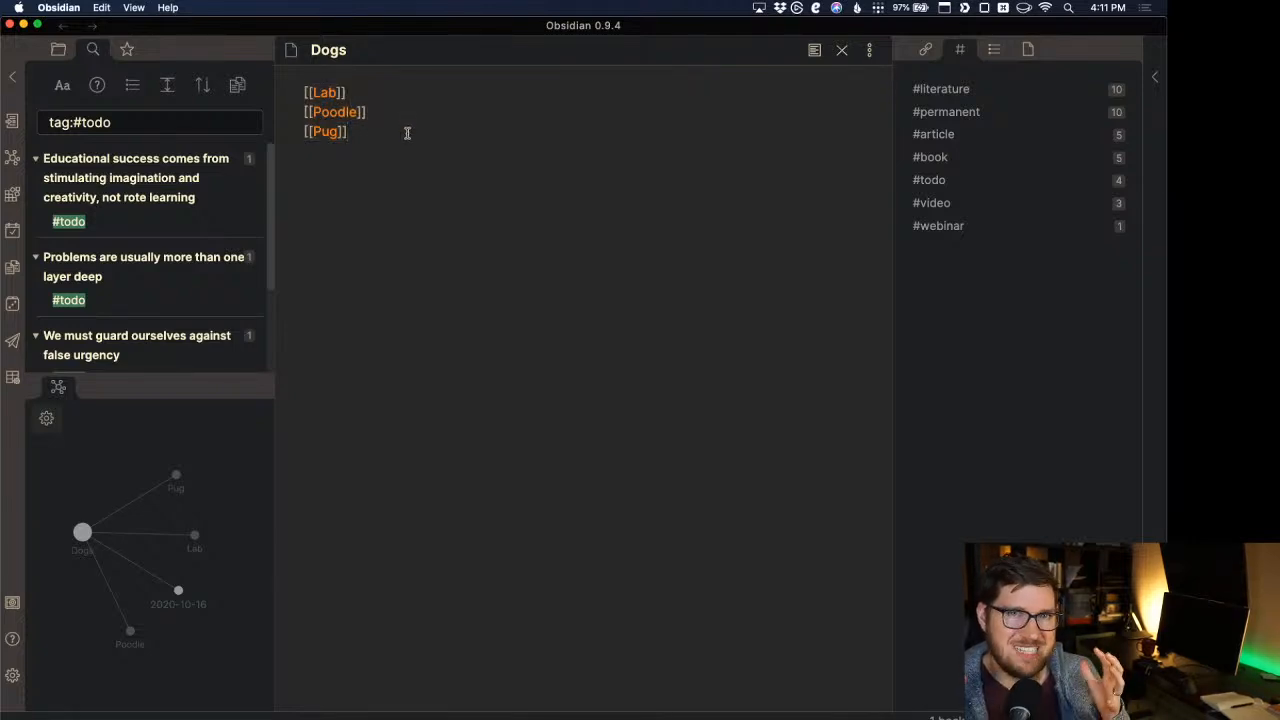
Cut all the breed links from the Dogs note and return to the 2020-10-16 daily note.
drag(411, 150, 287, 100)
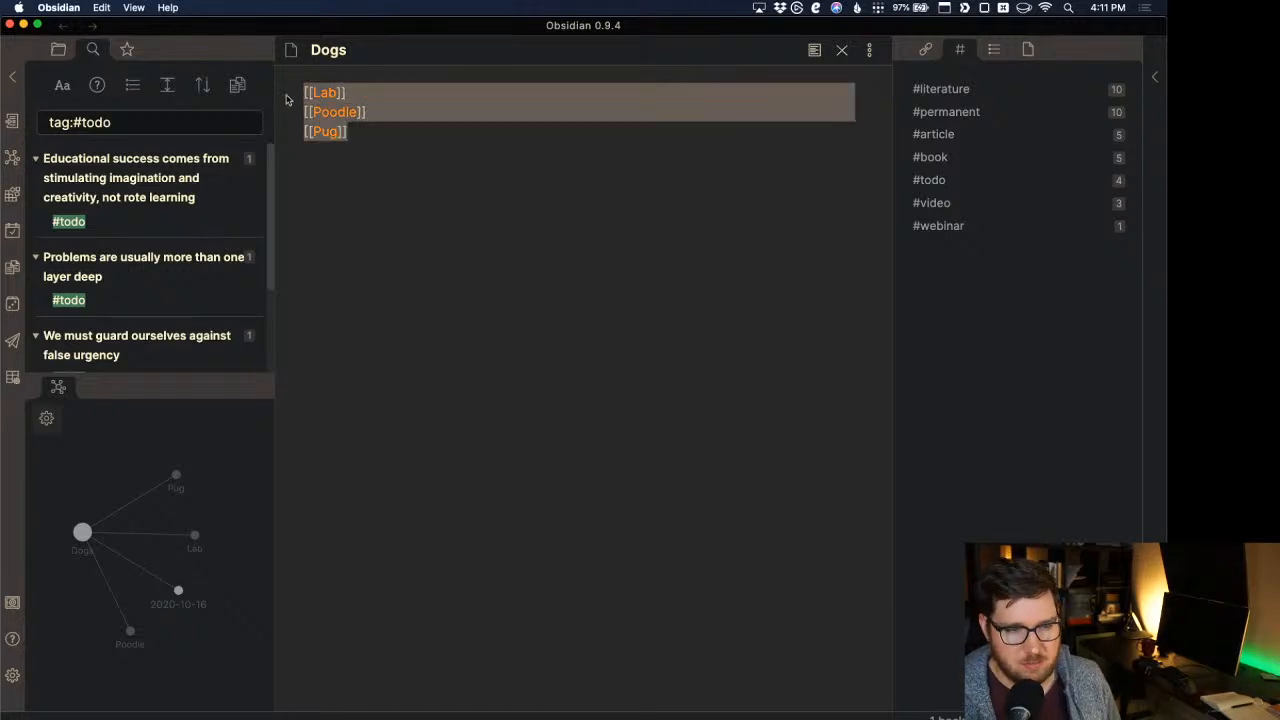
key(super+x)
key(super+alt+Left)
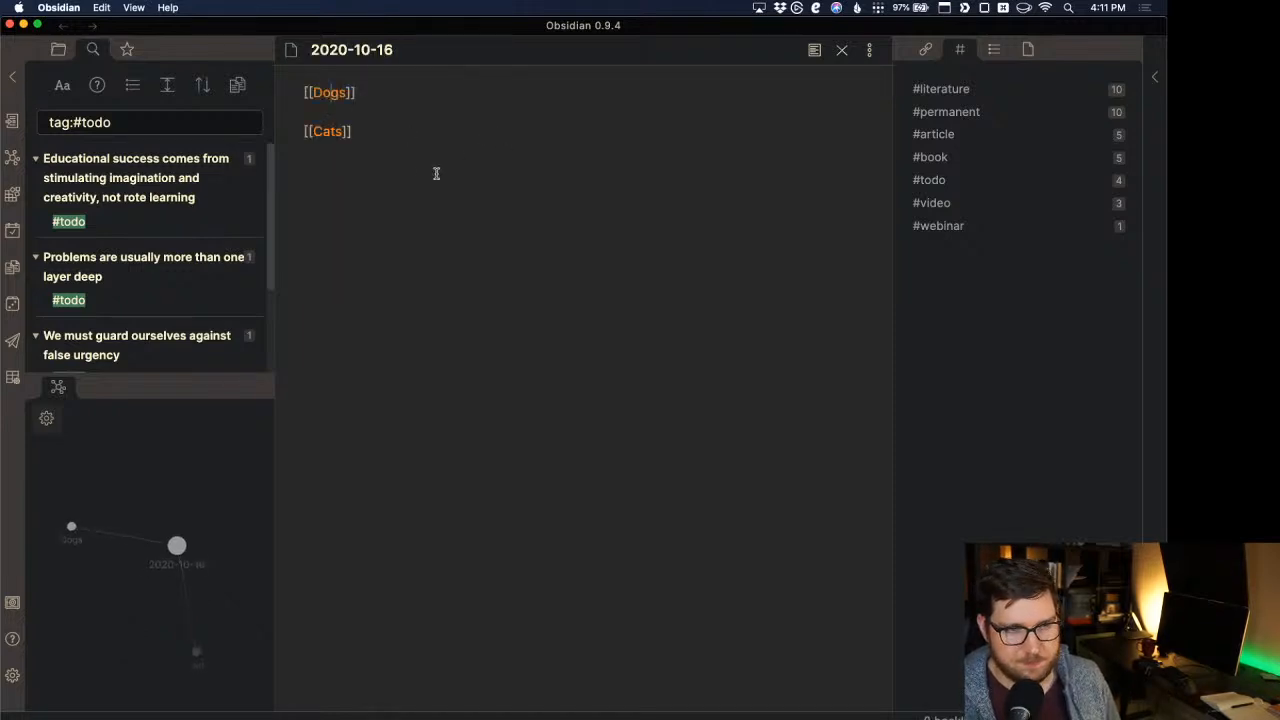
Clear the [[Dogs]] and [[Cats]] links from the daily note, leaving the page empty.
drag(388, 96, 302, 94)
text([)
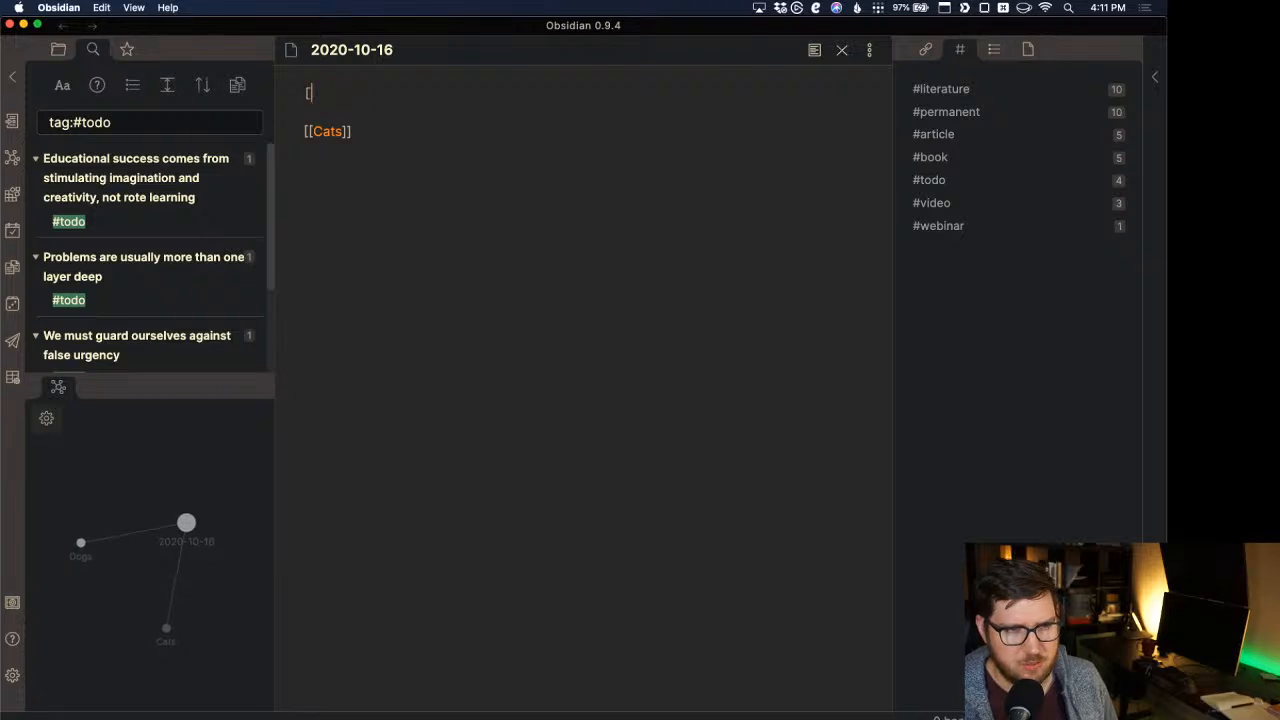
drag(420, 138, 293, 100)
key(BackSpace)
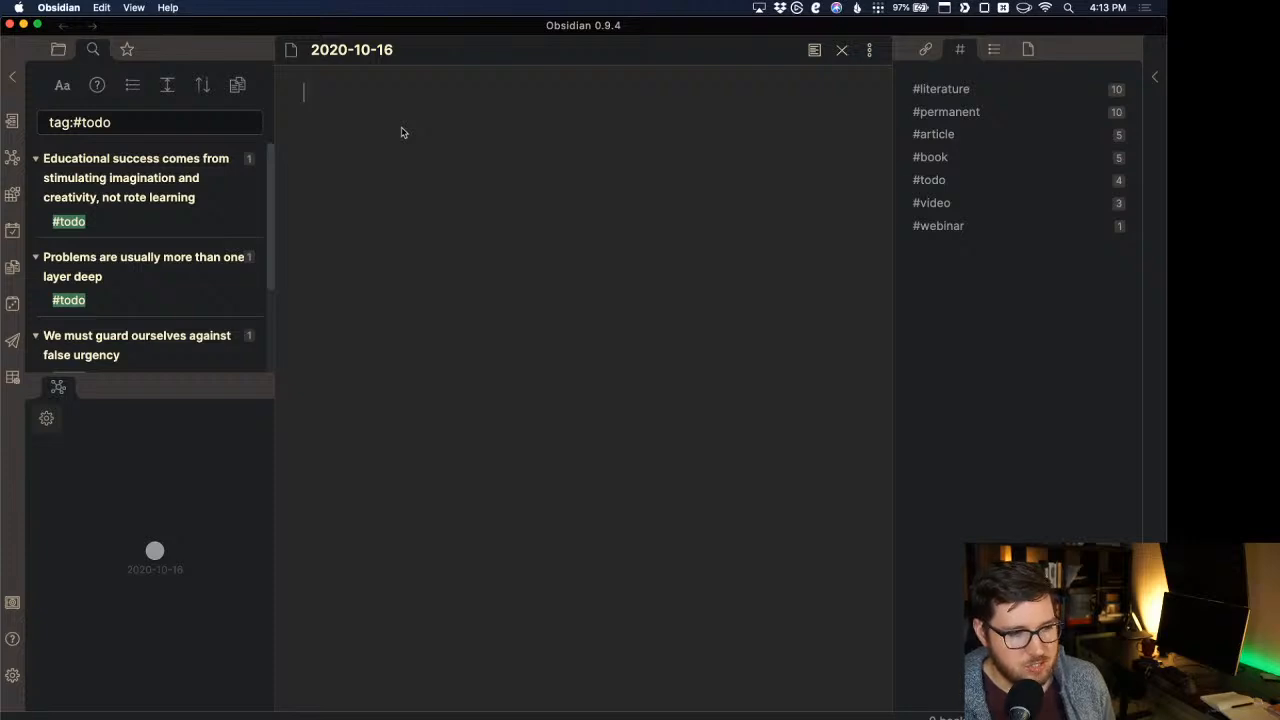
Increase the depth filter of the local graph beyond directly linked nodes and close the graph settings.
click(47, 419)
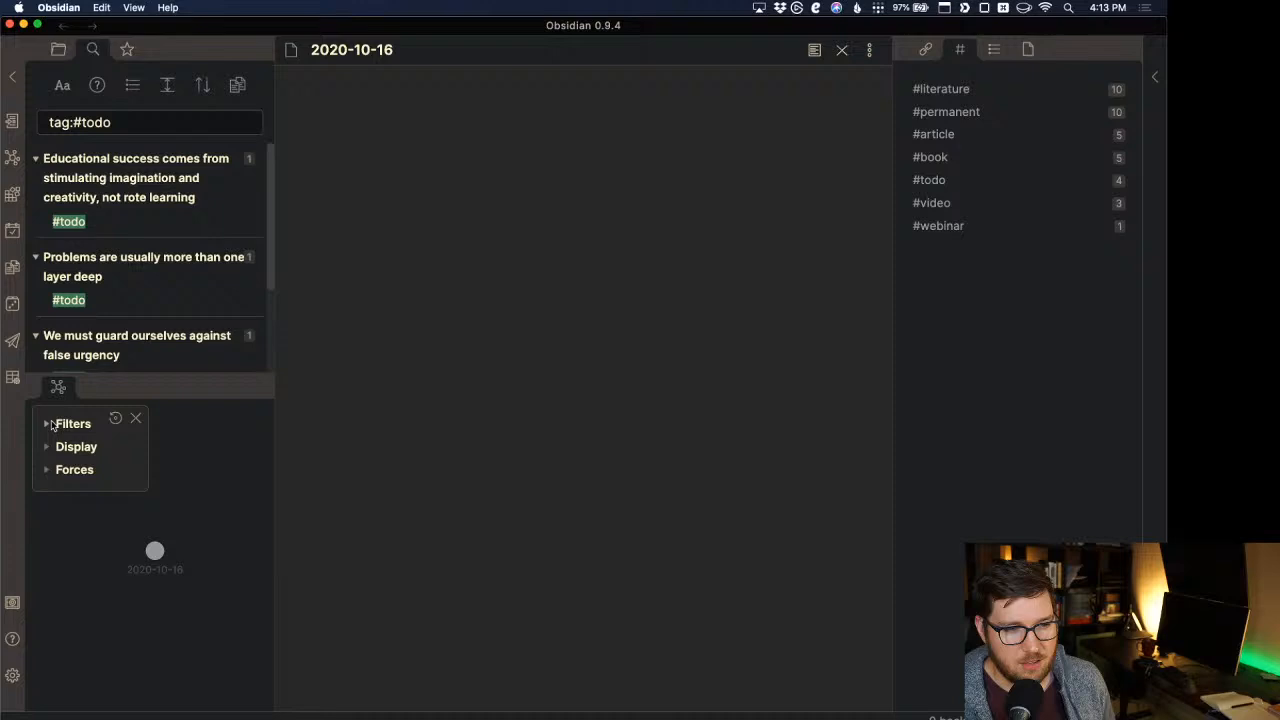
click(136, 418)
click(47, 420)
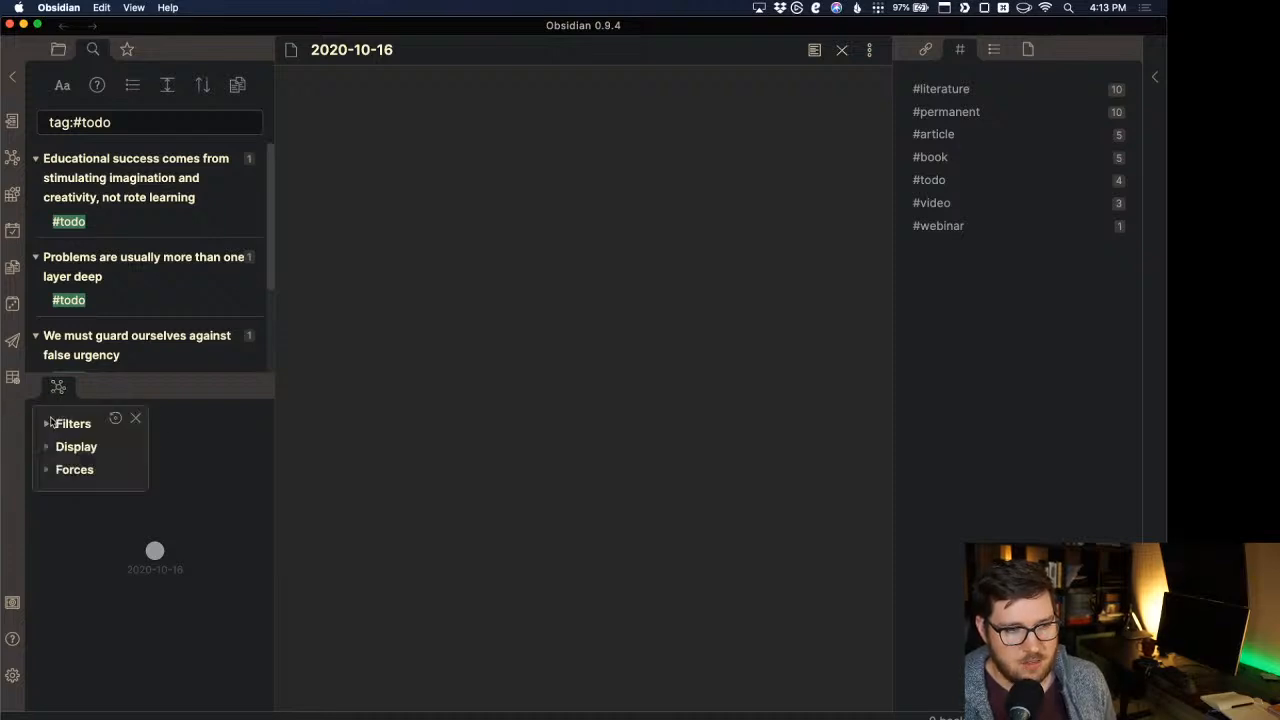
click(46, 425)
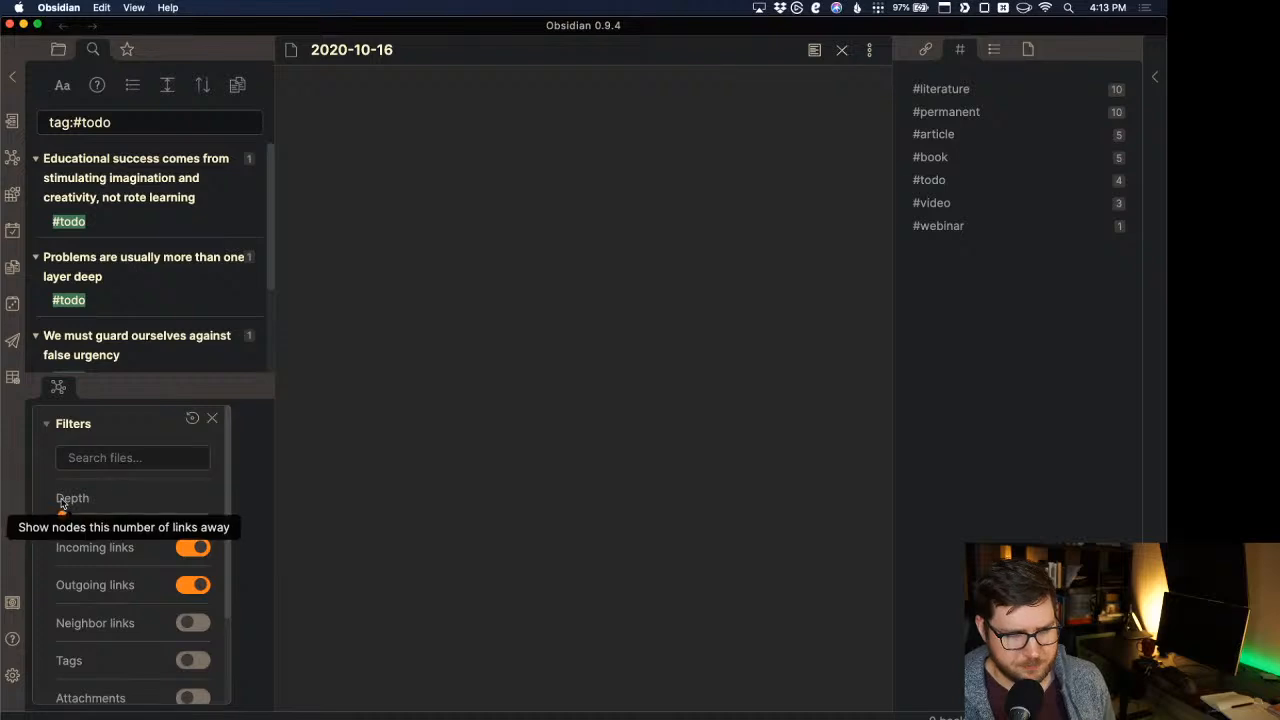
mouse_move(62, 515)
drag(62, 515, 98, 515)
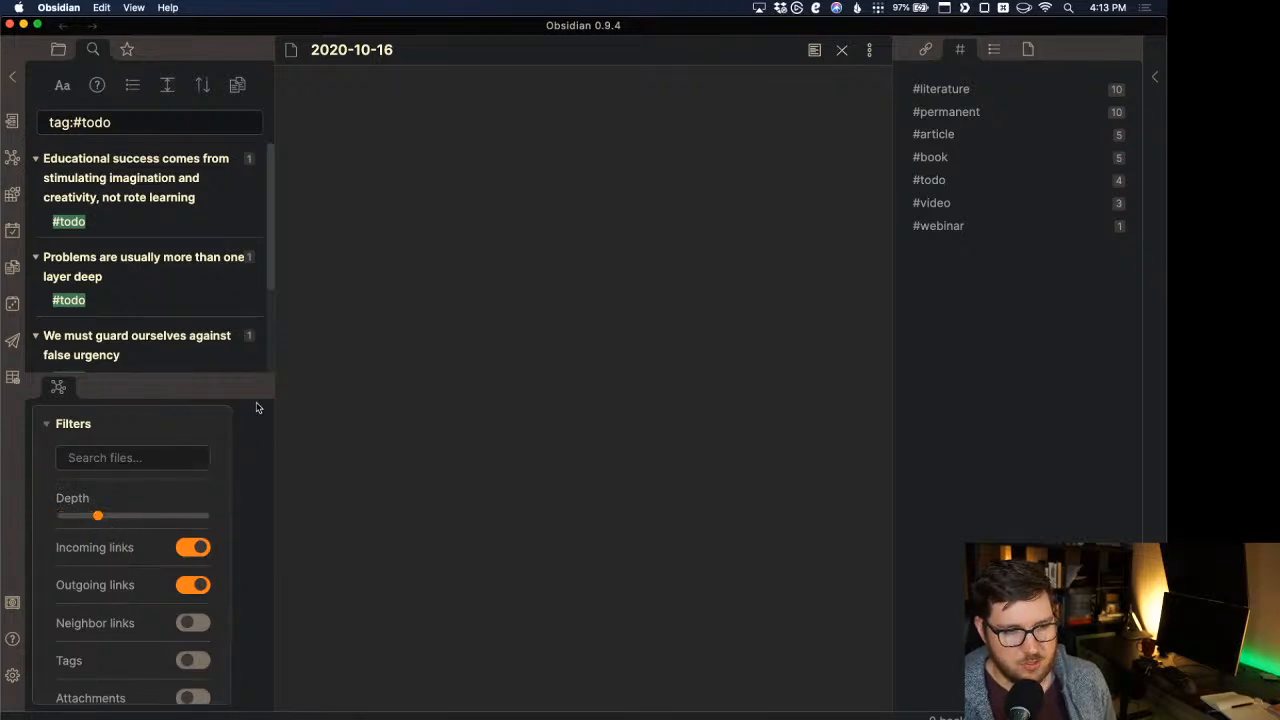
click(216, 420)
Open the note "We must guard ourselves against false urgency" from the #todo results and check the depth filter of its local graph.
scroll(165, 225, down, 3)
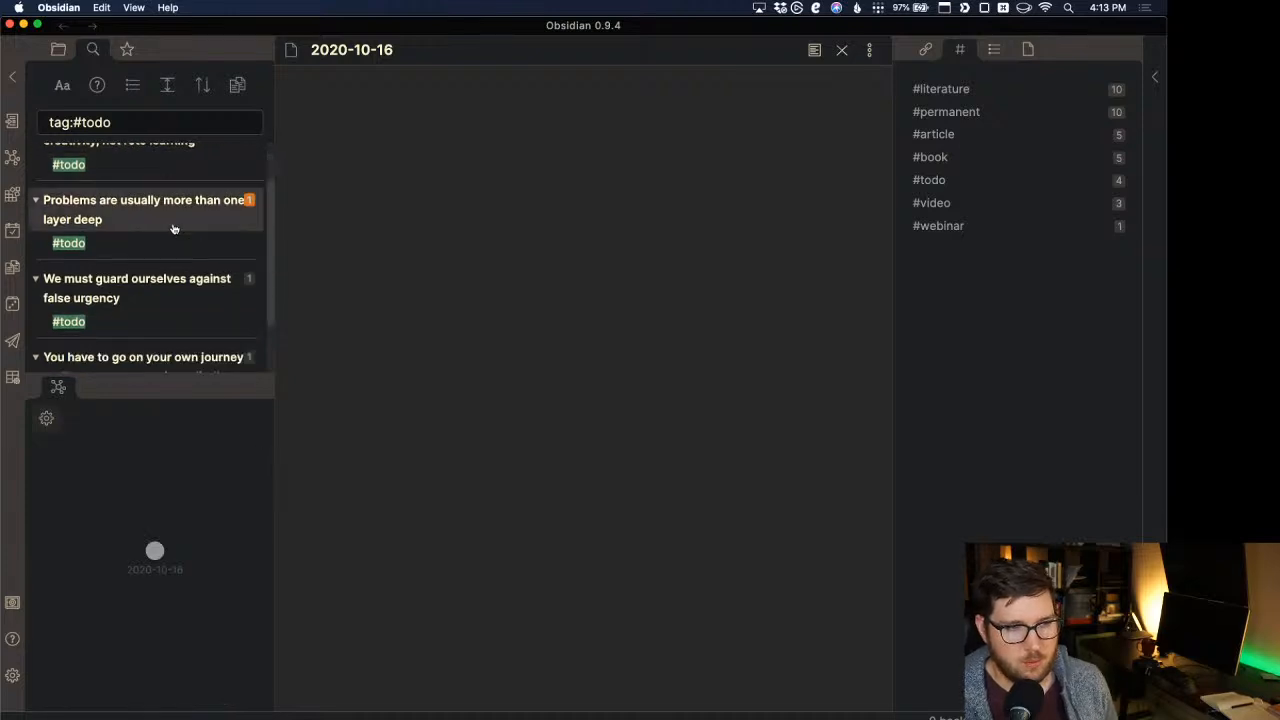
click(152, 212)
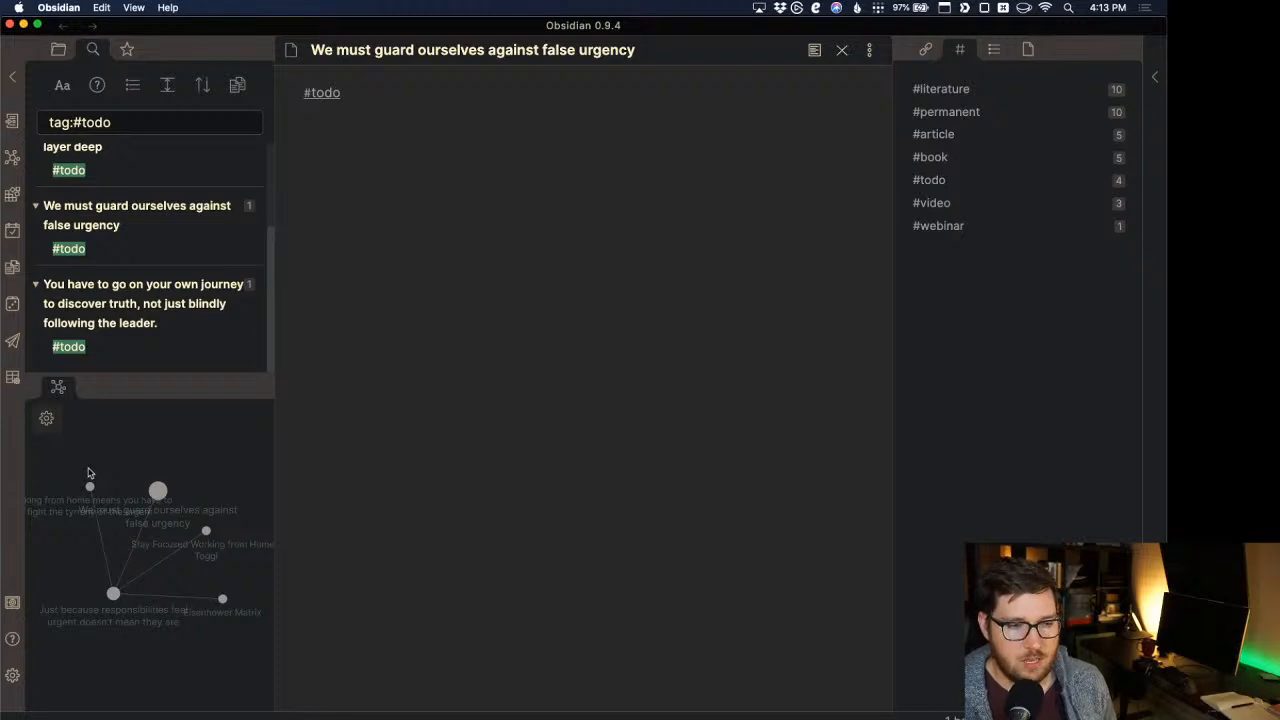
click(46, 419)
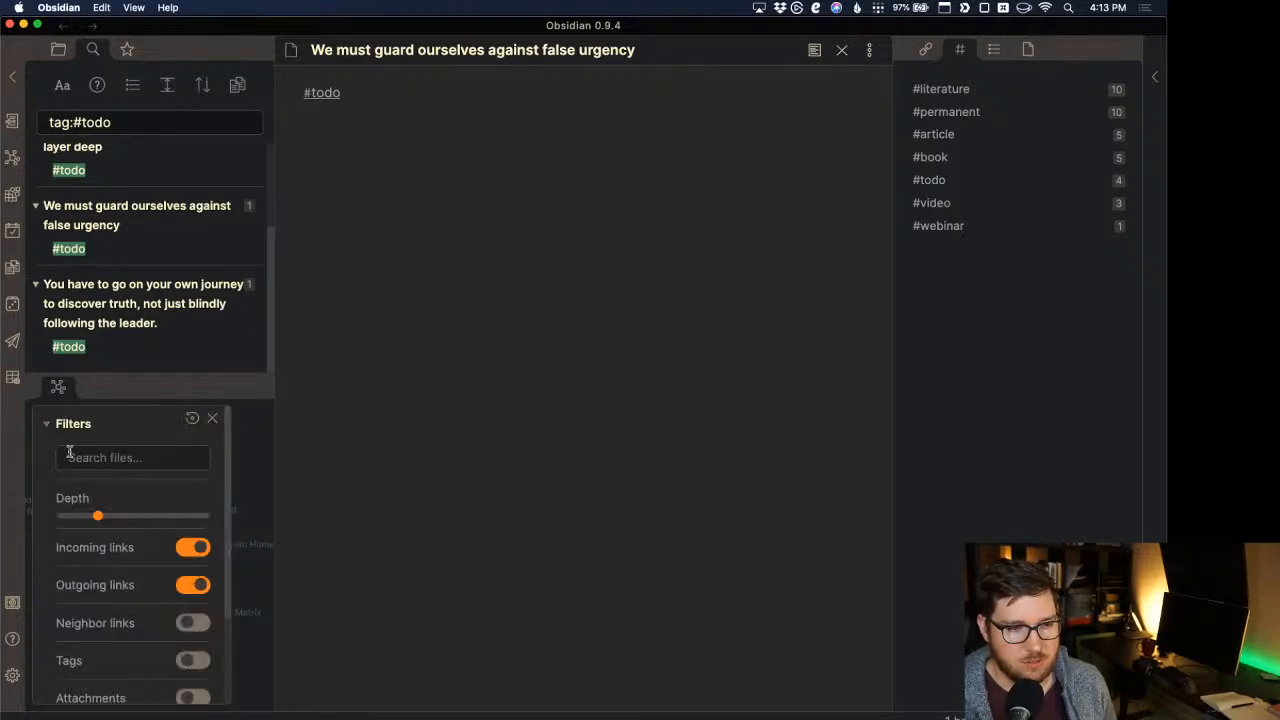
click(212, 418)
Move the local graph into the main area above the note and raise its depth filter to include nodes beyond direct links.
drag(58, 388, 540, 190)
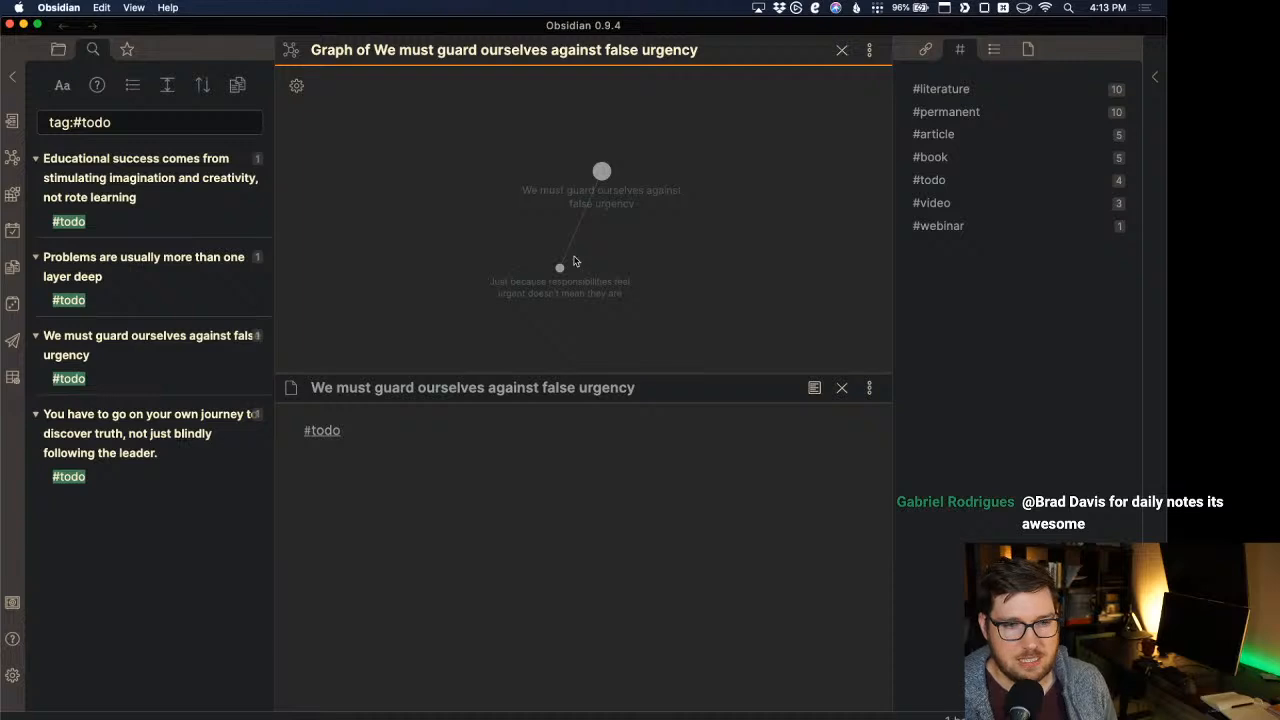
click(296, 85)
drag(336, 183, 350, 183)
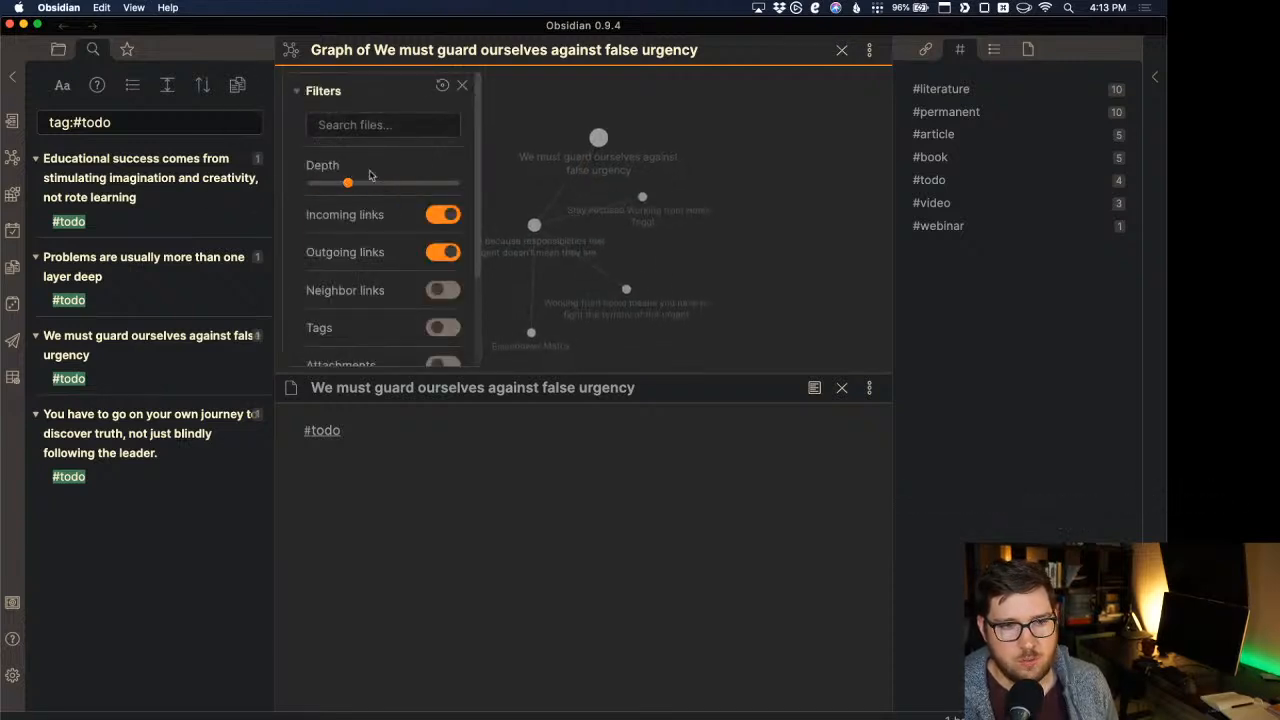
click(462, 85)
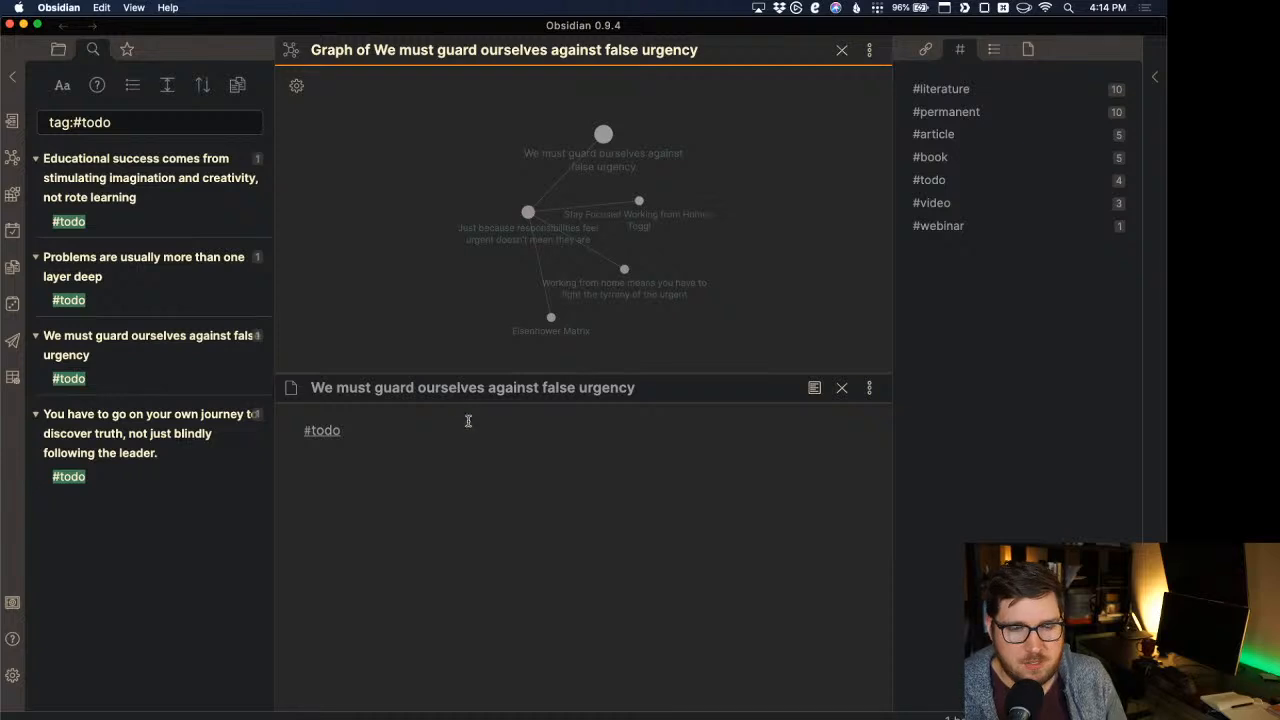
Search the vault for notes tagged #todo.
click(467, 420)
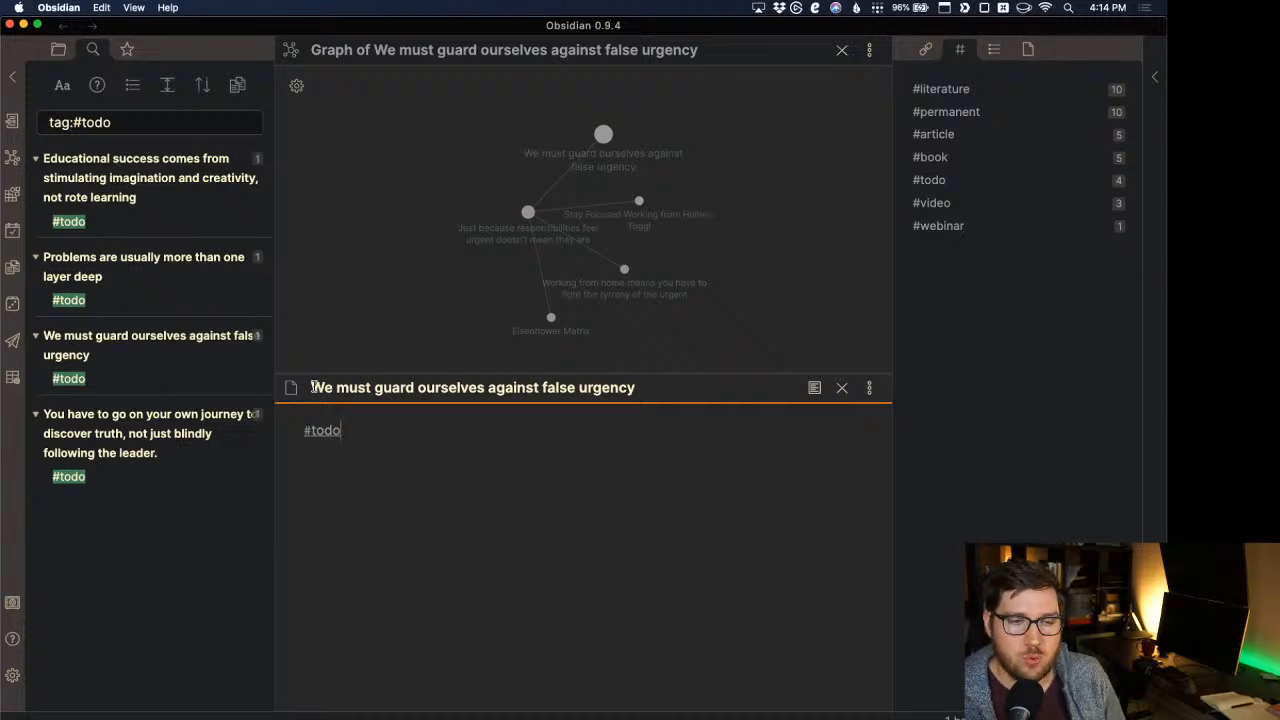
click(361, 278)
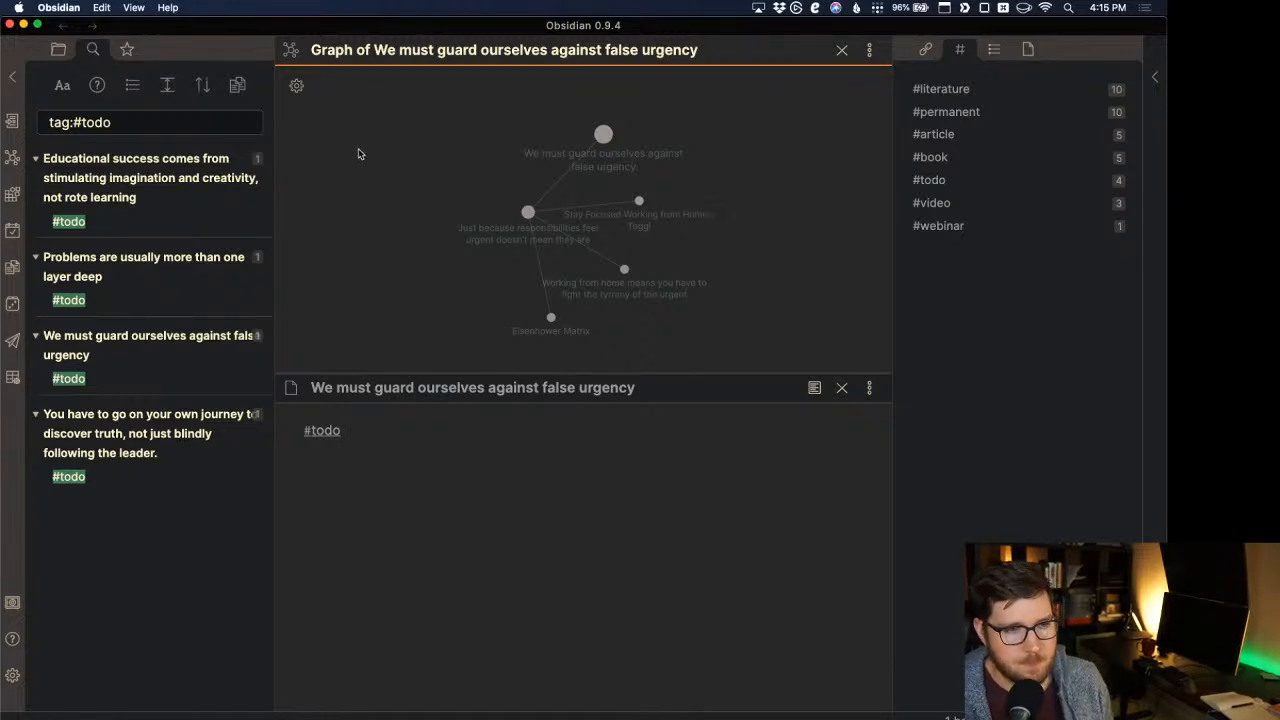
click(954, 183)
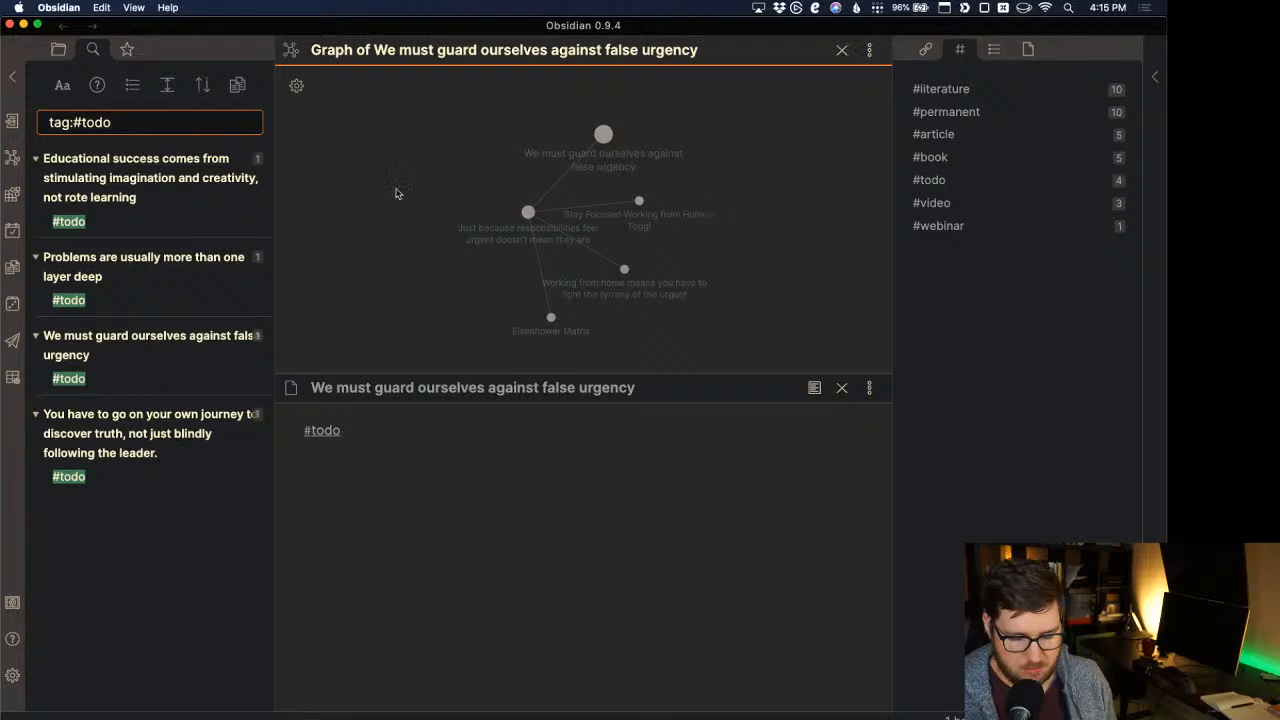
Load the saved Standard Notes workspace layout.
key(super+p)
text(loa)
key(Return)
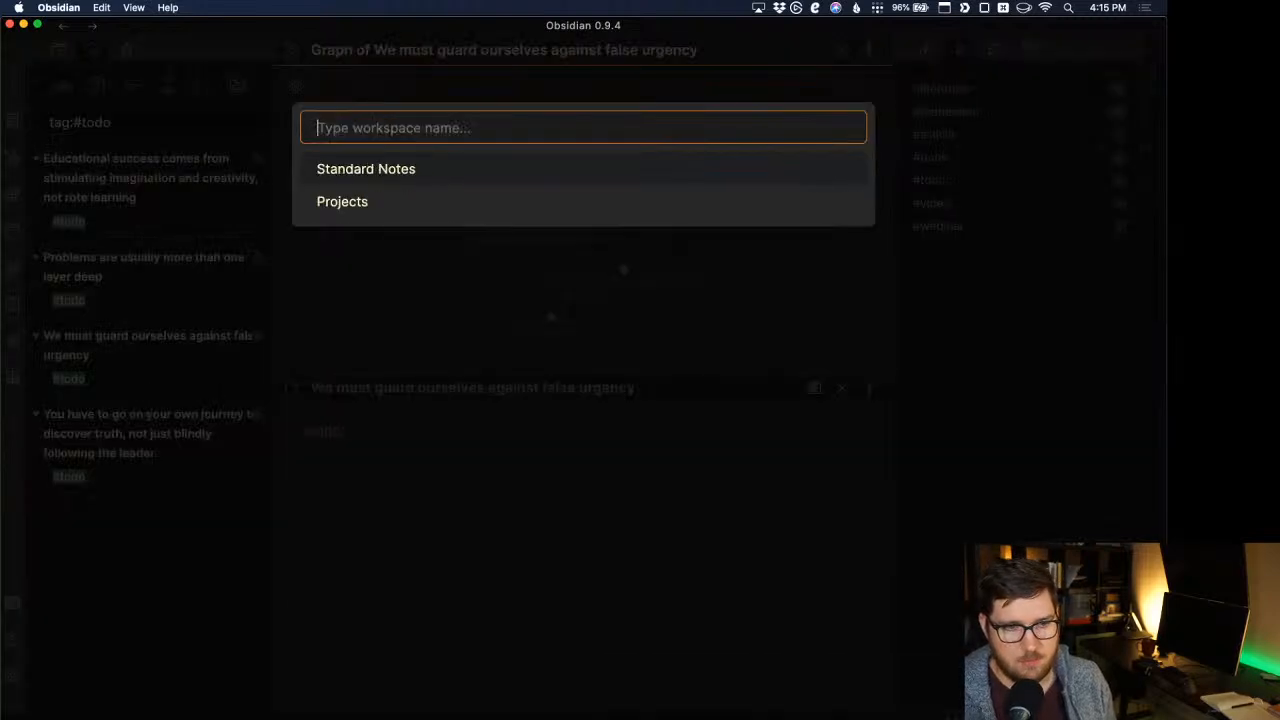
key(Return)
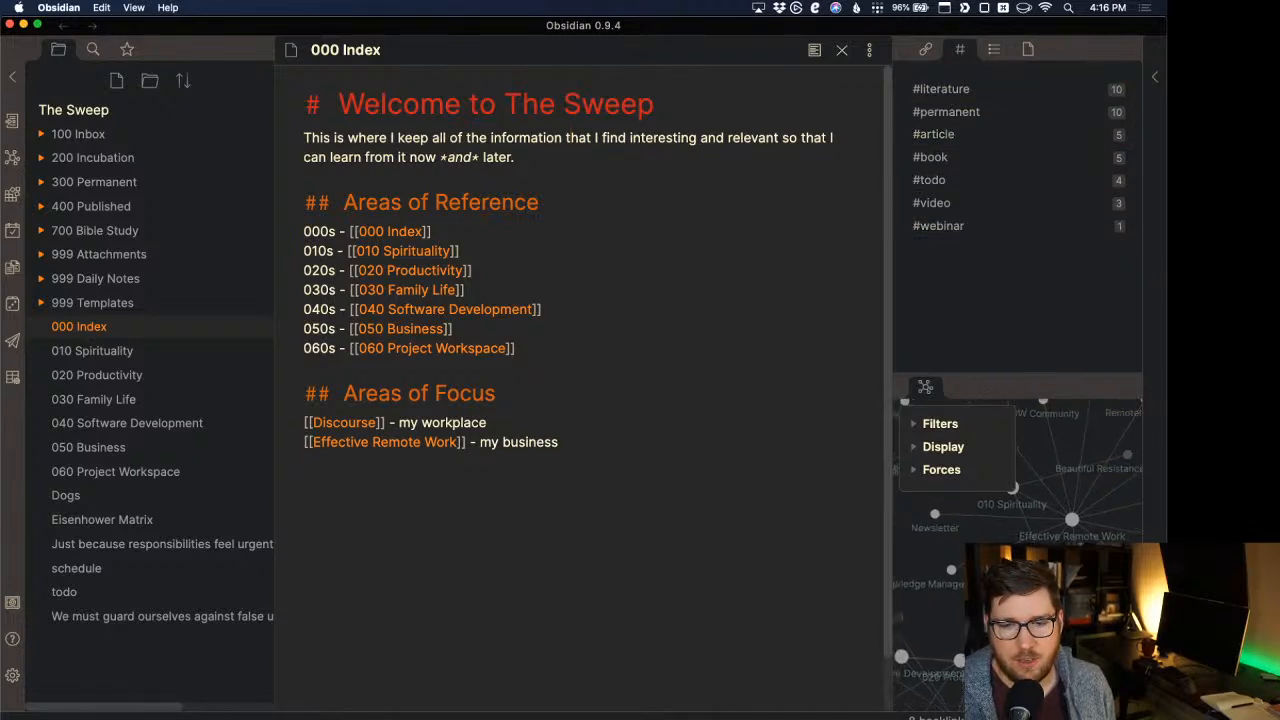
Find the notes tagged #todo and open "Problems are usually more than one layer deep".
scroll(1020, 556, down, 4)
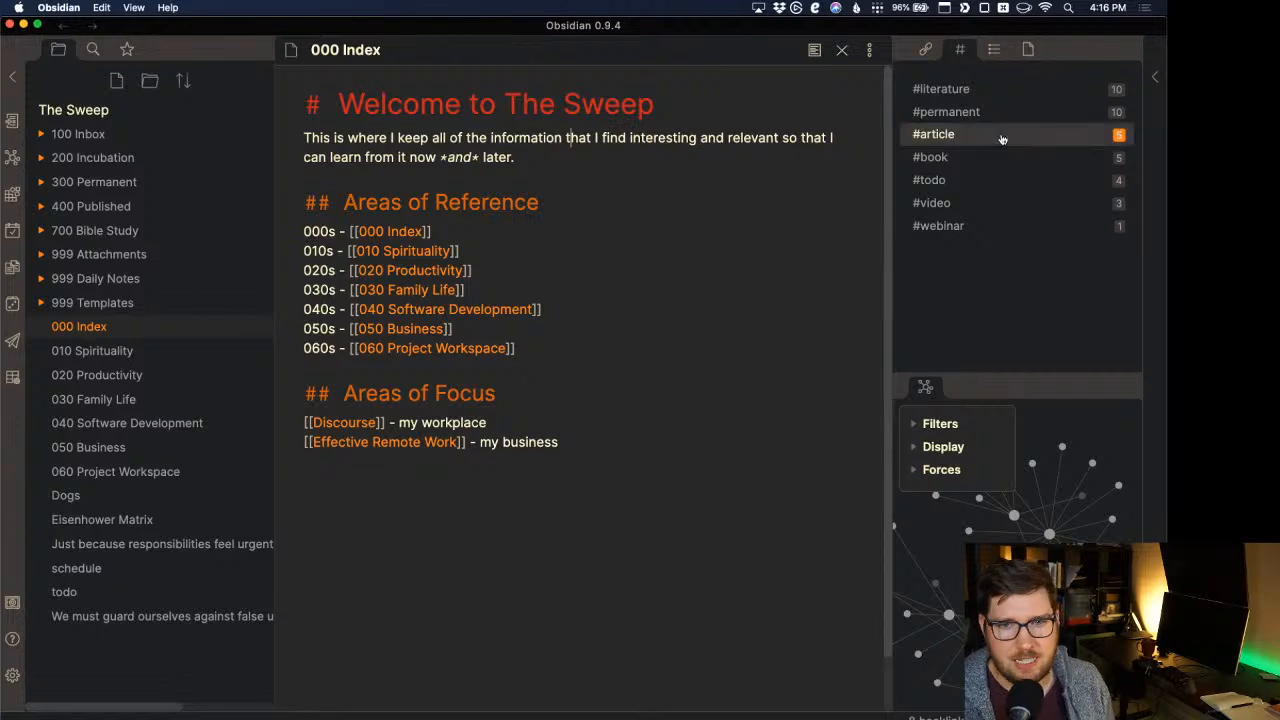
click(988, 180)
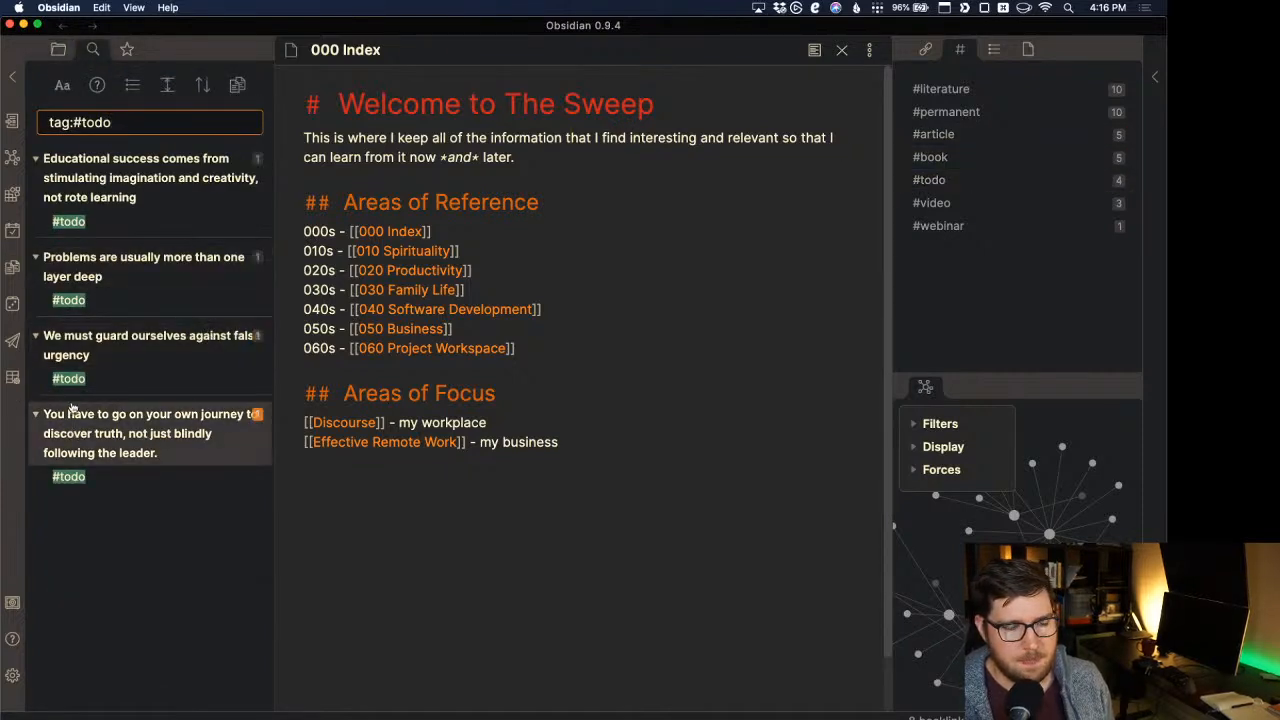
click(152, 252)
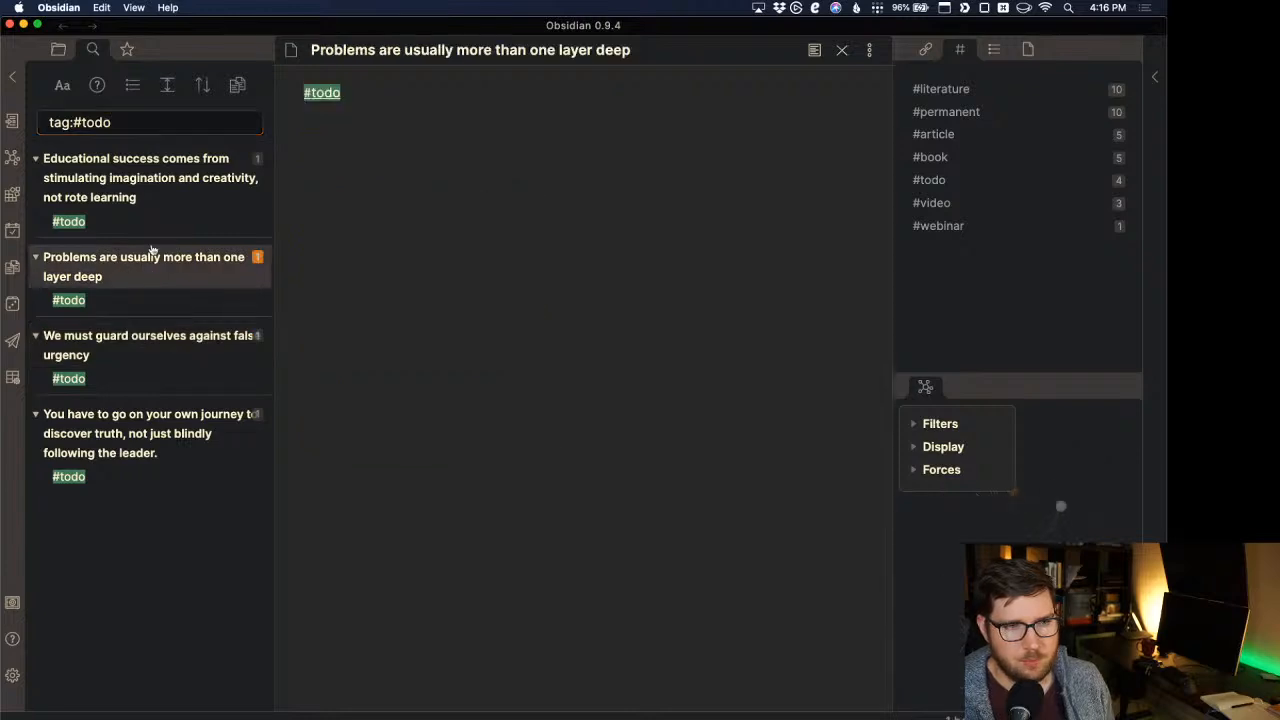
Insert the permanent note template below the #todo tag in the open note.
click(530, 128)
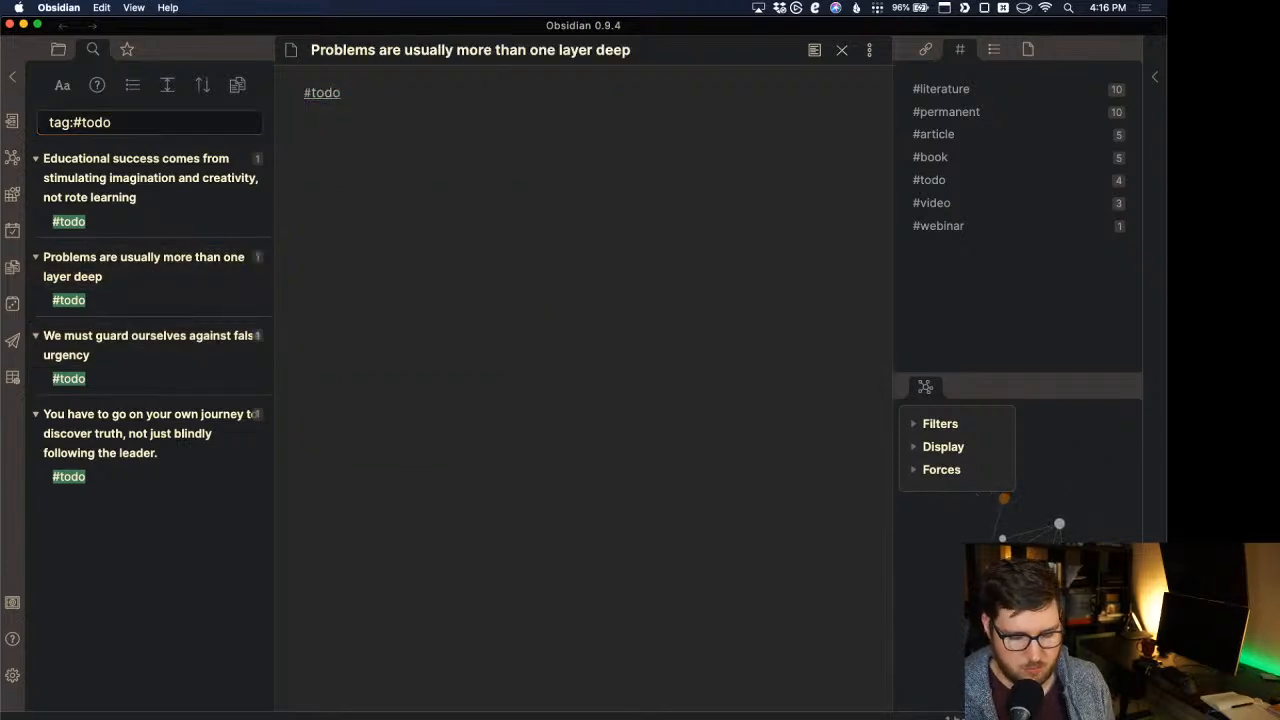
key(super+p)
text(loa)
key(BackSpace)
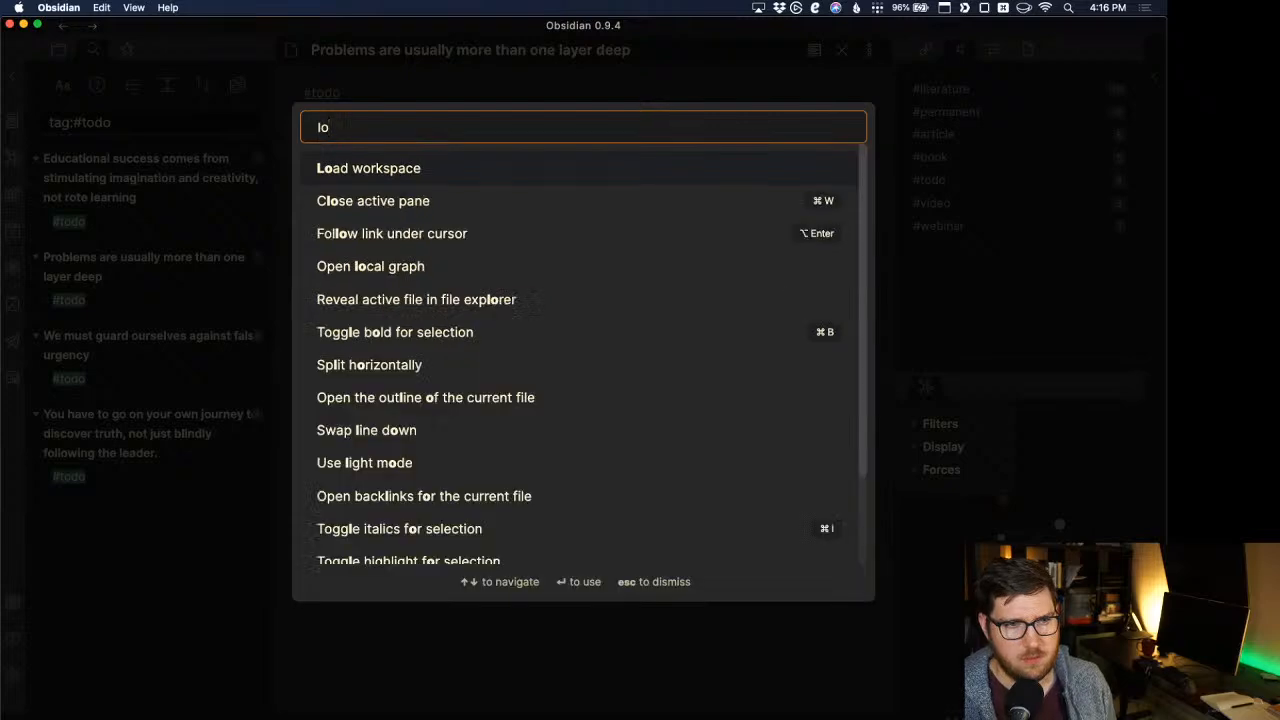
key(BackSpace)
key(BackSpace)
text(insert)
key(Down)
key(Return)
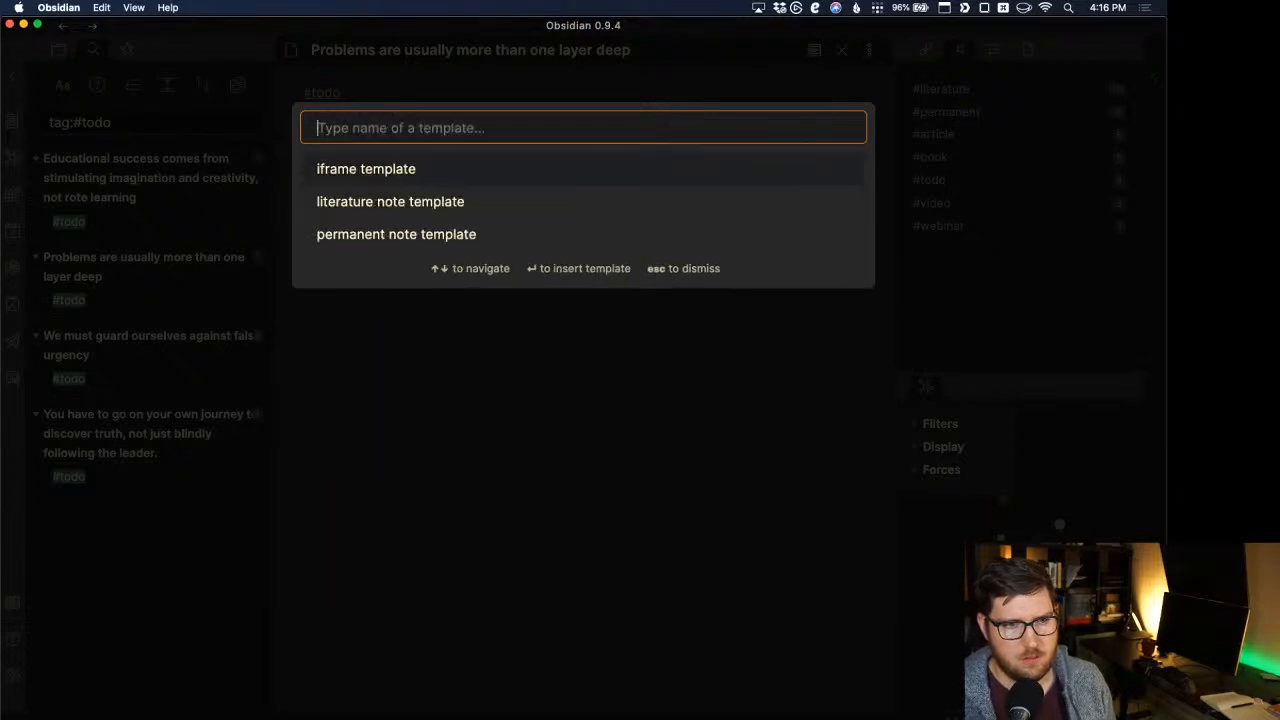
key(Down)
key(Down)
key(Return)
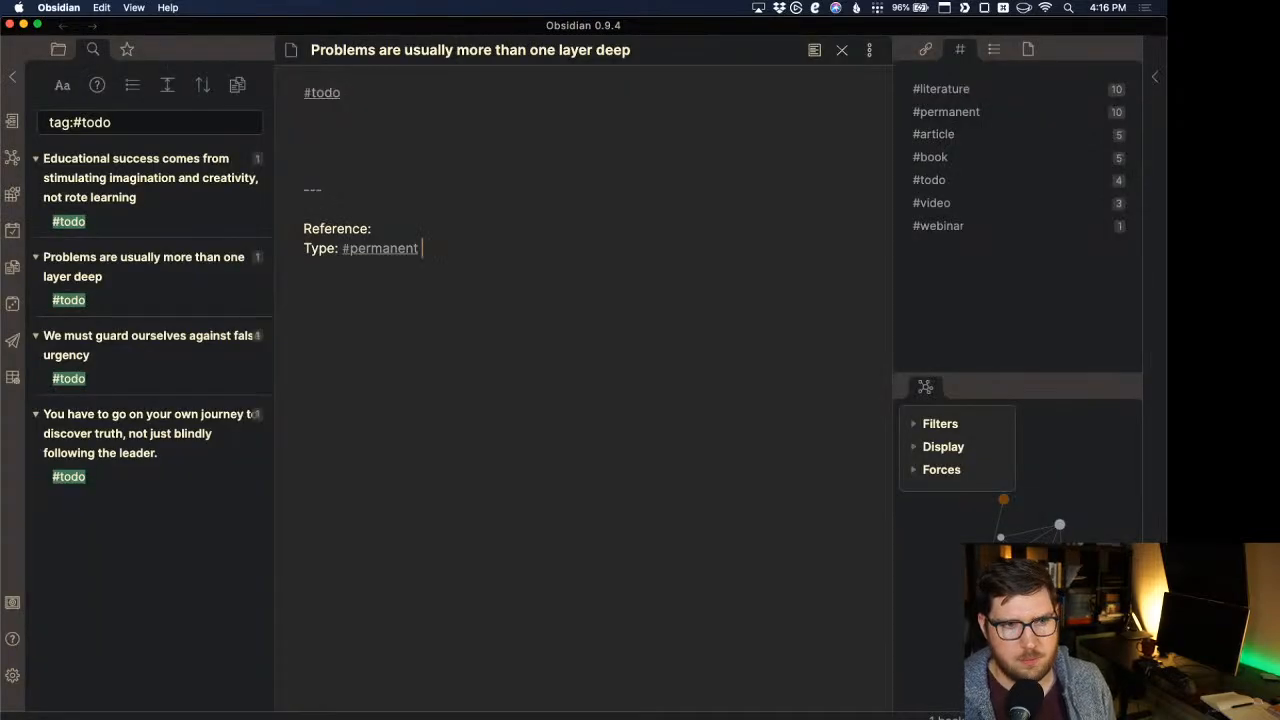
Add a link to the note "Ask the five whys to clarify your problem." between the #todo tag and the divider.
click(334, 171)
click(355, 137)
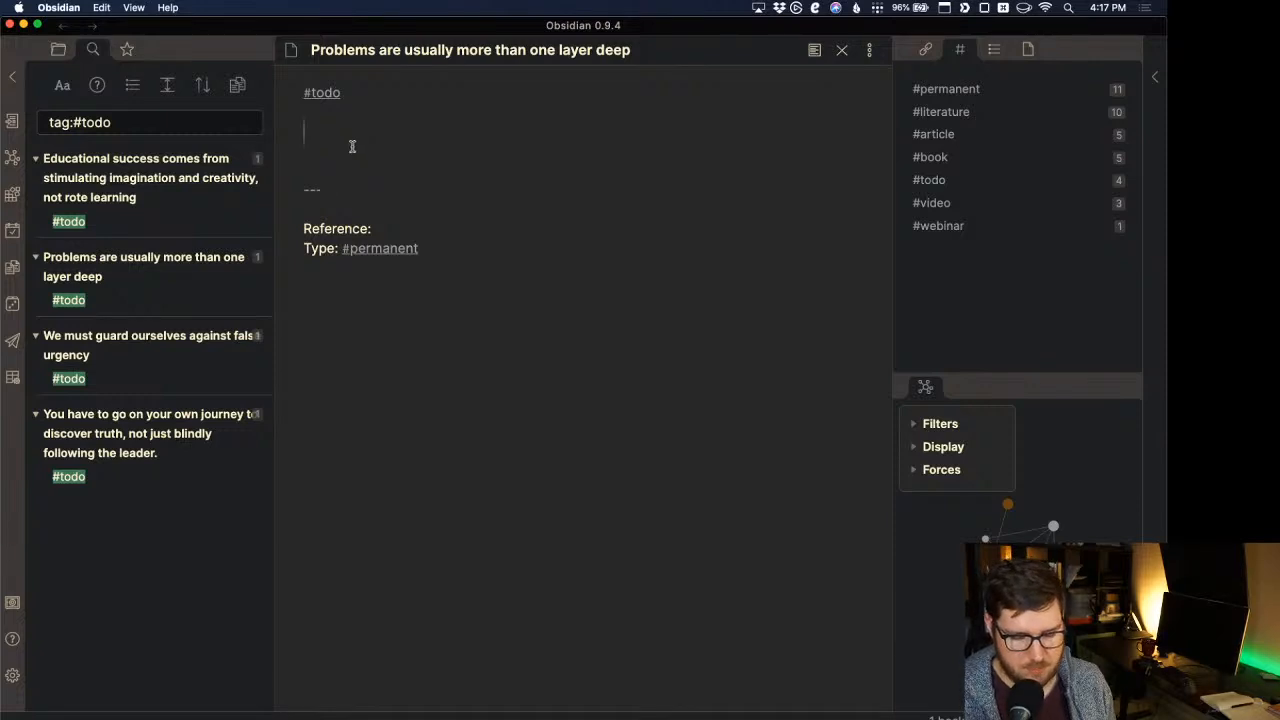
text([[problem)
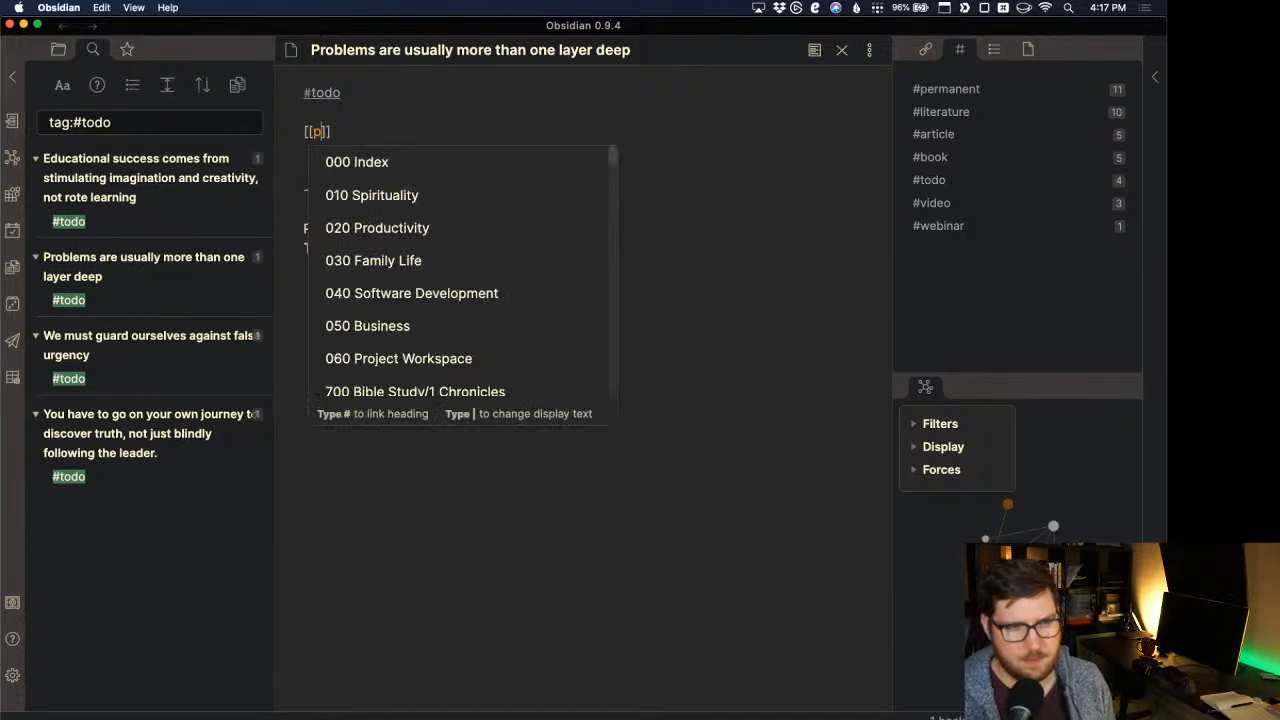
key(Down)
key(Down)
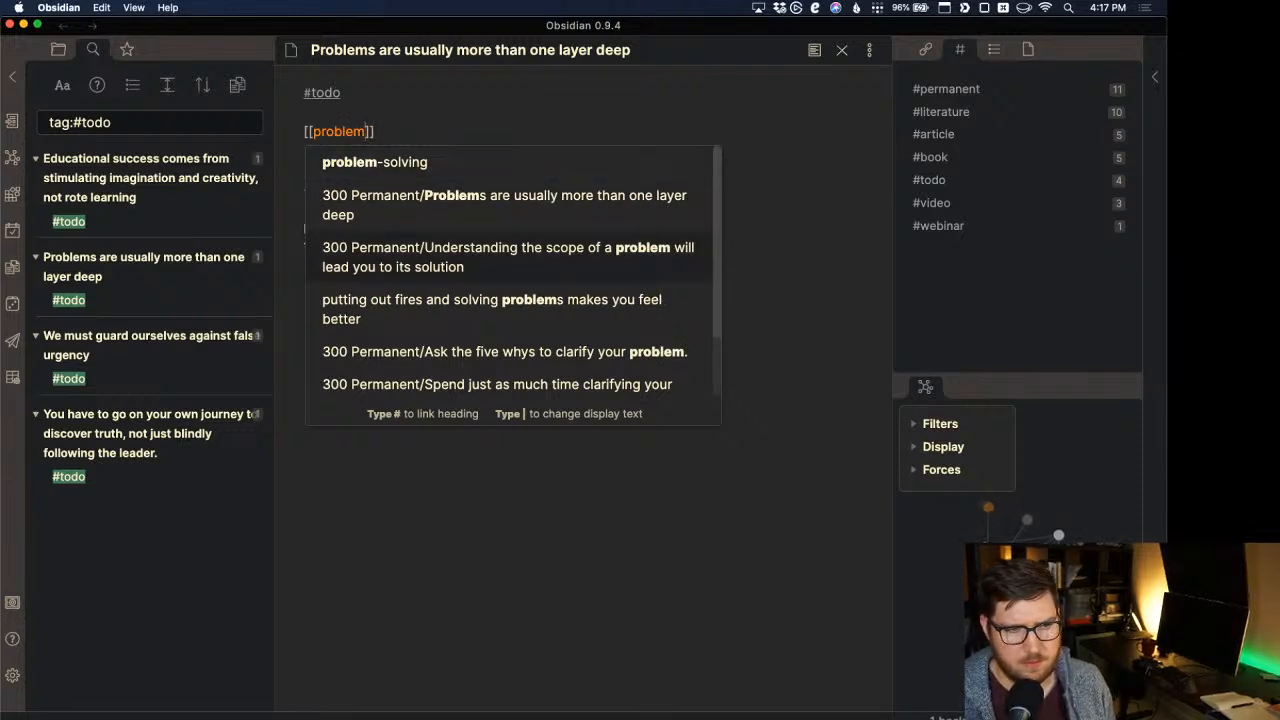
key(Down)
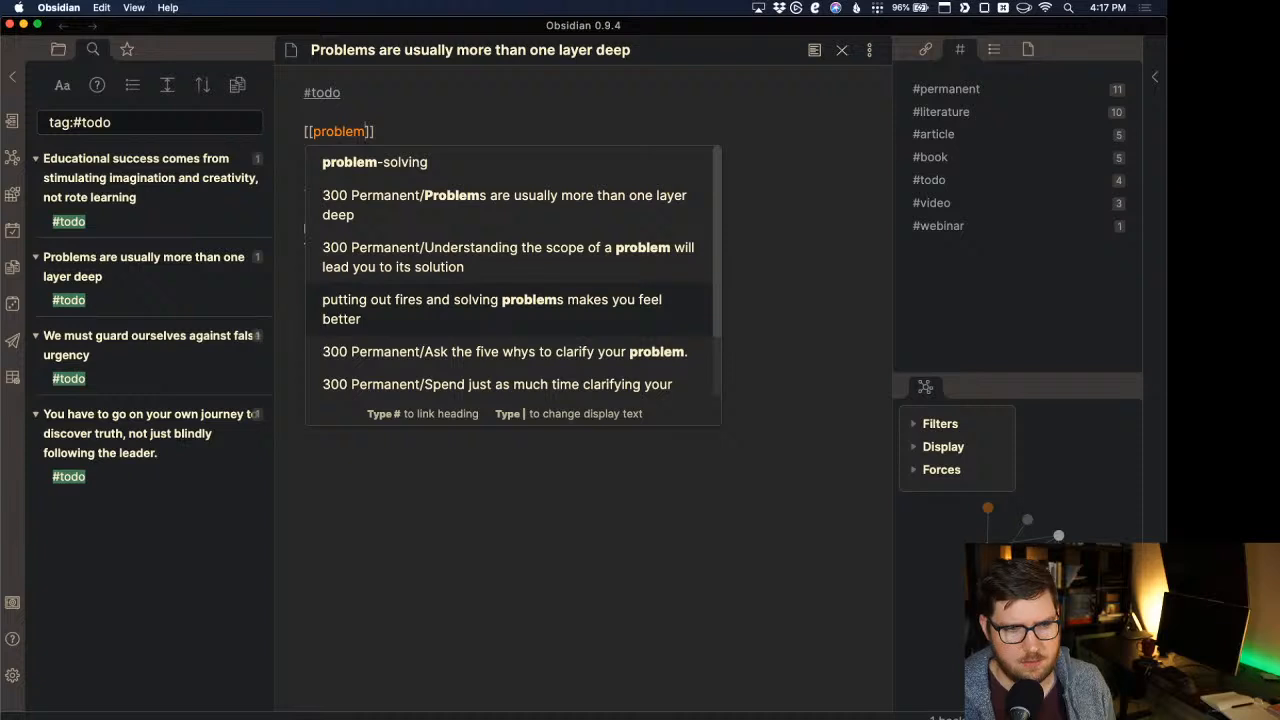
key(Down)
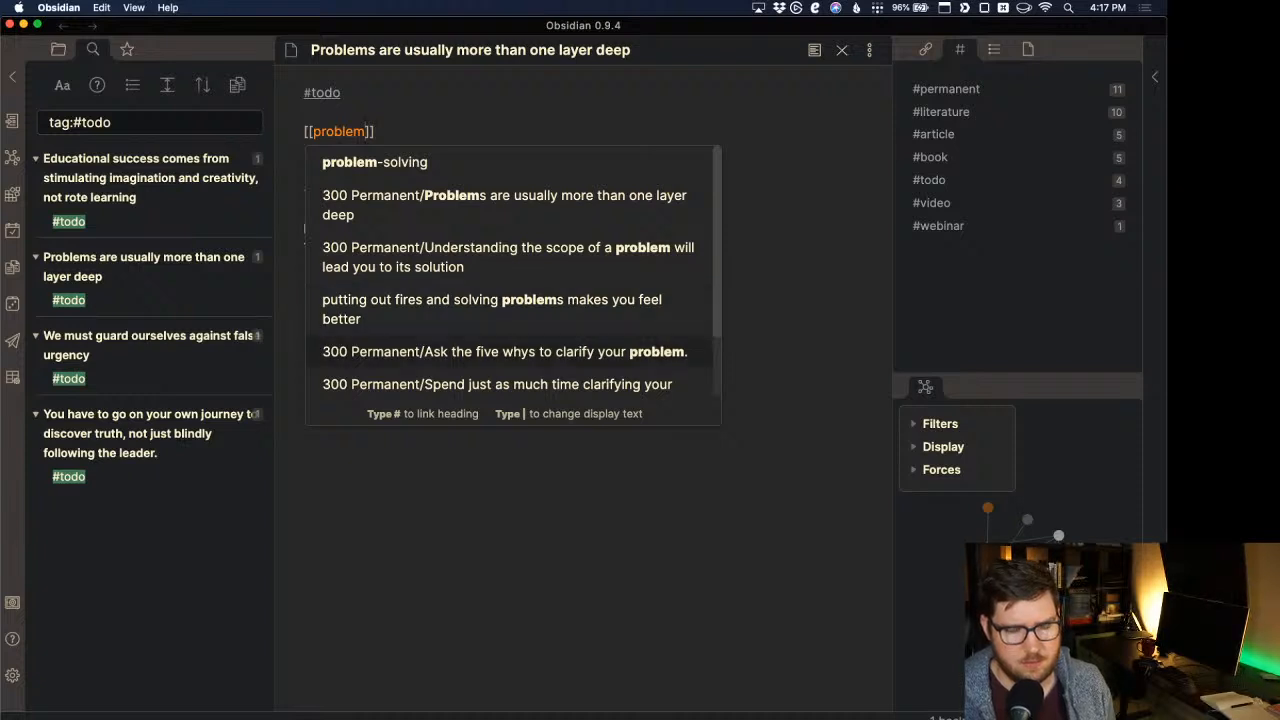
key(Return)
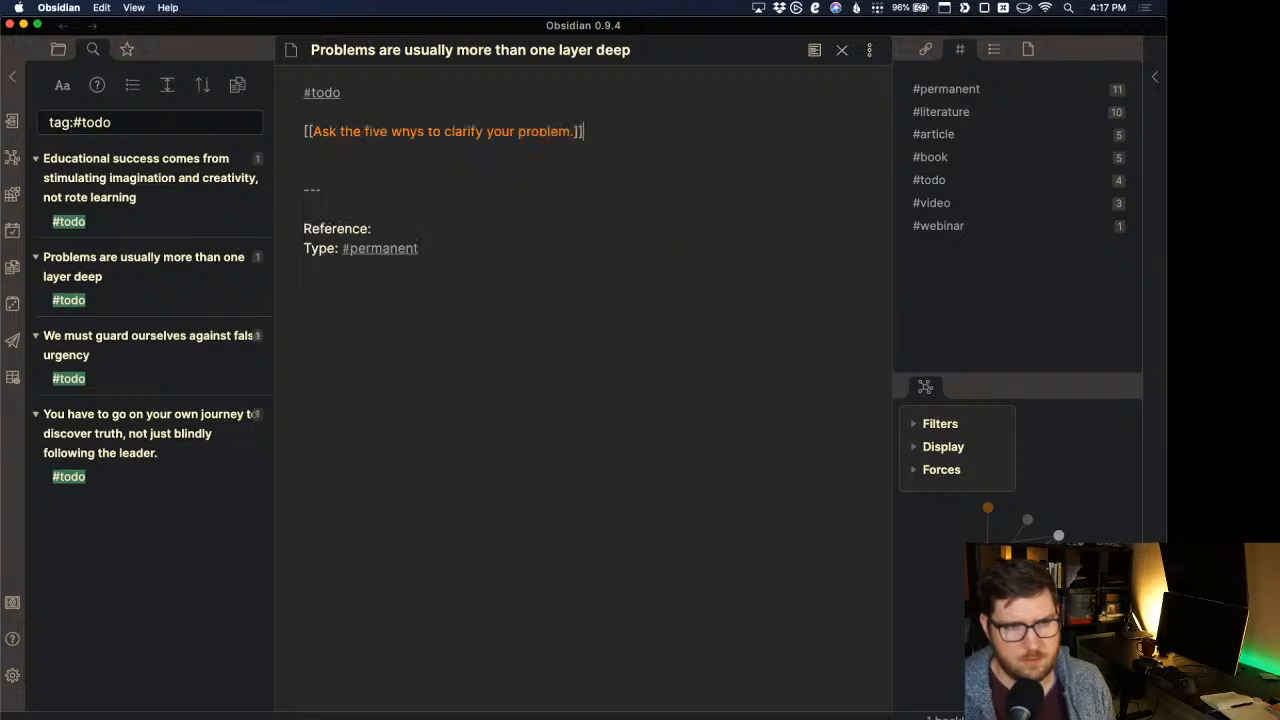
Write above the link: "What you see on the surface of a "problem" is more than likely a symptom versus the root cause.".
click(390, 97)
key(Return)
key(Return)
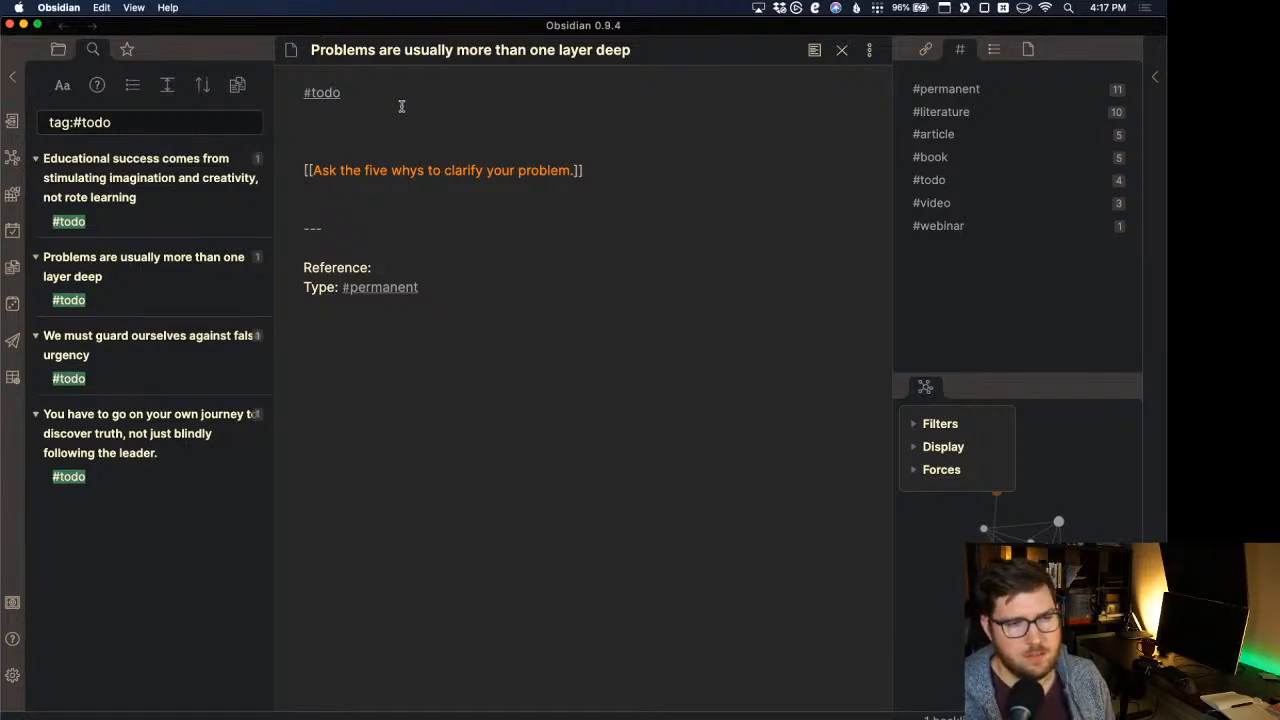
text(This)
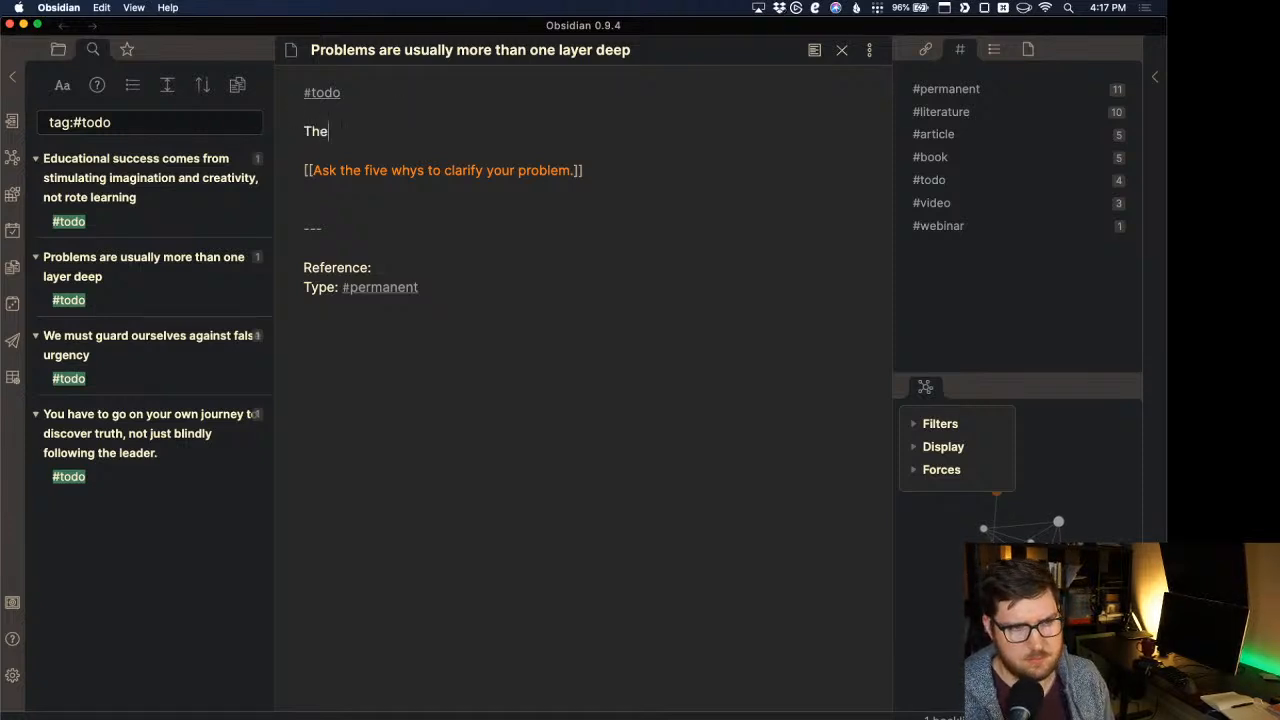
key(BackSpace)
key(BackSpace)
key(BackSpace)
key(BackSpace)
text(What you see on the sur)
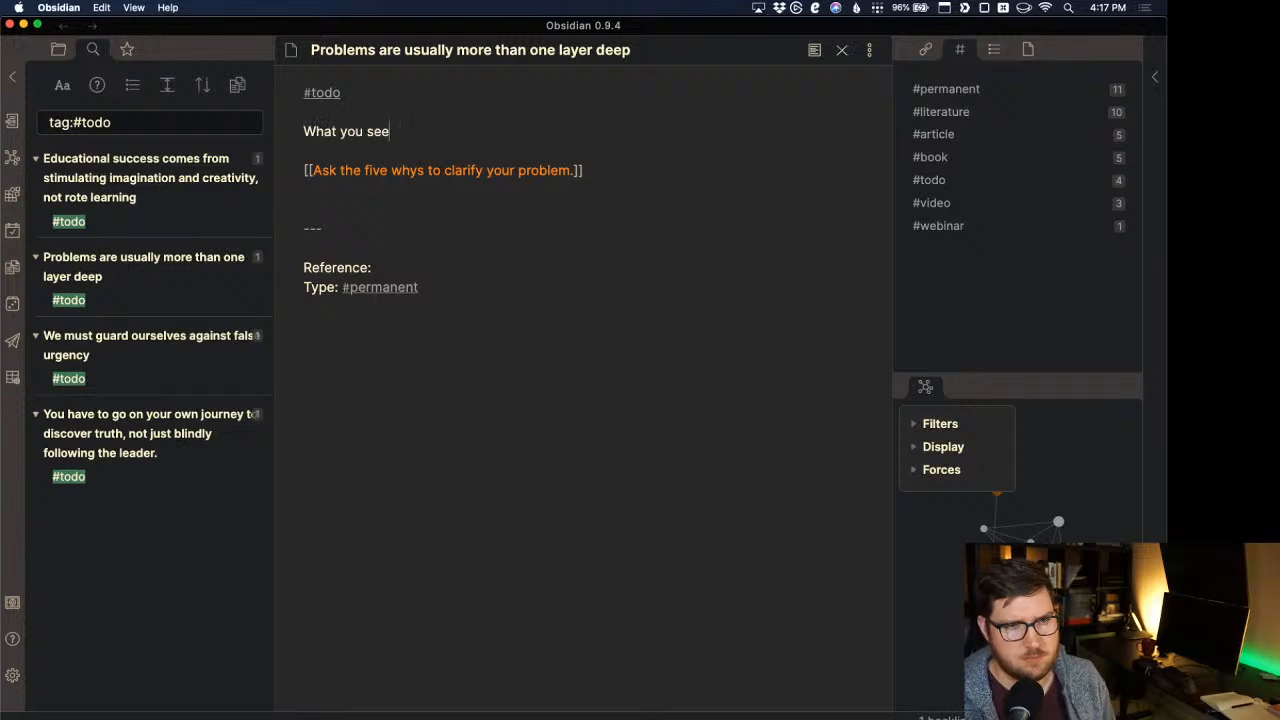
text(face)
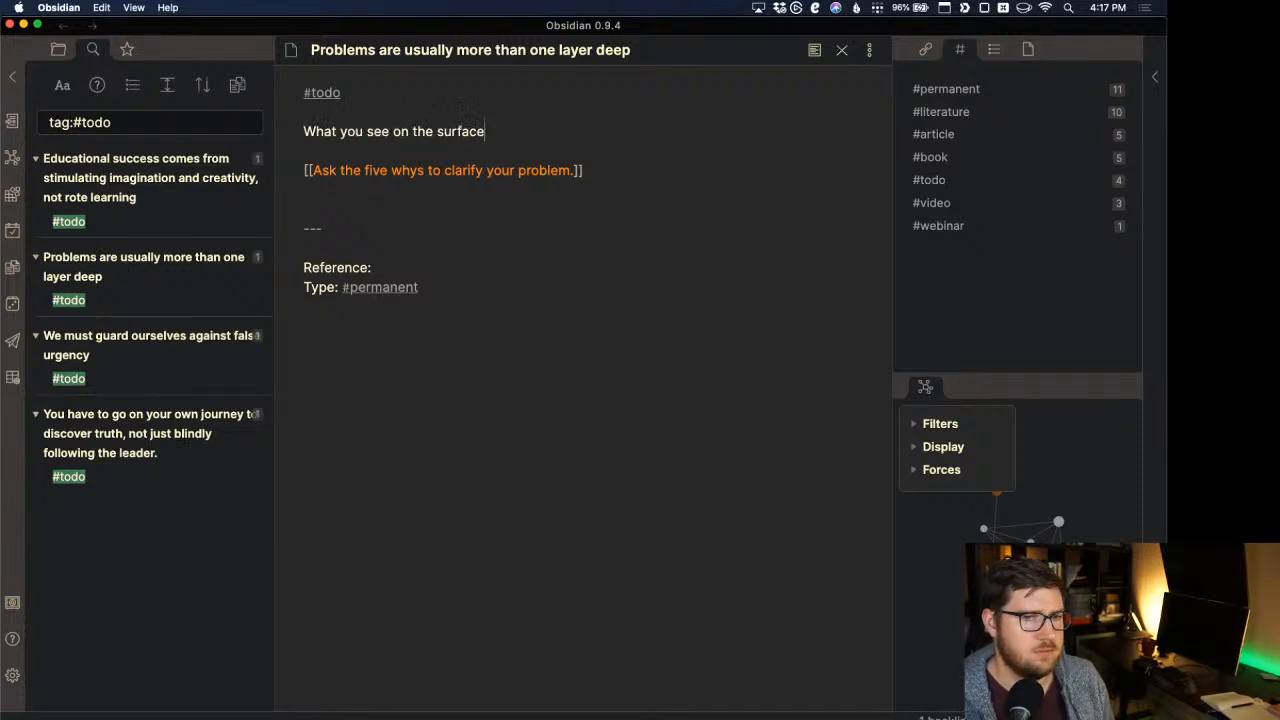
text( of a "problem" i)
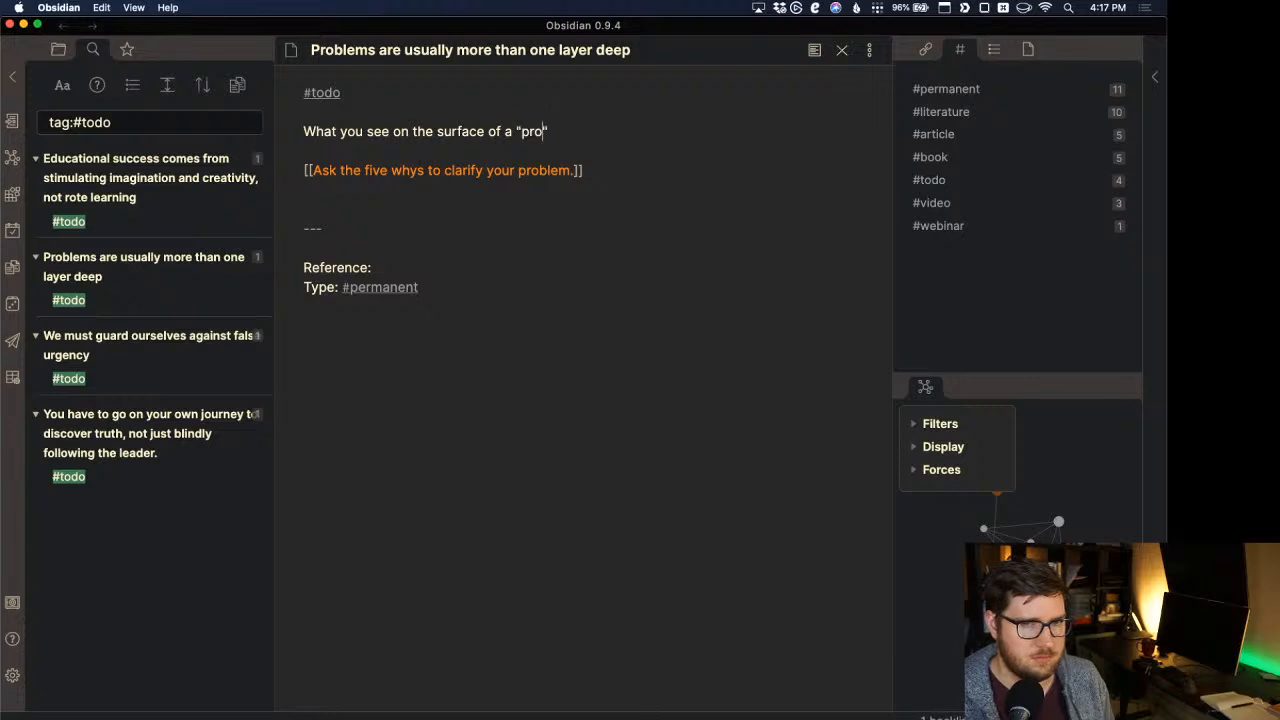
text(s more )
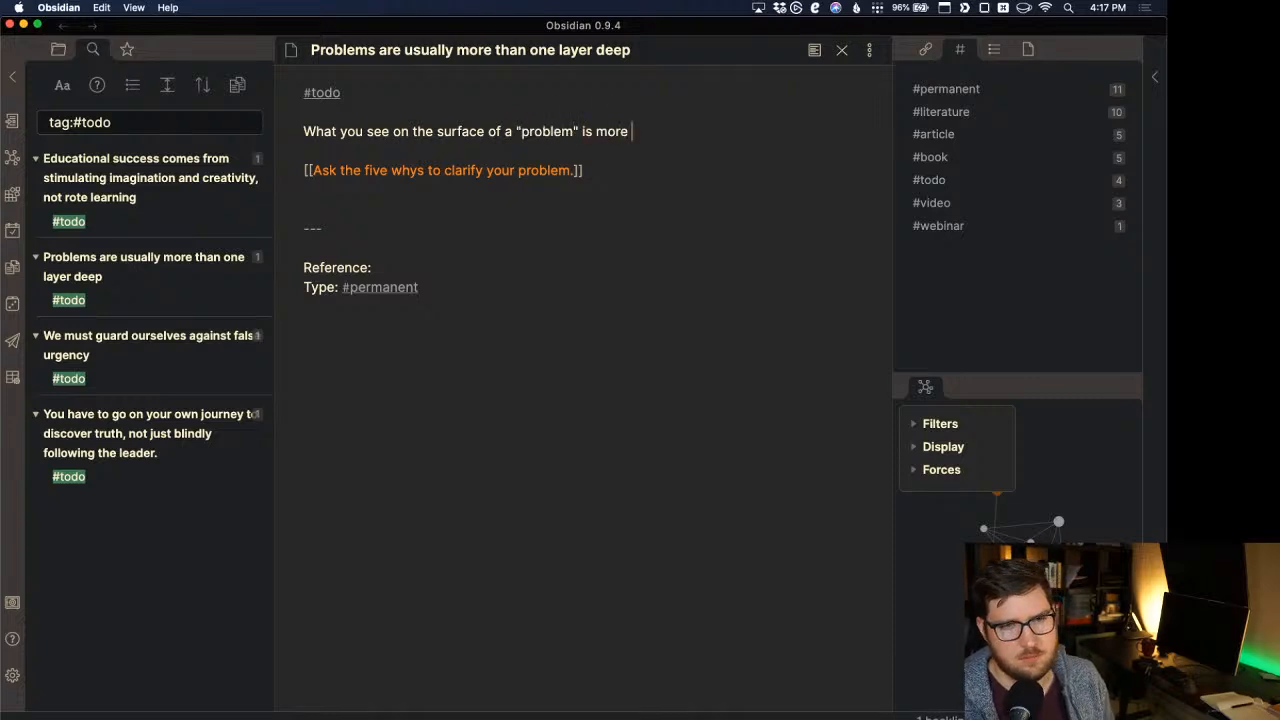
text(than likely a s)
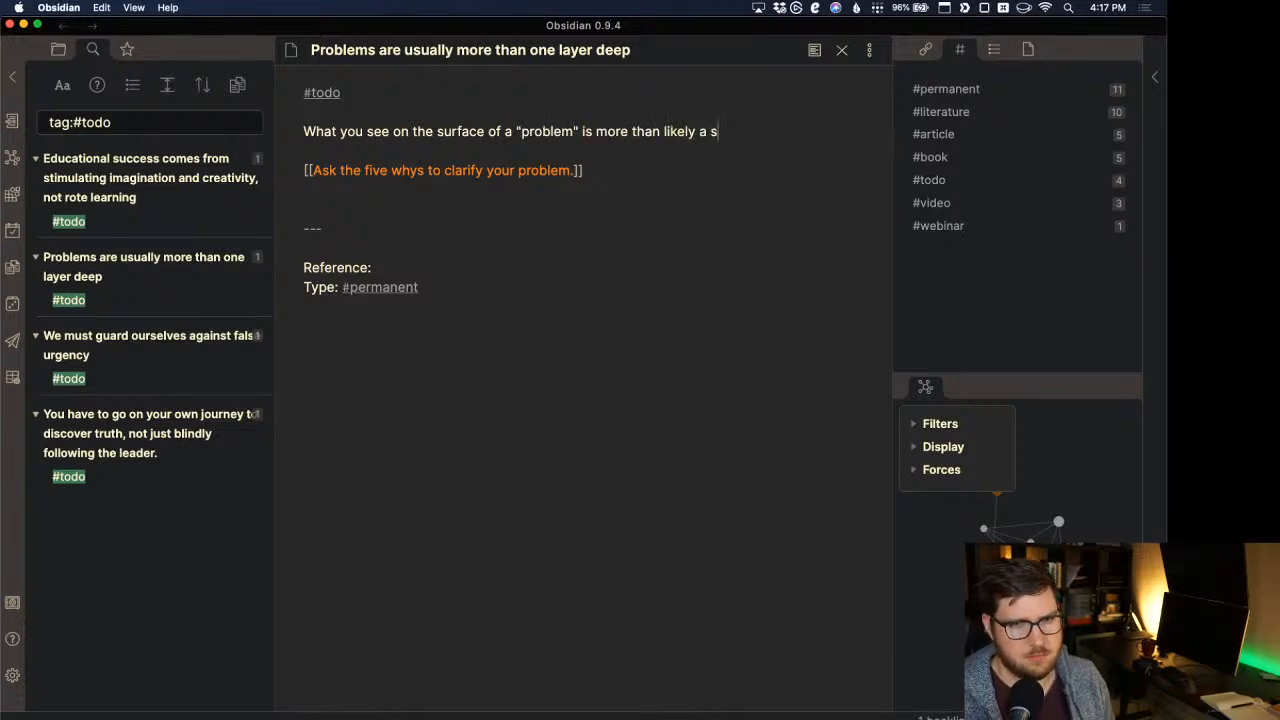
text(ymptom vers)
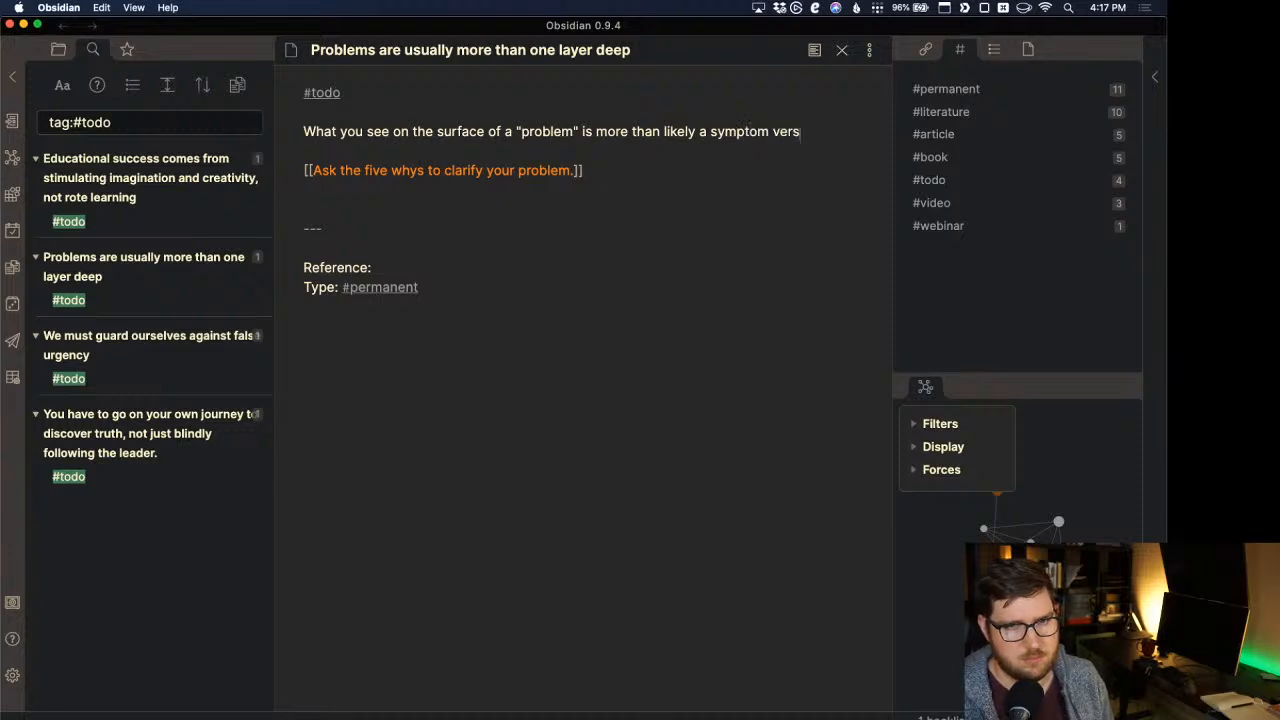
text(us the root cause.)
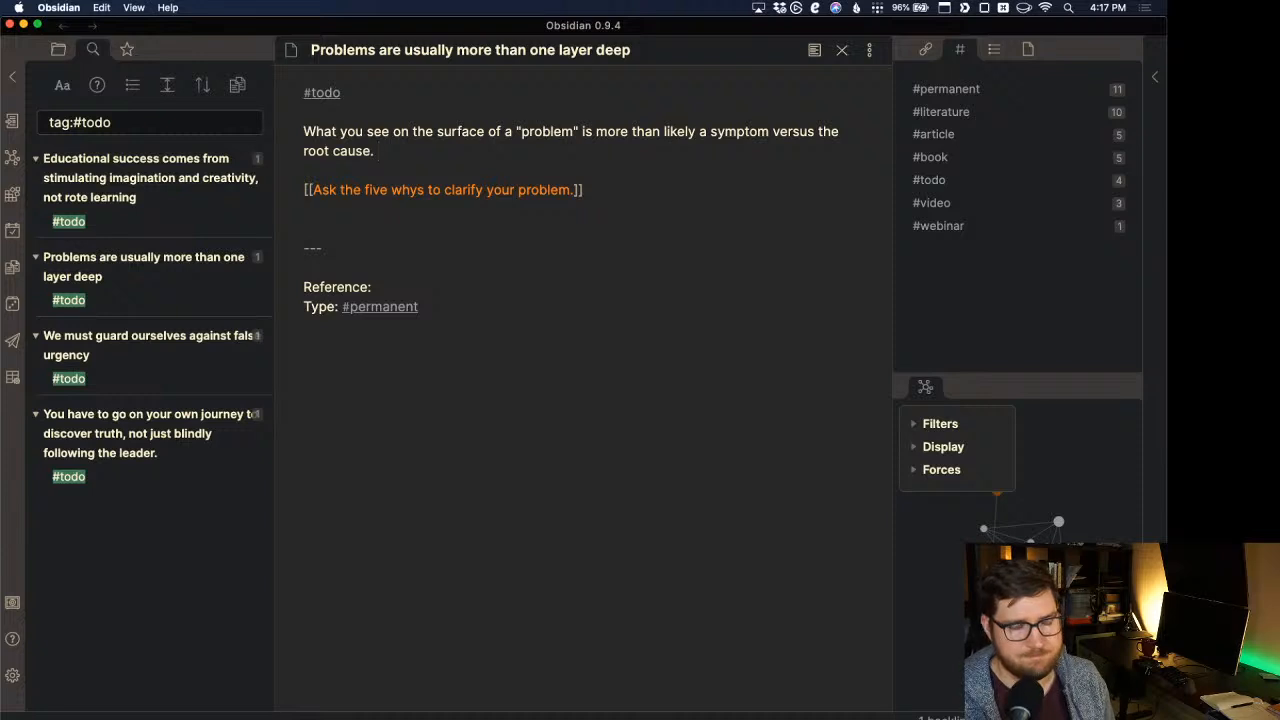
Continue the paragraph with "Problems almost always require us to ask deeper questions to understand it.".
text( Problems almost )
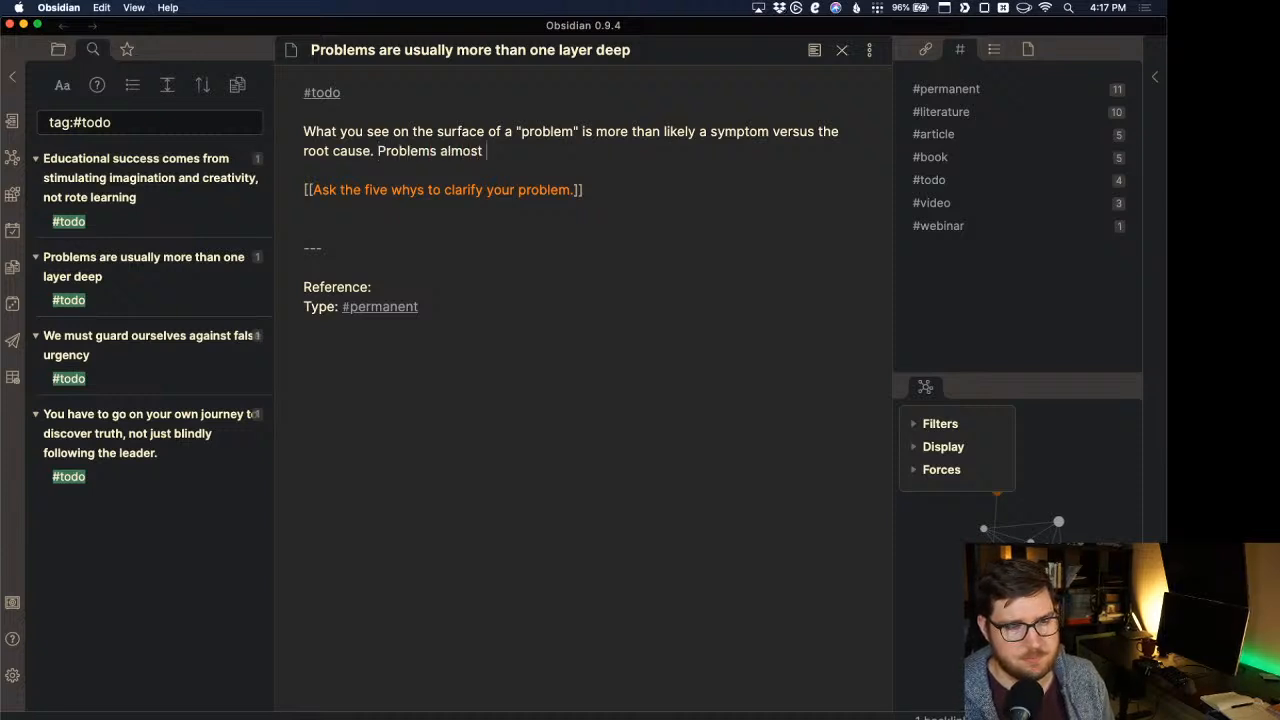
text(always require us)
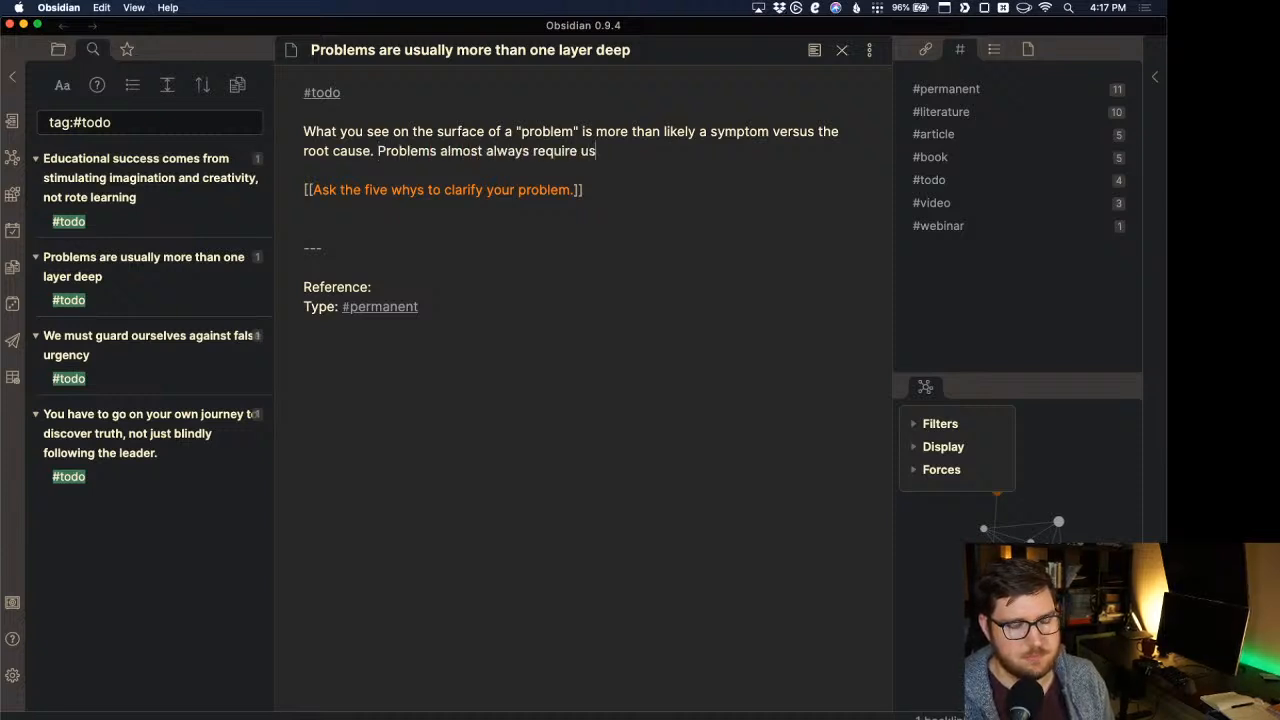
text( to ask de)
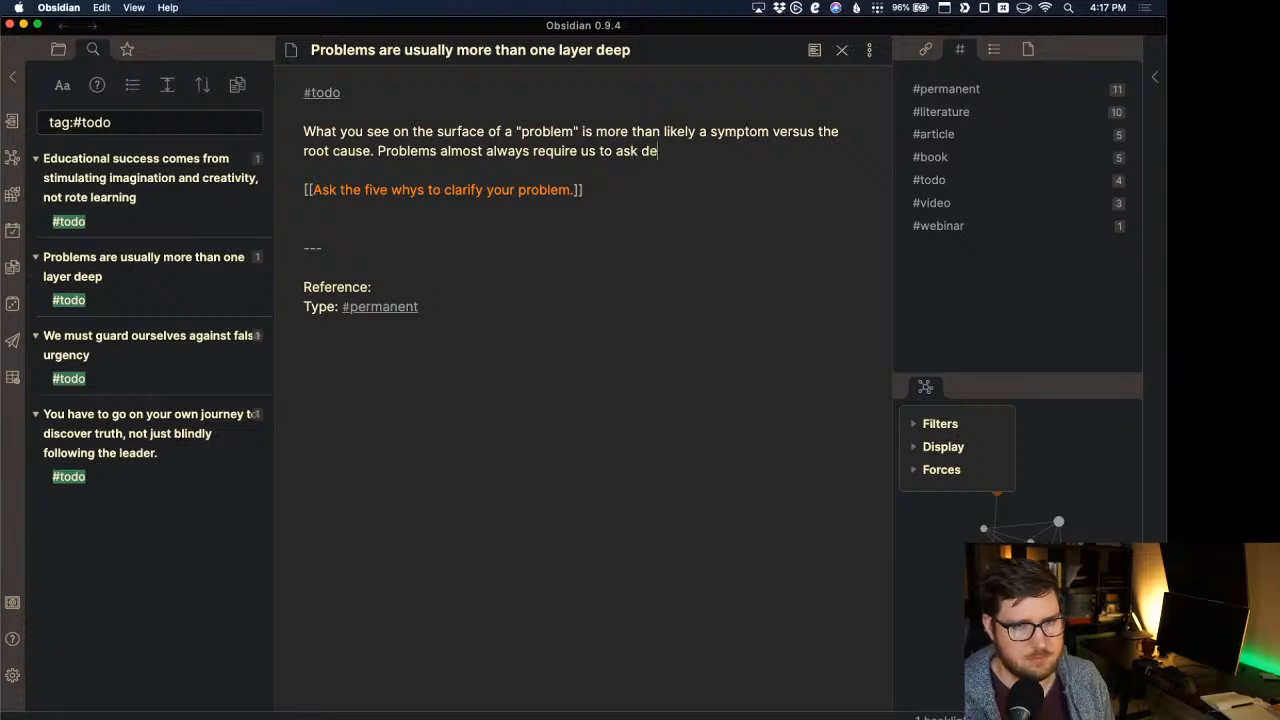
text(eper questions to get to)
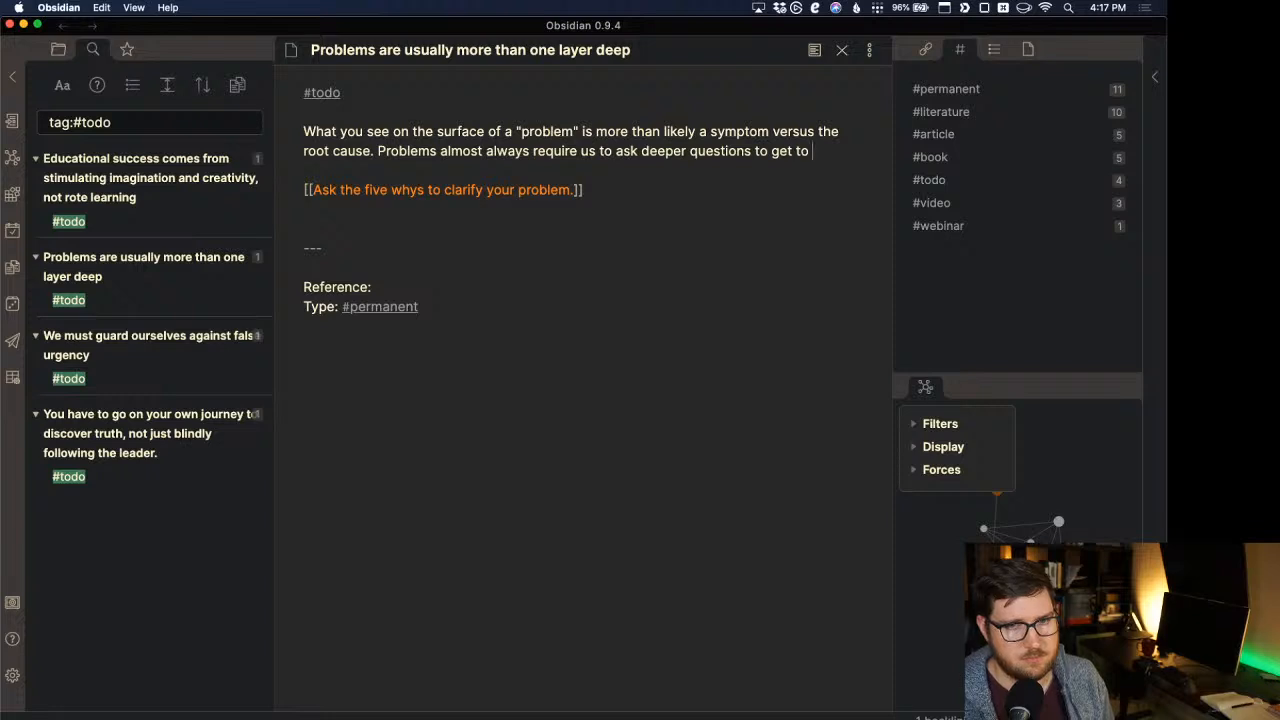
text(rea)
key(BackSpace)
key(BackSpace)
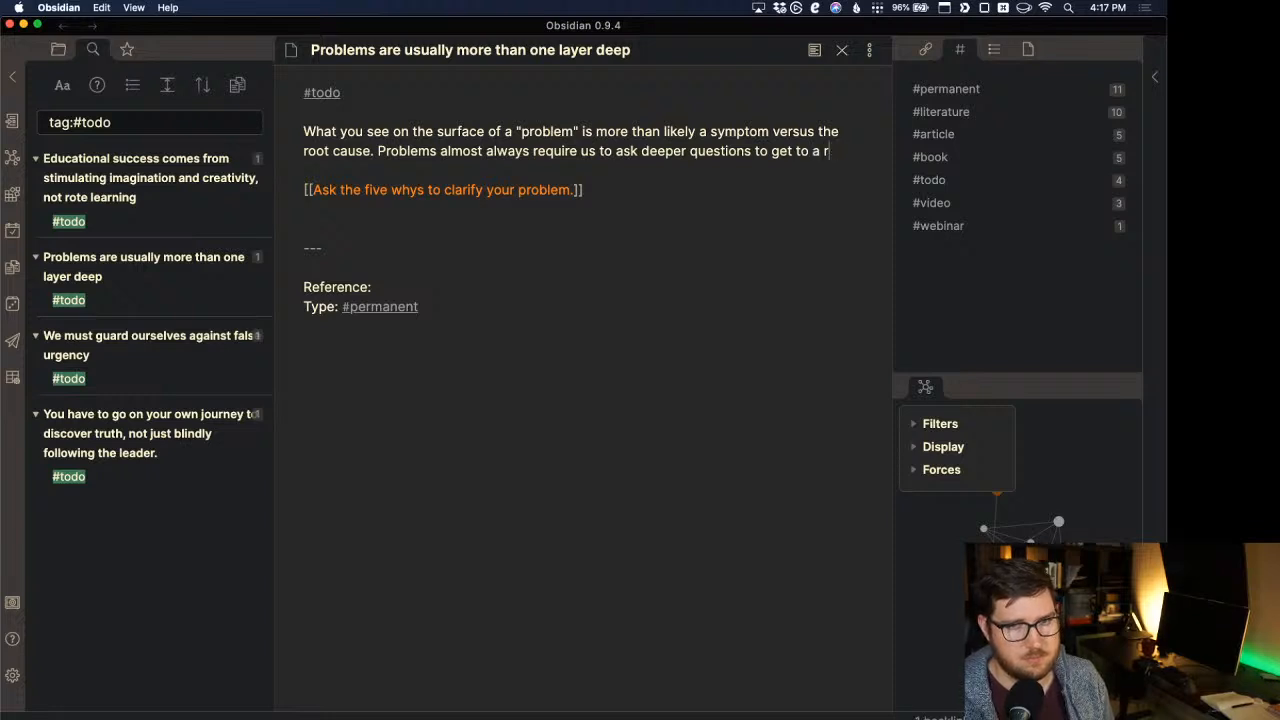
key(BackSpace)
key(BackSpace)
key(BackSpace)
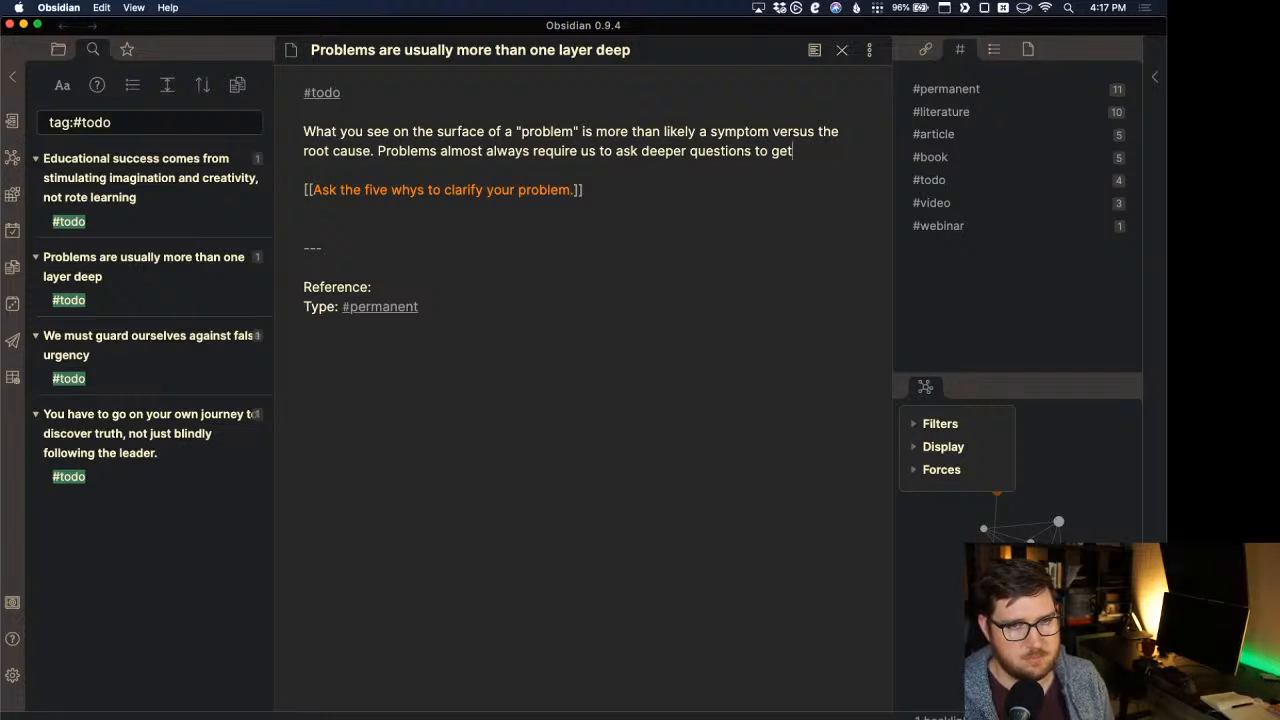
key(BackSpace)
key(BackSpace)
key(BackSpace)
key(BackSpace)
key(BackSpace)
text(to )
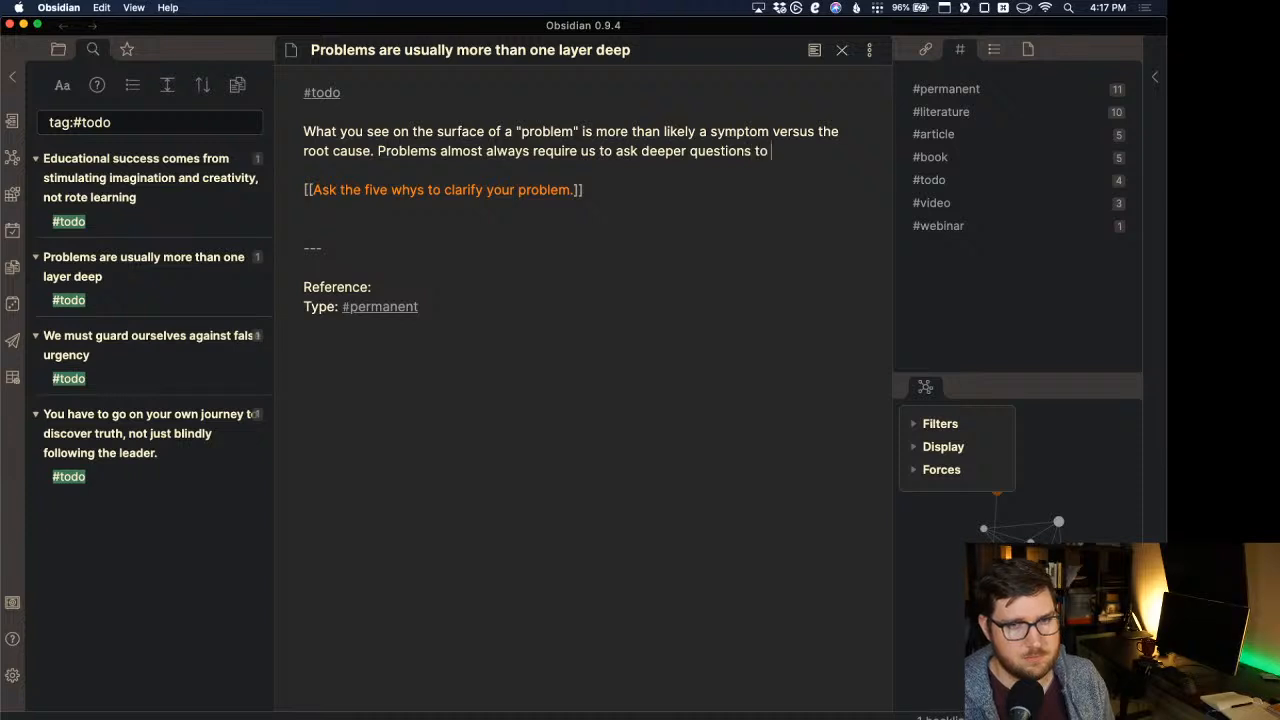
text(understand it.)
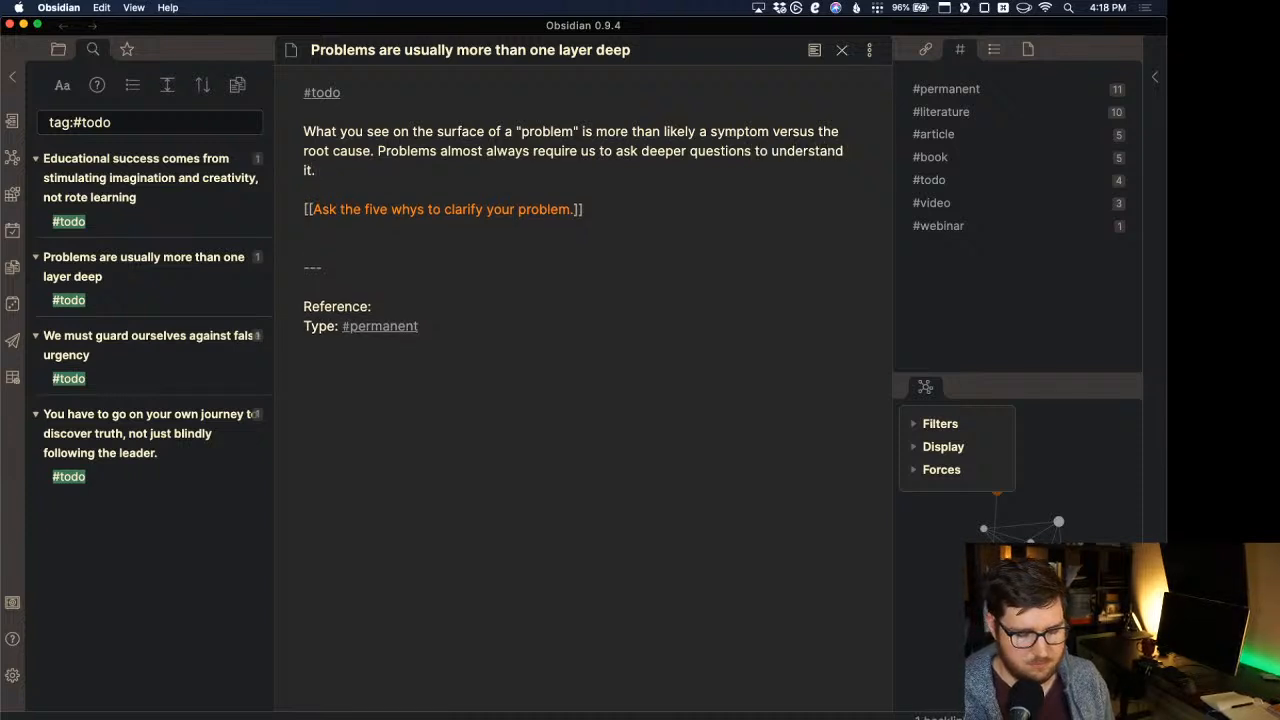
Add a link to "Understanding the scope of a problem will lead you to its solution" at the end of the paragraph.
key(super+p)
text(und)
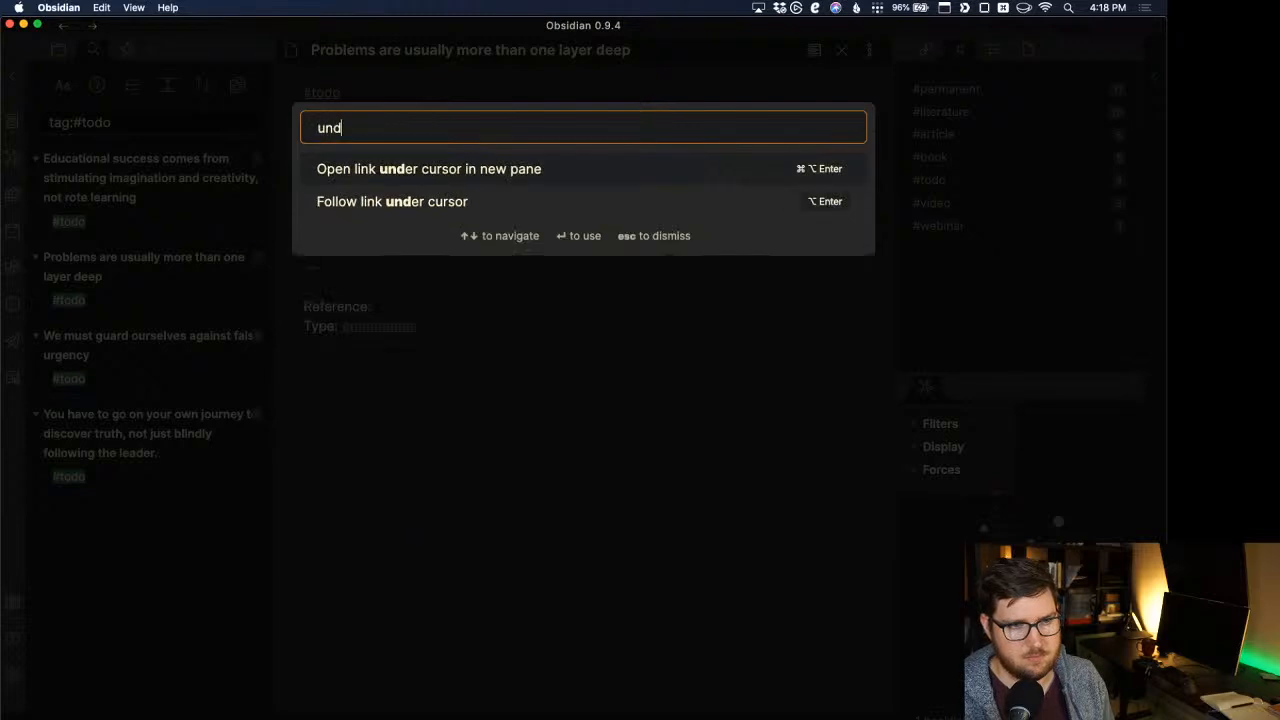
key(Escape)
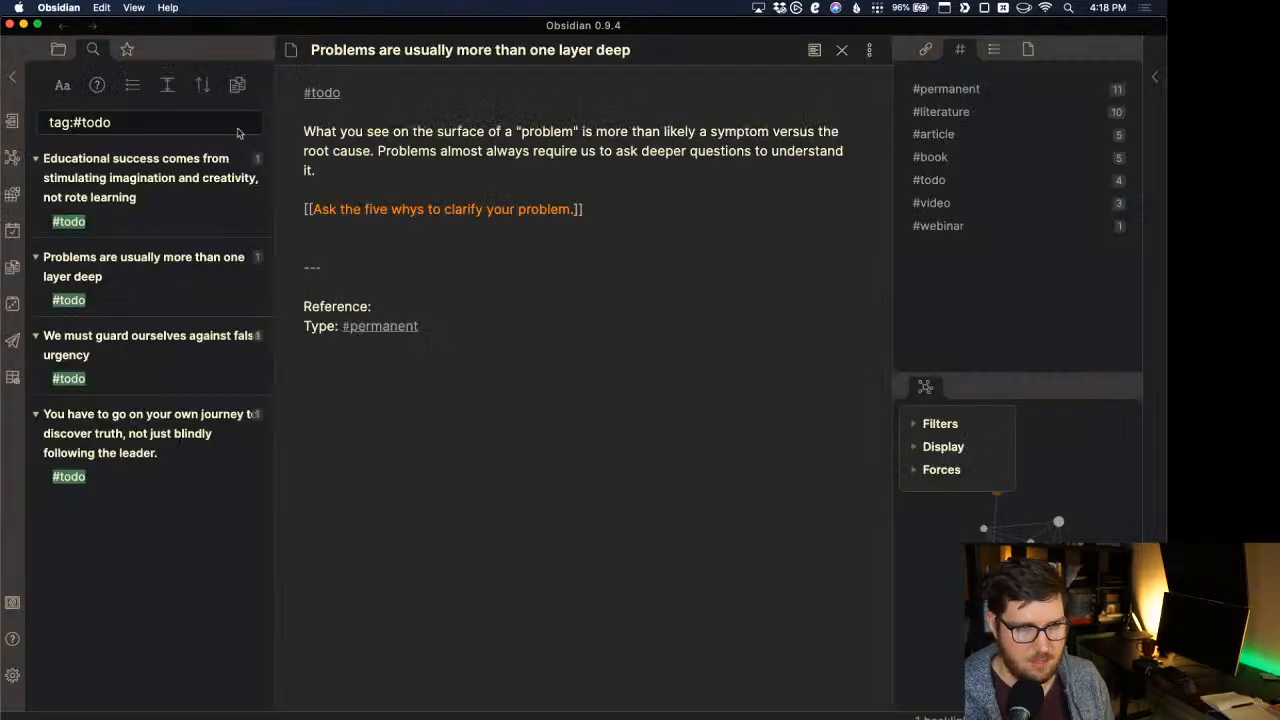
text([[)
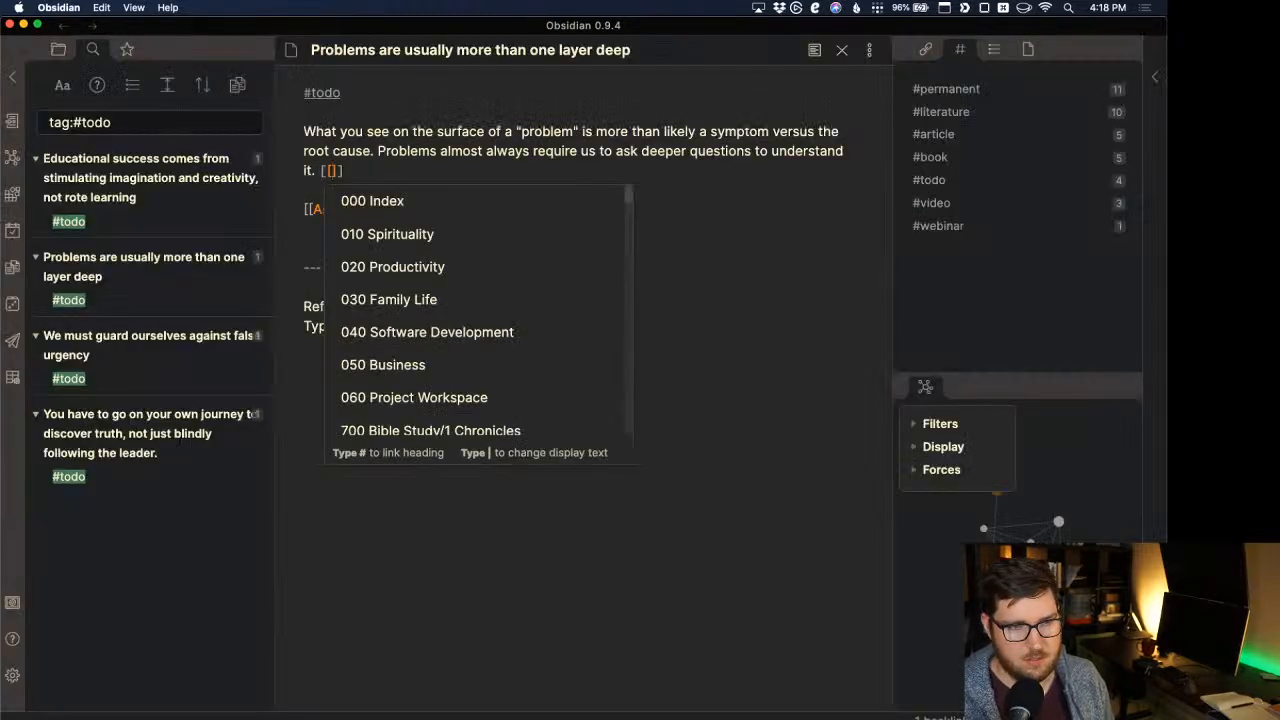
text(Understan)
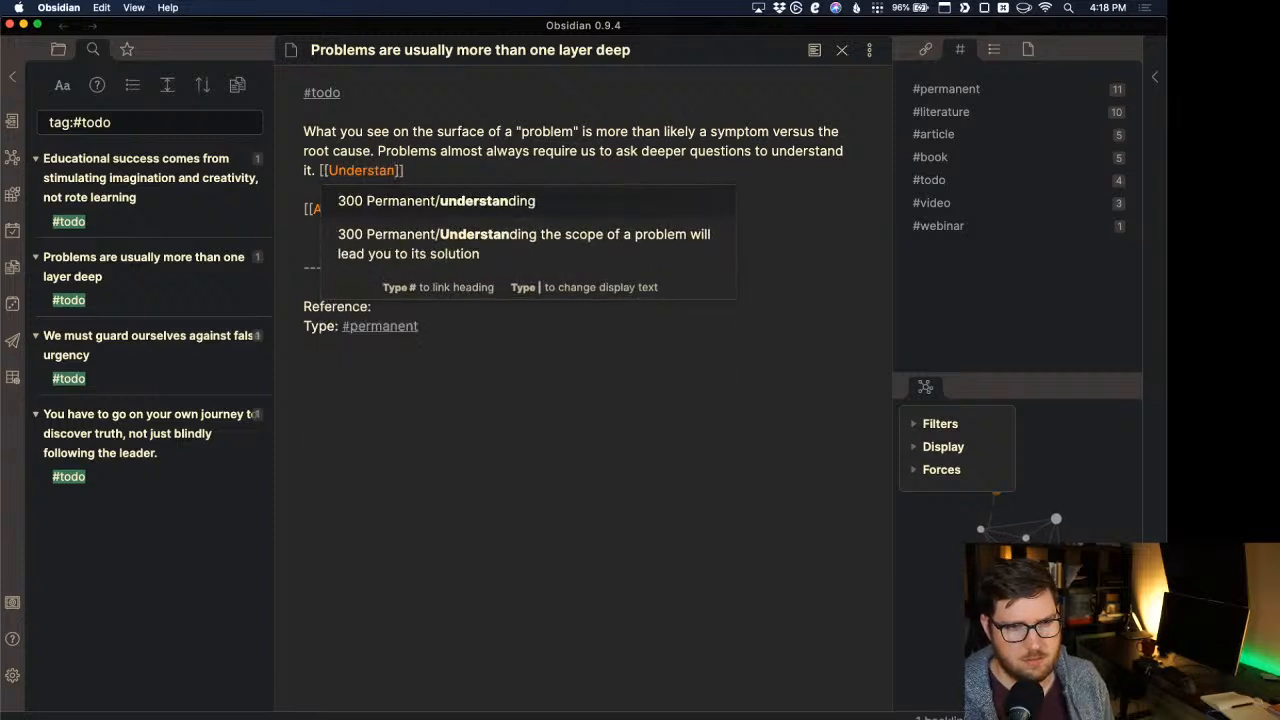
key(Down)
key(Return)
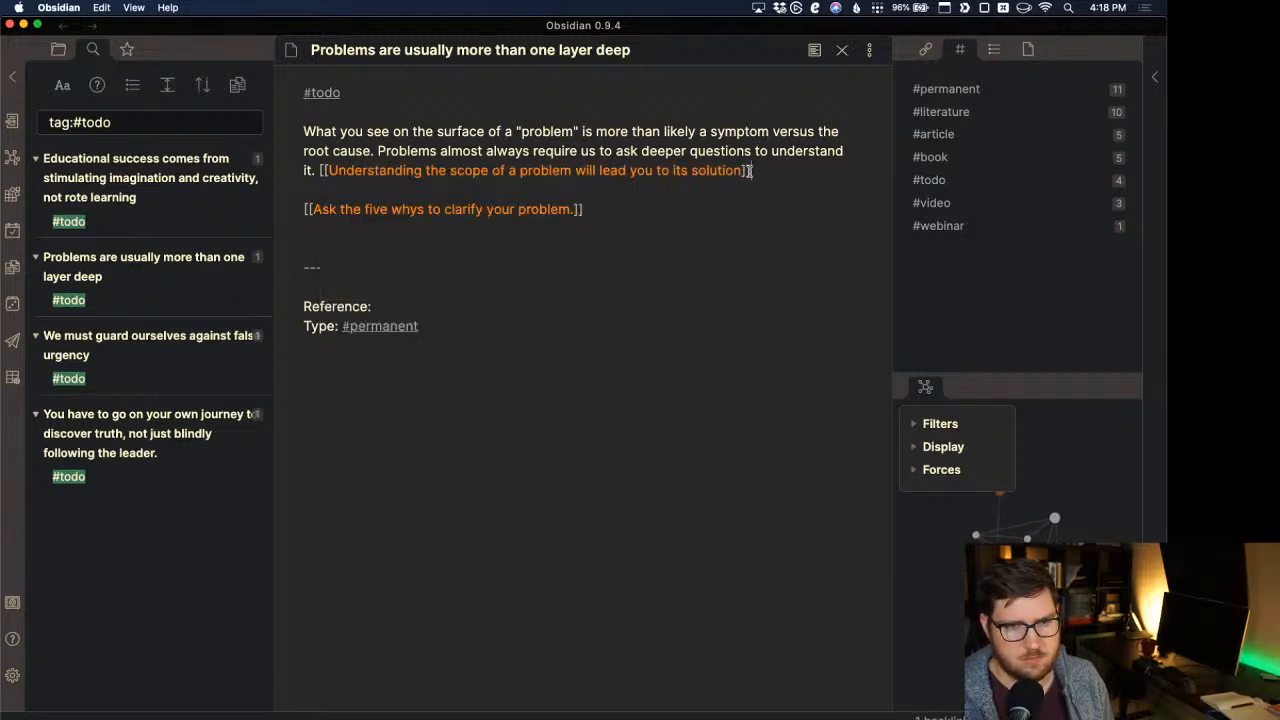
Move the link "Understanding the scope of a problem will lead you to its solution" into its own paragraph below the opening text.
click(321, 171)
key(Return)
key(Return)
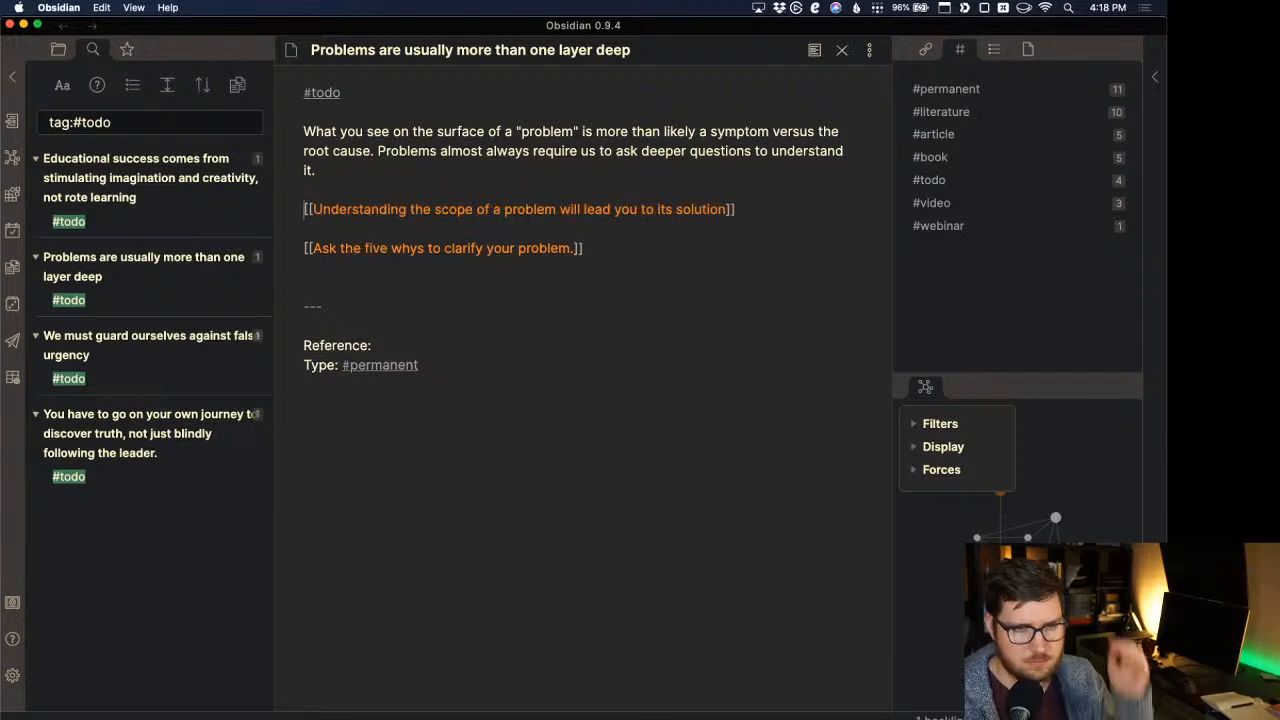
click(752, 212)
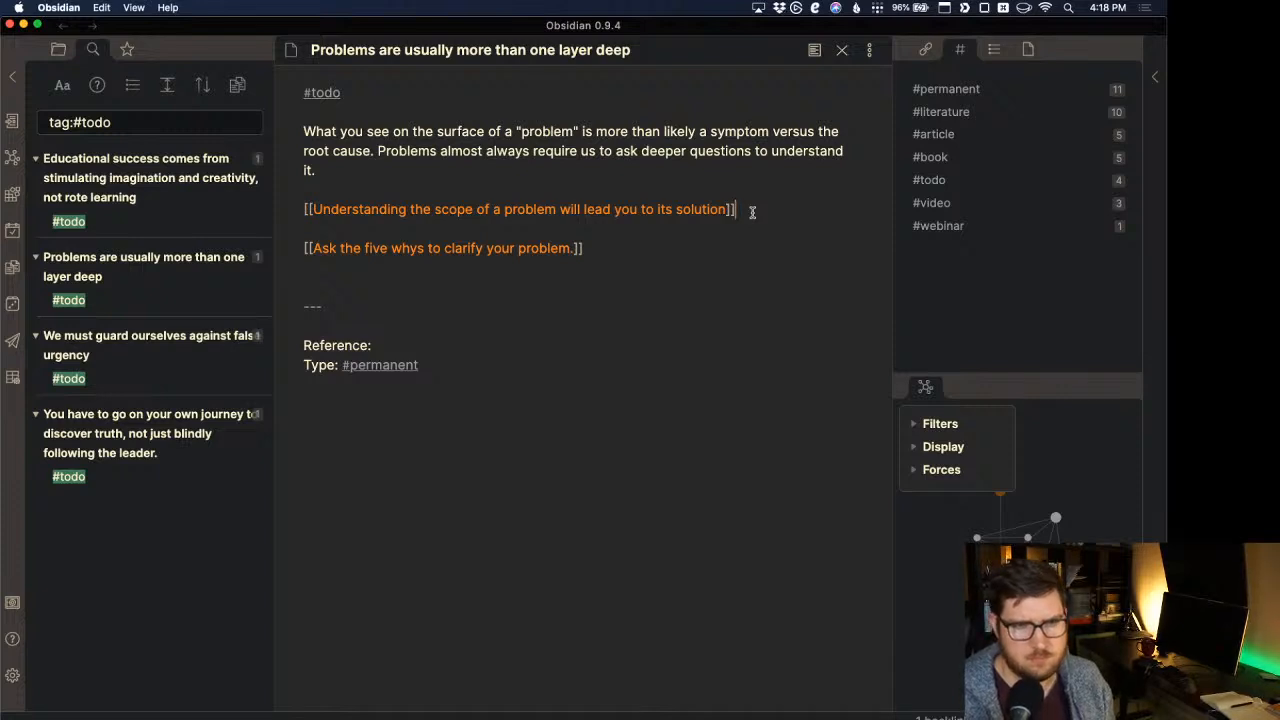
click(488, 173)
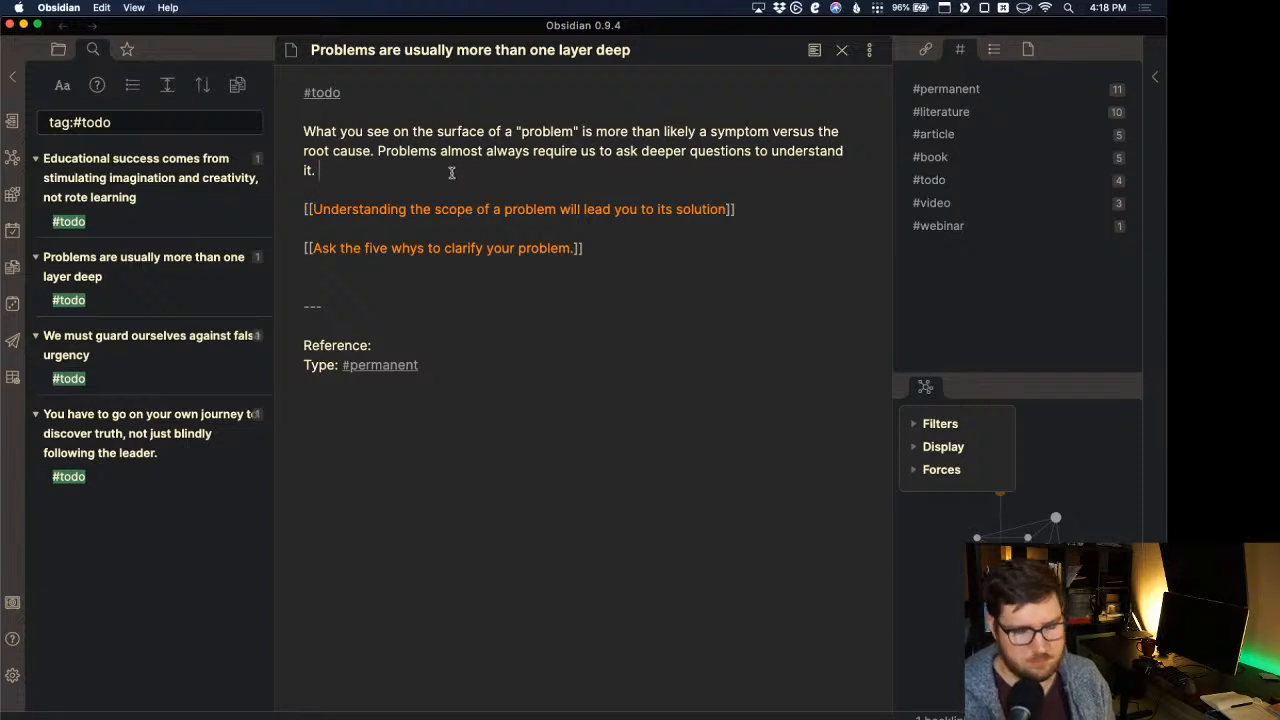
key(Return)
key(Return)
text(Ma)
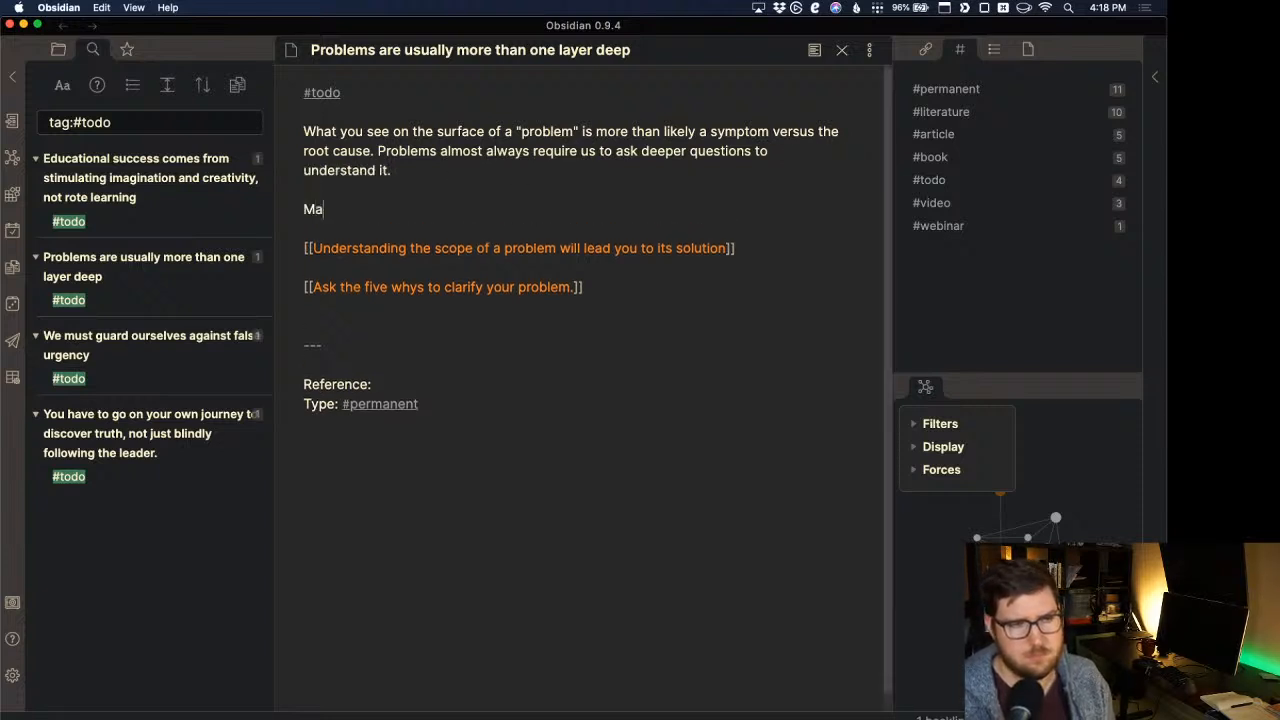
key(BackSpace)
key(BackSpace)
key(BackSpace)
key(BackSpace)
click(754, 209)
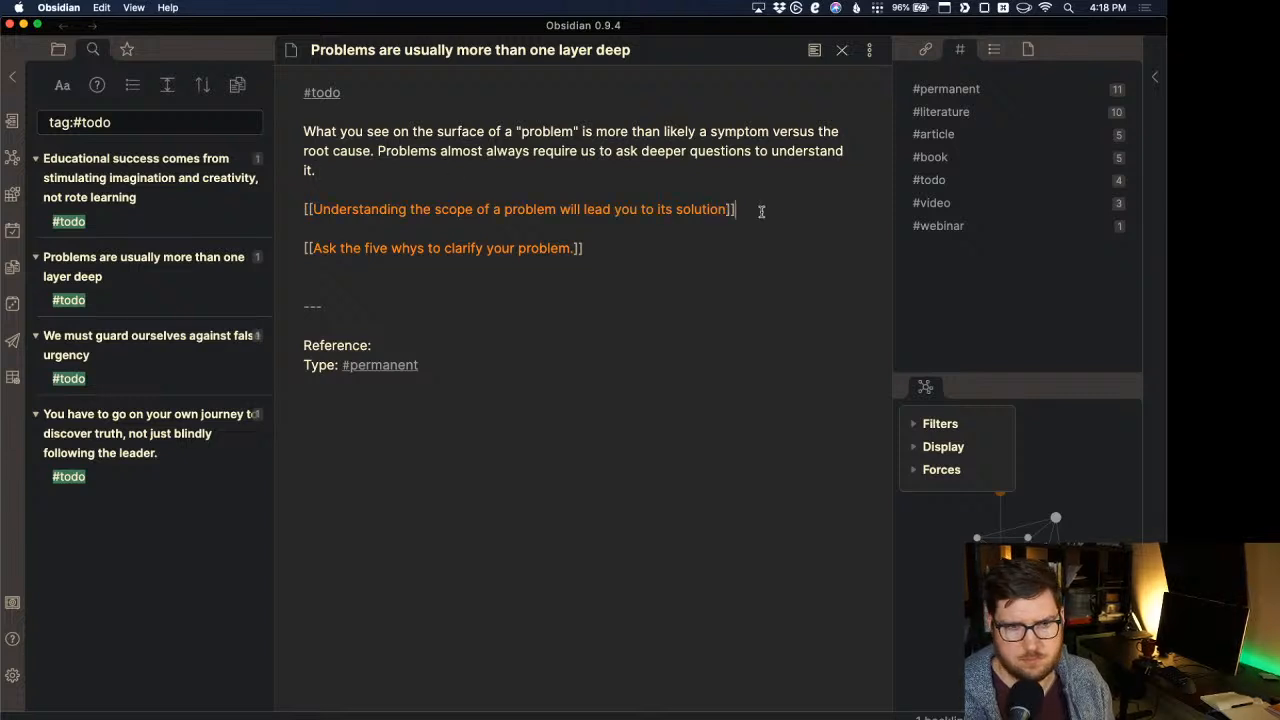
key(Return)
key(Return)
key(BackSpace)
key(BackSpace)
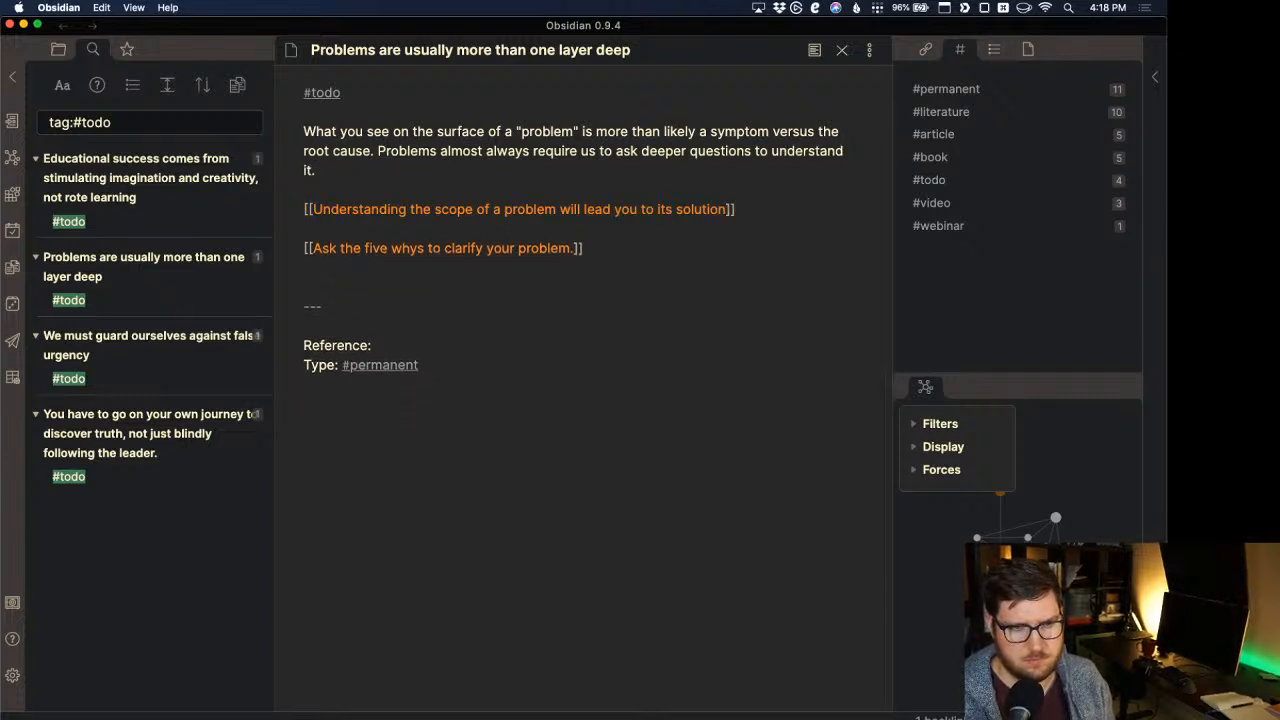
Write a new paragraph below the five whys link: "Many problems are multi-faceted and require thoughtful solutions.".
click(671, 250)
key(Return)
key(Return)
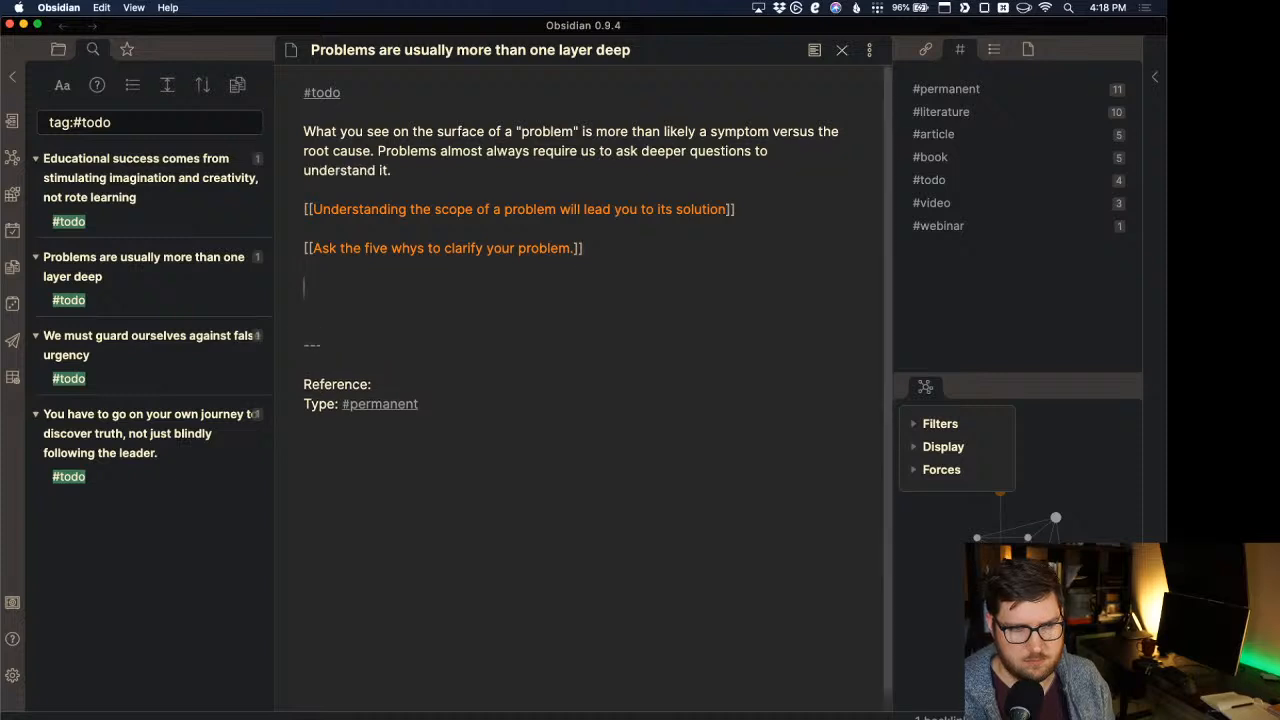
text(Many prob)
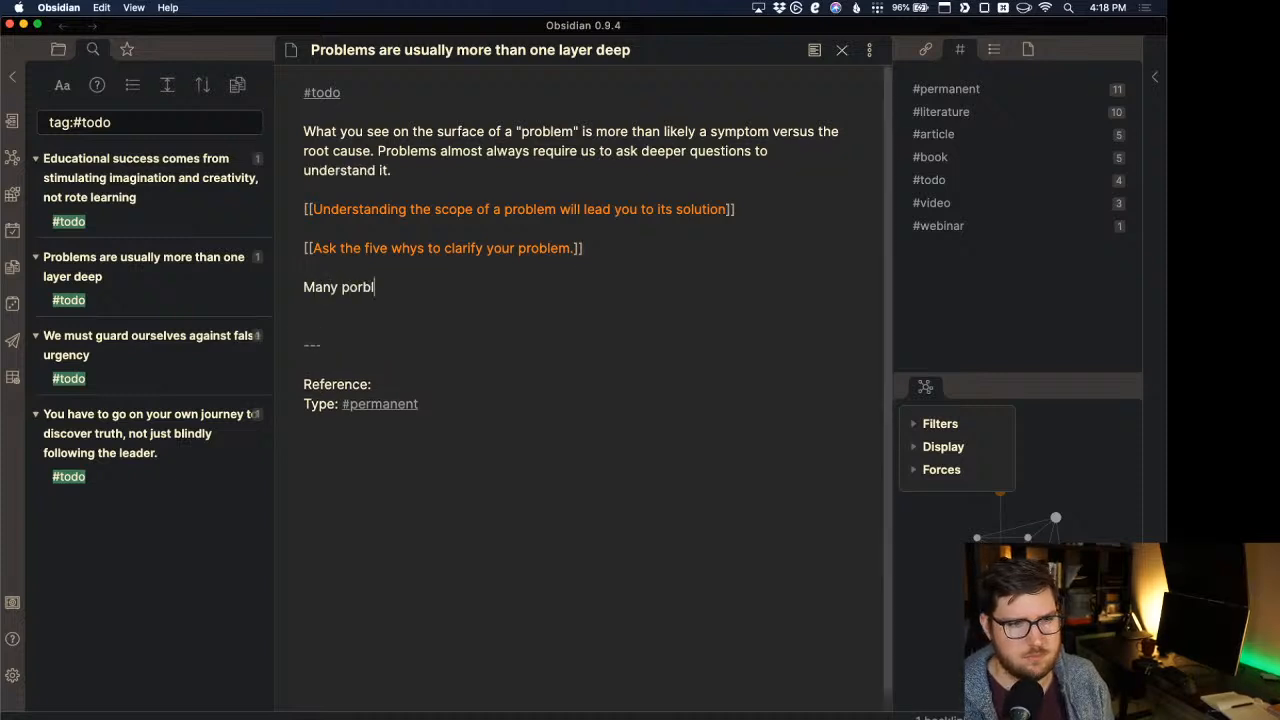
key(BackSpace)
key(BackSpace)
key(BackSpace)
text(roblems are)
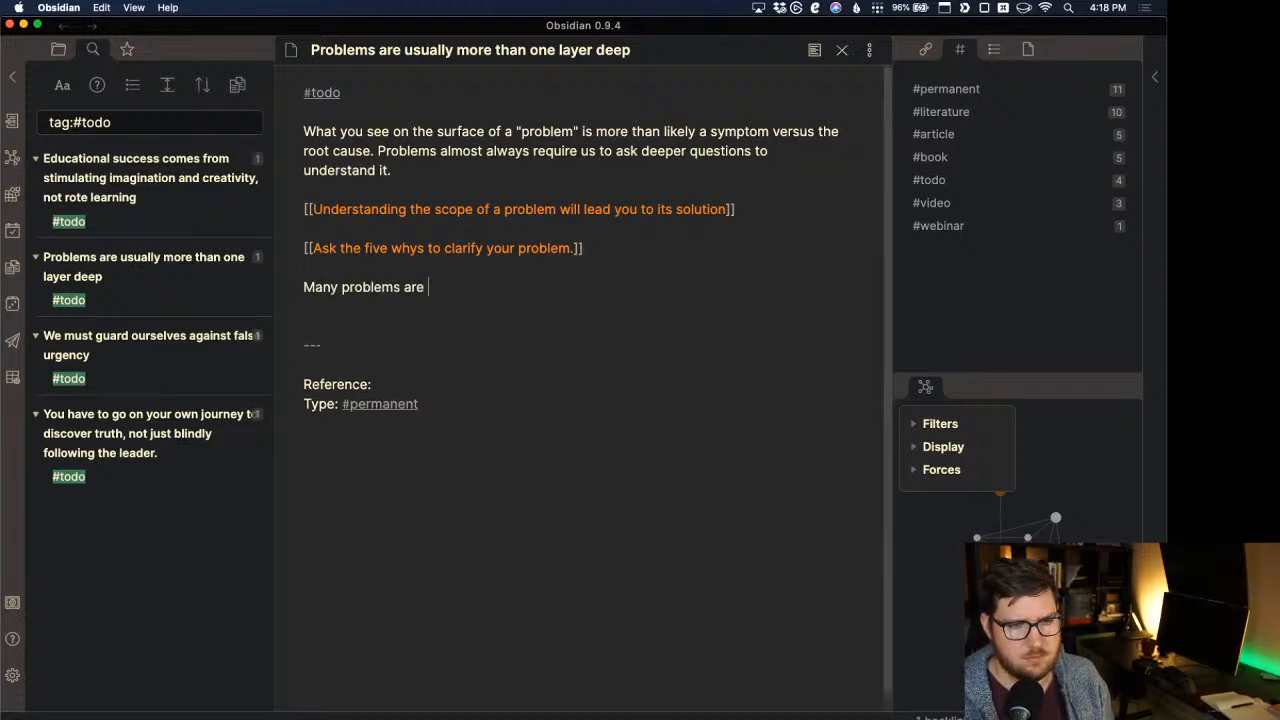
text( m)
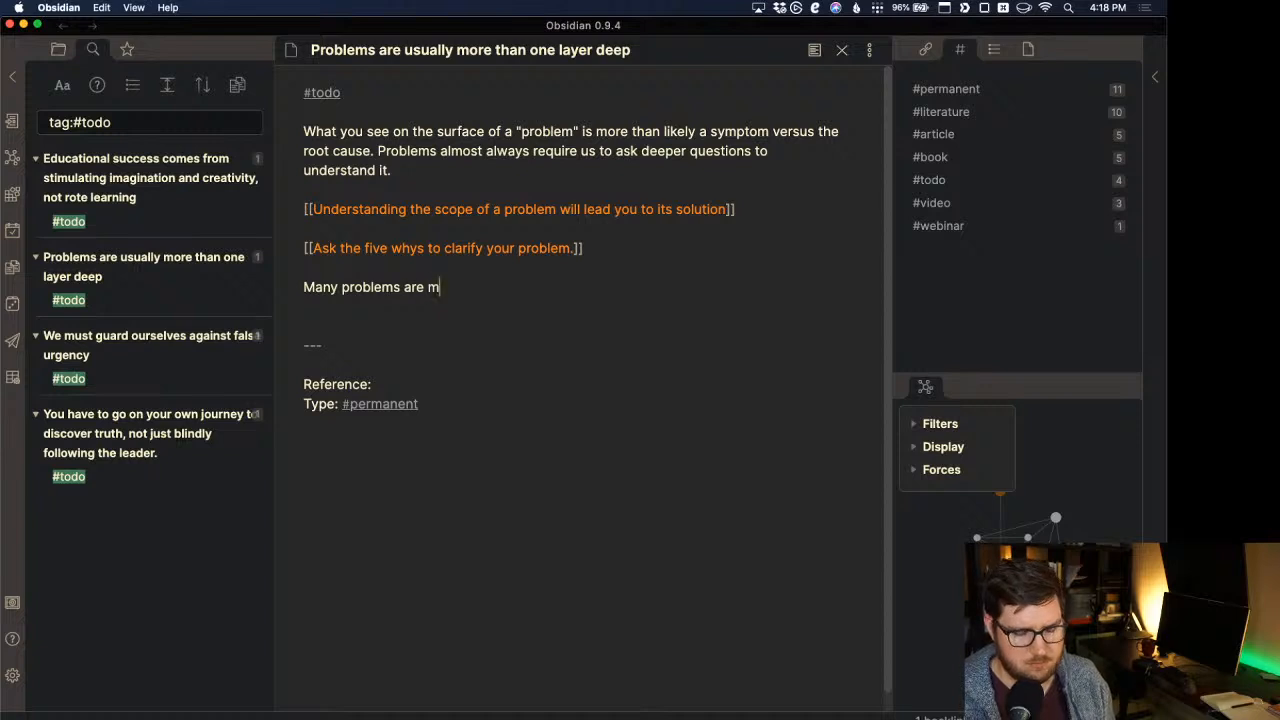
text(ulti-facet)
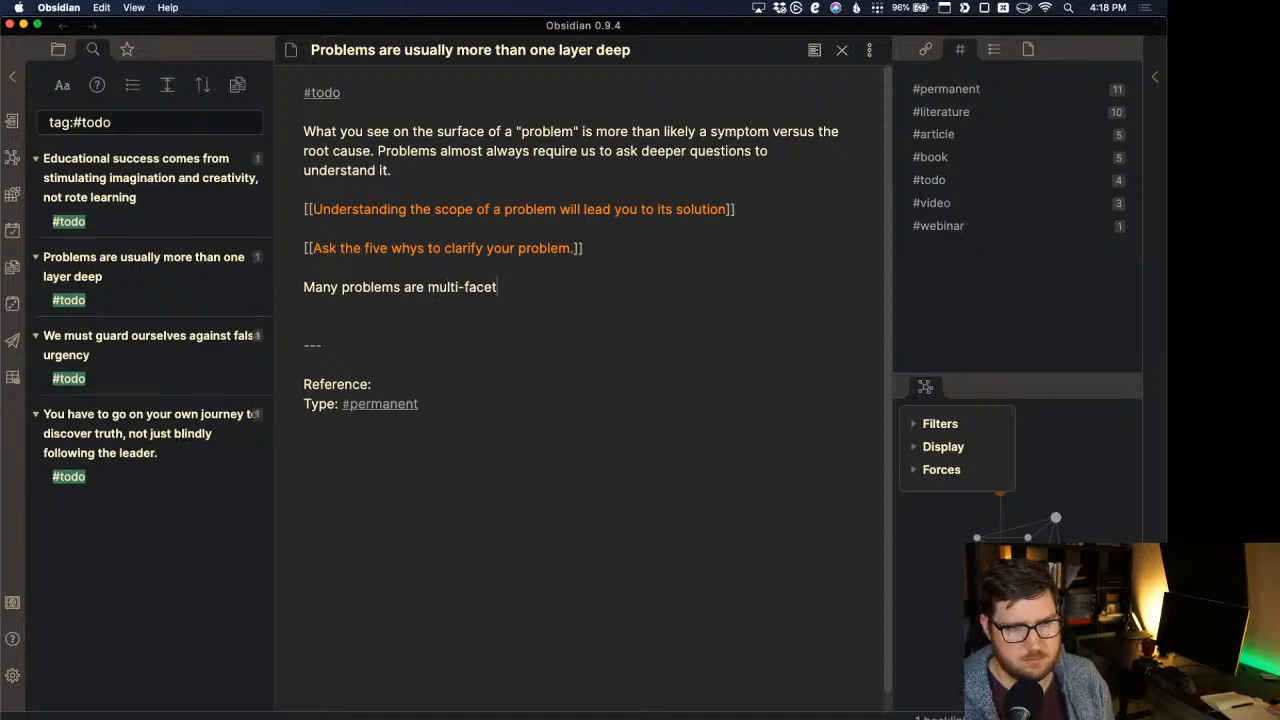
text(ed and )
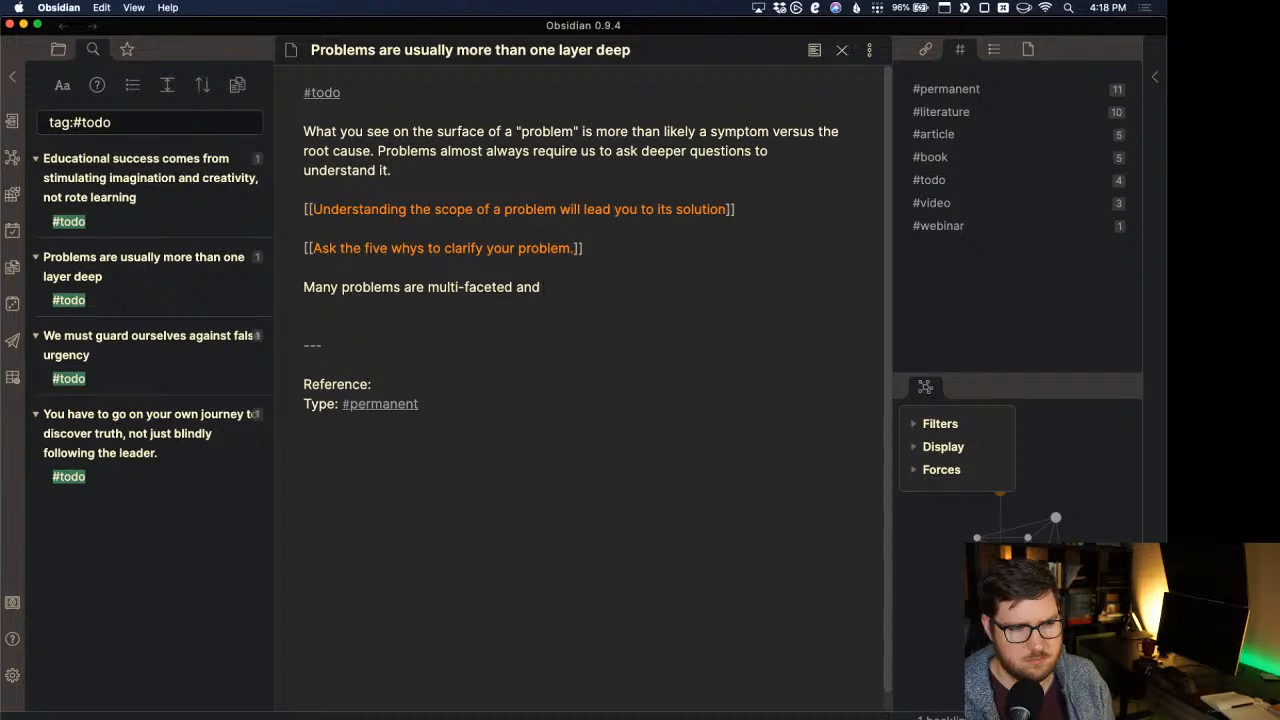
text(requir)
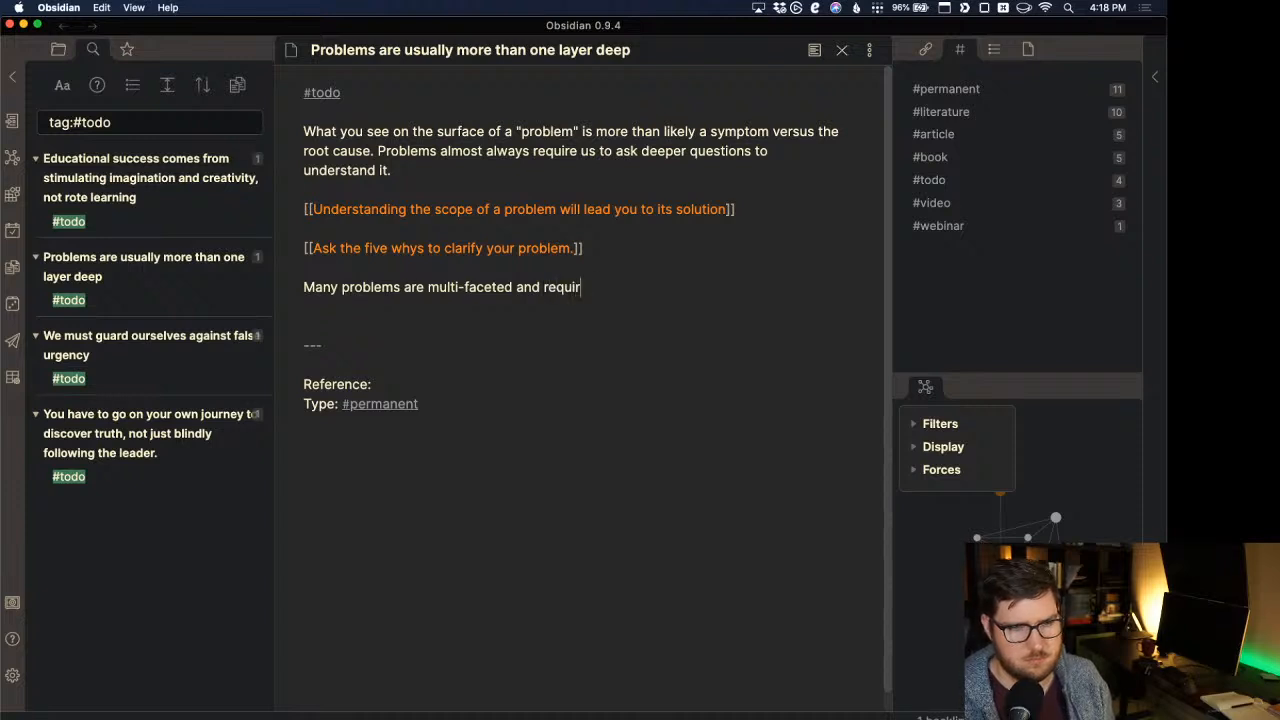
text(e)
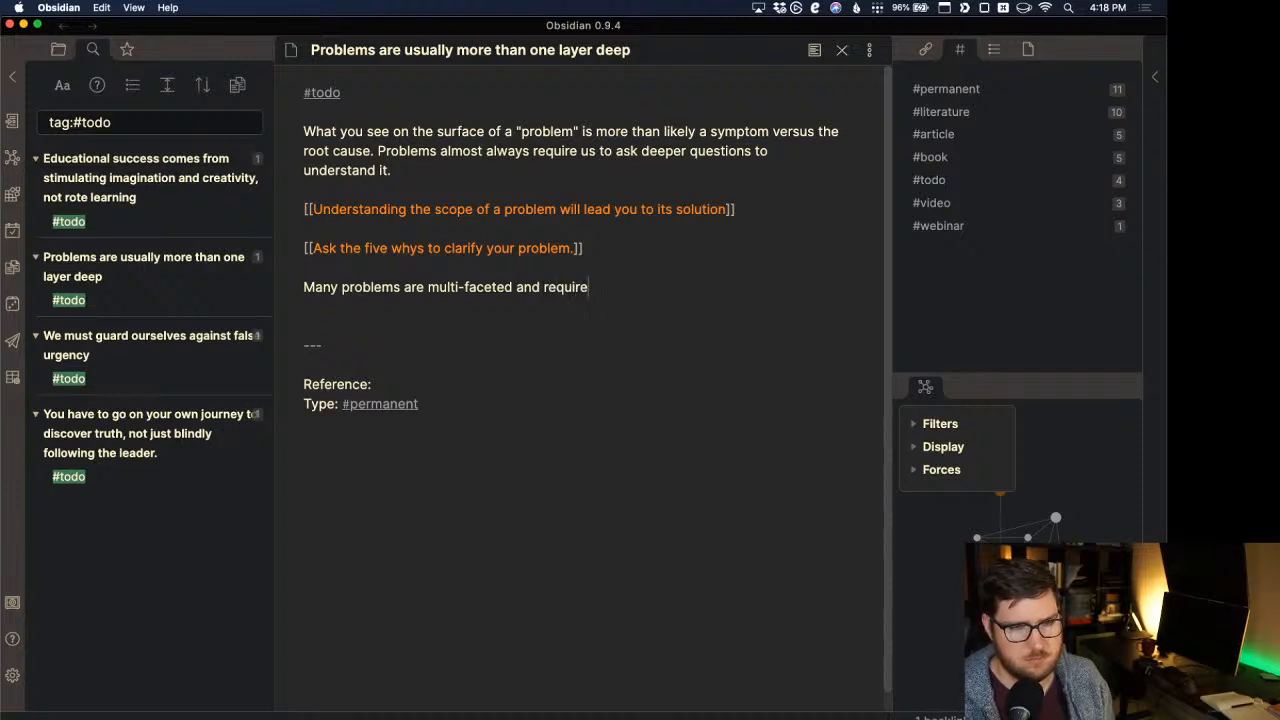
text(e thoughtful sol)
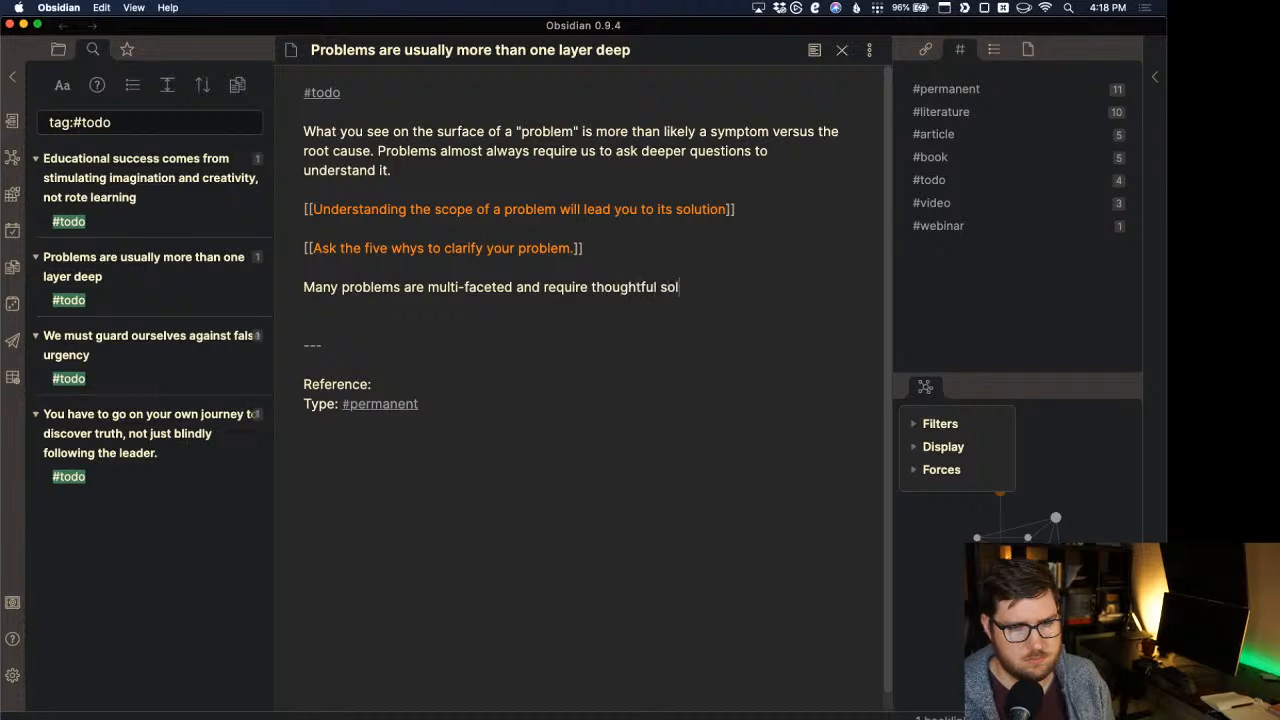
text(utions.)
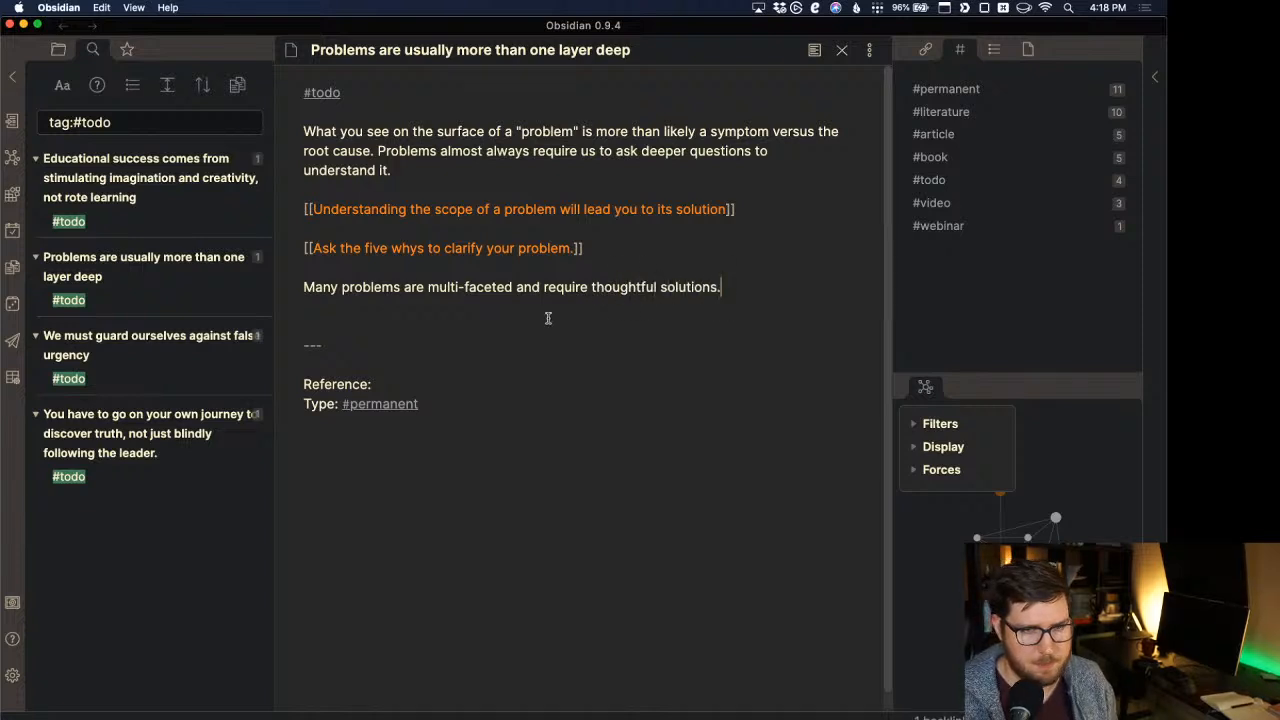
Extend the last sentence with "versus quick band-aid fixes that help us feel better.".
key(BackSpace)
text(ver)
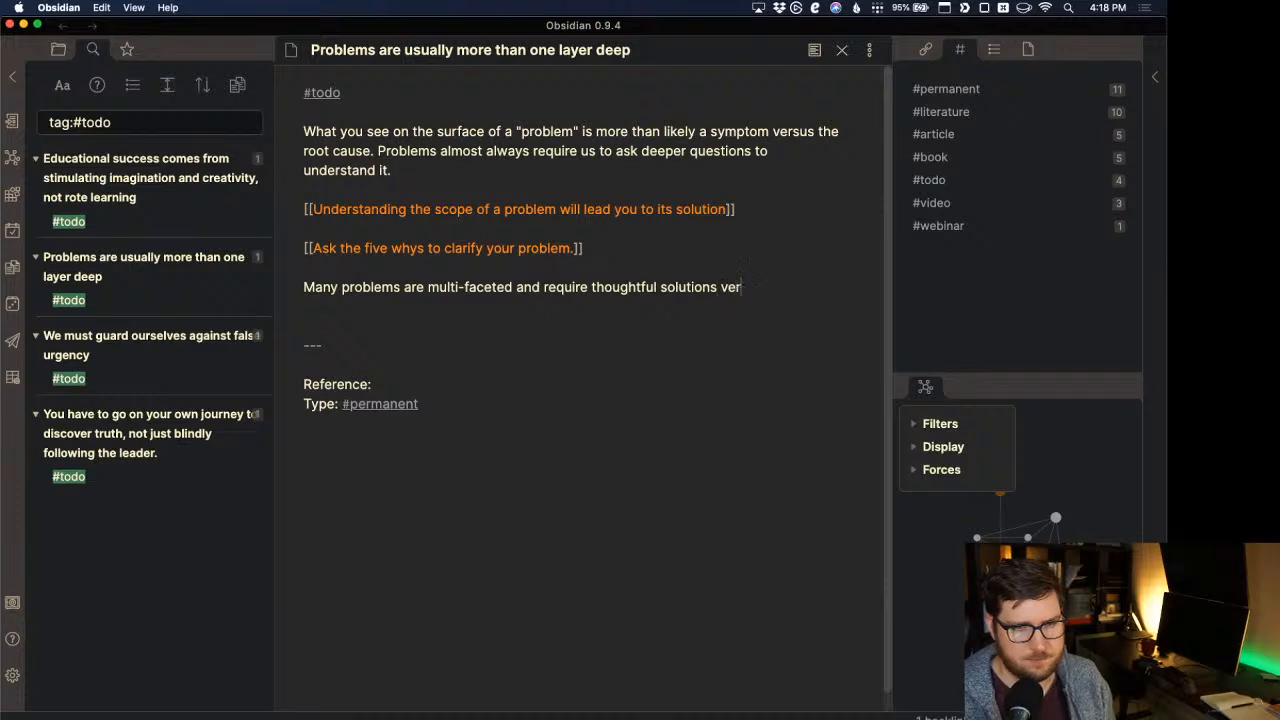
text(sus quick baindai)
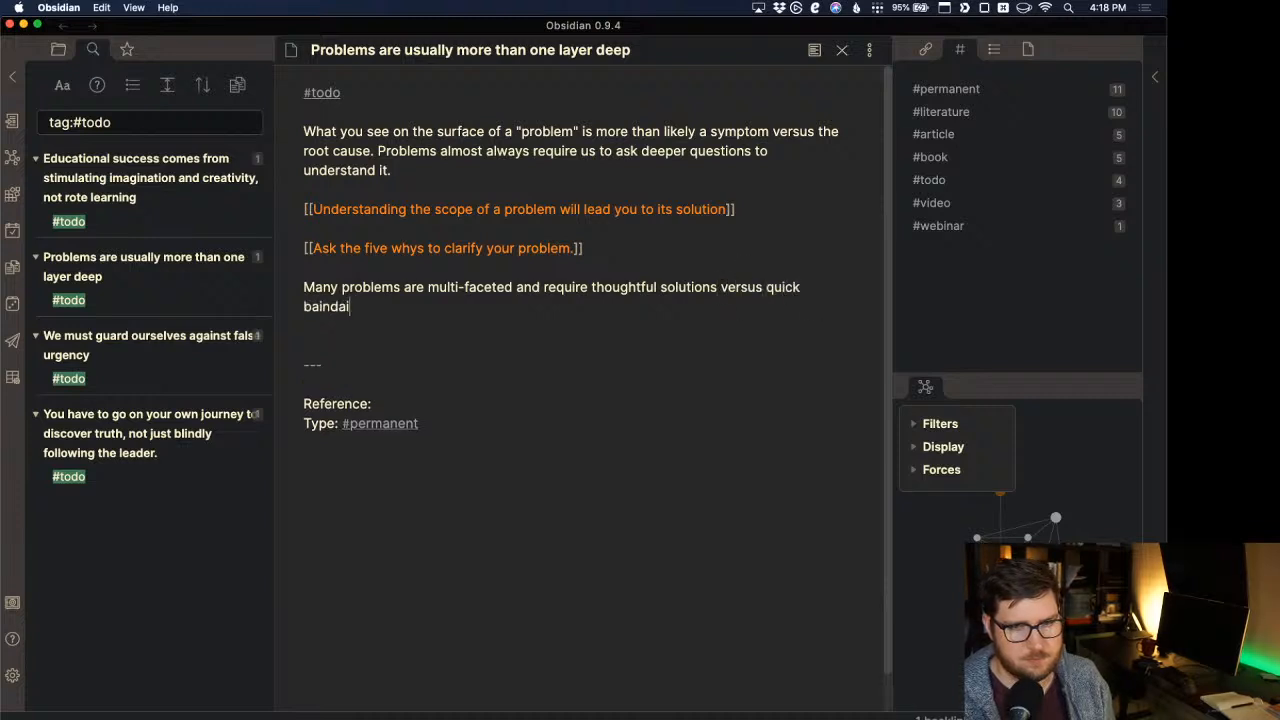
key(BackSpace)
key(BackSpace)
key(BackSpace)
key(BackSpace)
key(BackSpace)
text(nd-aid )
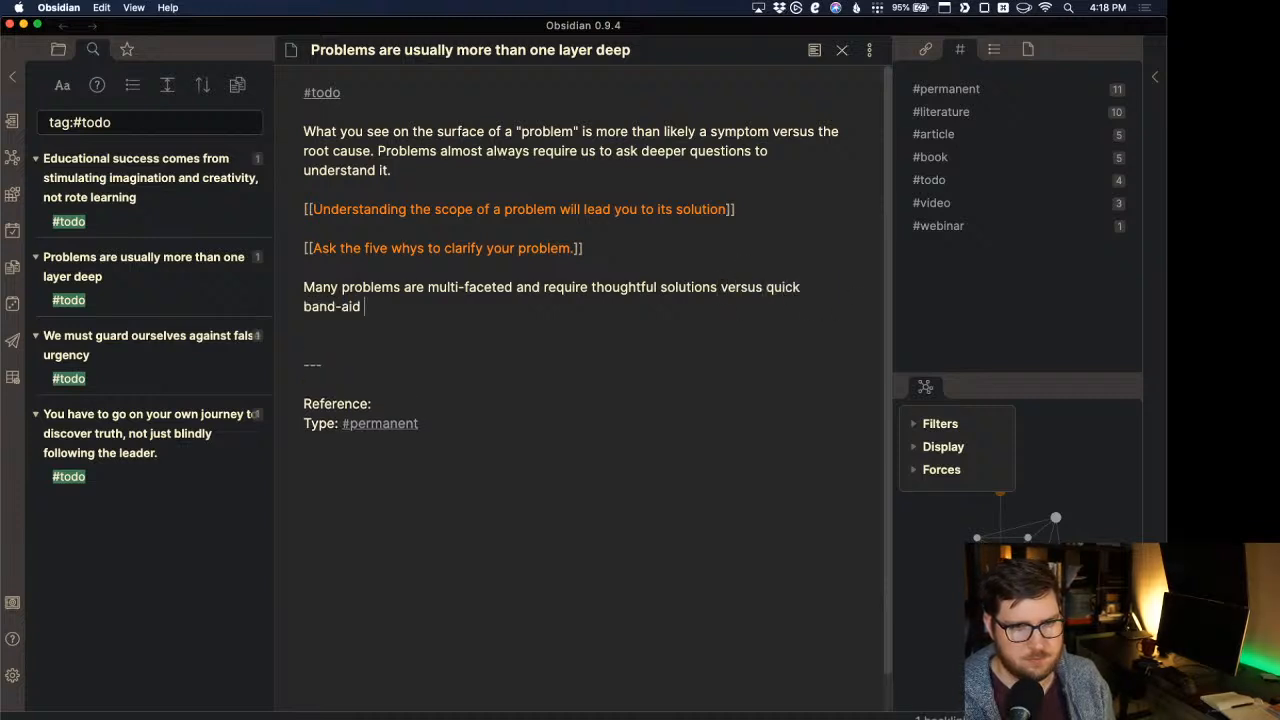
text(fixes that helpu)
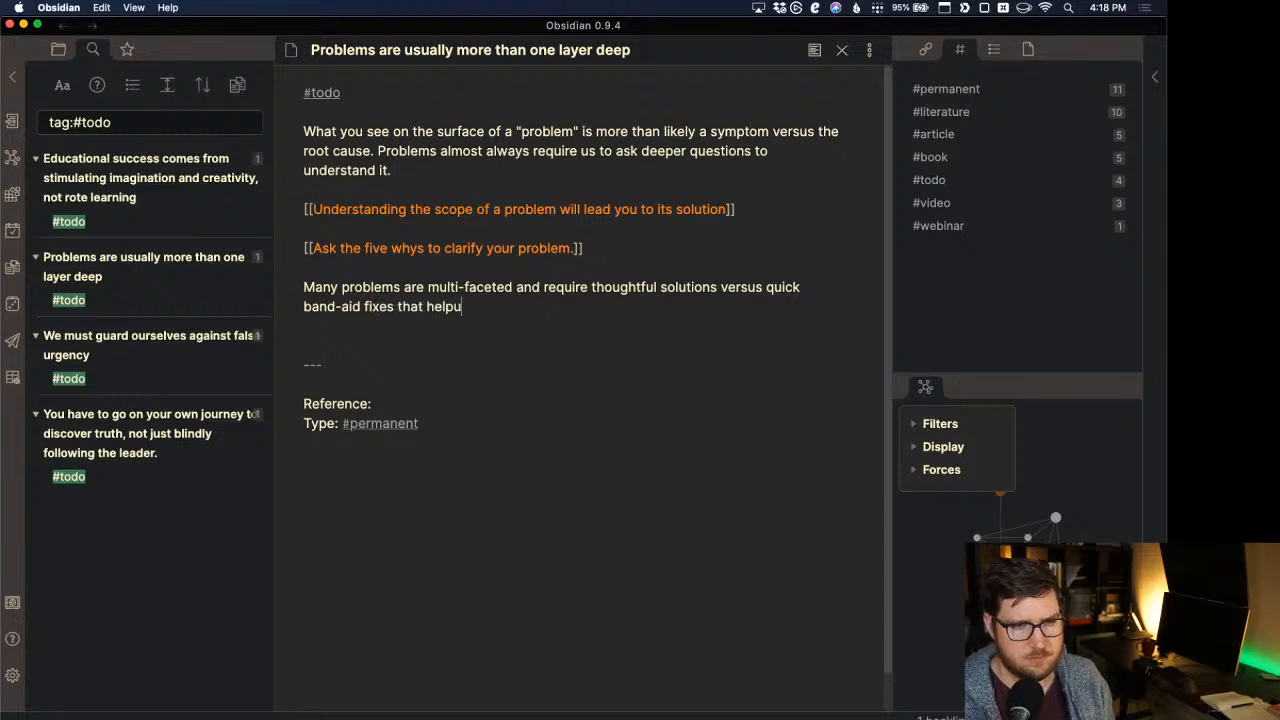
text(us feel better.)
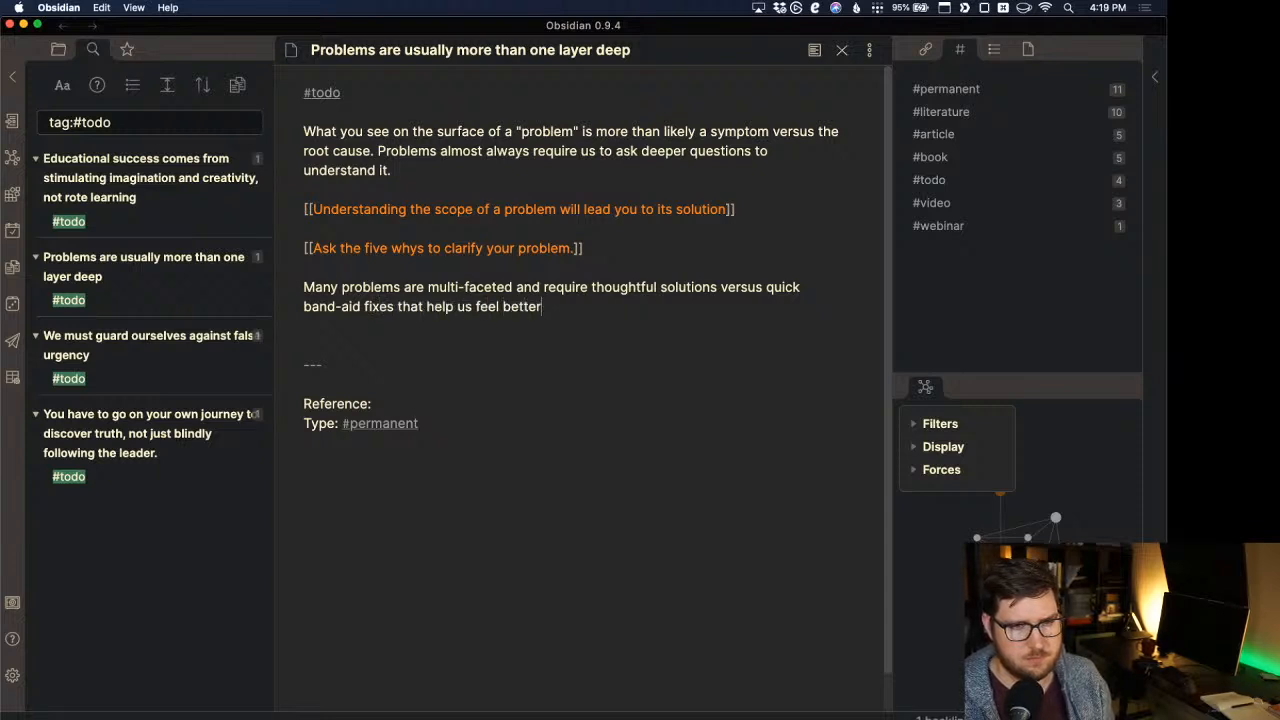
Reduce the gap between the last paragraph and the divider to a single blank line.
click(462, 346)
key(BackSpace)
key(BackSpace)
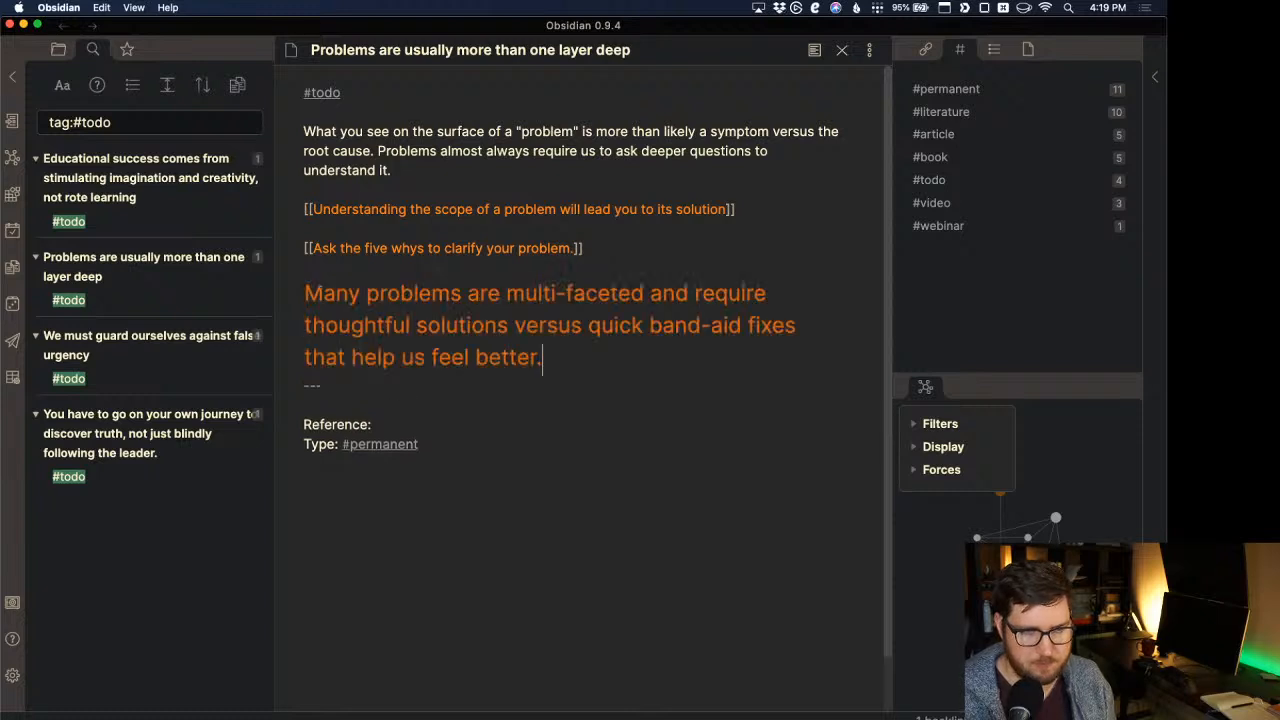
key(Return)
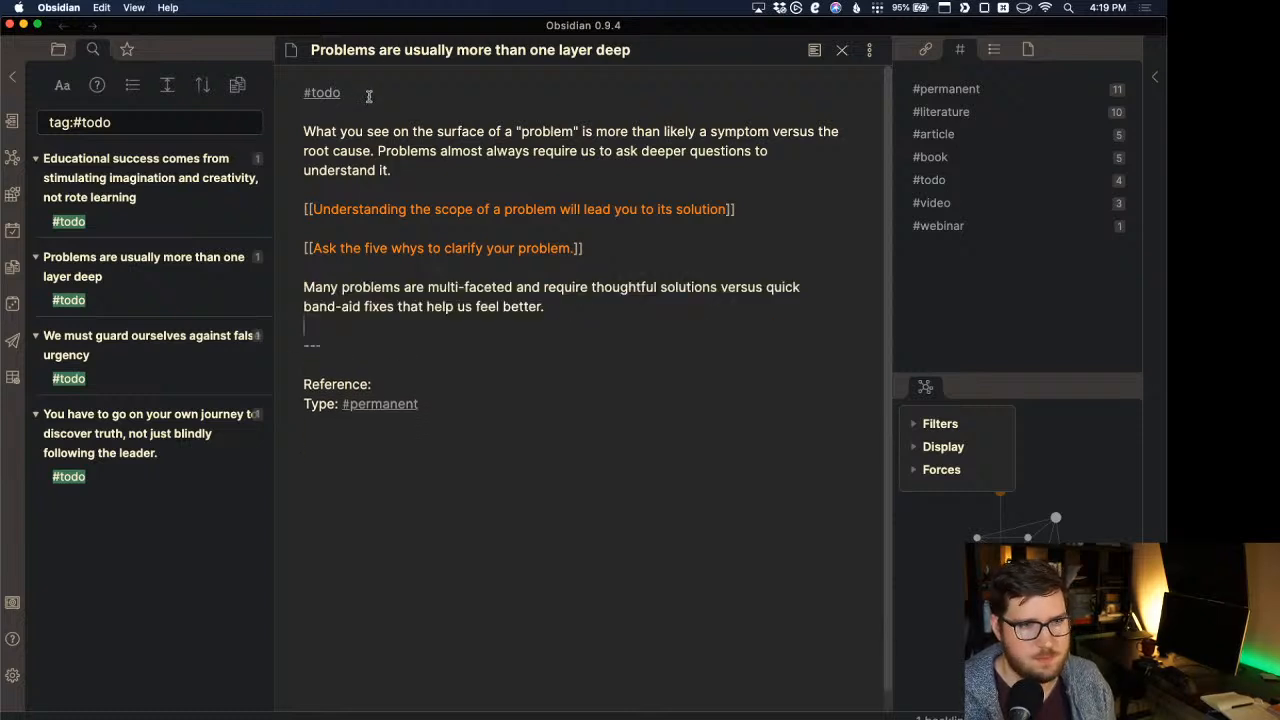
Remove the #todo tag and the blank line beneath it from the start of the note.
drag(367, 95, 270, 90)
key(BackSpace)
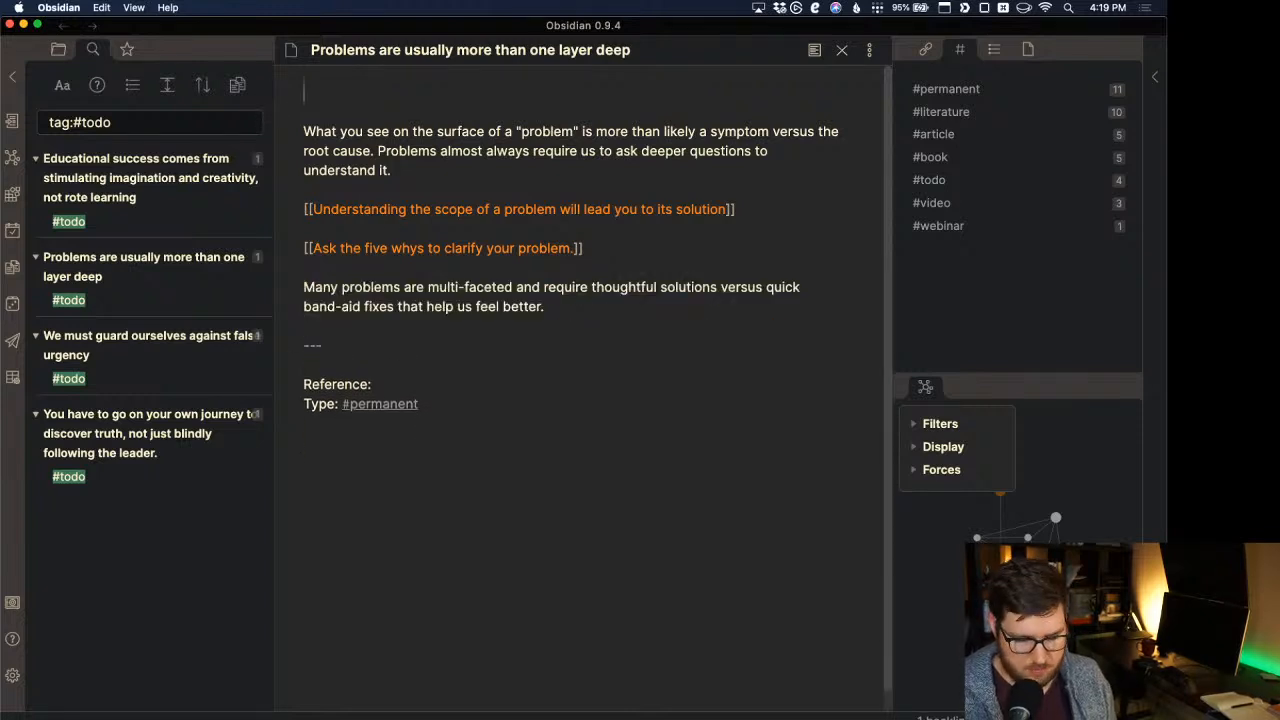
key(Delete)
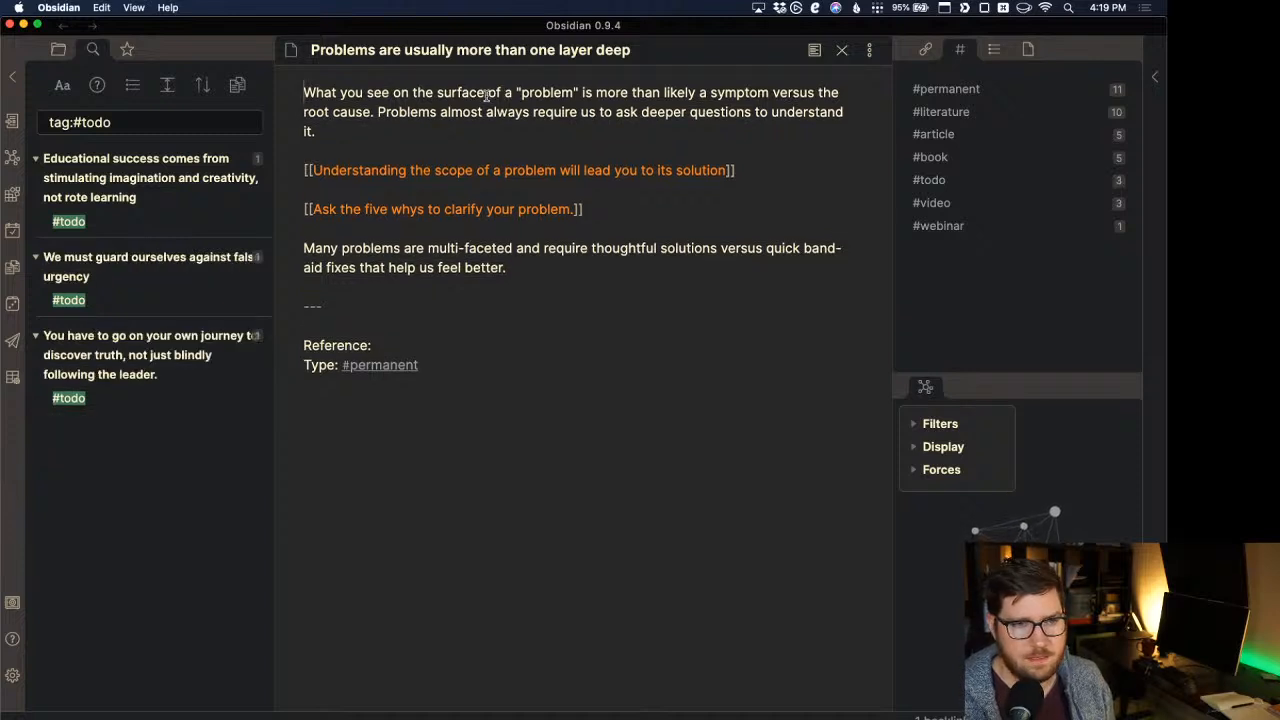
click(521, 446)
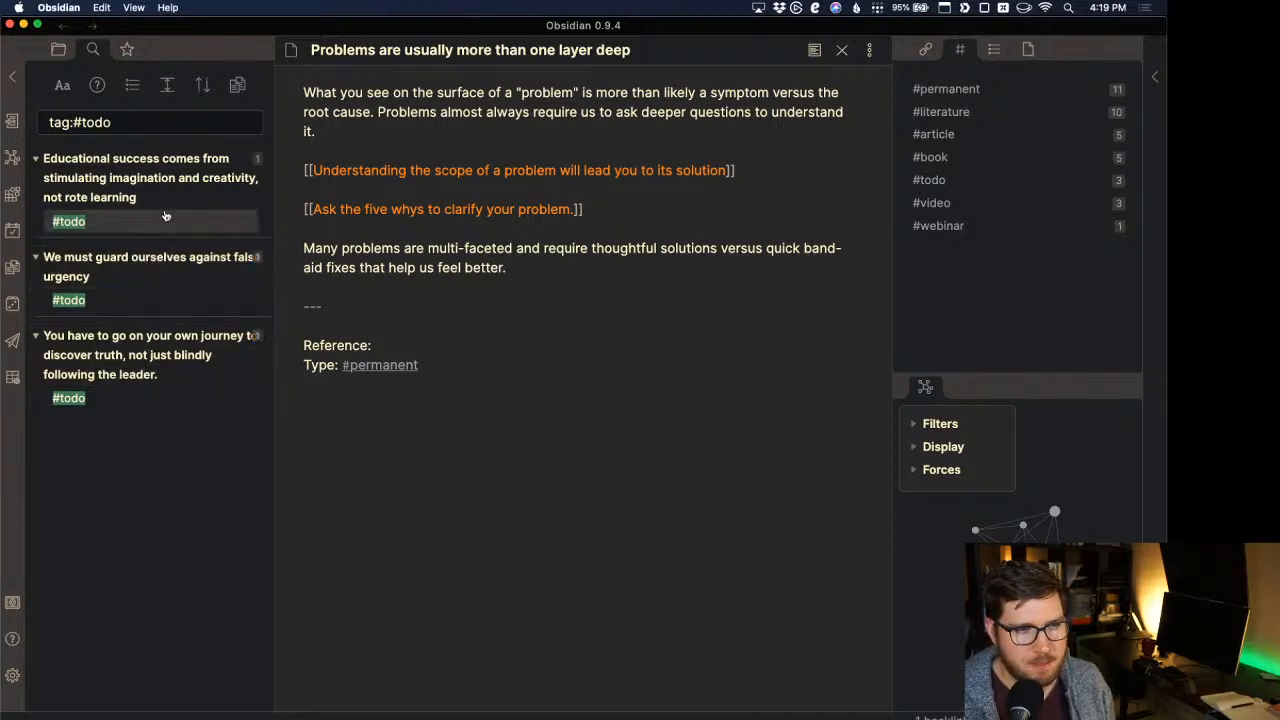
Open the #todo note about going on your own journey to discover truth and insert the permanent note template above its Einstein link.
click(152, 352)
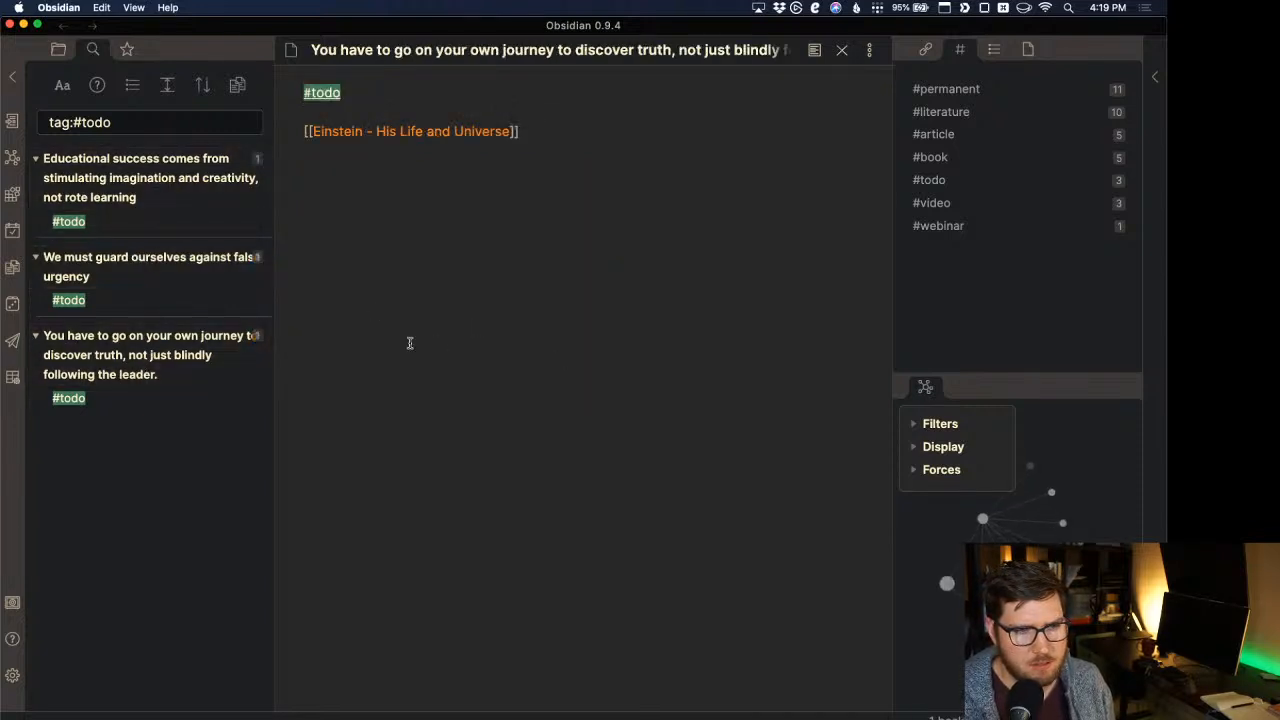
click(580, 130)
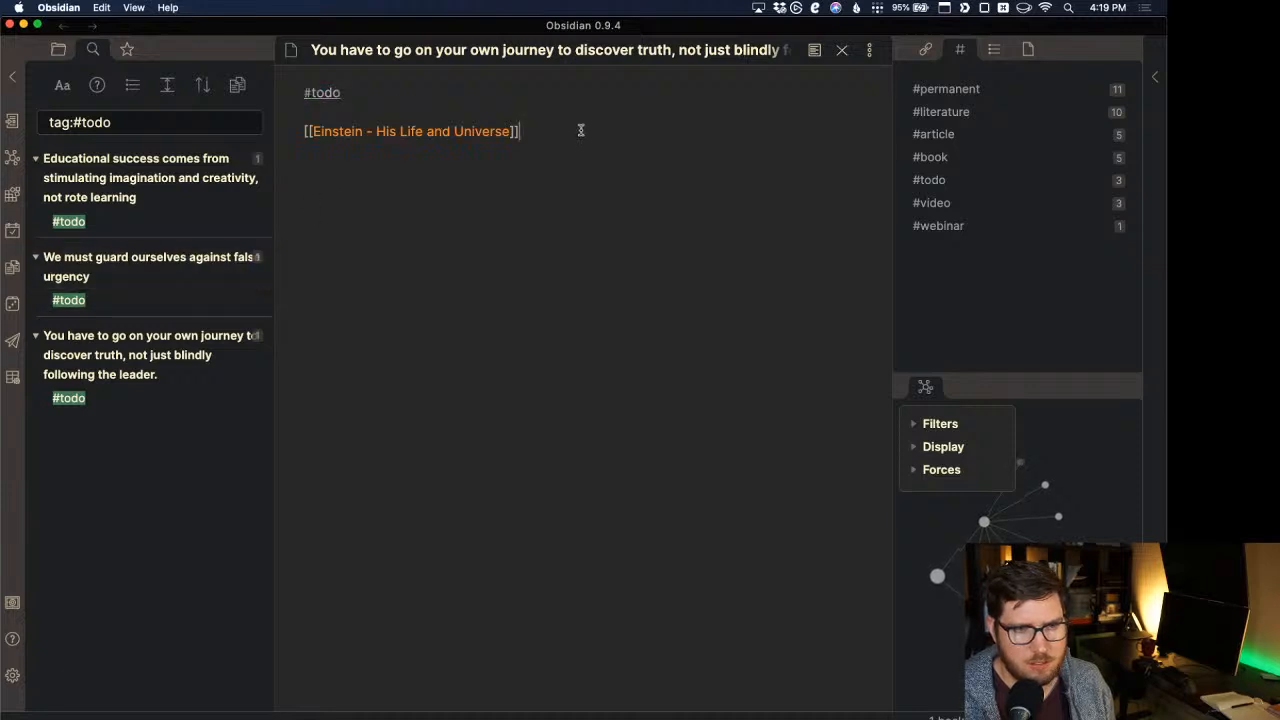
click(505, 92)
key(Return)
key(Return)
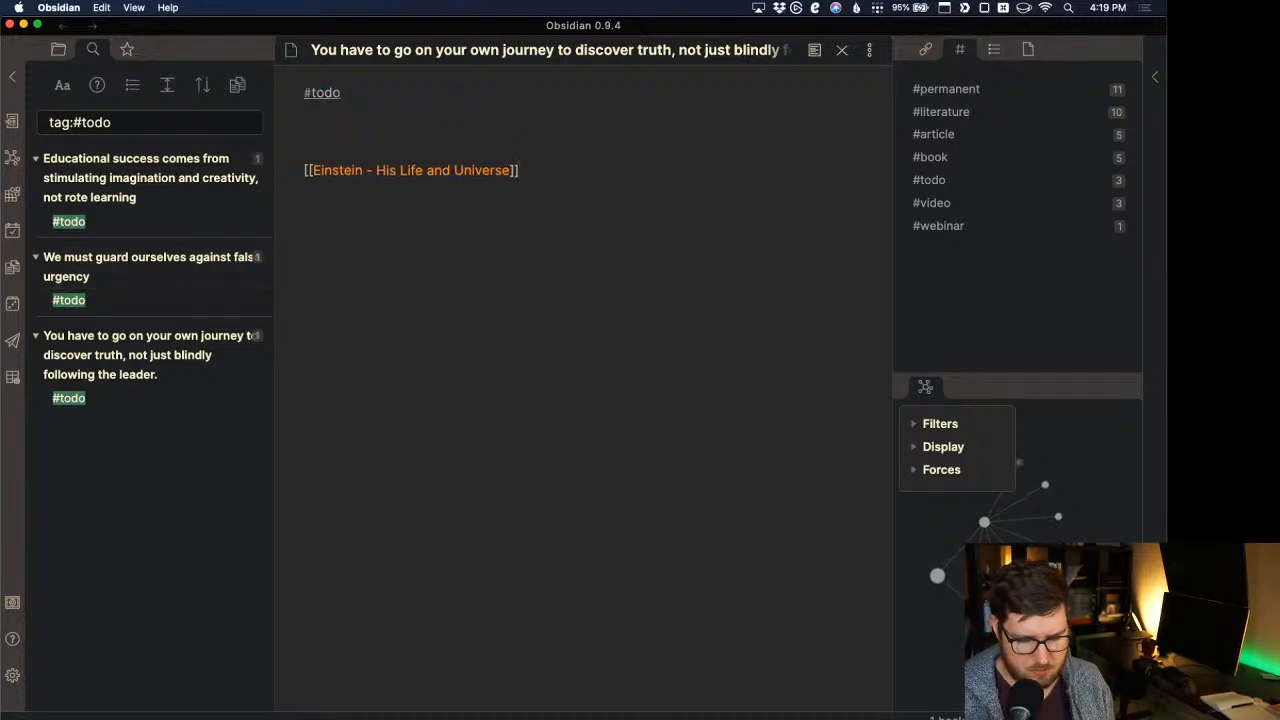
key(super+p)
text(insert)
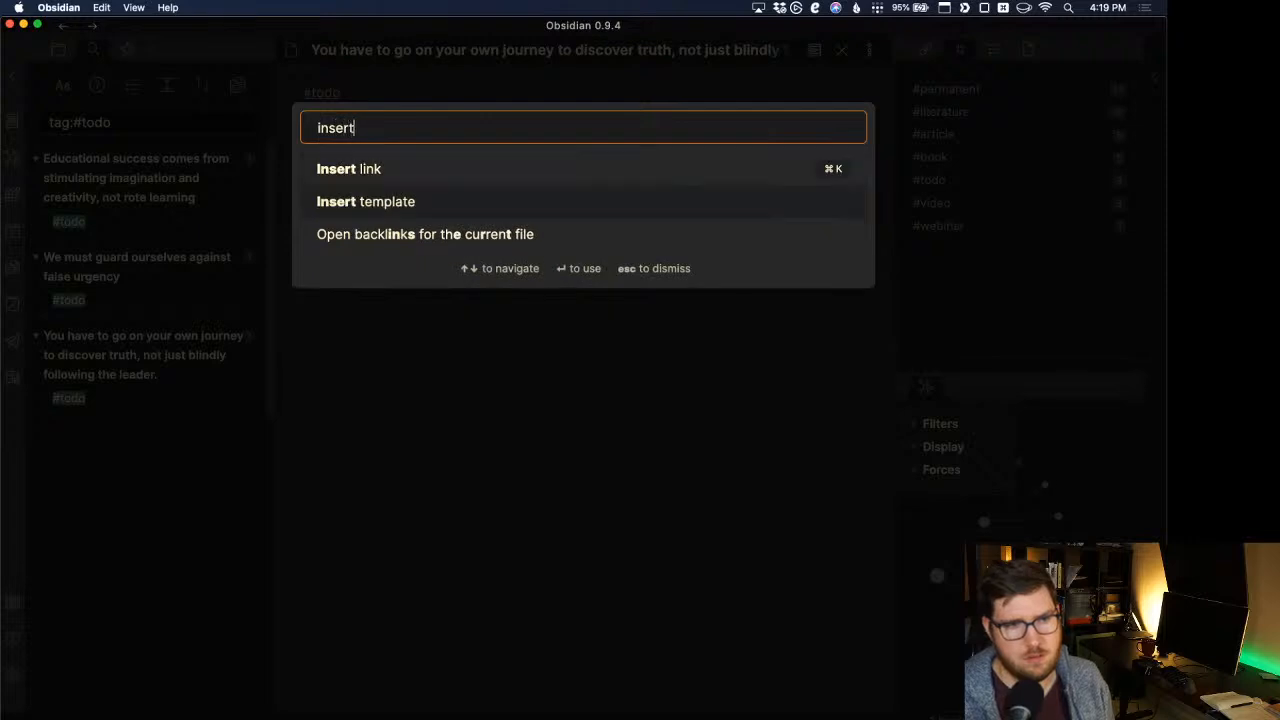
key(Return)
key(Down)
key(Down)
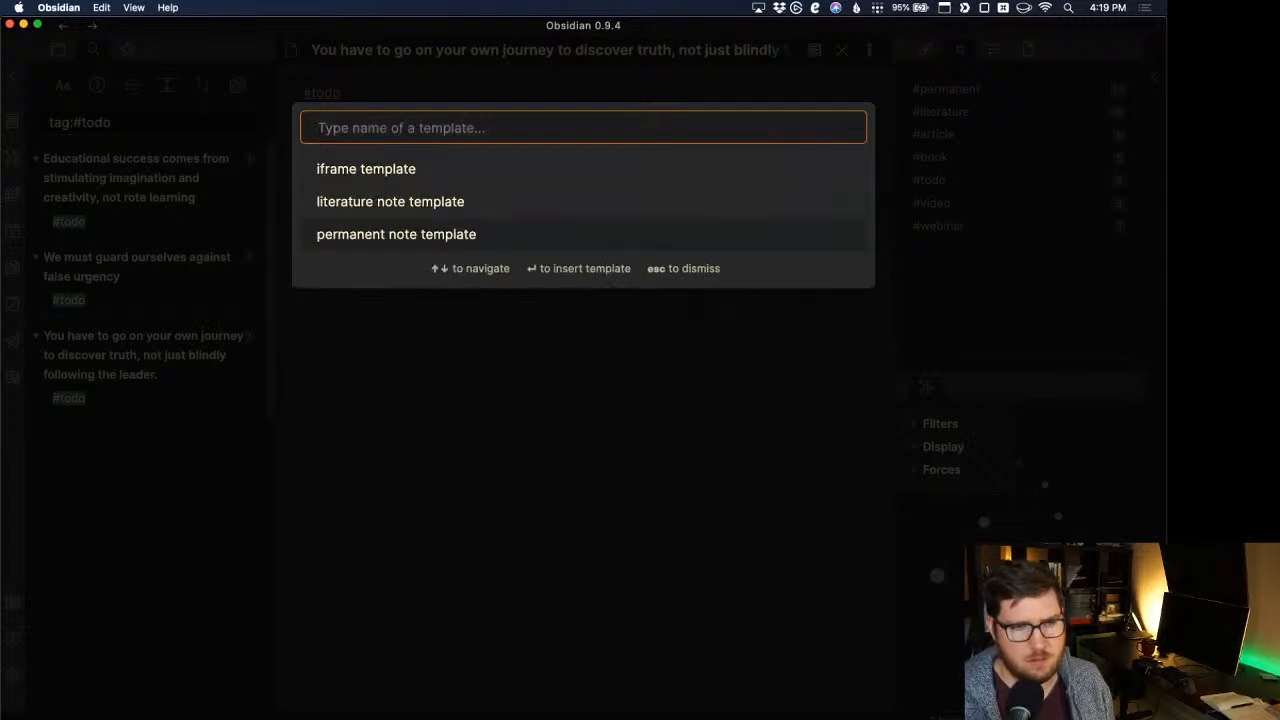
key(Return)
Move the "Einstein - His Life and Universe" link from below the template into the Reference field.
drag(532, 268, 286, 267)
key(super+c)
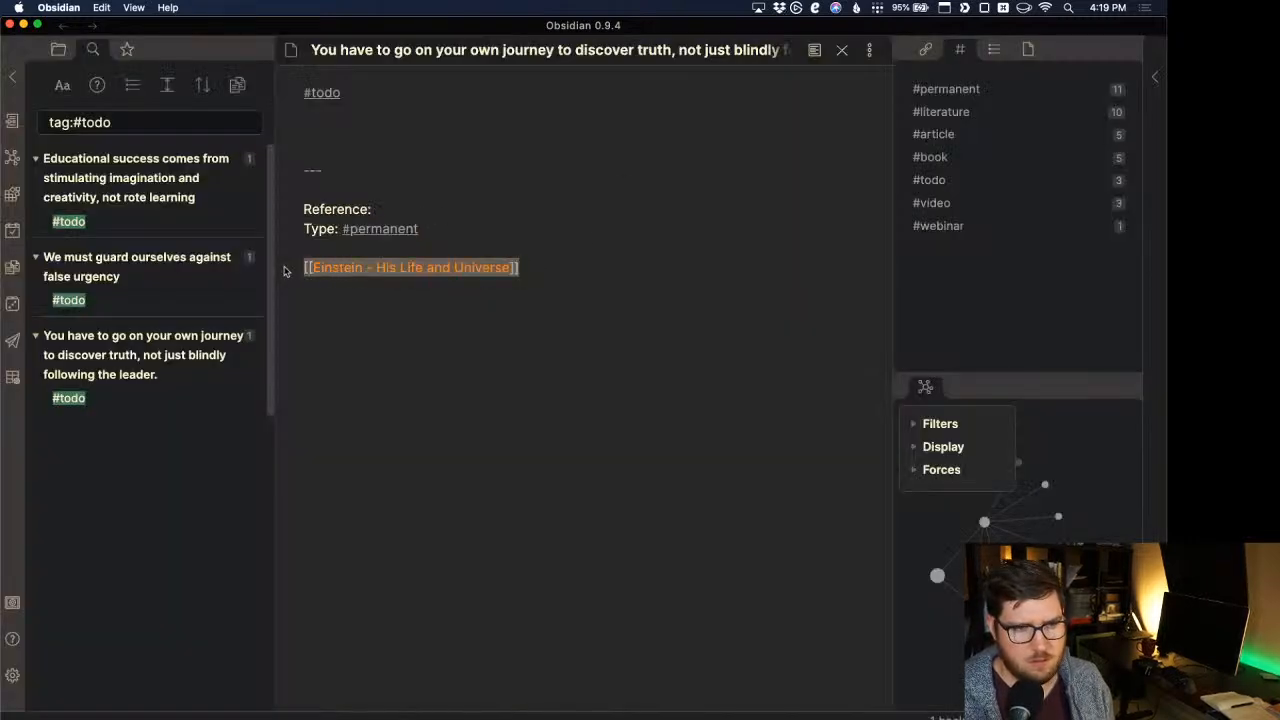
key(BackSpace)
click(406, 211)
key(super+v)
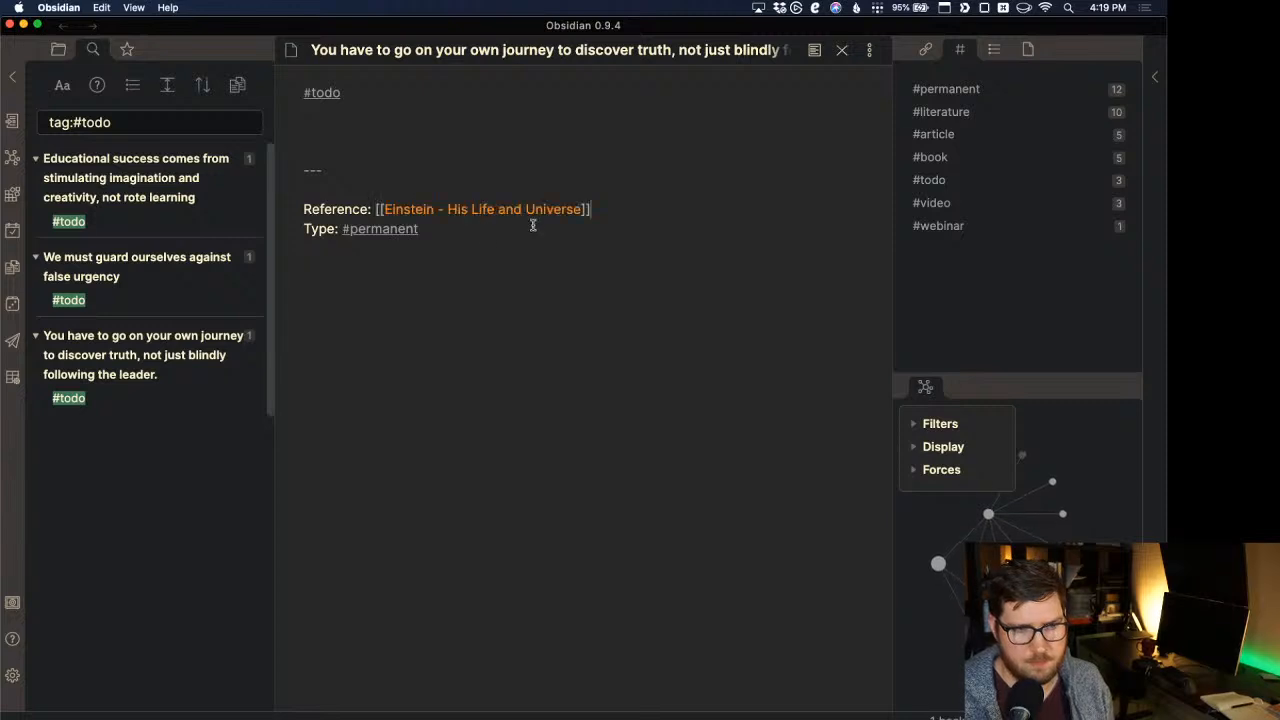
Write an opening line beneath the #todo tag: "Like [[Einstein]], we must all walk our own journey to discover truth".
click(371, 120)
key(Return)
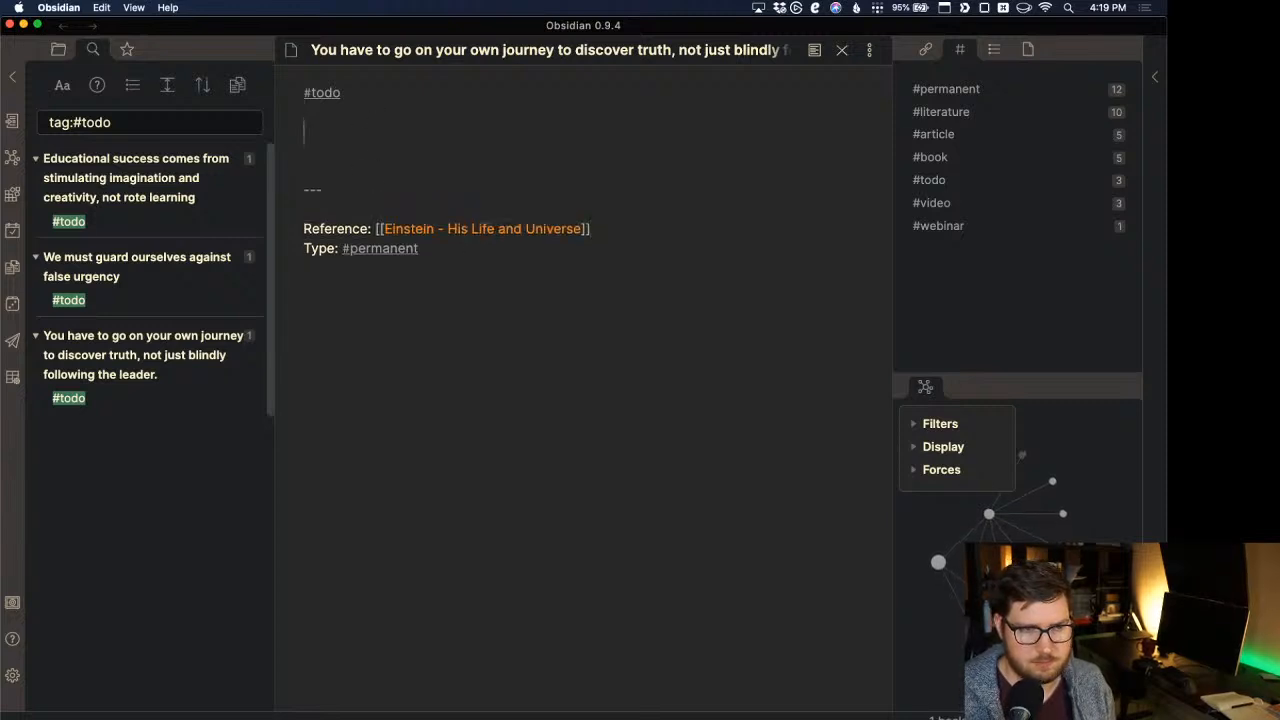
text(Like )
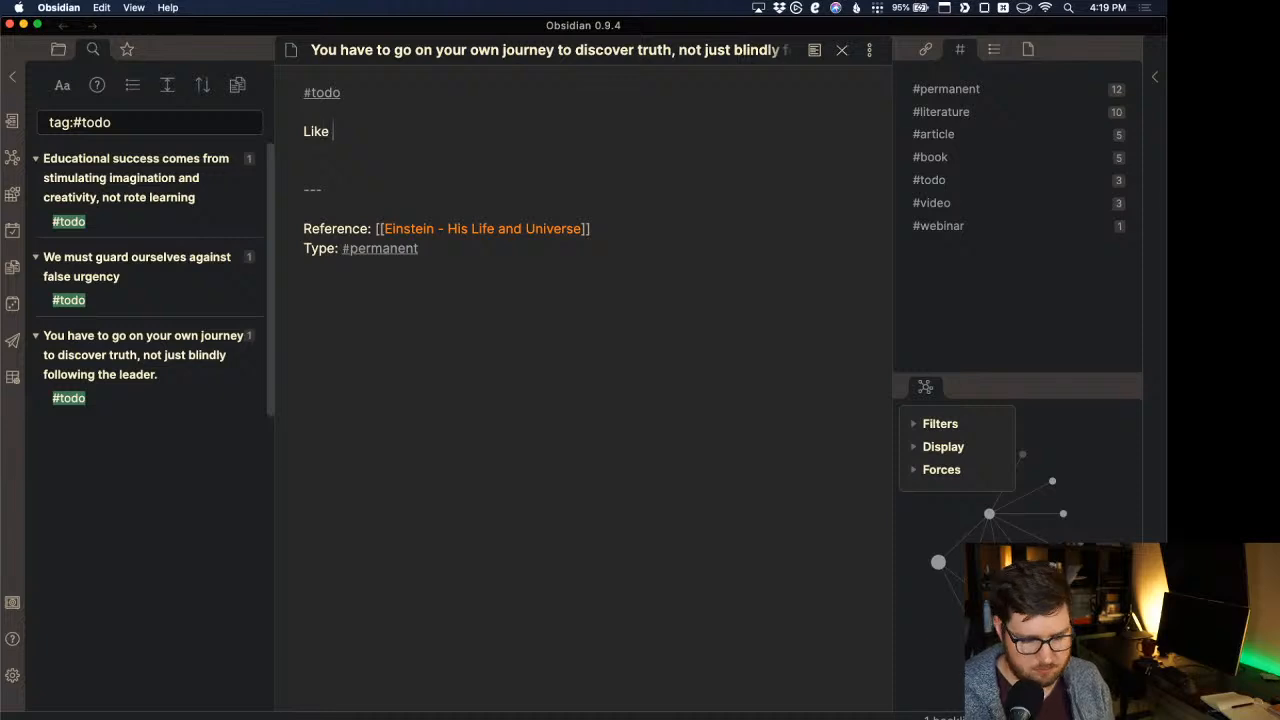
text([[Einstein)
key(Return)
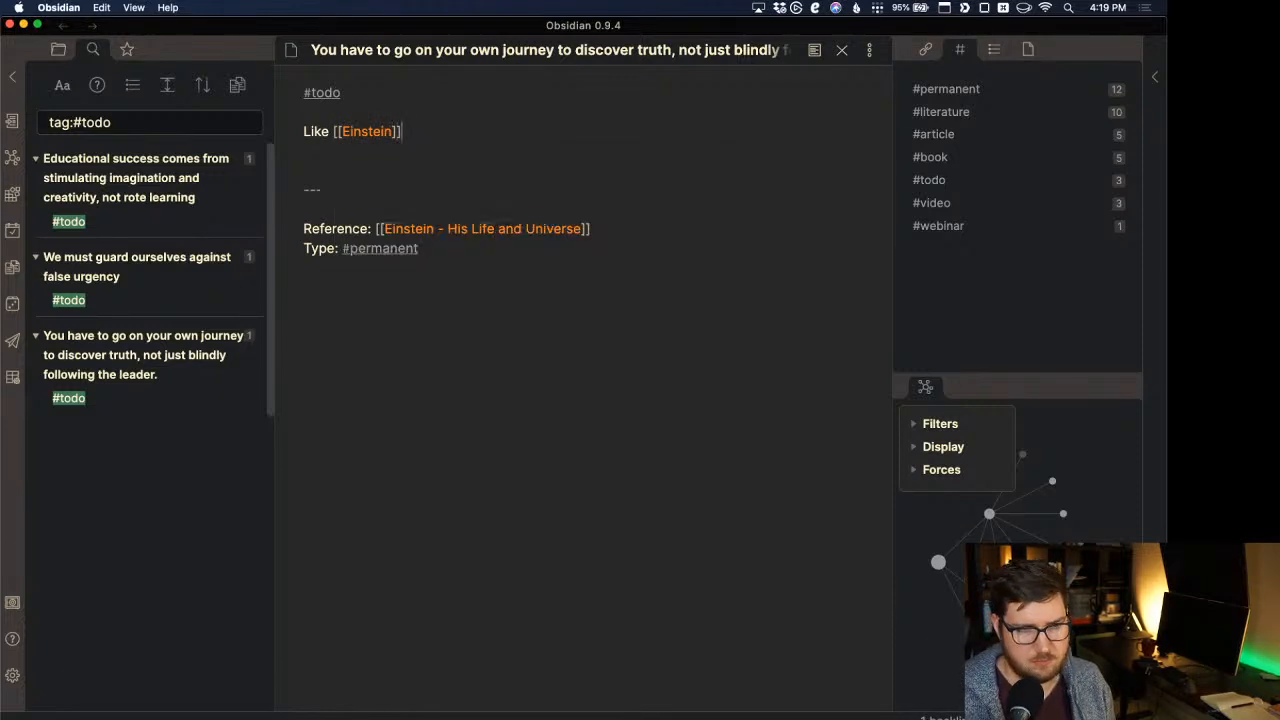
text(, we must all wa)
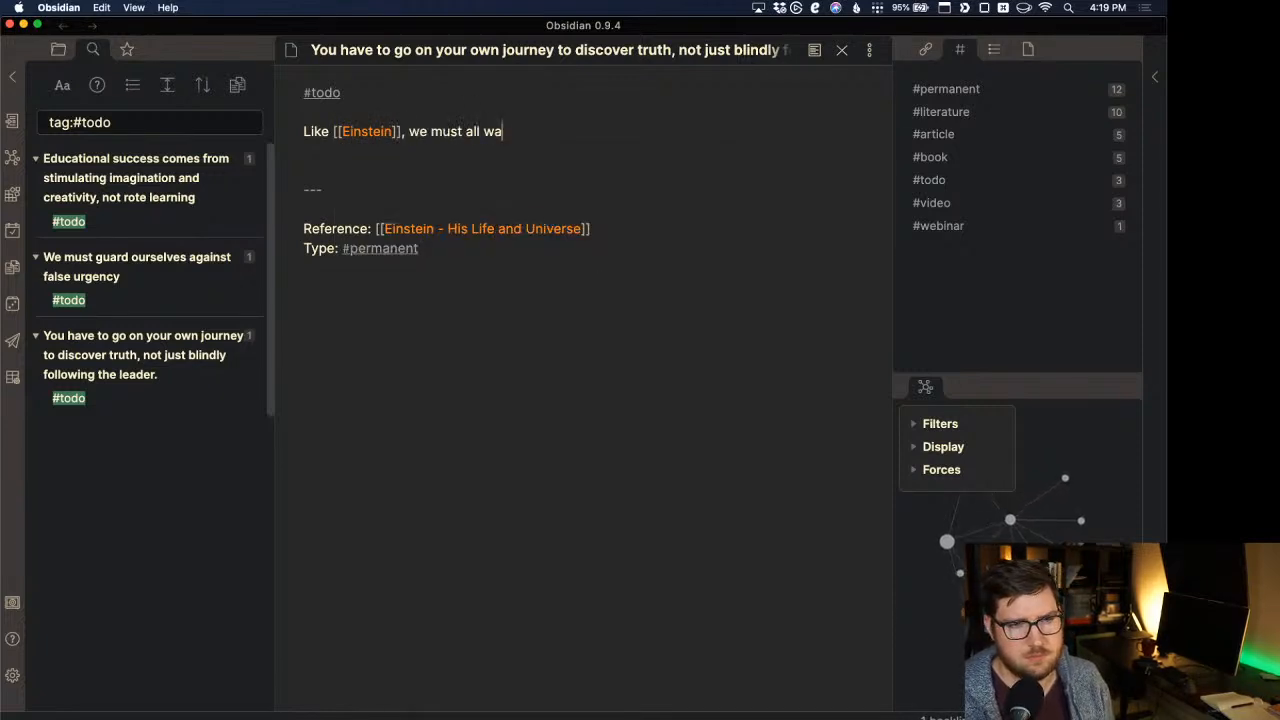
text(lk our own journe)
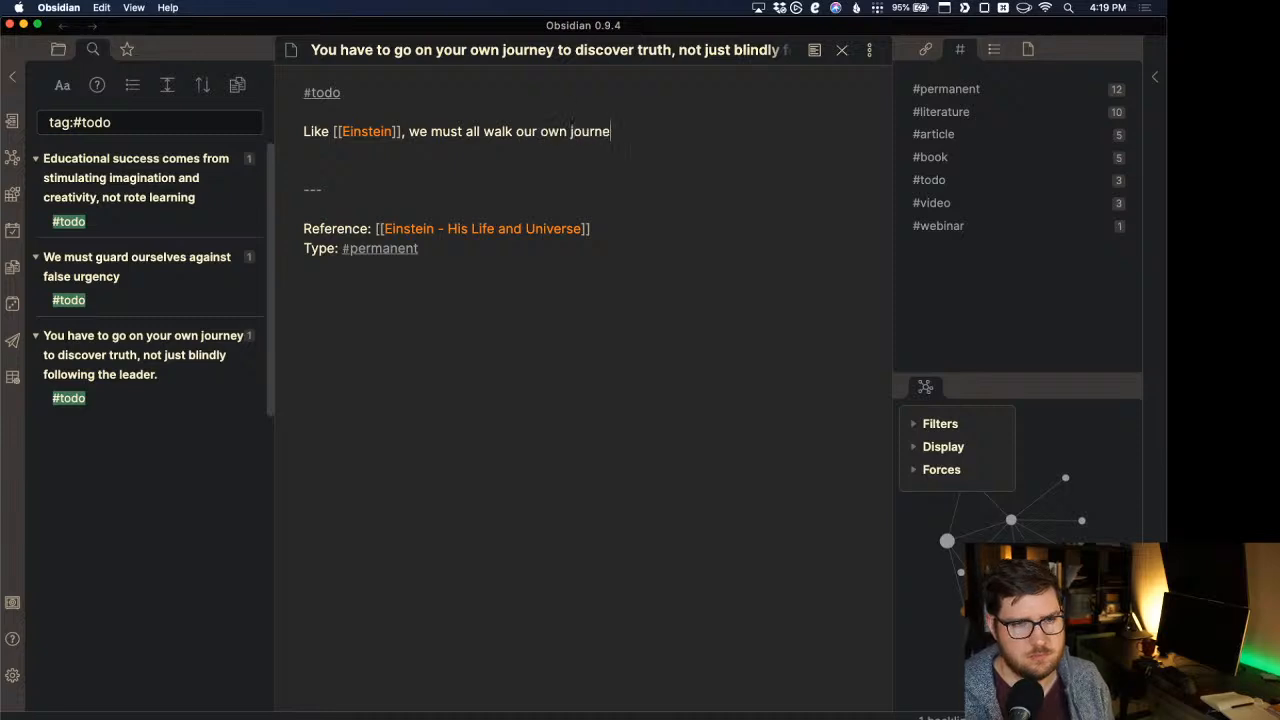
text(y to discover truth)
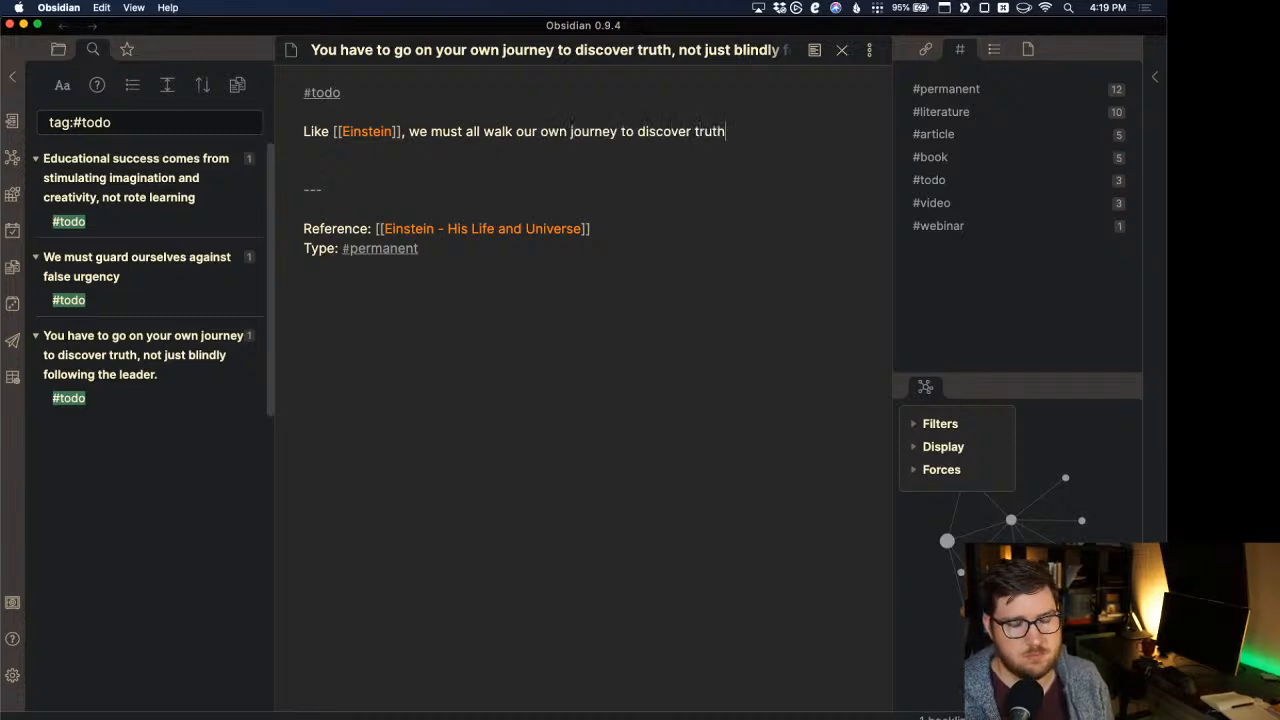
Close the opening sentence with a period and add "We must live out our own process and engage in creative thought".
text(. We must )
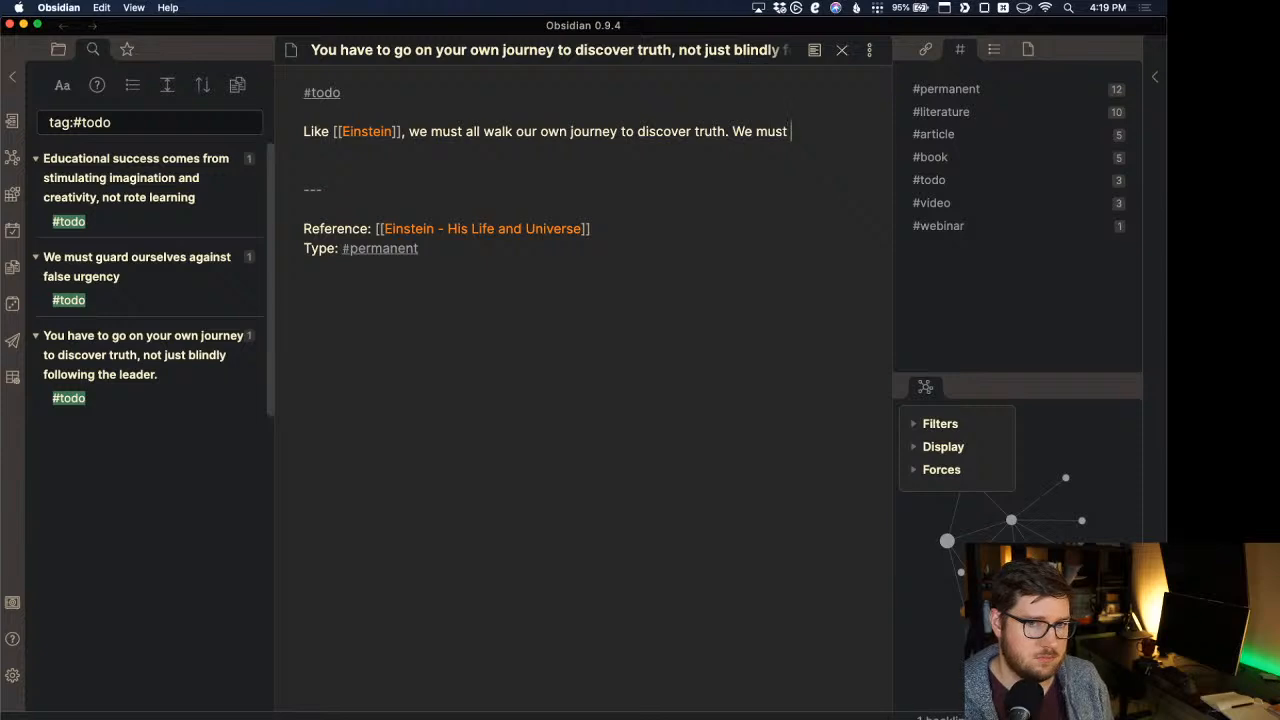
text(live out our o)
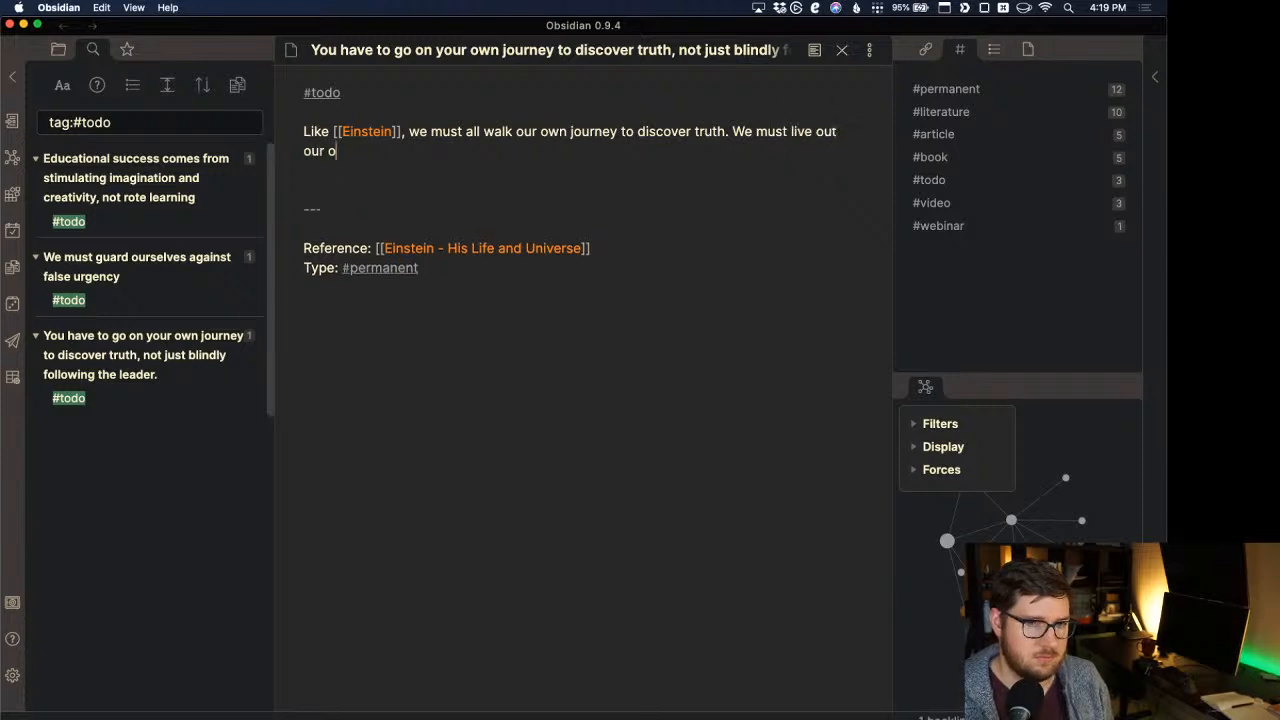
text(wn proces)
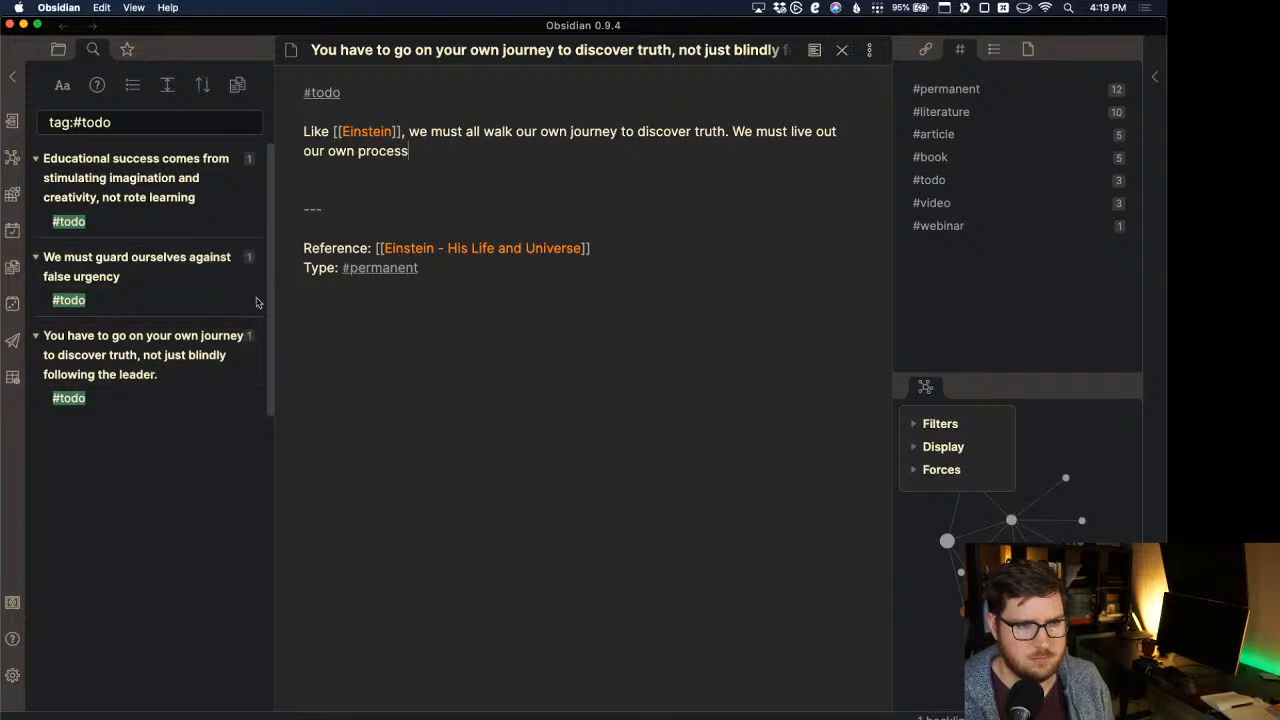
text(s)
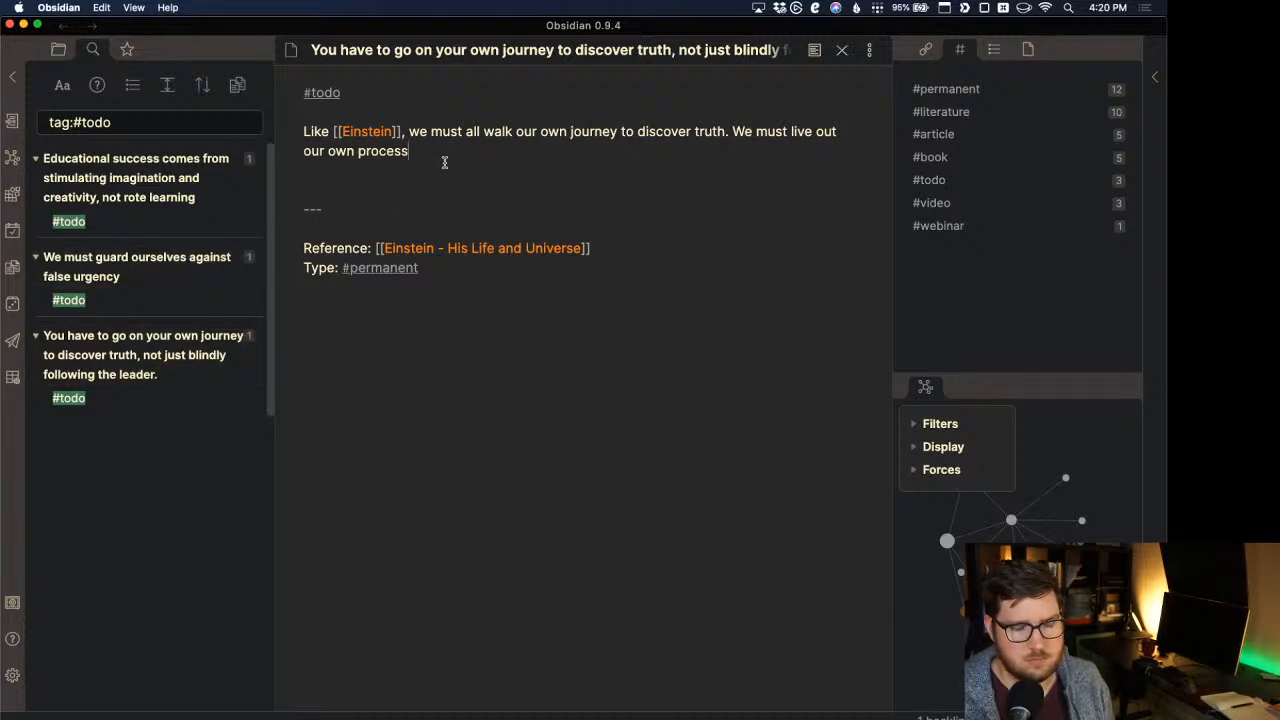
text( and )
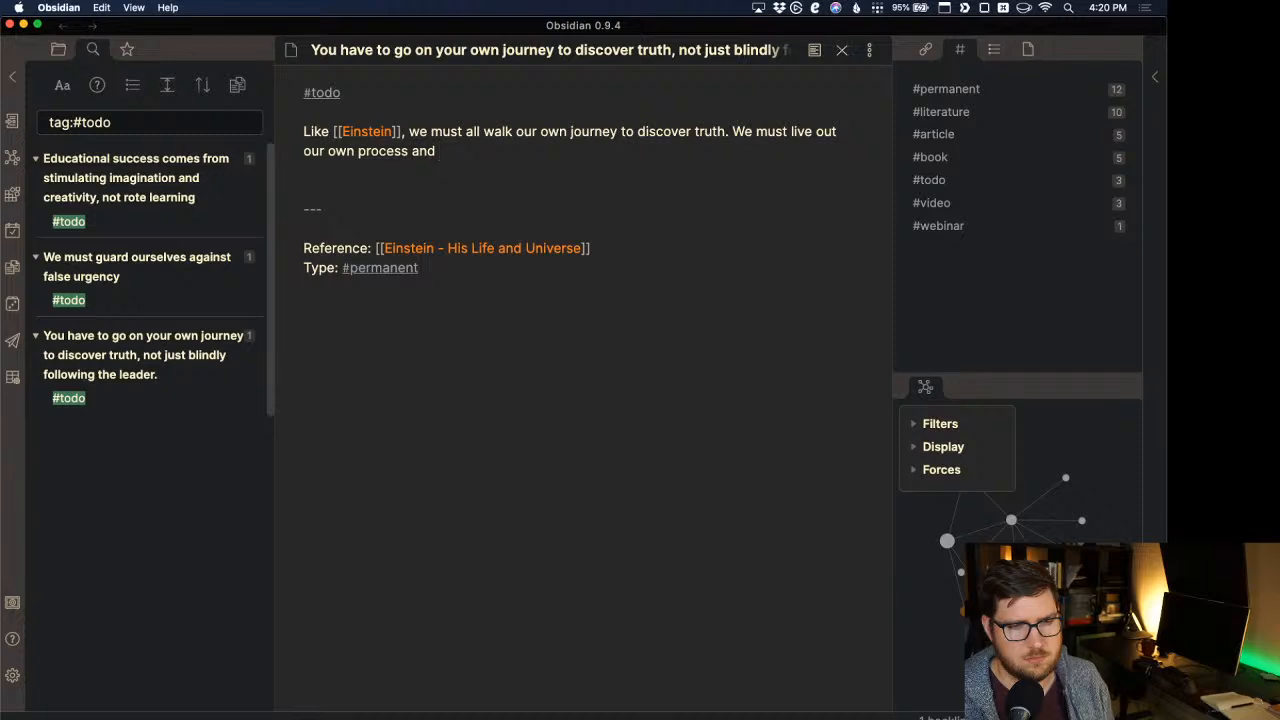
text(creat)
key(BackSpace)
key(BackSpace)
key(BackSpace)
key(BackSpace)
key(BackSpace)
key(BackSpace)
key(BackSpace)
key(BackSpace)
key(BackSpace)
key(BackSpace)
key(BackSpace)
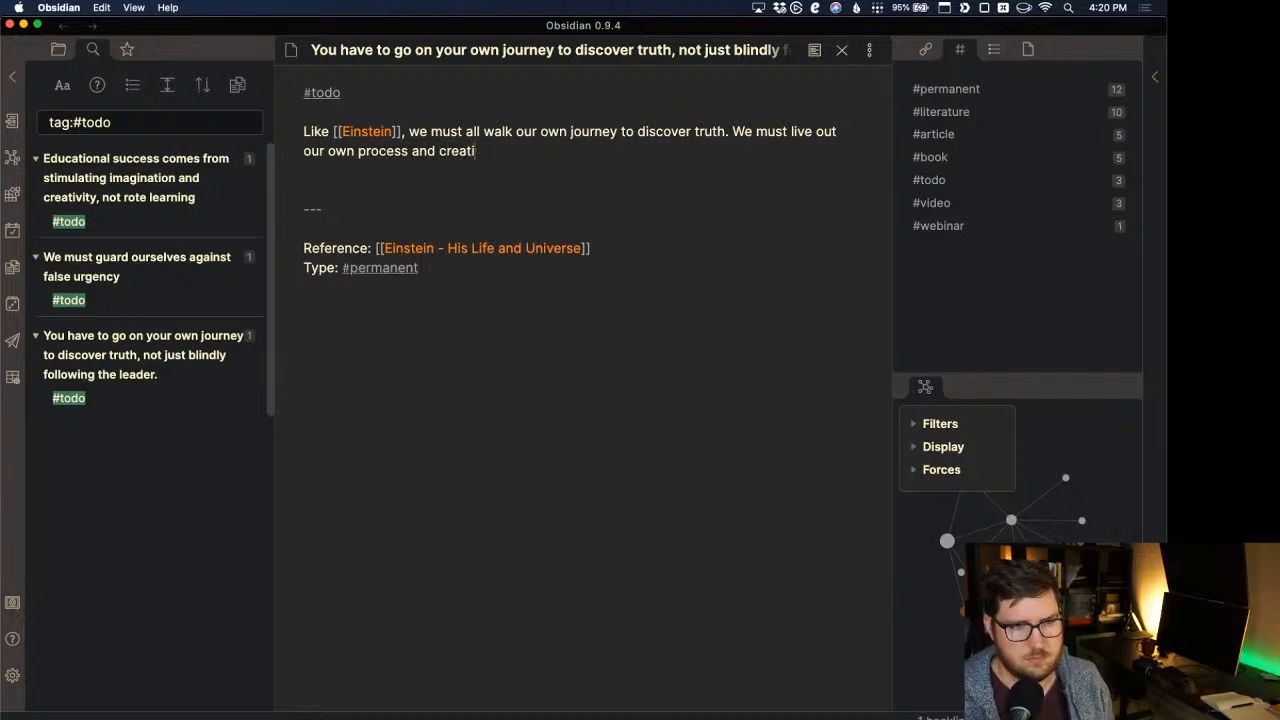
text(and )
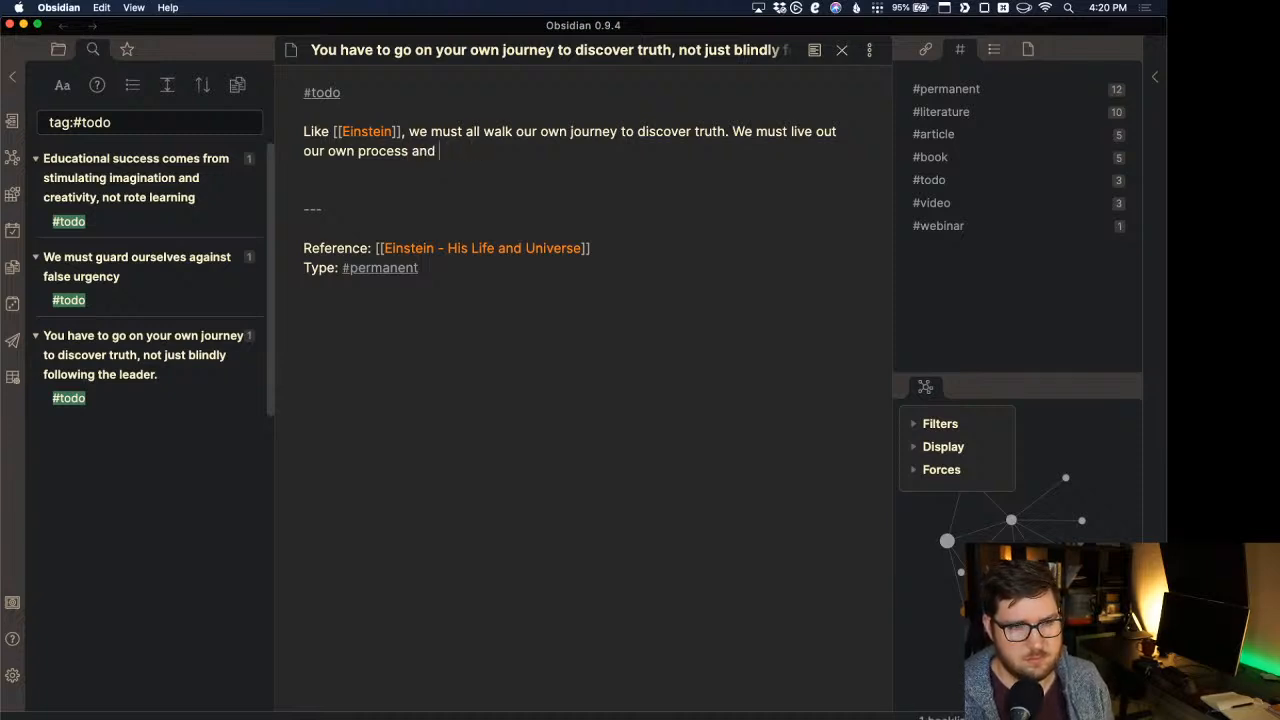
text(engage in creat)
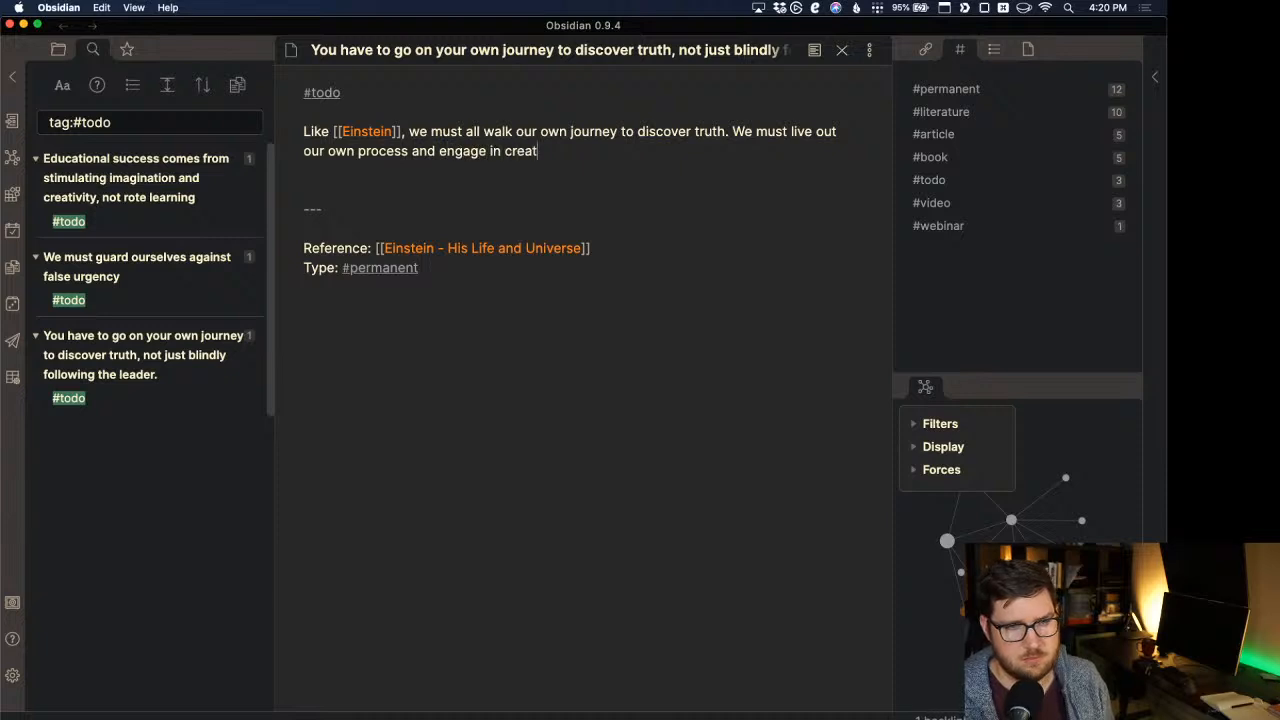
text(ive thought)
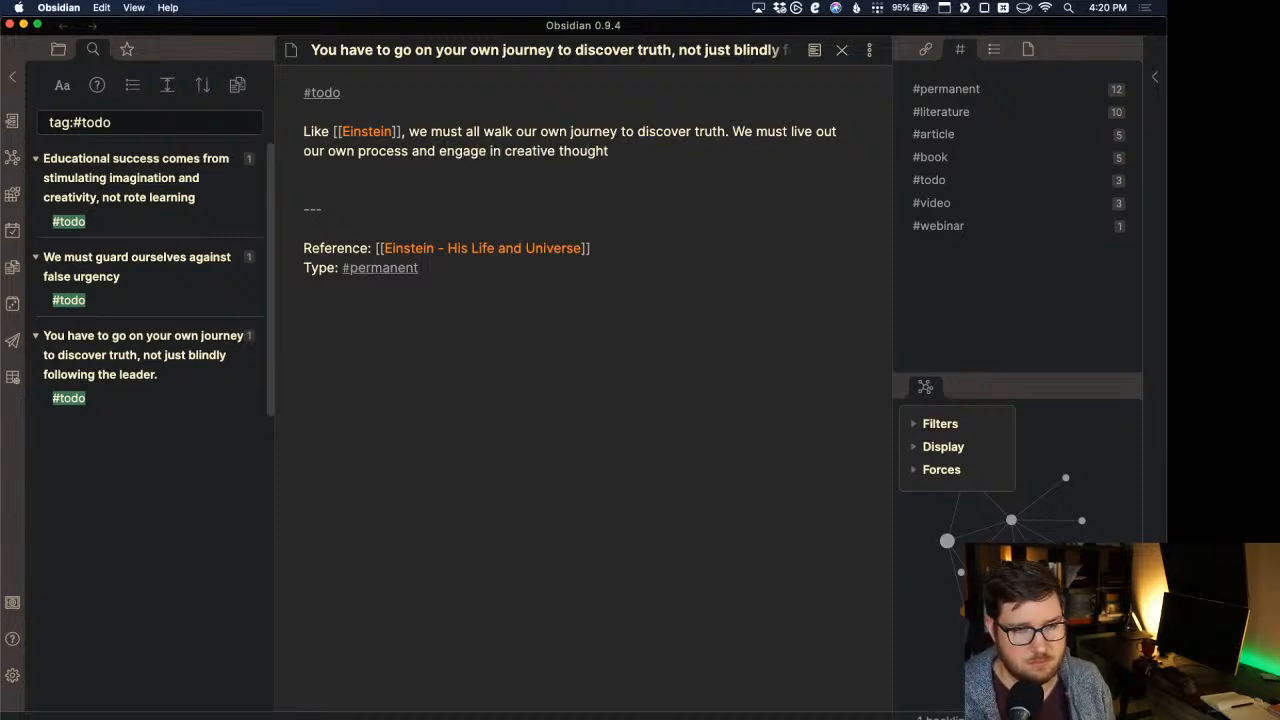
End that sentence with a period and continue the paragraph with "Our own personal context is important to contribute to the world".
text(. O)
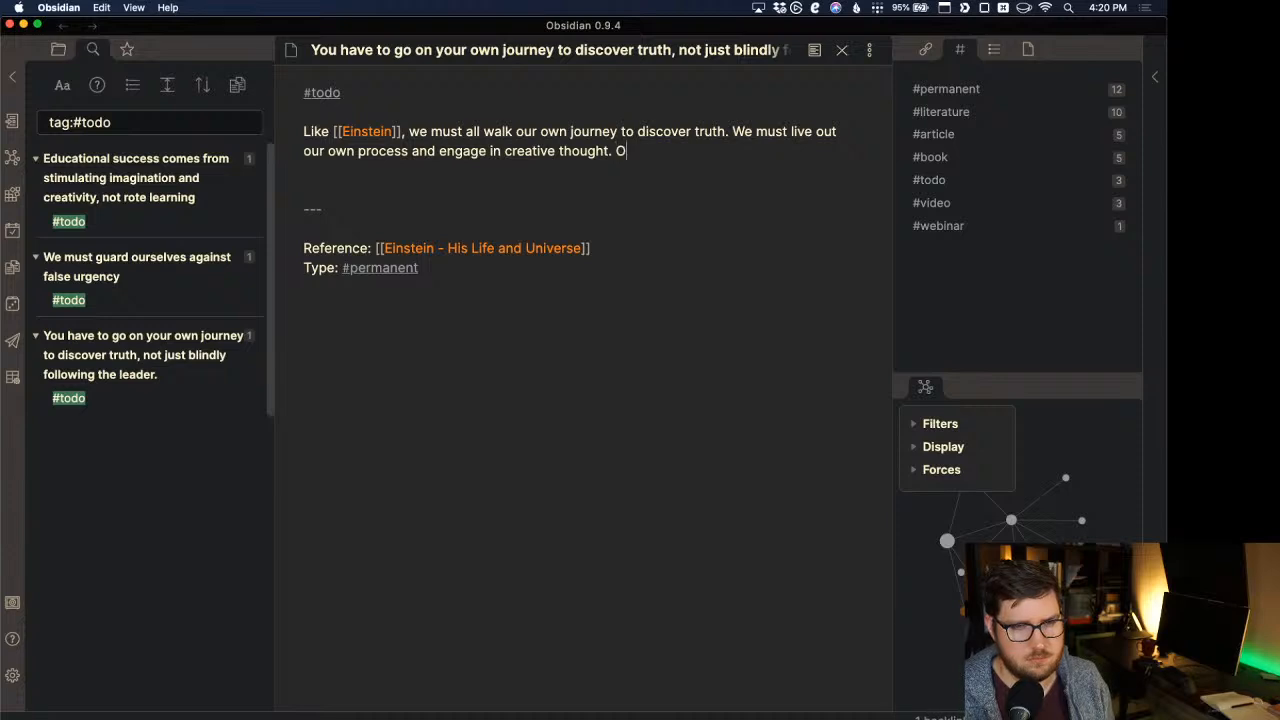
text(ur own personal con)
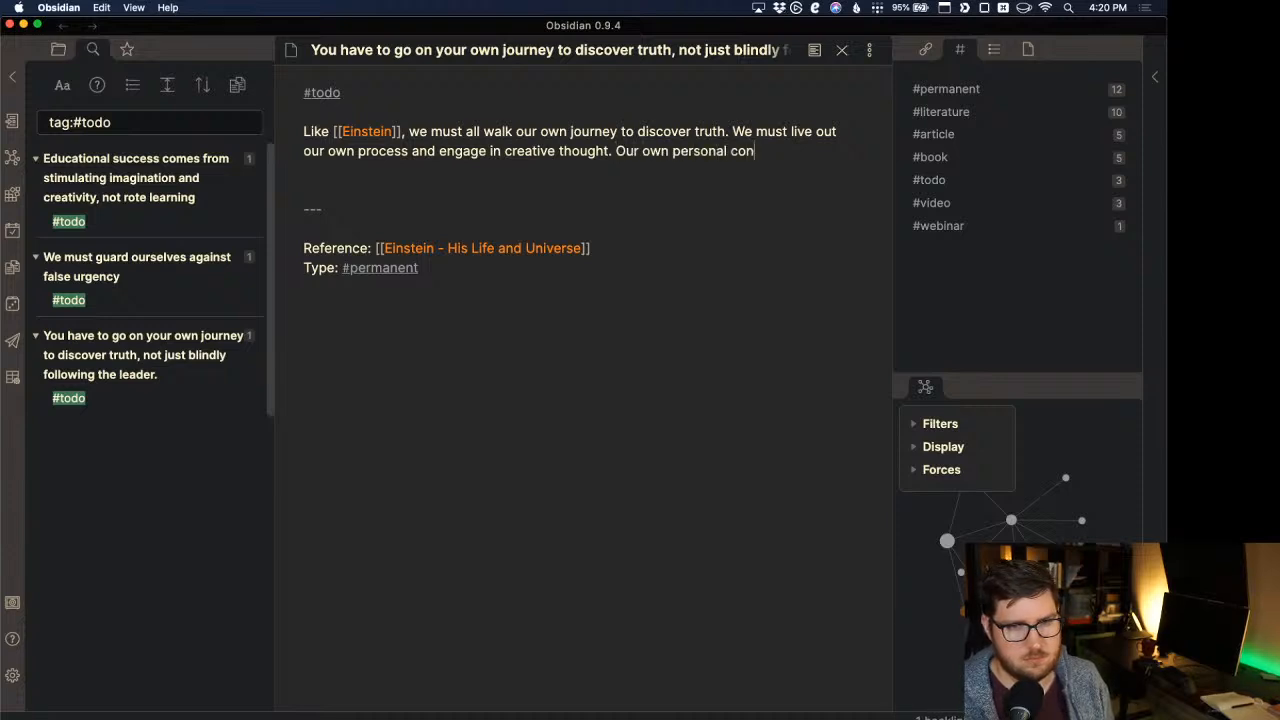
text(text is important)
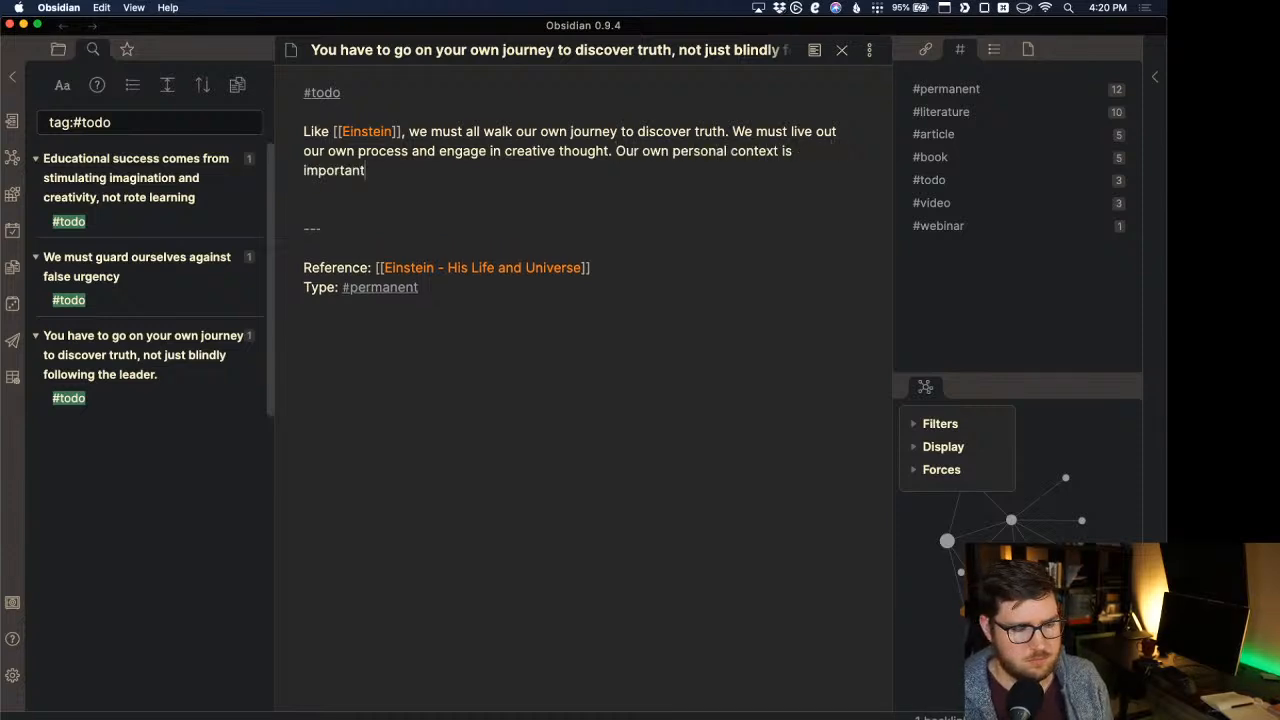
text( to how we are)
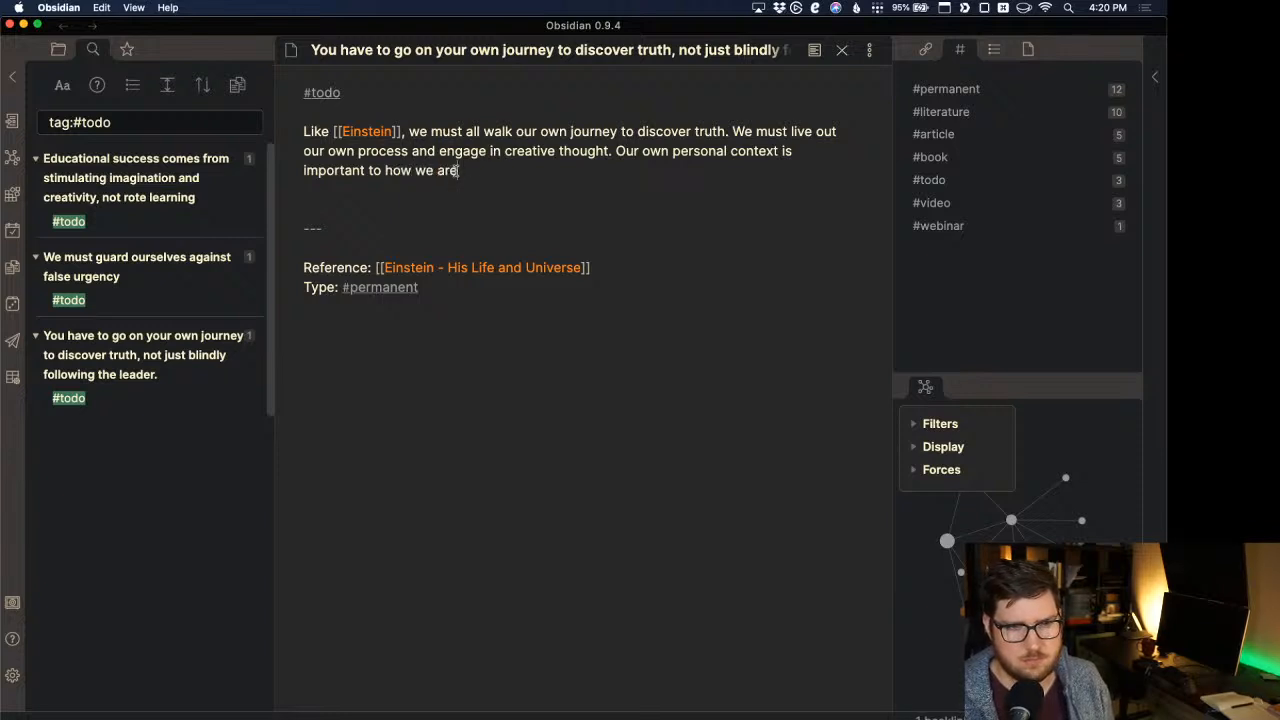
drag(457, 170, 384, 170)
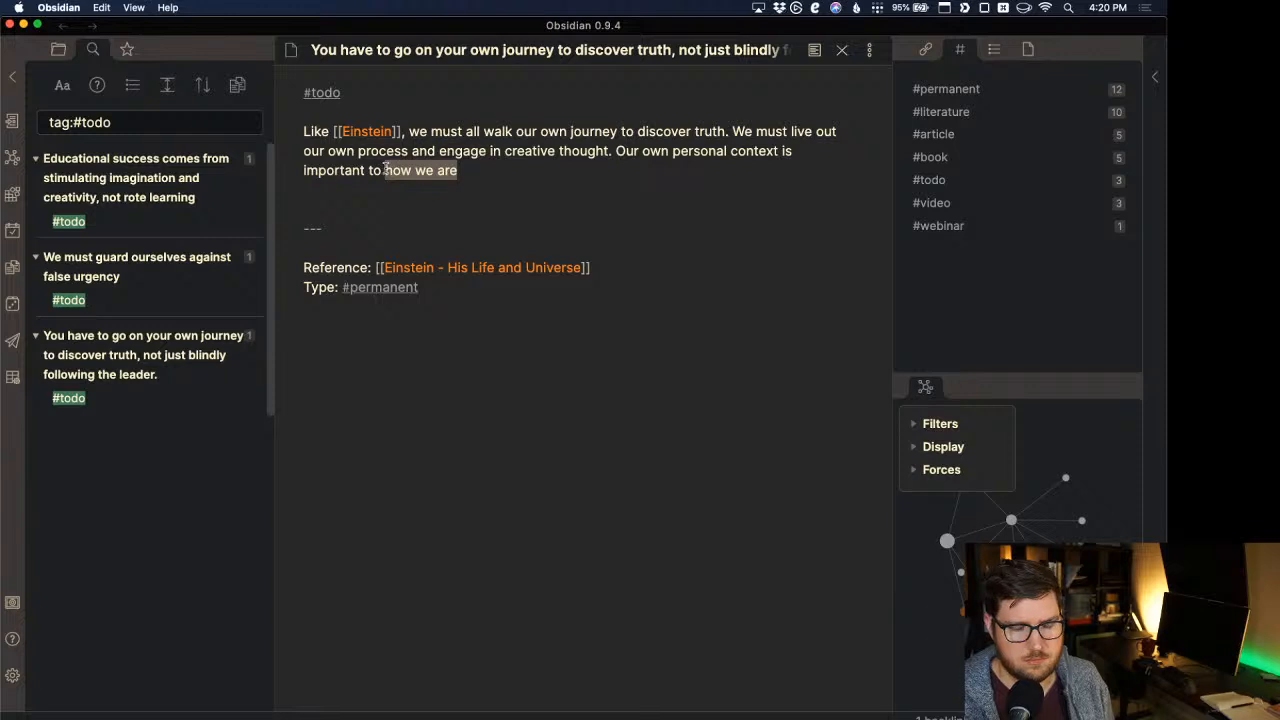
key(BackSpace)
key(BackSpace)
key(BackSpace)
key(BackSpace)
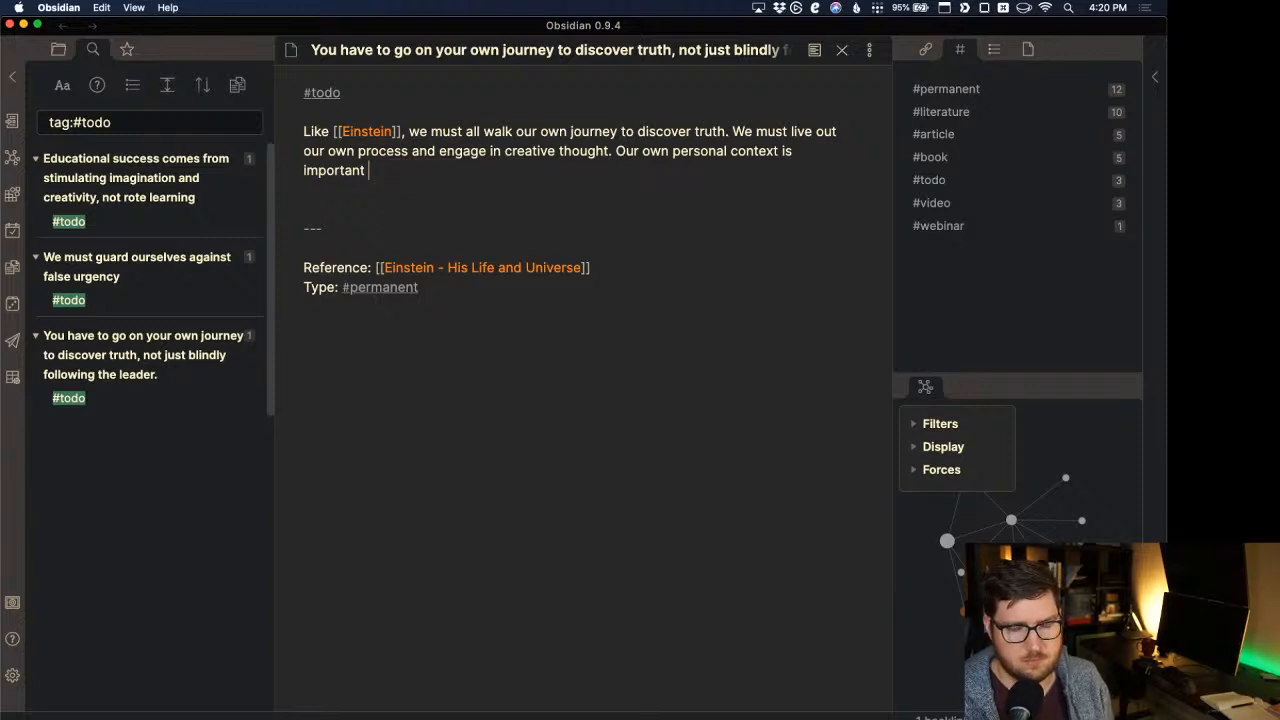
text(t)
text(o contribut)
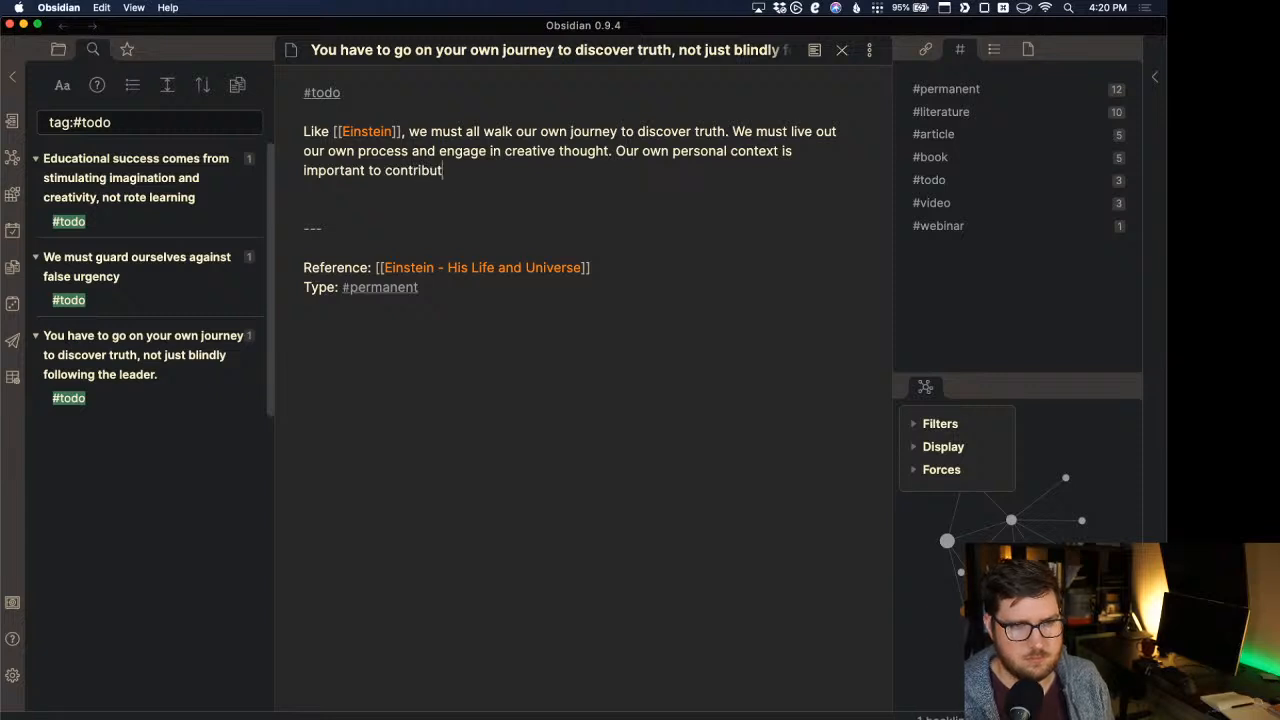
text(e to the world)
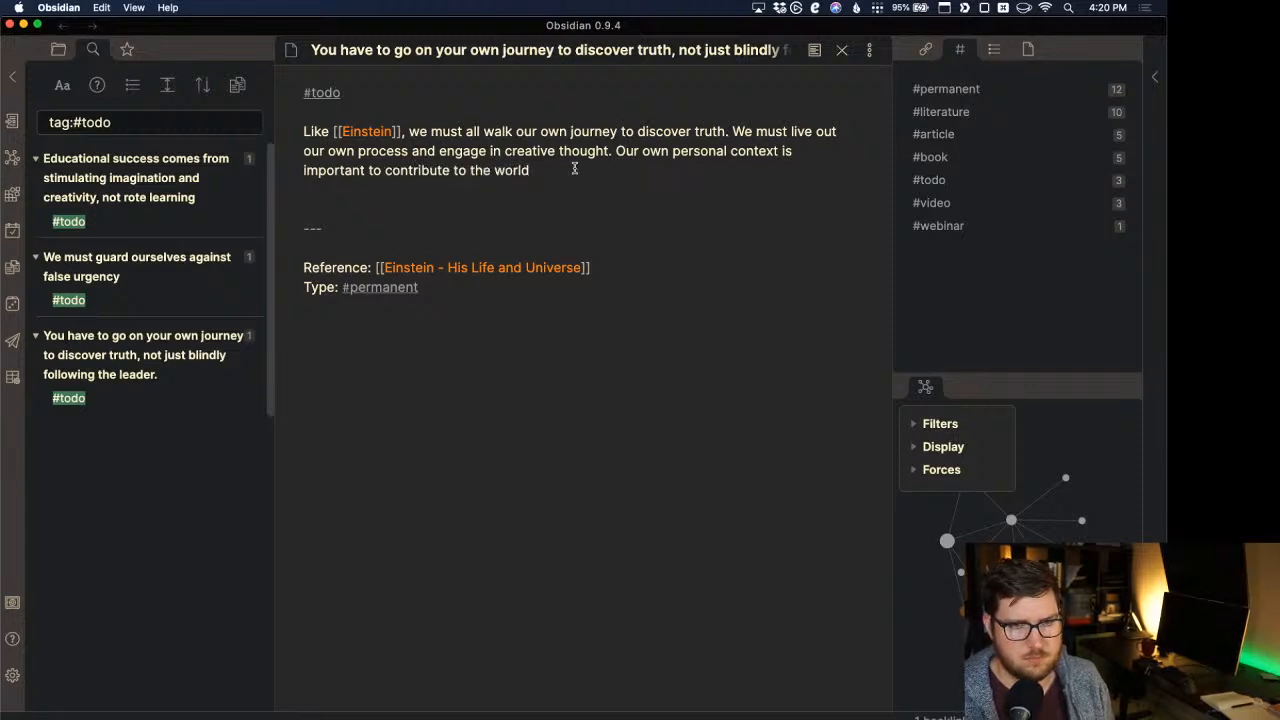
Replace "context" with "insight" in the last sentence and finish the sentence with "around us.".
double_click(737, 151)
text(insight)
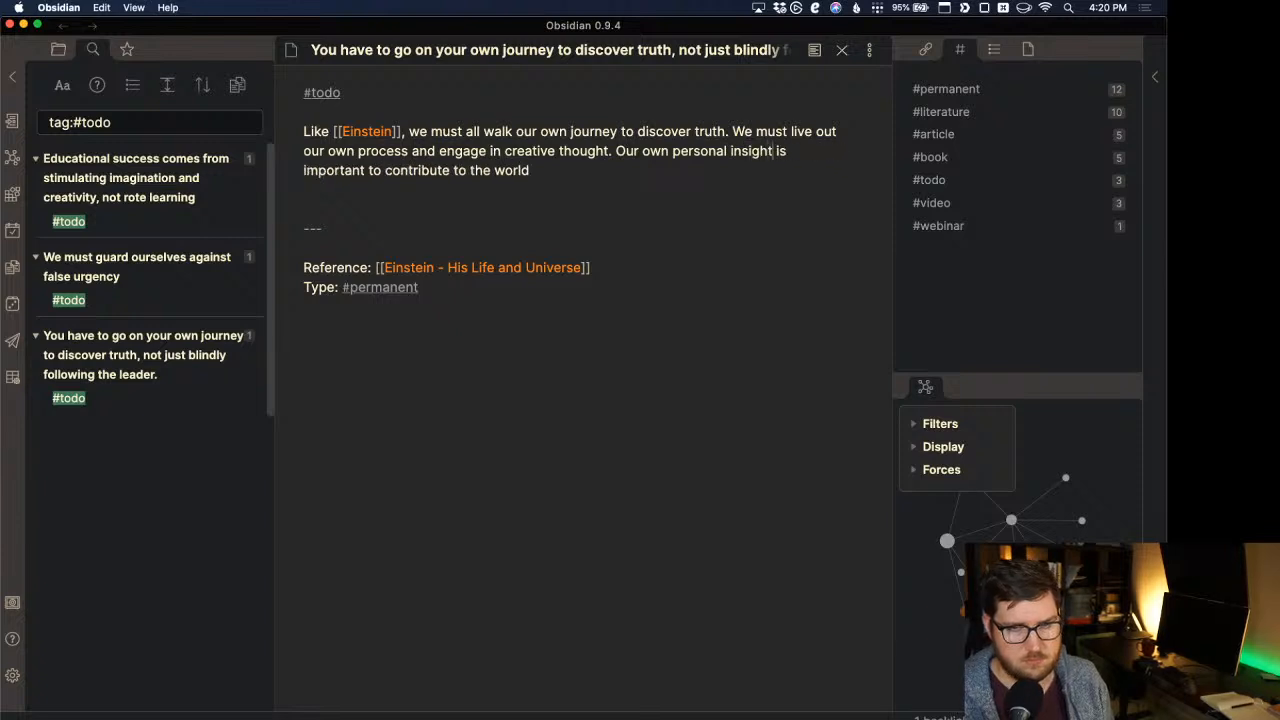
key(Down)
text(around us.)
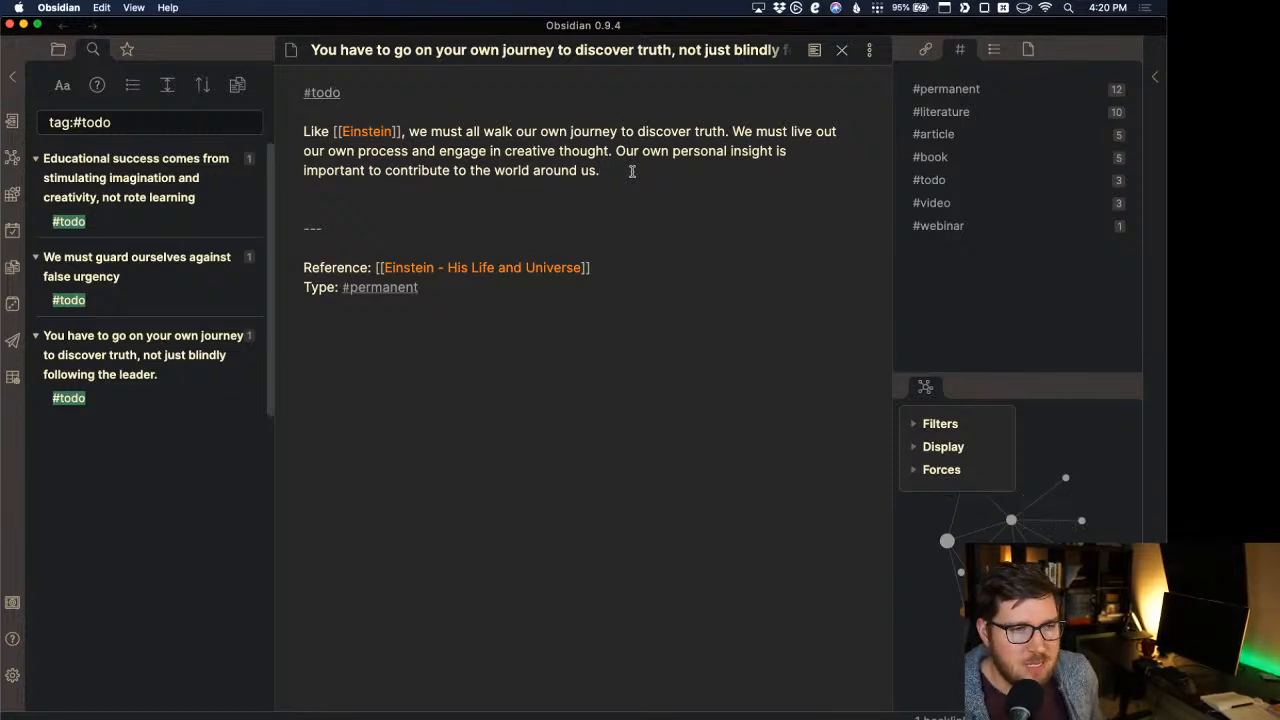
Follow the reference to "Einstein - His Life and Universe", examine its opening paragraph and first linked statement, and return through its journey-to-truth link.
super+click(483, 267)
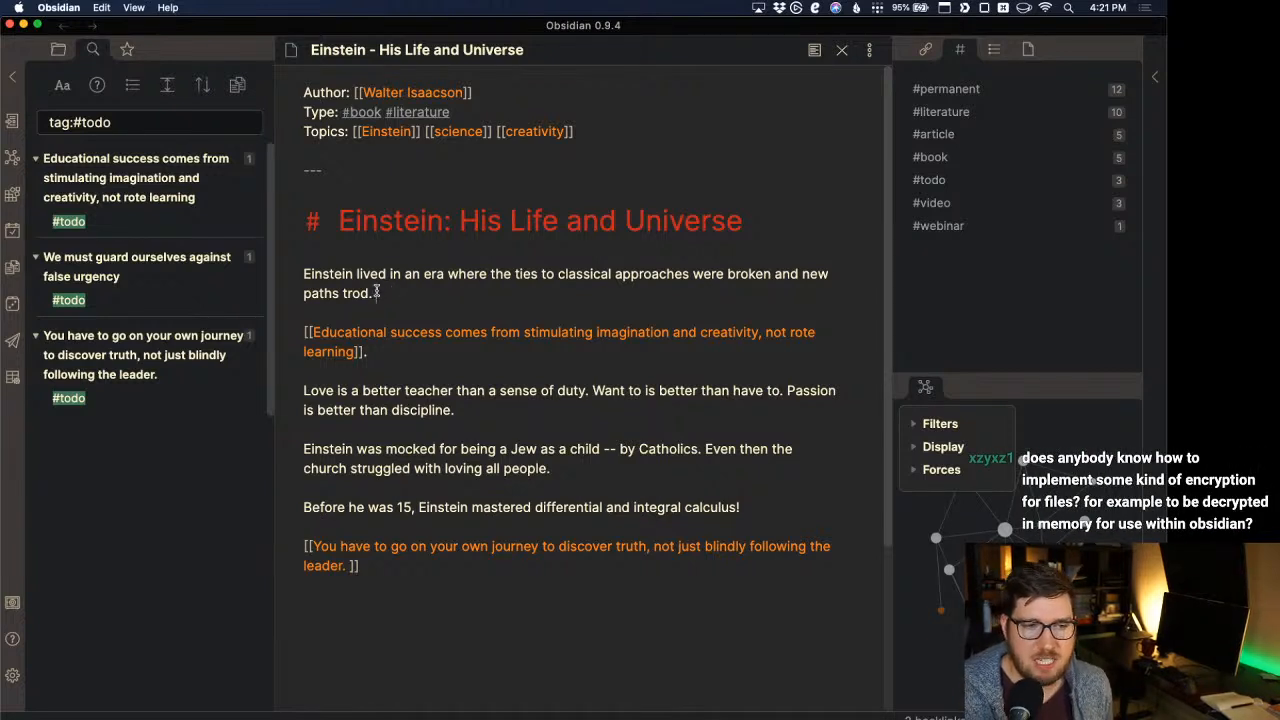
triple_click(391, 290)
click(413, 285)
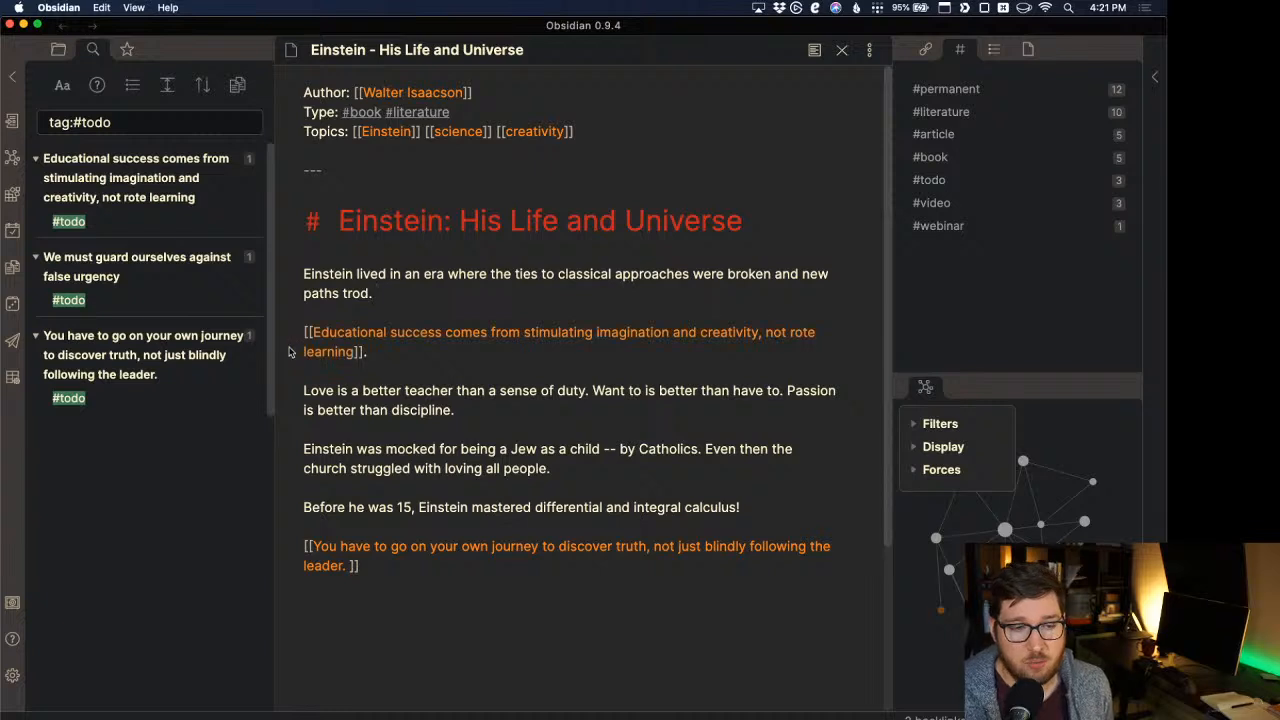
triple_click(425, 352)
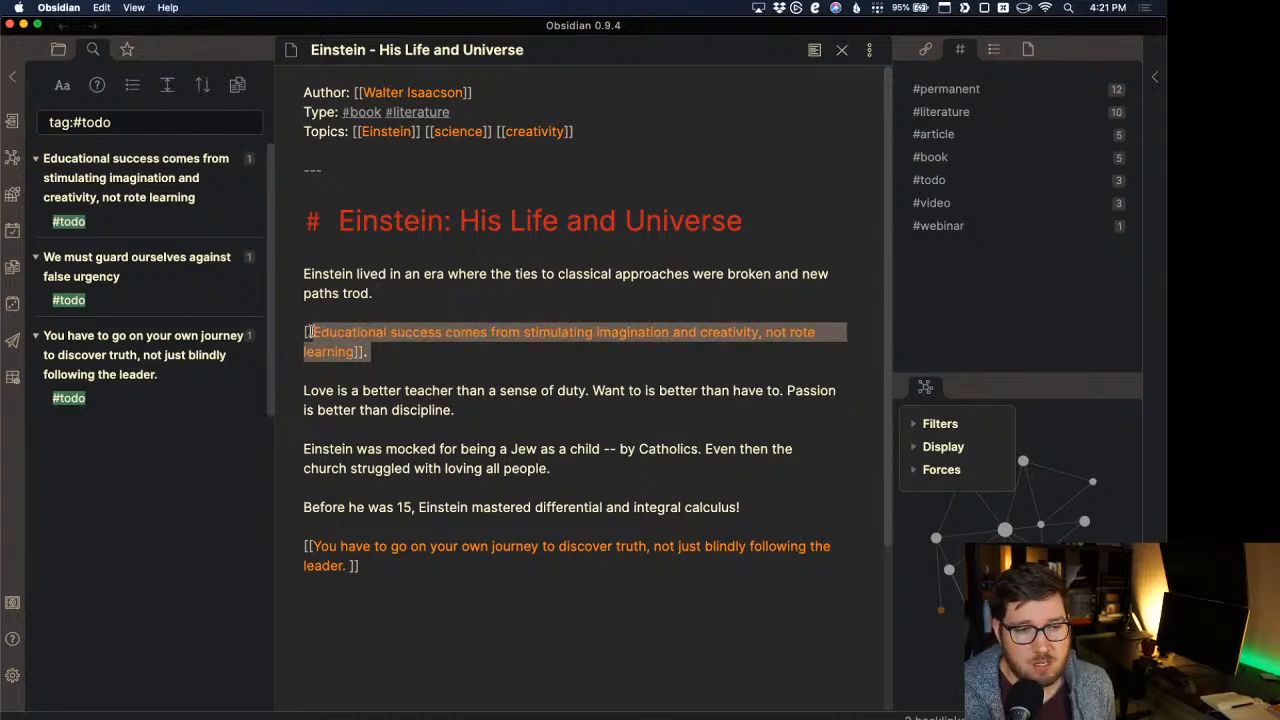
click(404, 299)
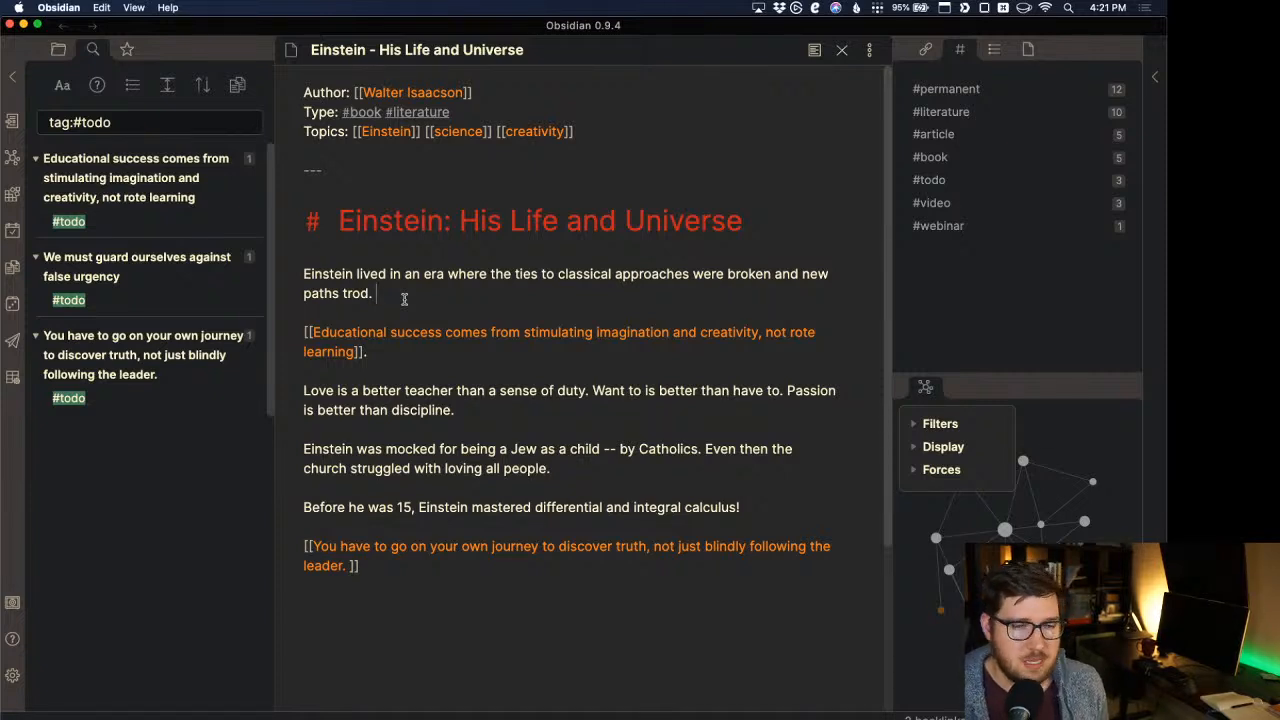
click(384, 350)
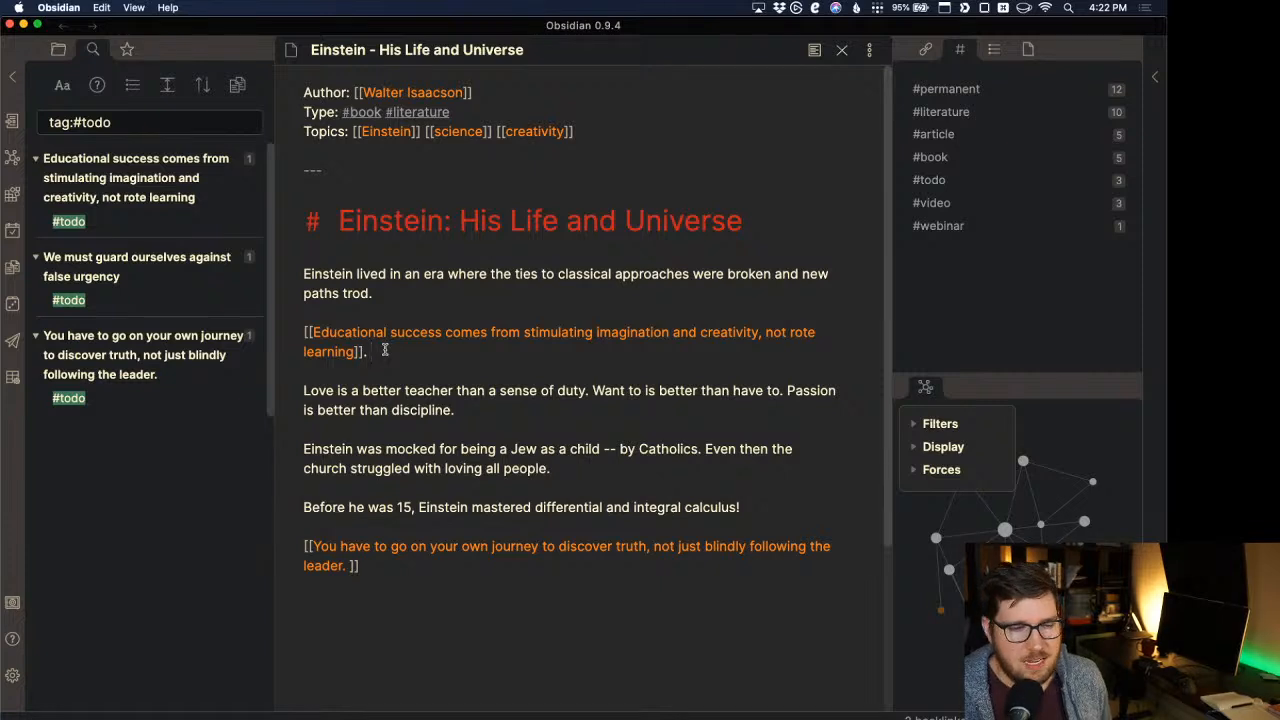
super+click(428, 547)
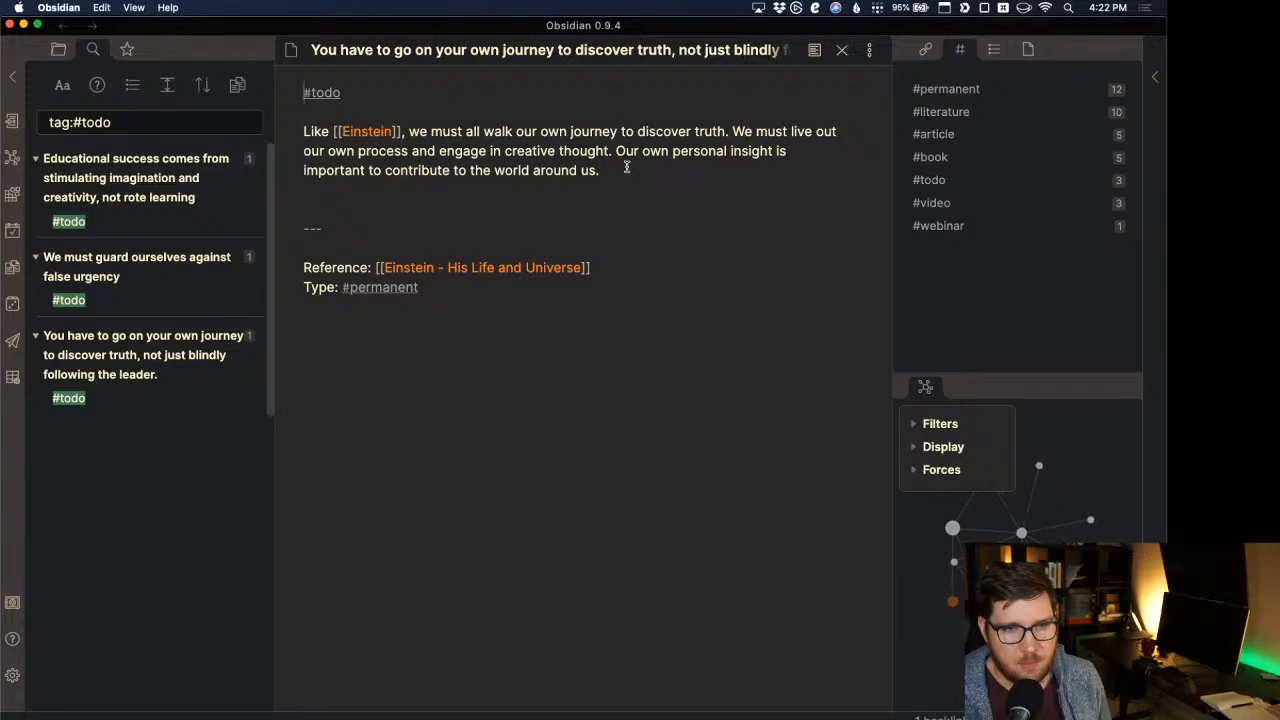
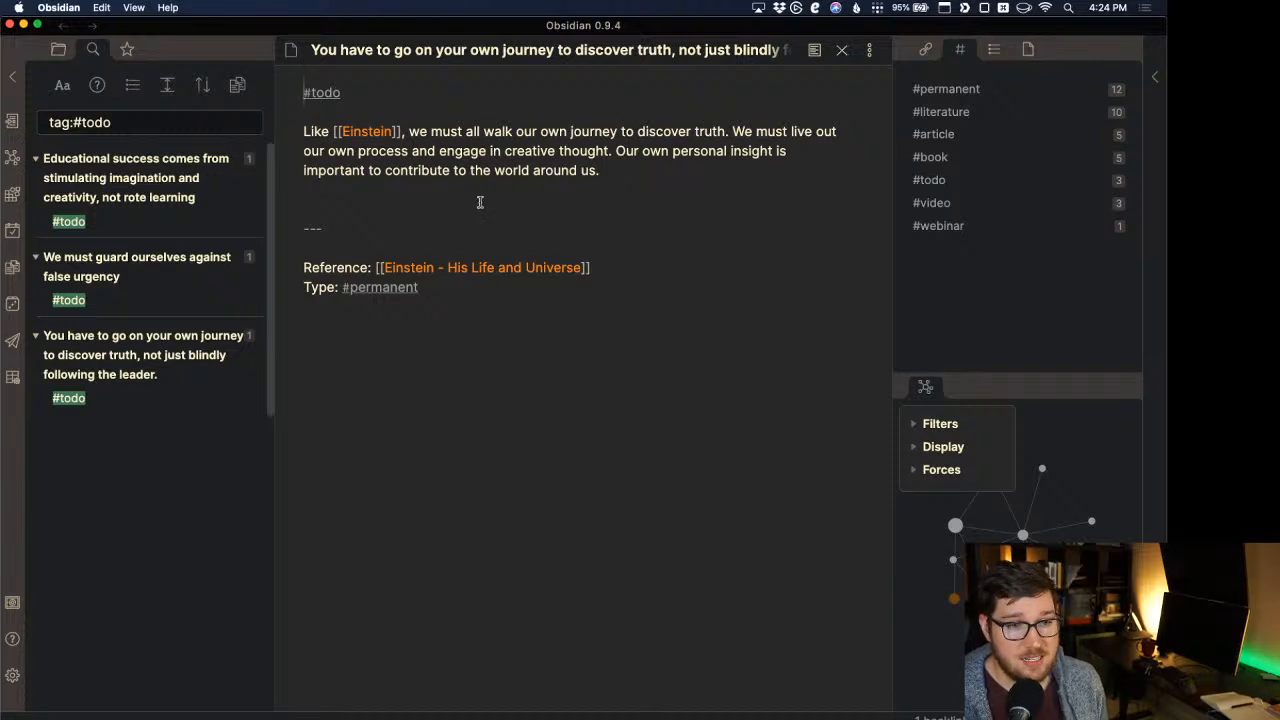
View the educational success note linked from the Einstein book note, and return through the book note to the journey-to-truth note.
key(alt+super+Left)
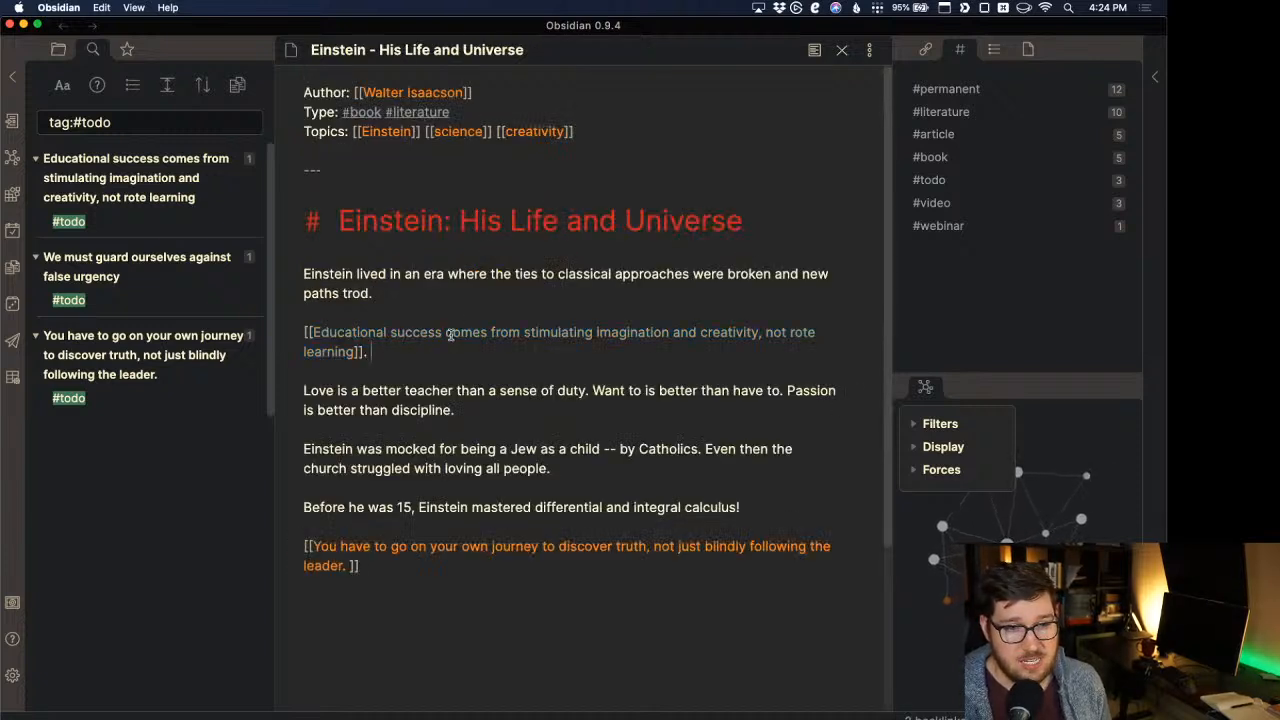
super+click(427, 332)
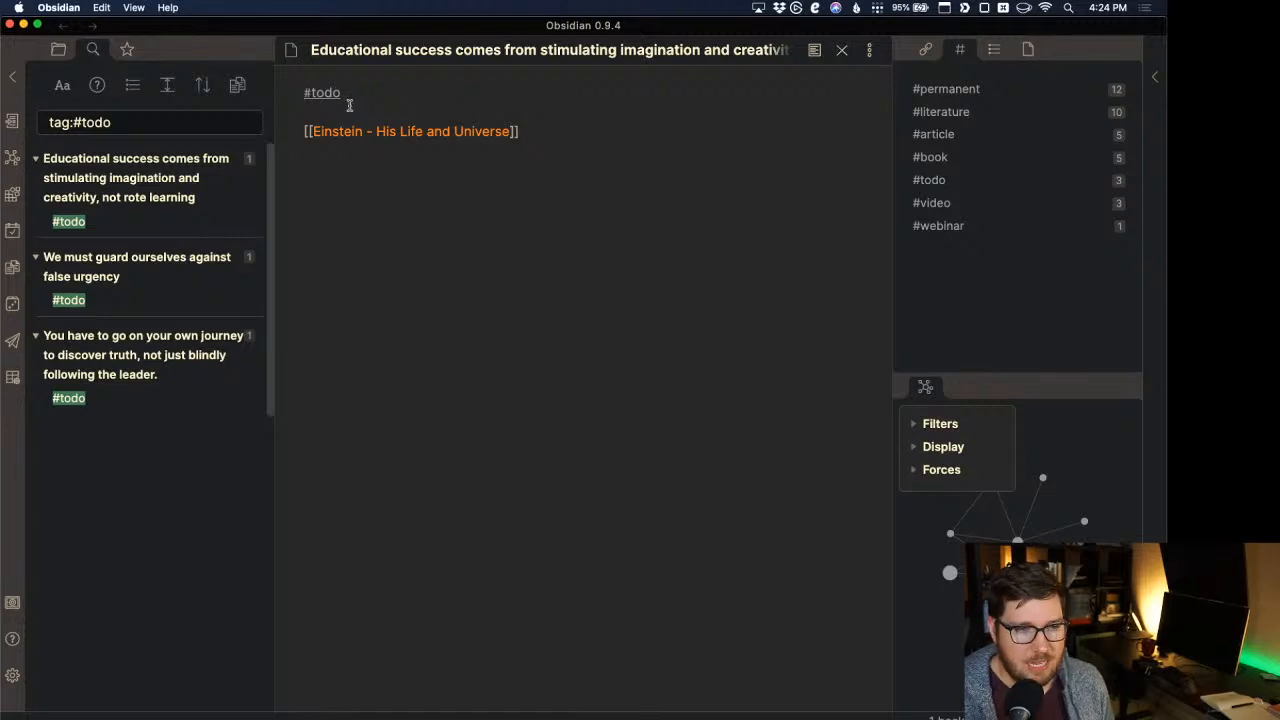
click(390, 131)
click(440, 547)
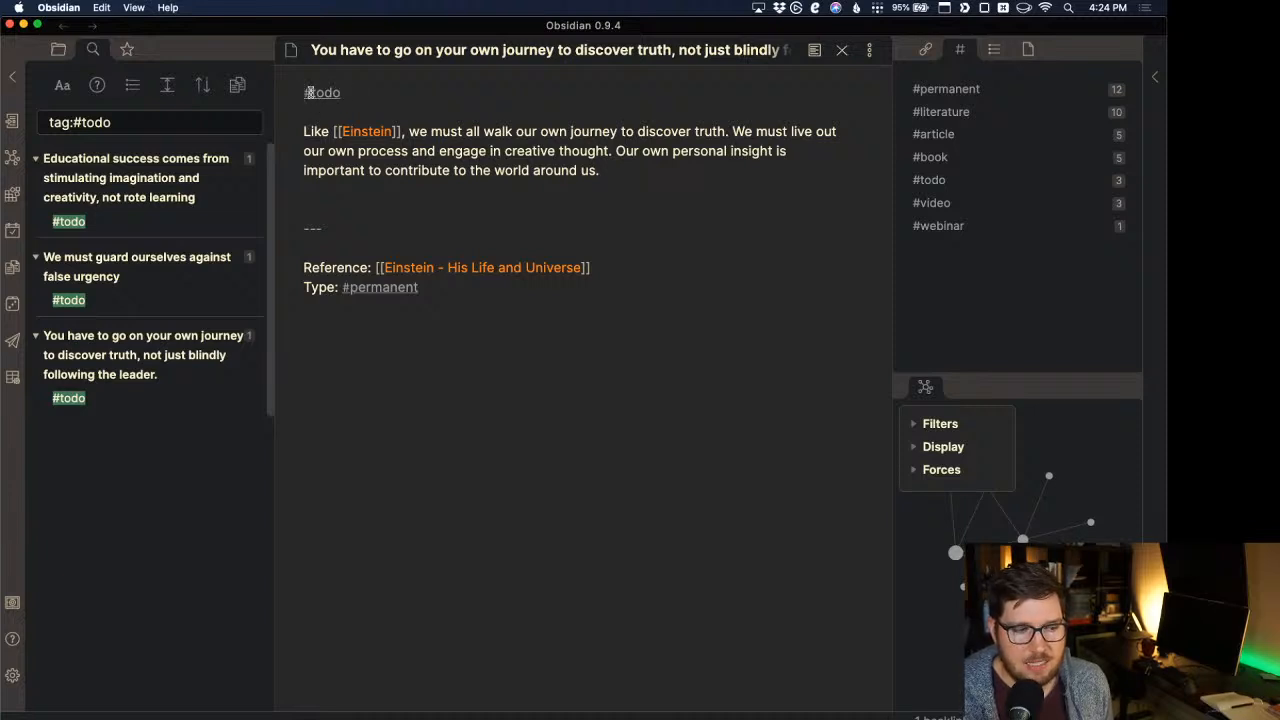
drag(364, 96, 299, 89)
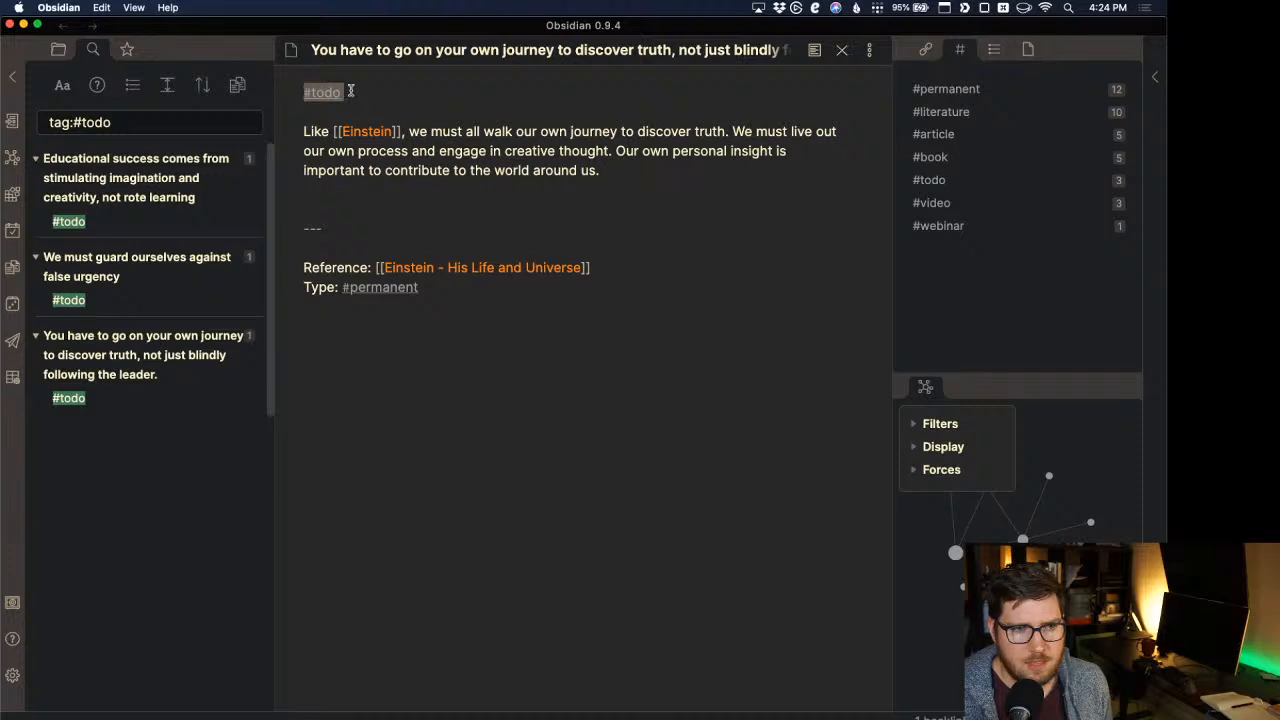
click(352, 92)
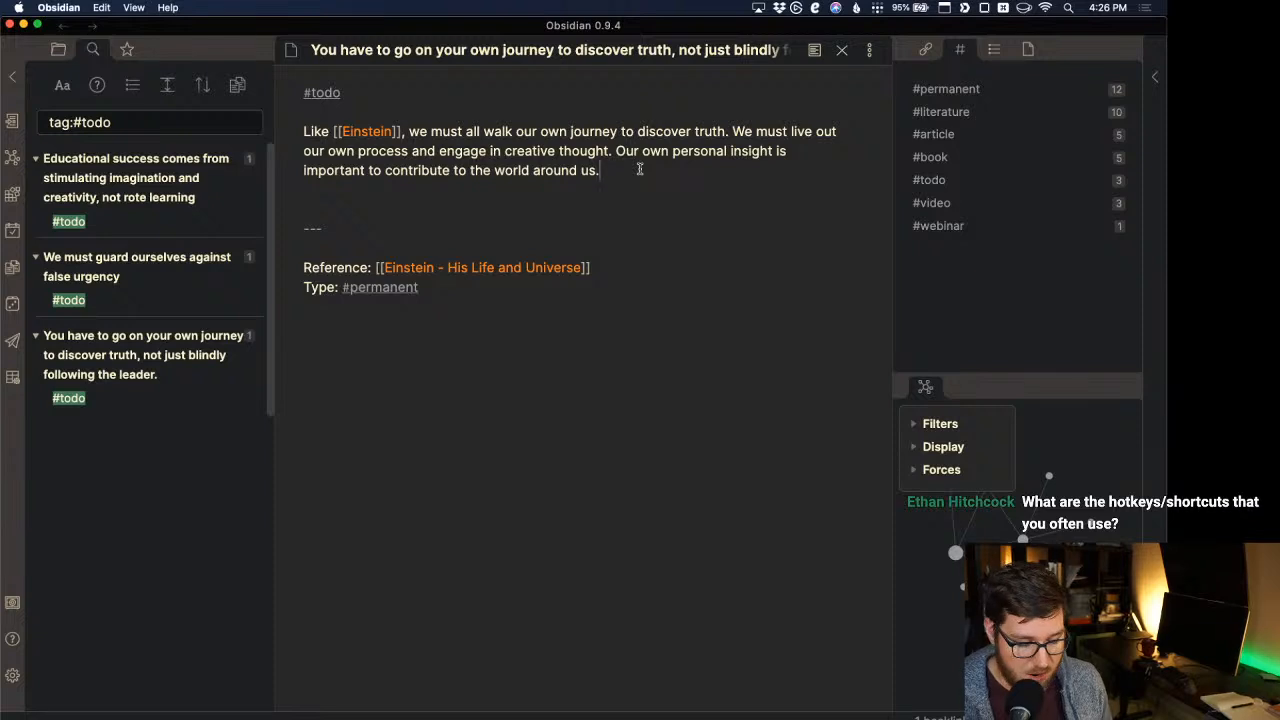
Search the available commands for "temp" and for "works" to view the template and workspace commands.
key(cmd+p)
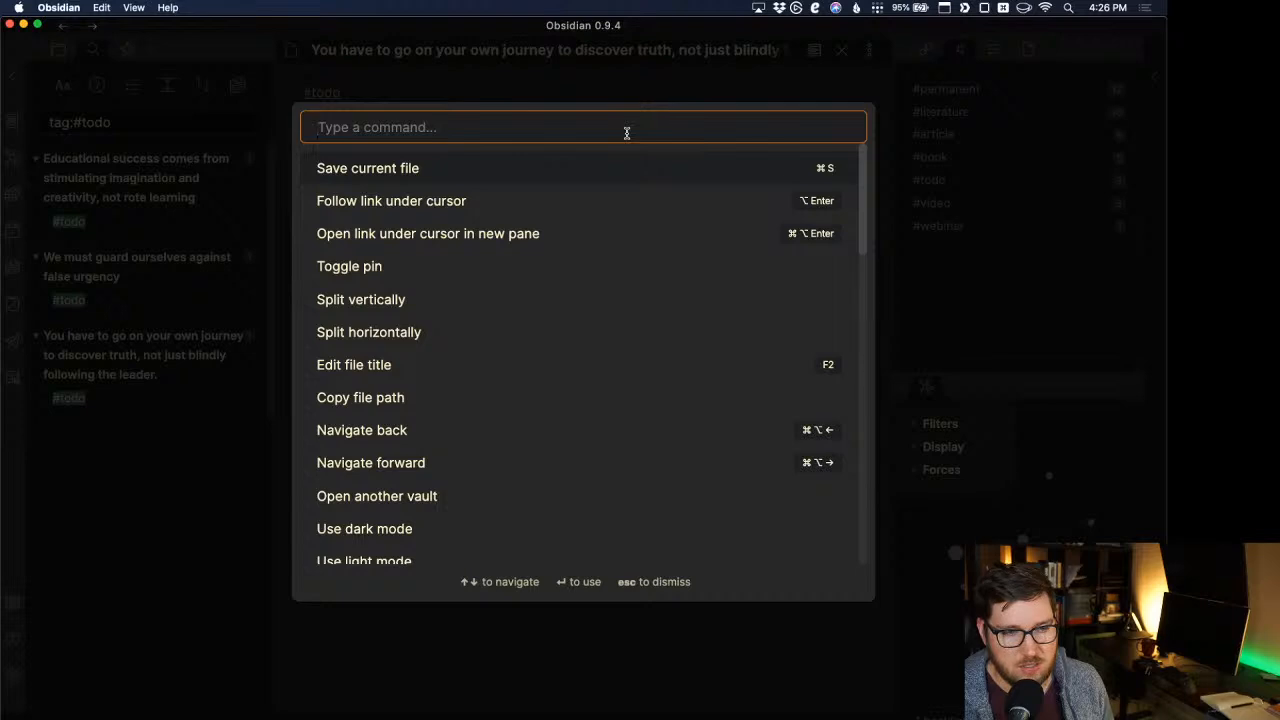
text(temp)
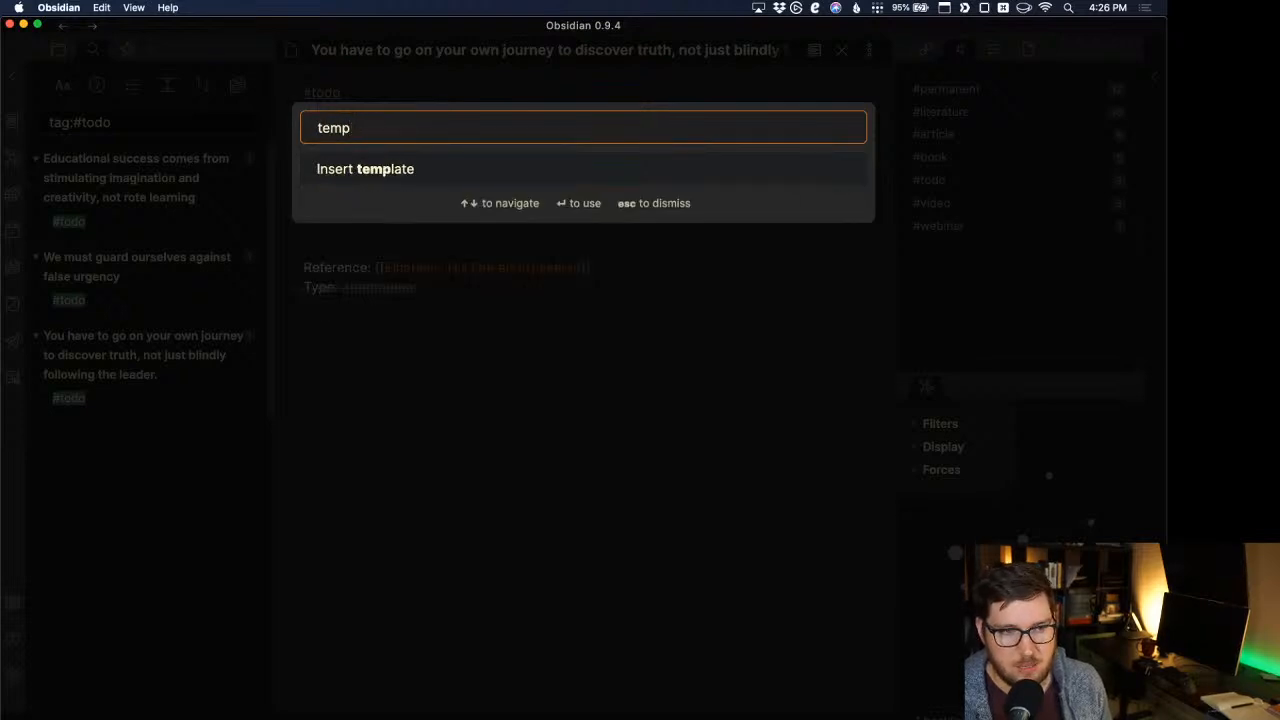
key(BackSpace)
key(BackSpace)
key(BackSpace)
key(BackSpace)
text(works)
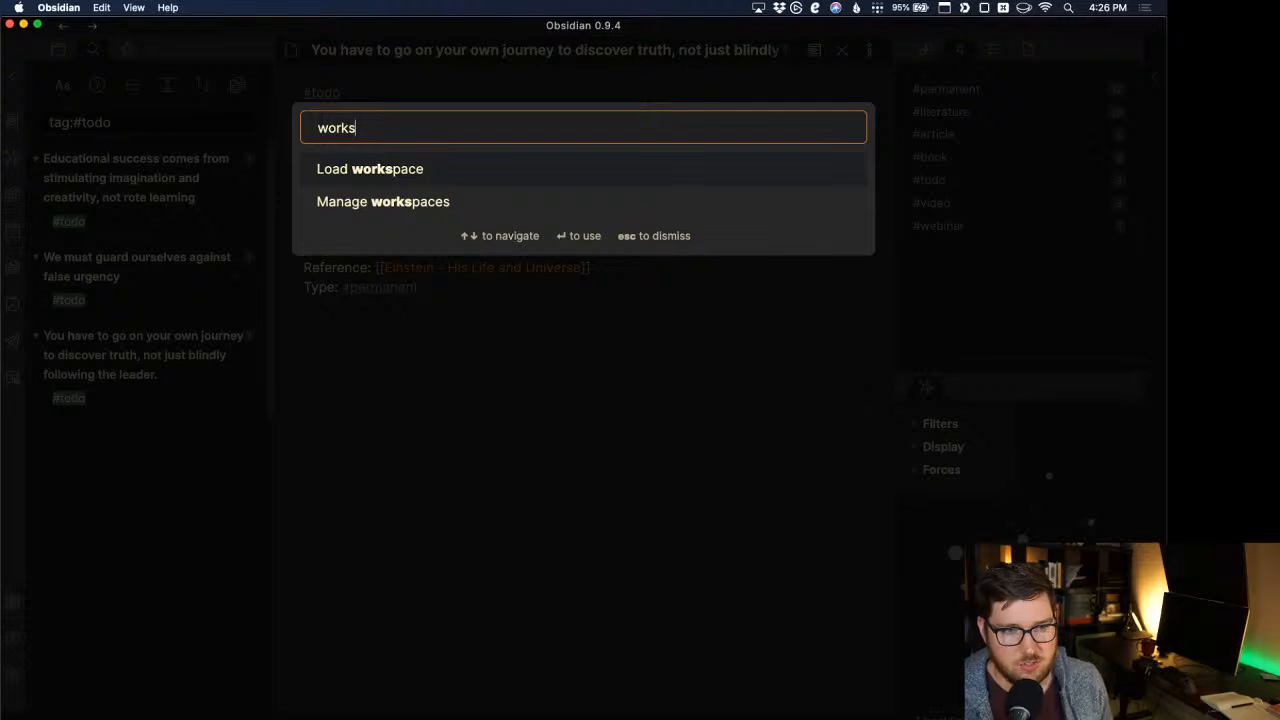
Clear the command search and examine the full command list with its assigned hotkeys, then return to the note.
key(BackSpace)
key(BackSpace)
key(BackSpace)
key(BackSpace)
key(BackSpace)
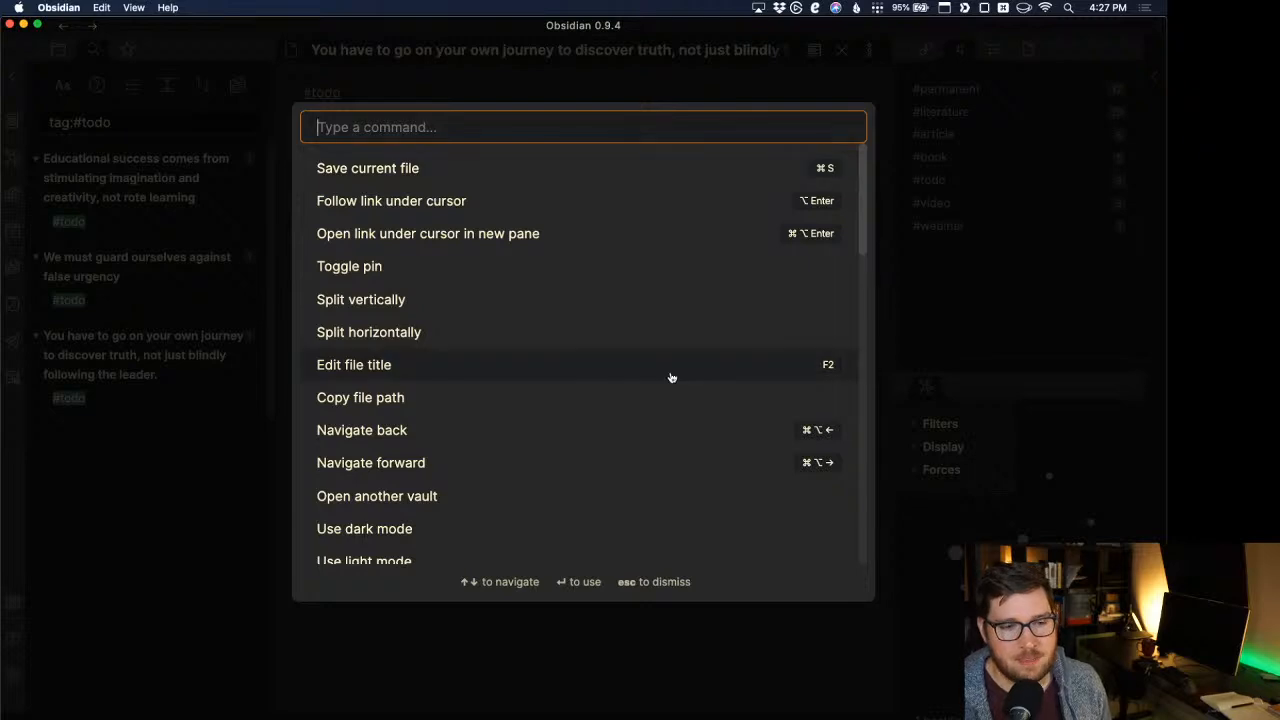
scroll(672, 377, down, 5)
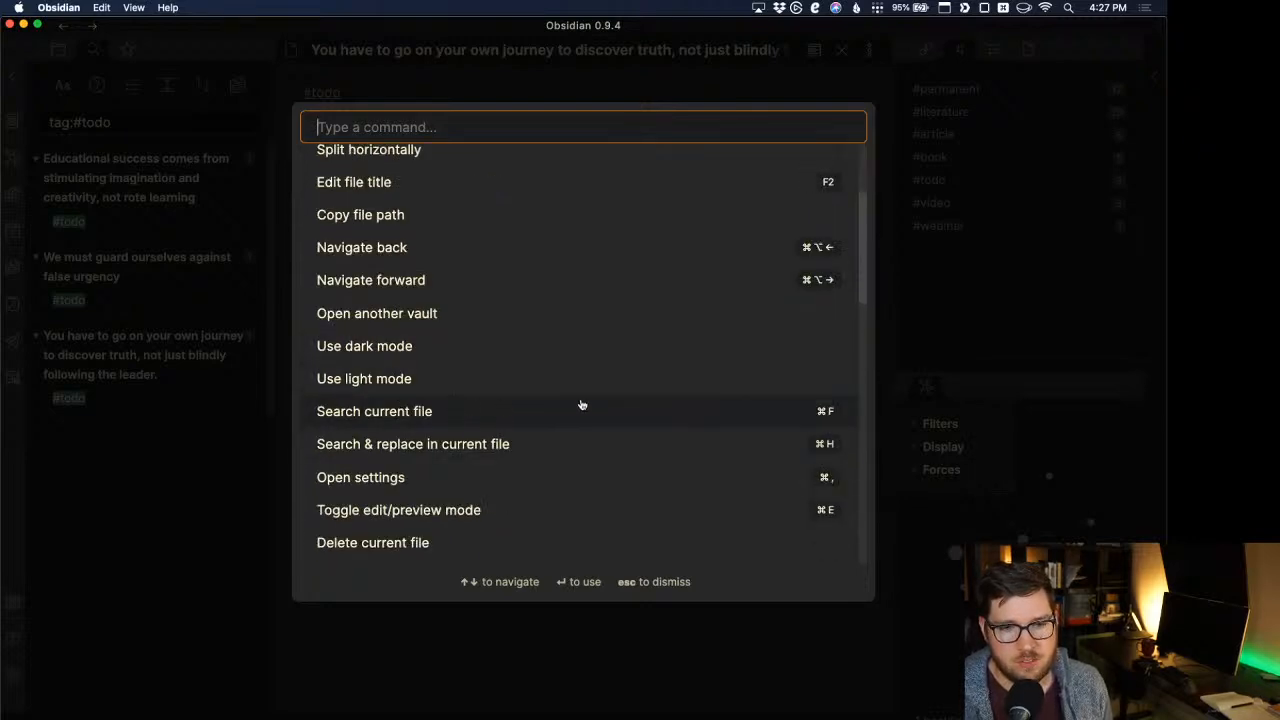
scroll(643, 423, down, 5)
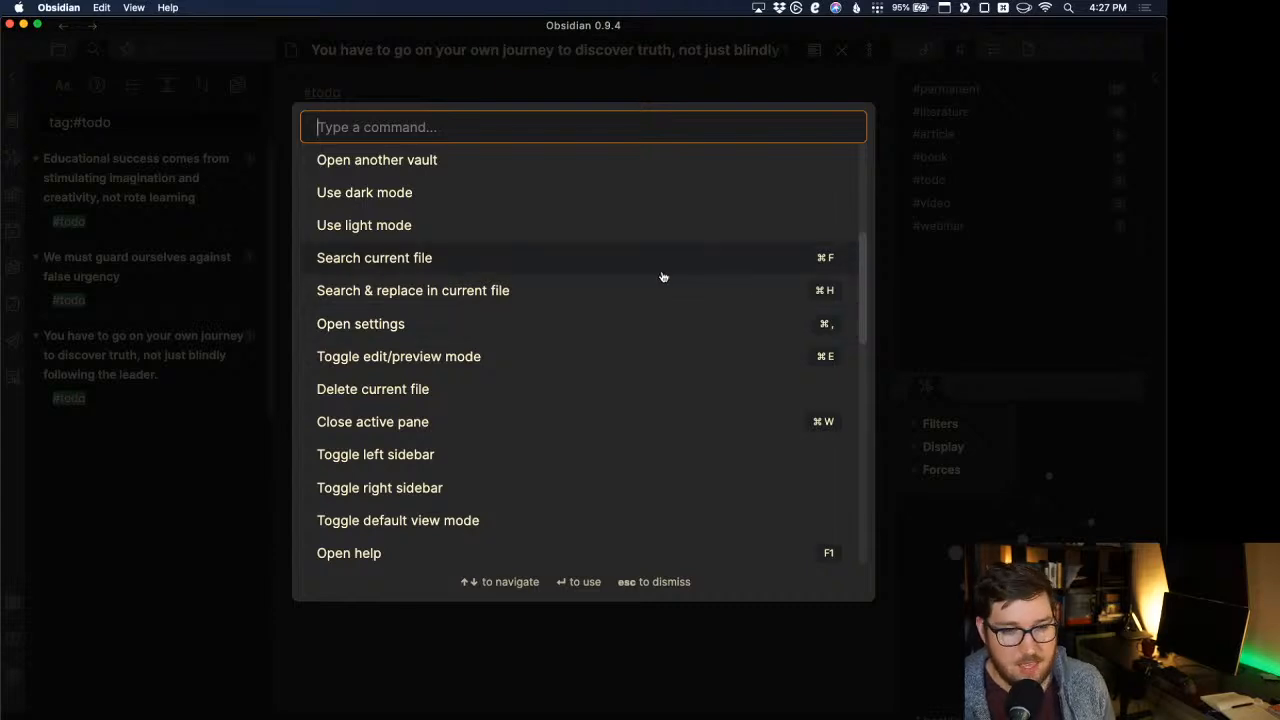
key(Escape)
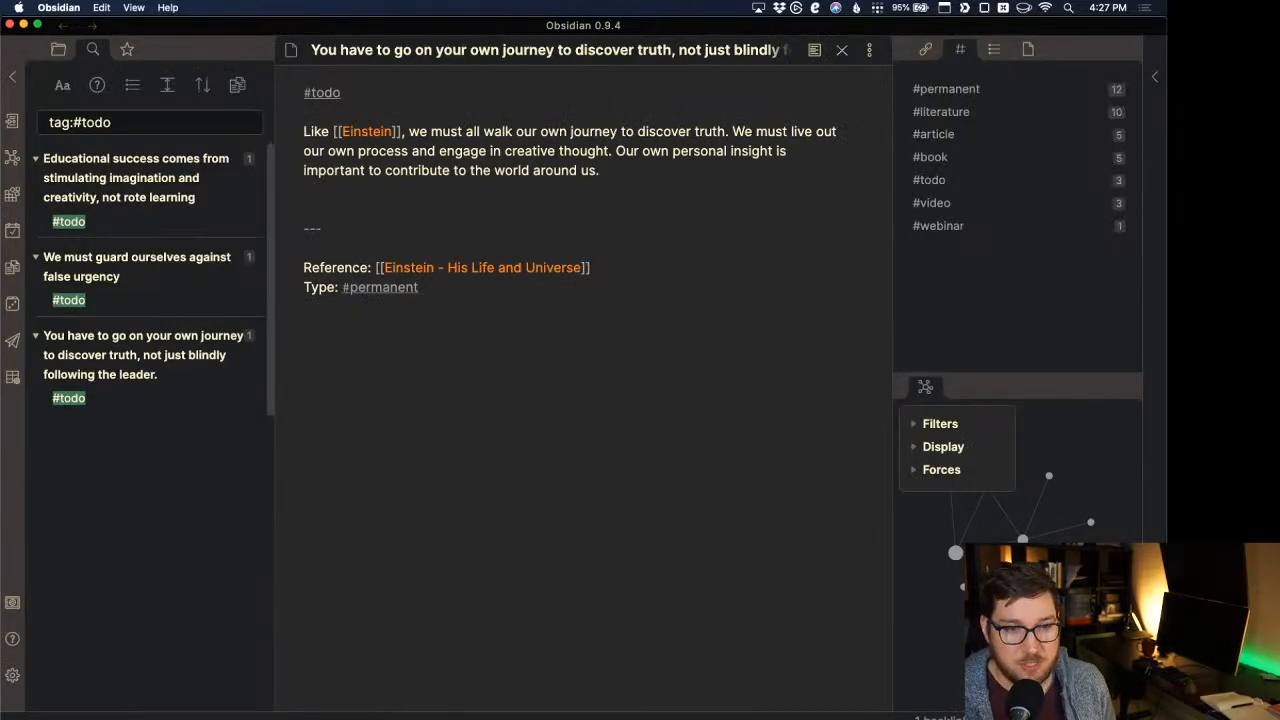
key(super+p)
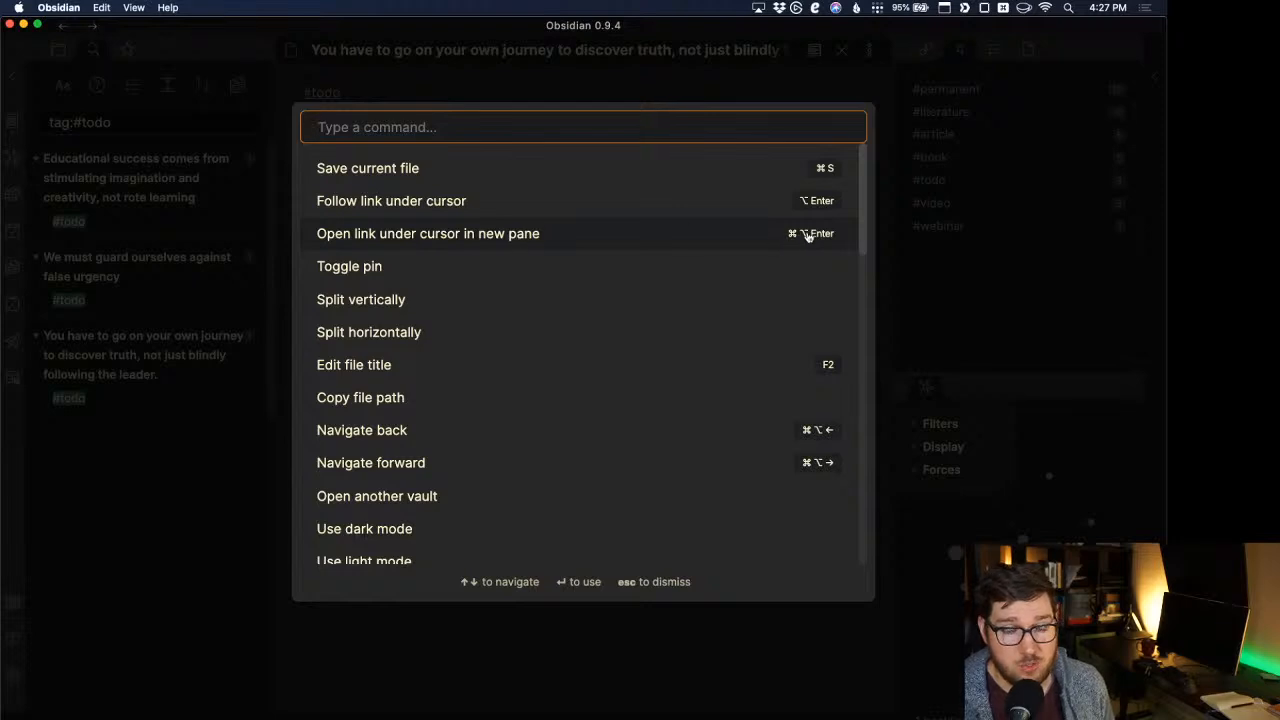
scroll(683, 423, down, 5)
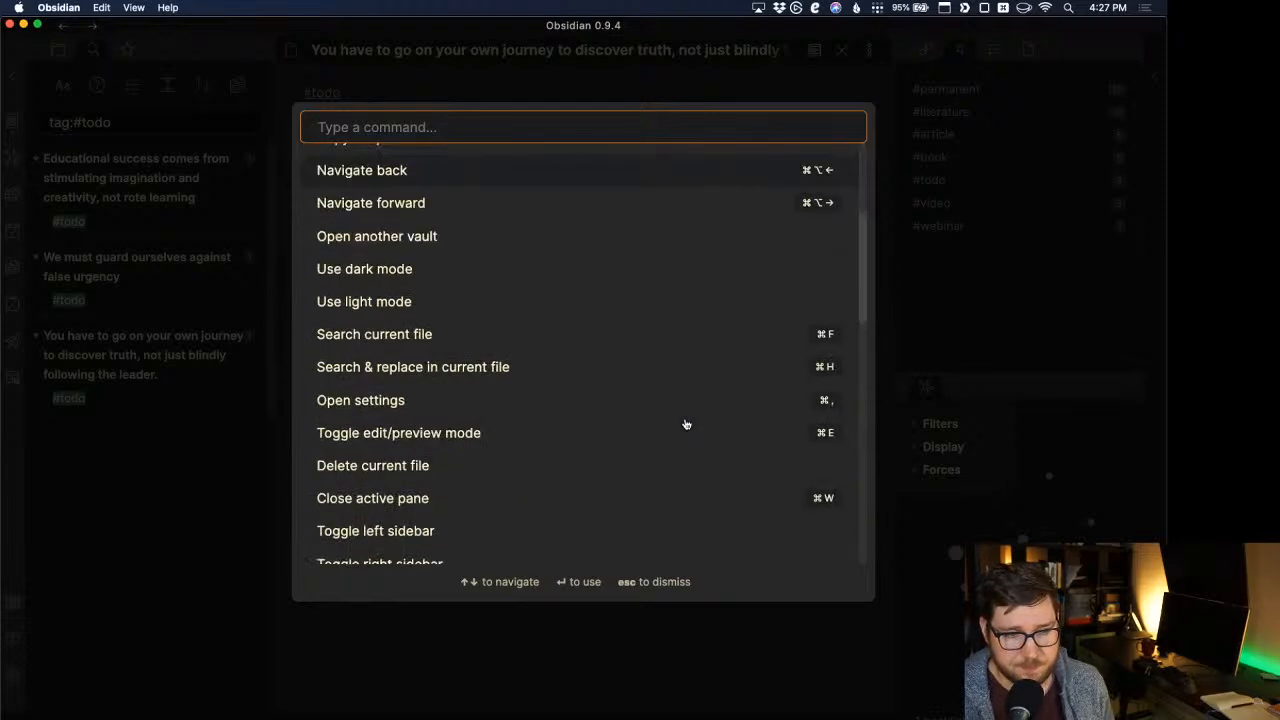
scroll(580, 351, down, 2)
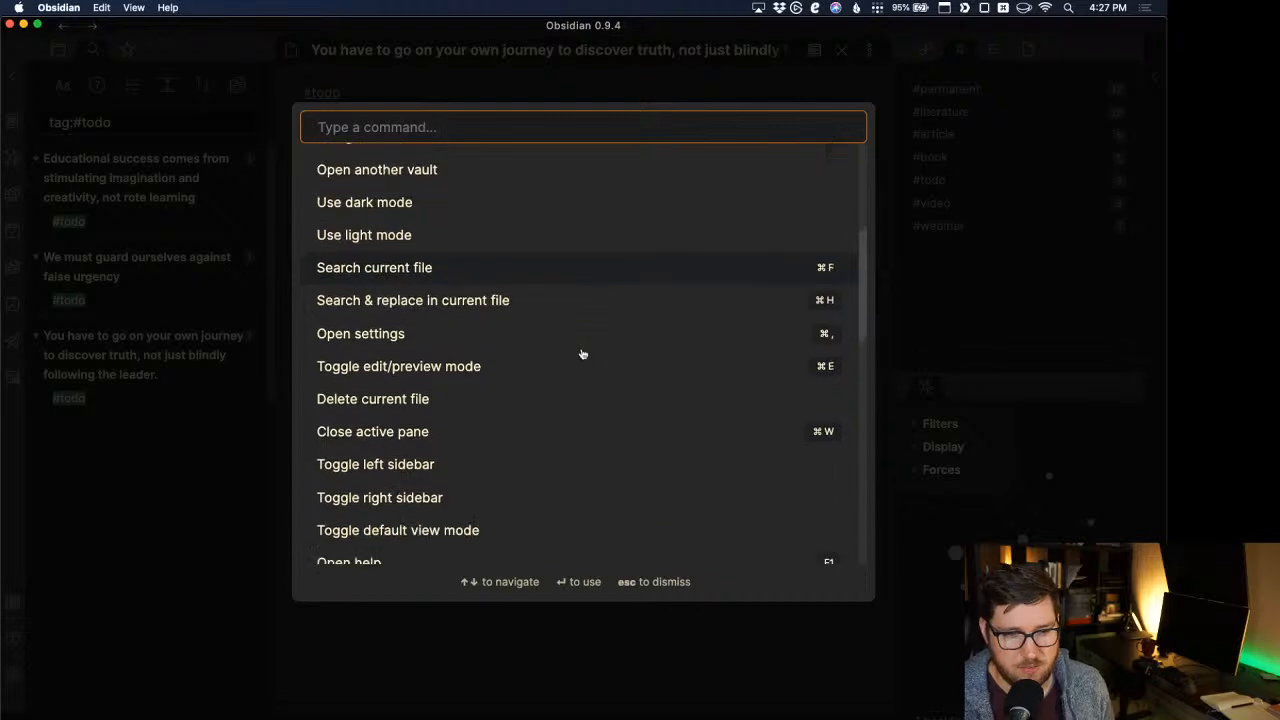
key(Escape)
click(536, 207)
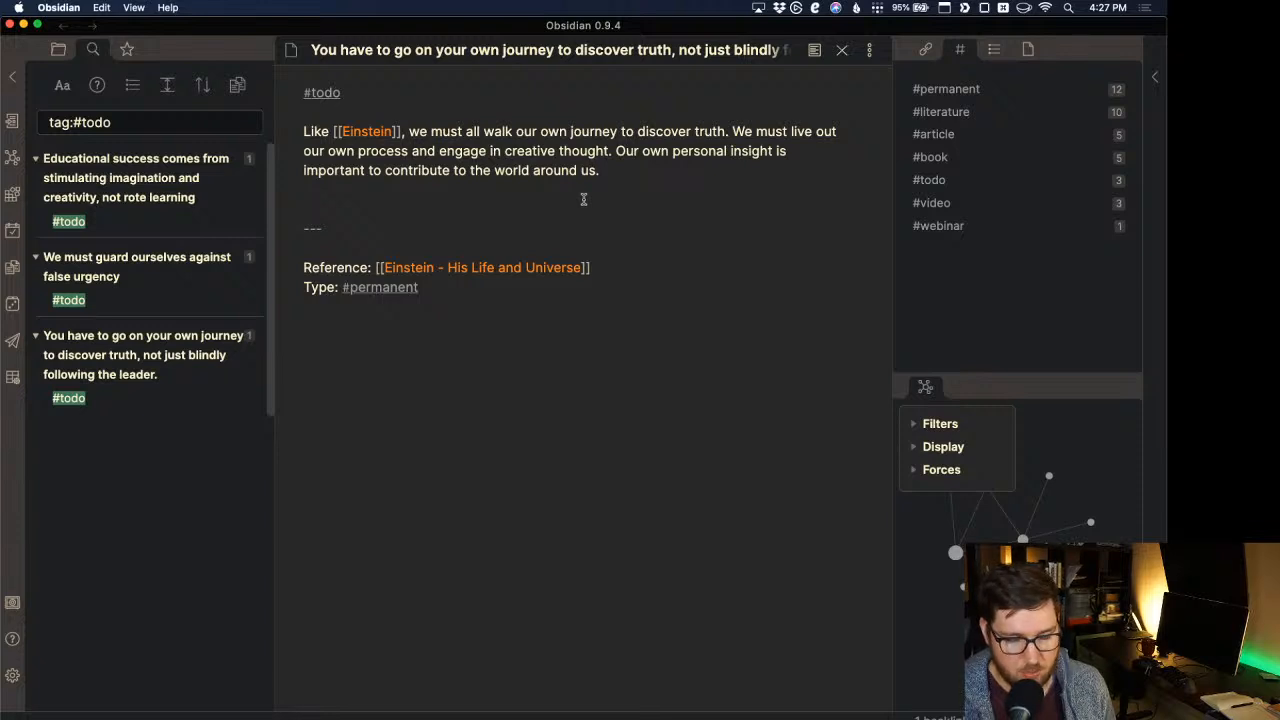
View the quick switcher's list of notes and return to the journey-to-truth note without switching.
key(super+o)
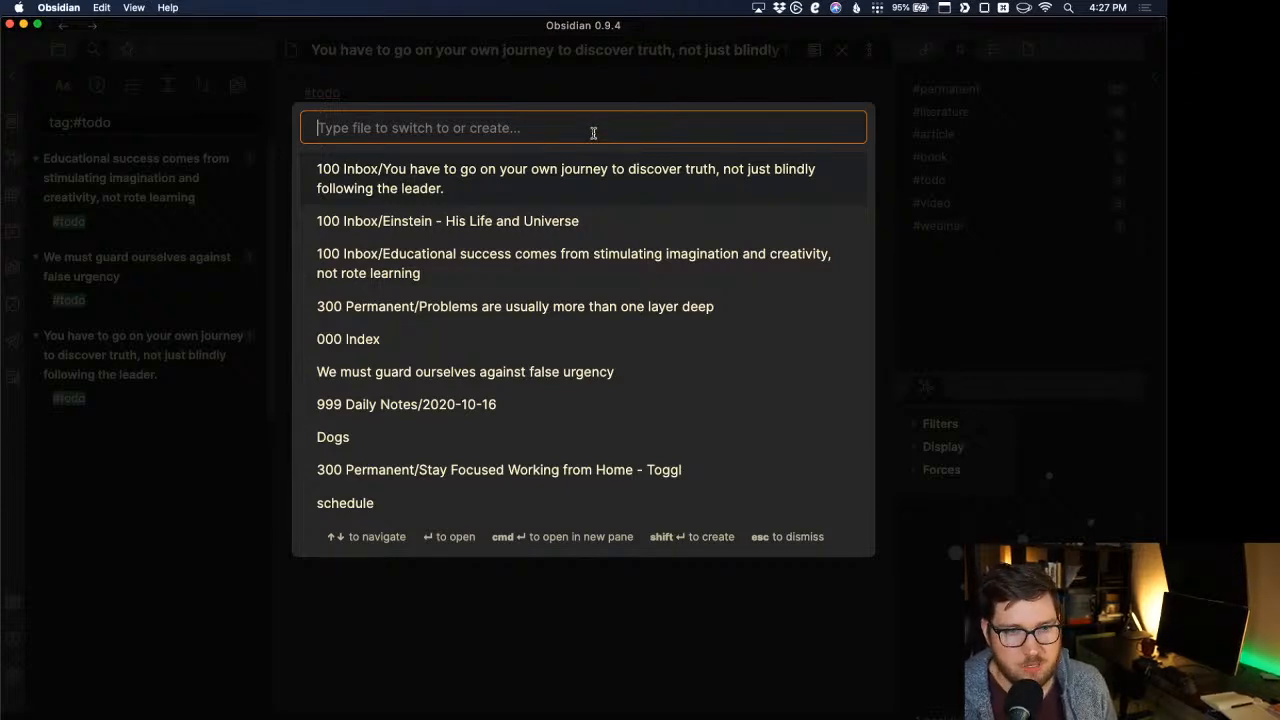
key(Escape)
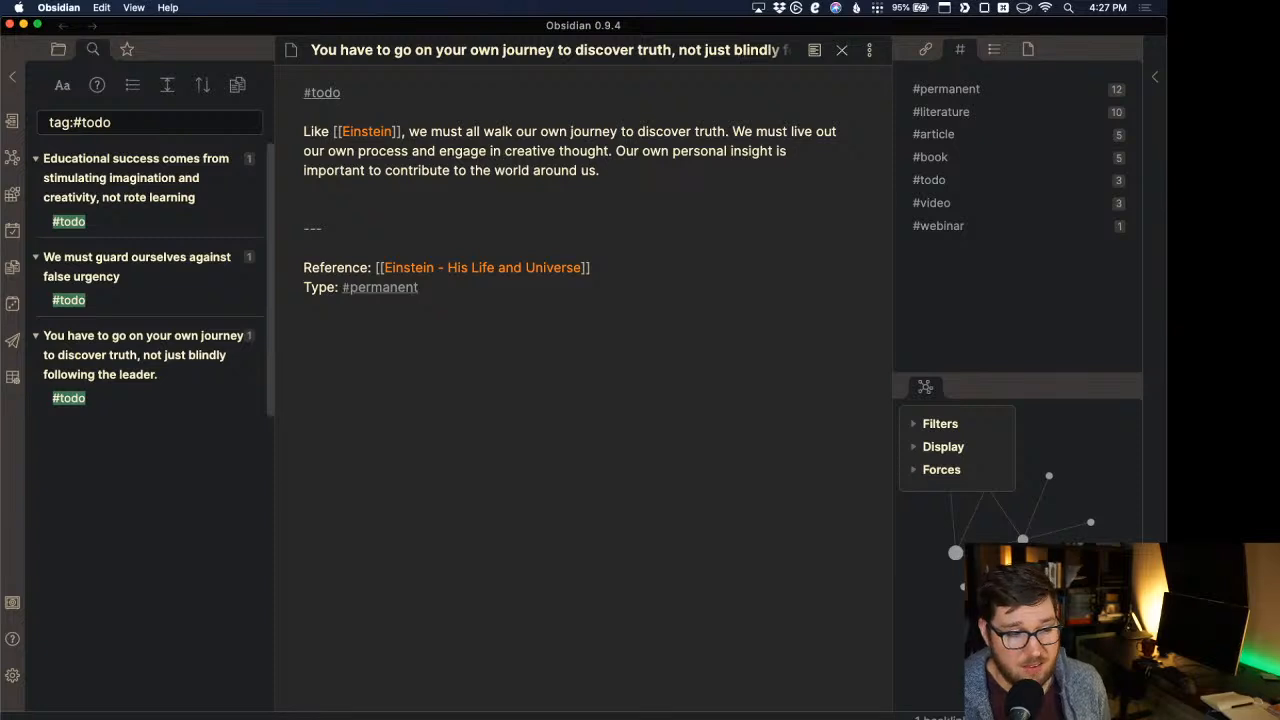
click(598, 174)
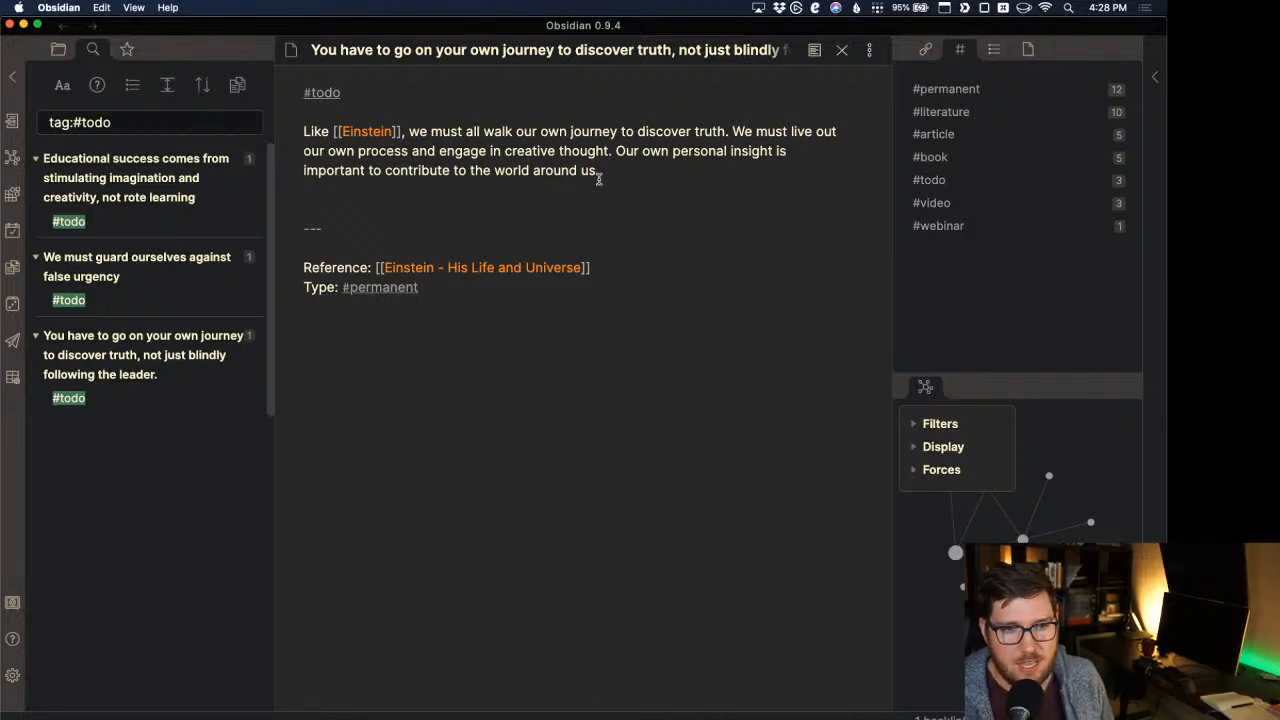
Load the saved "Standard Notes" workspace.
click(602, 173)
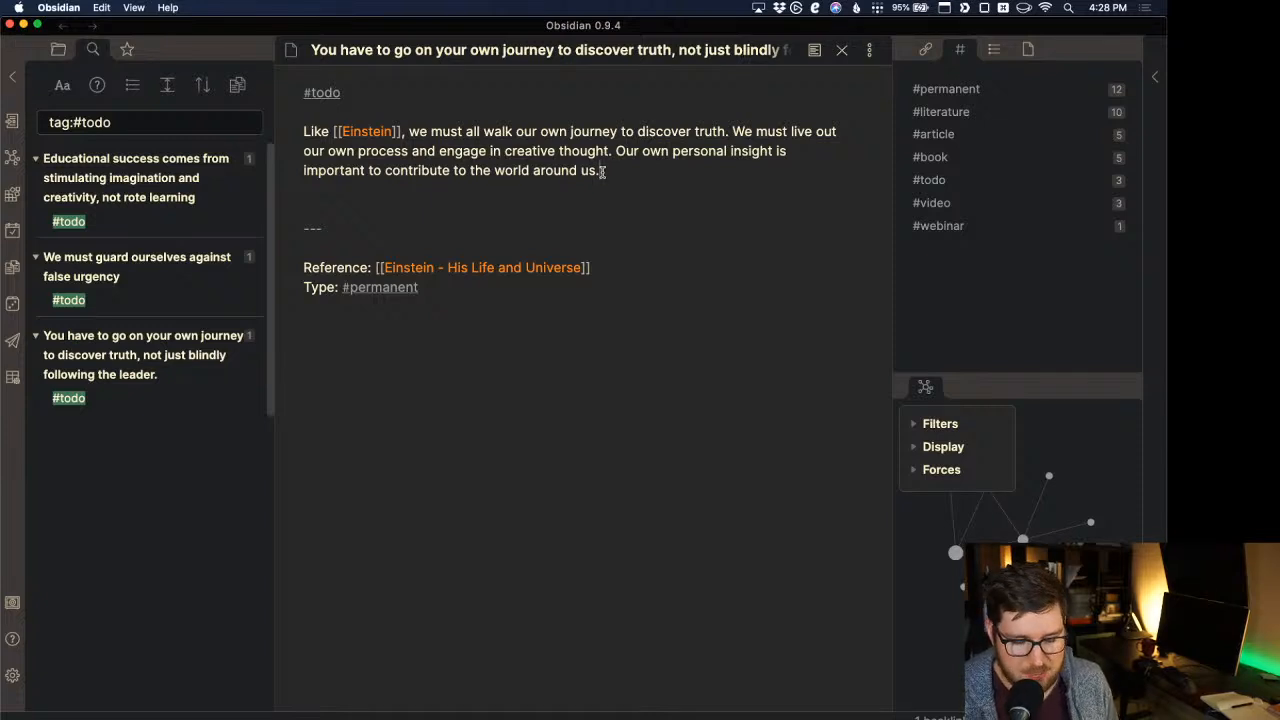
key(super+p)
text(l)
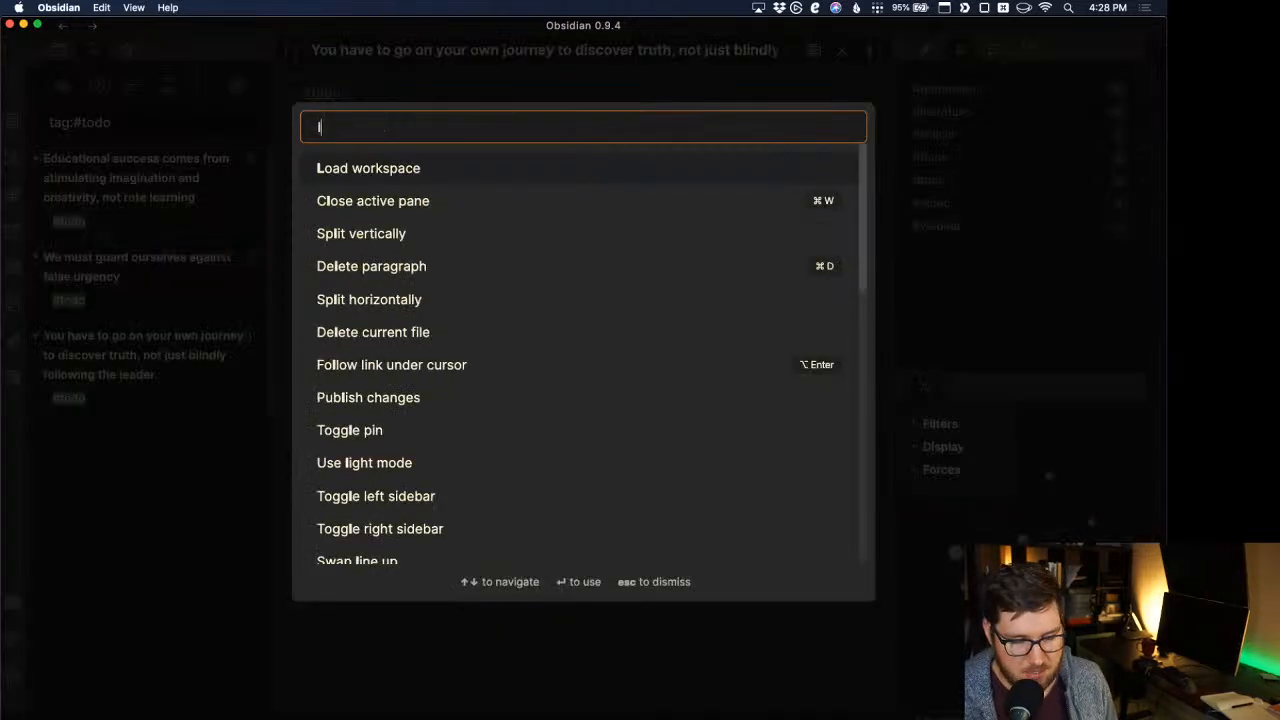
text(oad)
key(Return)
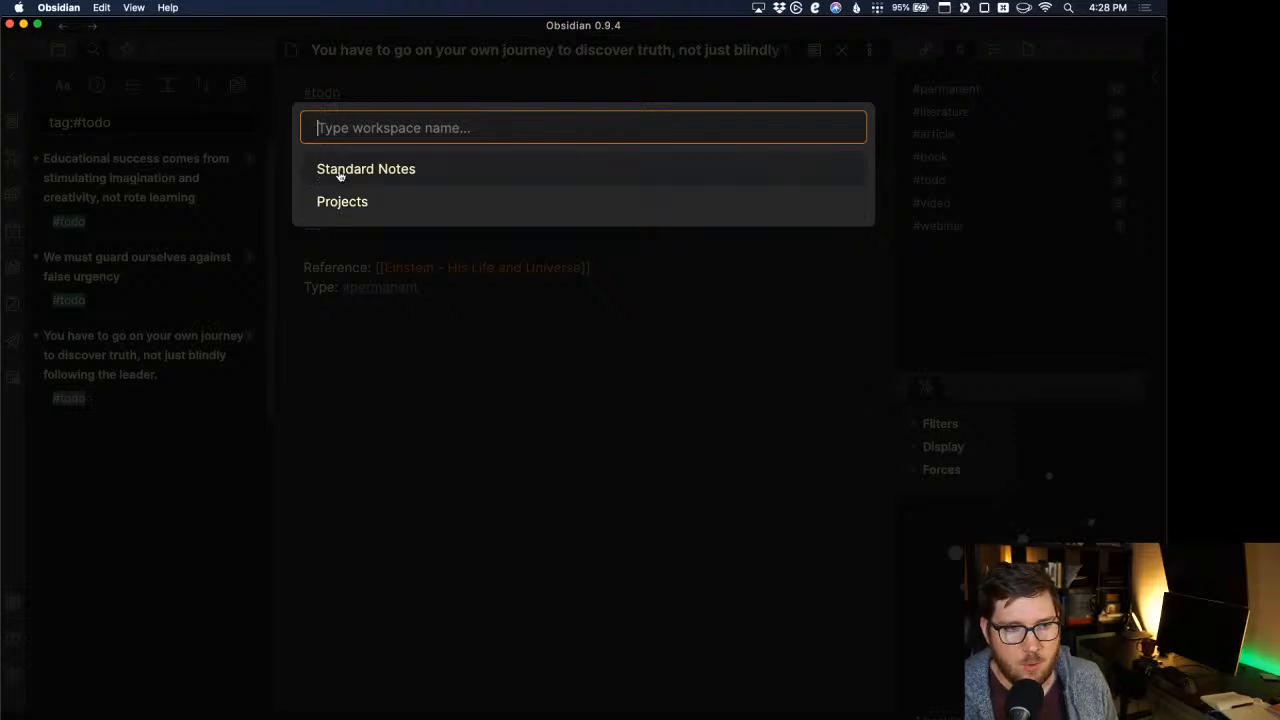
click(466, 174)
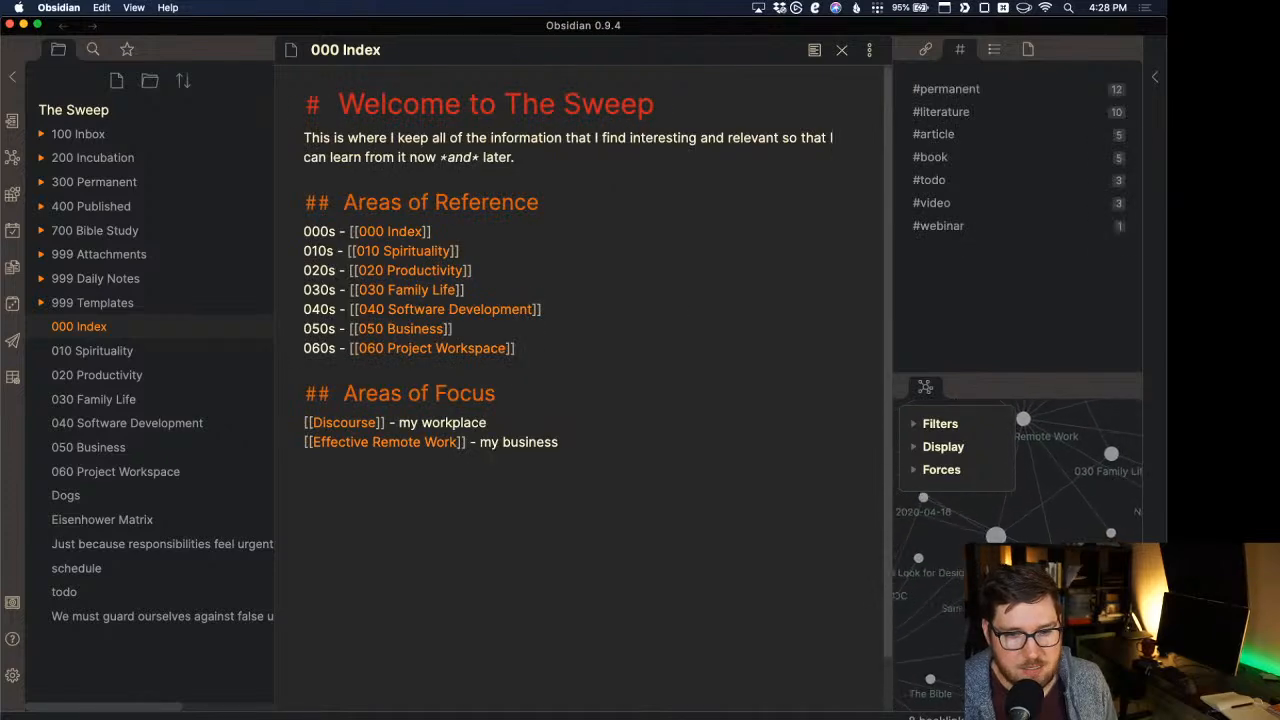